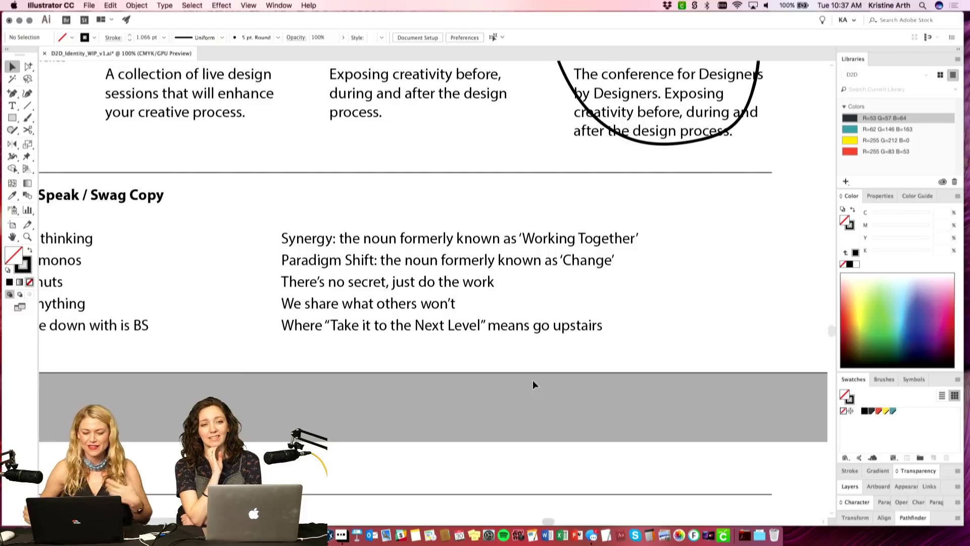
scroll(473, 378, up, 1)
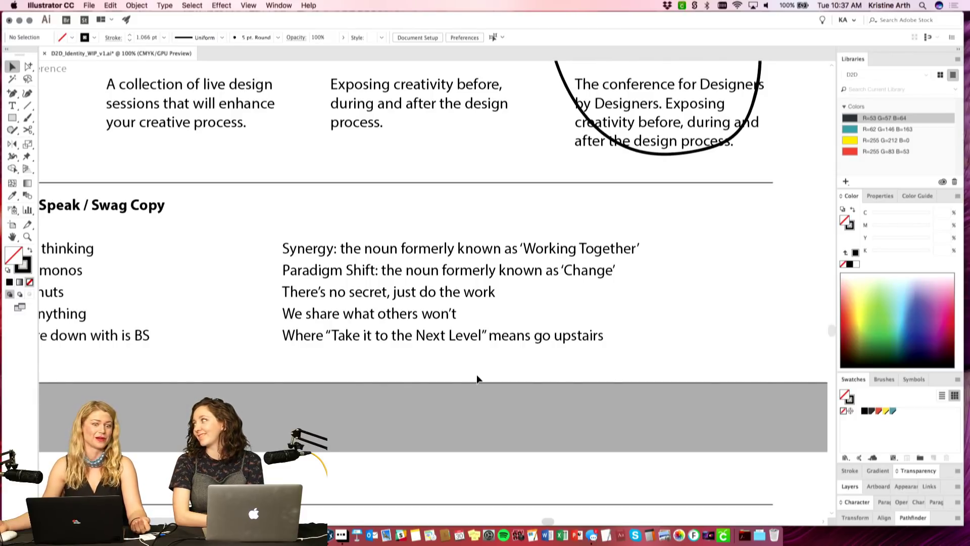
scroll(477, 374, left, 2)
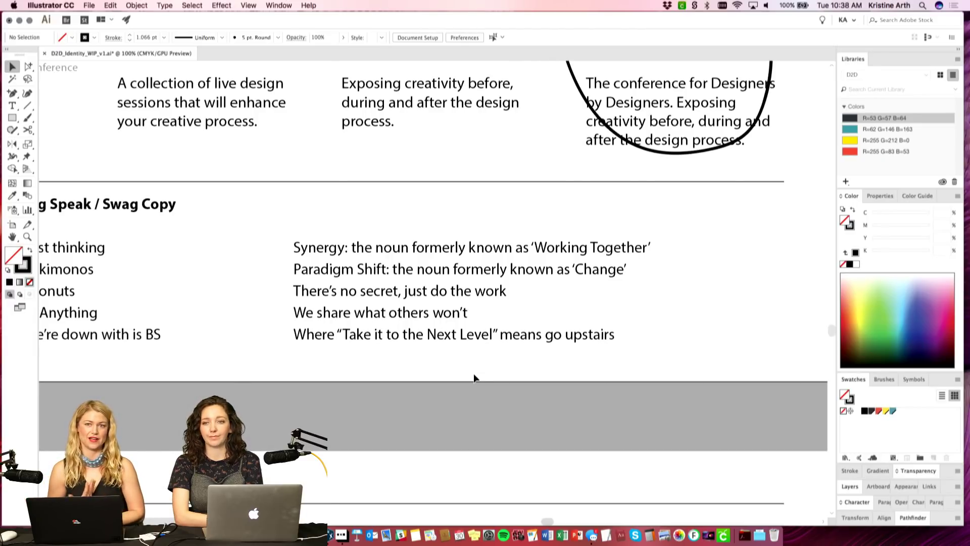
scroll(474, 374, left, 1)
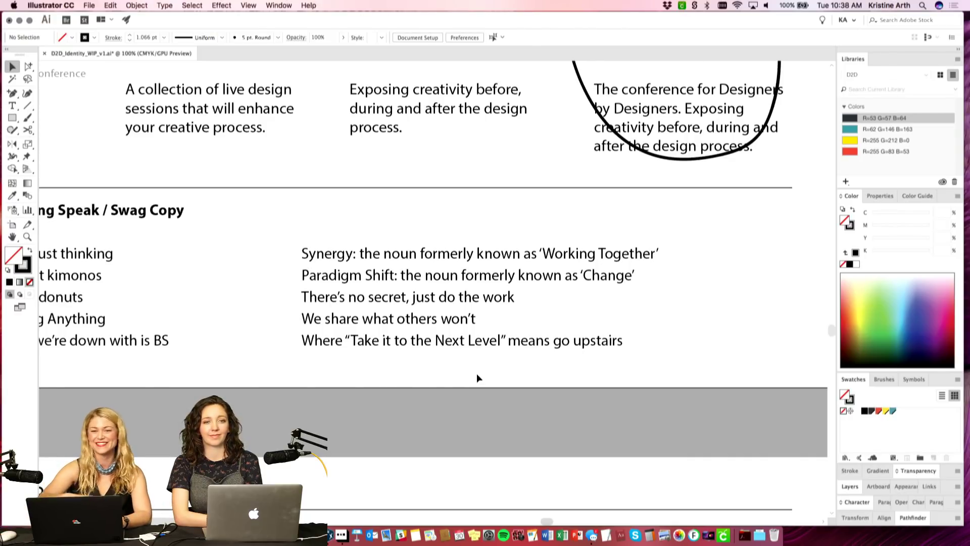
scroll(477, 373, left, 1)
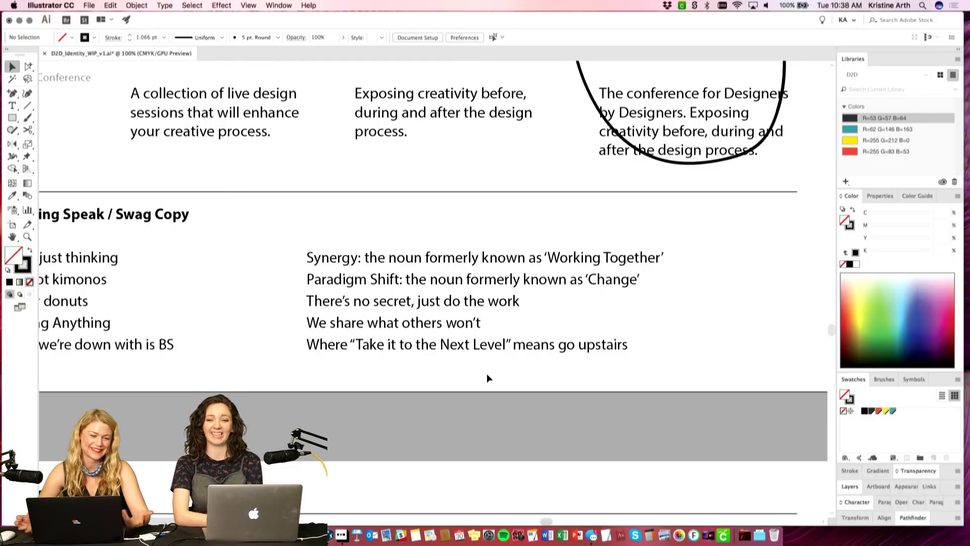
scroll(488, 374, right, 2)
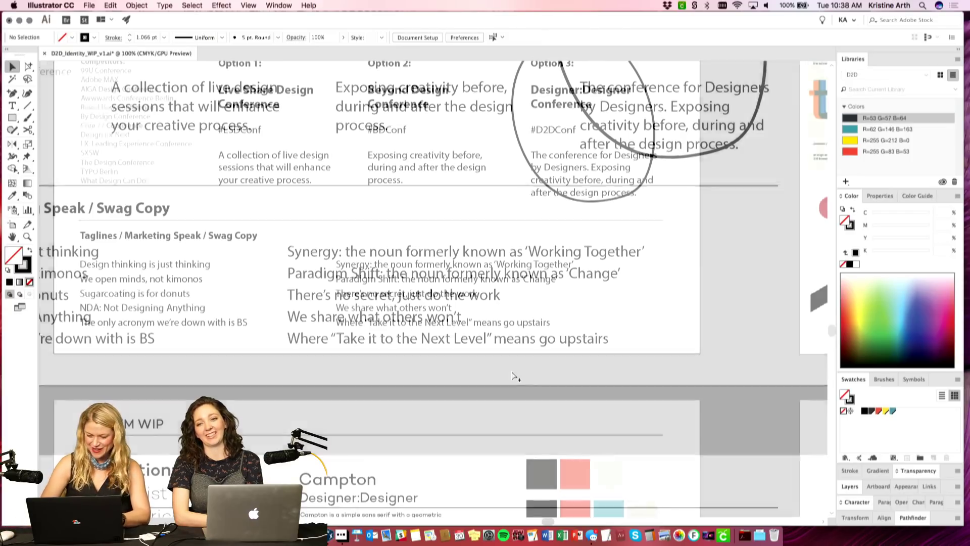
Step: Examine the geometric reference posters on the inspiration artboard, from david bowie and talking heads to Dualism
key(super+minus)
key(super+minus)
scroll(512, 371, down, 5)
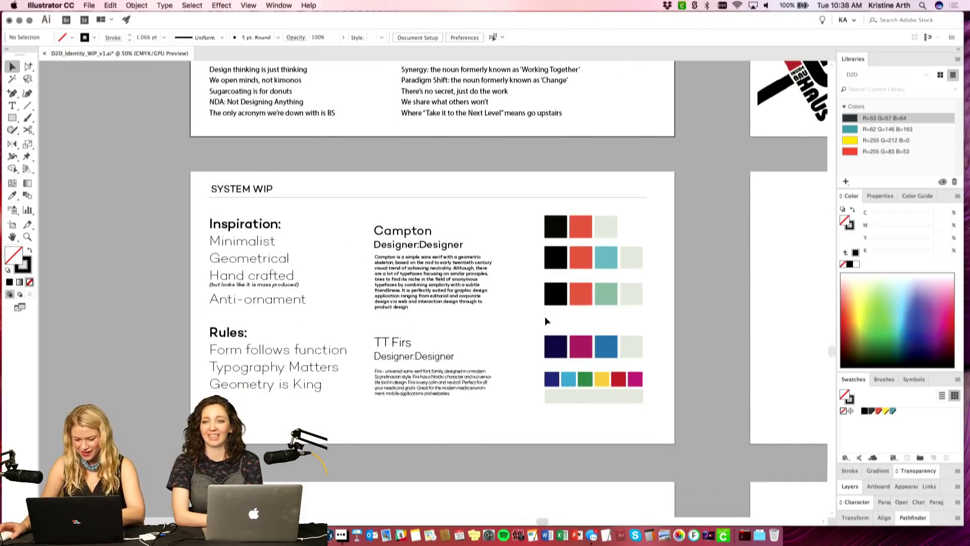
key(super+equal)
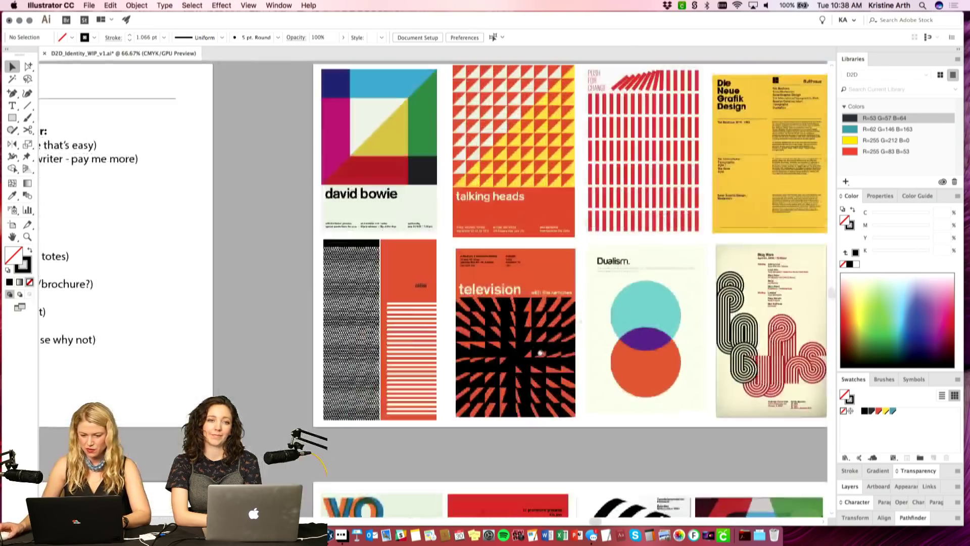
scroll(600, 318, left, 10)
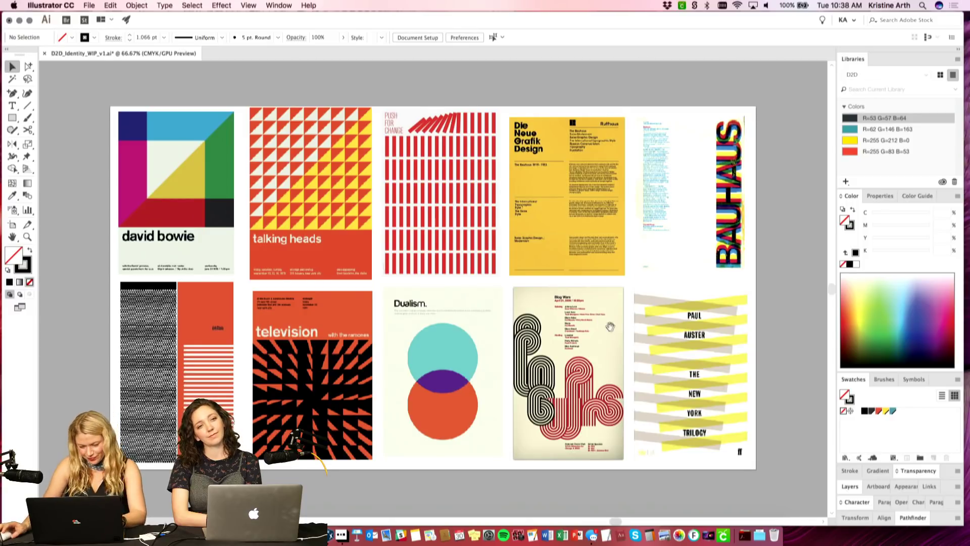
drag(610, 327, 612, 326)
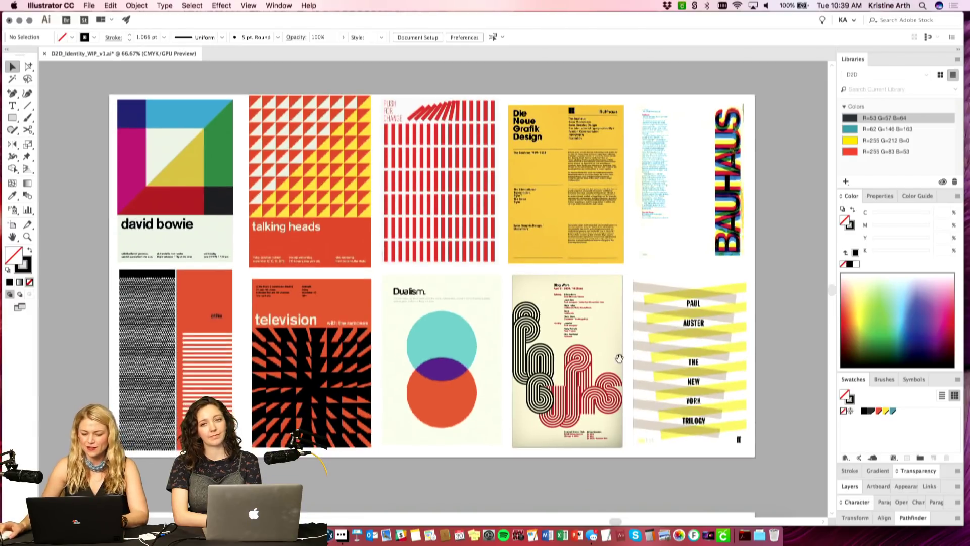
key(super+1)
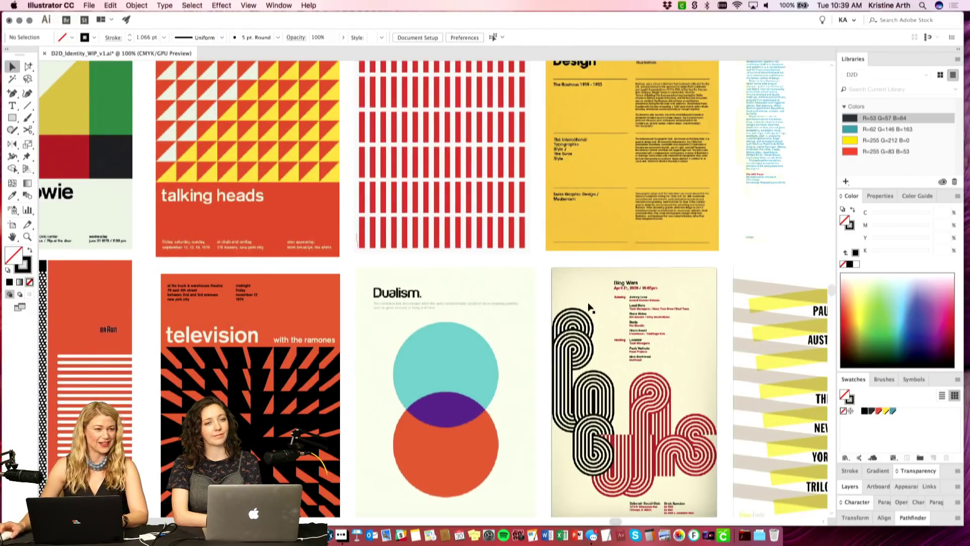
key(super+minus)
scroll(596, 348, up, 1)
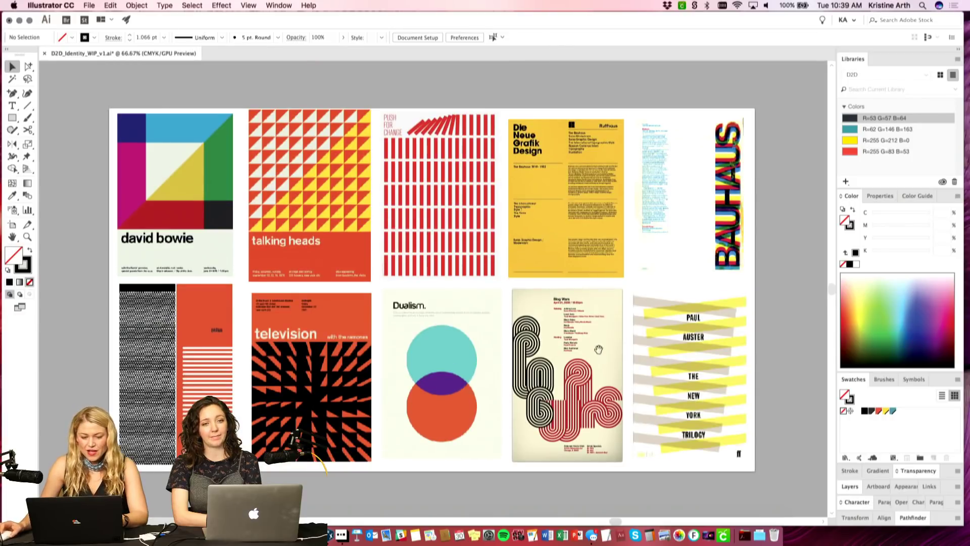
click(253, 188)
click(786, 156)
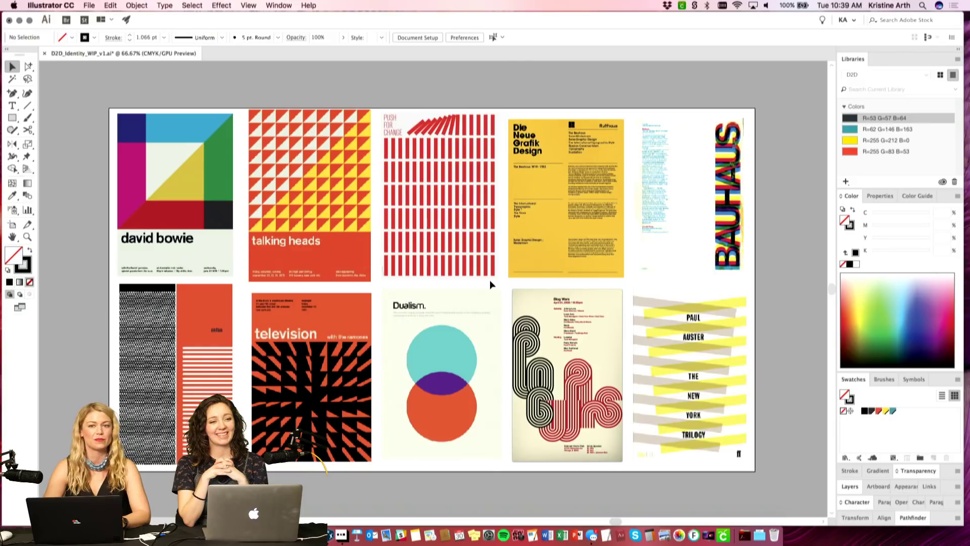
key(super+equal)
key(super+equal)
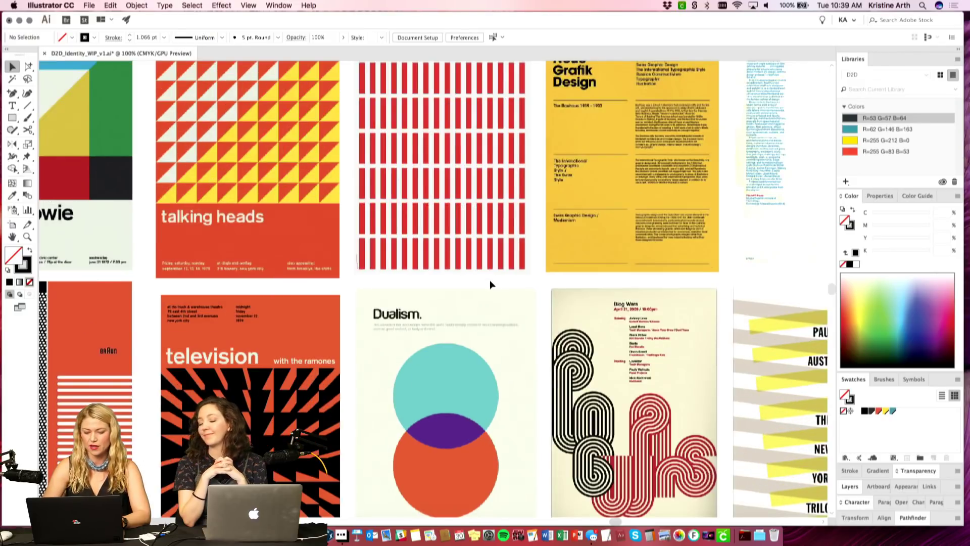
key(super+minus)
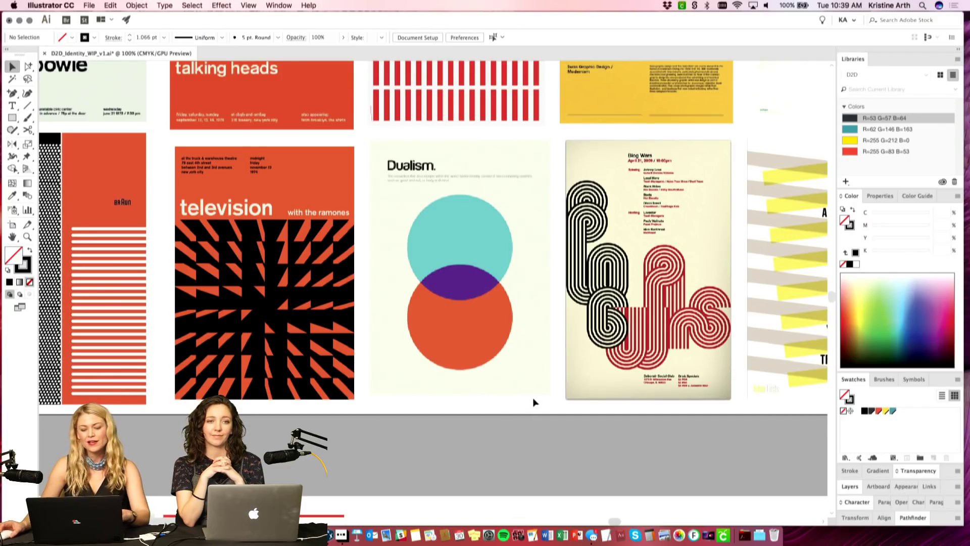
drag(535, 394, 523, 421)
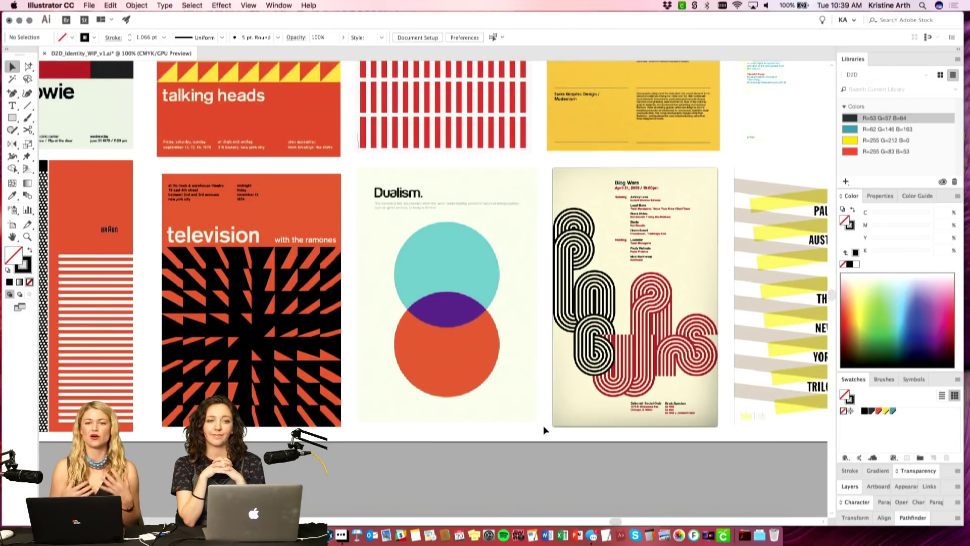
key(super+minus)
key(super+minus)
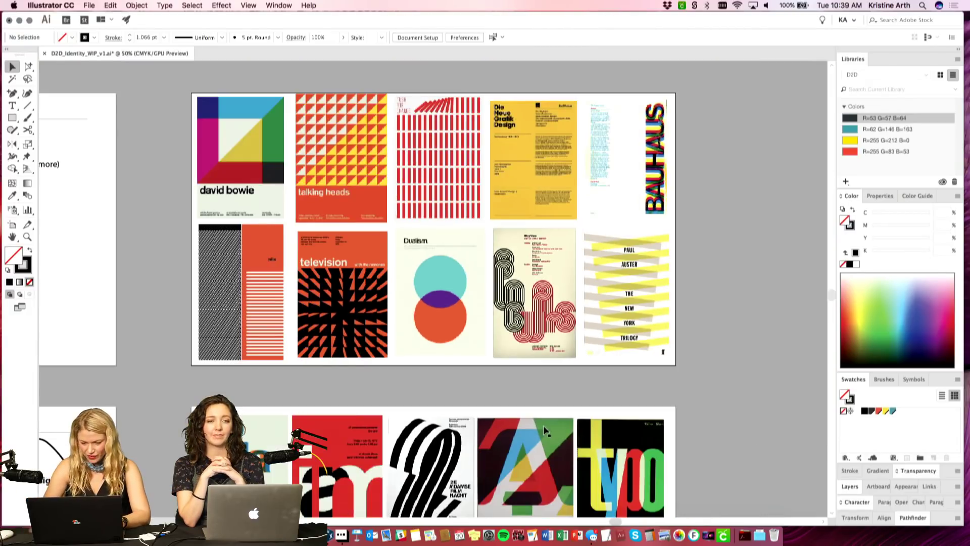
Step: Examine the typographic reference posters on the second inspiration artboard and compare them with the geometric posters above
scroll(532, 374, down, 10)
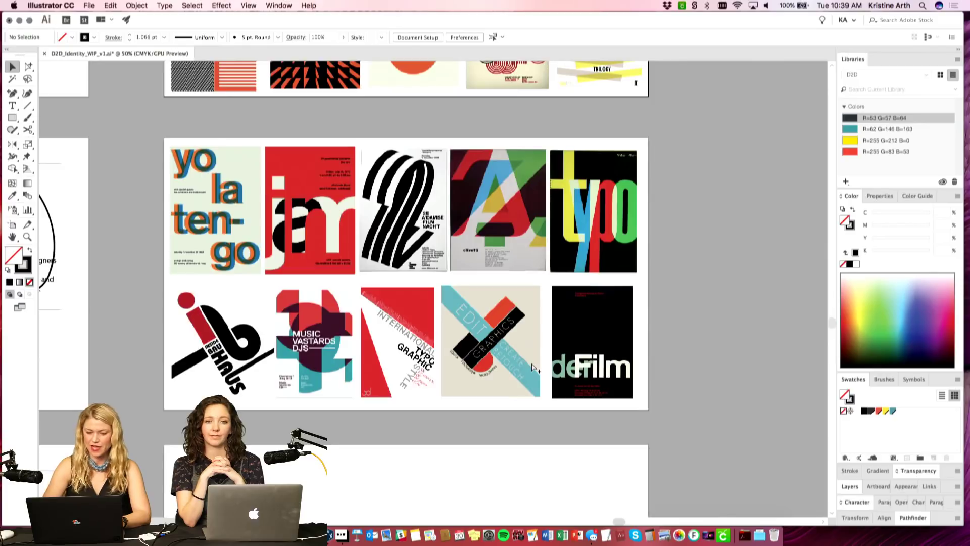
key(super+equal)
drag(540, 266, 566, 313)
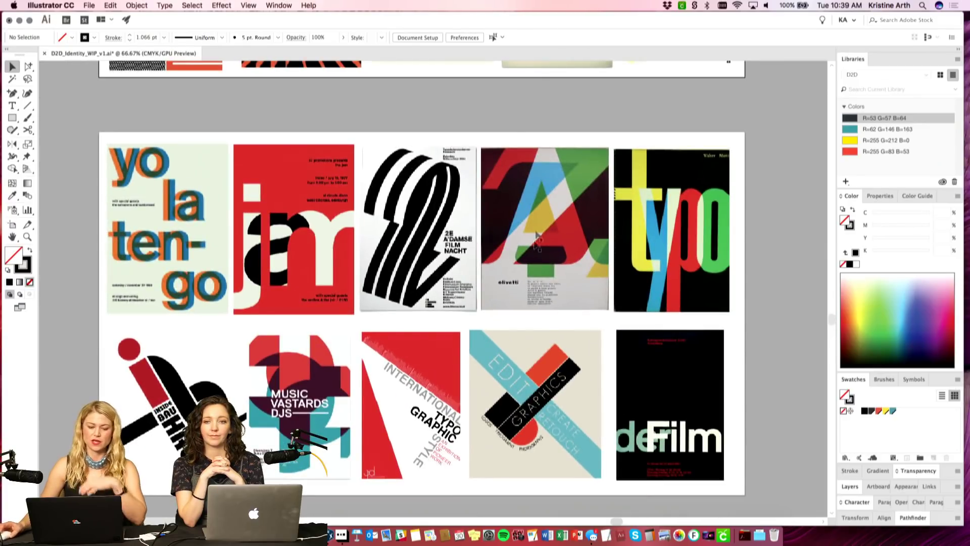
scroll(570, 150, down, 10)
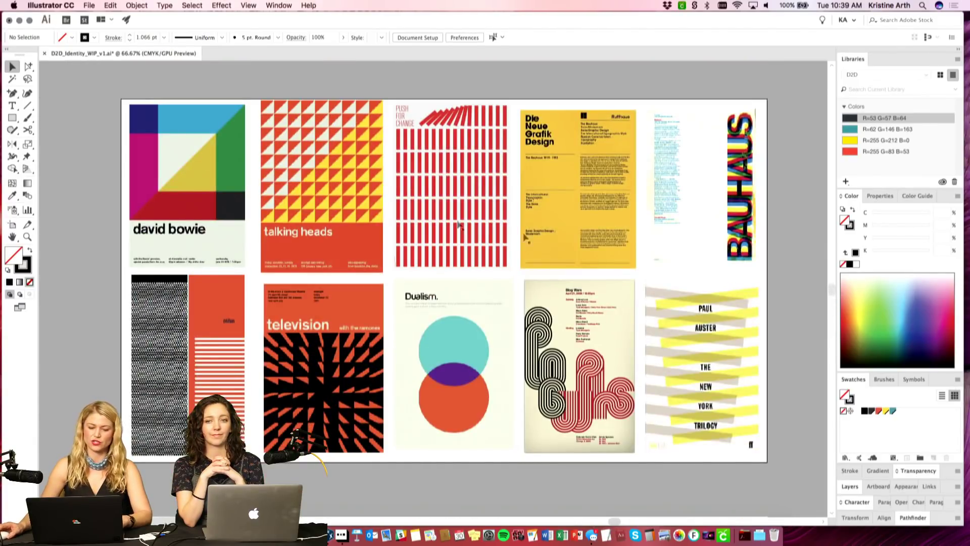
scroll(549, 234, down, 10)
scroll(548, 234, down, 5)
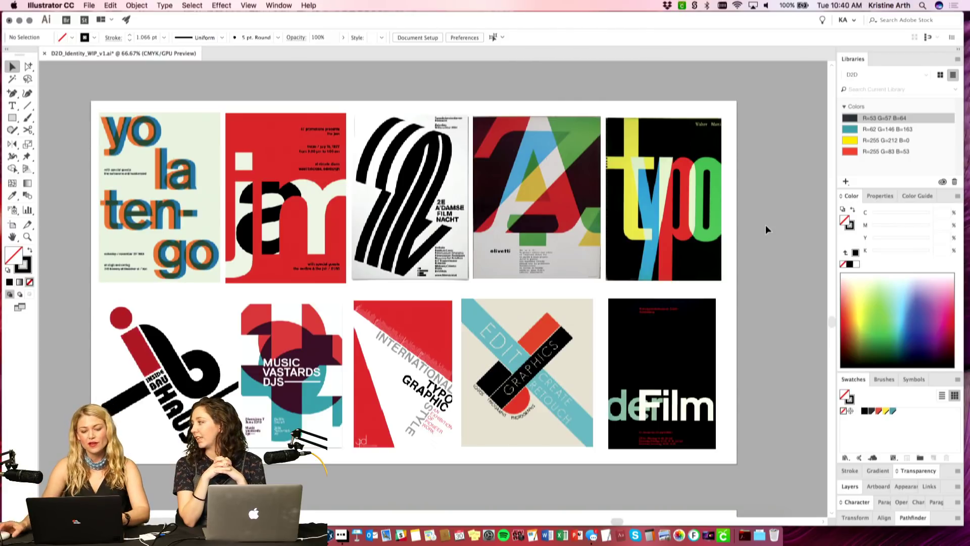
scroll(746, 243, down, 1)
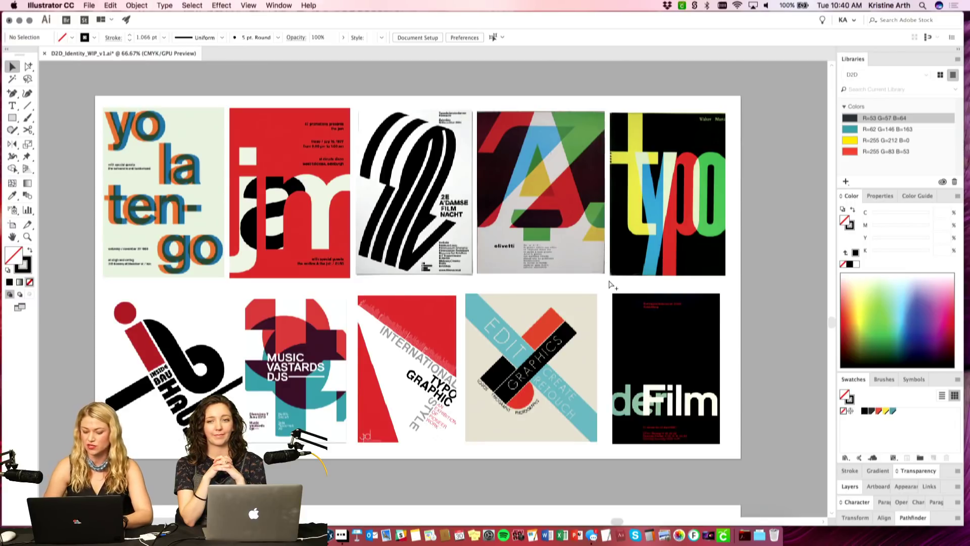
key(super+minus)
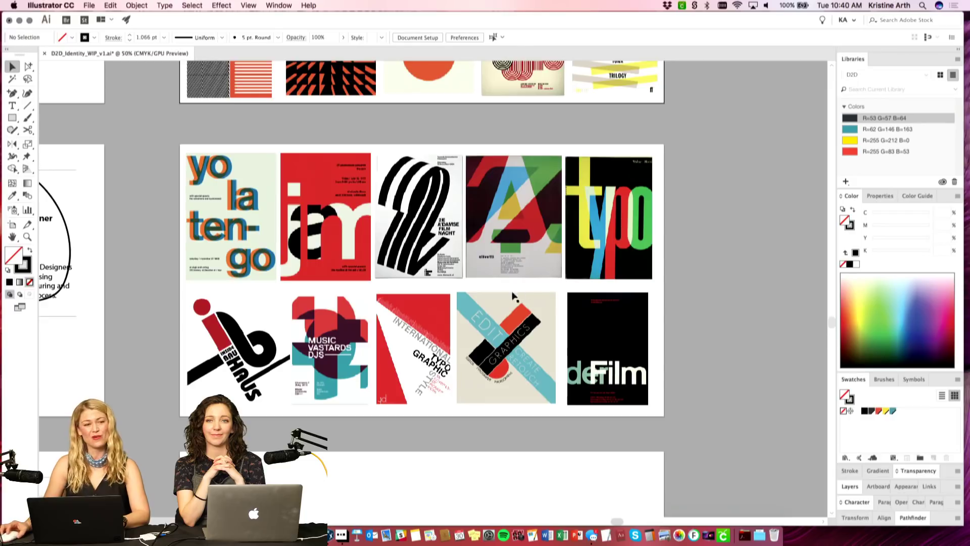
scroll(403, 332, left, 4)
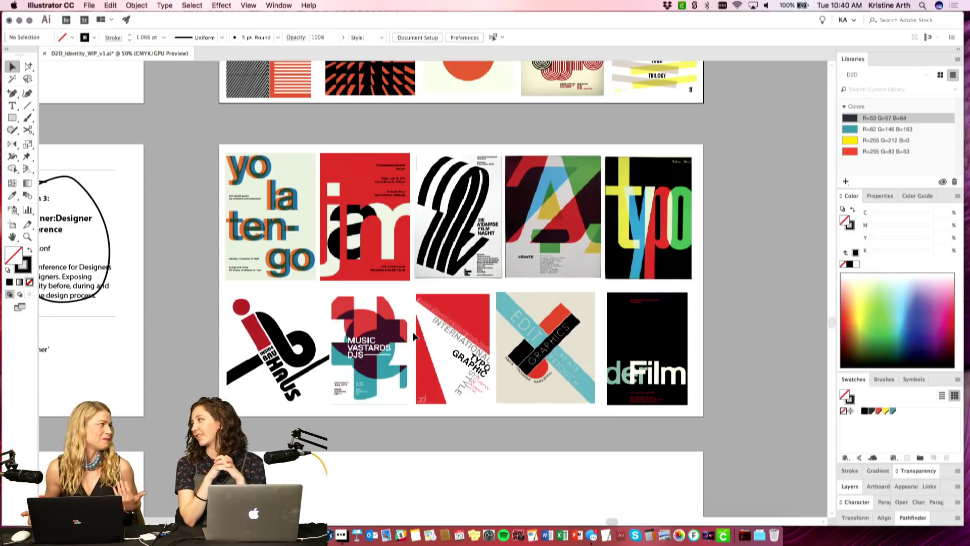
Step: Review the Copy Options, poster reference and System WIP artboards together in an overview
key(super+minus)
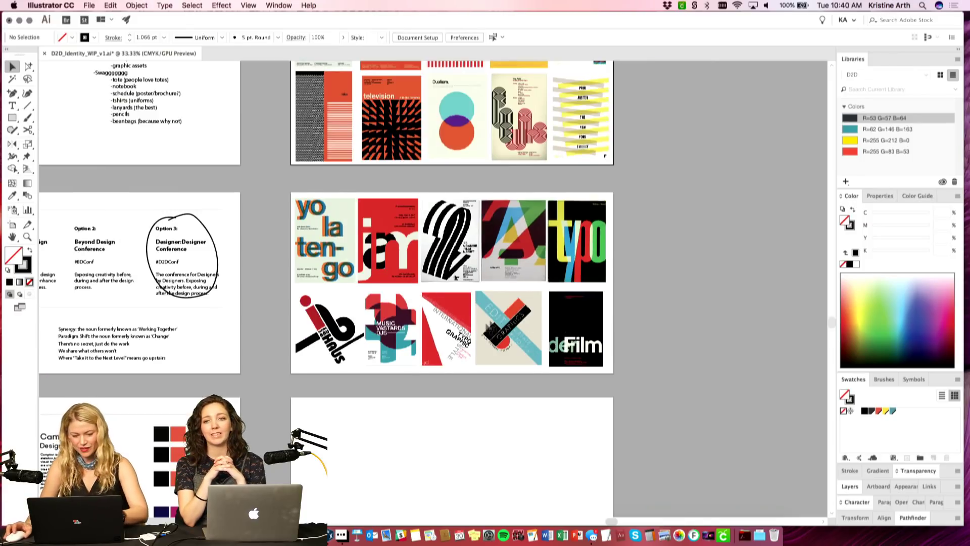
drag(469, 334, 558, 334)
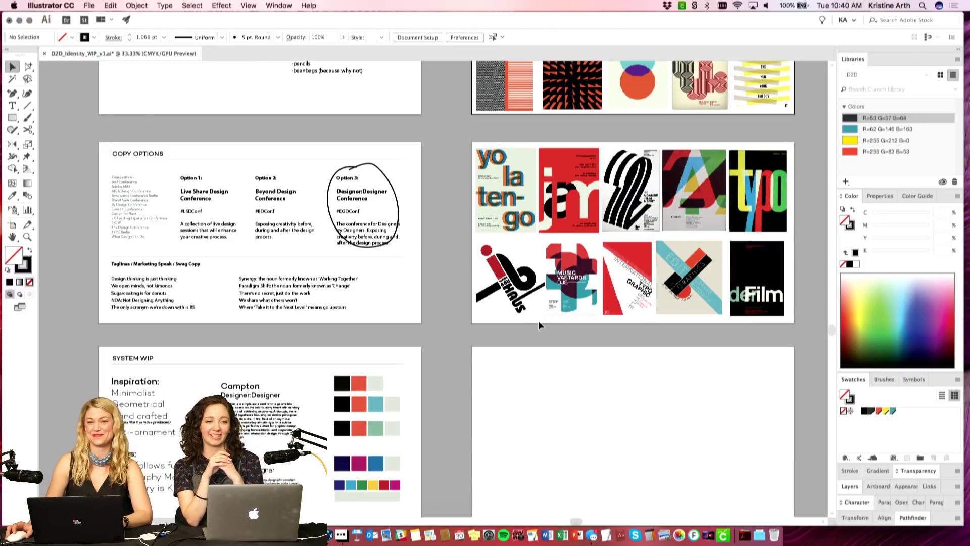
scroll(541, 321, down, 2)
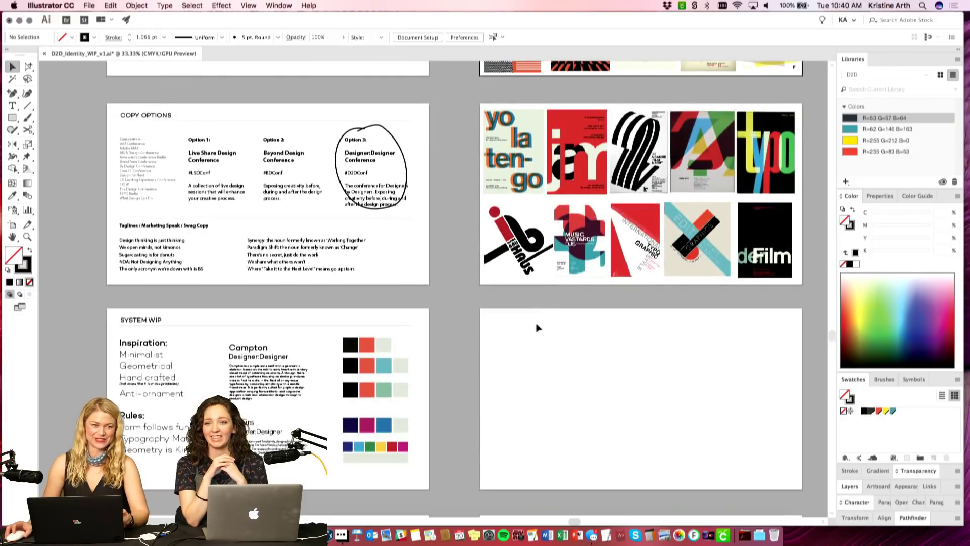
scroll(528, 353, down, 2)
scroll(529, 349, left, 2)
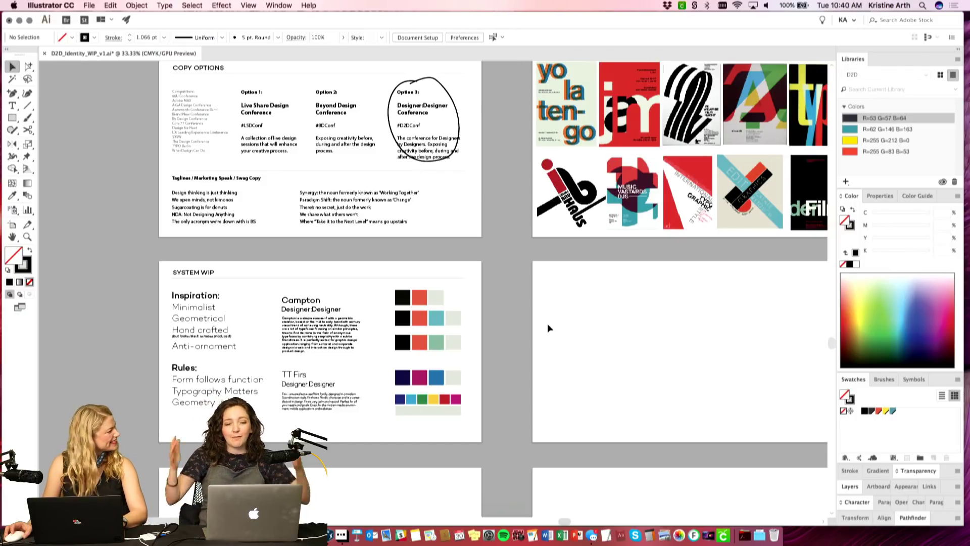
scroll(548, 326, down, 1)
scroll(548, 326, left, 1)
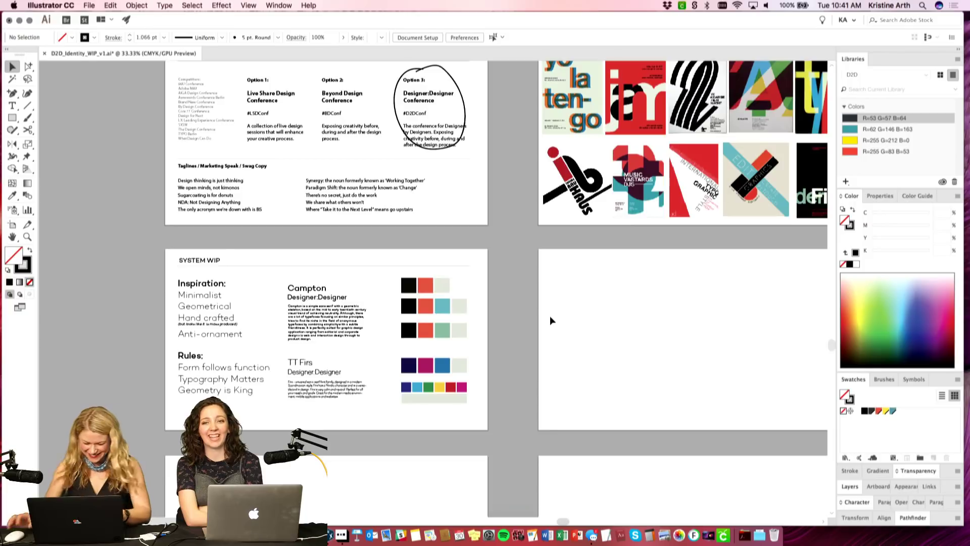
Step: Examine the inspiration words, rules, Campton and TT Firs type samples and colour palettes on the System WIP artboard
scroll(558, 310, down, 1)
scroll(558, 311, left, 1)
key(super+equal)
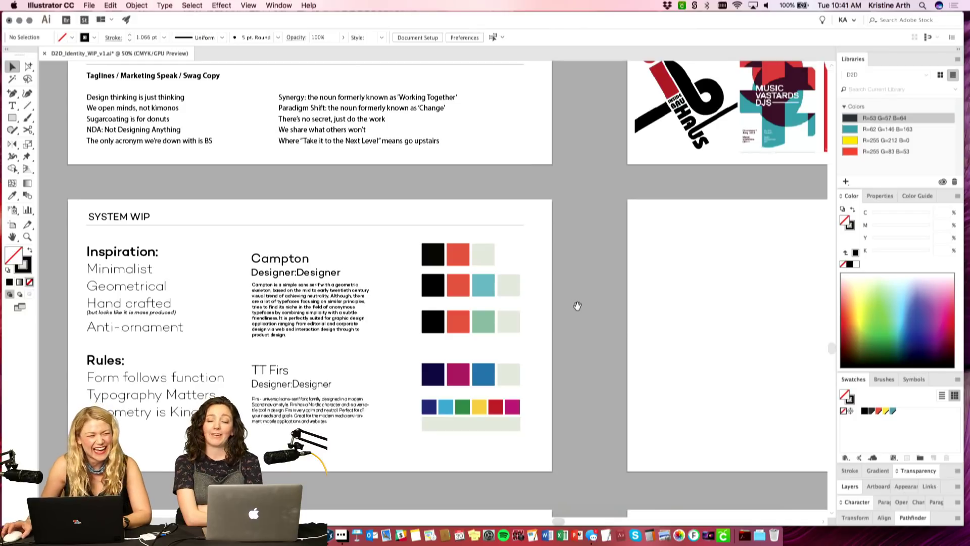
drag(569, 301, 638, 288)
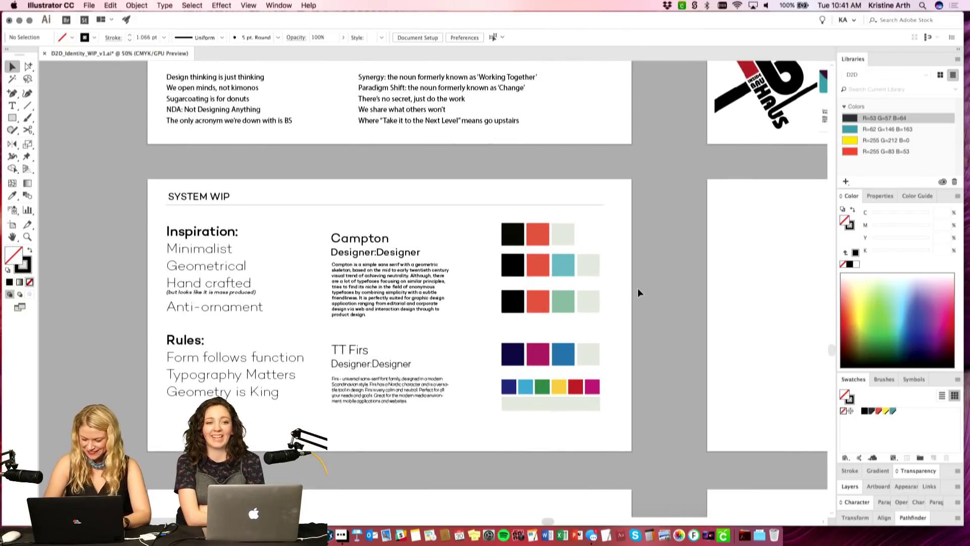
key(super+equal)
scroll(638, 288, down, 1)
scroll(638, 289, left, 1)
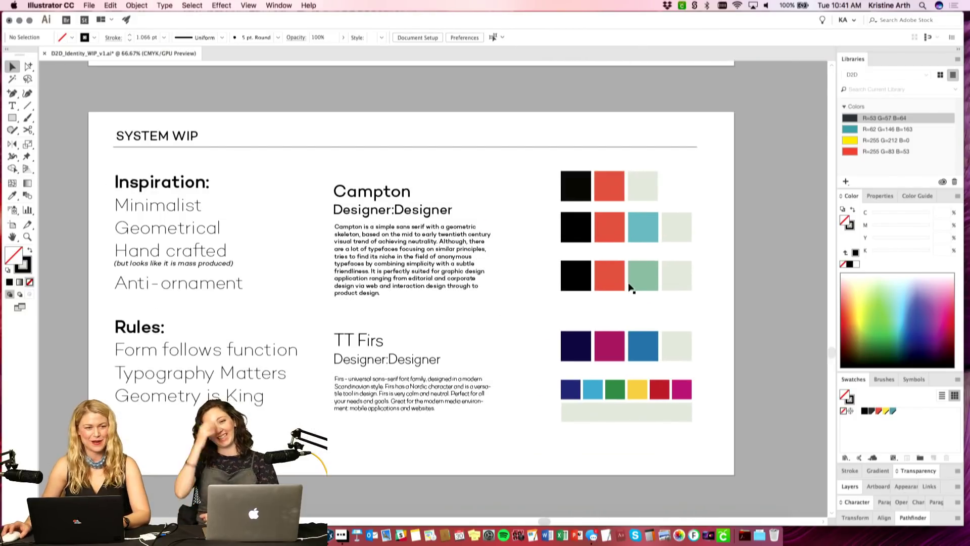
scroll(642, 329, down, 1)
scroll(642, 329, left, 1)
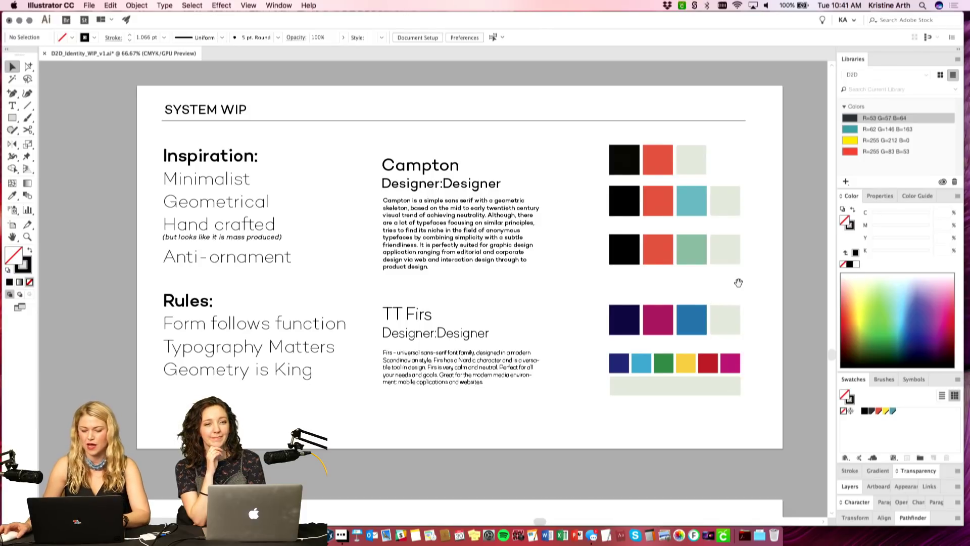
scroll(737, 282, up, 1)
scroll(737, 281, right, 1)
drag(559, 154, 692, 177)
click(744, 170)
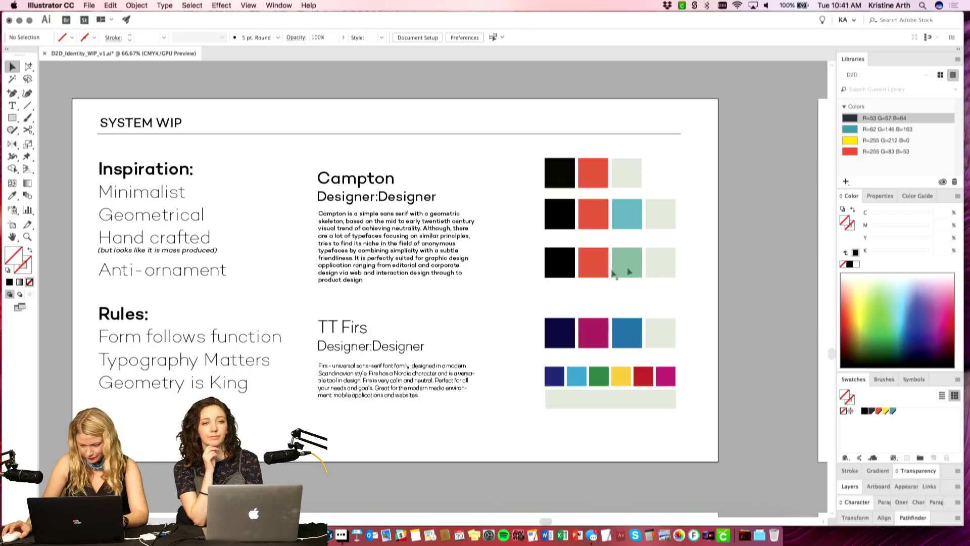
Step: Examine the five colour palettes beside the type samples on the System WIP artboard up close
scroll(571, 357, right, 2)
key(p)
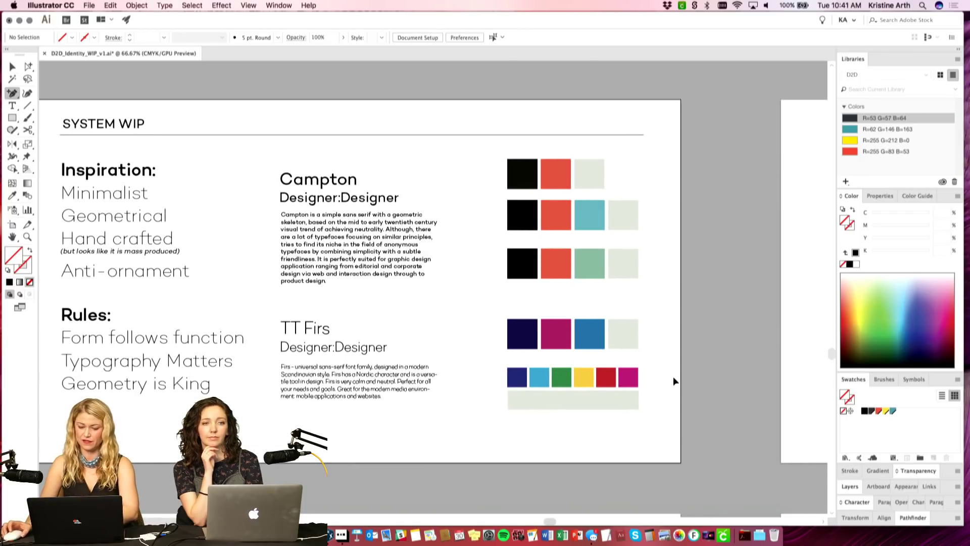
key(super+1)
scroll(738, 307, right, 2)
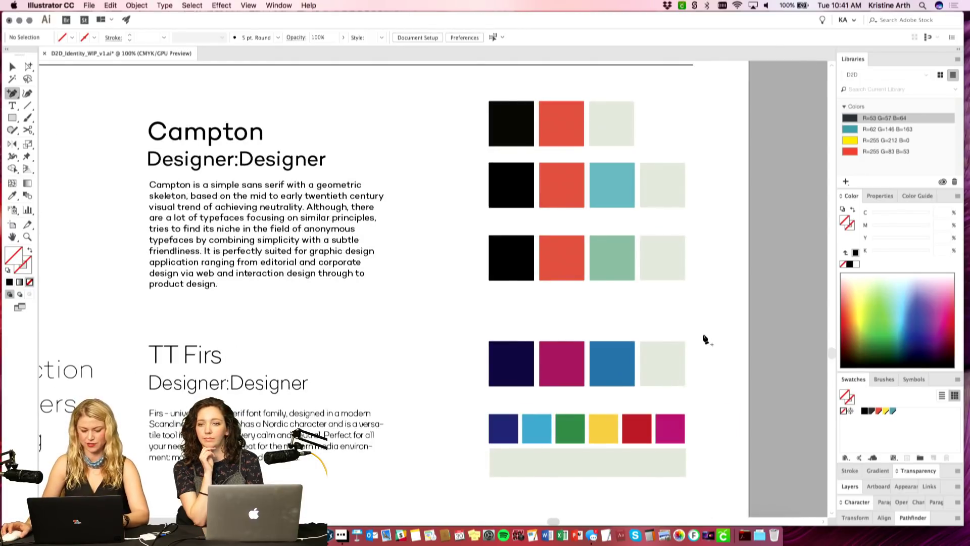
key(v)
scroll(720, 284, right, 1)
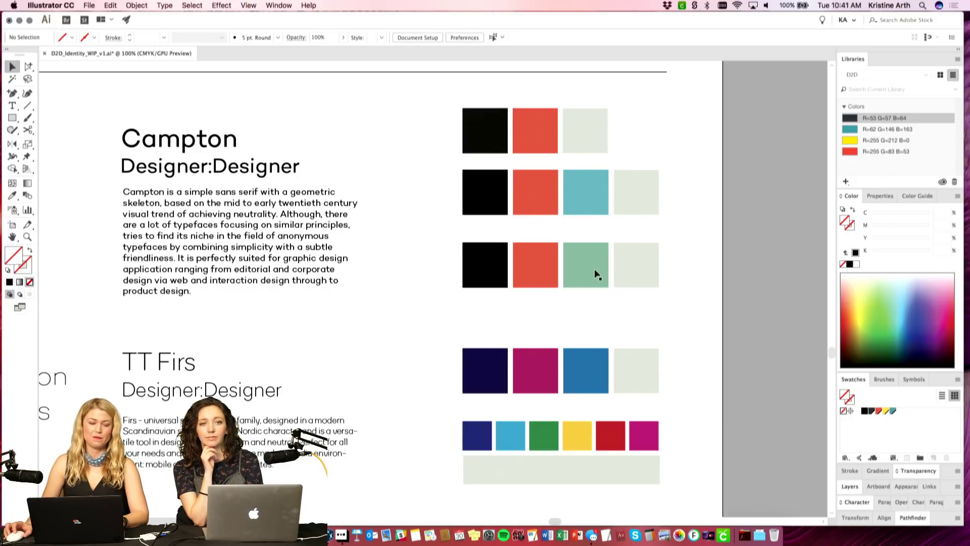
key(space)
drag(661, 333, 626, 272)
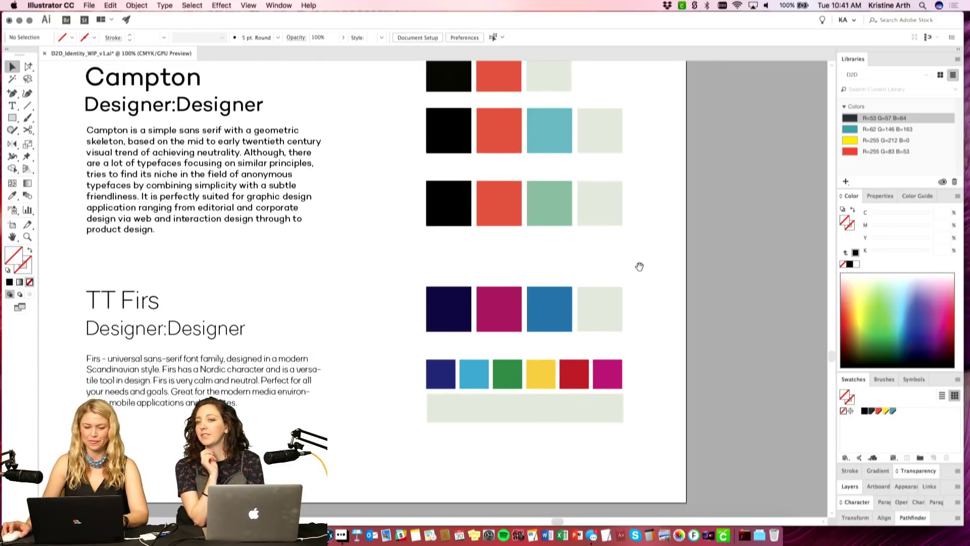
key(super+minus)
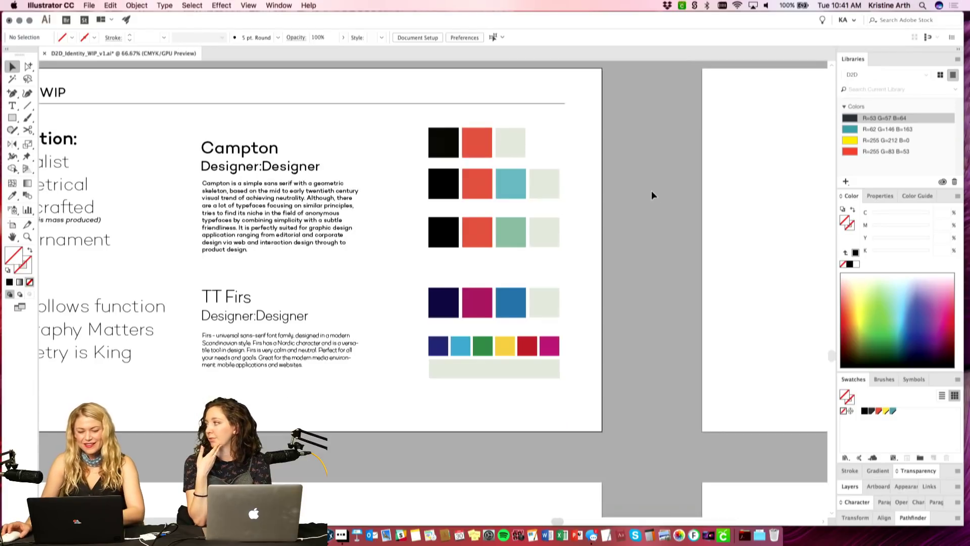
drag(645, 172, 659, 193)
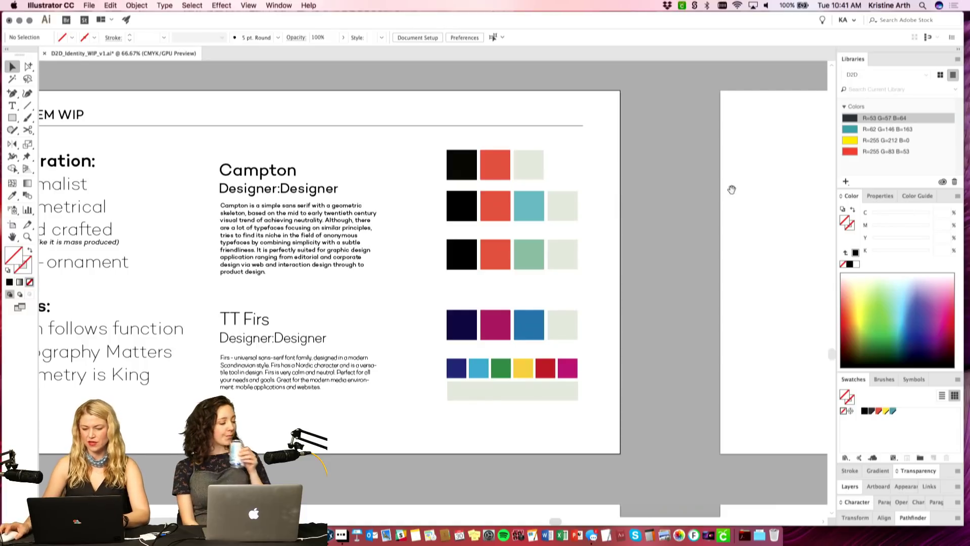
Step: Revisit the typographic reference posters, from jam and typo to Edit Graphics and der Film, to compare their colours with the palettes
scroll(659, 189, right, 10)
scroll(629, 267, right, 3)
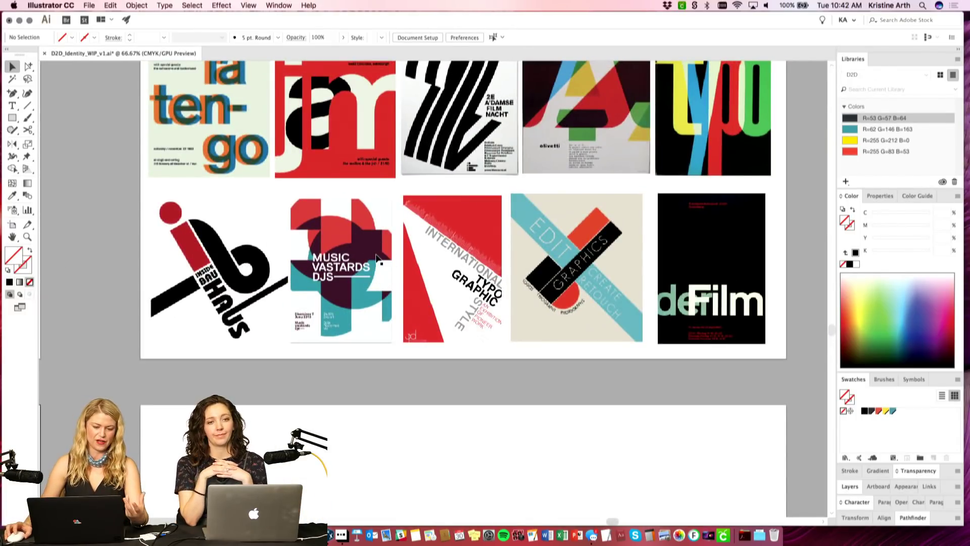
scroll(275, 347, left, 5)
scroll(275, 347, down, 2)
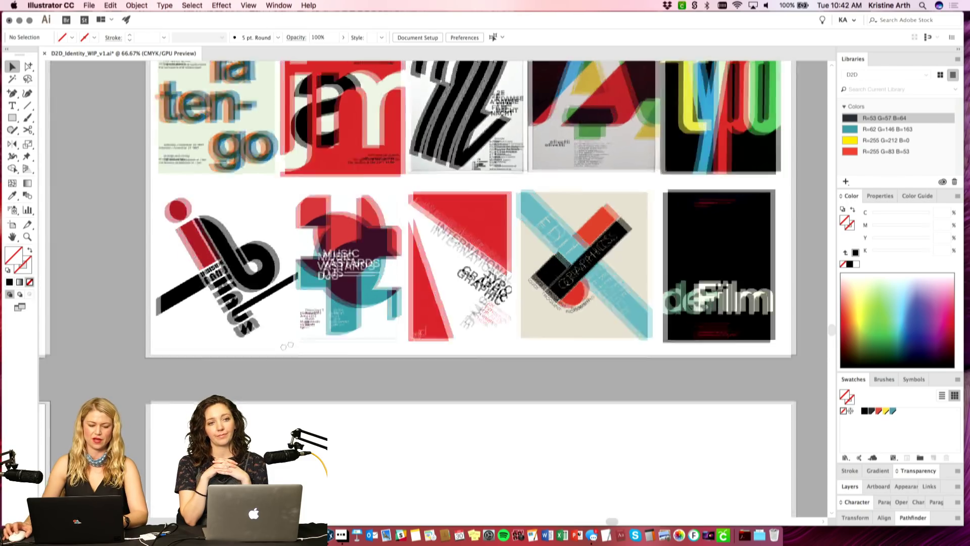
drag(189, 339, 444, 245)
drag(364, 356, 436, 265)
drag(542, 281, 263, 324)
drag(525, 197, 302, 343)
scroll(302, 342, up, 5)
scroll(302, 343, right, 3)
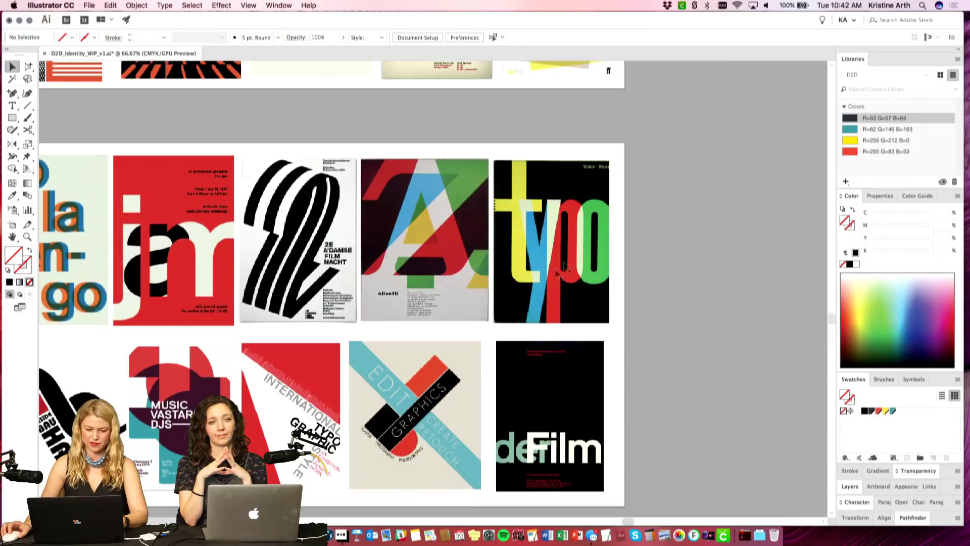
drag(202, 337, 424, 241)
drag(214, 406, 591, 47)
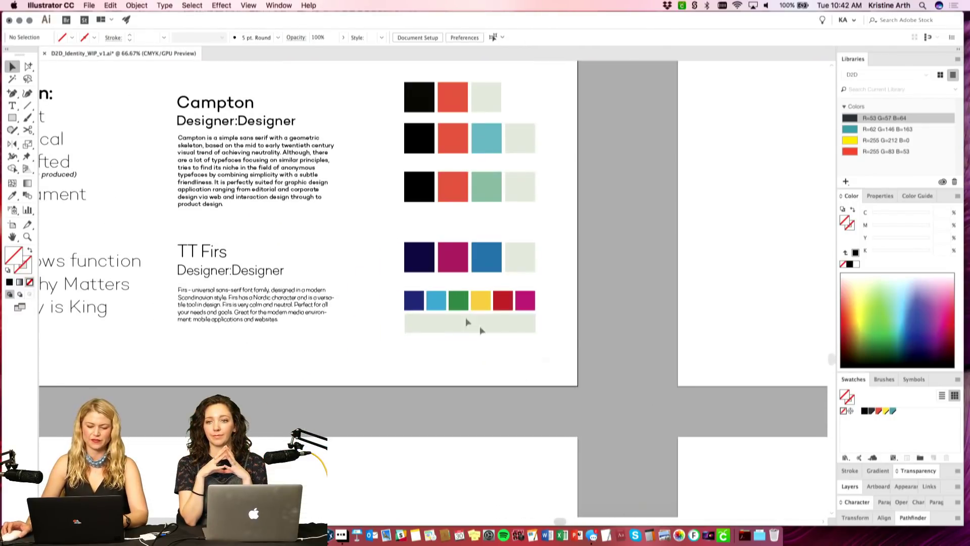
Step: Highlight the six-colour palette and its pale bar by selecting them together, clear the selection and review all the palettes
drag(466, 321, 411, 283)
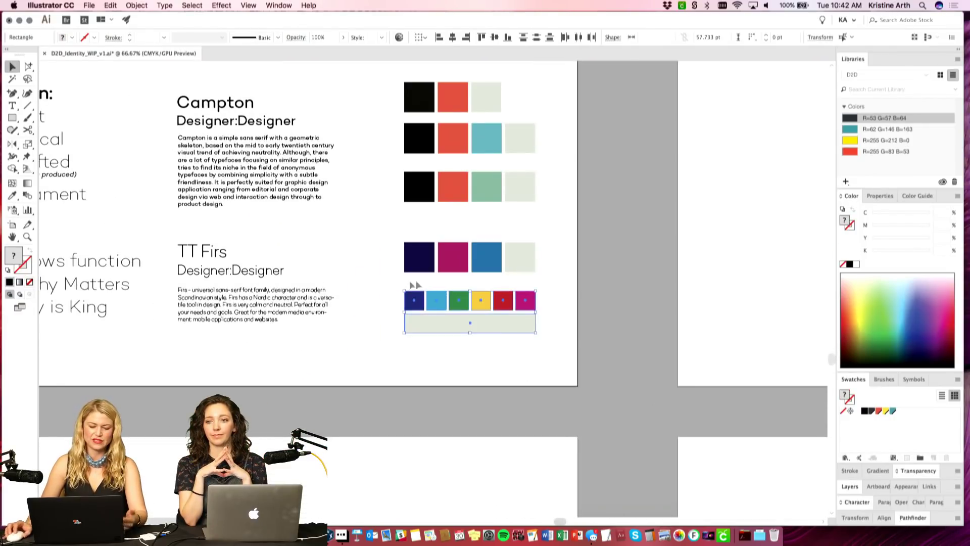
click(544, 341)
scroll(598, 317, up, 3)
scroll(598, 317, left, 3)
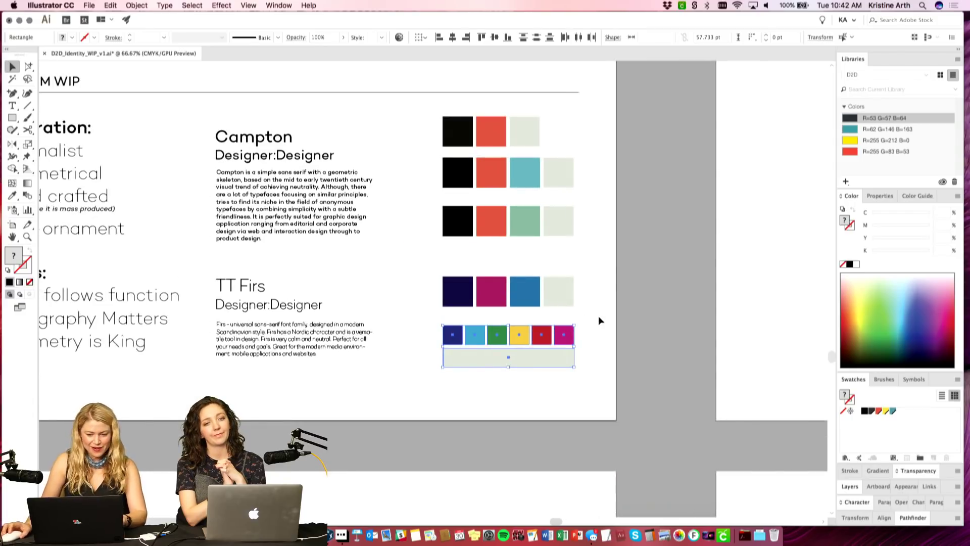
scroll(627, 304, up, 1)
scroll(627, 303, left, 1)
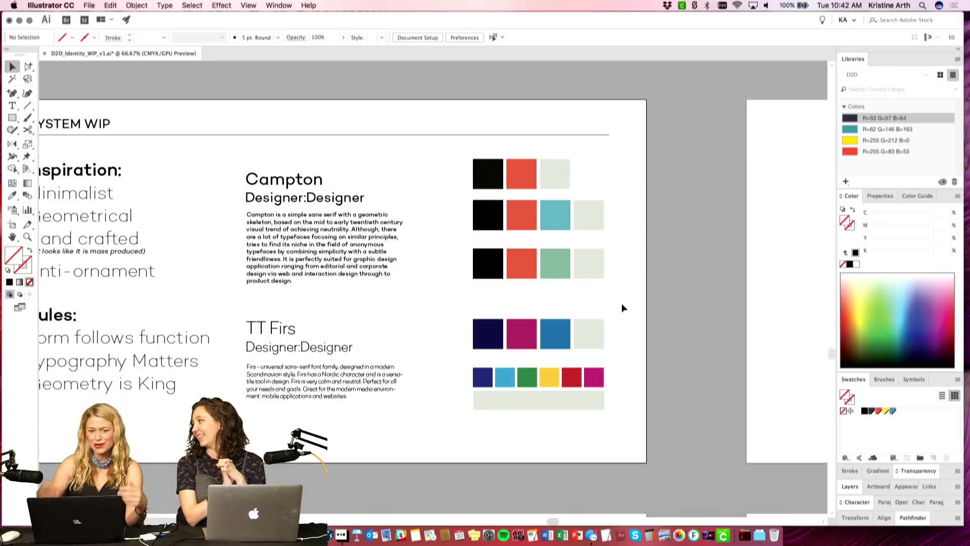
Step: Read the Inspiration words and the Rules on the System WIP artboard at actual size
scroll(627, 298, left, 5)
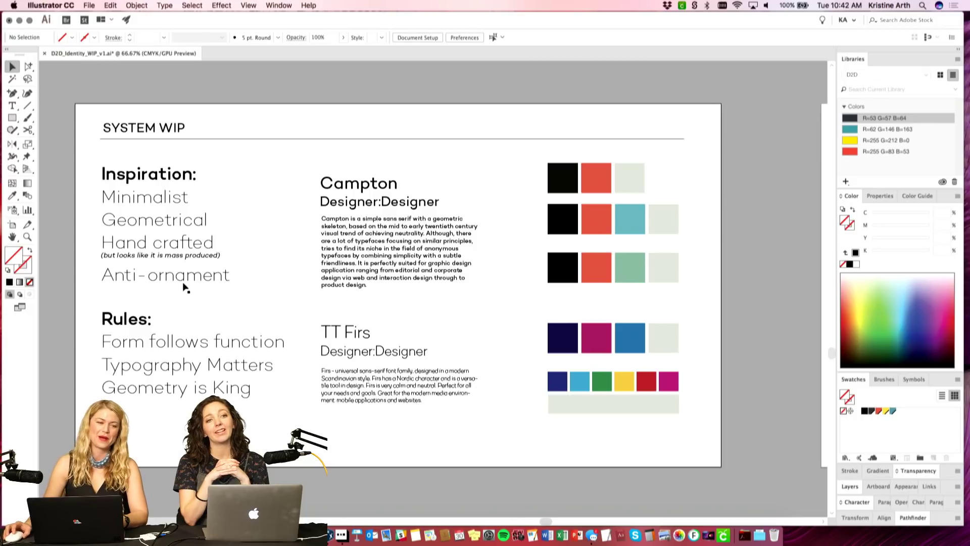
drag(304, 294, 329, 295)
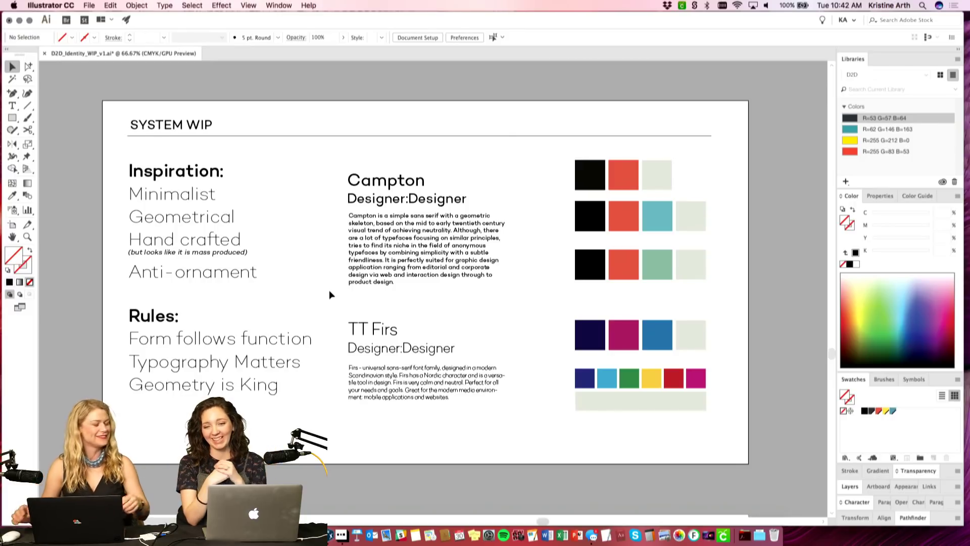
key(super+1)
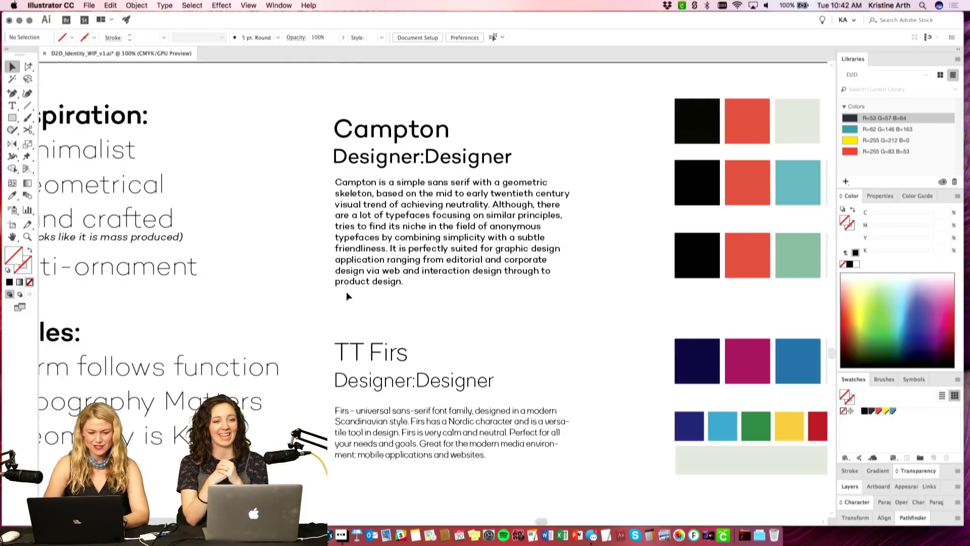
drag(304, 262, 419, 254)
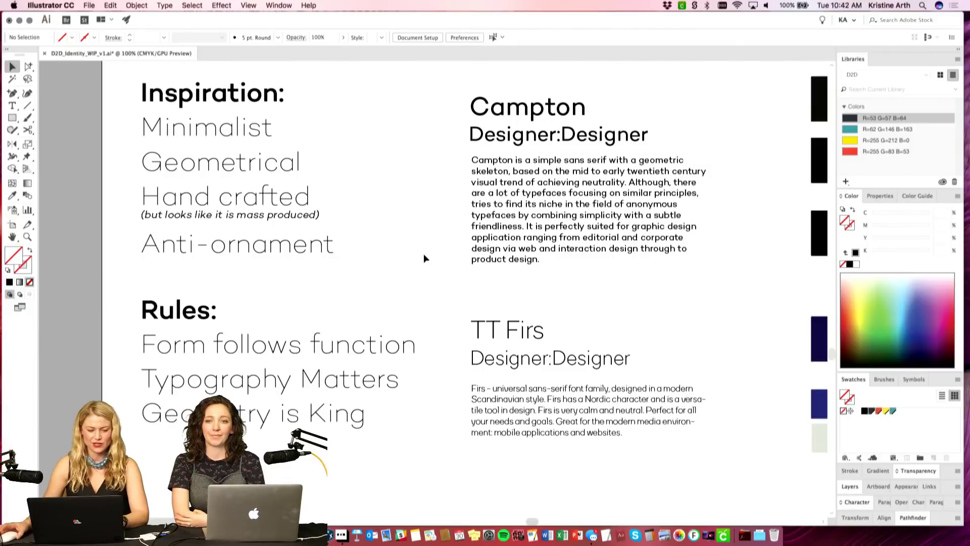
scroll(423, 255, up, 1)
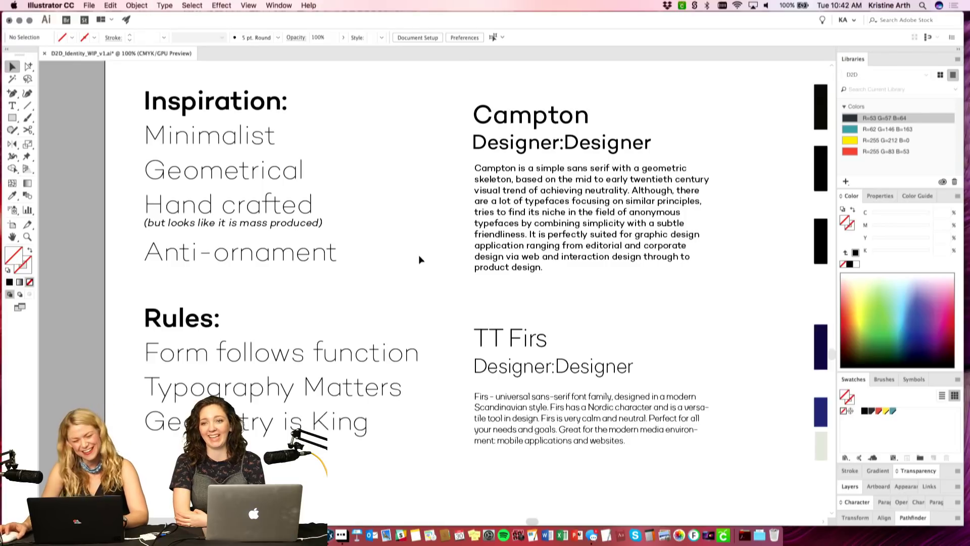
scroll(436, 223, up, 1)
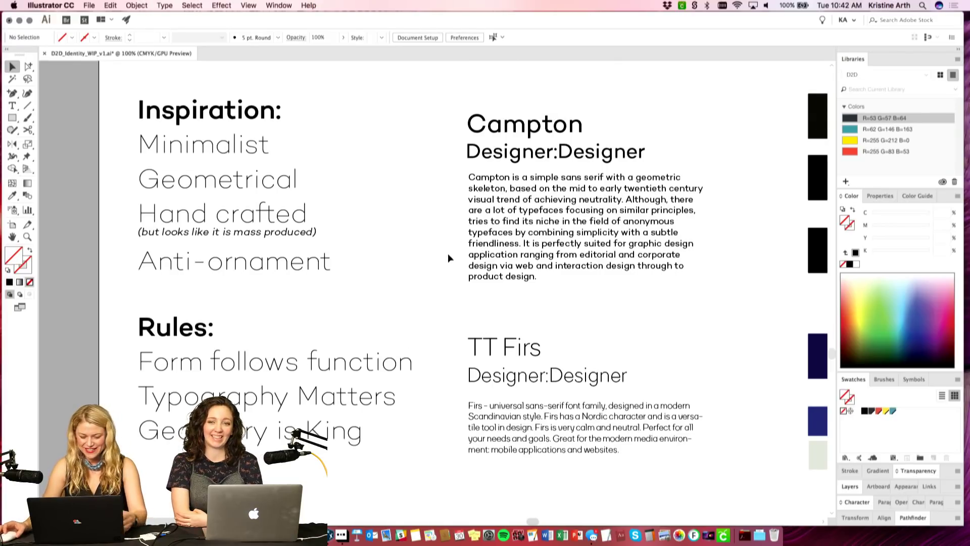
scroll(448, 253, down, 1)
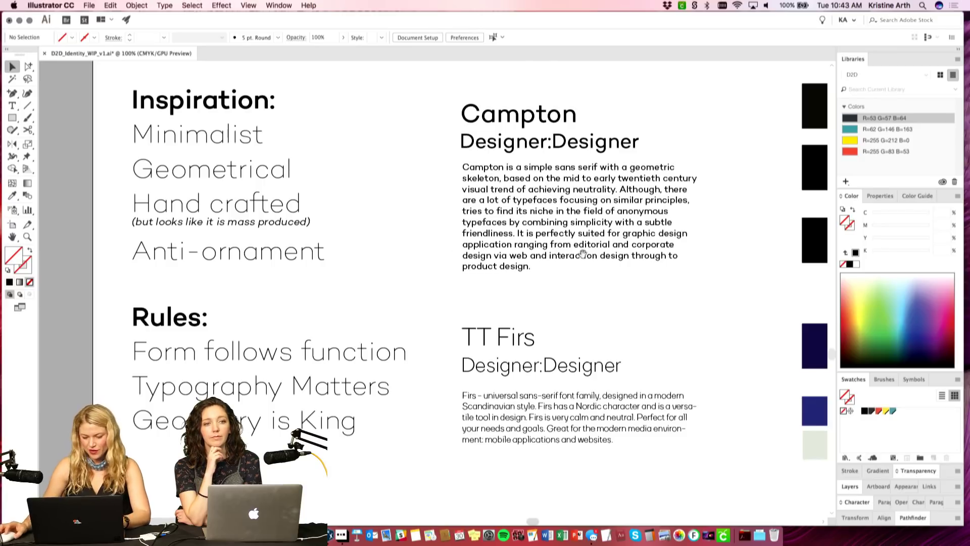
Step: Compare the Campton and TT Firs type samples alongside the colour palettes
scroll(583, 254, right, 6)
scroll(571, 289, right, 1)
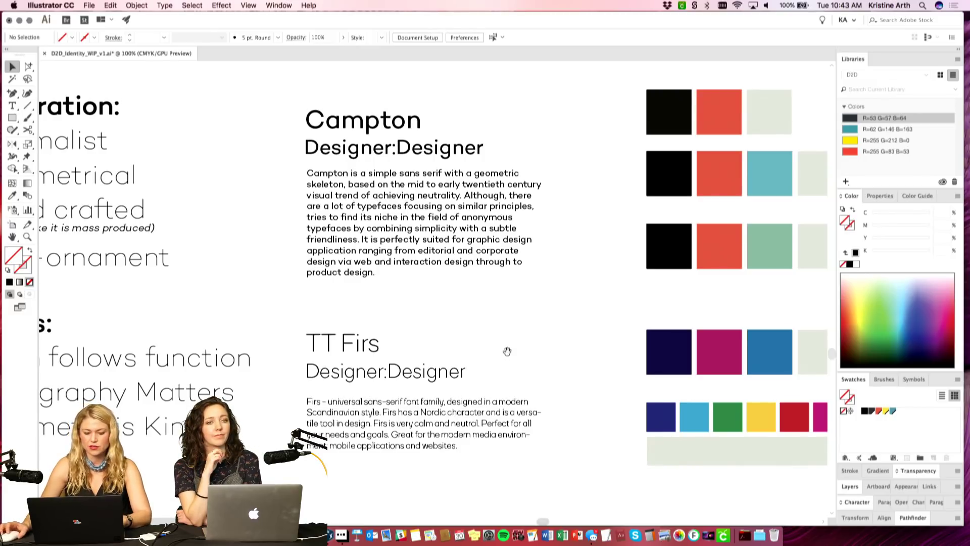
drag(507, 351, 510, 336)
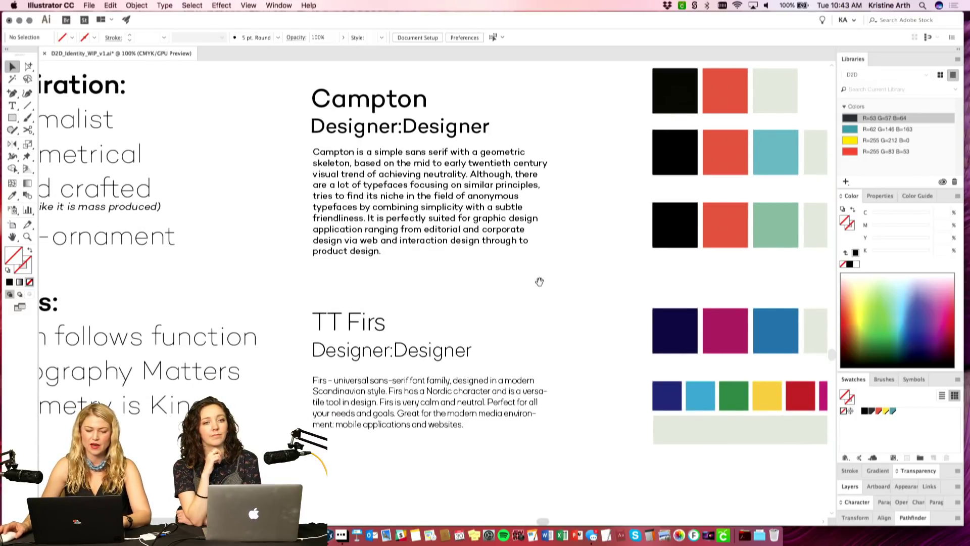
drag(539, 281, 535, 317)
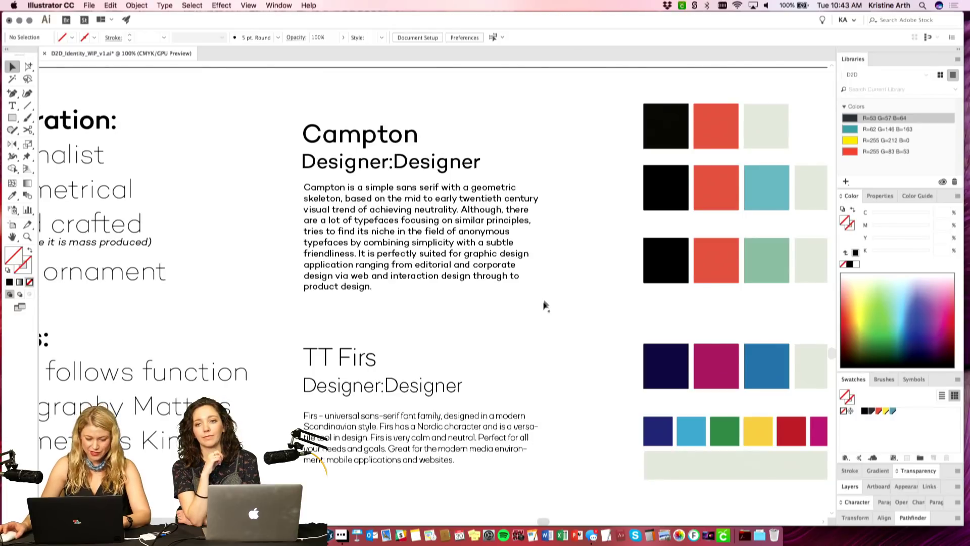
drag(548, 279, 543, 308)
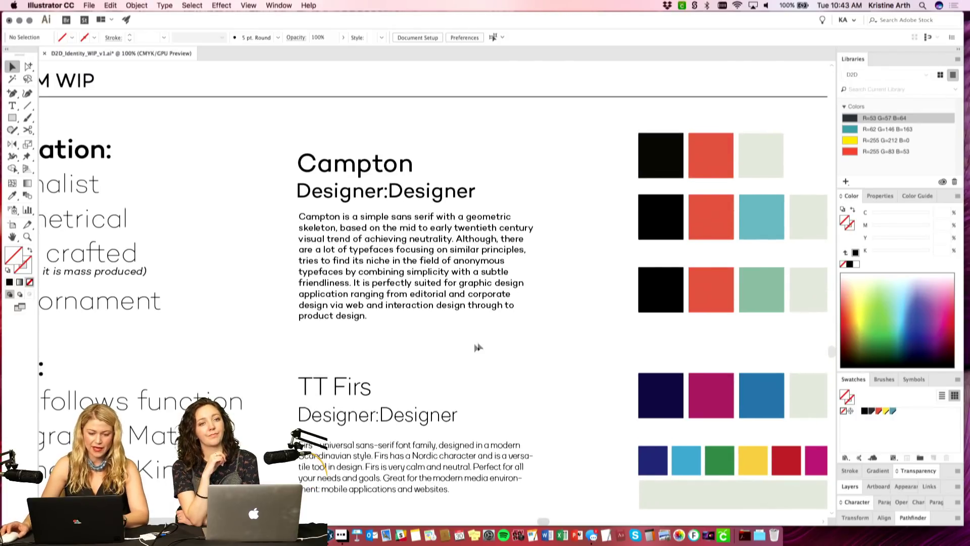
drag(486, 337, 485, 333)
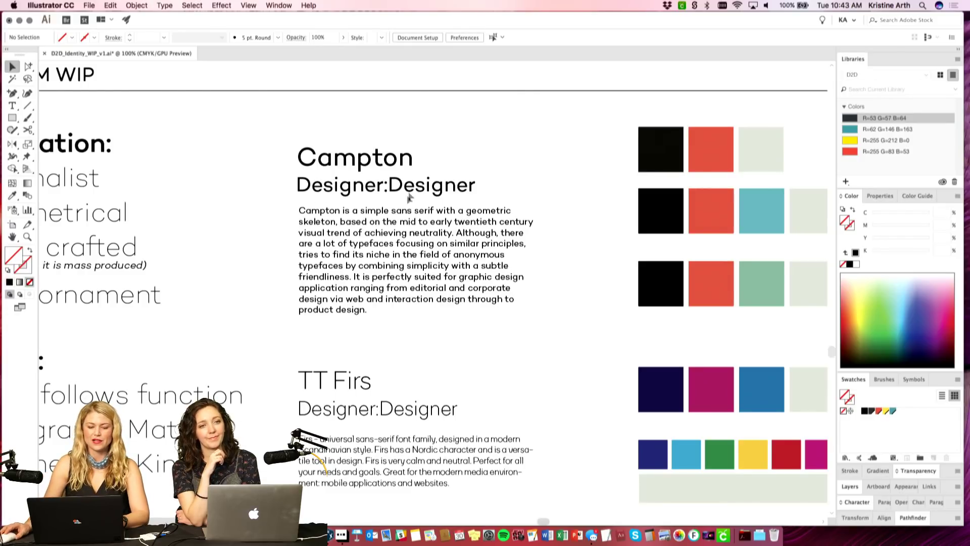
scroll(420, 197, down, 2)
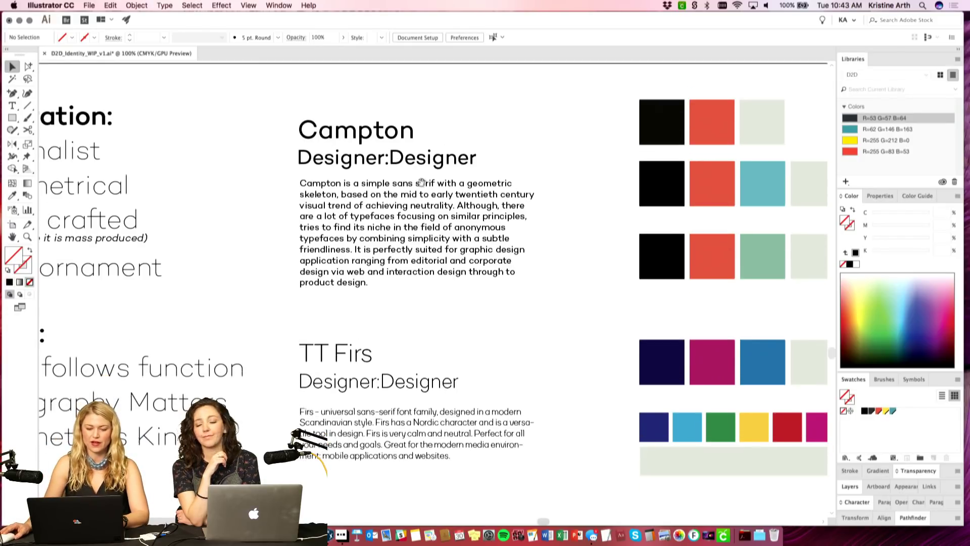
Step: Look through Campton's available weights on the Designer:Designer sample, previewing Thin without applying it, and inspect the description paragraph below
click(395, 164)
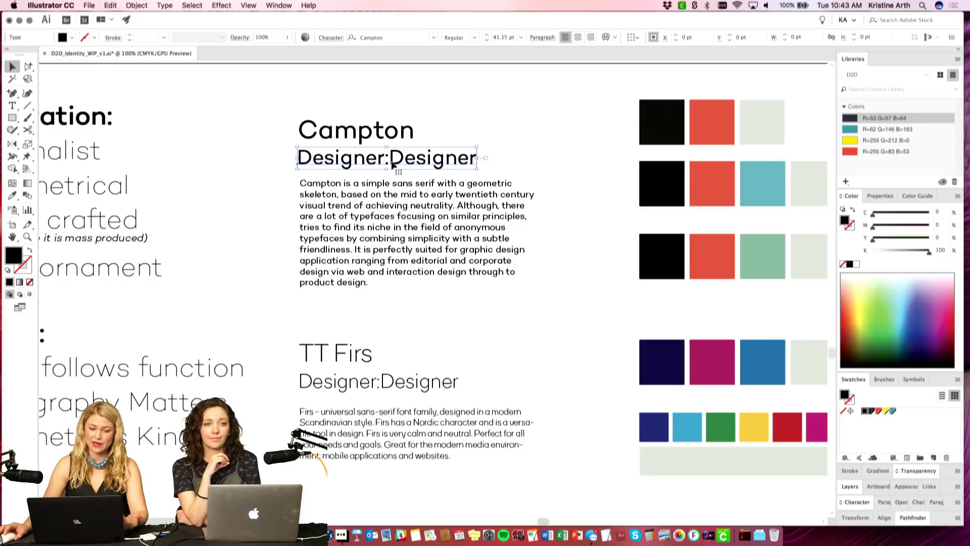
click(474, 38)
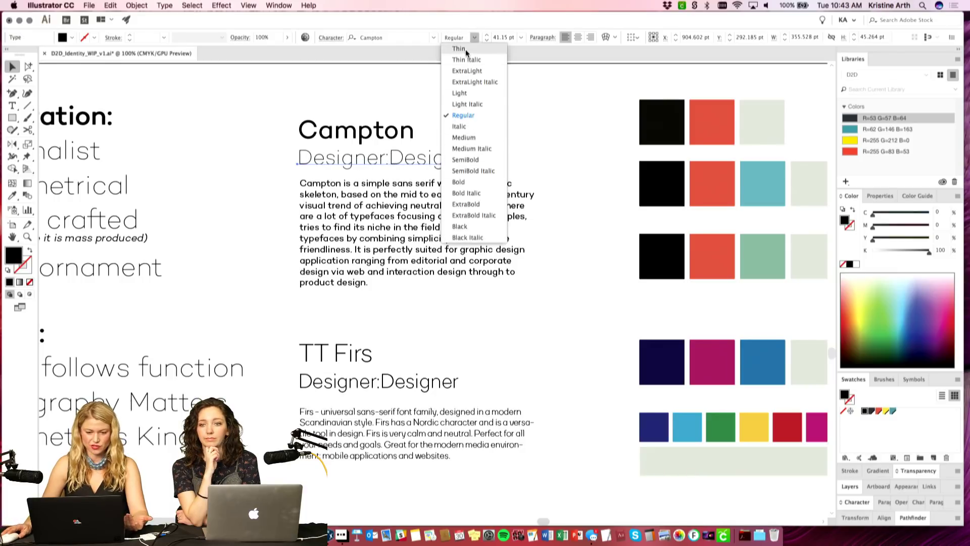
click(557, 113)
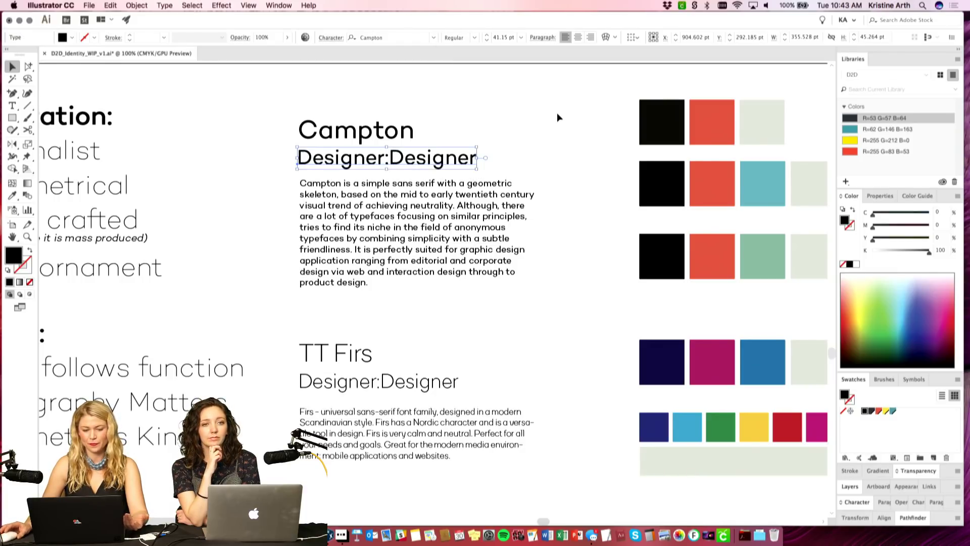
click(443, 281)
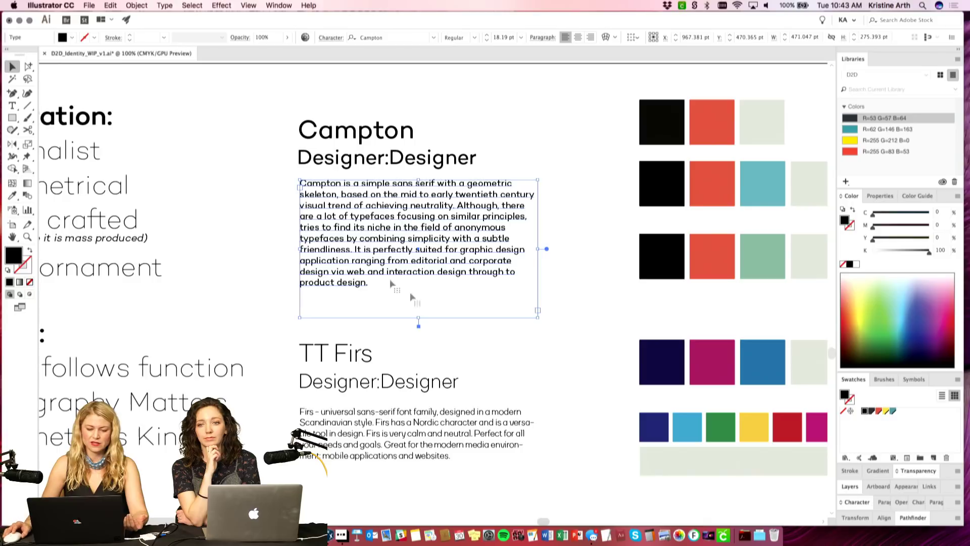
click(562, 259)
Step: Read the Campton and TT Firs descriptions enlarged, ending on the TT Firs sample at 200% zoom
scroll(581, 335, down, 1)
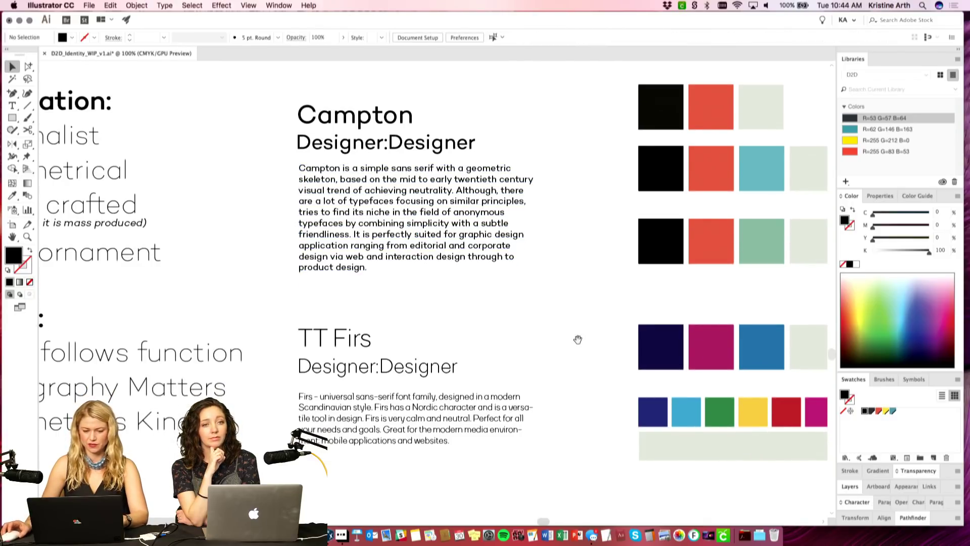
scroll(580, 336, down, 1)
key(super+equal)
drag(604, 227, 598, 298)
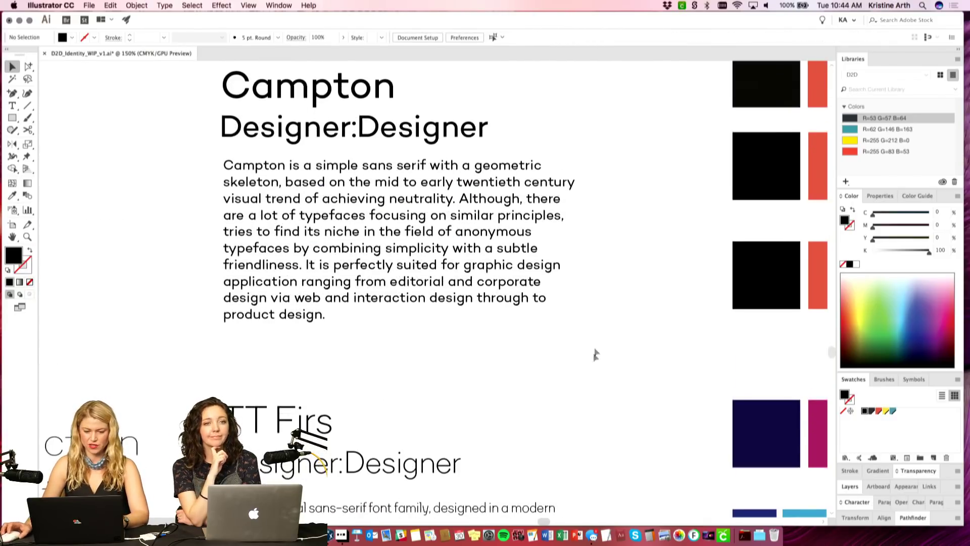
drag(584, 395, 589, 359)
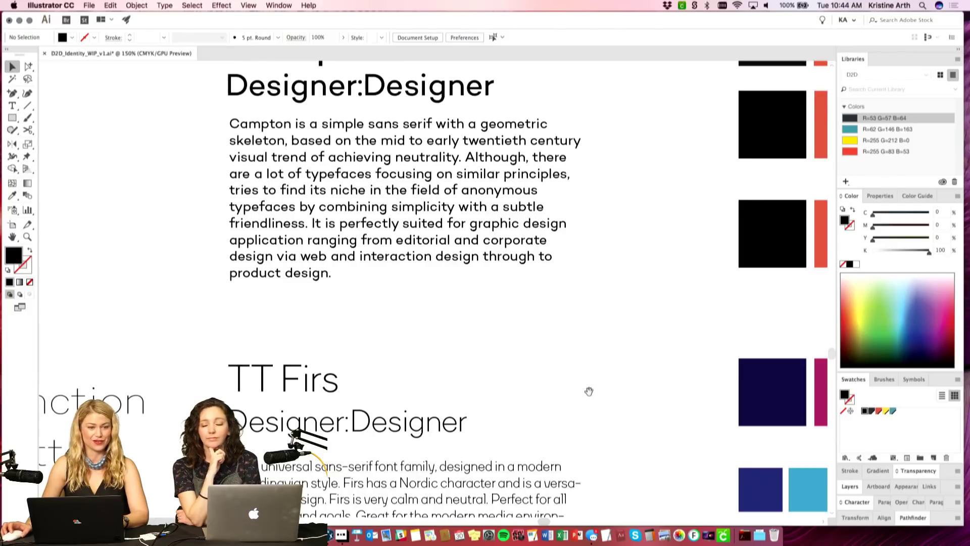
drag(589, 393, 601, 313)
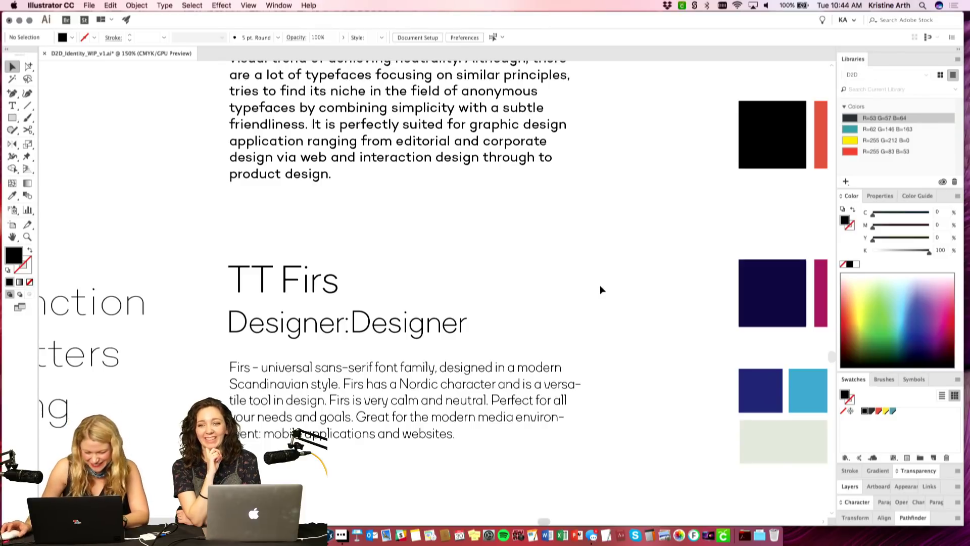
scroll(600, 293, down, 5)
key(super+equal)
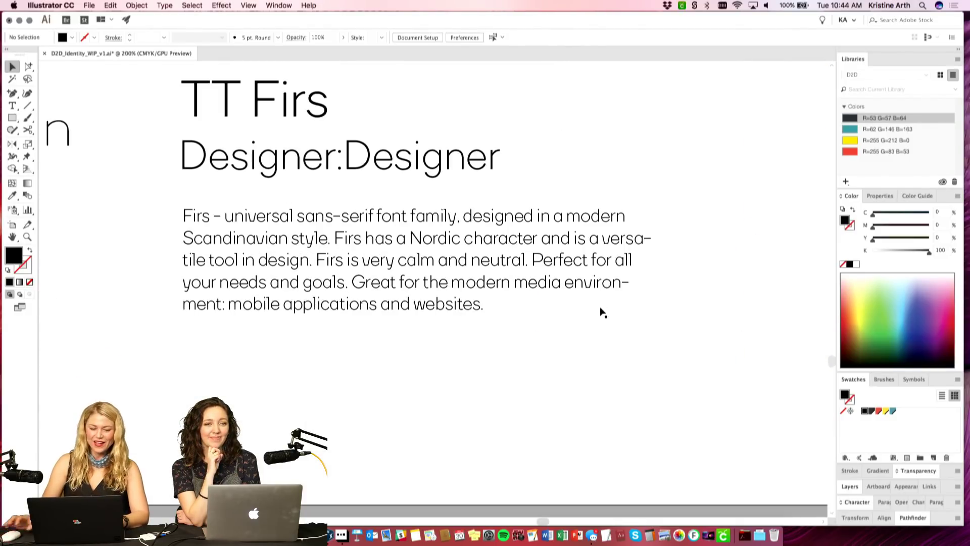
Step: Examine the TT Firs Designer:Designer sample and description, the whole System WIP artboard, and the blank artboards around it
scroll(600, 312, up, 5)
click(461, 306)
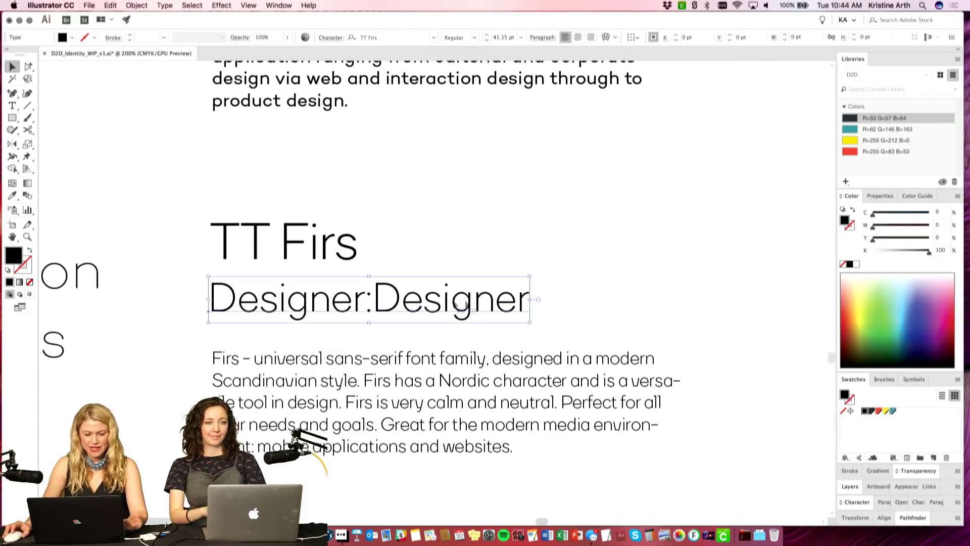
click(622, 276)
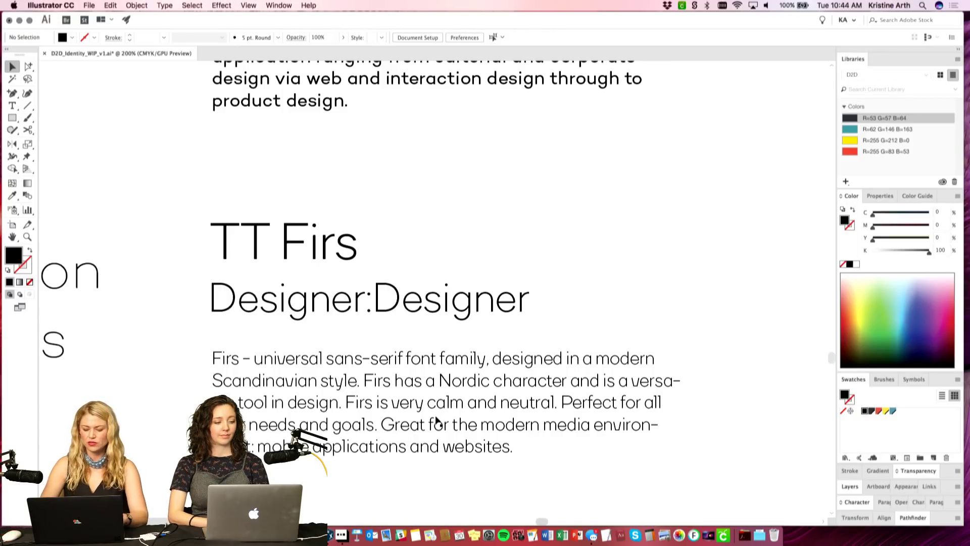
key(super+minus)
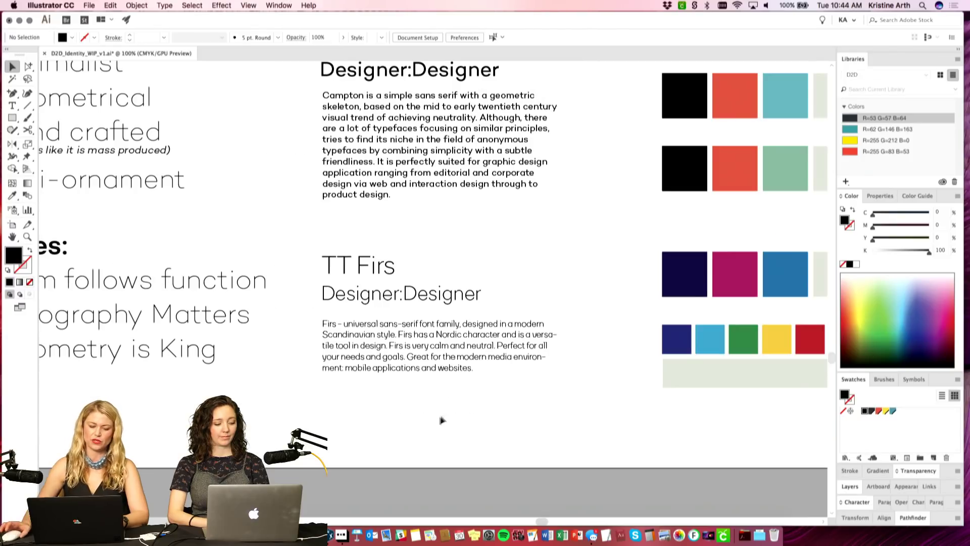
scroll(438, 418, up, 1)
click(326, 312)
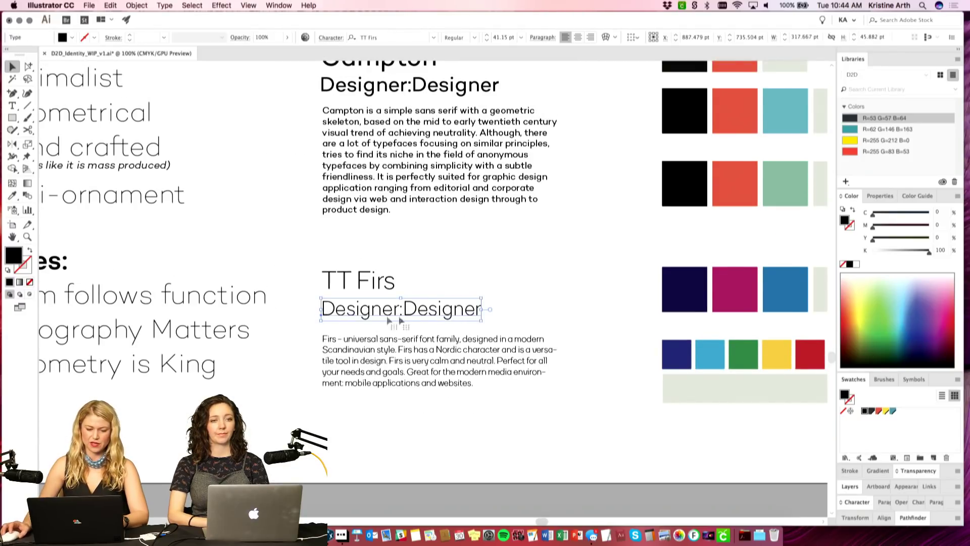
click(538, 292)
key(super+minus)
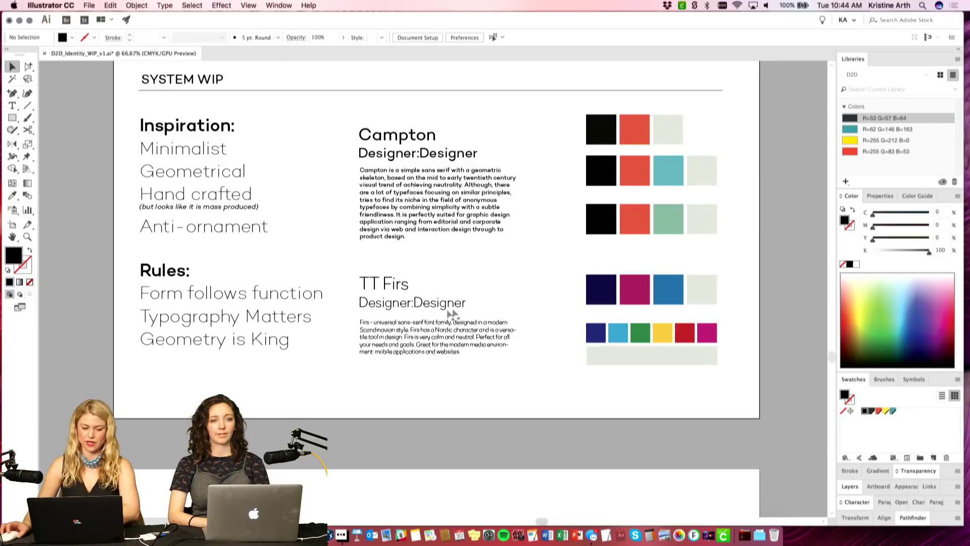
scroll(511, 362, down, 2)
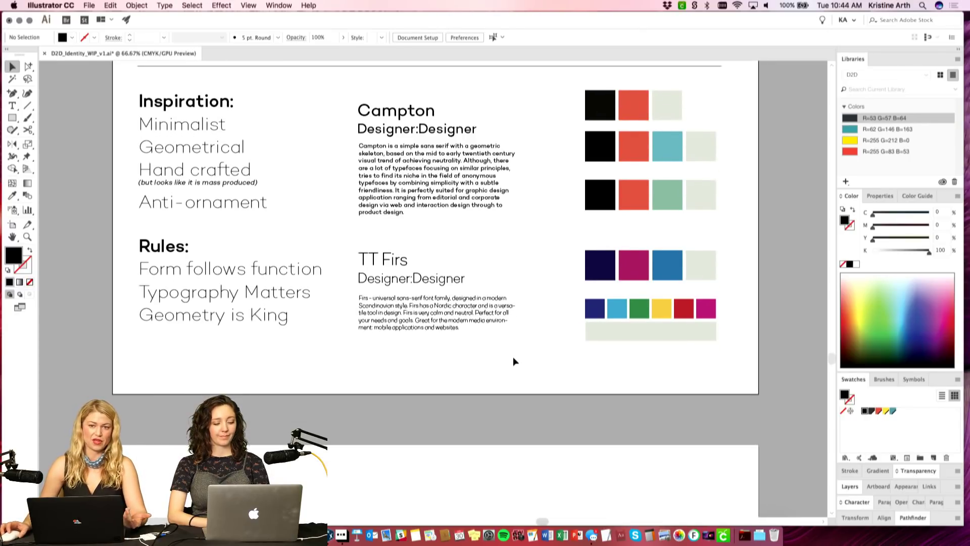
scroll(509, 349, down, 2)
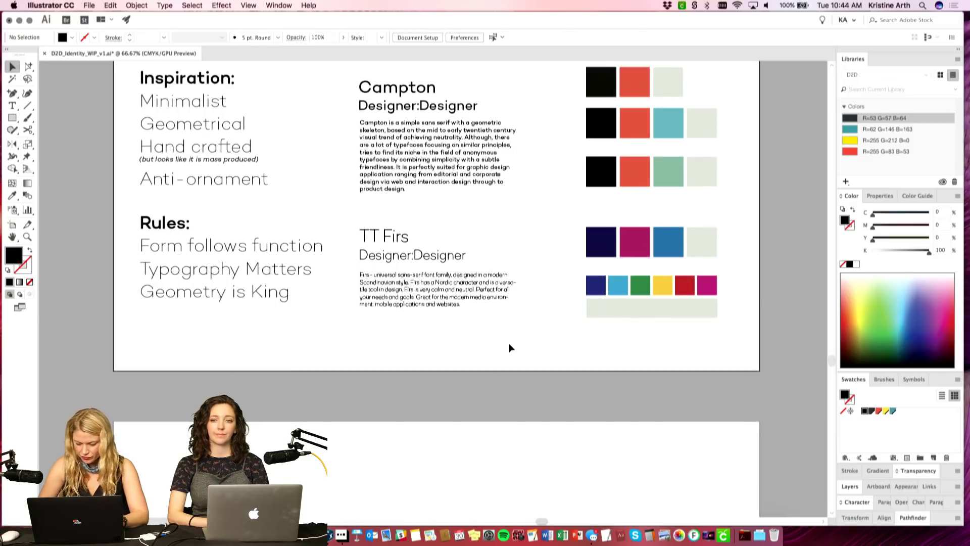
key(super+minus)
scroll(523, 335, down, 2)
scroll(524, 335, right, 1)
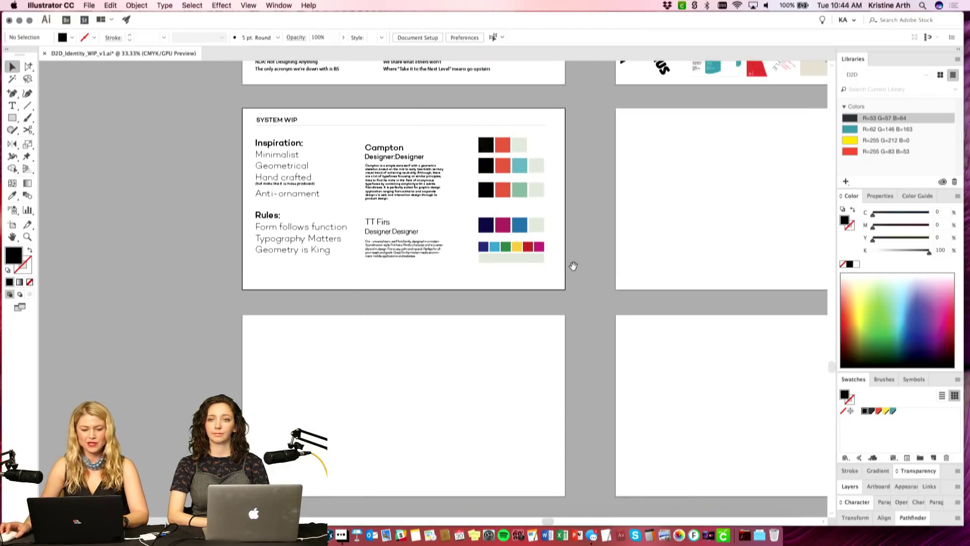
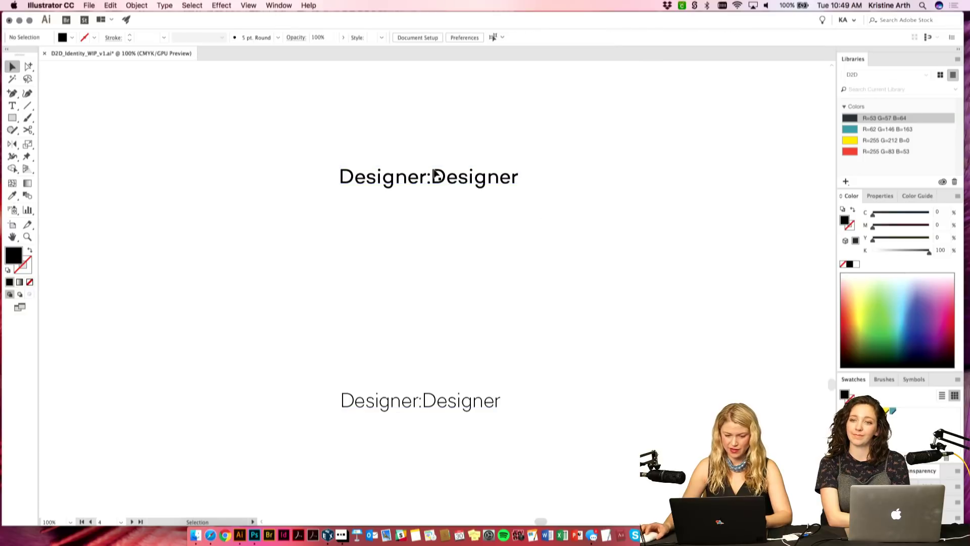
Step: Duplicate the Campton Designer:Designer line just beneath the original and shorten the copy to D:D
drag(443, 178, 447, 214)
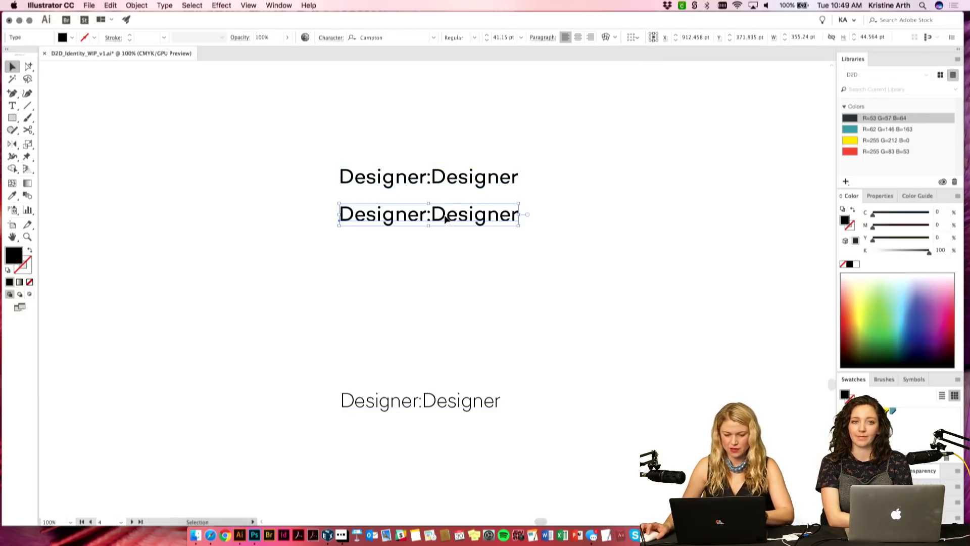
key(t)
drag(349, 215, 528, 217)
key(BackSpace)
key(BackSpace)
click(13, 66)
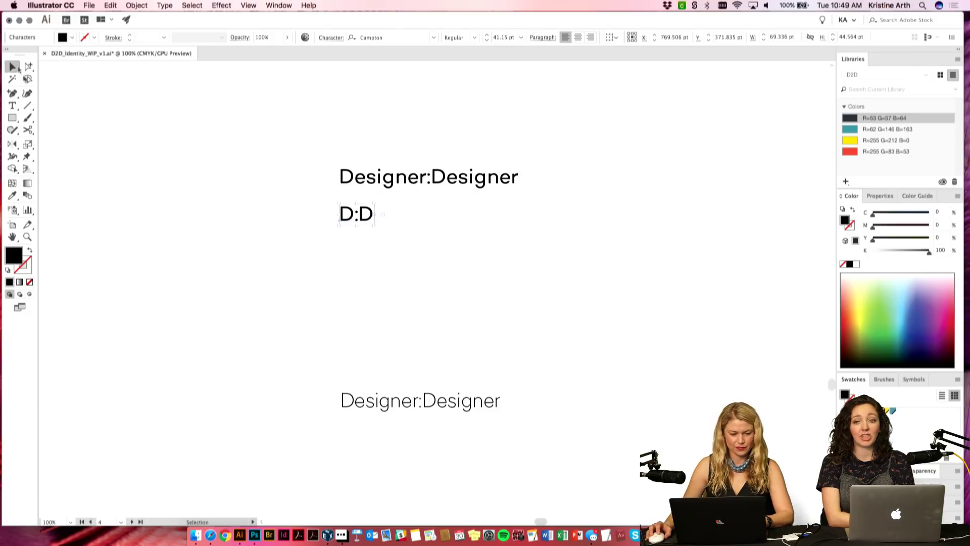
Step: Enlarge the Campton D:D abbreviation to about 118 pt
drag(374, 226, 441, 268)
click(535, 253)
key(space)
drag(536, 247, 522, 249)
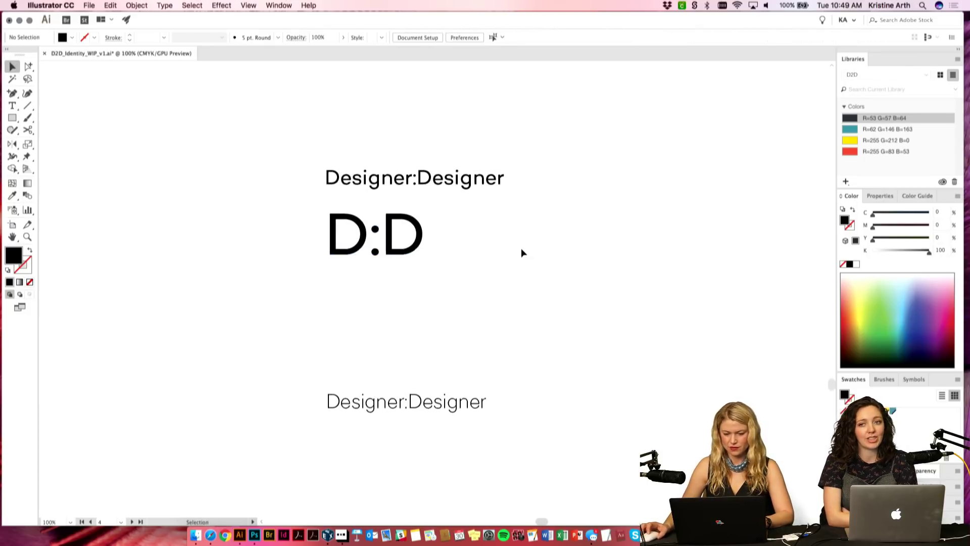
Step: Duplicate the Campton D:D beside the original and set the copy's weight to Bold
drag(413, 239, 525, 240)
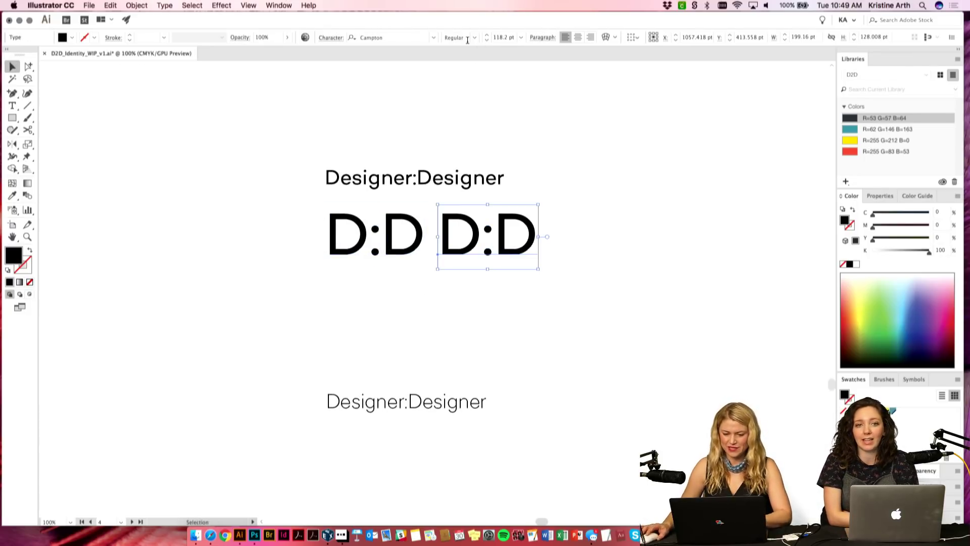
click(475, 38)
click(472, 184)
Step: Space the Regular and Bold D:D slightly apart and copy both beneath the TT Firs Designer:Designer line
click(511, 260)
drag(505, 252, 484, 468)
click(438, 418)
click(427, 408)
click(354, 272)
click(355, 254)
shift+click(484, 243)
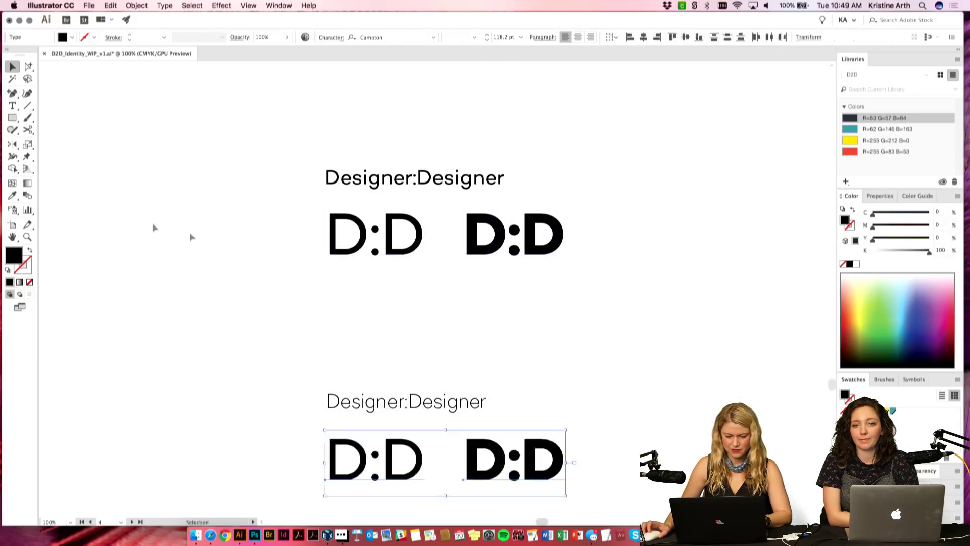
Step: Apply the TT Firs sample's type style to both lower D:D copies and enlarge them to about 92 pt
click(12, 195)
click(357, 397)
key(v)
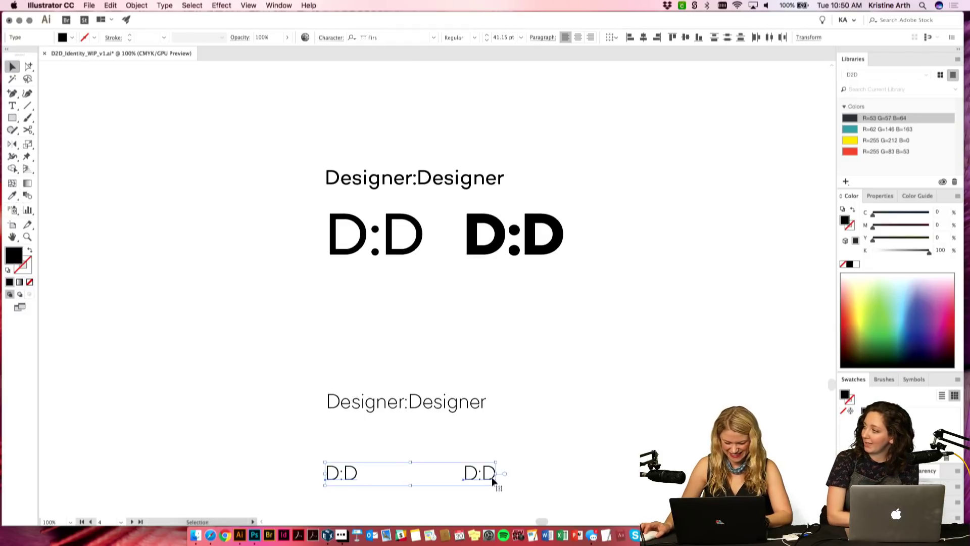
drag(498, 473, 703, 473)
click(609, 374)
Step: Move the second TT Firs D:D closer to the first and set its weight to ExtraBold
scroll(597, 366, down, 2)
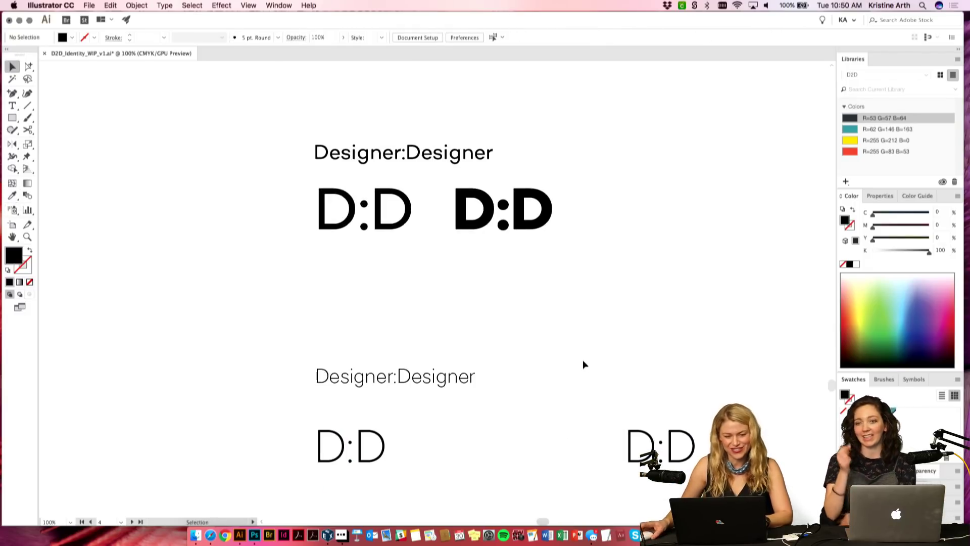
drag(640, 447, 473, 447)
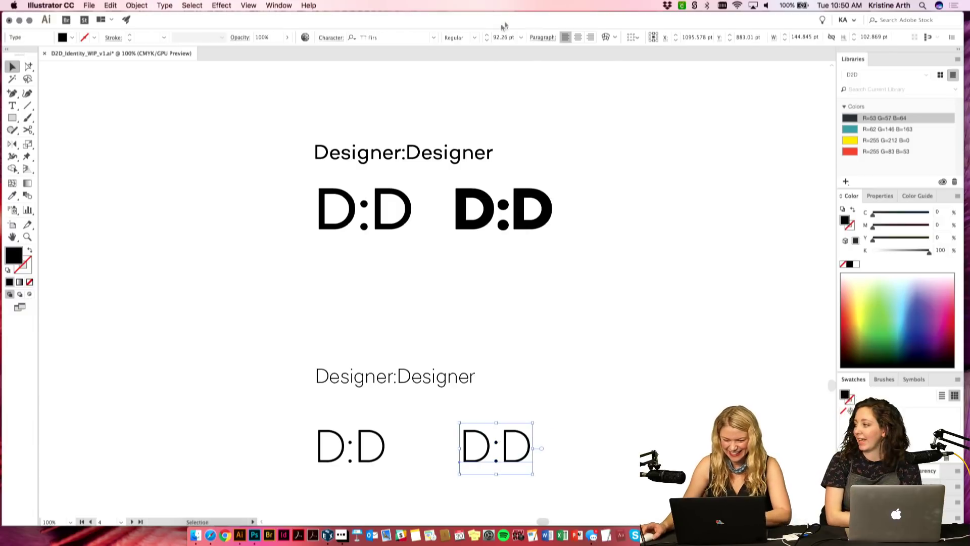
click(469, 38)
click(470, 185)
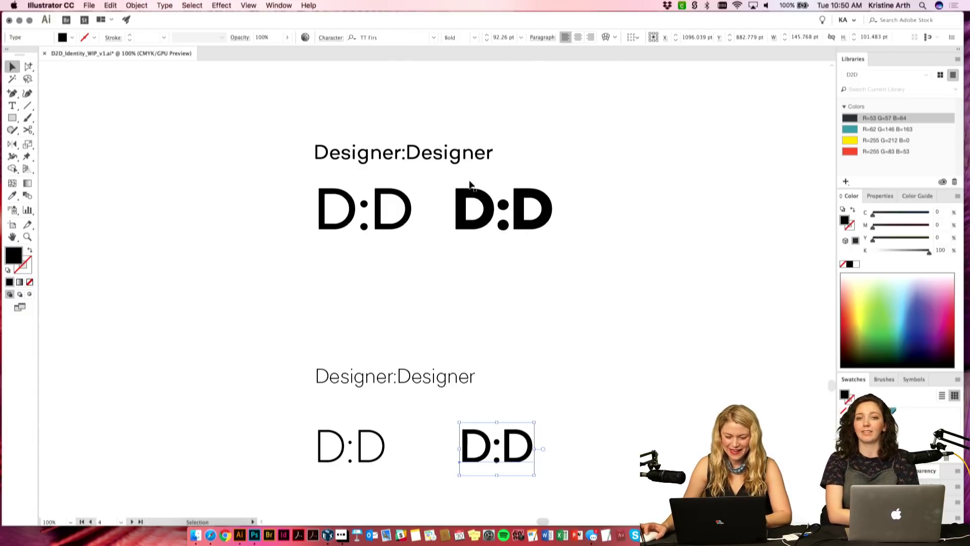
click(475, 37)
click(461, 201)
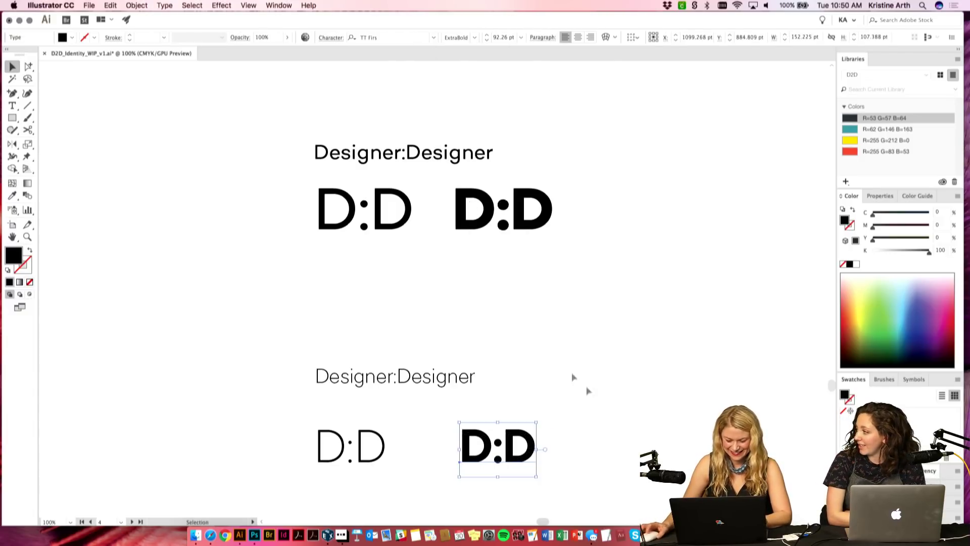
Step: Tighten the gap between the light and heavy D:D in both the TT Firs and Campton rows
click(551, 345)
scroll(614, 398, down, 1)
drag(483, 401, 442, 399)
shift+click(336, 377)
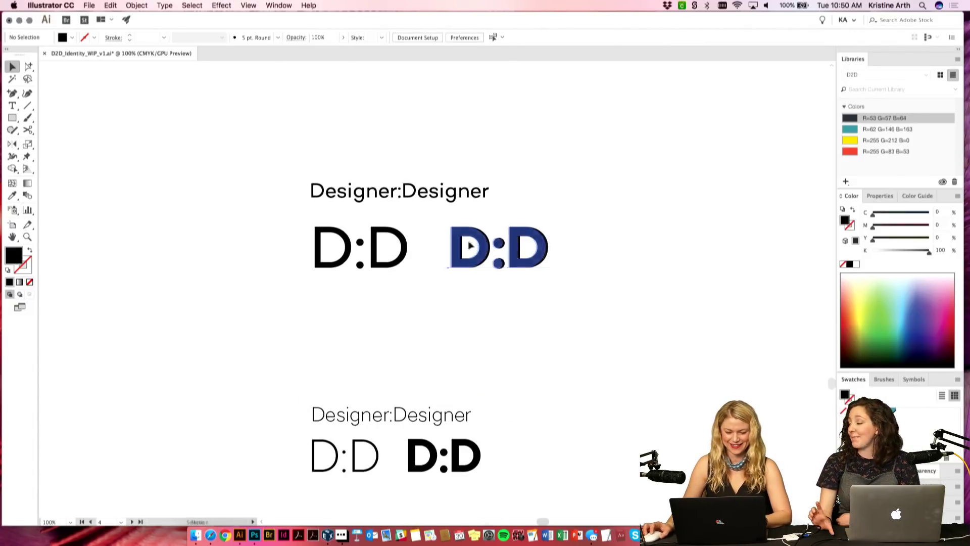
drag(434, 248, 390, 244)
shift+click(400, 244)
click(580, 192)
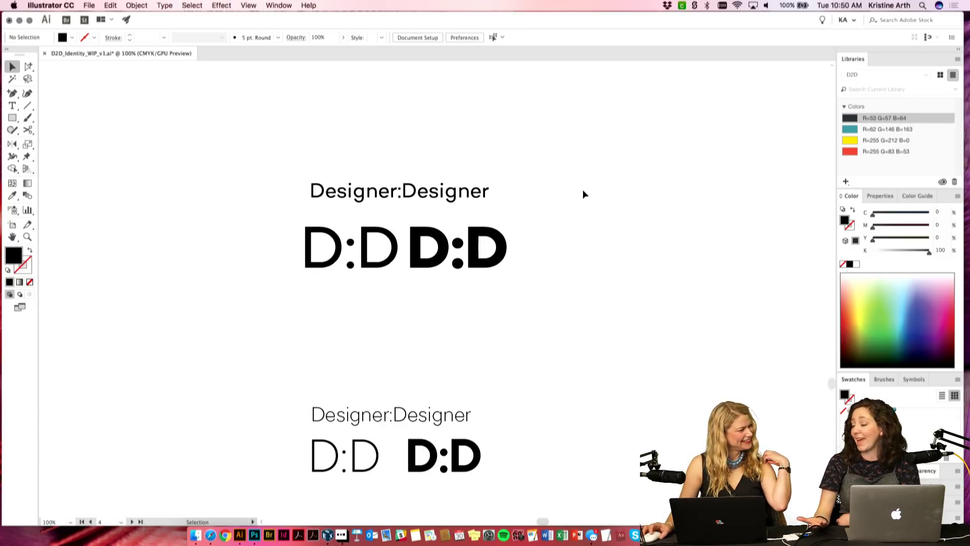
Step: Shift the Campton Bold D:D about 26 pt away from the Regular version
scroll(587, 191, up, 2)
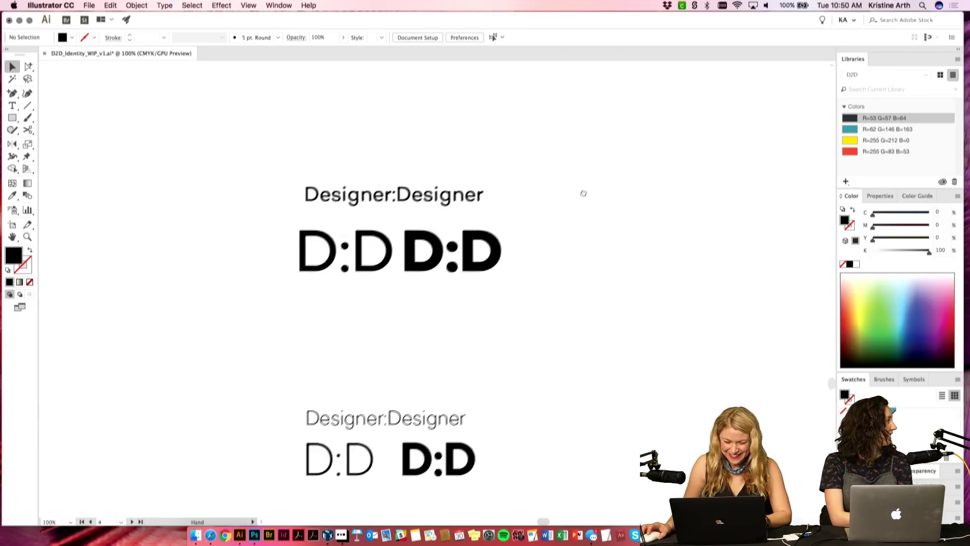
key(space)
scroll(568, 198, right, 3)
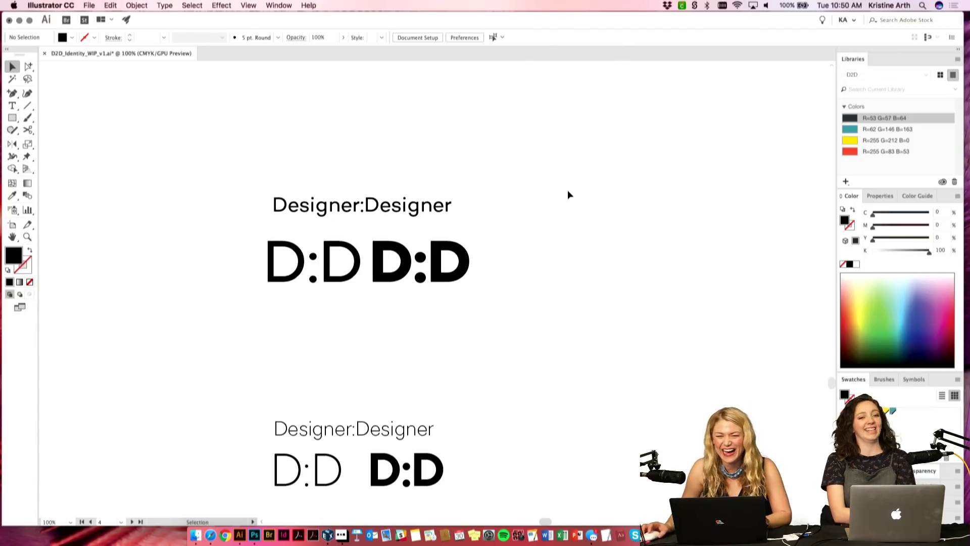
scroll(562, 195, right, 1)
click(427, 257)
drag(427, 258, 439, 257)
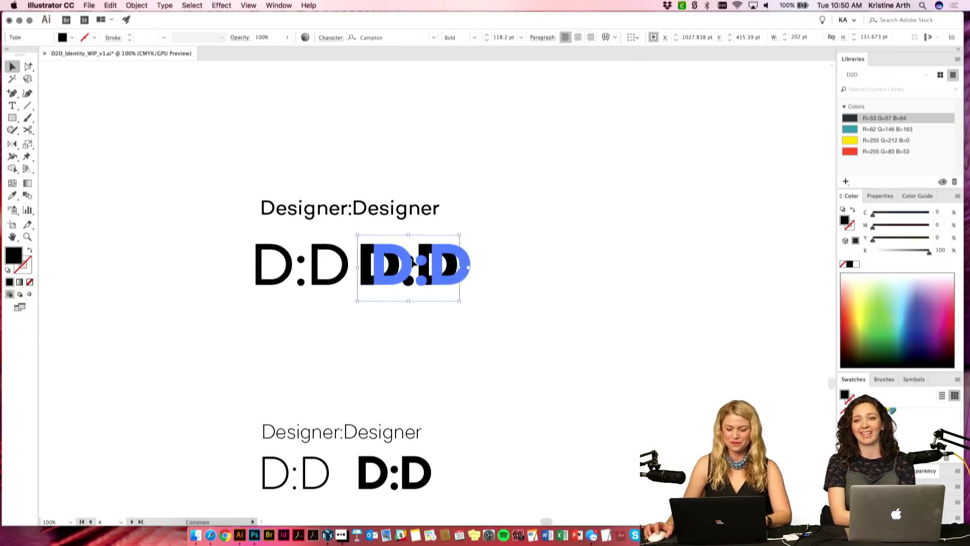
click(639, 177)
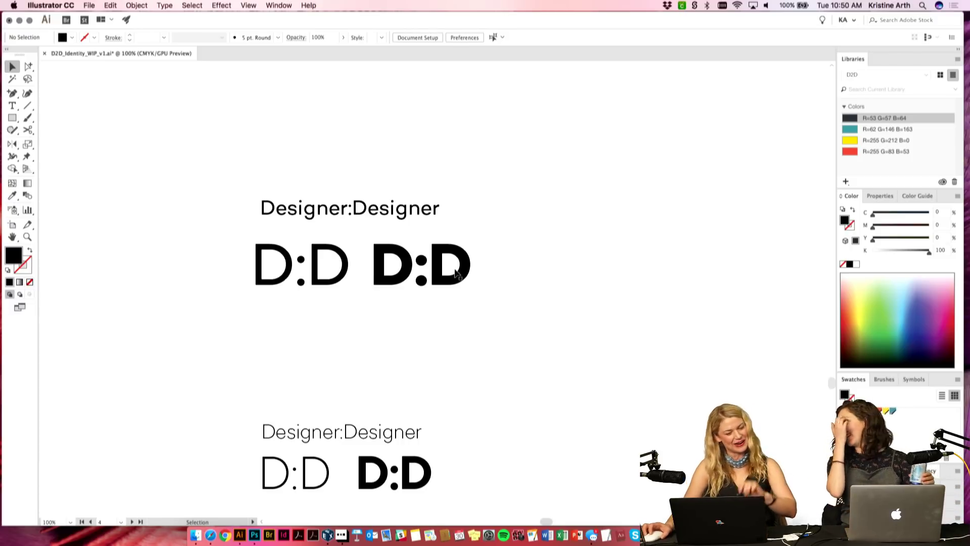
Step: Duplicate the Campton Bold D:D along the same row and append a 2 to make D:D2
drag(499, 263, 504, 245)
click(392, 268)
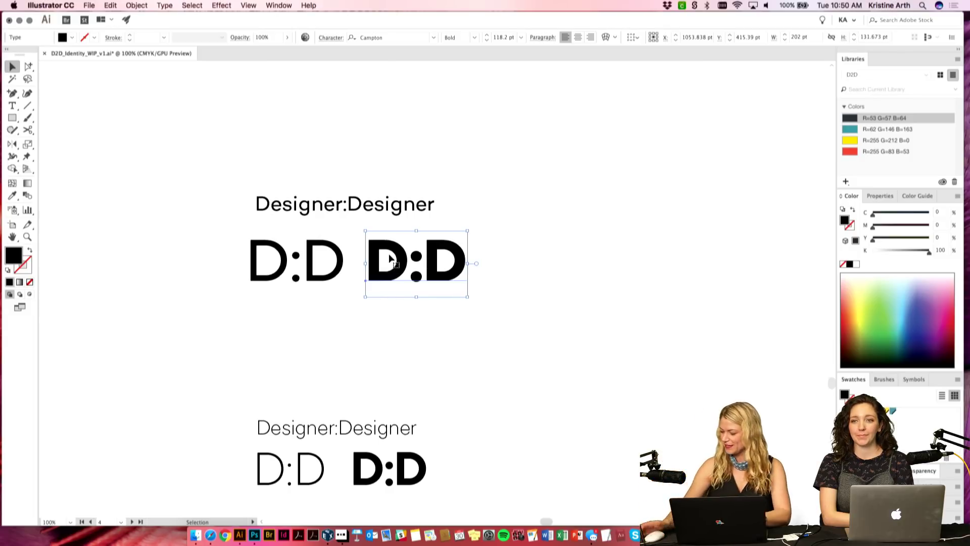
key(super+equal)
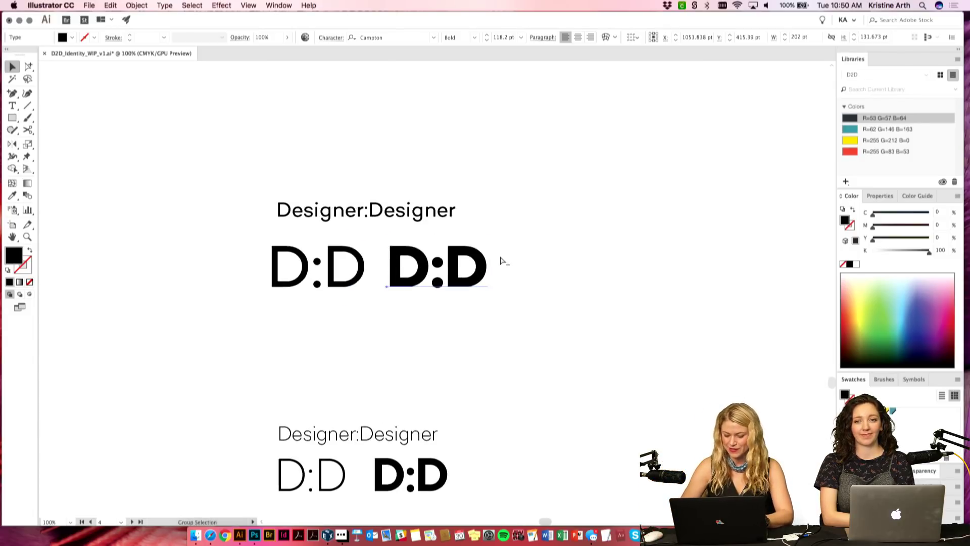
scroll(470, 255, right, 3)
drag(394, 266, 612, 266)
key(t)
click(636, 253)
text(2)
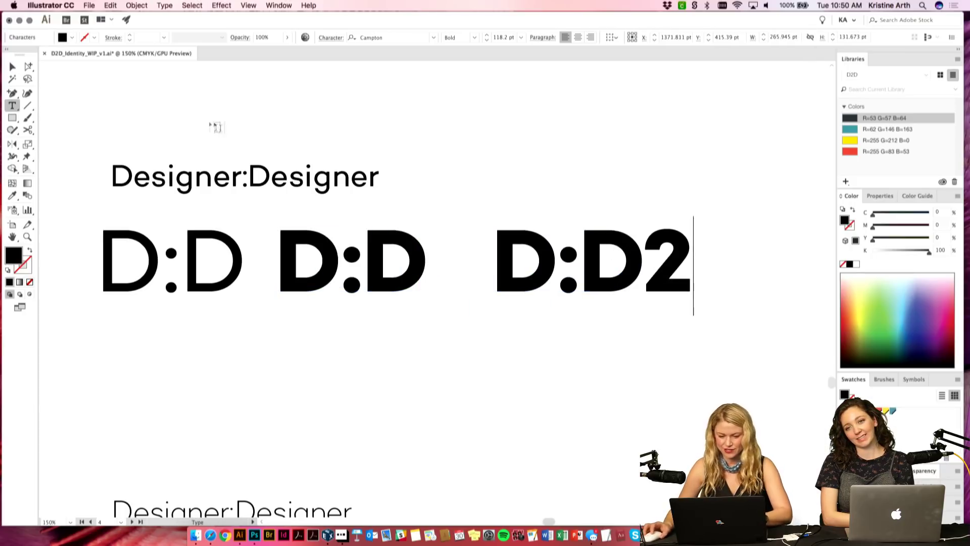
Step: Give the Campton D:D2 a heavier weight and convert it to outlines
click(12, 66)
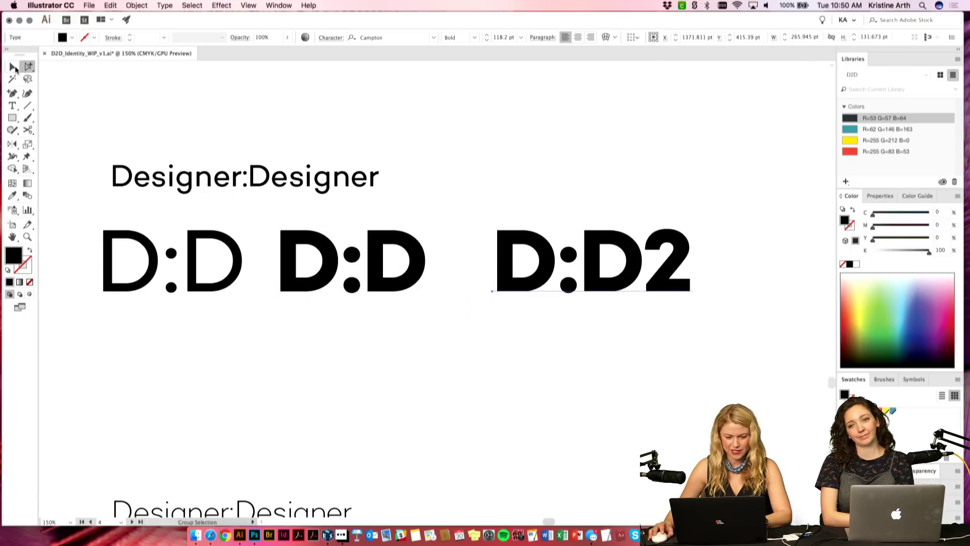
click(475, 37)
click(467, 204)
click(661, 167)
click(619, 252)
key(super+shift+o)
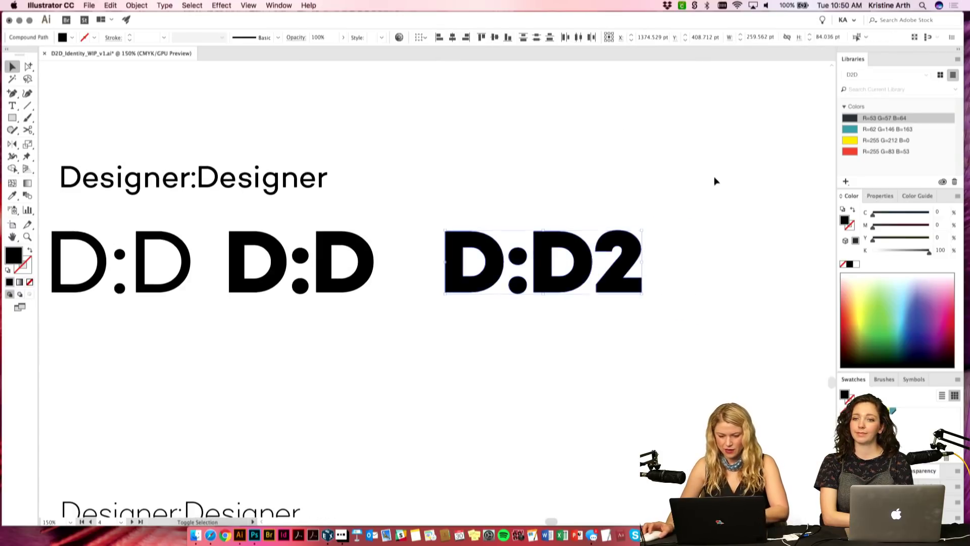
click(714, 185)
Step: Spread the outlined D:D2 characters apart along the row with wide, roughly even gaps
scroll(693, 276, right, 2)
drag(613, 283, 684, 283)
drag(564, 276, 611, 276)
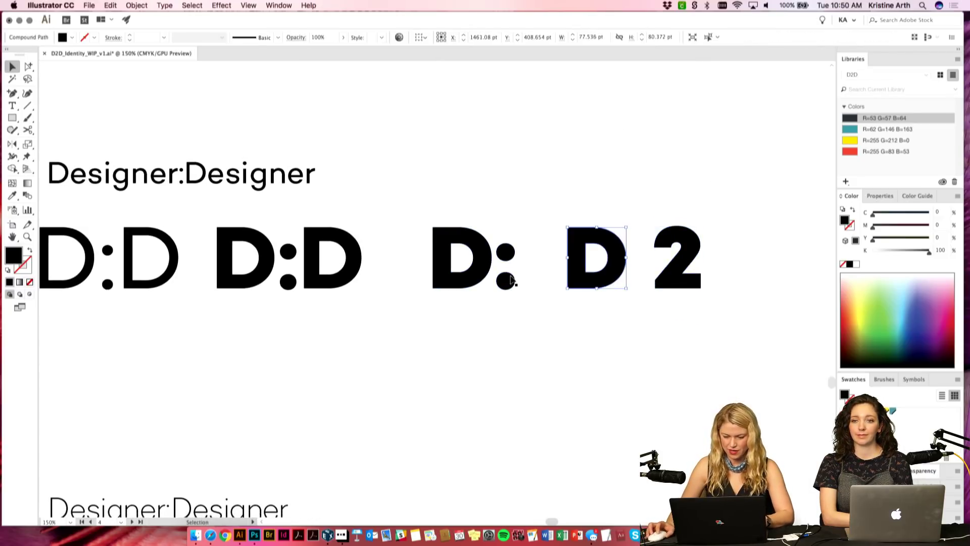
drag(511, 280, 525, 280)
click(488, 259)
key(super+minus)
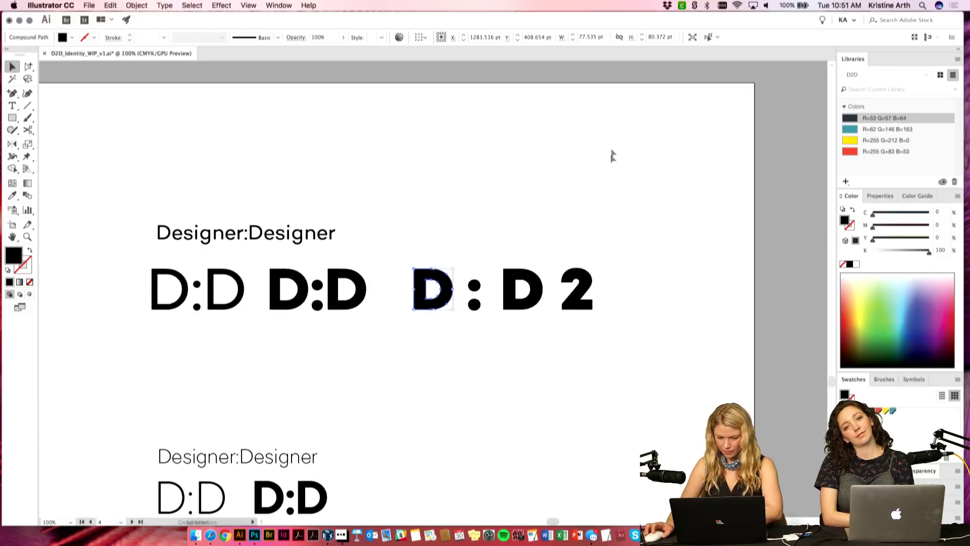
Step: Duplicate the TT Firs ExtraBold D:D along its row, append a 2 to make D:D2, and compare both rows
click(397, 385)
scroll(397, 385, up, 5)
drag(326, 426, 421, 426)
key(t)
click(446, 410)
text(2)
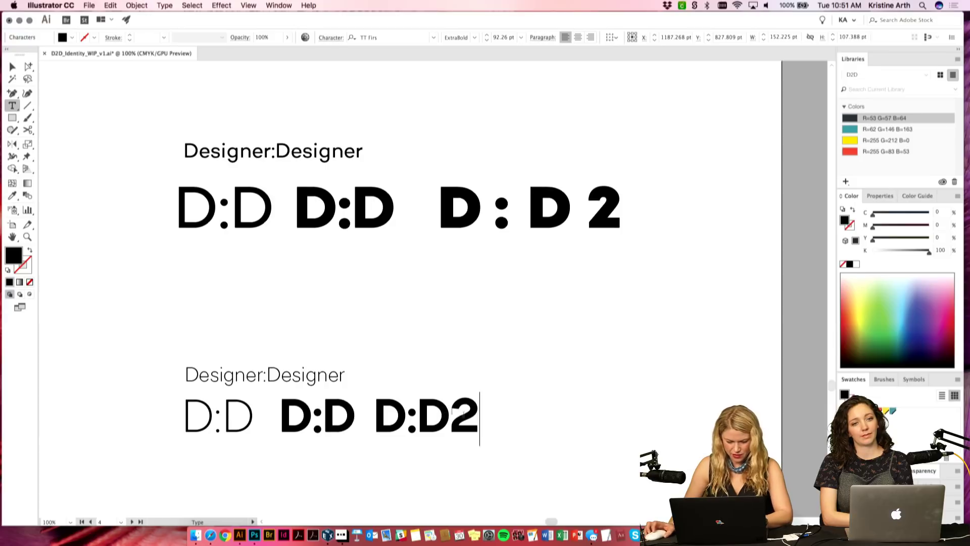
key(Escape)
click(568, 386)
key(super+plus)
scroll(611, 386, down, 5)
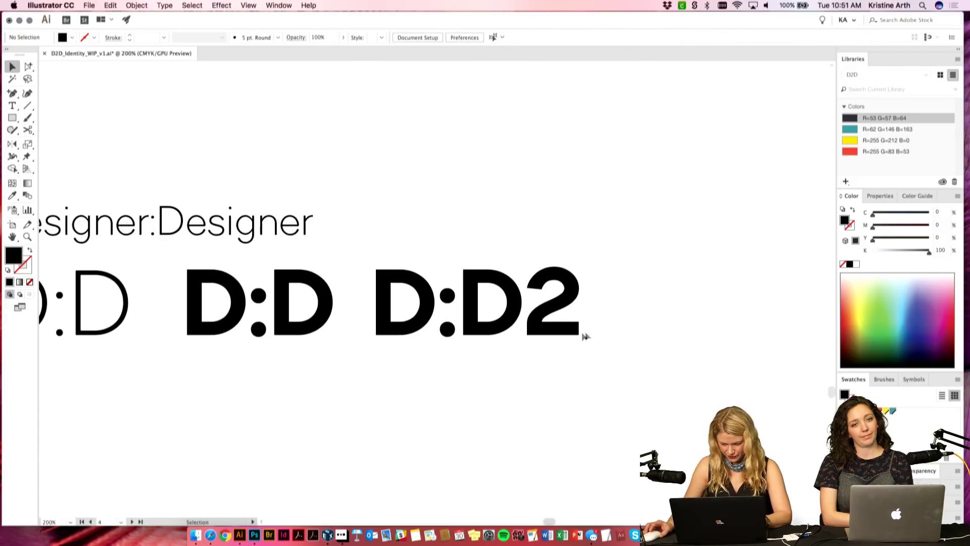
key(super+minus)
scroll(590, 343, up, 2)
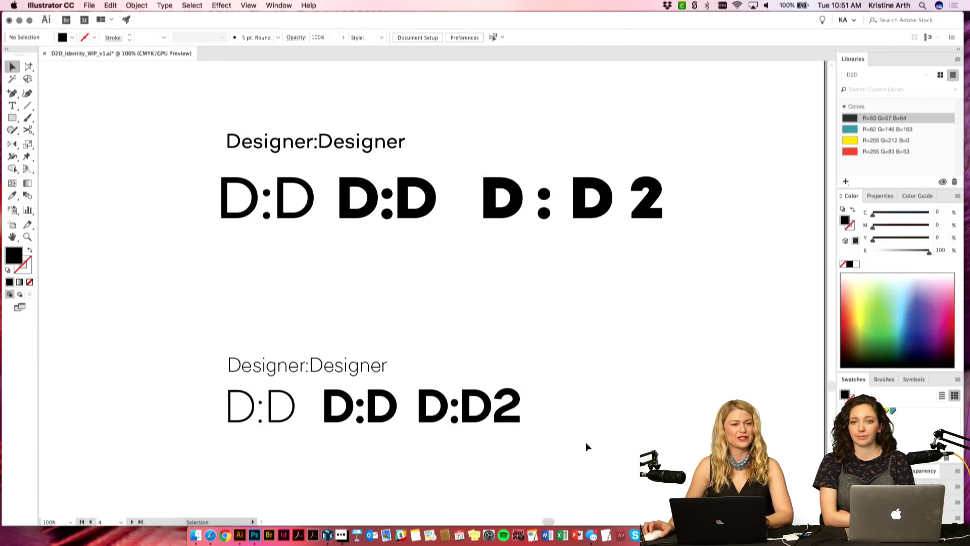
Step: Delete the whole lower TT Firs group, including its Designer:Designer text and all its D:D variations
drag(186, 329, 206, 327)
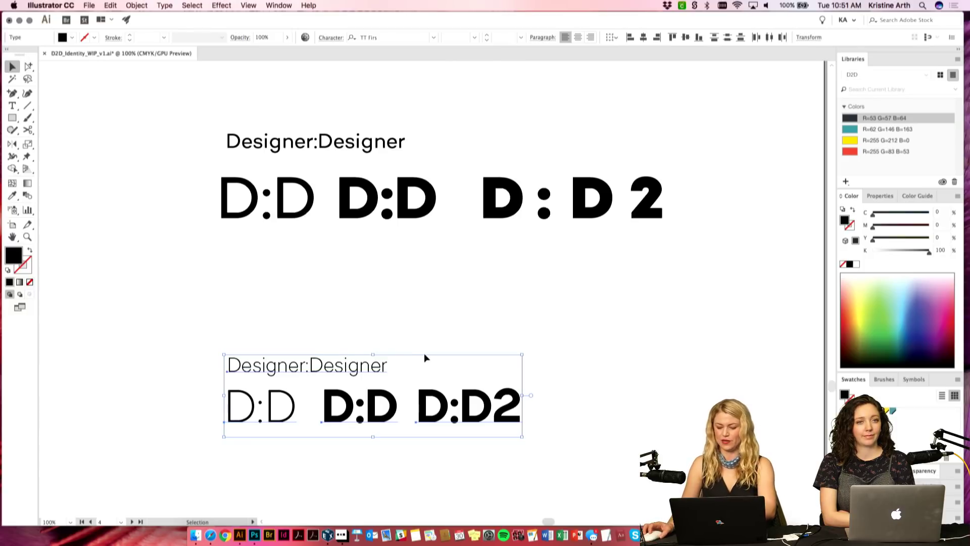
key(BackSpace)
scroll(489, 308, up, 2)
scroll(489, 308, right, 1)
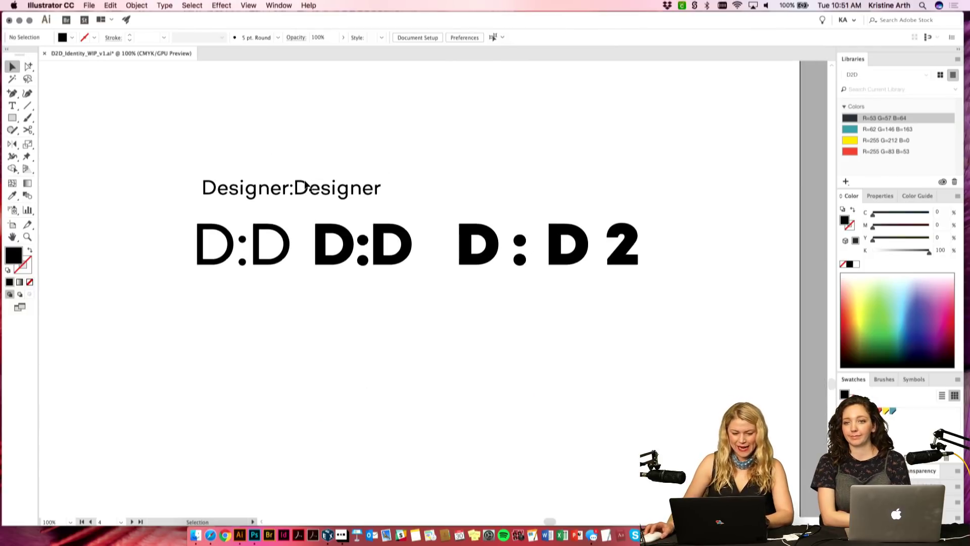
scroll(440, 207, up, 2)
scroll(440, 208, right, 2)
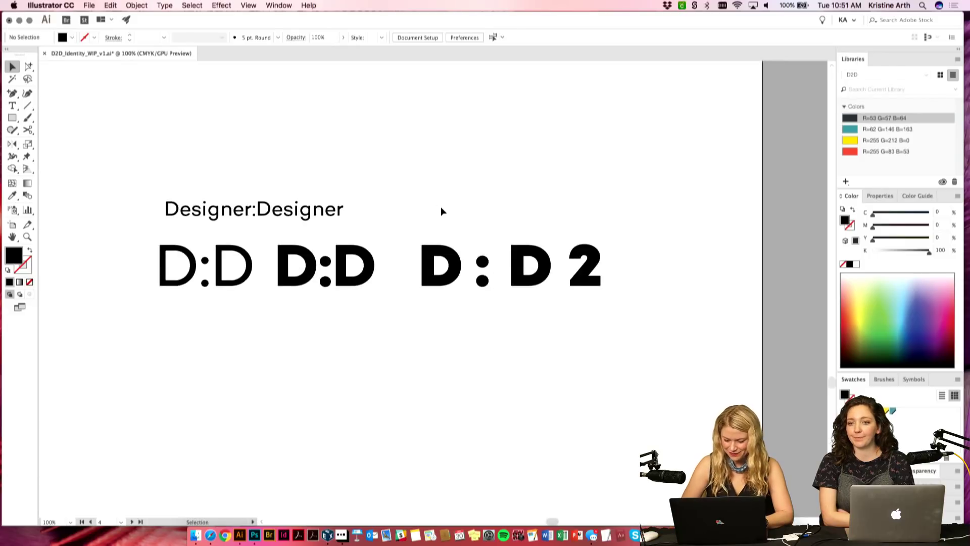
Step: Move the outlined D, colon and second D below the 2, flipping the second D horizontally so it faces the first
key(super+equal)
scroll(519, 180, right, 4)
drag(480, 252, 447, 375)
drag(427, 279, 433, 383)
drag(574, 327, 556, 411)
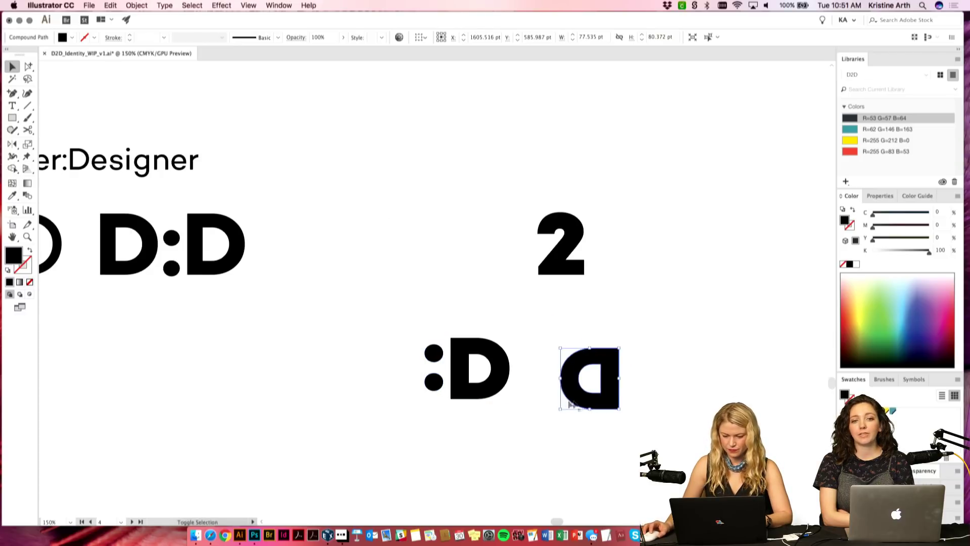
key(super+shift+a)
drag(619, 403, 582, 380)
drag(519, 422, 531, 415)
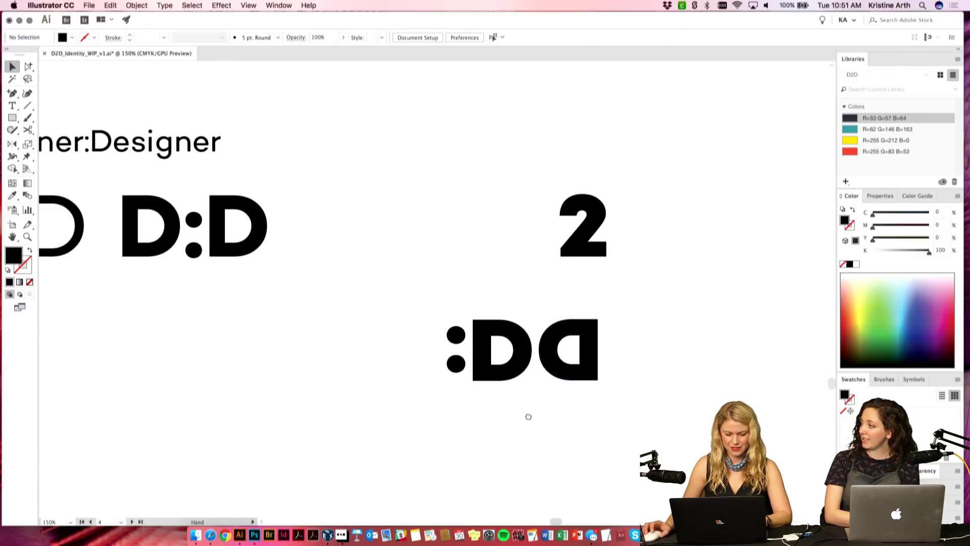
Step: Pull the colon well clear of the letters and nudge the two facing Ds slightly left as a close pair
drag(457, 335, 392, 334)
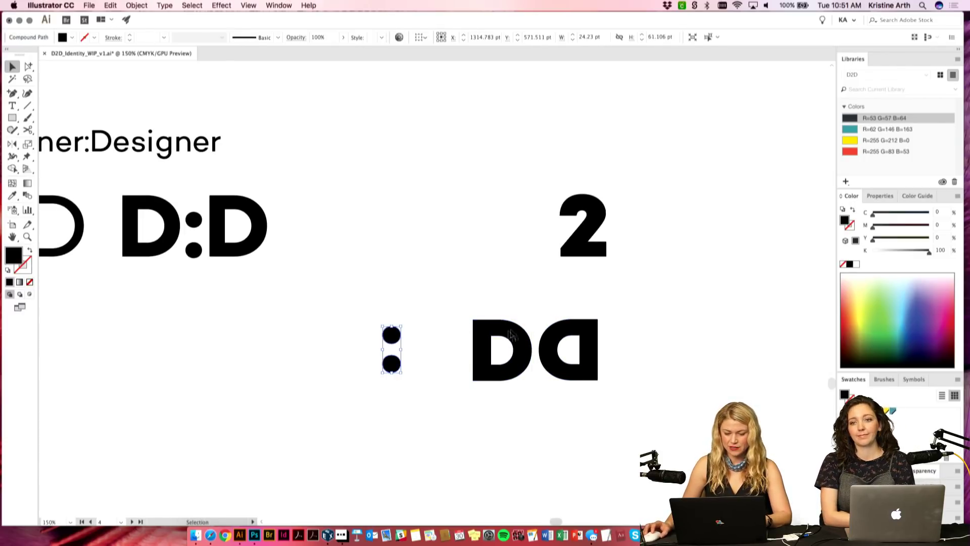
drag(528, 340, 516, 340)
drag(579, 334, 566, 334)
click(642, 311)
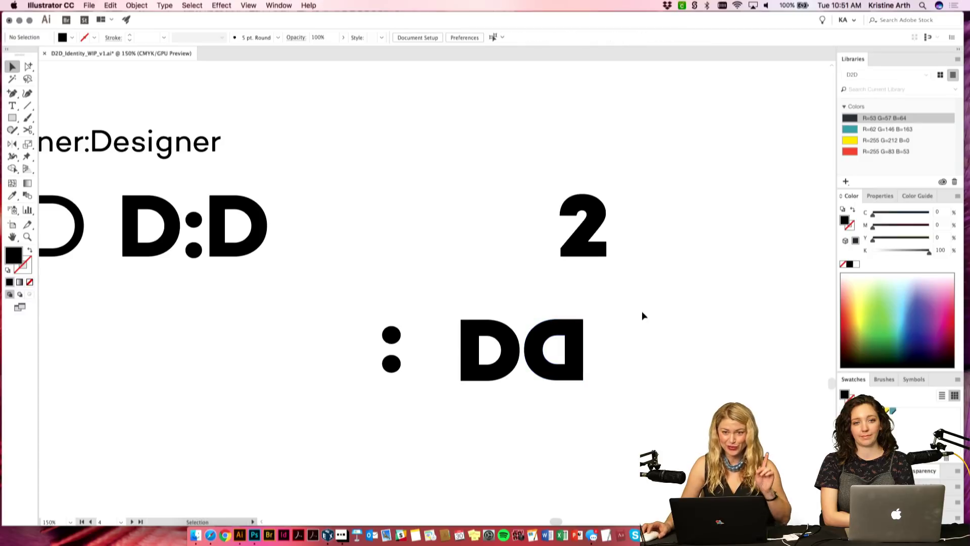
Step: Switch to Safari and open the Dolby Theatre website
click(210, 535)
text(udo)
key(BackSpace)
key(BackSpace)
key(BackSpace)
text(dolby)
key(Return)
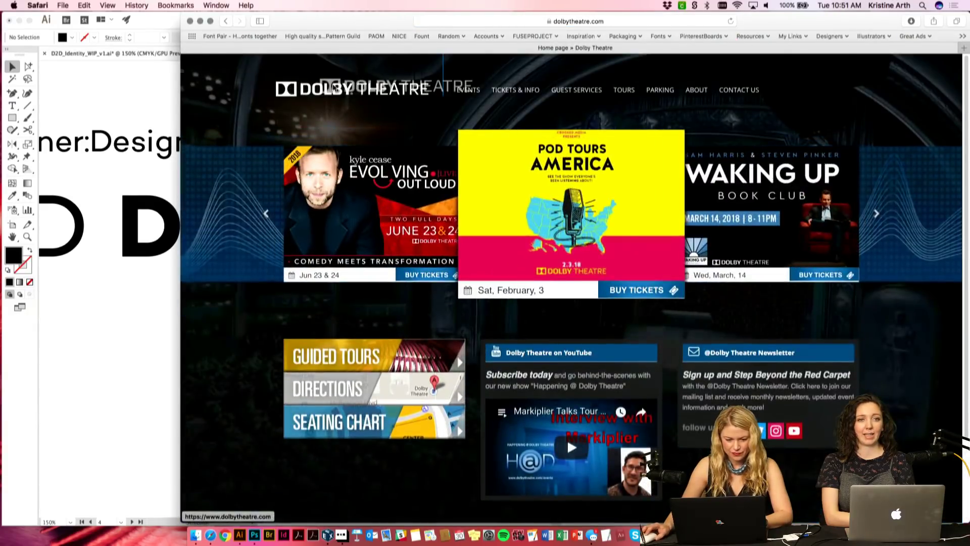
Step: Search the web for "dolby logo"
click(572, 23)
text(d)
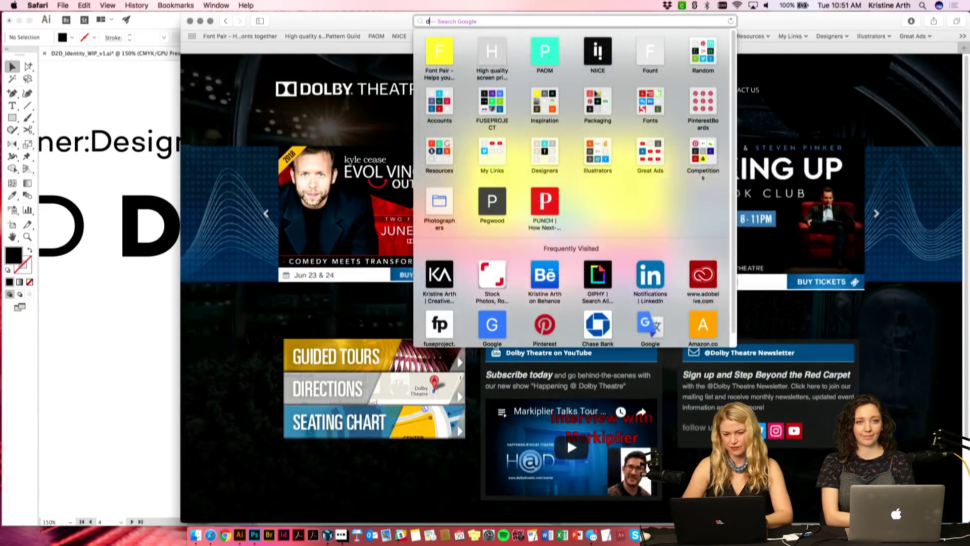
text(olby logo)
key(Return)
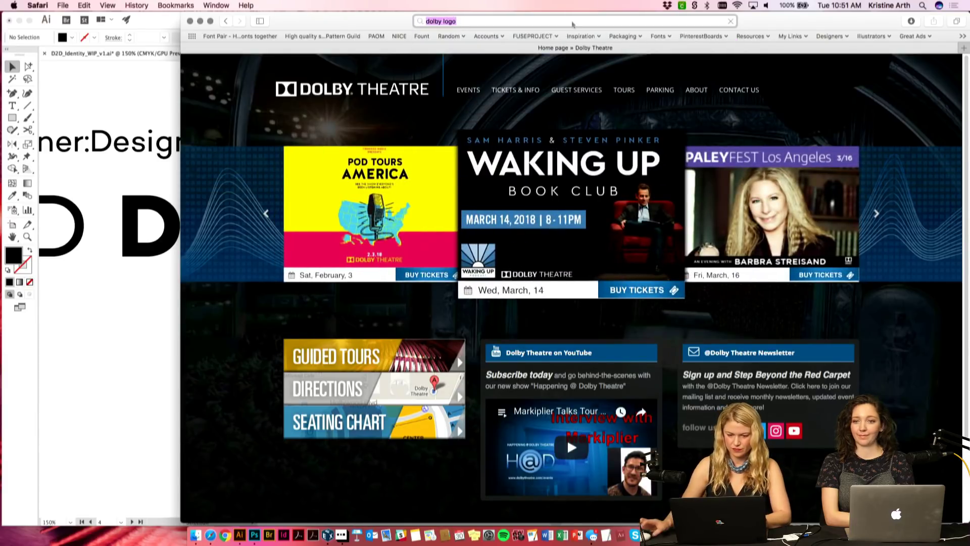
Step: Place the Dolby logo image in the Illustrator document just above the artboard as a comparison
drag(407, 336, 561, 146)
key(super+minus)
key(super+minus)
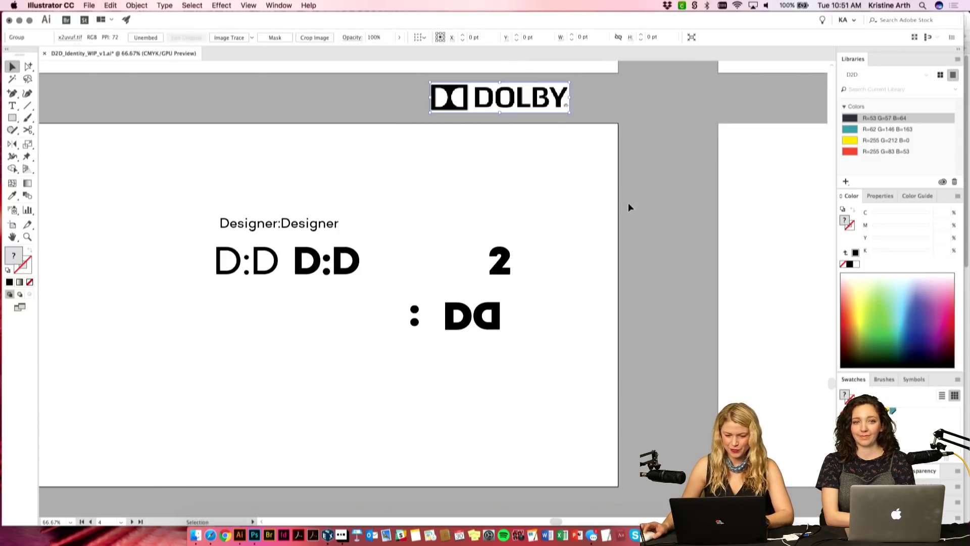
click(629, 207)
scroll(632, 228, down, 1)
scroll(636, 267, up, 1)
scroll(628, 258, right, 2)
scroll(628, 257, down, 1)
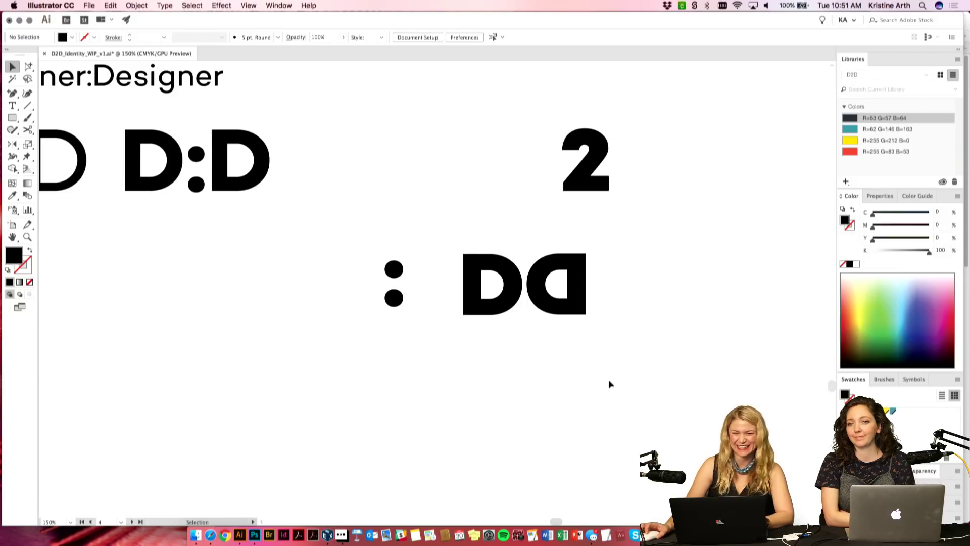
Step: Set the colon close before the first D, copy the :D above and rotate the copy 90° clockwise into a smiling face
drag(395, 303, 446, 303)
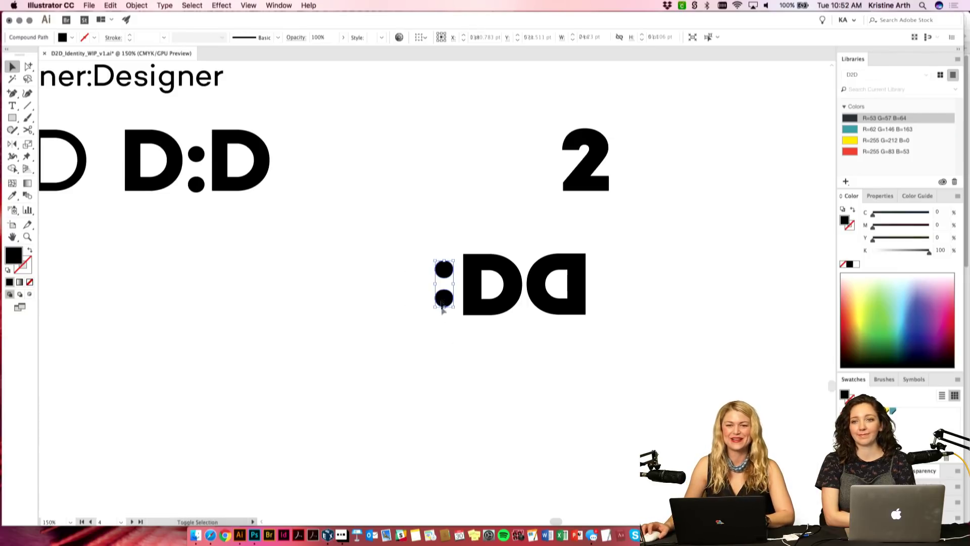
click(502, 397)
scroll(490, 353, up, 1)
scroll(489, 354, left, 1)
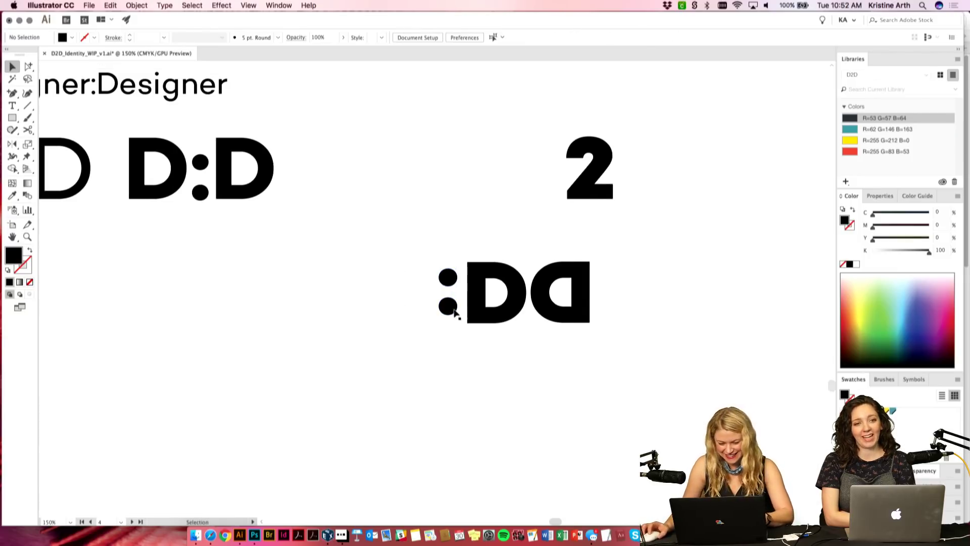
drag(451, 311, 432, 181)
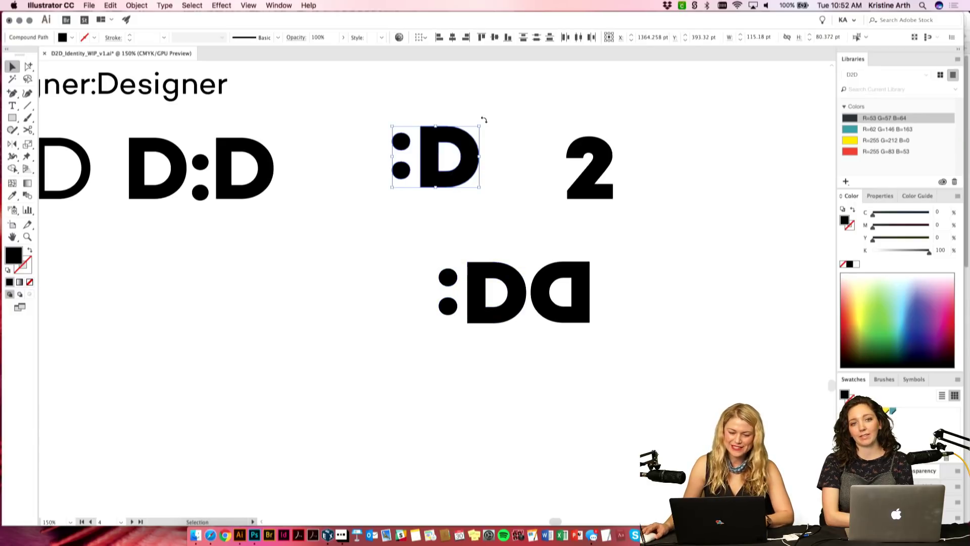
drag(484, 122, 498, 210)
click(499, 210)
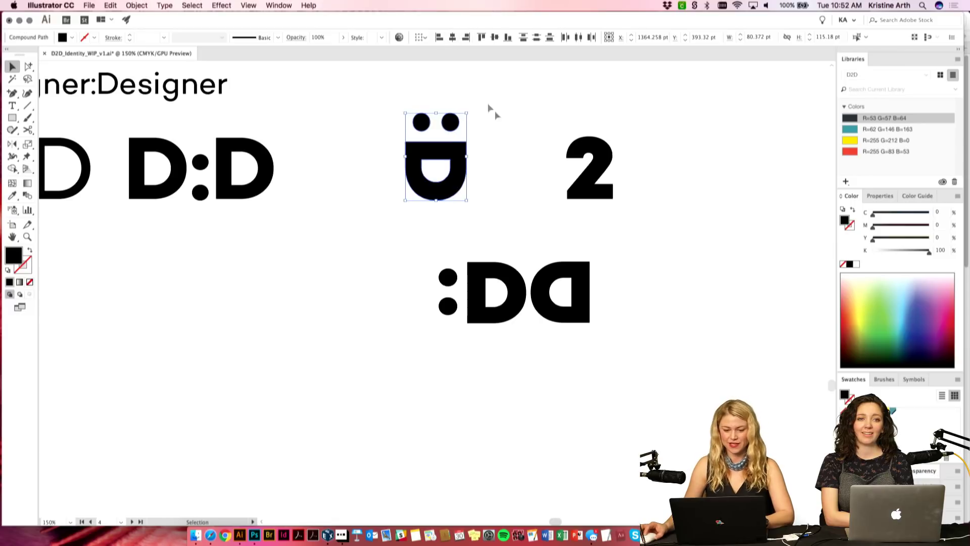
drag(546, 240, 551, 239)
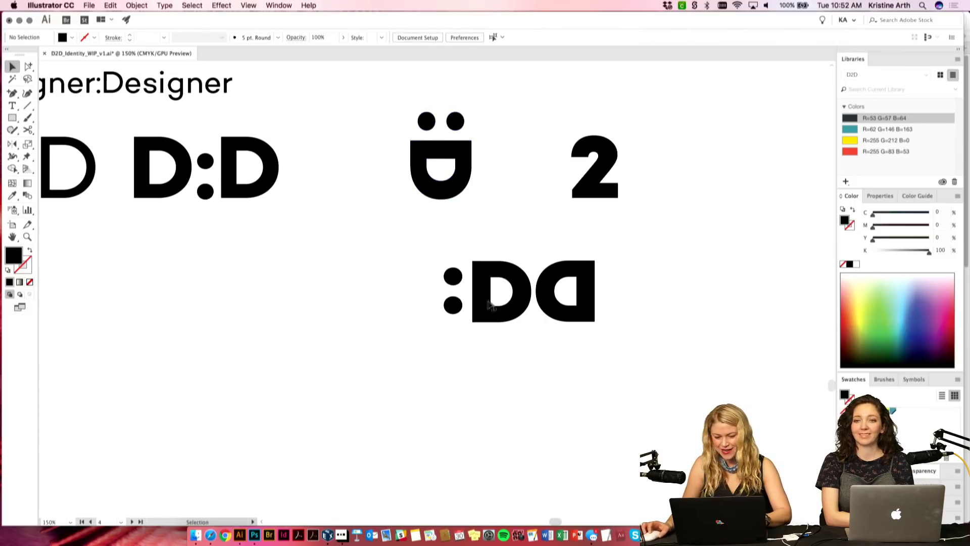
Step: Separate the colon from the facing Ds and shift the pair of Ds left under the smiley
drag(372, 305, 372, 306)
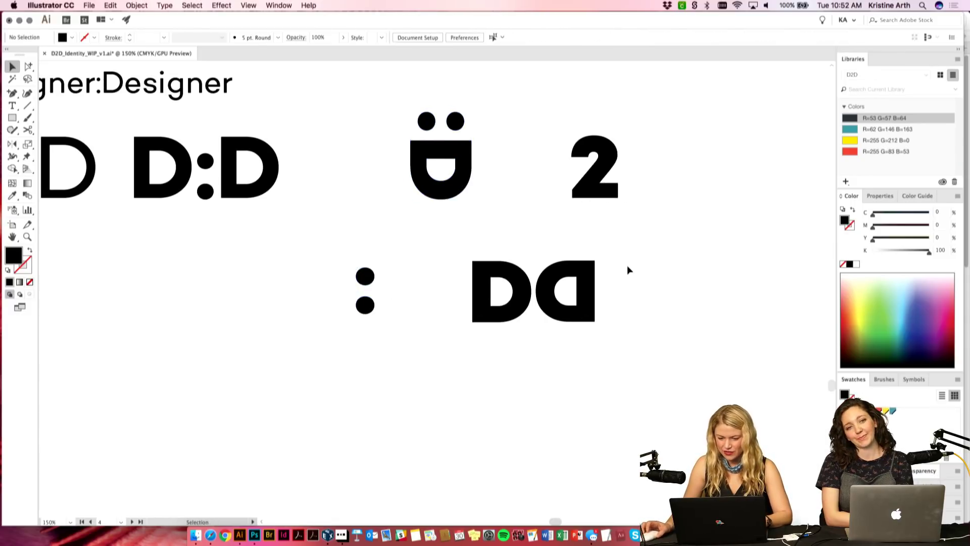
drag(625, 293, 618, 296)
click(556, 298)
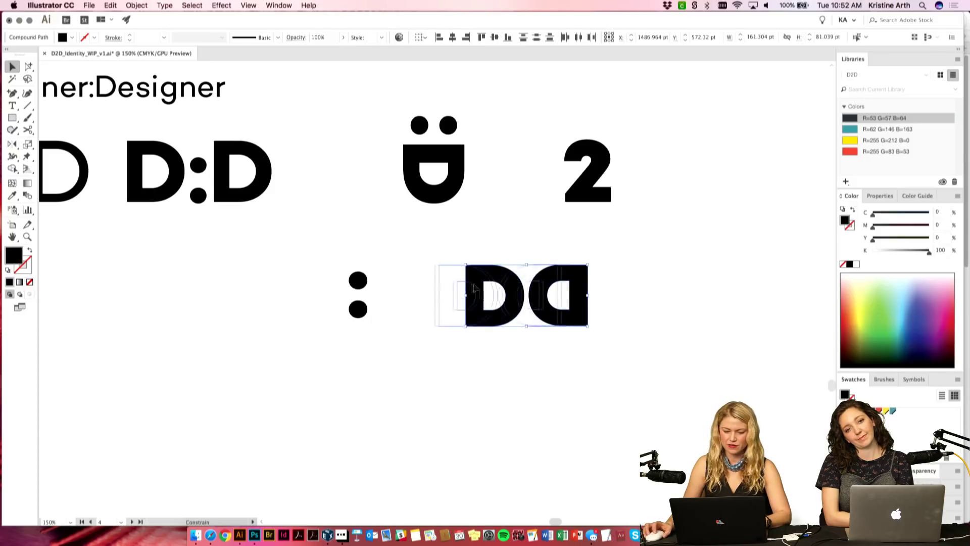
drag(556, 298, 510, 298)
click(612, 275)
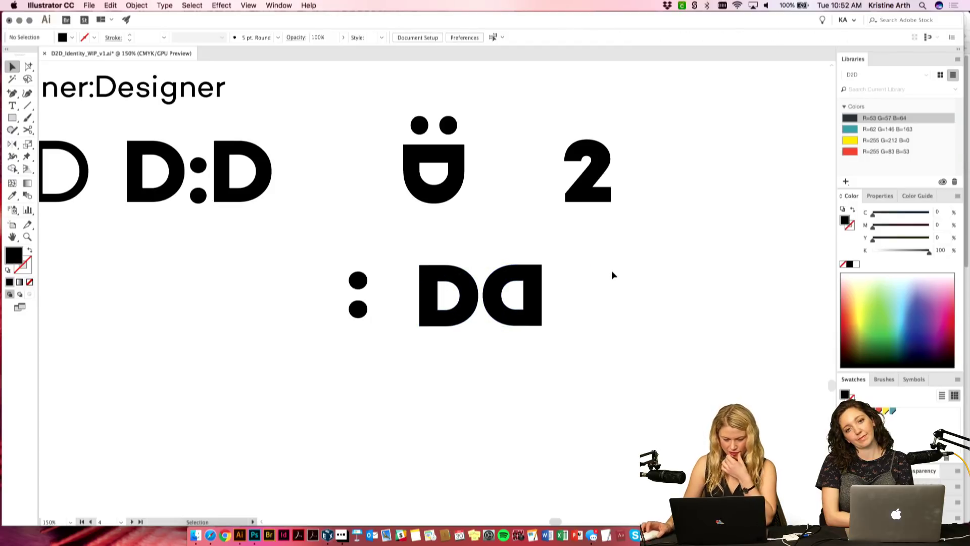
Step: Duplicate the pair of facing Ds directly below the original
click(491, 312)
drag(468, 298, 464, 365)
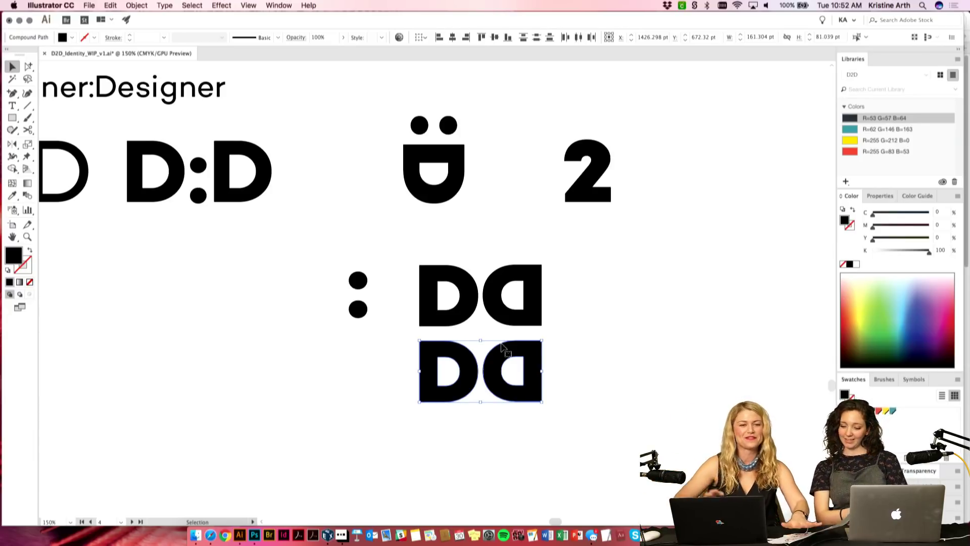
click(573, 320)
scroll(574, 288, right, 2)
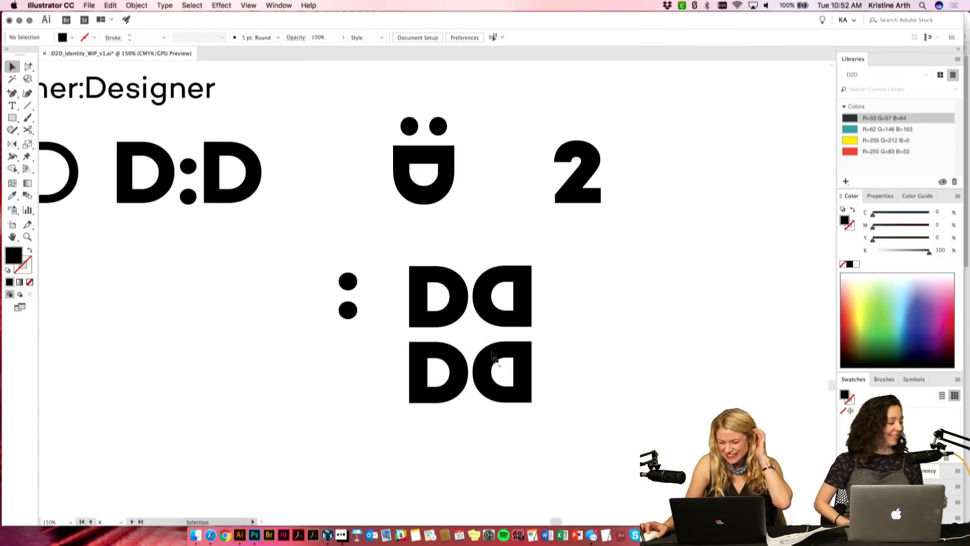
Step: Fit the colon evenly between the upper D and its mirrored D, and move the duplicate pair to the right of the mark
mouse_move(493, 298)
mouse_down()
mouse_move(534, 298)
mouse_move(483, 310)
mouse_up()
drag(551, 298, 535, 298)
click(517, 417)
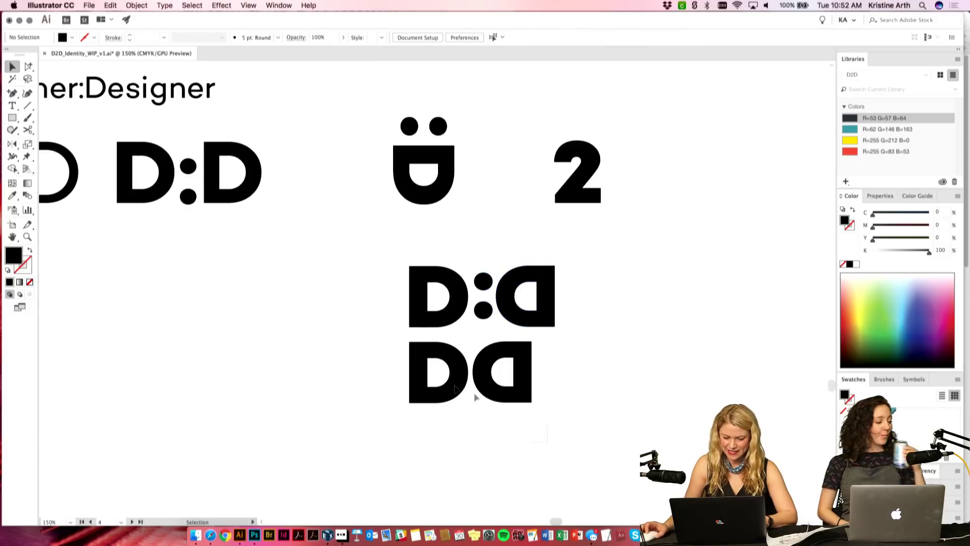
drag(445, 374, 600, 305)
click(469, 341)
click(526, 304)
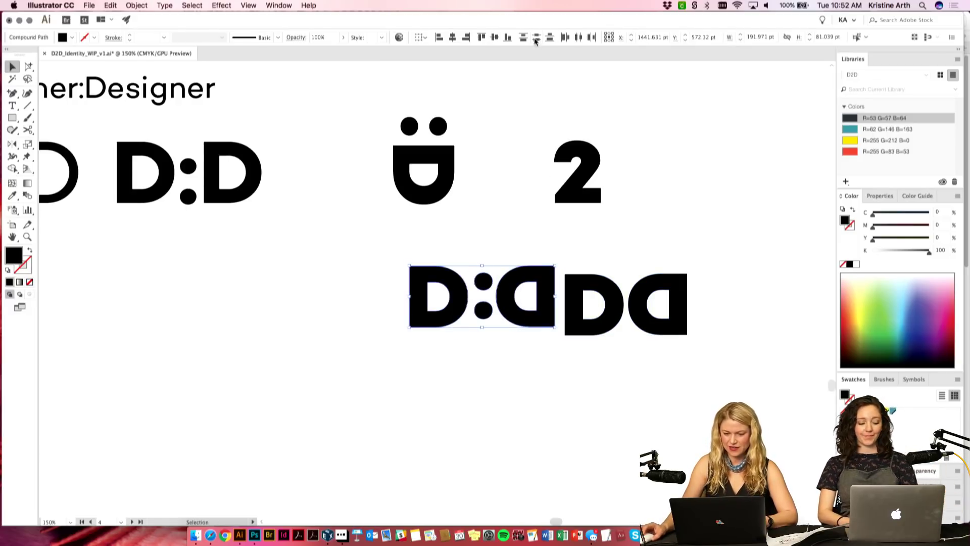
click(567, 37)
Step: Move the mirrored D:D mark left and duplicate it directly below itself
drag(505, 299, 356, 381)
click(443, 362)
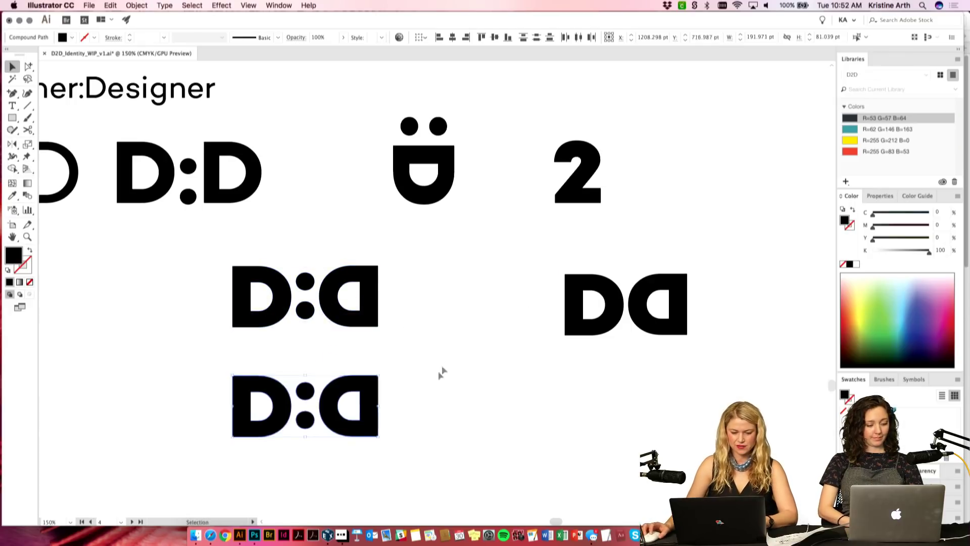
drag(436, 404, 466, 348)
Step: Copy the Designer:Designer text beneath the lower mirrored D:D mark and retype it as CONFERENCE
drag(270, 233, 357, 266)
drag(202, 116, 207, 394)
scroll(199, 202, down, 5)
scroll(199, 202, right, 3)
drag(177, 187, 445, 290)
triple_click(445, 286)
text(CONFERE)
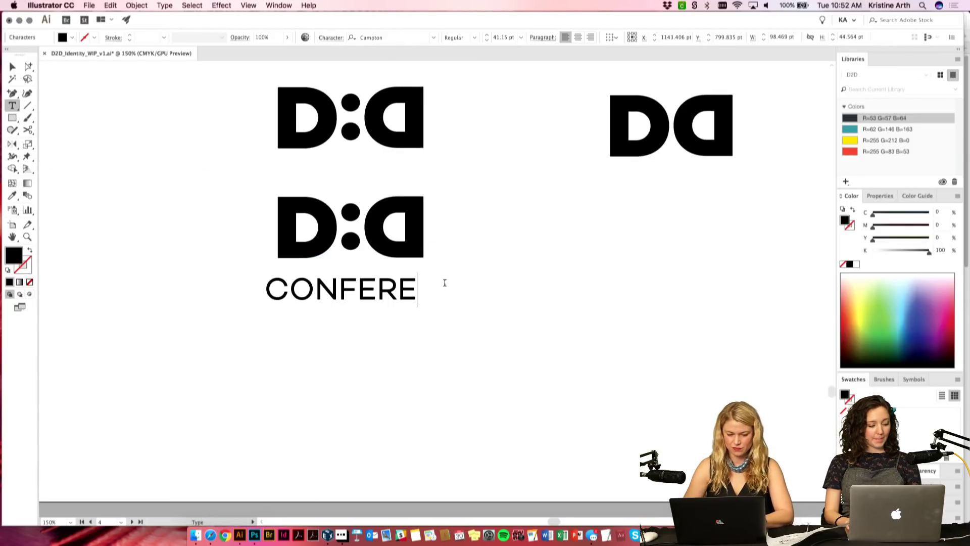
text(NCE)
key(Escape)
Step: Scale CONFERENCE down to the width of the lower D:D mark and align it closely underneath
drag(484, 290, 424, 291)
drag(268, 292, 308, 277)
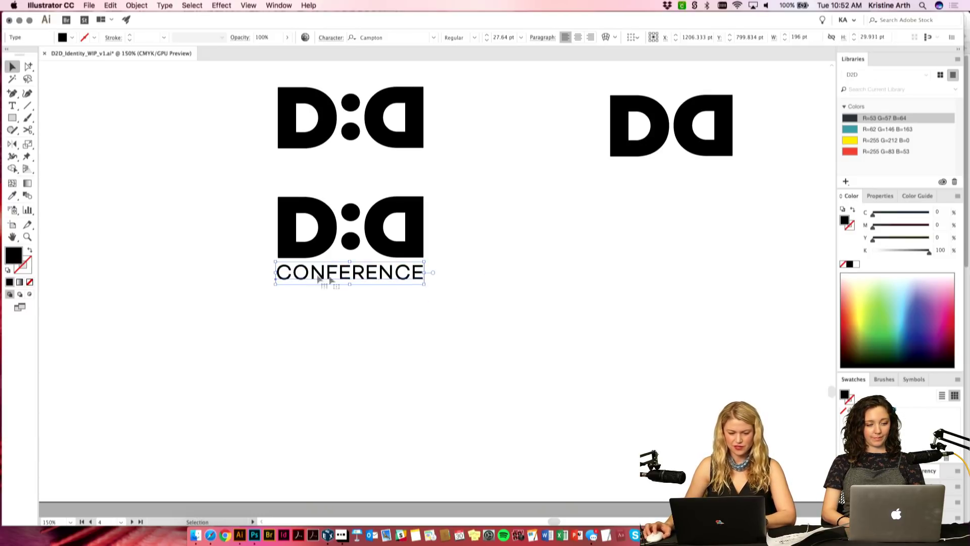
drag(425, 273, 407, 293)
click(469, 263)
scroll(487, 251, right, 1)
click(514, 235)
scroll(513, 235, right, 1)
scroll(513, 235, up, 1)
click(430, 283)
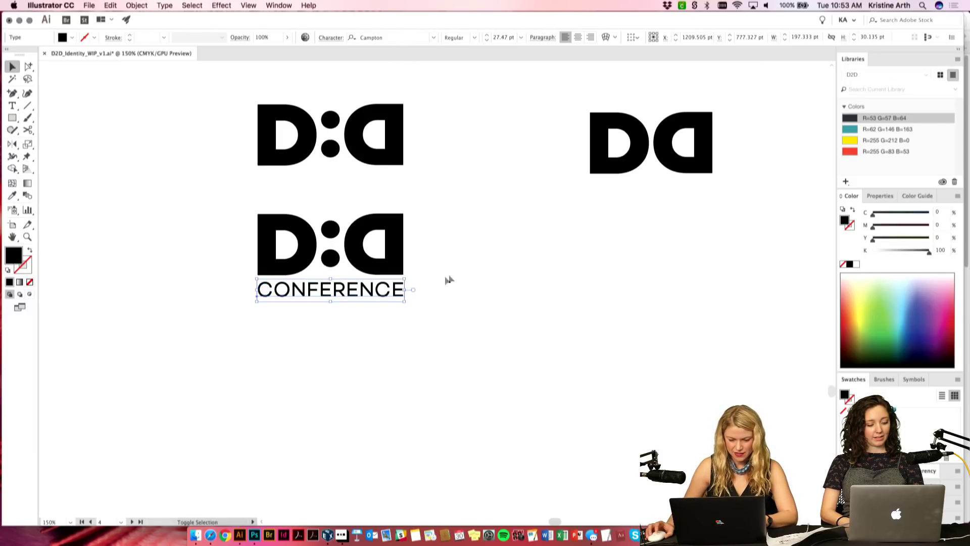
Step: Move the D:D CONFERENCE lockup left, leaving a copy to its right, and delete CONFERENCE from the copy
key(super+minus)
drag(437, 309, 434, 318)
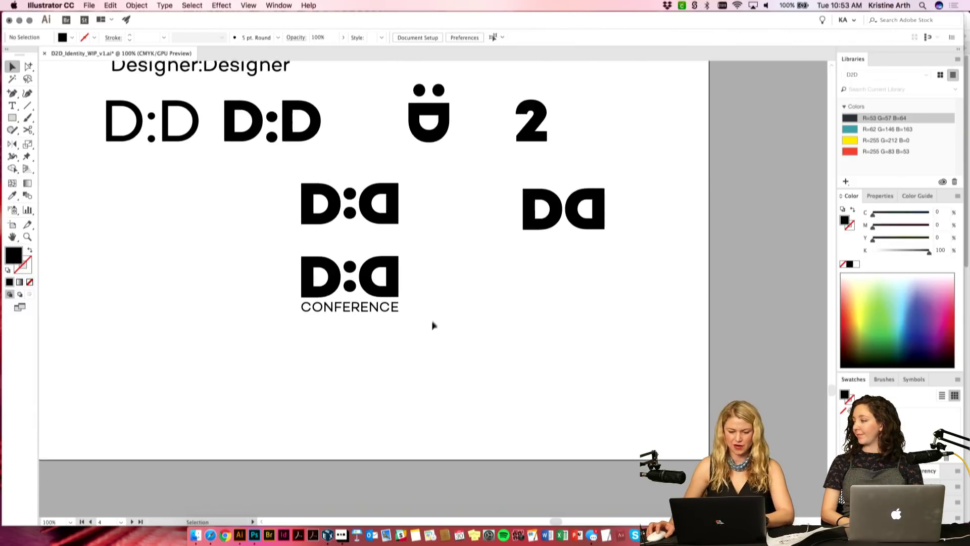
mouse_move(335, 268)
mouse_down()
mouse_move(157, 268)
mouse_move(320, 271)
mouse_up()
click(496, 280)
click(373, 314)
key(Delete)
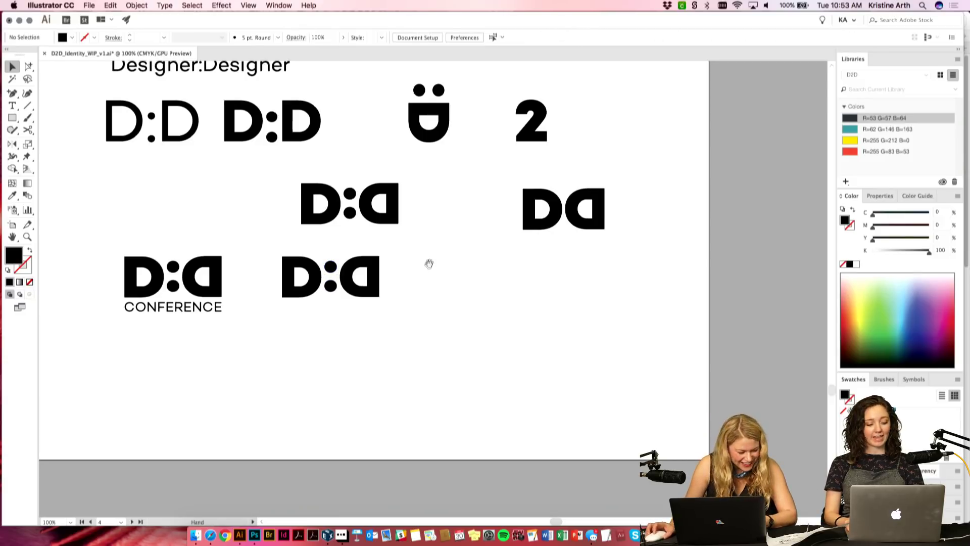
Step: Rotate the mirrored D:D beside the CONFERENCE lockup 90° so it stands vertically
drag(567, 147, 569, 333)
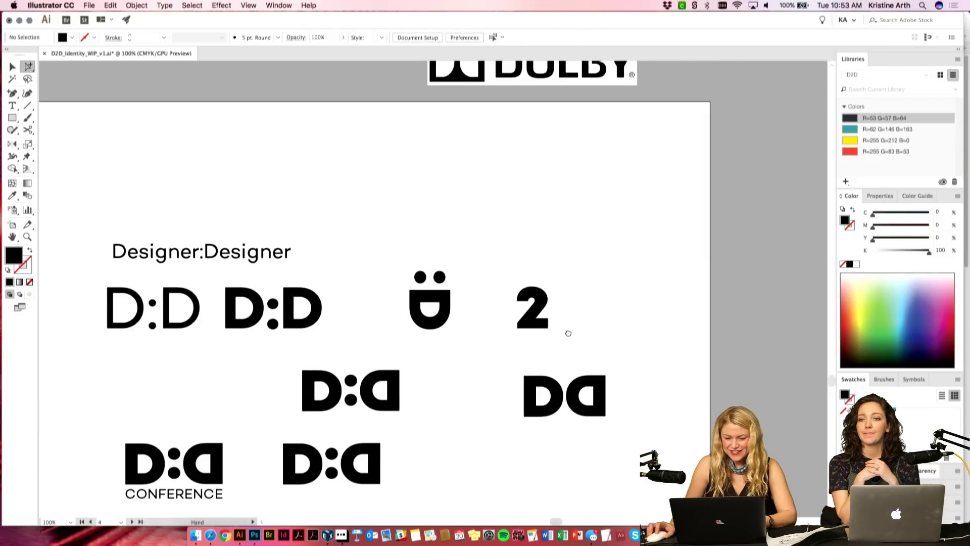
scroll(569, 333, down, 5)
scroll(569, 333, left, 2)
key(v)
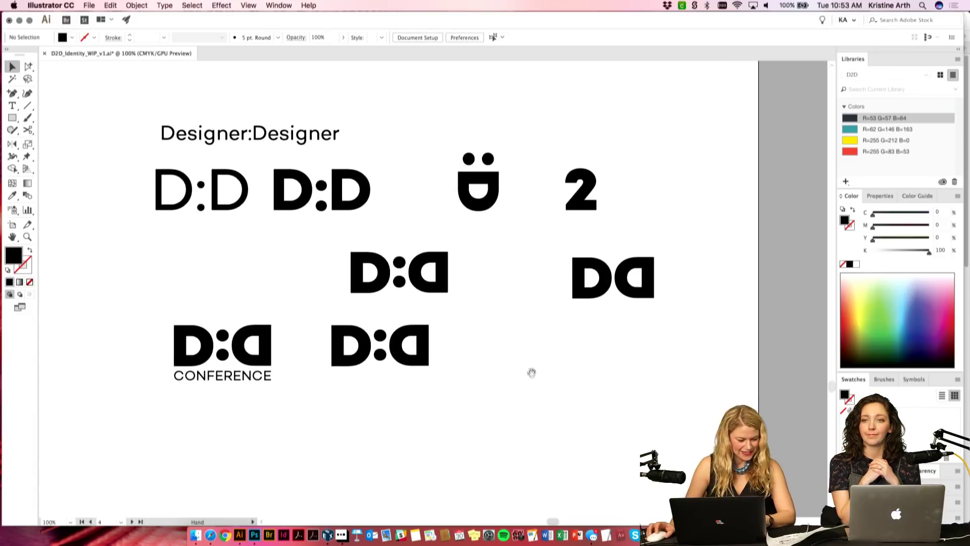
click(415, 351)
drag(428, 313, 358, 411)
click(422, 387)
Step: Place the Designer:Designer text between the upper mirrored D:D and the vertical mark, and reduce it to lowercase "designer"
scroll(423, 388, up, 1)
scroll(422, 387, left, 1)
drag(281, 139, 412, 311)
key(super+equal)
key(super+equal)
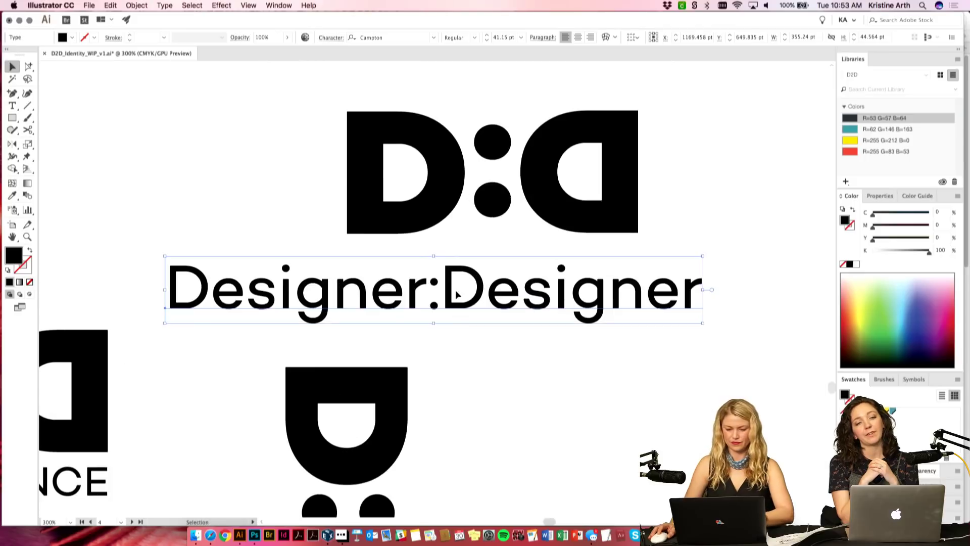
double_click(455, 288)
drag(480, 287, 170, 290)
text(d)
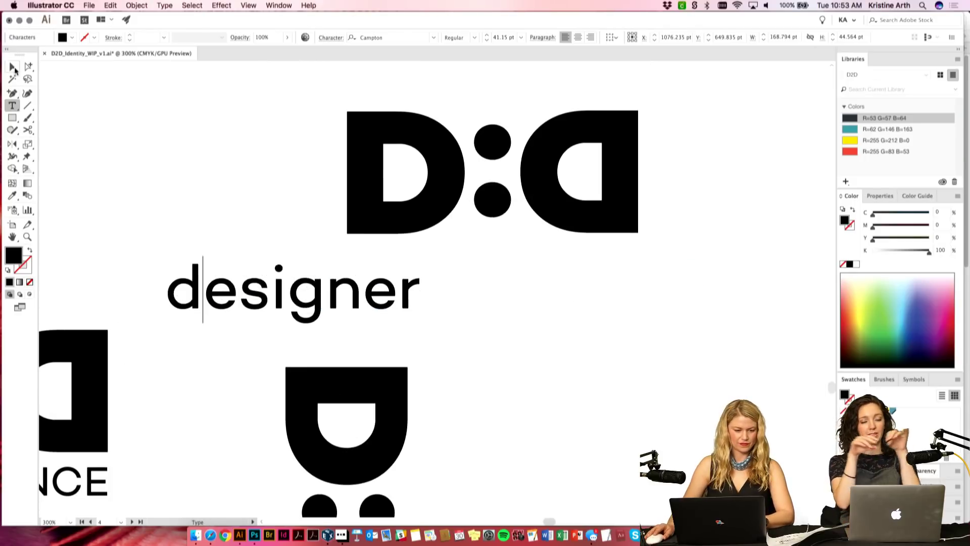
key(Escape)
key(super+minus)
key(super+minus)
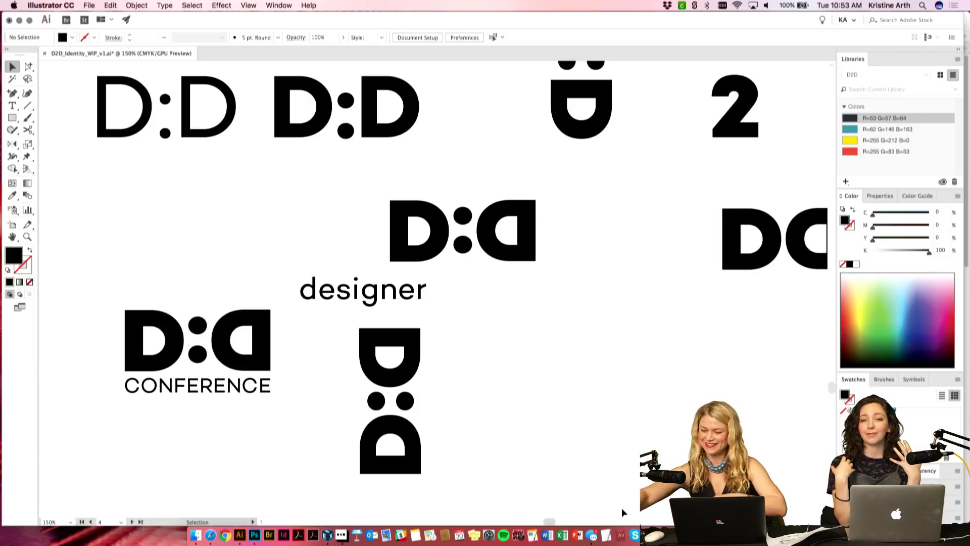
Step: Scale the designer text down to the width of the vertical mark and set it directly above the mark
drag(383, 312, 442, 333)
drag(360, 310, 409, 311)
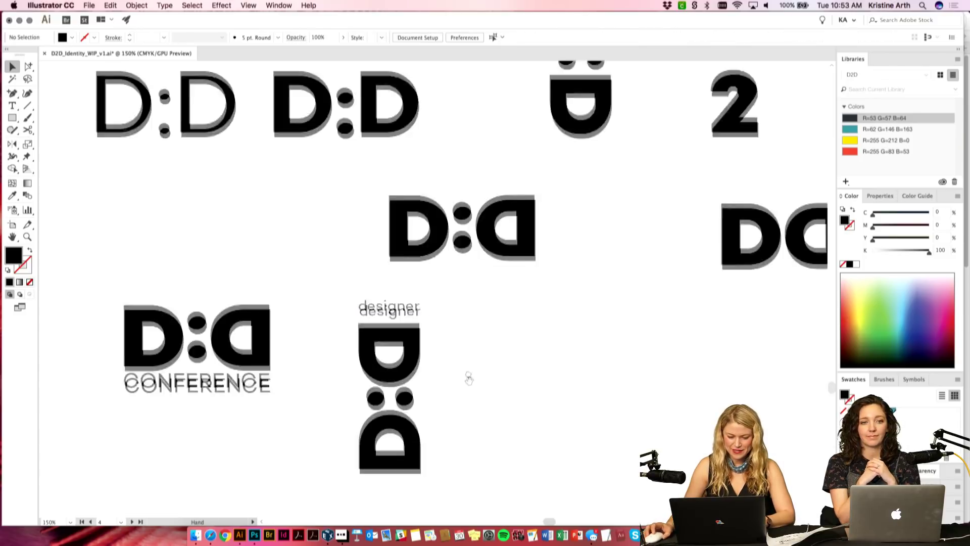
drag(469, 378, 469, 312)
Step: Place an upside-down copy of the designer text beneath the vertical mark and show the rulers
drag(403, 241, 417, 406)
scroll(457, 266, down, 2)
key(super+z)
click(437, 405)
drag(399, 225, 380, 389)
key(super+r)
Step: Fine-tune the gaps between the two designer words and the vertical mark, and group the whole lockup
drag(399, 222, 400, 222)
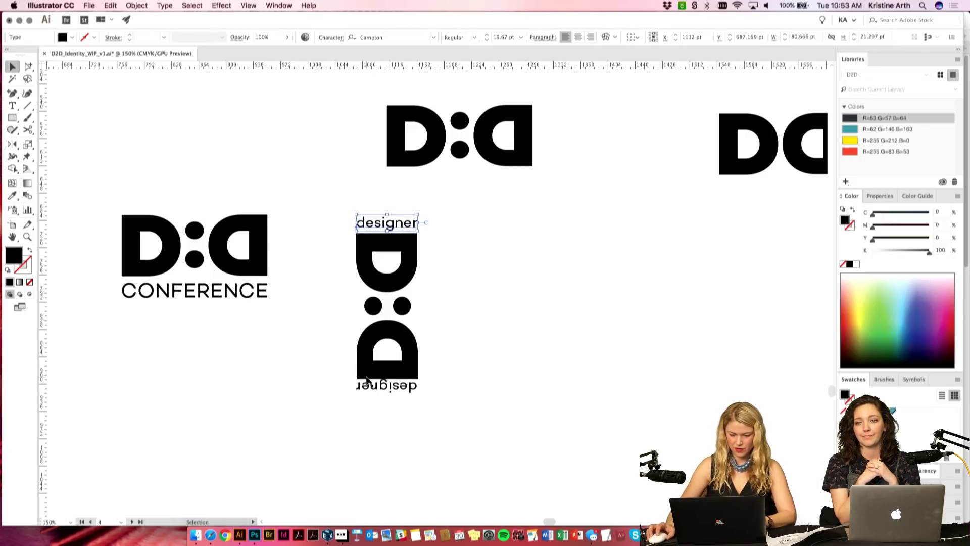
drag(371, 393, 370, 394)
drag(468, 396, 363, 199)
drag(425, 212, 372, 391)
click(488, 329)
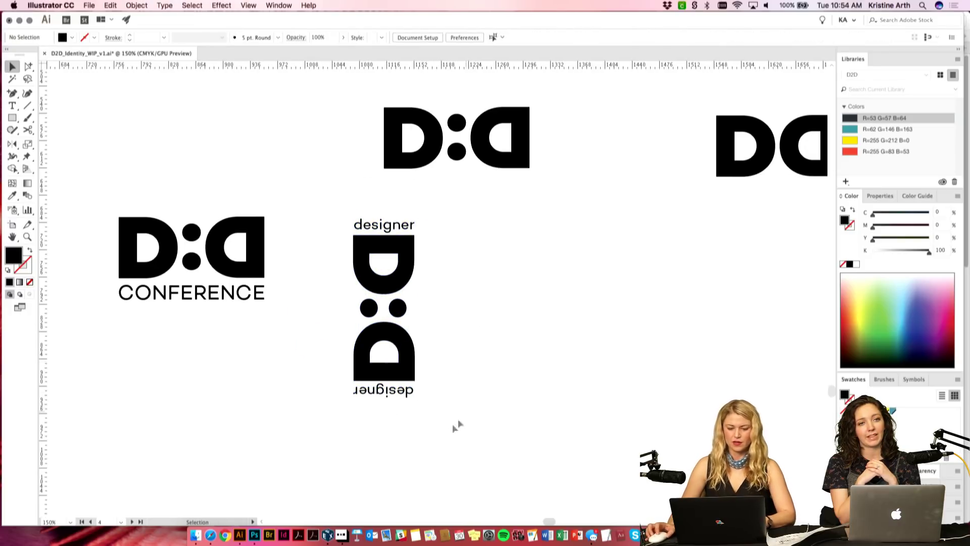
scroll(514, 317, right, 2)
click(409, 242)
click(474, 243)
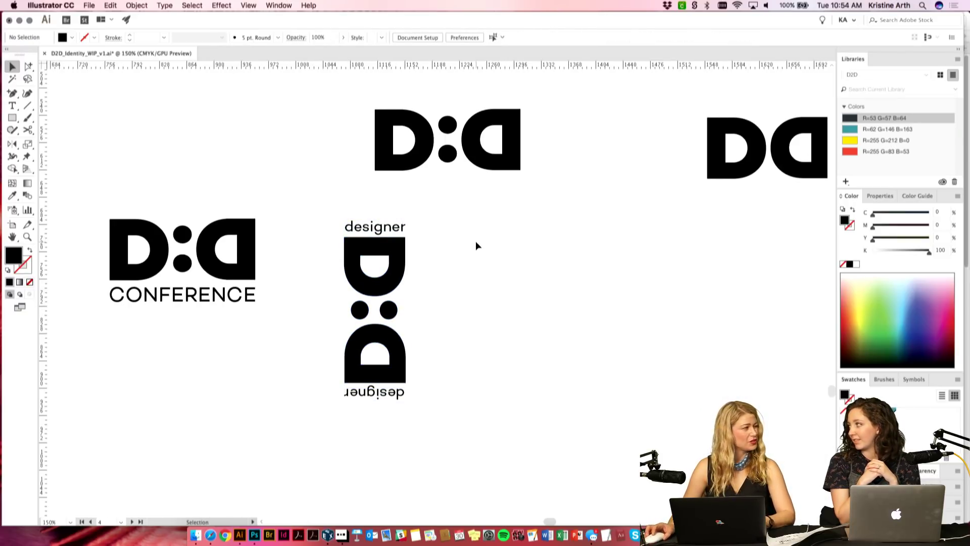
Step: Look through the preference categories, from Units and Type to General, including the keyboard increment setting
click(51, 5)
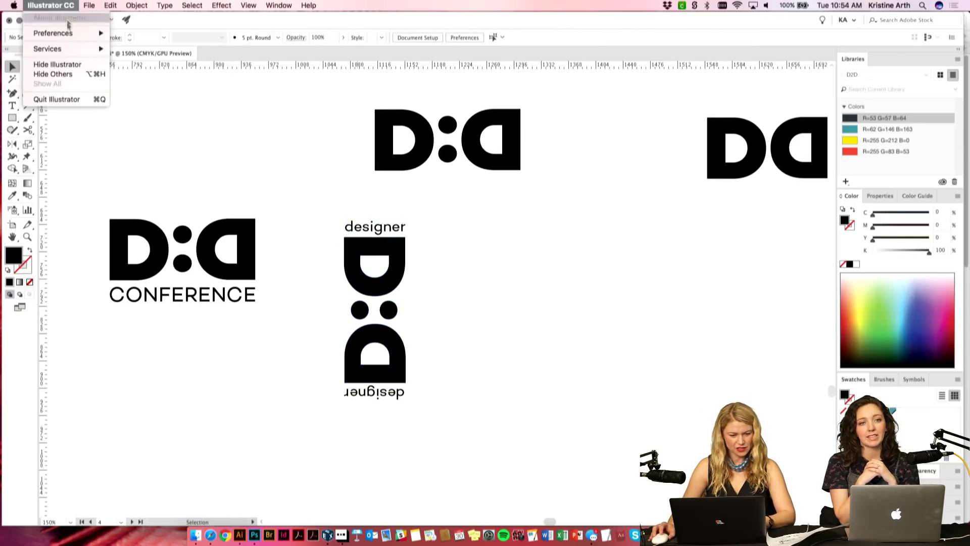
mouse_move(91, 36)
click(150, 61)
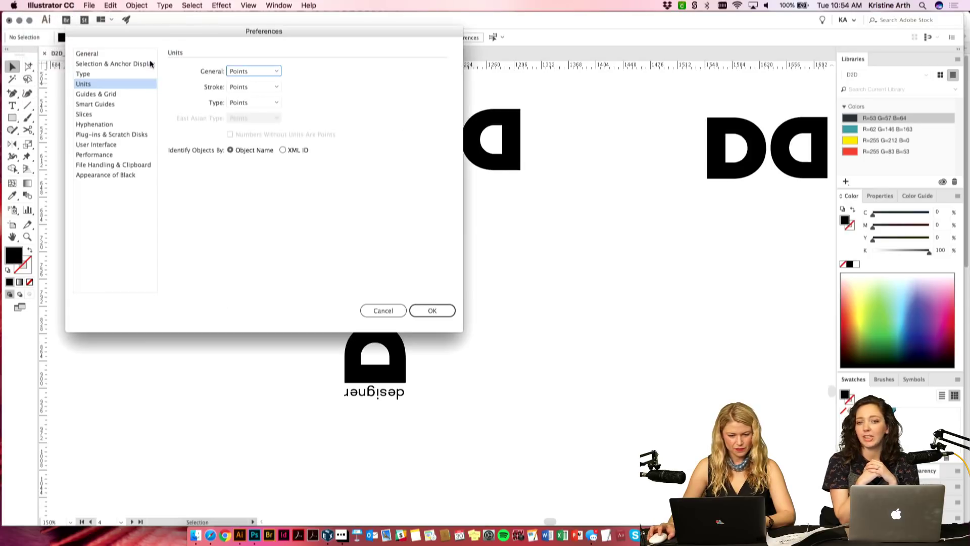
click(430, 312)
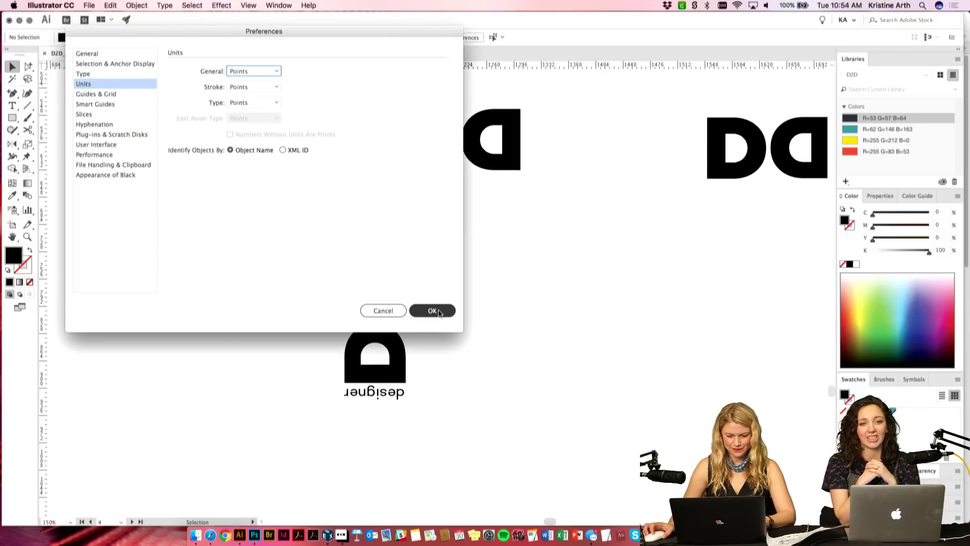
click(109, 92)
click(106, 79)
click(102, 105)
click(102, 94)
click(101, 73)
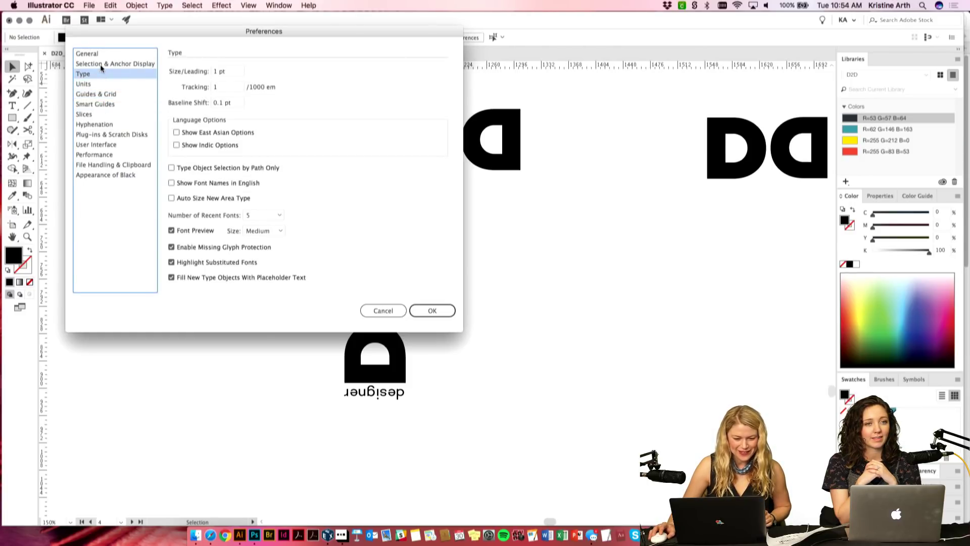
click(100, 64)
click(99, 53)
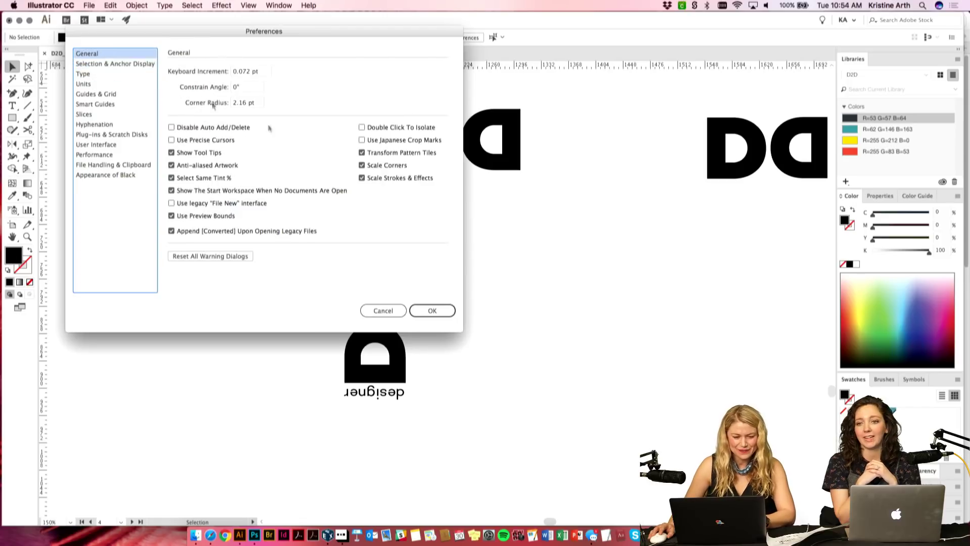
click(433, 309)
mouse_move(498, 284)
mouse_down()
mouse_move(500, 276)
mouse_move(492, 289)
mouse_up()
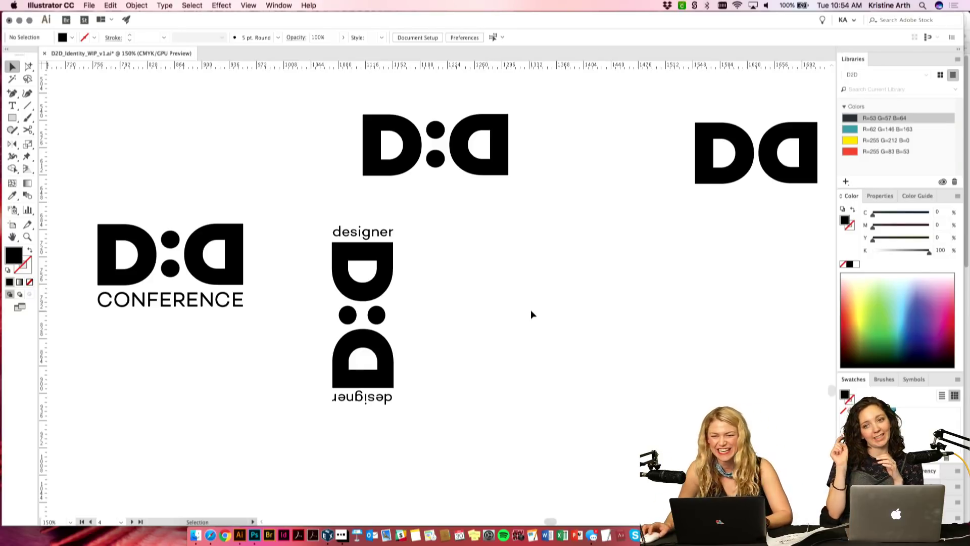
drag(499, 330, 500, 337)
click(363, 232)
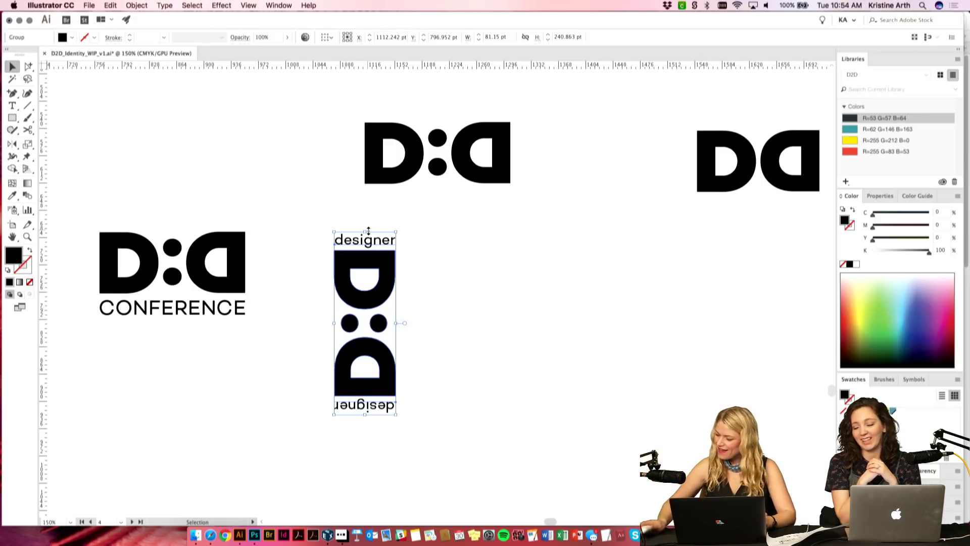
click(456, 261)
scroll(447, 259, right, 1)
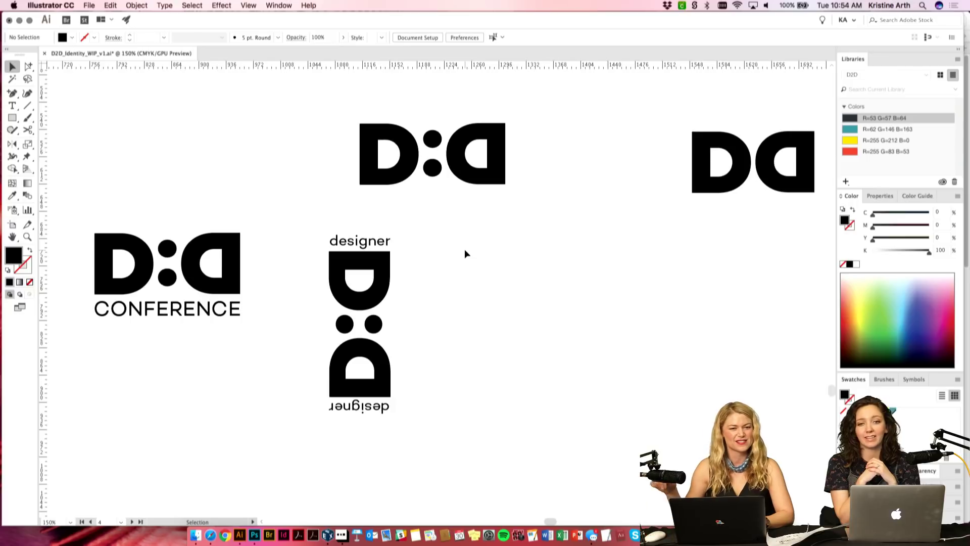
scroll(478, 259, down, 1)
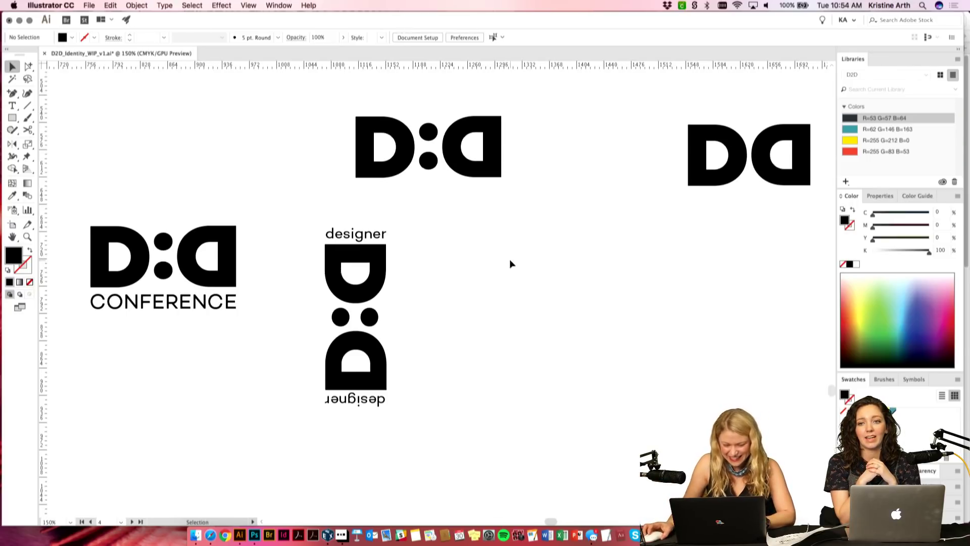
scroll(511, 260, up, 1)
click(470, 180)
click(573, 223)
scroll(576, 223, up, 1)
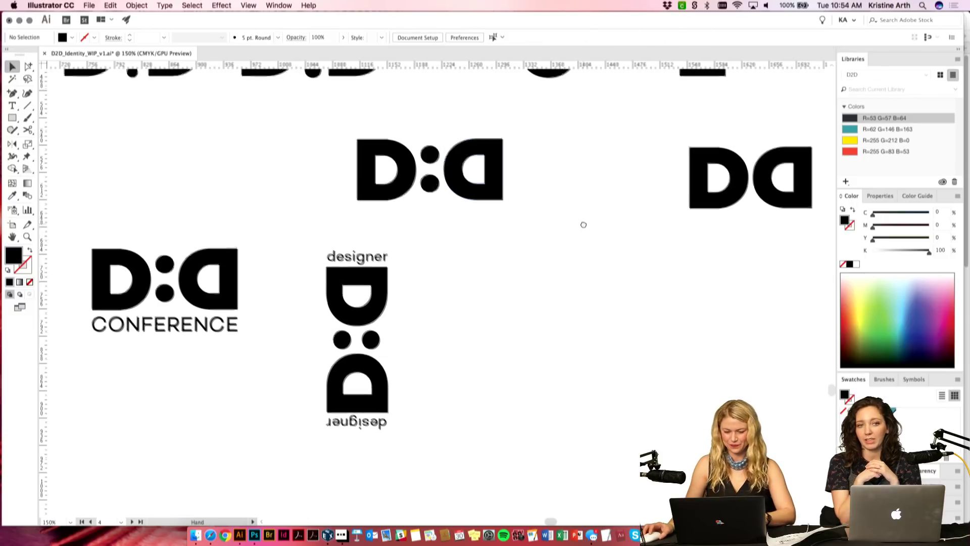
Step: Copy the bold D:D into the empty area beside the vertical lockup and change its text to lowercase d:d
key(super+minus)
drag(581, 220, 526, 276)
click(217, 166)
click(334, 152)
drag(335, 152, 551, 307)
text(tdd)
click(14, 66)
scroll(500, 301, down, 1)
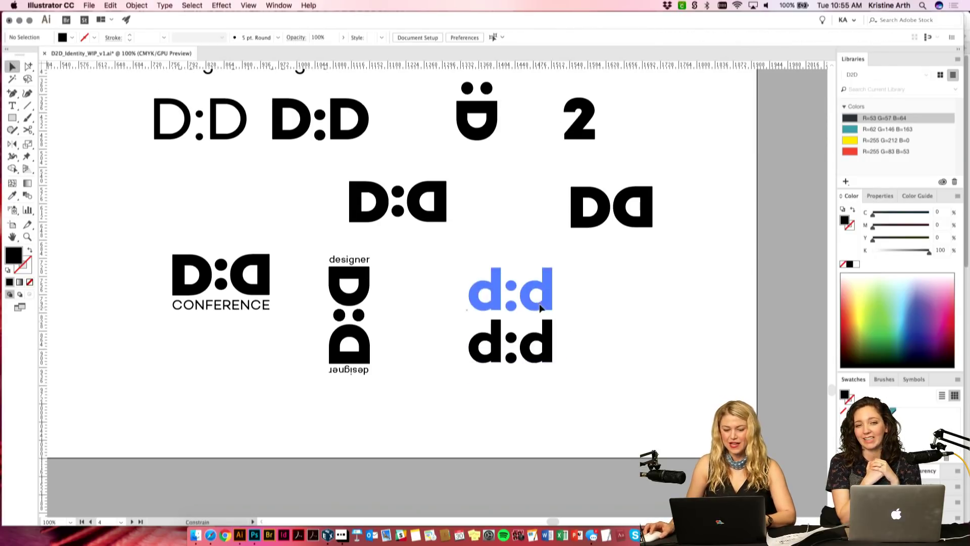
key(super+equal)
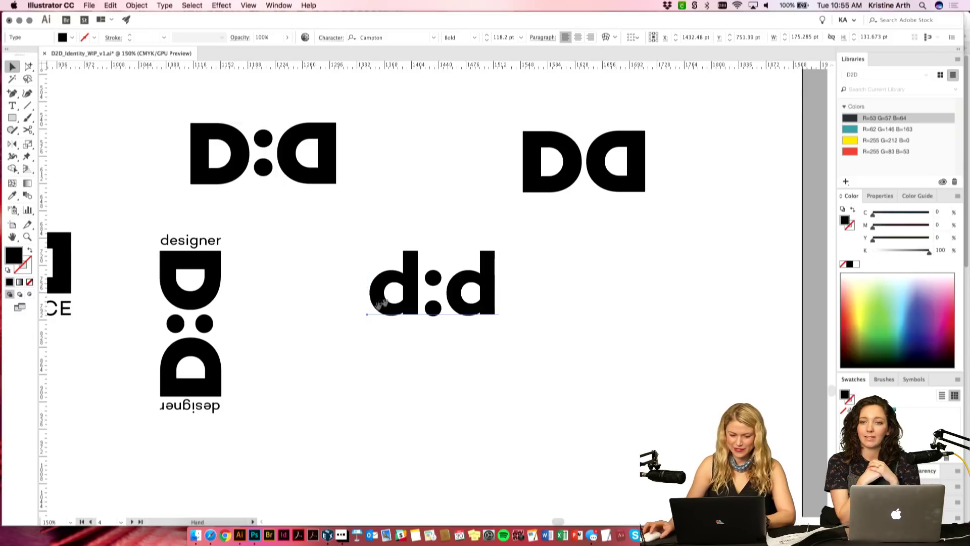
click(458, 348)
drag(506, 273, 477, 273)
click(539, 391)
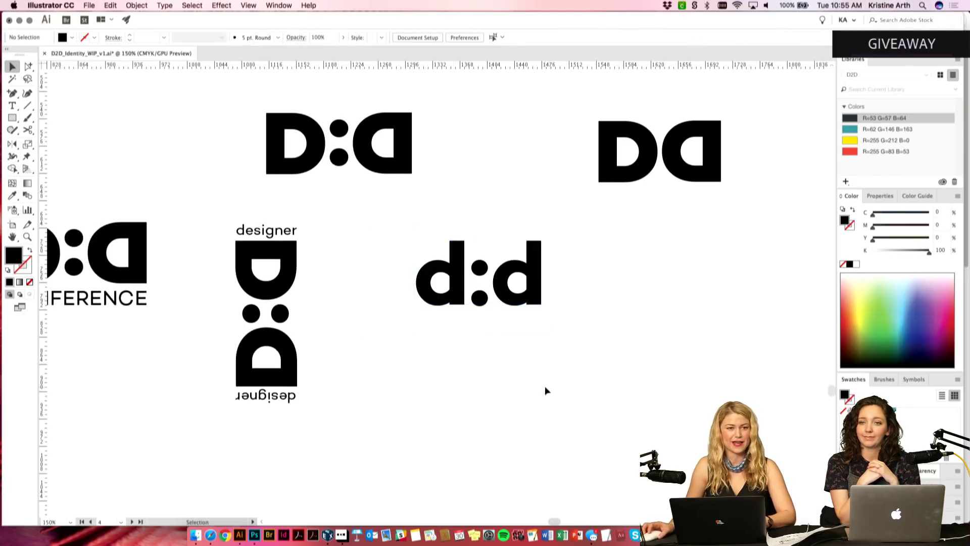
Step: Duplicate the lowercase d:d beside itself and convert the original to separate outlined letters
scroll(539, 386, left, 2)
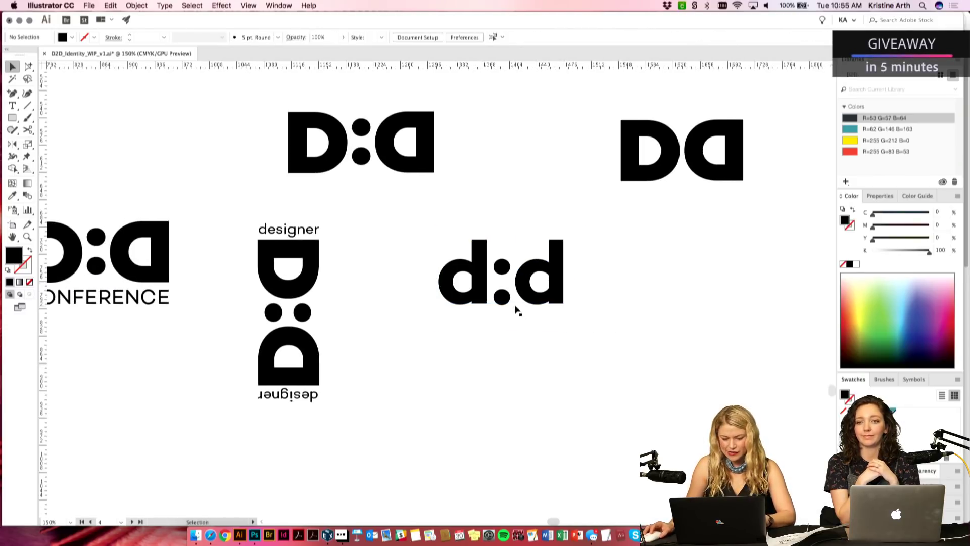
click(526, 301)
drag(526, 301, 720, 302)
click(527, 286)
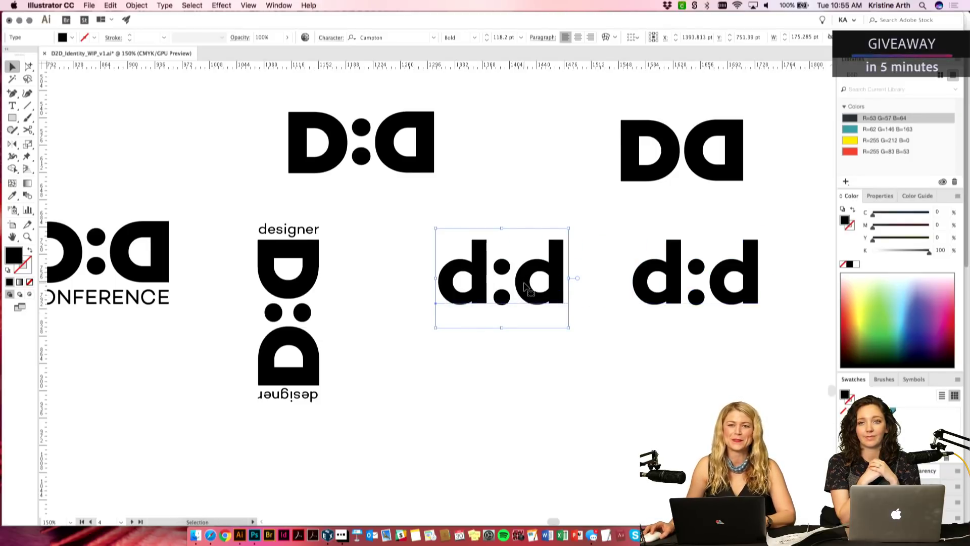
key(super+shift+o)
click(2, 5)
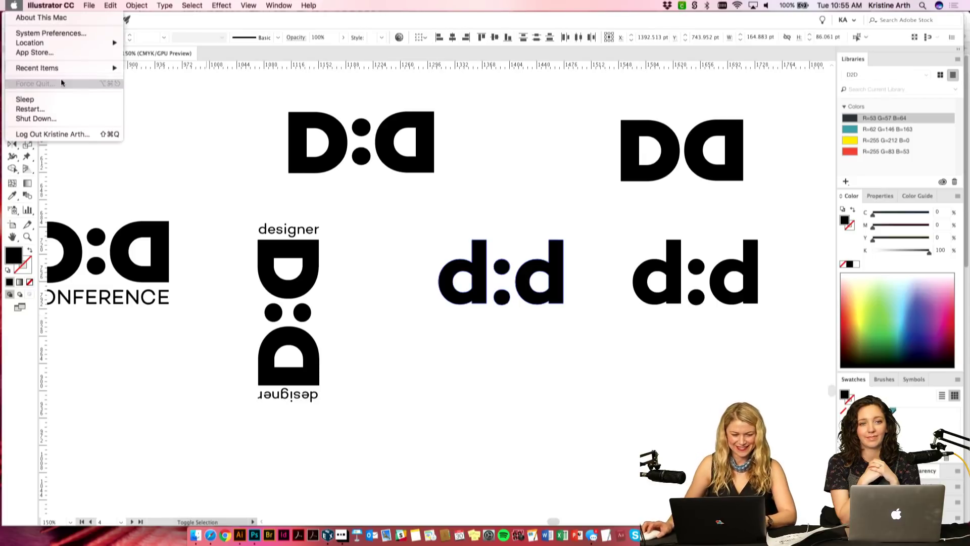
click(392, 293)
drag(481, 380, 479, 383)
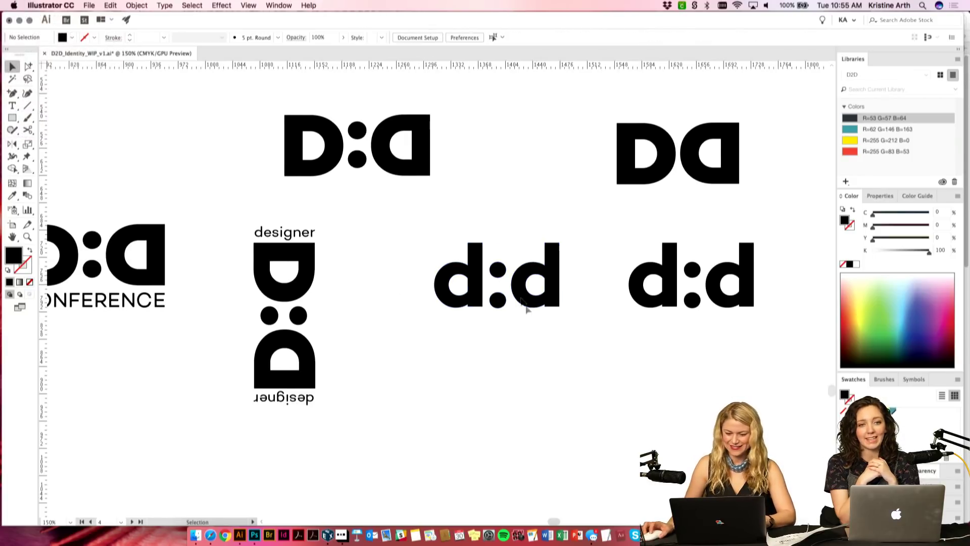
Step: Try rotating the second d of the outlined d:d by 180°, and undo the rotation
click(550, 262)
drag(564, 237, 503, 359)
click(565, 375)
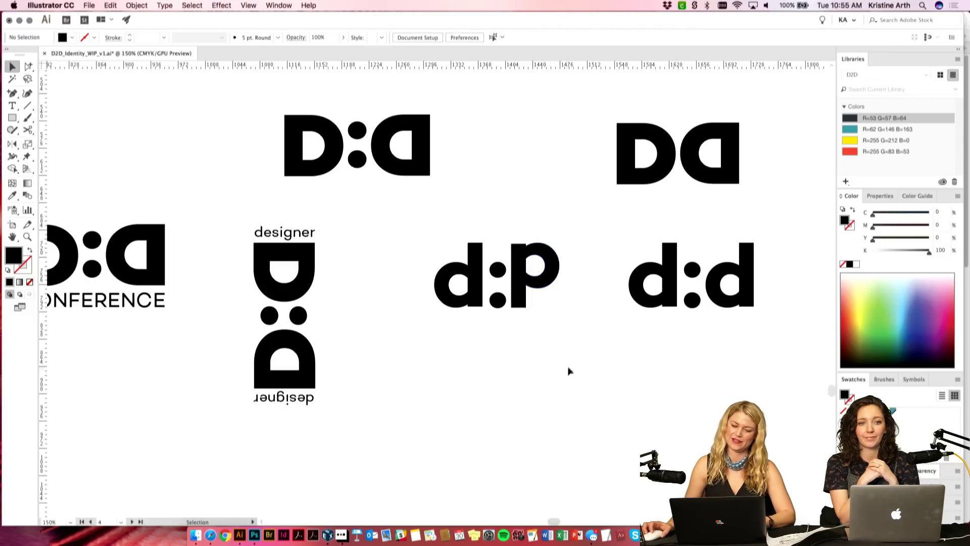
key(super+z)
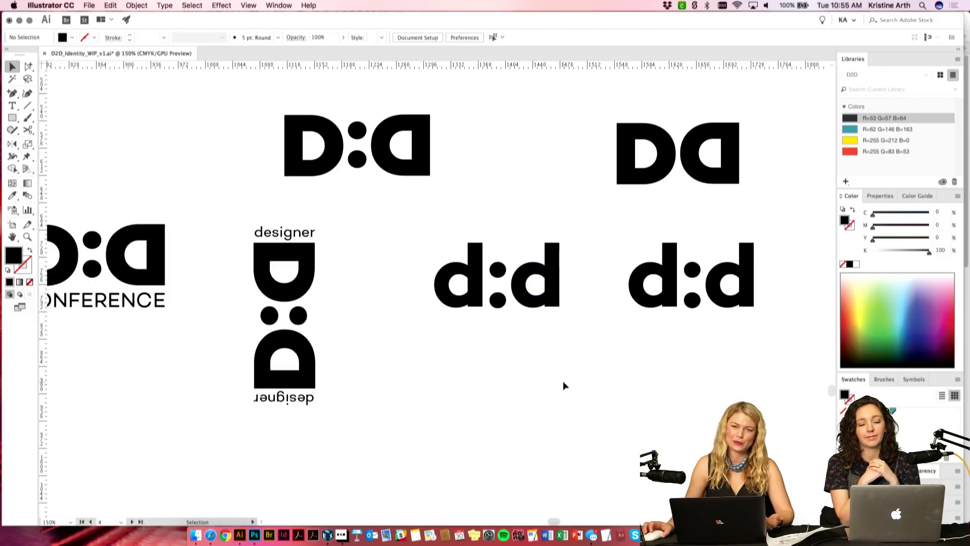
Step: Try the rotation of the outlined second d again and delete both lowercase d:d marks
click(550, 263)
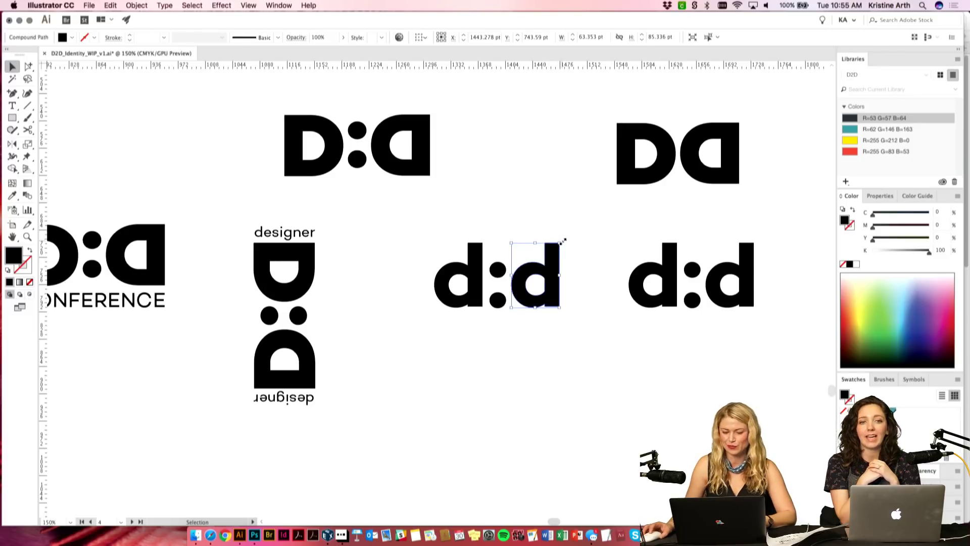
drag(566, 236, 523, 360)
click(581, 343)
drag(380, 244, 380, 243)
key(Delete)
Step: Place a copy of the vertical designer lockup to the right of the original
key(space)
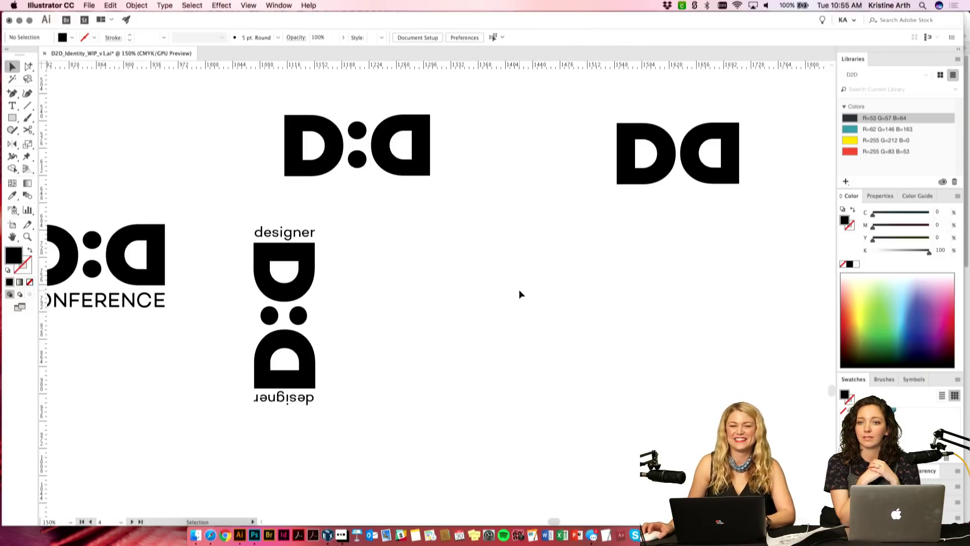
drag(413, 375, 429, 379)
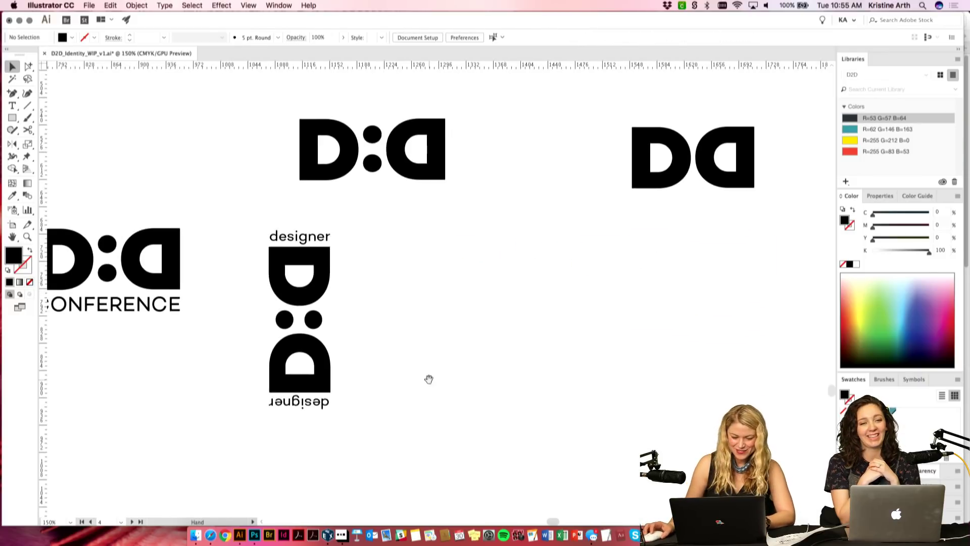
drag(261, 241, 443, 241)
click(583, 278)
key(space)
drag(583, 278, 578, 279)
click(494, 244)
key(Delete)
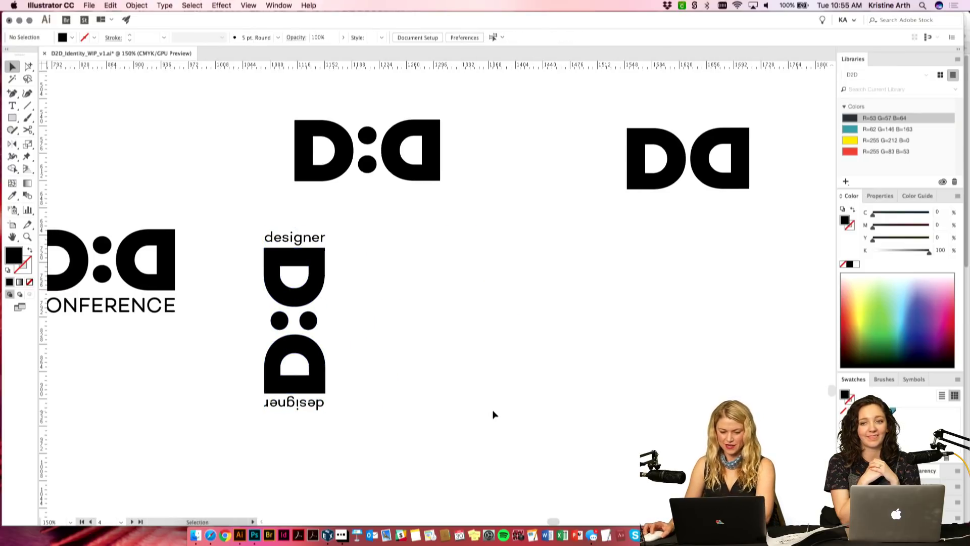
key(cmd+z)
click(593, 354)
scroll(590, 349, right, 3)
drag(631, 292, 619, 293)
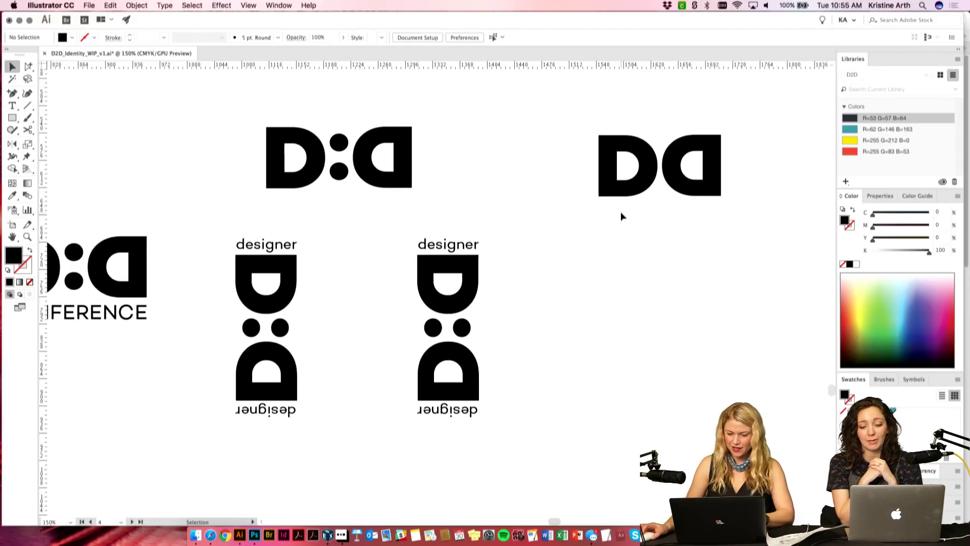
Step: Copy the horizontal mirrored D:D mark into the space beneath the mirrored DD mark
click(629, 189)
drag(397, 171, 682, 325)
scroll(595, 246, right, 5)
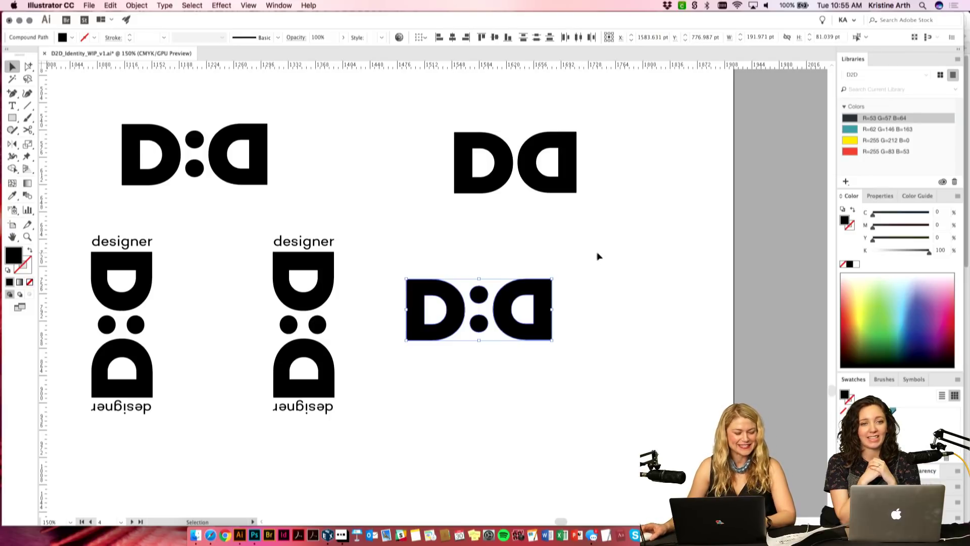
click(597, 283)
Step: Pull the colon out of the copied D:D to its right and slide the mirrored D against the first D
click(528, 332)
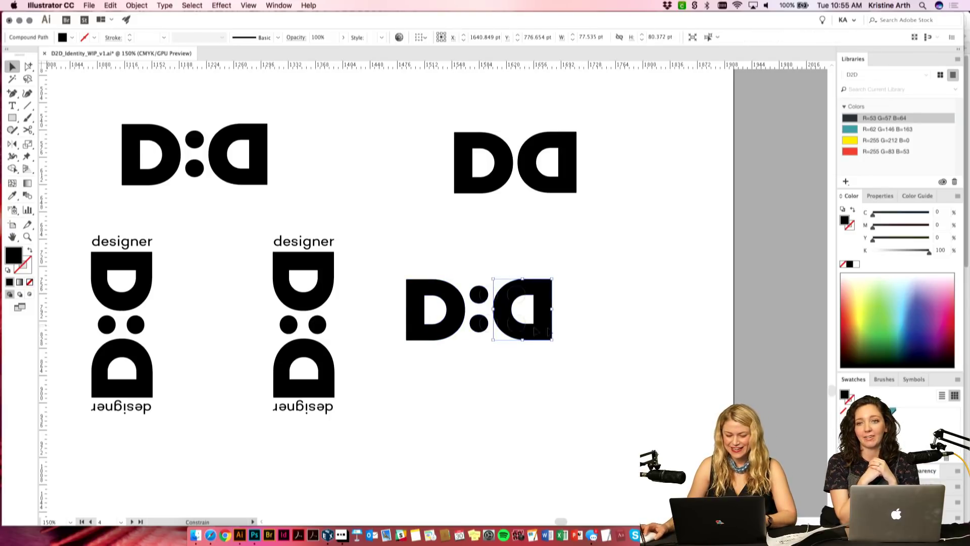
drag(480, 326, 604, 326)
click(548, 391)
drag(533, 337, 506, 338)
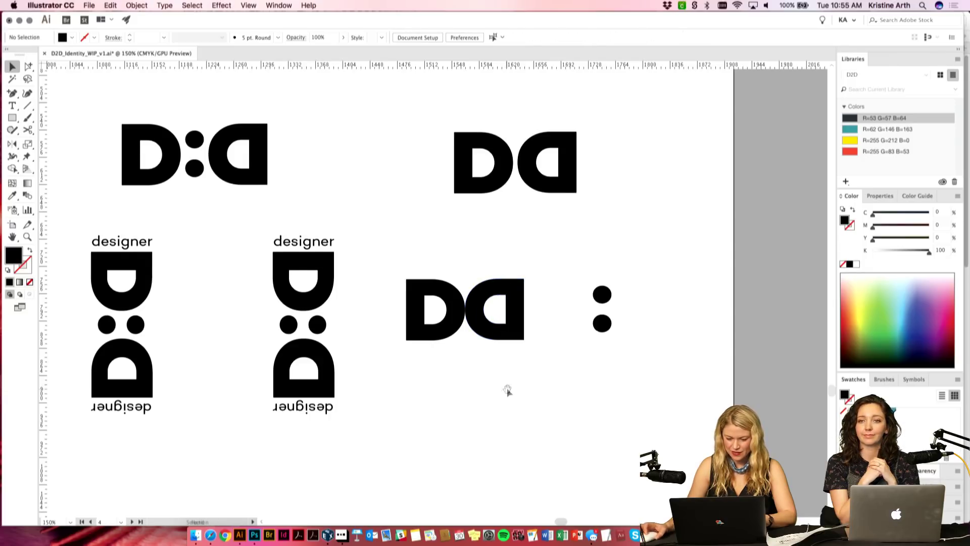
Step: Nudge the mirrored D horizontally so its curve just touches the curve of the first D
key(super+equal)
key(super+equal)
scroll(507, 384, down, 1)
click(509, 342)
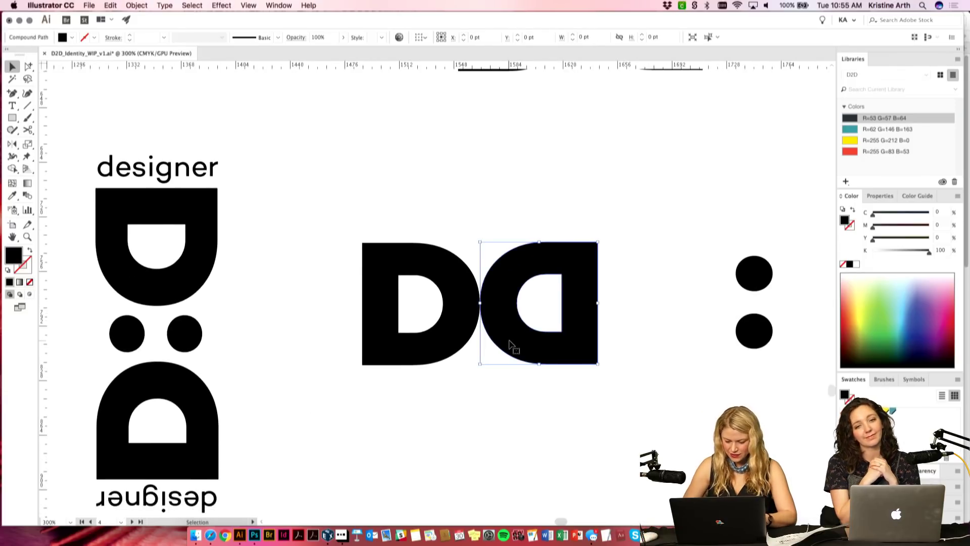
key(Left)
key(Left)
key(Left)
key(Left)
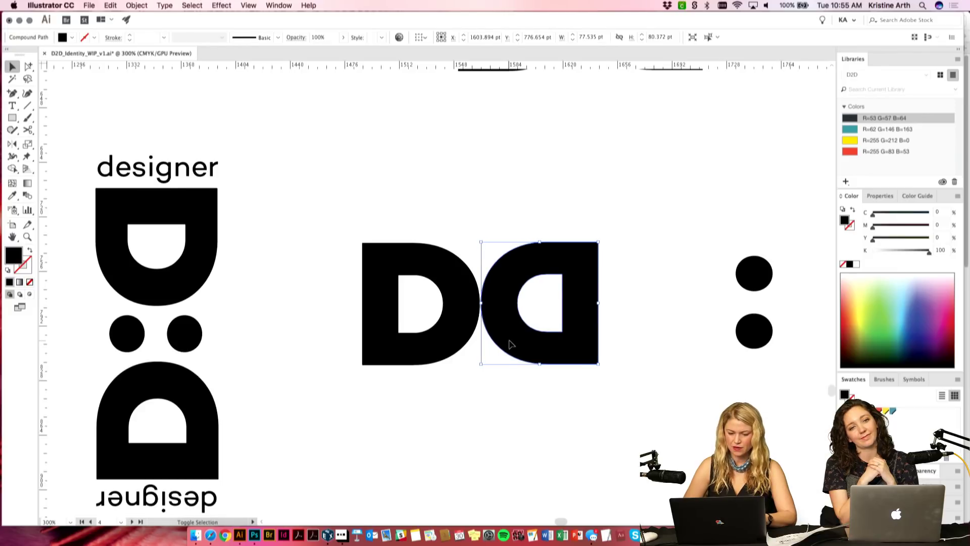
click(559, 195)
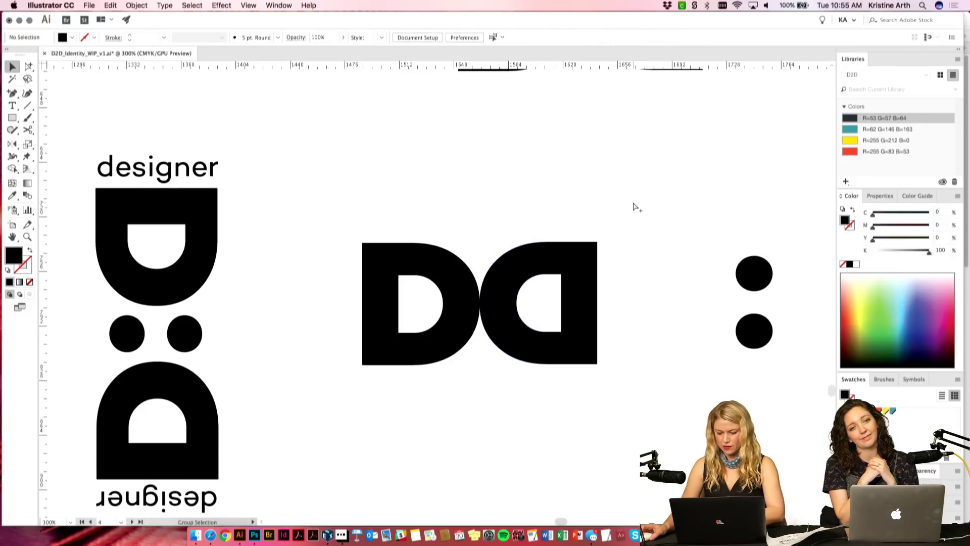
Step: Move the touching DD pair up and right so it sits closely beneath the spaced DD mark
key(super+minus)
key(super+minus)
scroll(542, 310, down, 1)
click(417, 257)
drag(418, 256, 448, 210)
click(521, 341)
drag(536, 314, 526, 323)
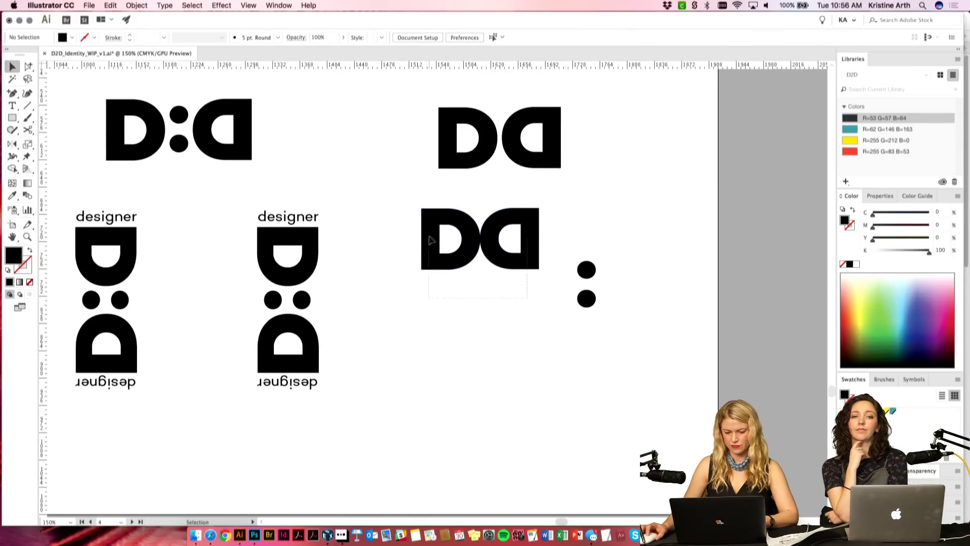
Step: Copy the touching DD pair directly below itself and slide the copy's mirrored D over the first D until their curved strokes overlap
drag(430, 242, 444, 313)
click(511, 396)
drag(536, 304, 517, 308)
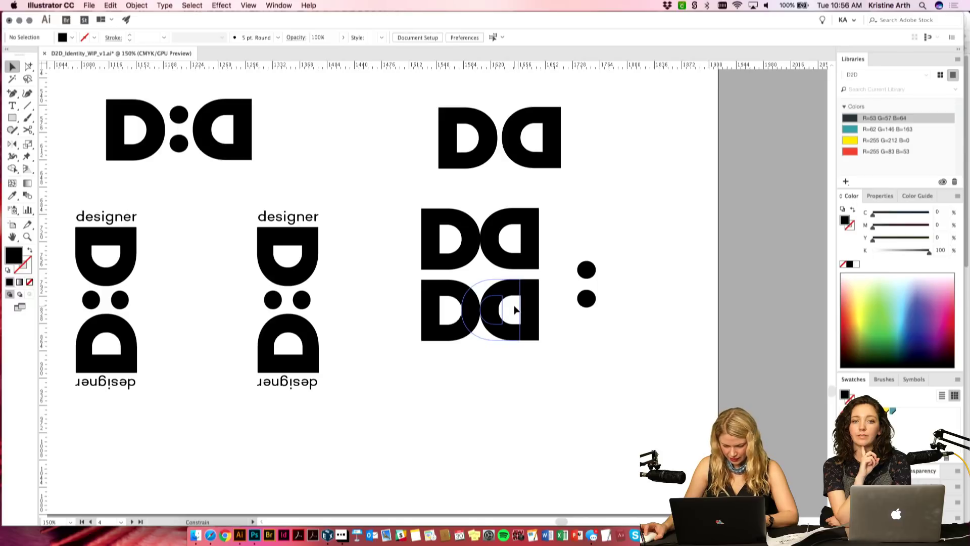
drag(516, 307, 515, 307)
Step: Copy the overlapping DD pair below as a third version and slide its mirrored D further over the first D
drag(541, 359, 439, 308)
drag(442, 311, 455, 380)
click(524, 373)
drag(518, 372, 494, 375)
Step: Copy the third DD pair below as a fourth version and slide its mirrored D still deeper into the first D
click(524, 427)
drag(524, 427, 457, 446)
click(535, 444)
scroll(507, 349, down, 3)
drag(494, 349, 489, 346)
click(487, 347)
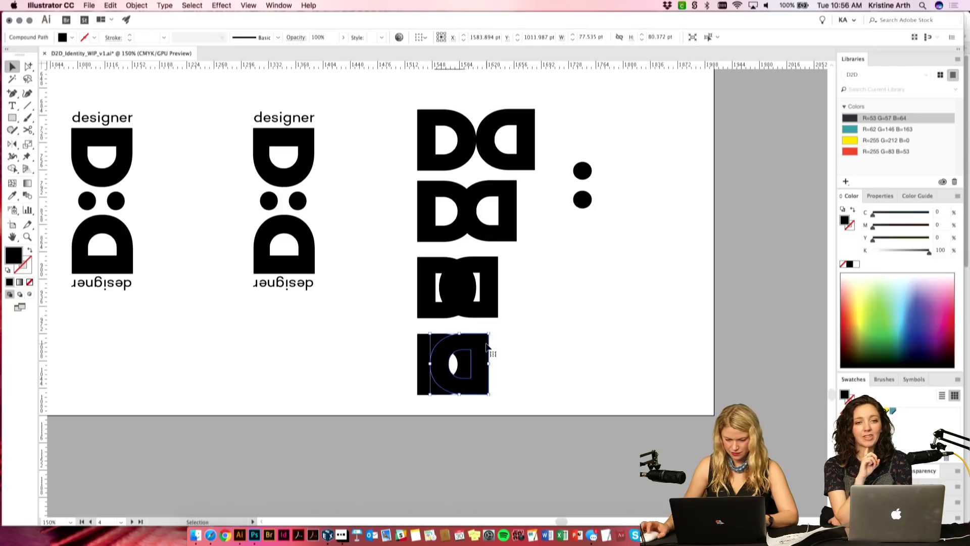
Step: Nudge the mirrored D of the fourth pair right until a narrow lens-shaped opening remains between the overlapping curves
key(Right)
key(Right)
key(Right)
key(Right)
key(Right)
key(Right)
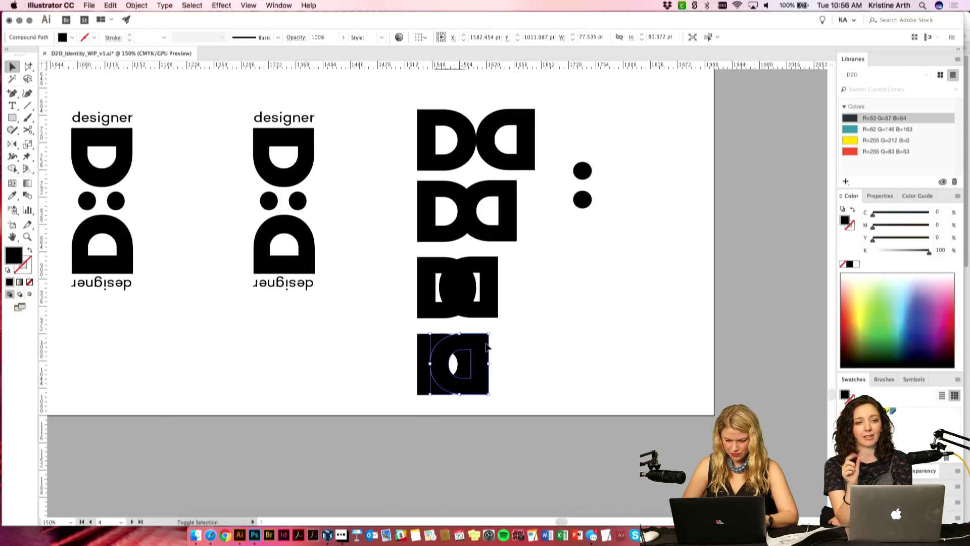
key(Right)
key(Right)
key(Right)
key(Right)
key(Right)
key(Right)
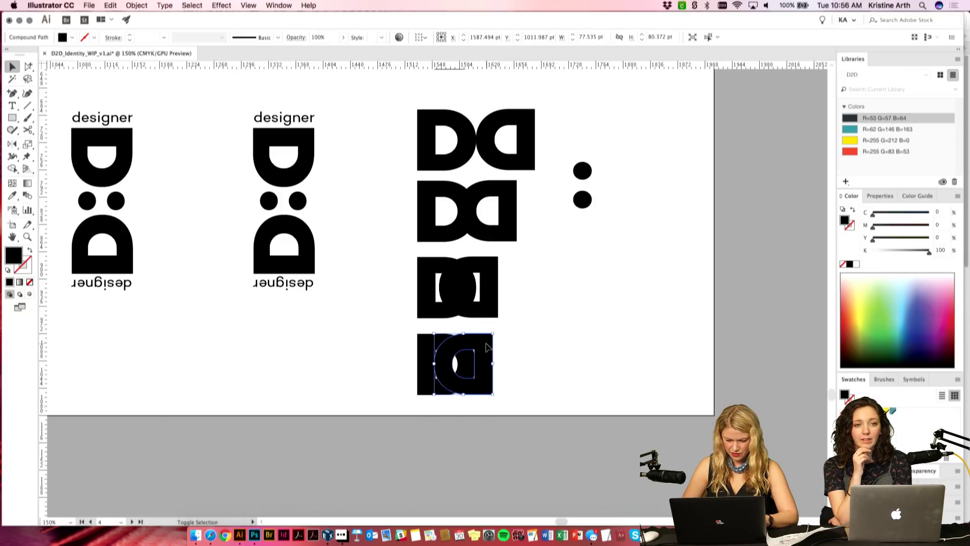
key(Left)
key(Left)
key(Left)
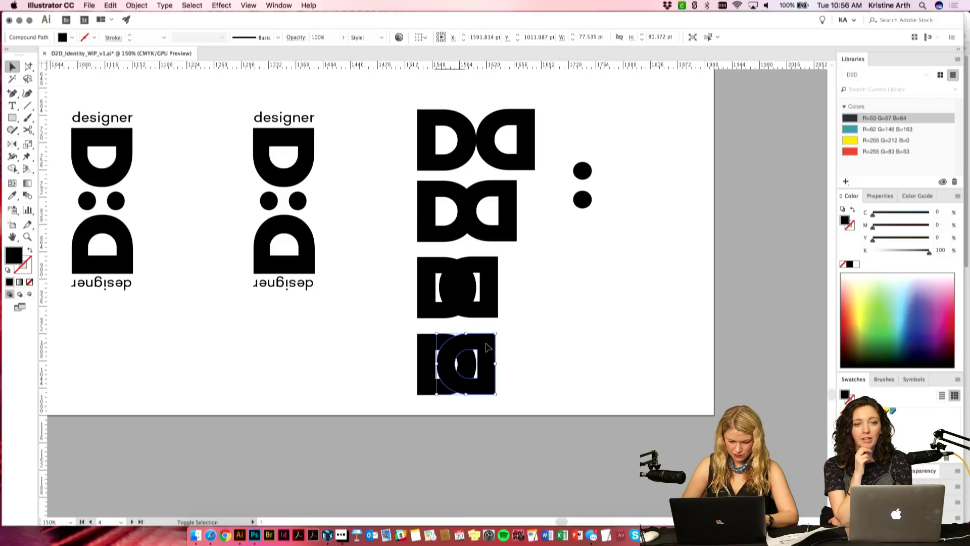
click(536, 343)
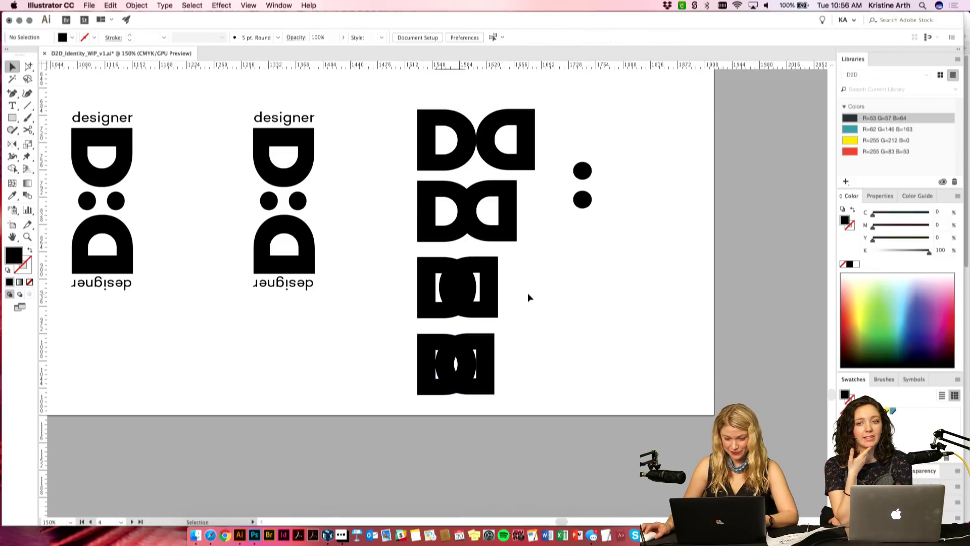
Step: Fine-tune the horizontal position of the mirrored D in the third pair so its curve fits against the first D's inner opening
click(493, 284)
key(Right)
key(Right)
key(Right)
key(Right)
key(Right)
key(Right)
key(Right)
key(Right)
key(Right)
key(Right)
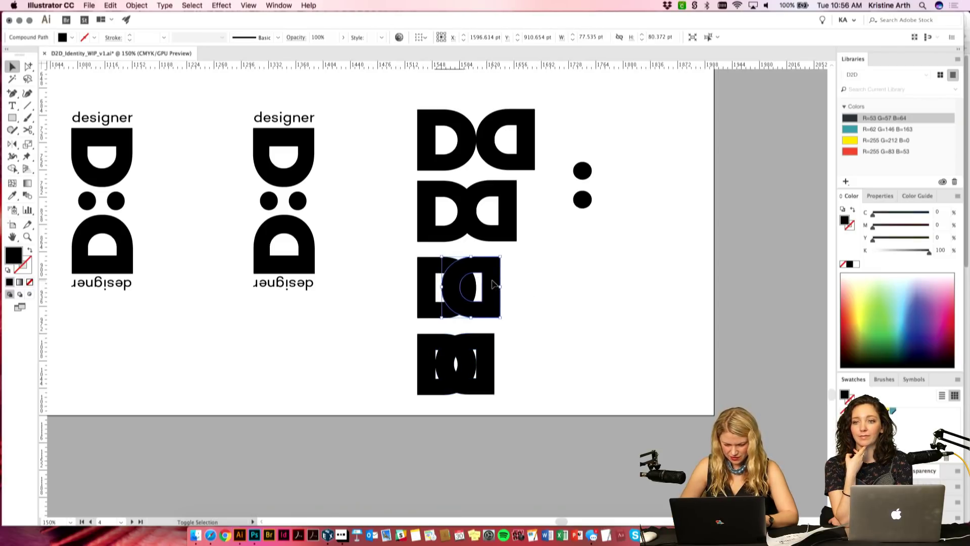
key(Left)
key(Left)
key(Left)
key(Left)
key(Left)
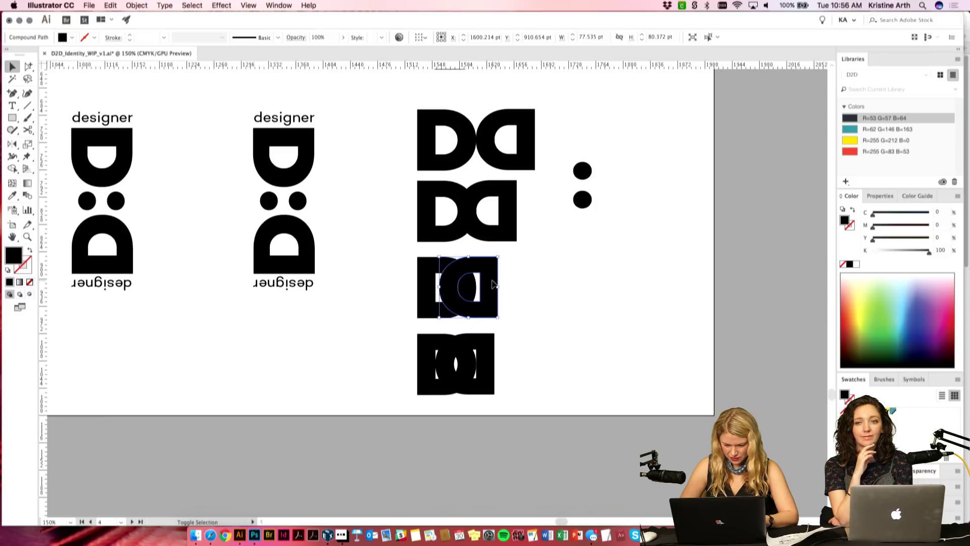
click(538, 300)
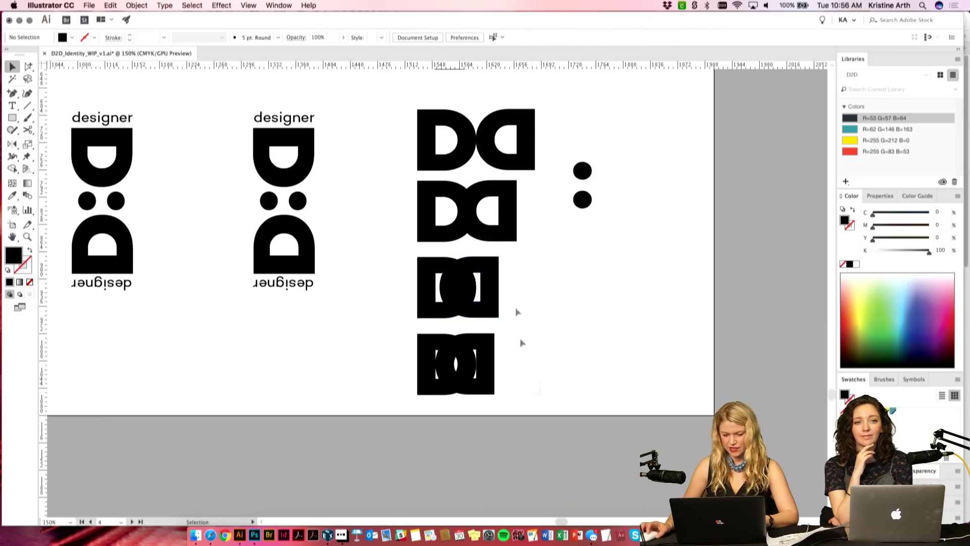
Step: Fill the mirrored Ds of all four stacked pairs with the teal swatch R=62 G=146 B=163
click(490, 150)
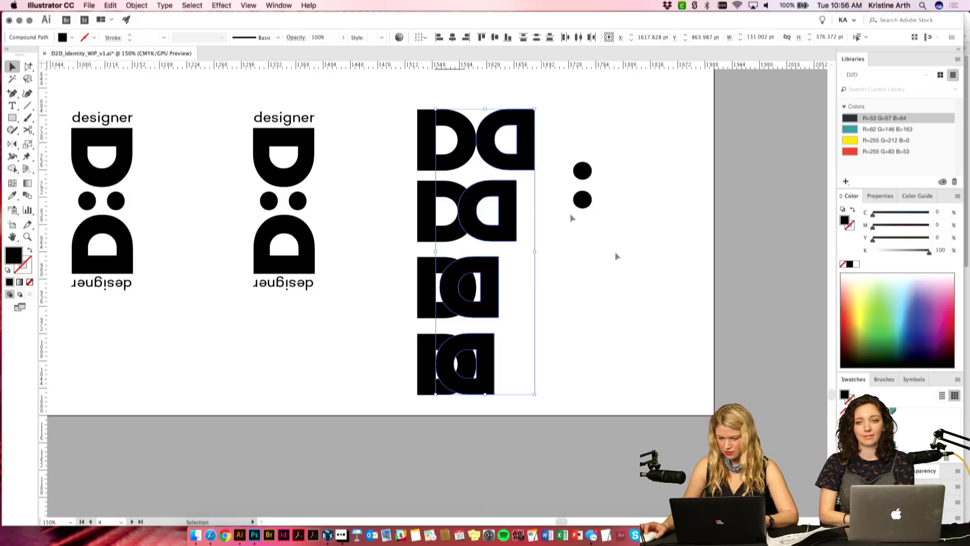
click(893, 411)
click(617, 325)
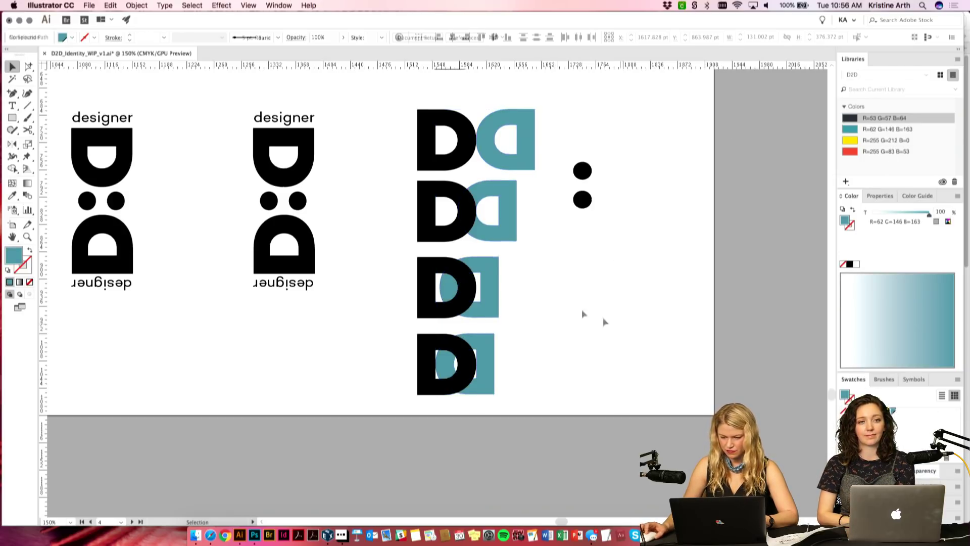
Step: Fill the forward-facing Ds of all four stacked pairs with the red swatch R=255 G=83 B=53
click(427, 374)
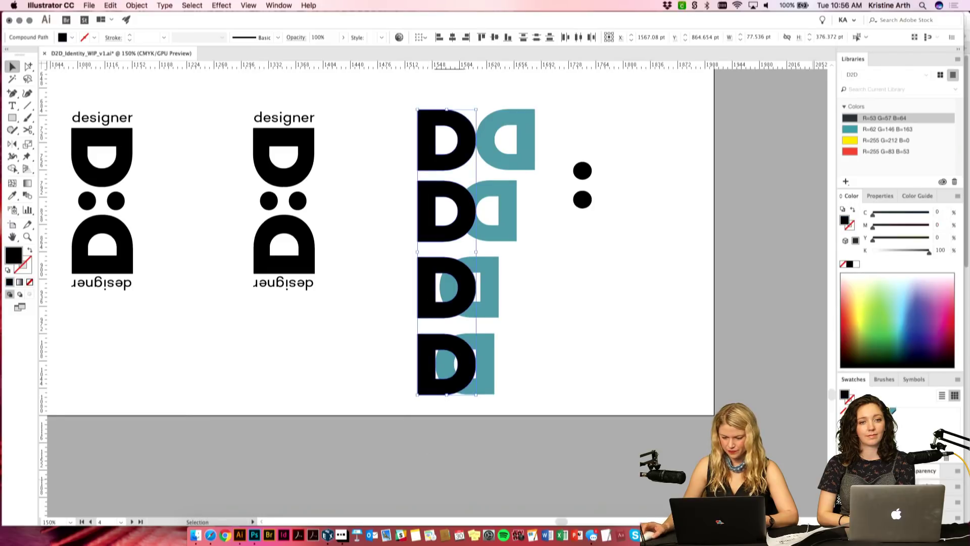
click(905, 410)
click(512, 431)
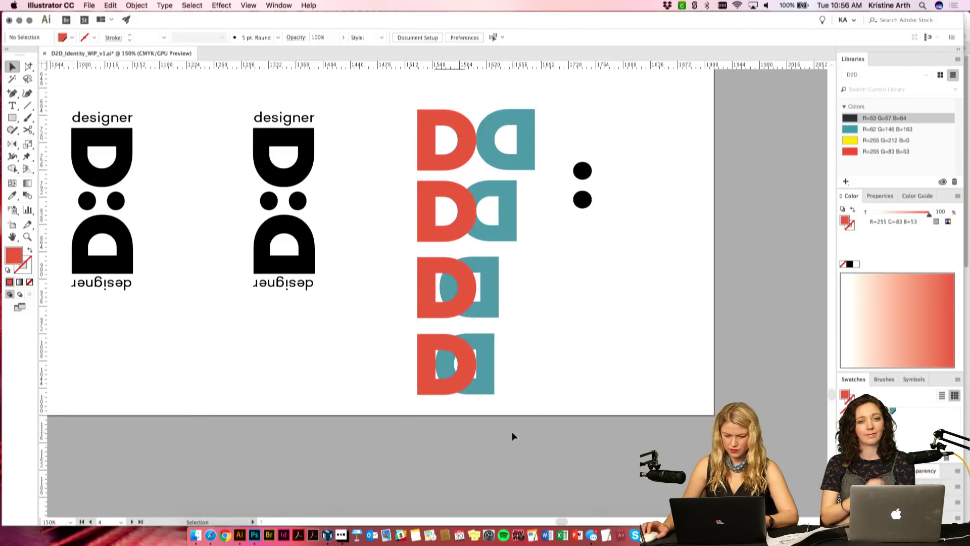
Step: Apply a darkening blend mode to all four red and teal DD pairs so their overlaps mix into a darker tone
drag(420, 84, 485, 399)
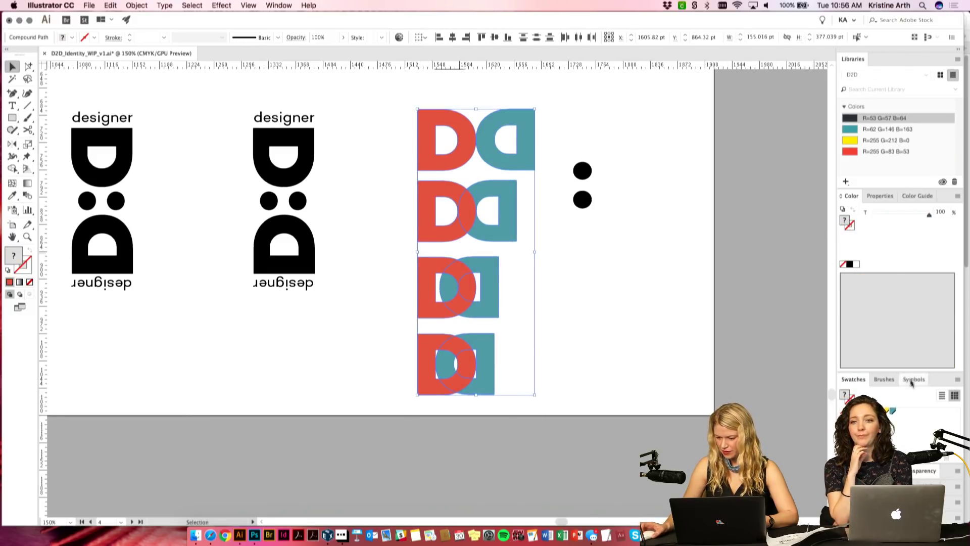
click(923, 472)
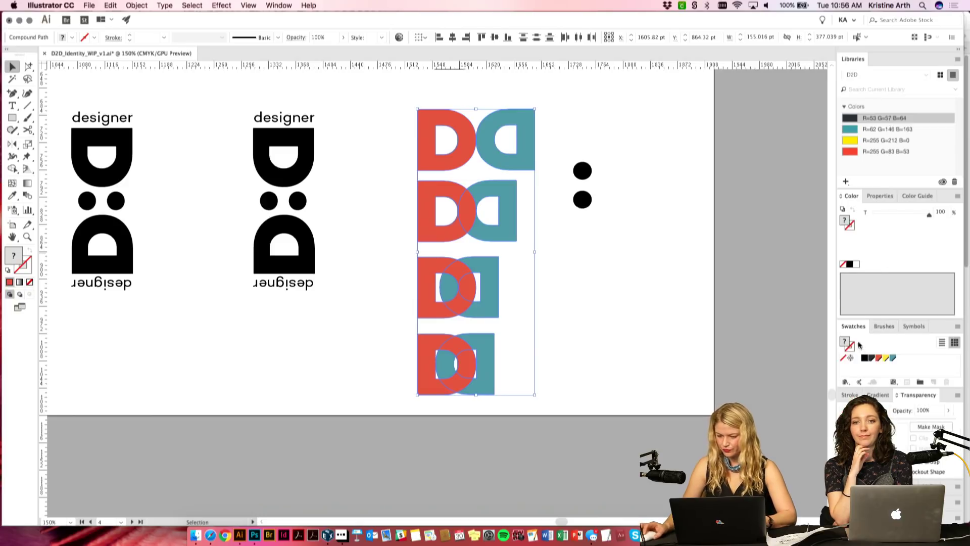
click(861, 411)
click(854, 250)
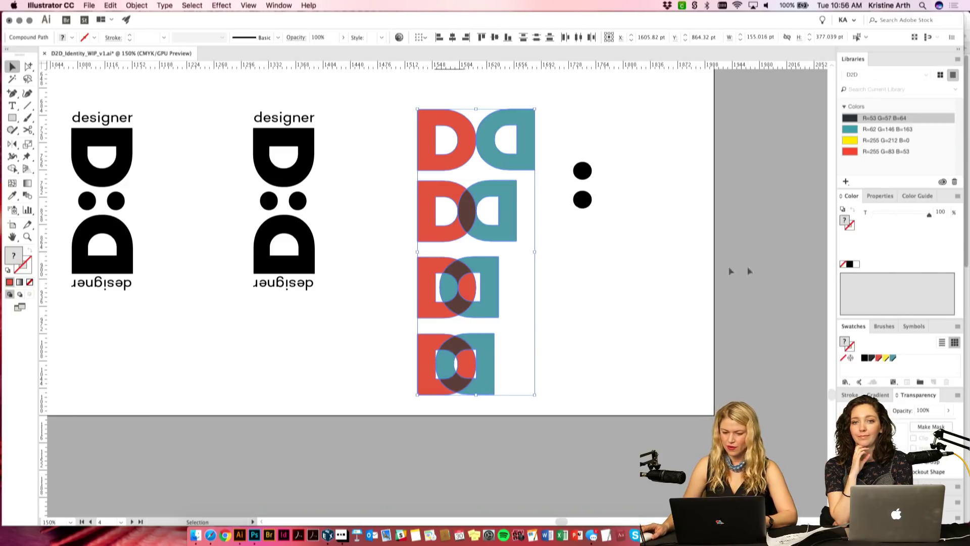
click(657, 289)
scroll(647, 292, up, 1)
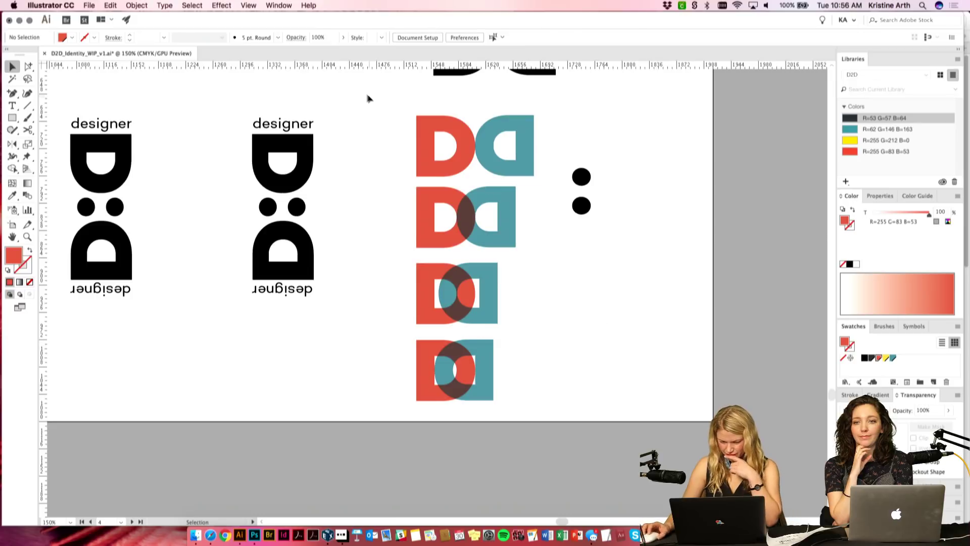
click(418, 387)
scroll(556, 299, up, 5)
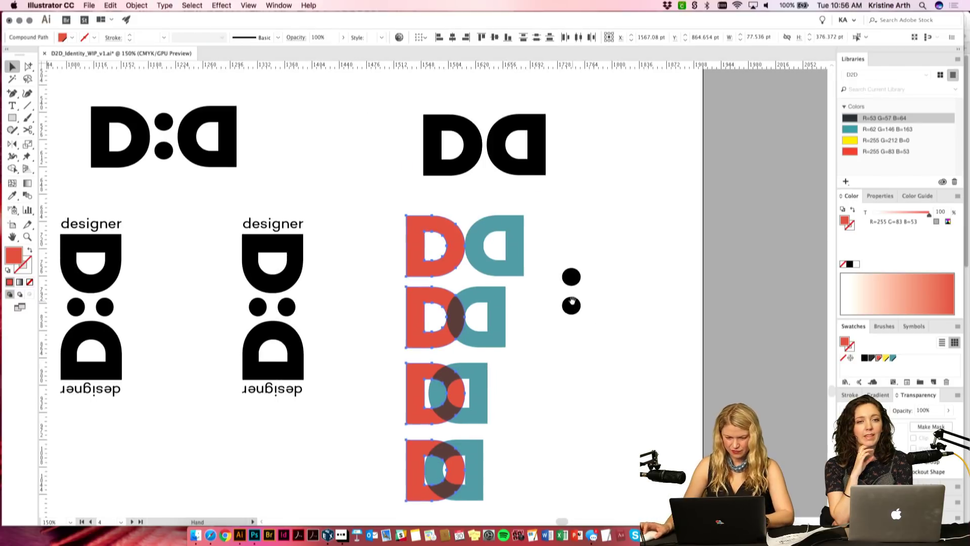
drag(592, 201, 591, 220)
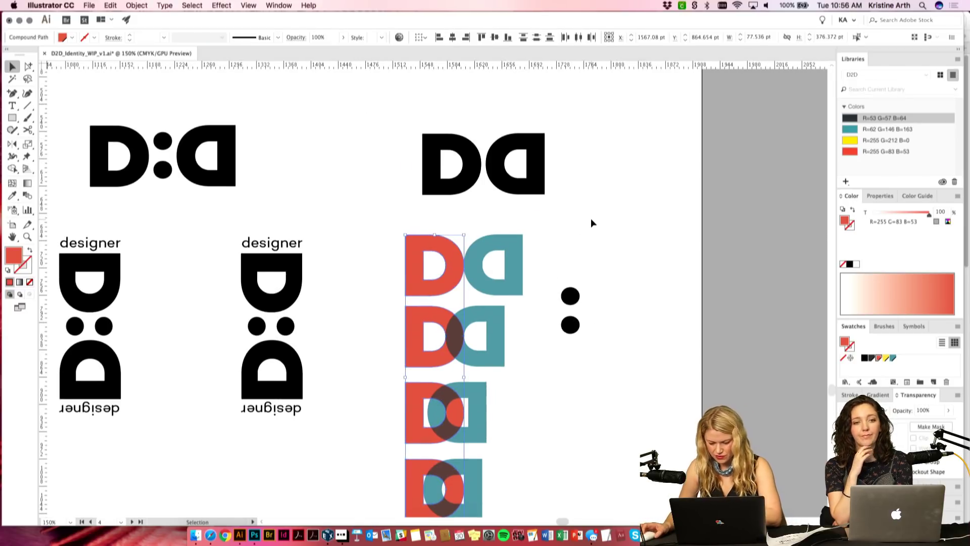
key(F2)
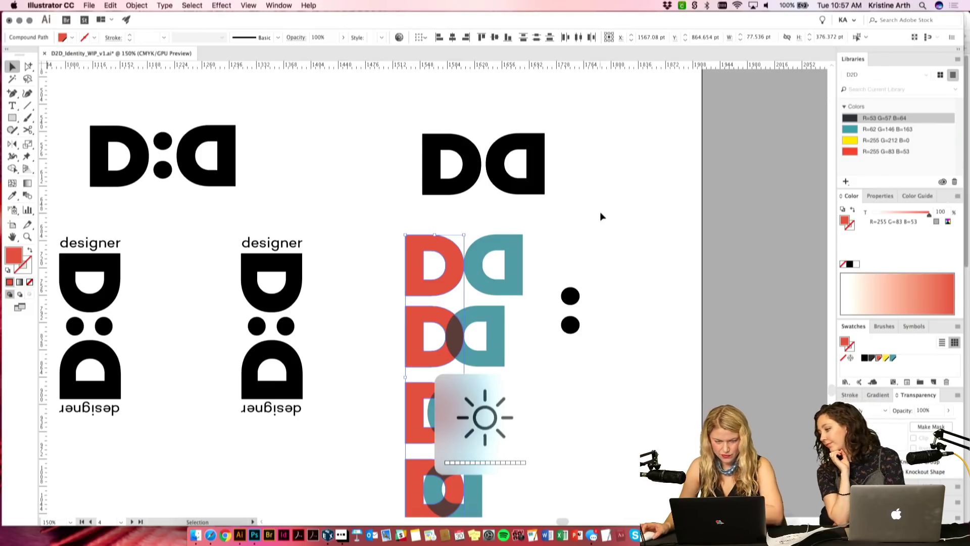
click(606, 215)
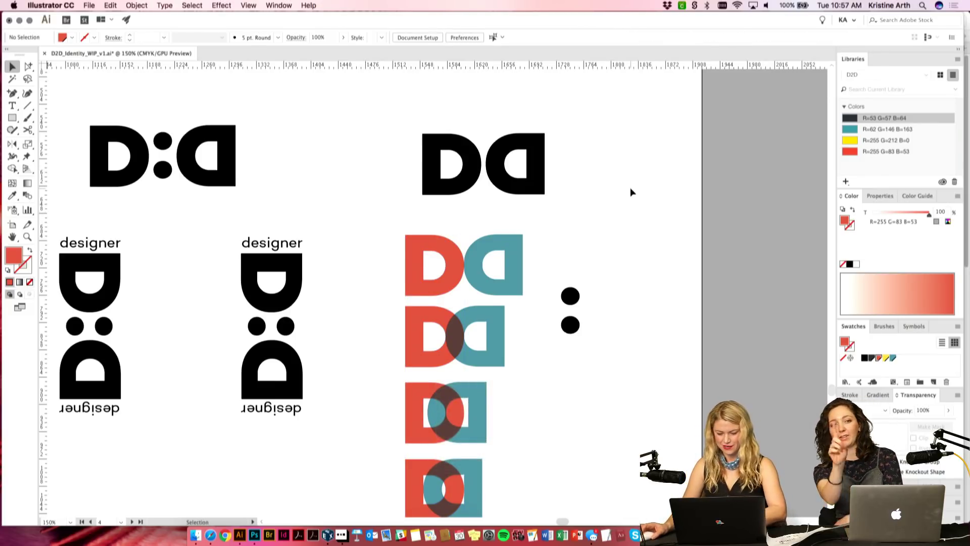
key(super+minus)
scroll(520, 242, down, 2)
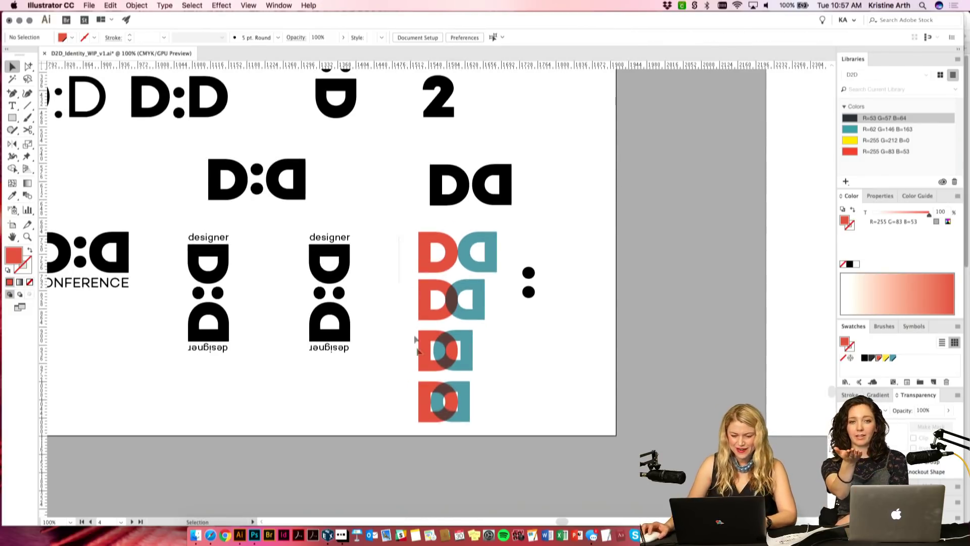
Step: Switch the four red Ds' fill to process color and set it to C 0, M 100, Y 91, K 0
click(421, 399)
scroll(506, 414, up, 15)
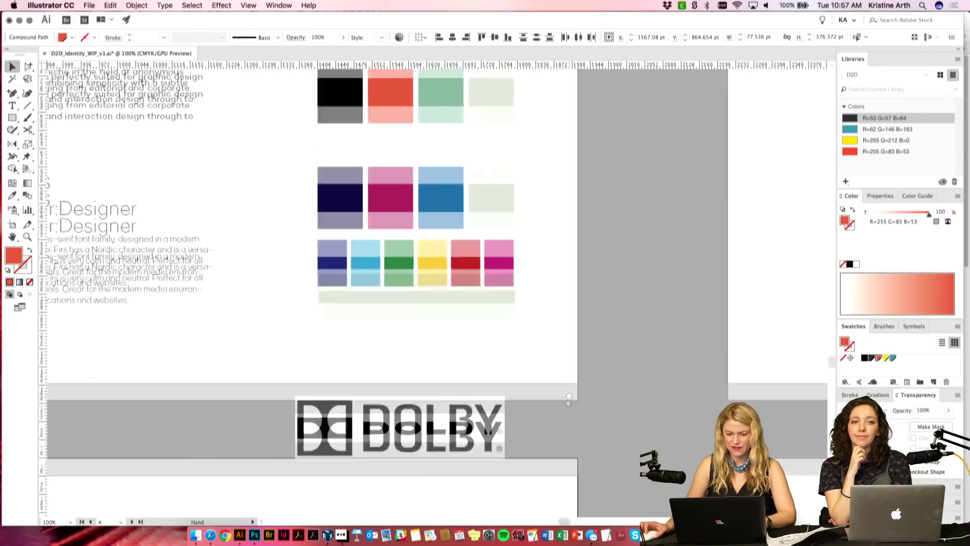
scroll(567, 427, down, 20)
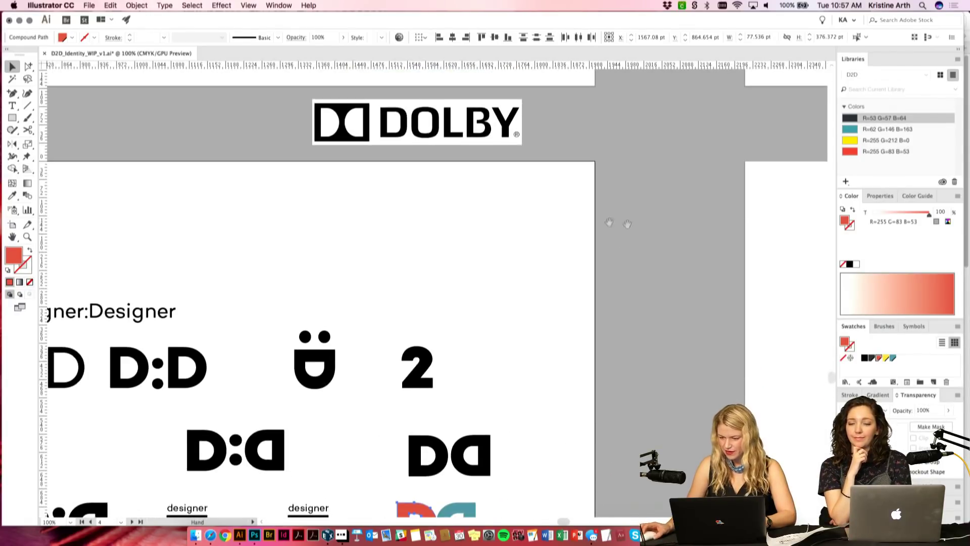
scroll(712, 288, down, 5)
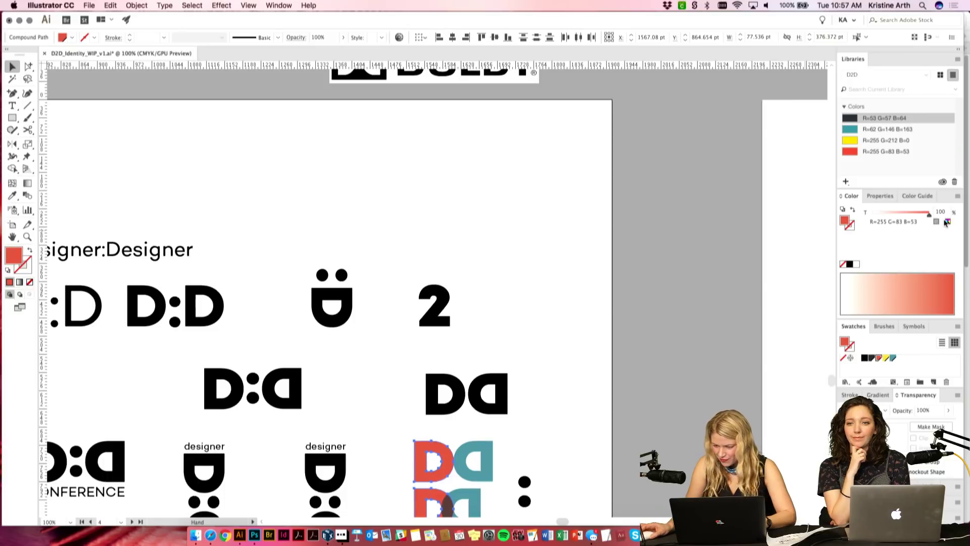
click(948, 223)
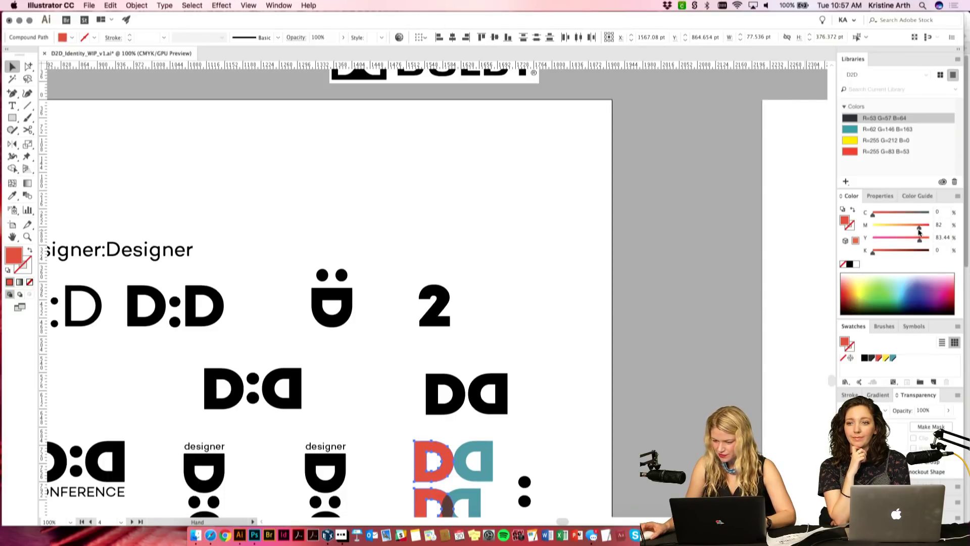
drag(923, 229, 925, 246)
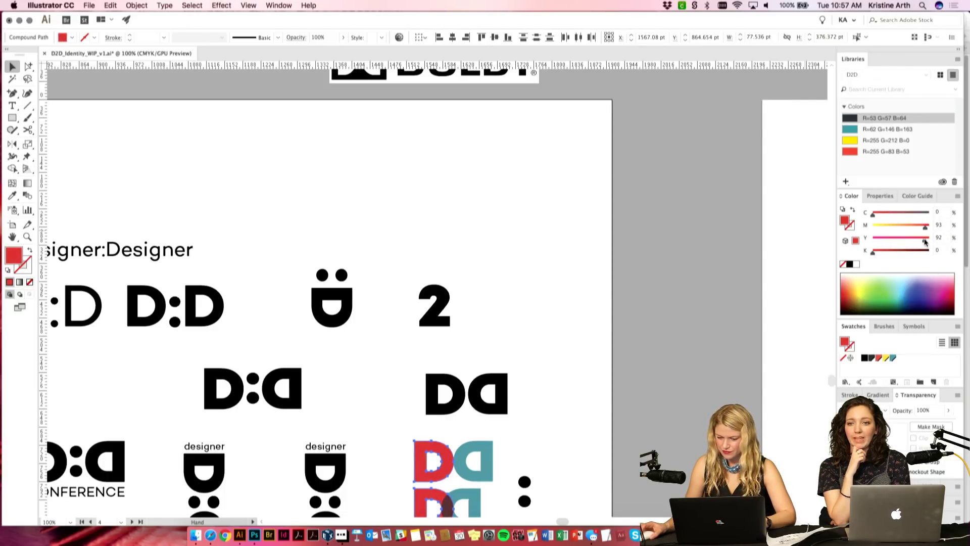
scroll(679, 256, down, 15)
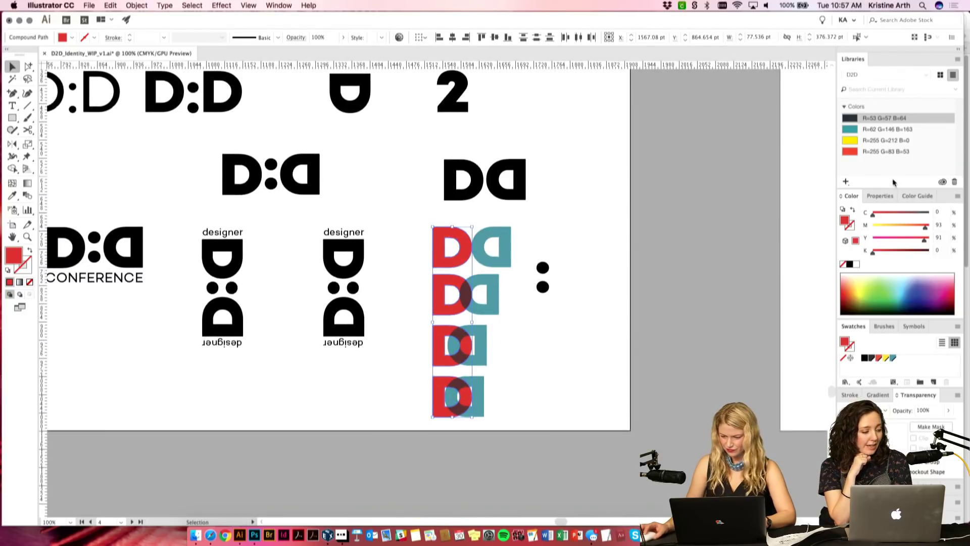
drag(927, 229, 933, 228)
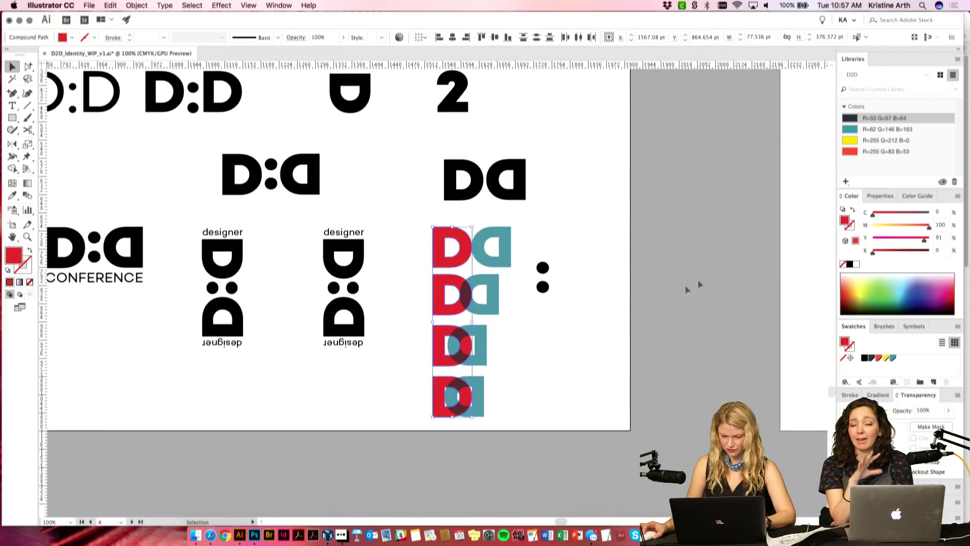
Step: Save the new red fill as a swatch beside the existing red and deselect the letters
drag(881, 313, 878, 359)
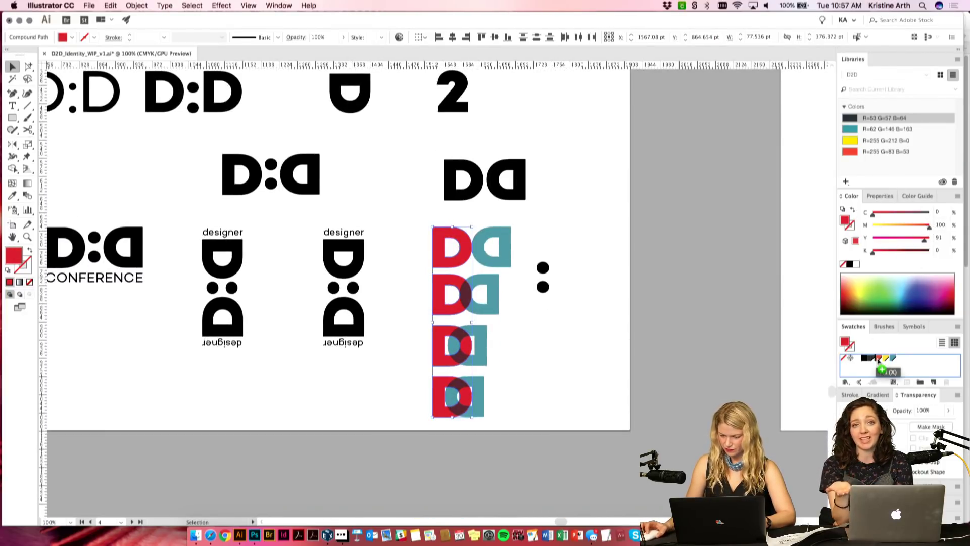
click(696, 215)
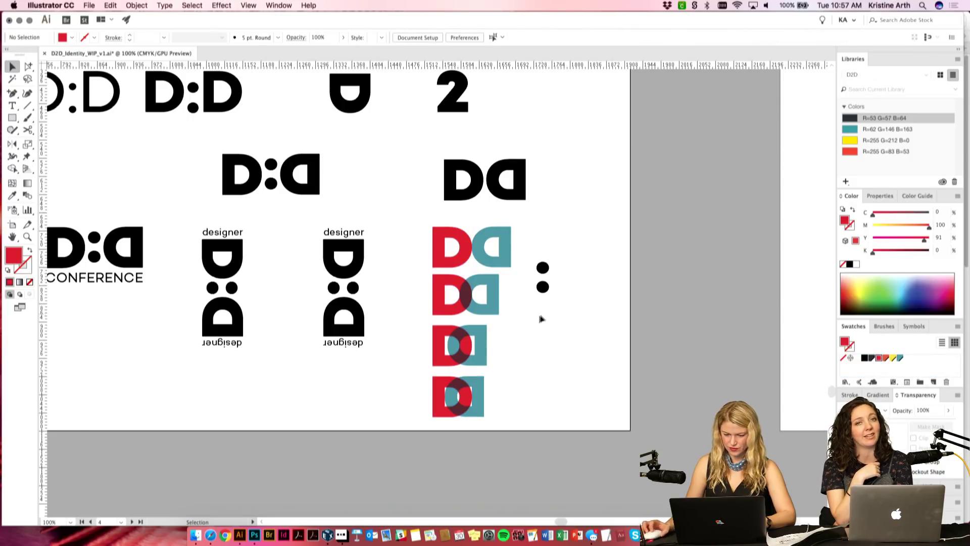
scroll(520, 303, down, 1)
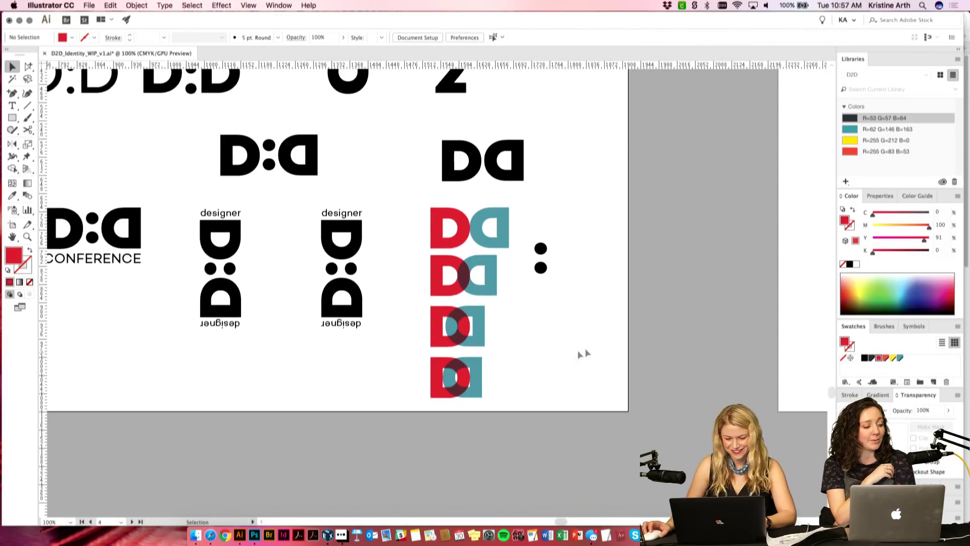
click(477, 234)
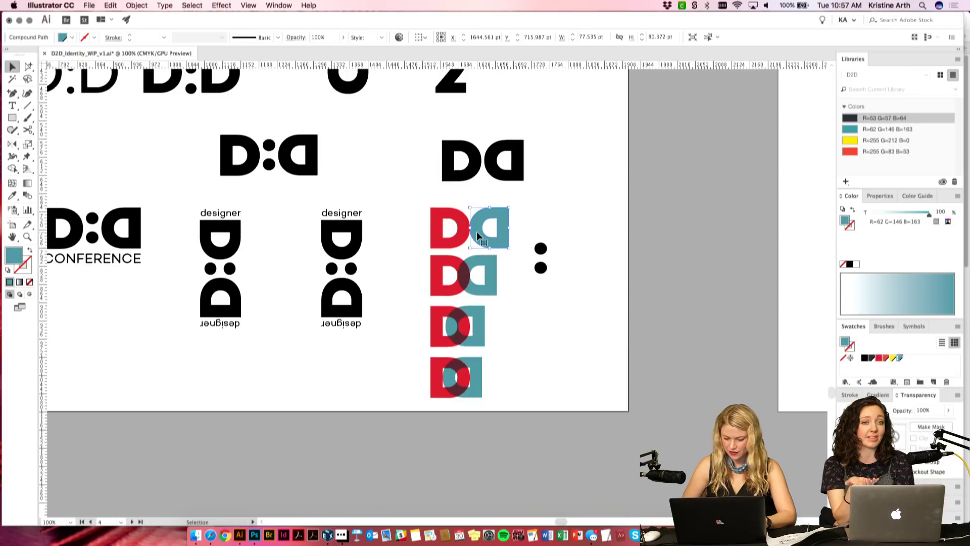
click(569, 205)
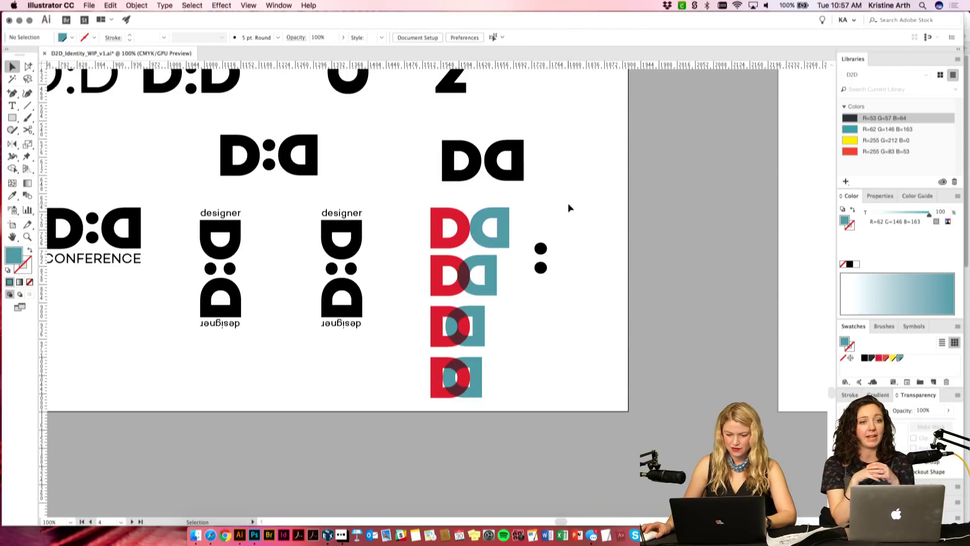
click(508, 222)
click(540, 208)
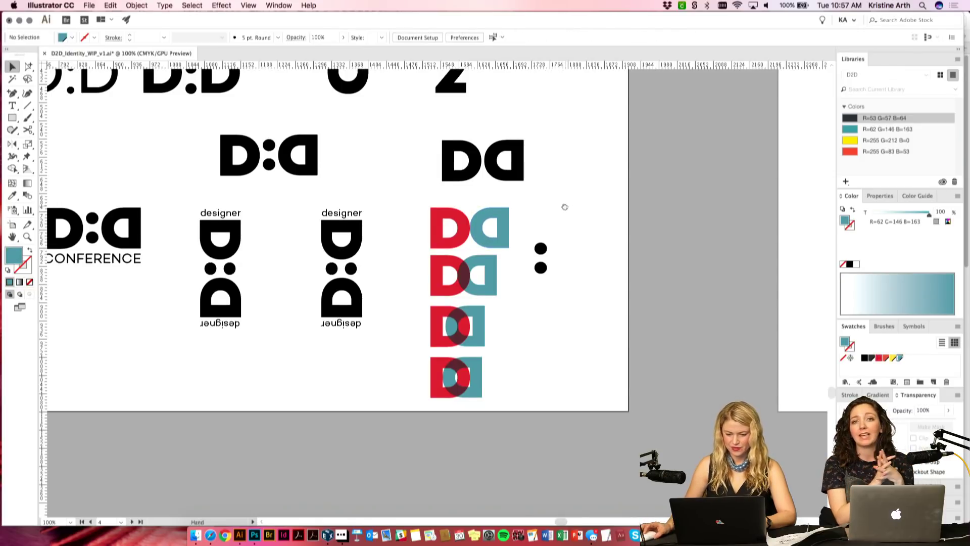
Step: Move the black 2 and the black mirrored DD pair up above the smiling D mark
scroll(455, 217, right, 1)
key(super+minus)
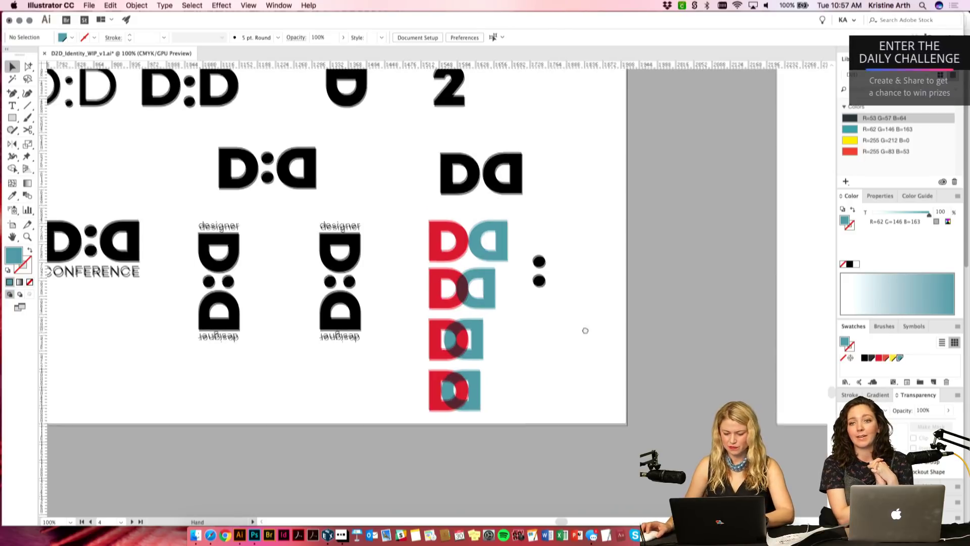
drag(512, 315, 554, 179)
click(481, 247)
drag(480, 247, 382, 130)
Step: Move the four stacked red and teal DD pairs up beside the black DD pair and smiling D mark
click(447, 288)
drag(446, 288, 448, 104)
scroll(535, 120, up, 3)
click(537, 192)
key(super+1)
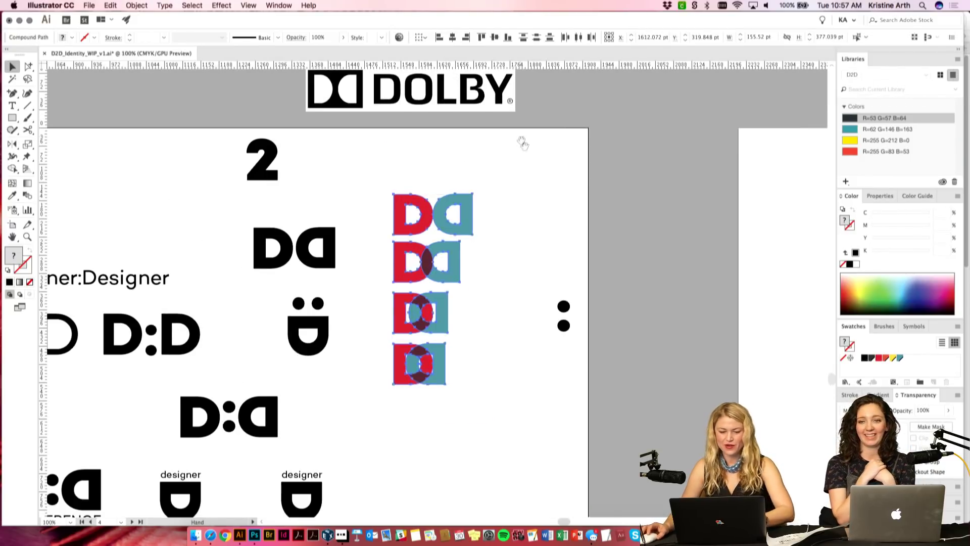
scroll(519, 134, up, 2)
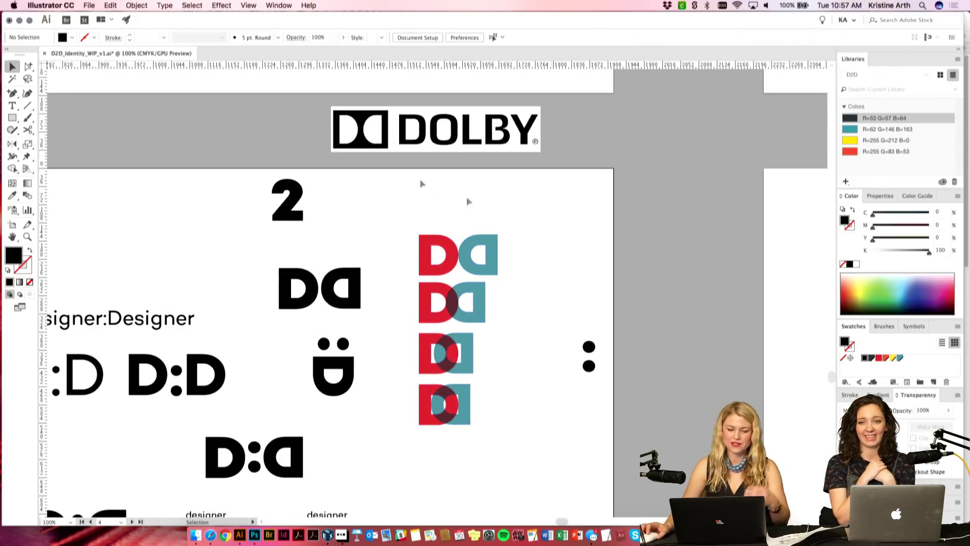
Step: Delete the Dolby reference logo placed above the artboard
click(475, 143)
key(Delete)
drag(610, 321, 610, 237)
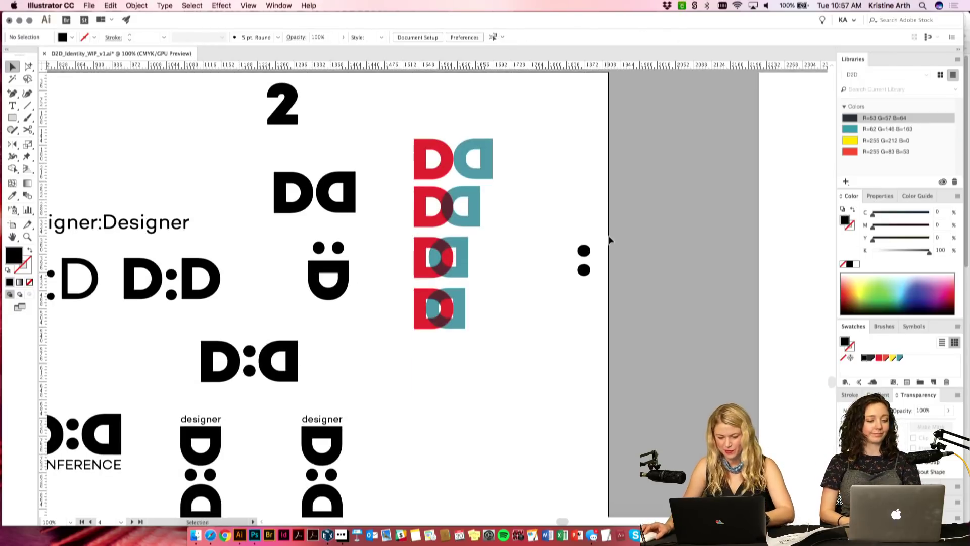
Step: Duplicate the lowest red and teal DD pair directly below itself to make a fifth pair
key(super+equal)
key(super+equal)
scroll(592, 332, down, 5)
key(c)
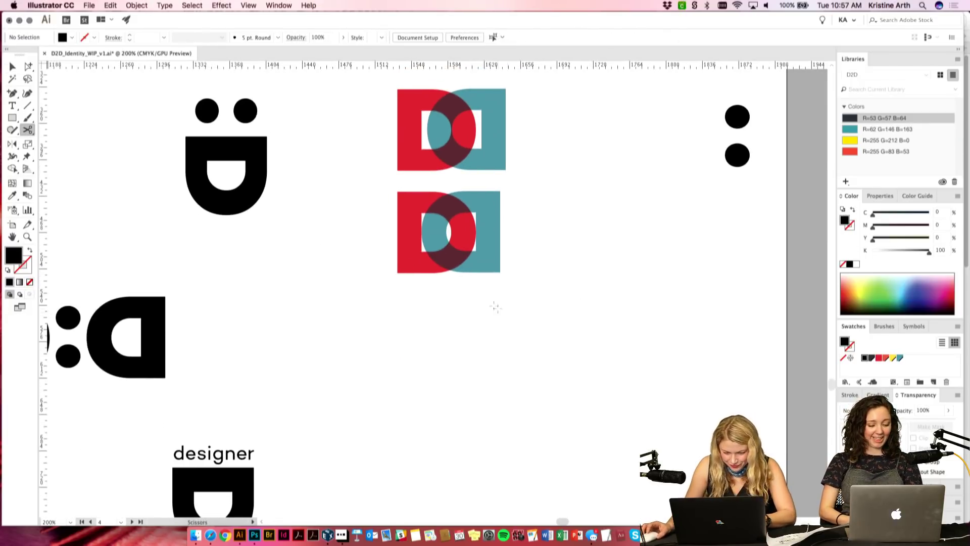
key(v)
click(496, 261)
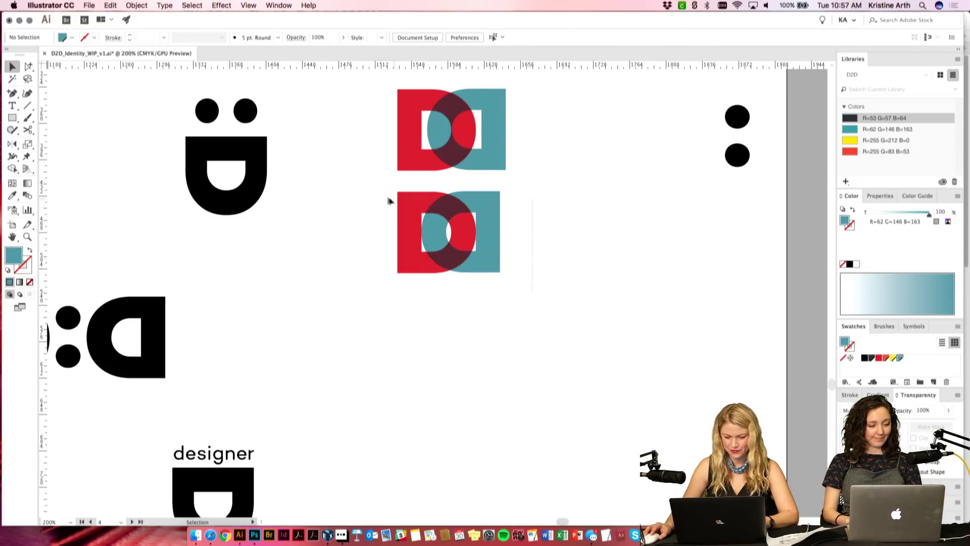
drag(395, 200, 433, 254)
scroll(581, 250, up, 1)
scroll(581, 250, right, 1)
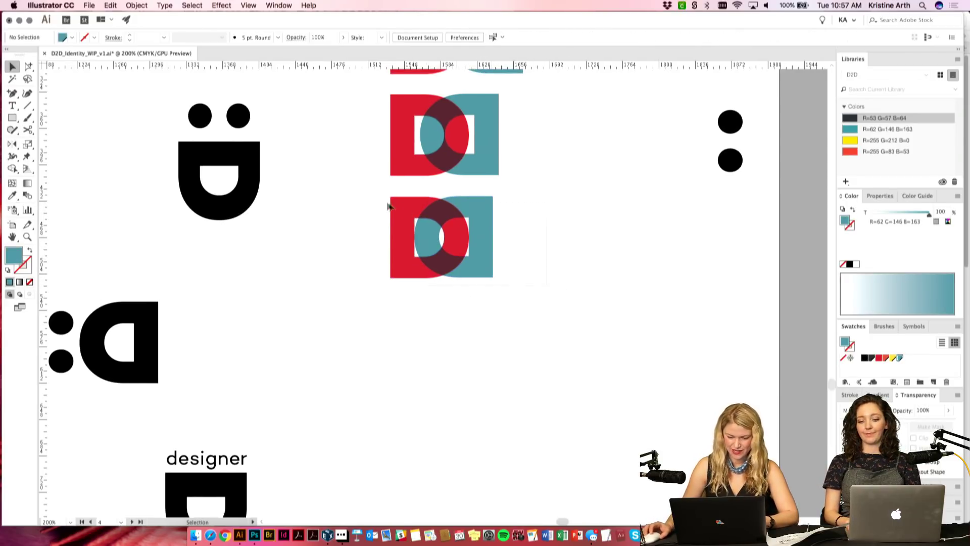
drag(448, 210, 449, 314)
click(389, 345)
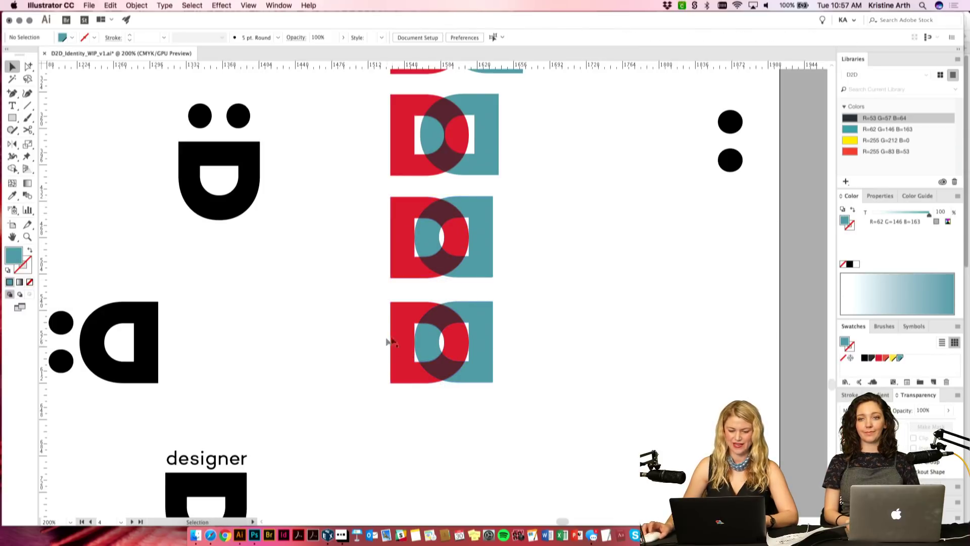
Step: Nudge the fifth pair's teal D left until the overlapping bowls form a dark ring around the counters
click(481, 368)
key(Left)
key(Left)
key(Left)
key(Left)
key(Left)
key(Left)
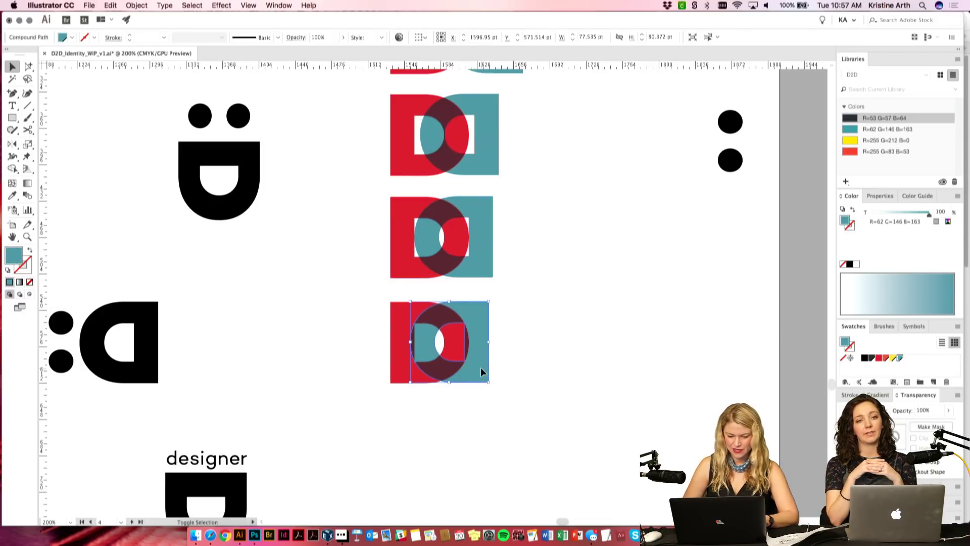
key(Left)
key(Left)
key(Left)
key(Left)
key(Left)
key(Left)
key(Left)
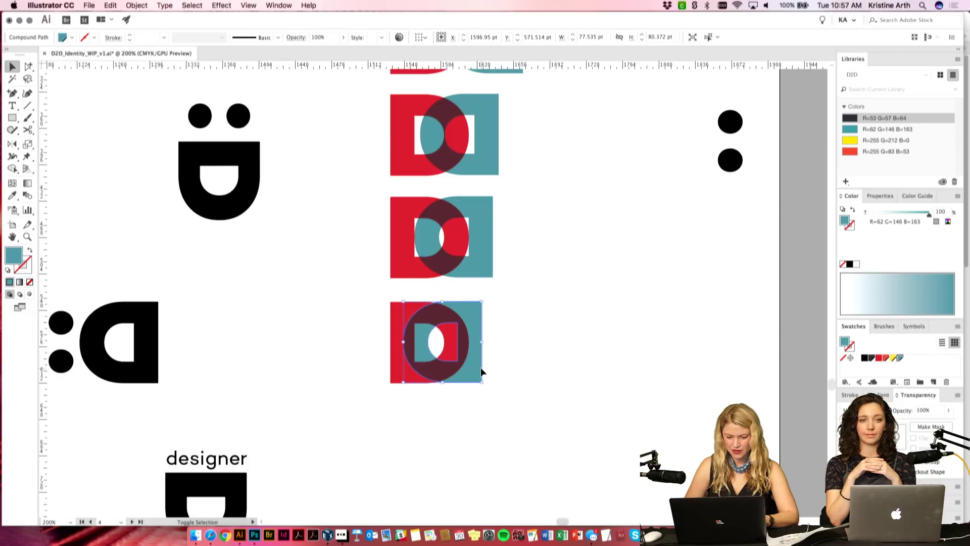
key(Left)
key(Left)
key(Left)
key(Left)
key(Left)
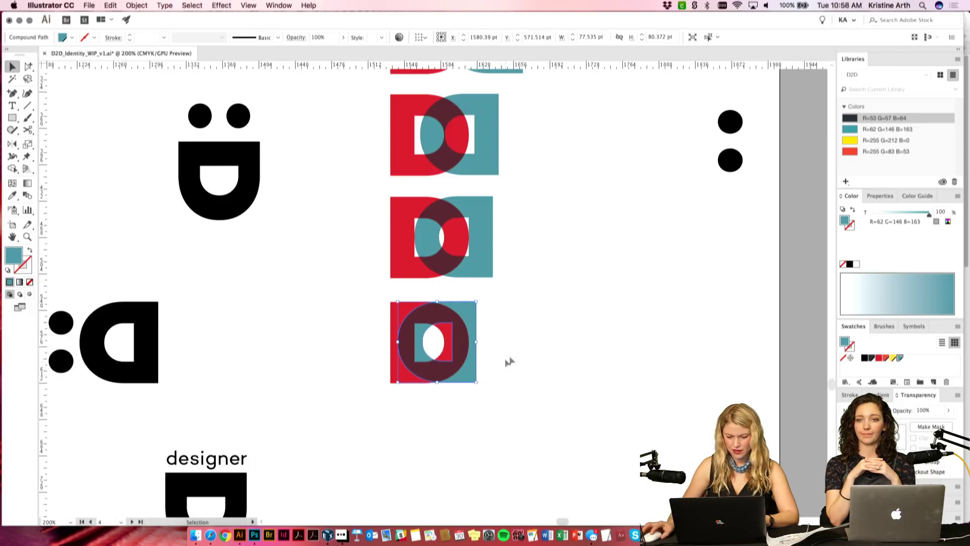
click(494, 369)
Step: Duplicate the fifth pair below itself and shift the copy's teal D left until both Ds line up at their outer edges
scroll(522, 328, down, 1)
scroll(522, 329, down, 5)
drag(443, 225, 444, 332)
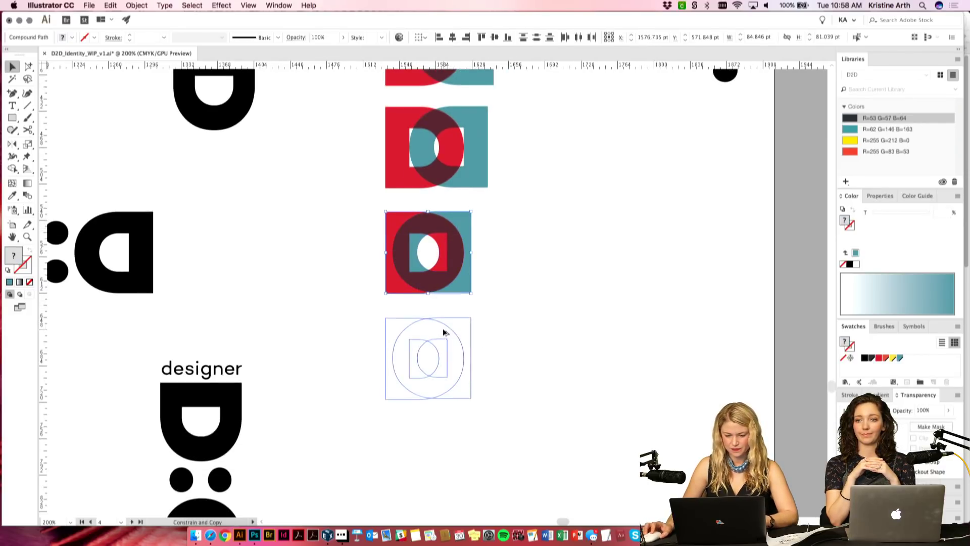
click(513, 332)
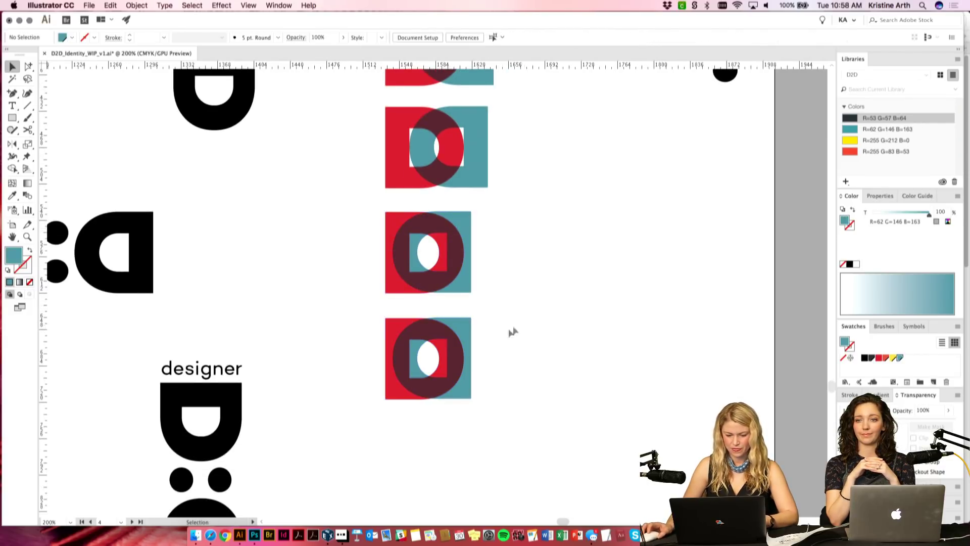
click(457, 324)
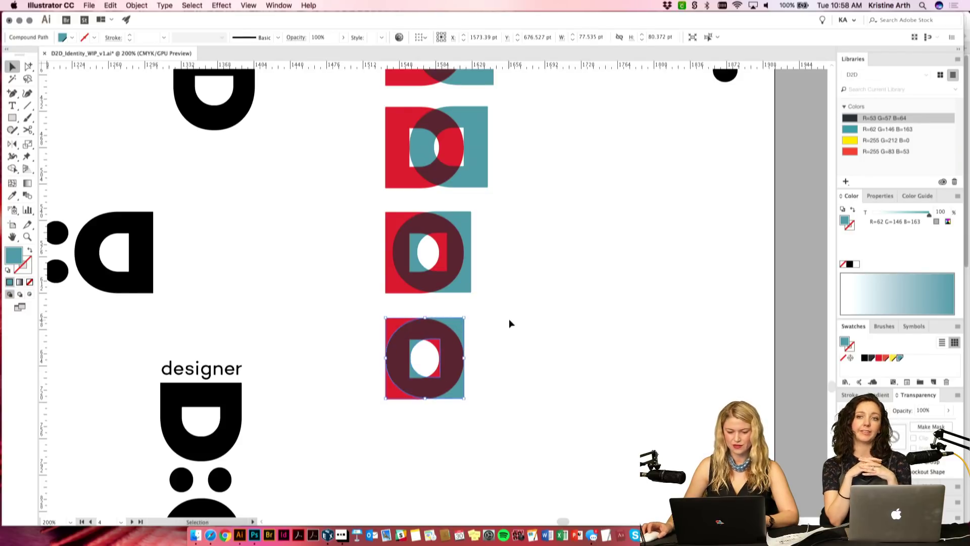
click(509, 320)
Step: Nudge the fifth pair's teal D right to reduce its overlap with the red D
drag(468, 223, 470, 218)
key(Right)
key(Right)
key(Right)
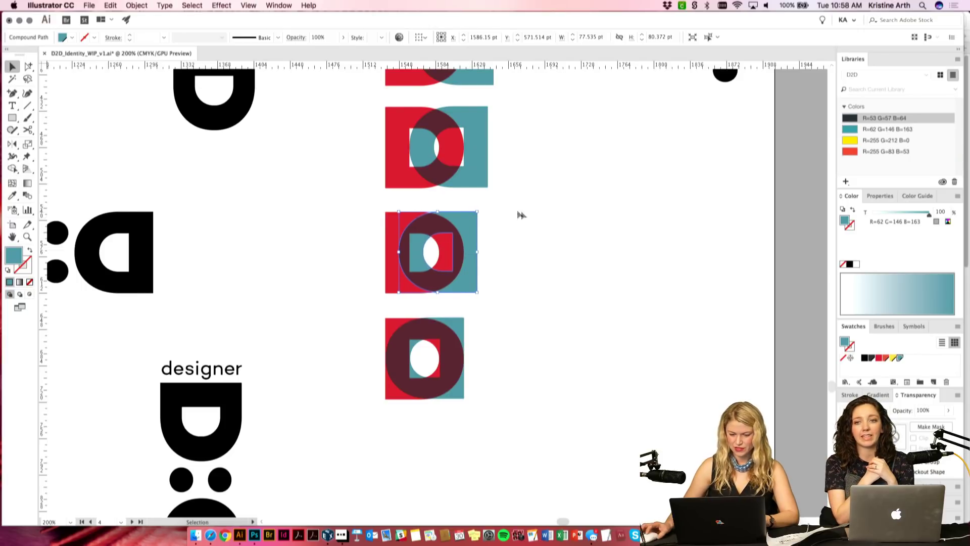
click(505, 242)
click(457, 218)
key(Right)
key(Right)
click(505, 292)
scroll(468, 210, down, 1)
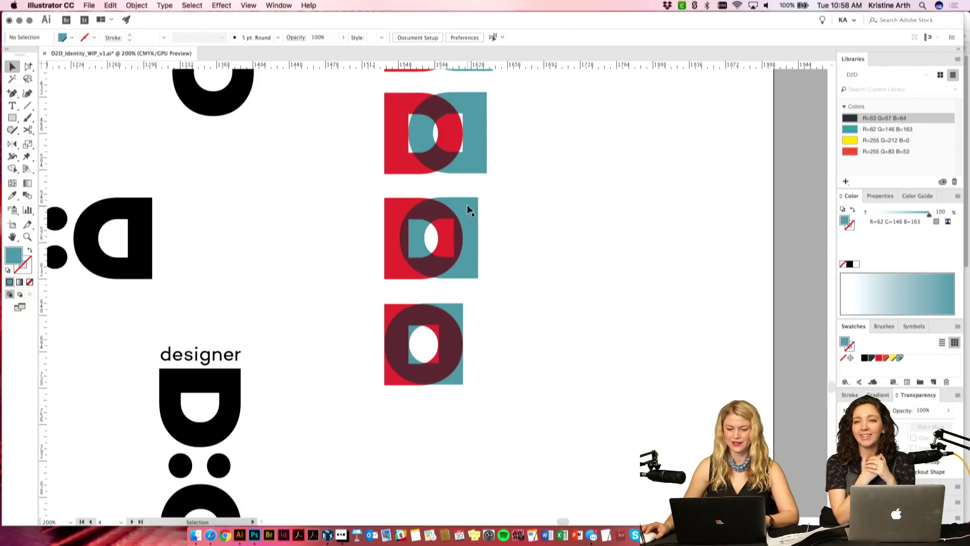
Step: Nudge the fifth pair's teal D slightly back left to fine-tune the overlap between the fourth and sixth variations
click(468, 206)
key(Left)
key(Left)
key(Left)
click(548, 292)
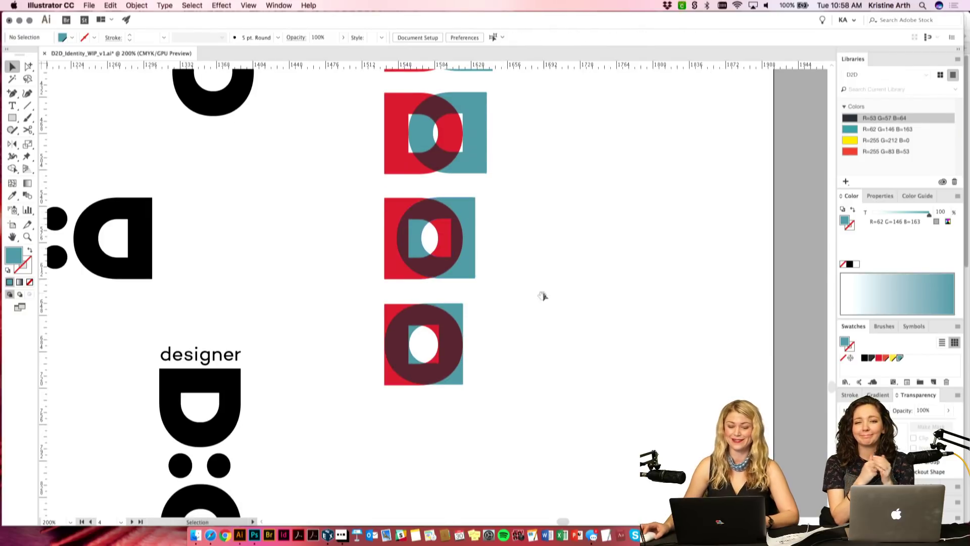
click(474, 210)
key(Left)
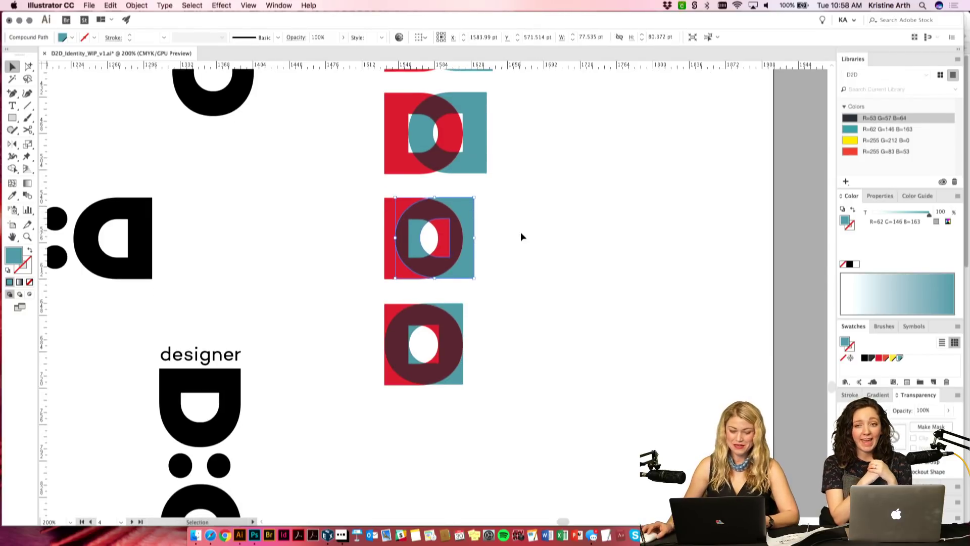
click(516, 234)
Step: Duplicate the sixth red and teal pair directly below itself to make a seventh pair
scroll(528, 288, down, 2)
scroll(486, 366, down, 1)
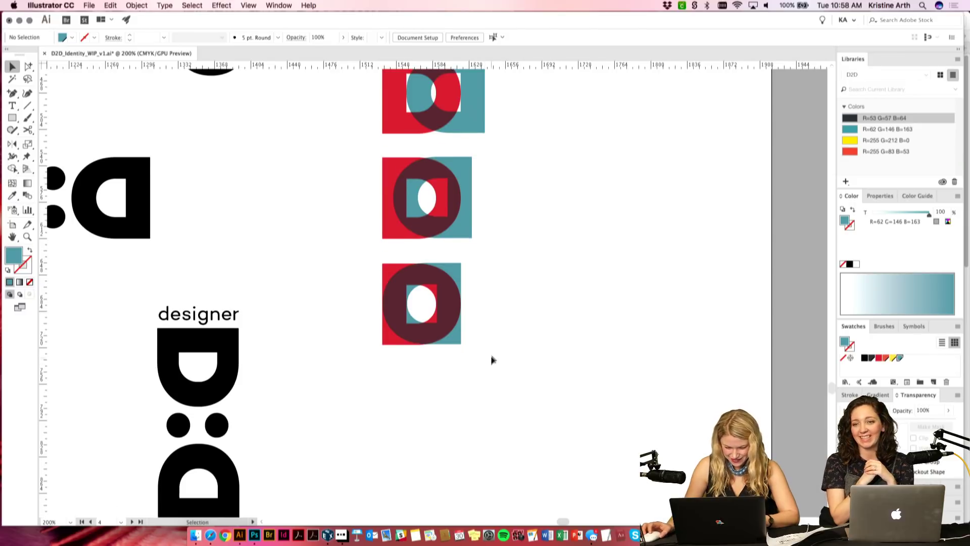
click(383, 304)
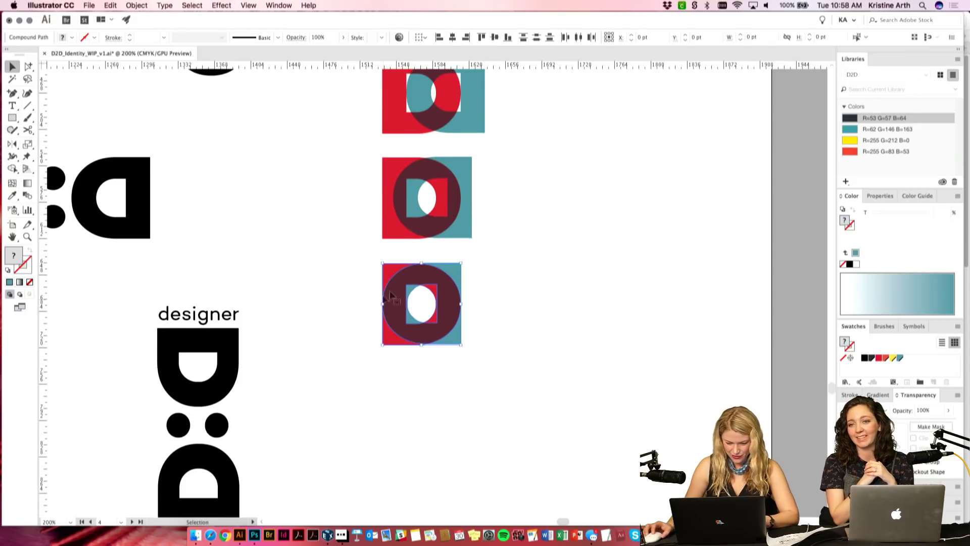
click(543, 197)
click(399, 293)
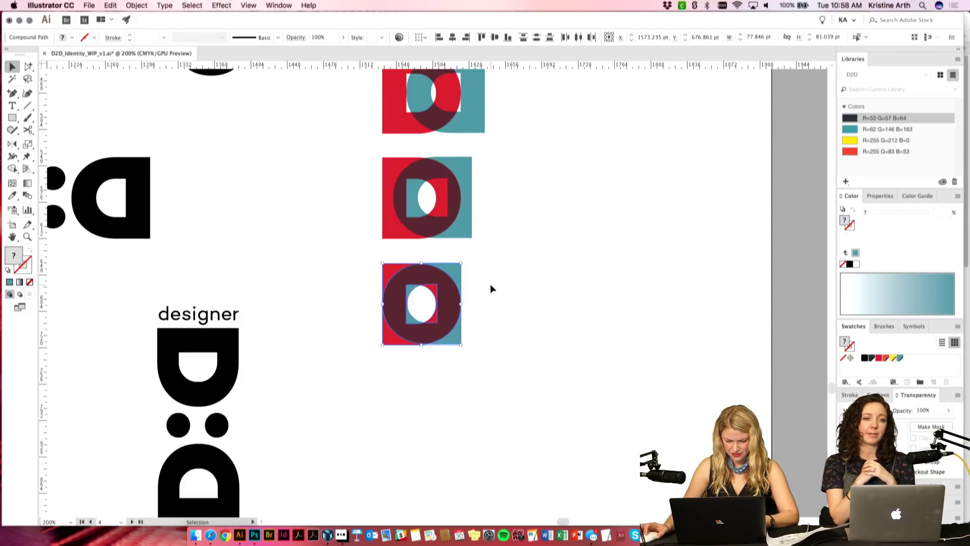
scroll(498, 281, down, 1)
drag(448, 261, 445, 380)
Step: Nudge the seventh pair's teal D left past the red D so both curved bowls protrude beyond the straight stems
key(Left)
key(Left)
key(Left)
key(Left)
key(Left)
key(Left)
key(Left)
key(Left)
key(Left)
key(Right)
key(Right)
key(Right)
key(Right)
key(Left)
key(Left)
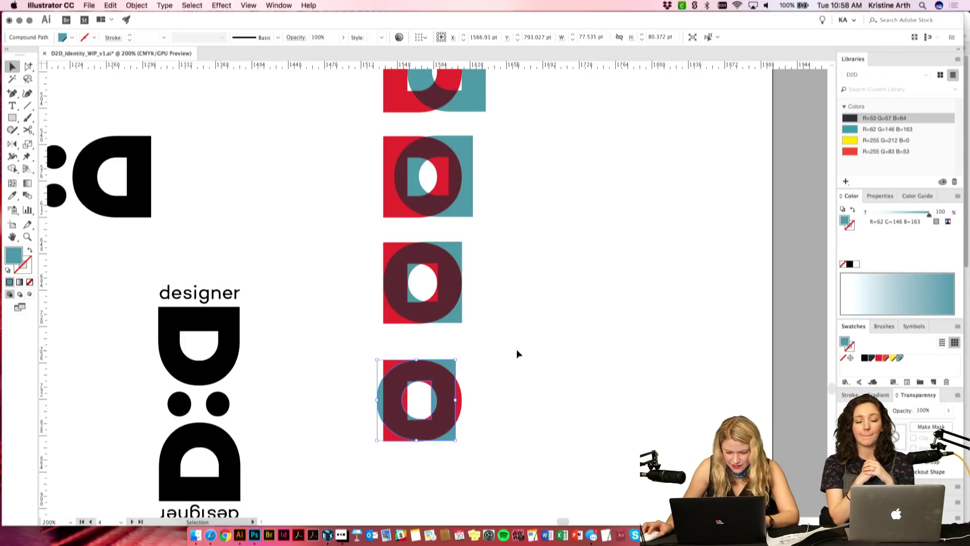
click(517, 349)
Step: Group the red and teal Ds within each of the four lower pairs
scroll(522, 354, down, 3)
drag(520, 373, 359, 278)
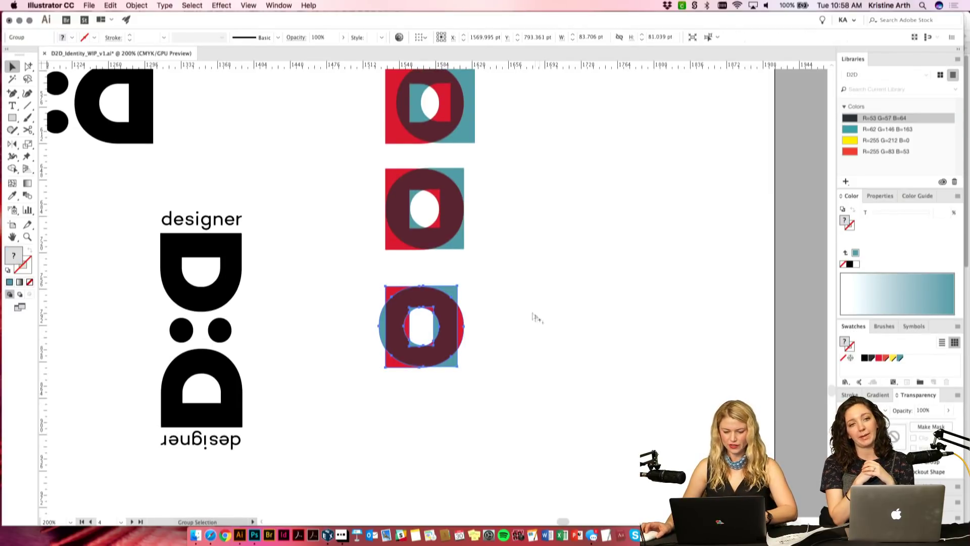
click(542, 320)
scroll(525, 263, up, 3)
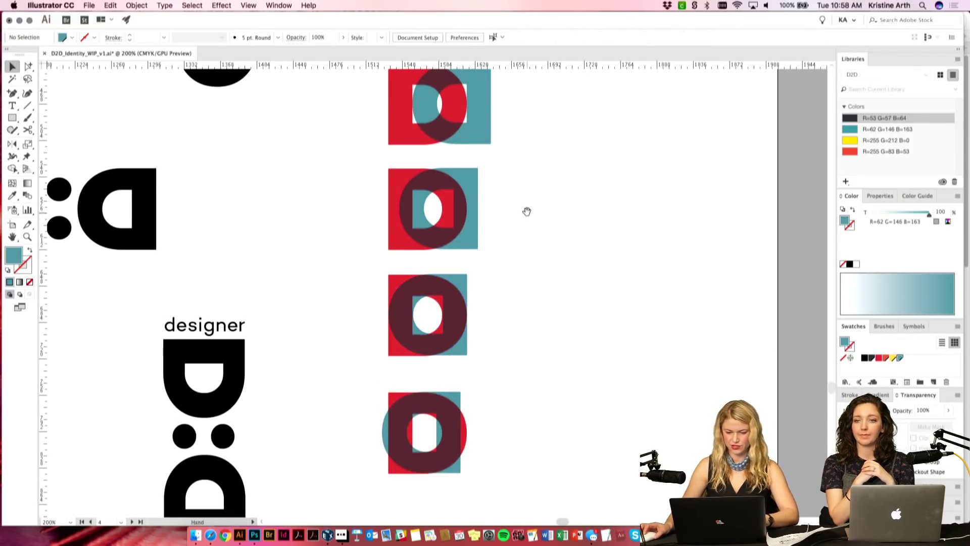
scroll(527, 211, up, 2)
scroll(526, 202, up, 2)
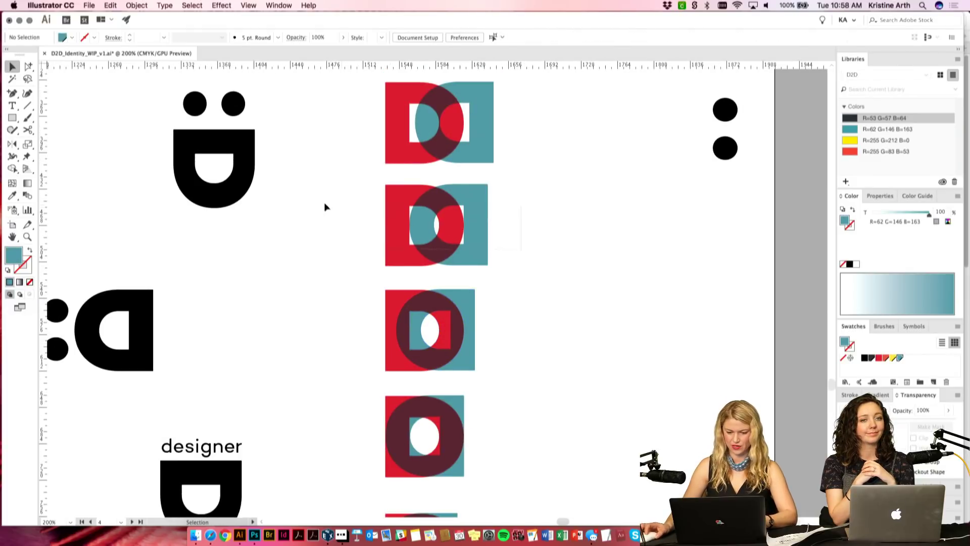
scroll(524, 166, up, 2)
Step: Group the red and teal Ds within each of the three upper pairs
click(387, 187)
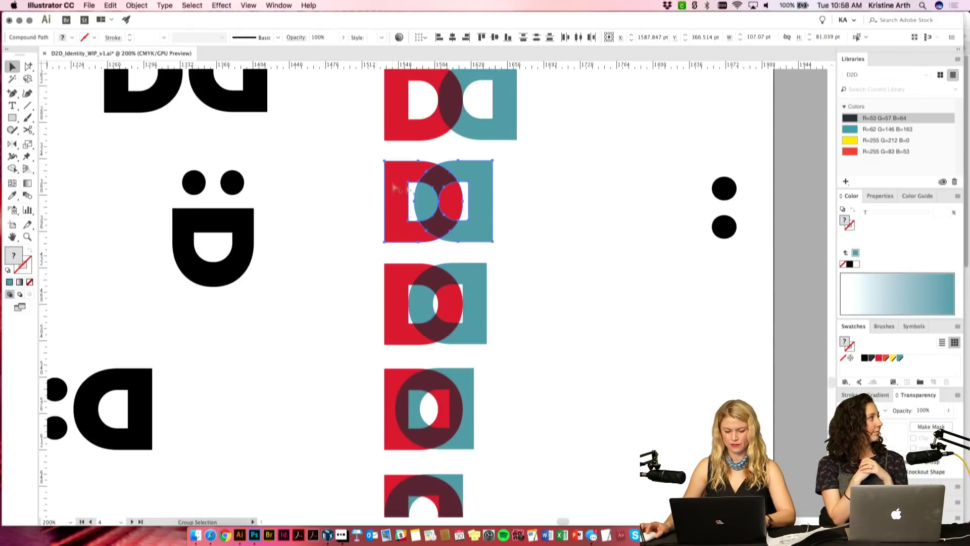
click(539, 178)
scroll(505, 179, up, 2)
click(444, 181)
click(562, 188)
scroll(562, 188, up, 2)
click(405, 167)
click(621, 230)
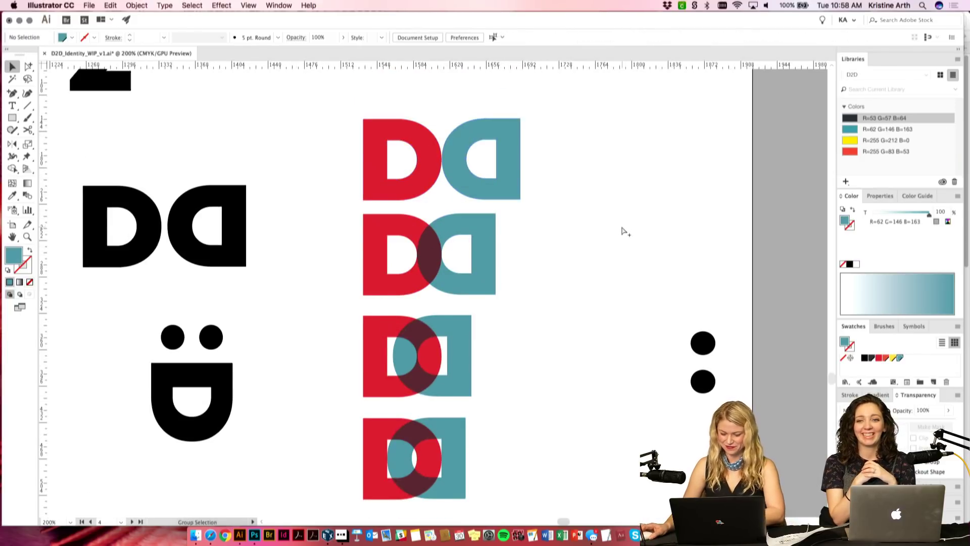
Step: Align all seven DD groups on a common vertical centre line and distribute their vertical centres evenly
key(super+minus)
key(super+minus)
scroll(494, 329, down, 2)
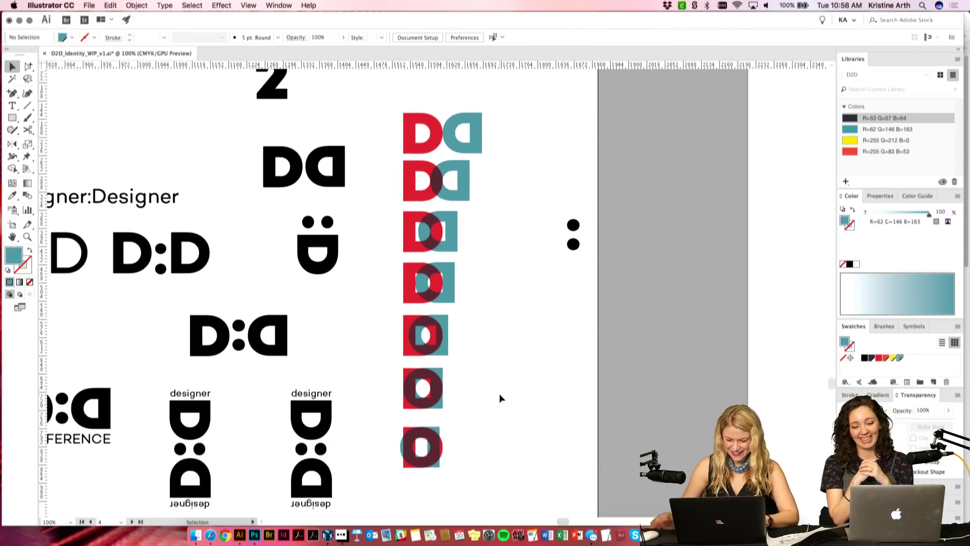
key(super+minus)
drag(471, 438, 409, 157)
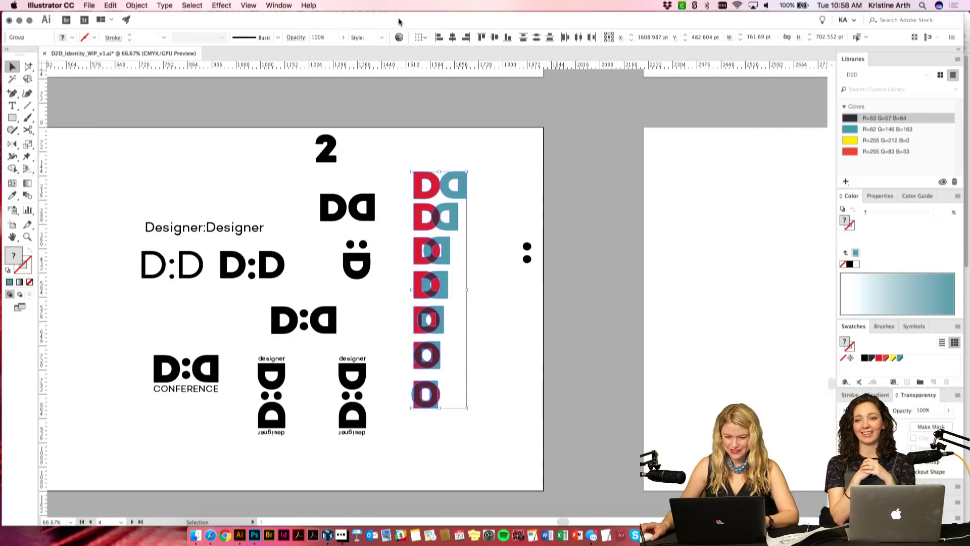
click(453, 37)
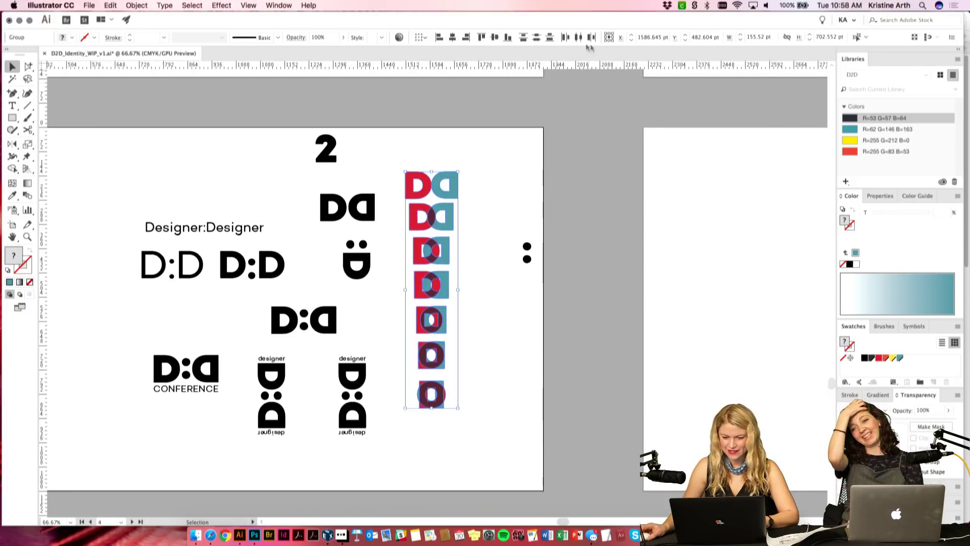
click(537, 39)
Step: Move the column of seven DD groups up and right, near the artboard's upper edge
scroll(501, 238, up, 1)
drag(435, 240, 462, 205)
click(510, 192)
Step: Tighten the column by shifting the six lower DD groups up progressively, leaving small gaps beneath the top pair
key(super+plus)
scroll(510, 196, up, 1)
scroll(511, 196, right, 1)
drag(455, 422, 452, 407)
shift+click(453, 374)
shift+click(453, 324)
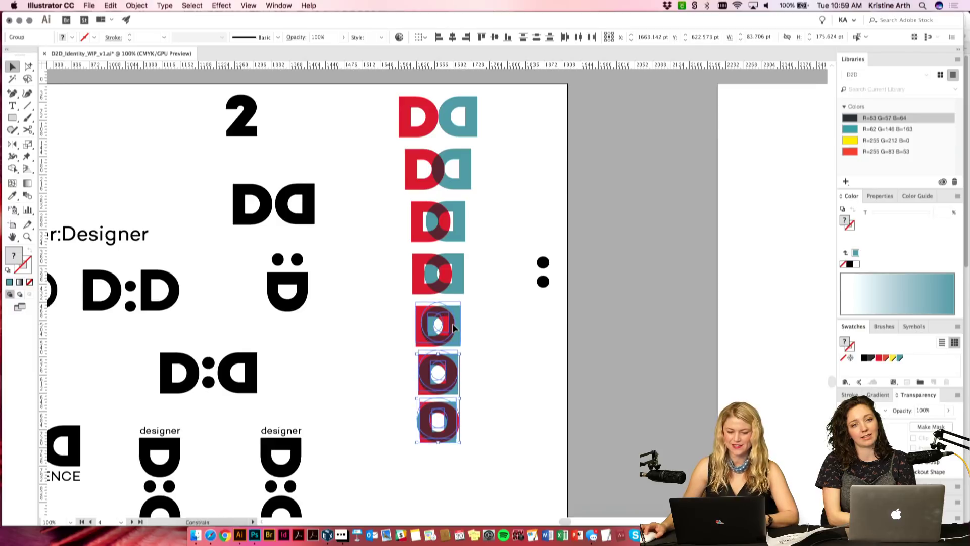
drag(453, 324, 452, 318)
shift+click(451, 273)
shift+click(453, 240)
drag(451, 233, 450, 228)
shift+click(464, 188)
drag(464, 189, 464, 183)
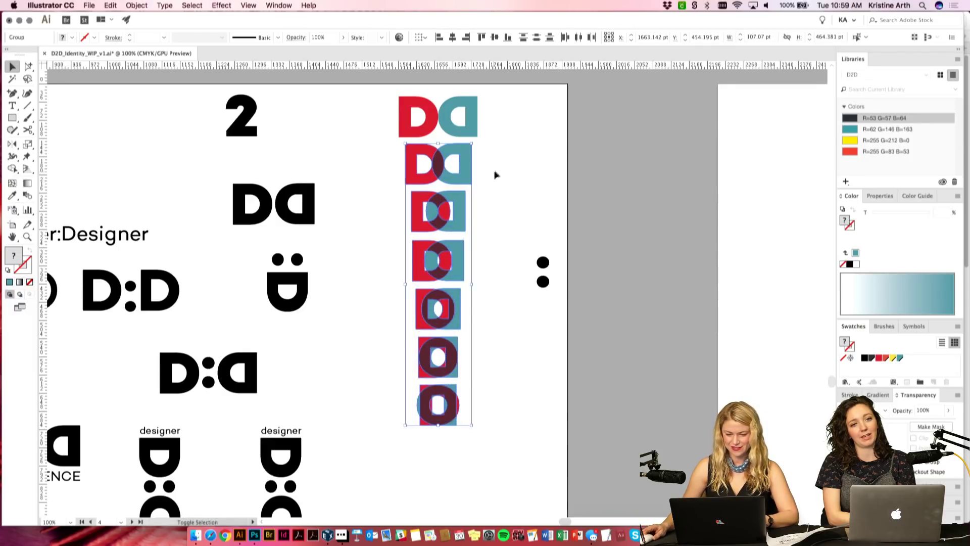
click(494, 177)
Step: Redistribute the vertical centres of all seven DD groups evenly within the tightened column
drag(481, 442, 400, 126)
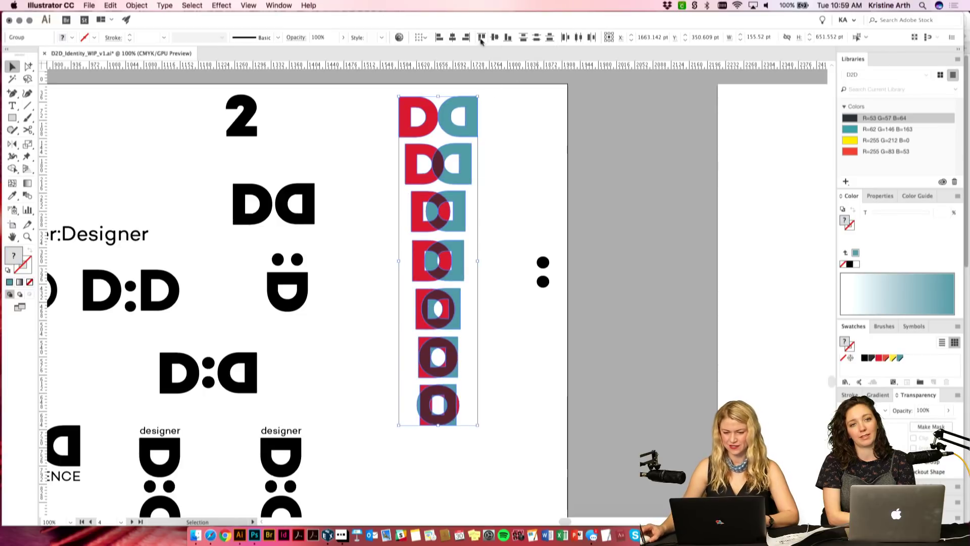
click(537, 39)
click(532, 173)
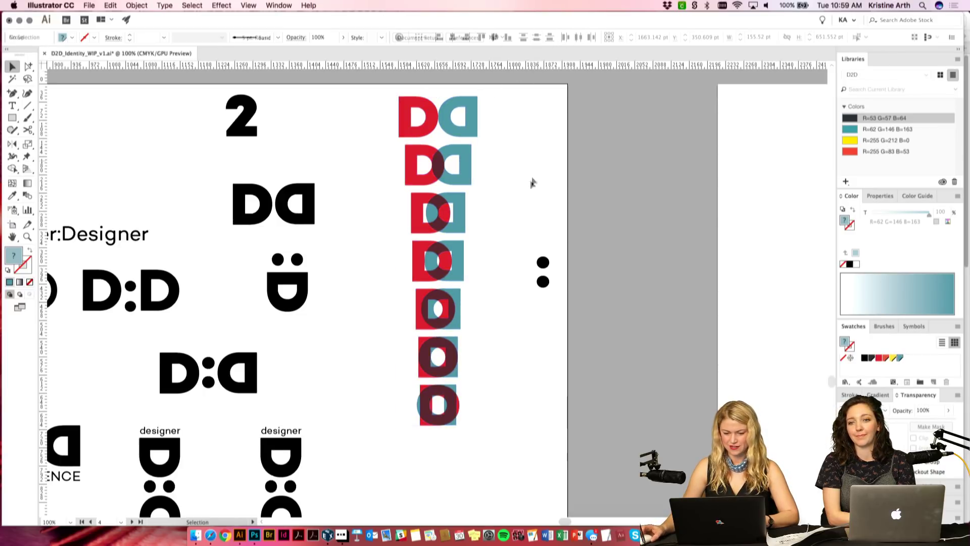
Step: Scale the whole column of seven DD groups down to about 91 pt wide and 380 pt tall
key(super+minus)
click(442, 374)
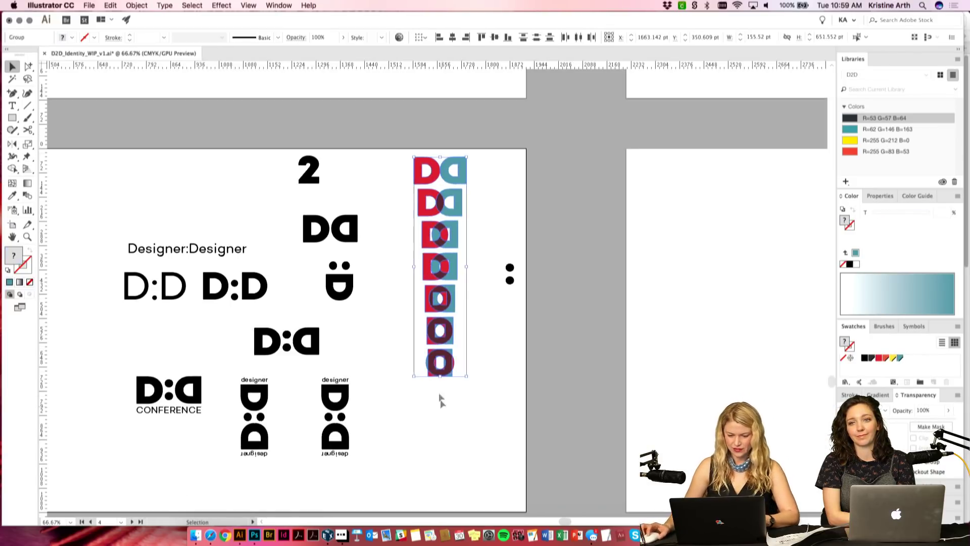
click(520, 211)
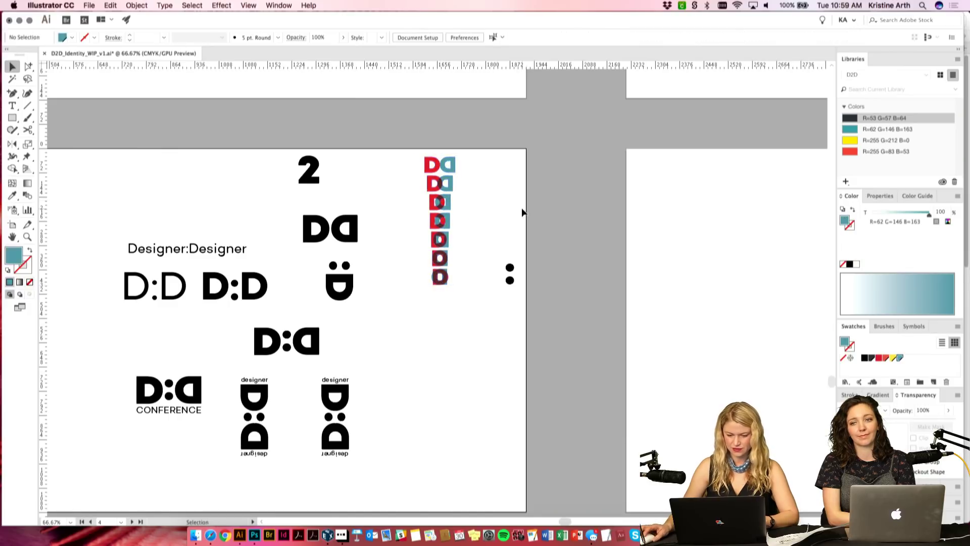
Step: Duplicate the scaled column of seven DD groups straight down, directly beneath the original
key(super+equal)
key(super+equal)
scroll(505, 384, down, 2)
click(432, 159)
scroll(432, 159, down, 2)
drag(432, 159, 432, 458)
scroll(481, 310, down, 3)
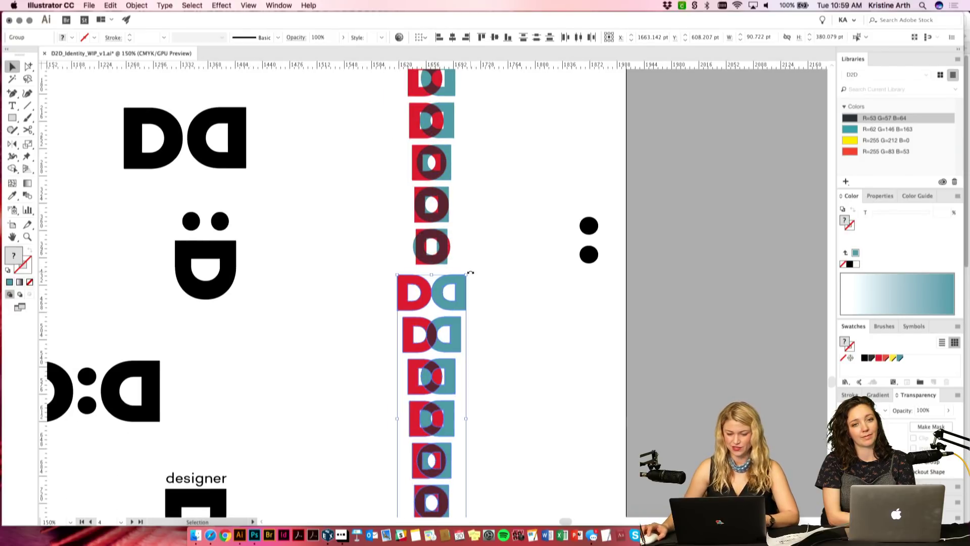
Step: Reflect the duplicated column upside down so its order runs from fully overlapped to fully separated
click(16, 146)
scroll(433, 303, down, 2)
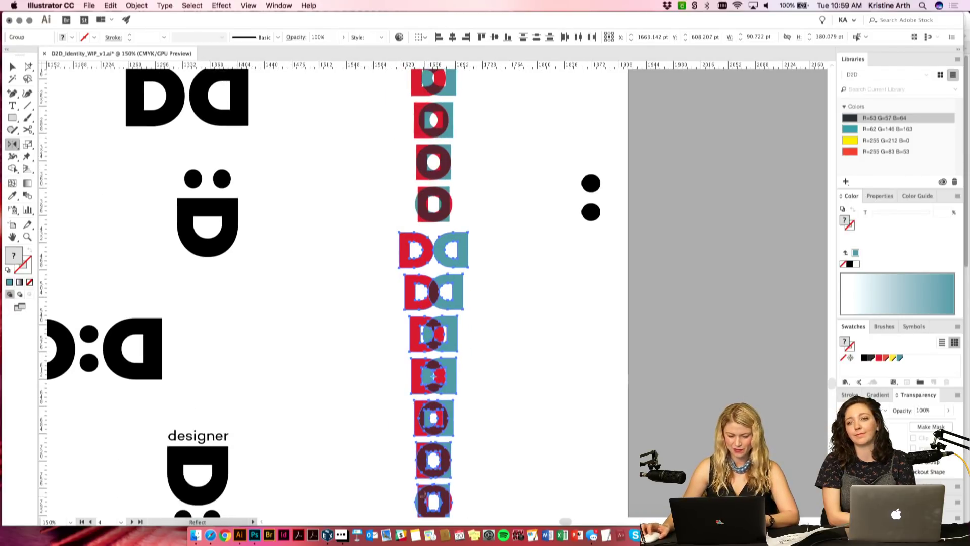
drag(426, 226, 494, 290)
key(v)
click(488, 287)
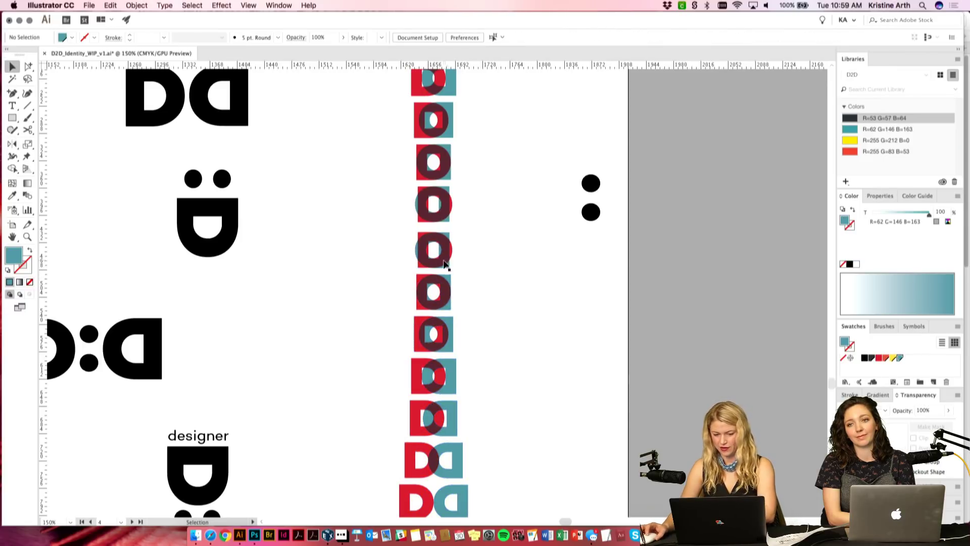
Step: Remove the repeated fully overlapped group from the flipped copy and move the six remaining groups up to continue the column's even spacing
key(super+minus)
key(super+minus)
drag(421, 293, 450, 278)
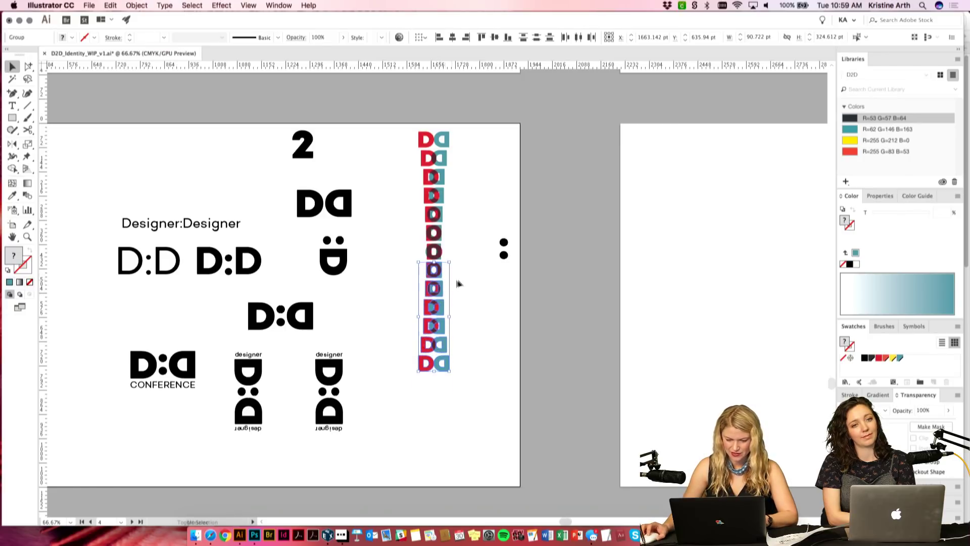
shift+click(439, 138)
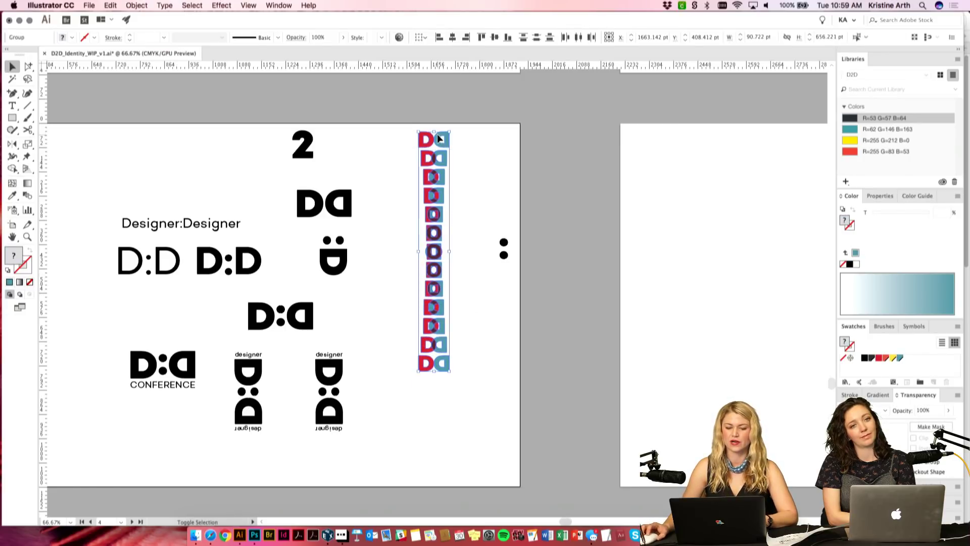
click(490, 191)
Step: Examine the overlap variations in the mirrored DD column up close
key(super+plus)
scroll(519, 194, up, 3)
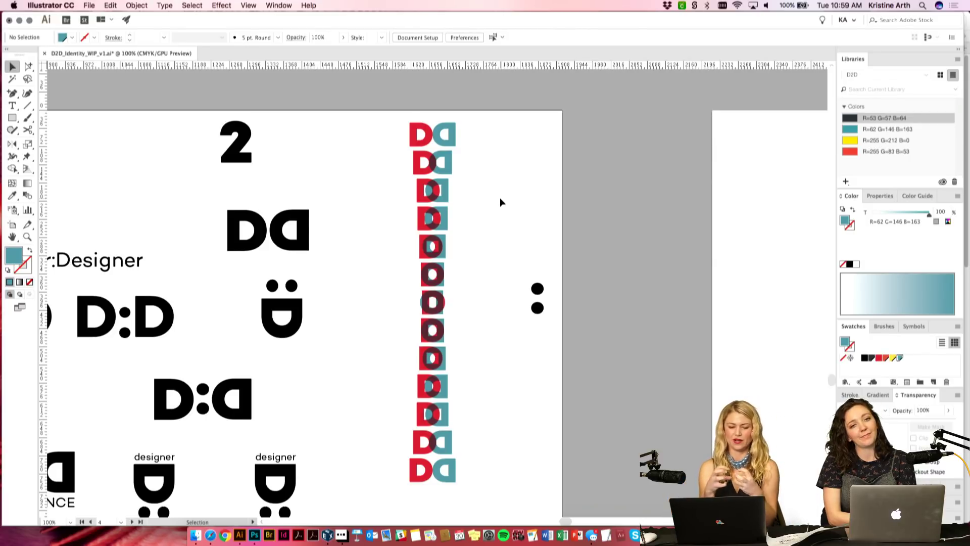
scroll(513, 273, up, 2)
drag(513, 274, 539, 249)
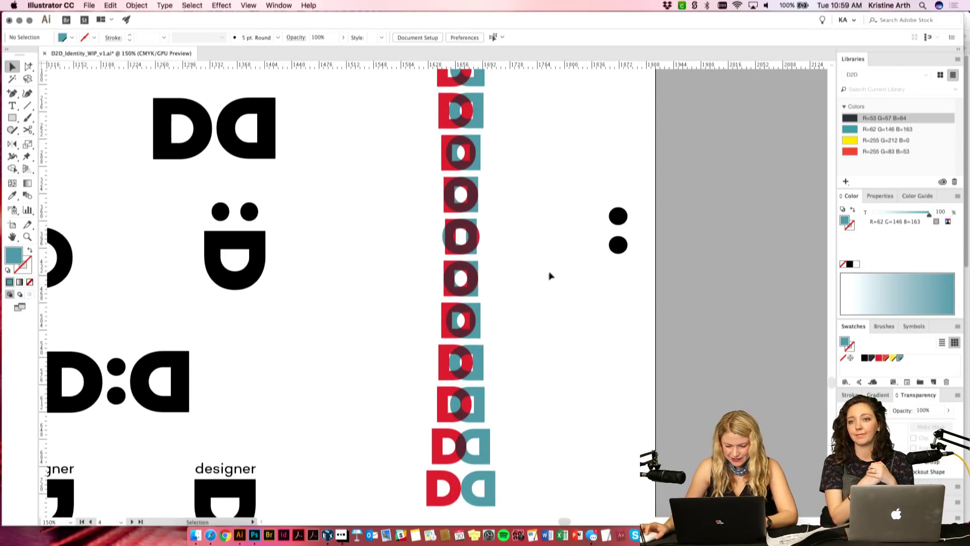
scroll(559, 333, down, 2)
click(476, 406)
click(459, 363)
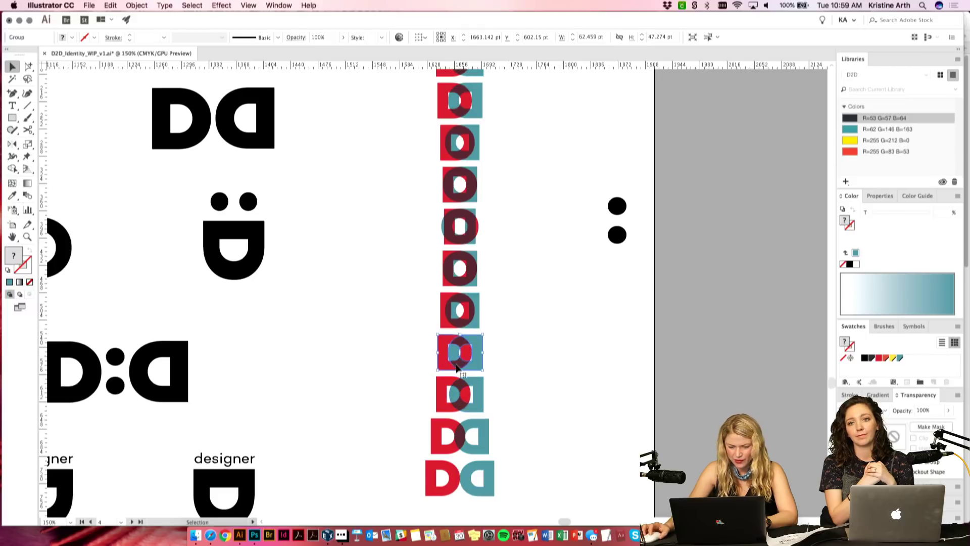
click(503, 361)
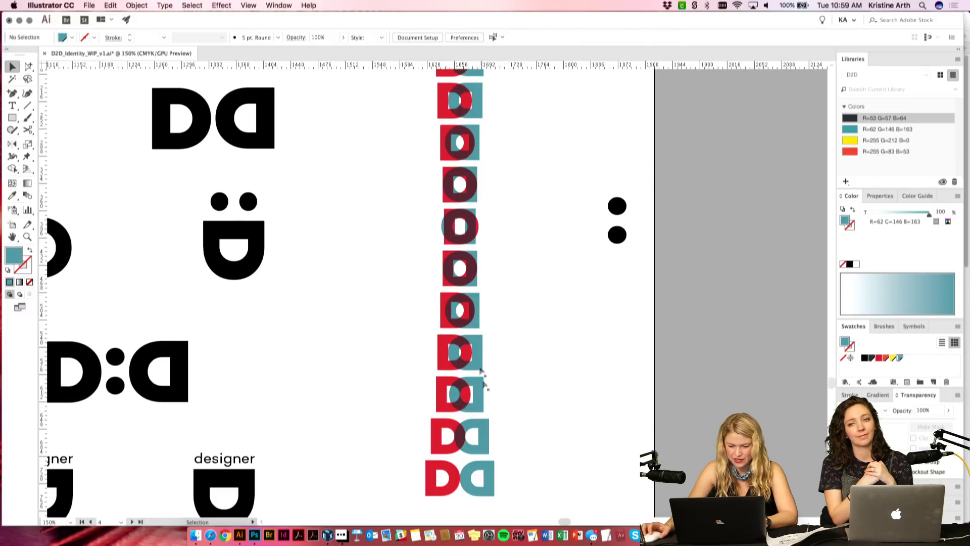
scroll(599, 391, up, 3)
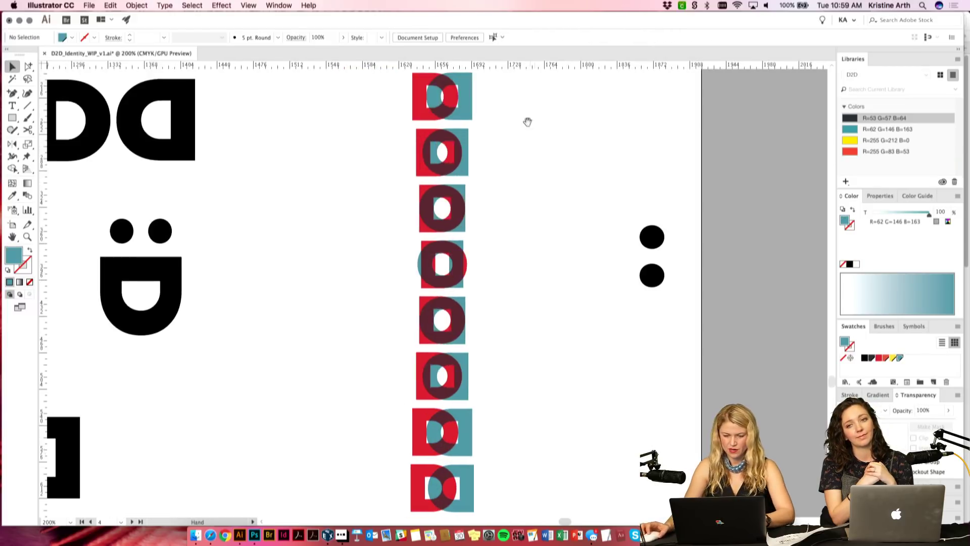
Step: Duplicate the second, third and fourth DD groups into the empty space beside the column
click(413, 174)
drag(413, 174, 587, 174)
click(591, 363)
drag(607, 345, 533, 358)
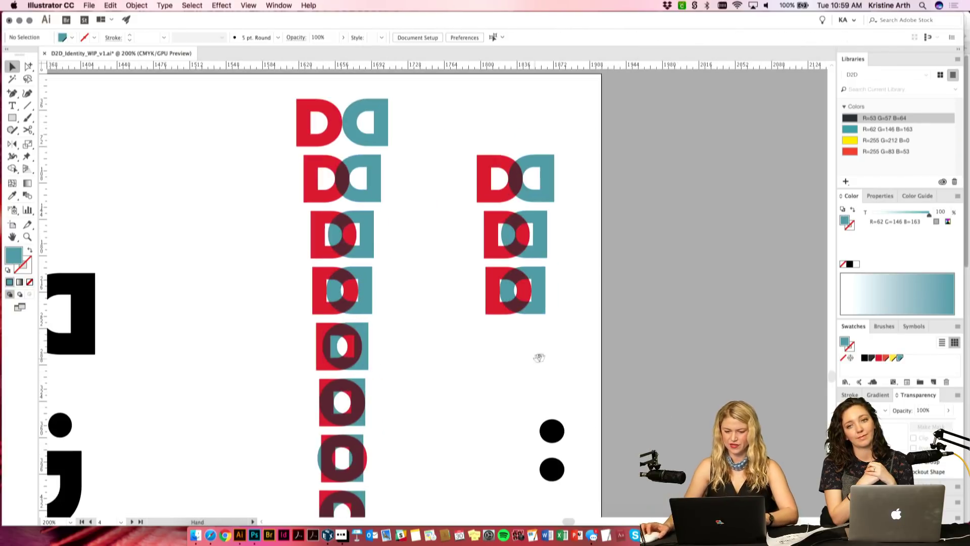
scroll(556, 359, up, 2)
drag(555, 292, 542, 261)
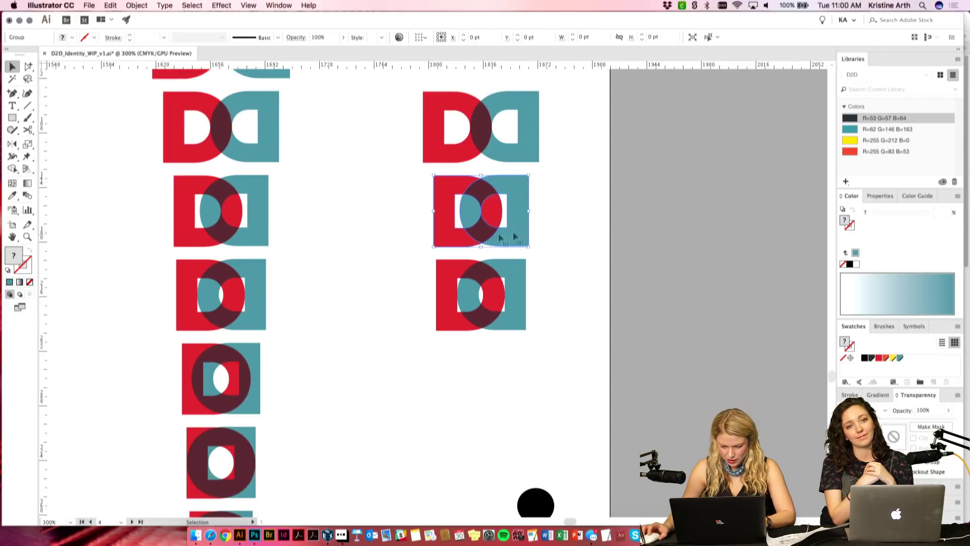
click(493, 239)
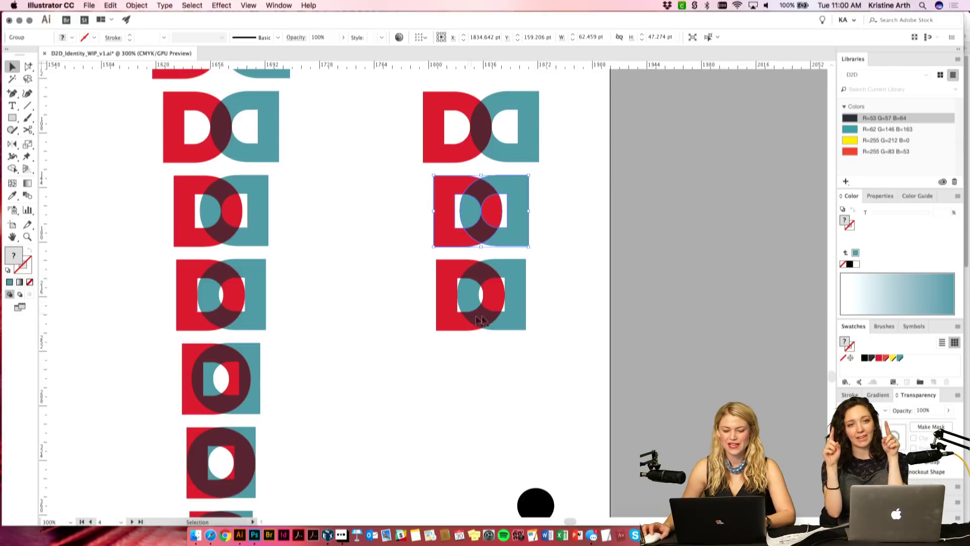
click(550, 273)
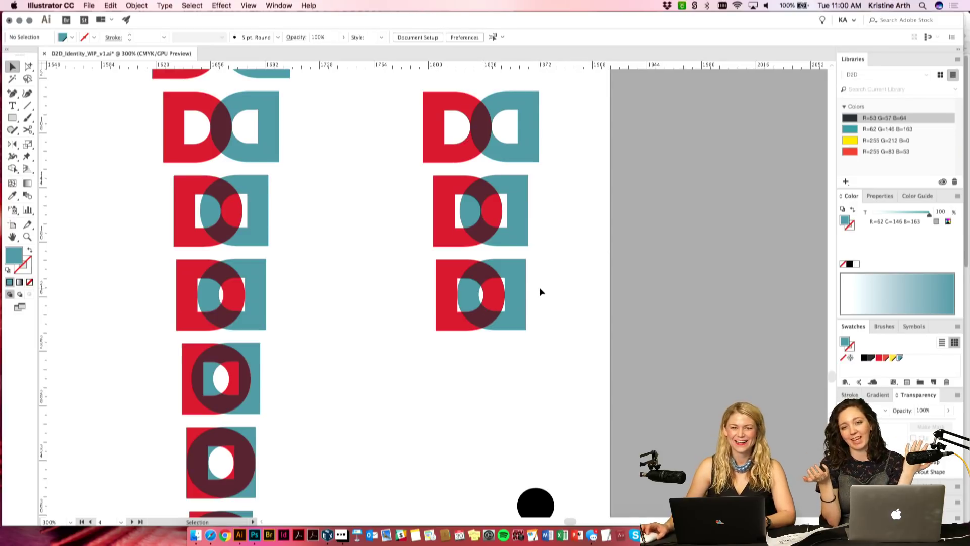
scroll(556, 276, up, 1)
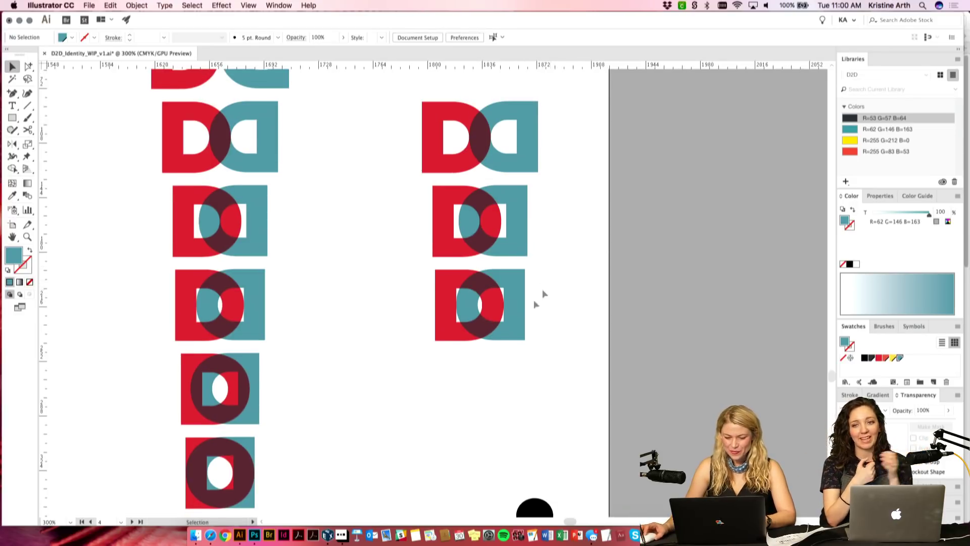
drag(556, 342, 567, 274)
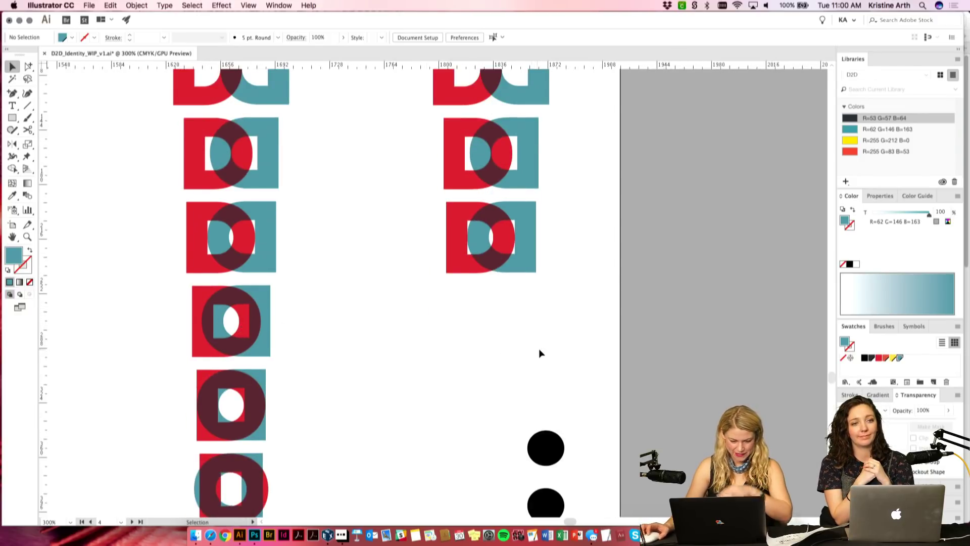
Step: Duplicate the column's fifth DD group across to sit beneath the three copied variations
drag(226, 348, 485, 344)
key(super+minus)
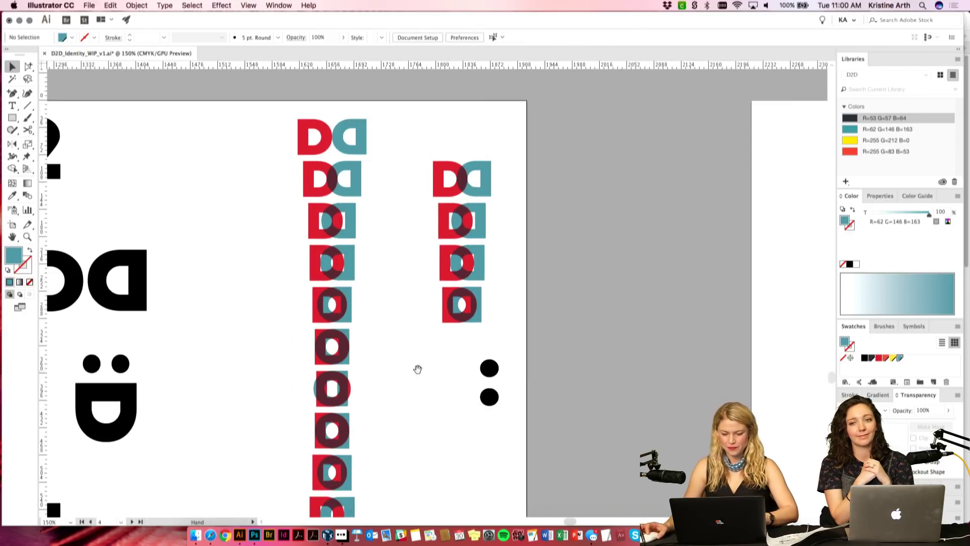
drag(417, 370, 432, 384)
key(super+minus)
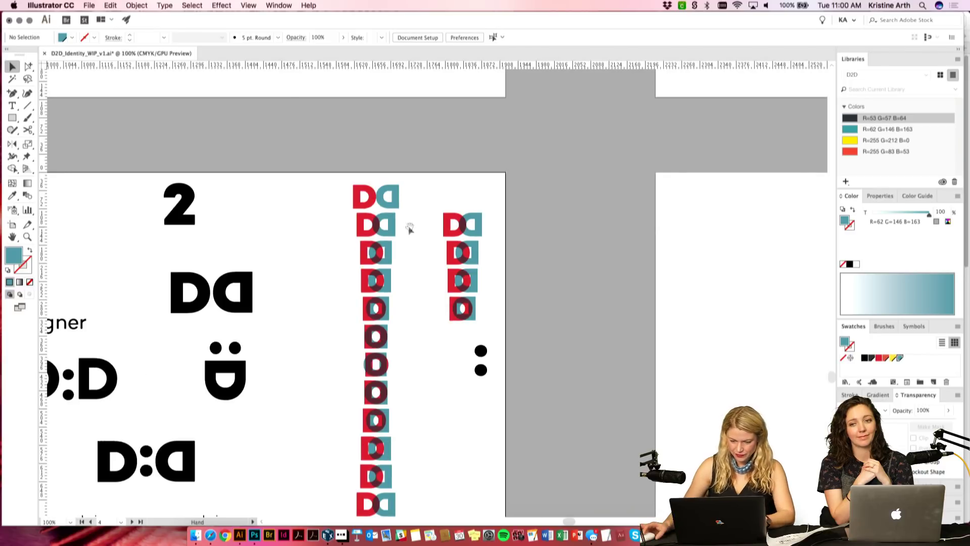
Step: Remove the three upper DD copies and enlarge the remaining copy of the fifth group beside the column
key(super+z)
key(super+z)
key(super+z)
click(462, 311)
drag(463, 296, 447, 310)
click(492, 282)
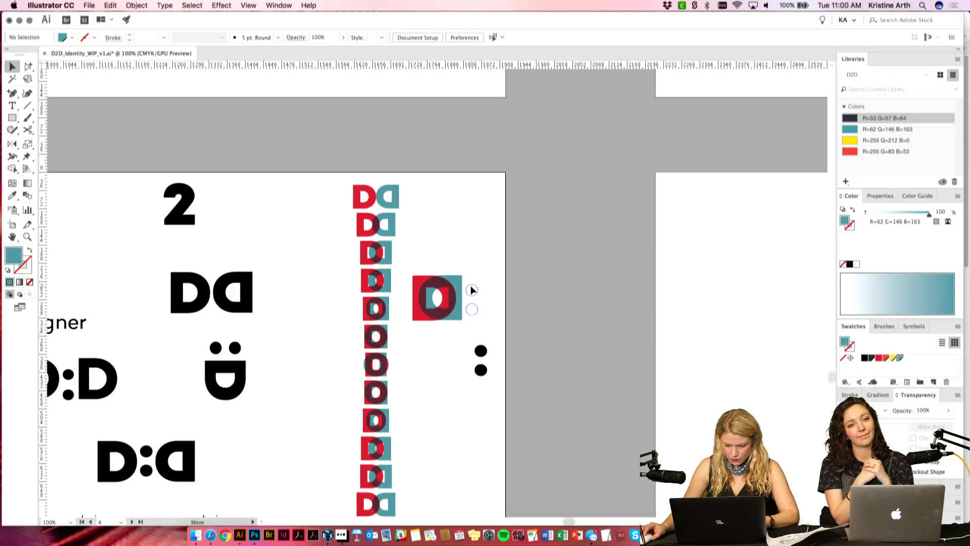
Step: Move the black colon beside the enlarged DD mark and fill it with the dark swatch R=53 G=57 B=64
drag(473, 290, 473, 291)
click(498, 263)
click(475, 308)
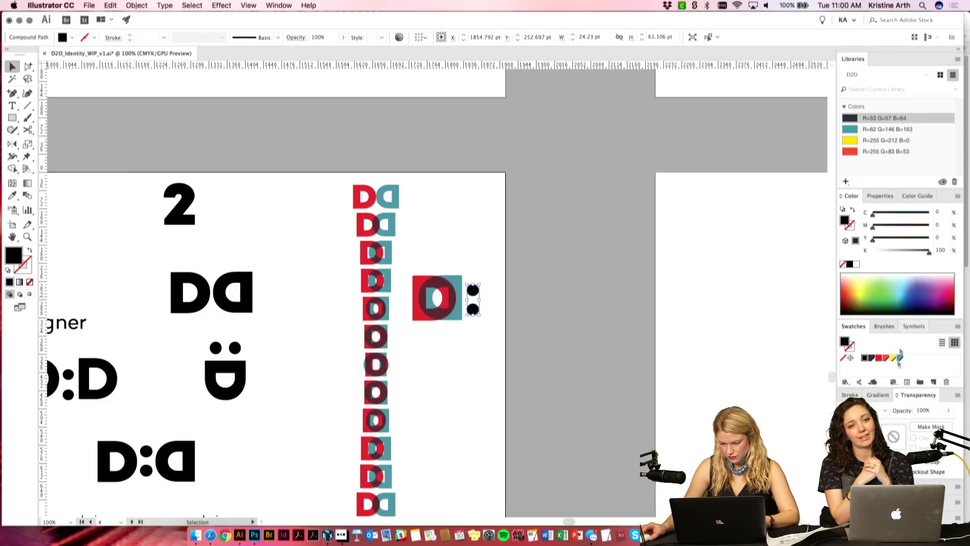
click(873, 358)
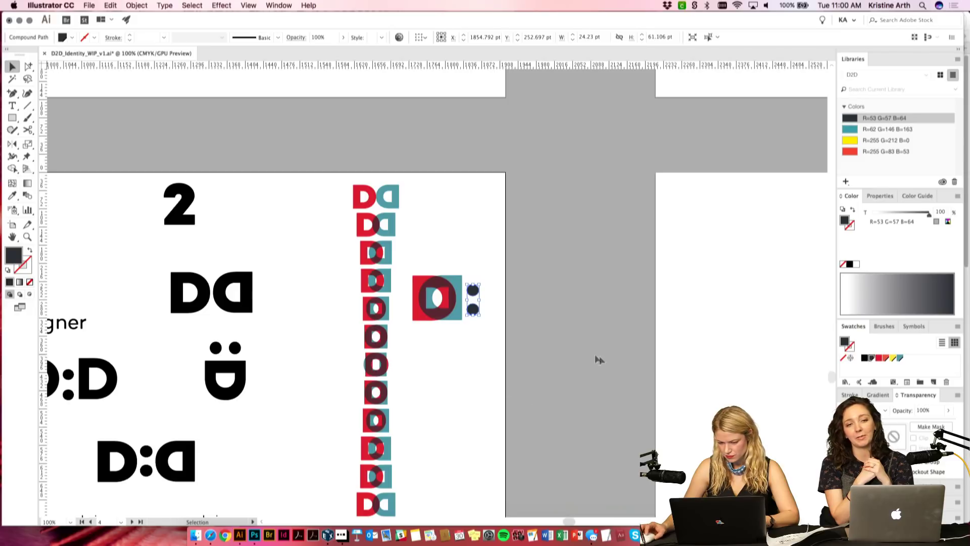
click(454, 360)
drag(466, 352, 475, 338)
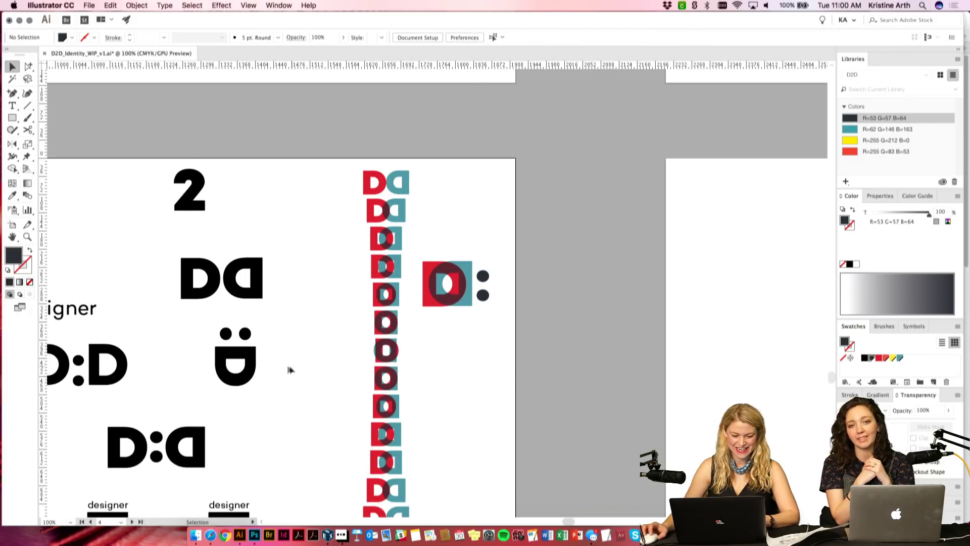
Step: Fill the colon beside the enlarged DD mark with the teal swatch R=62 G=146 B=163
scroll(291, 370, left, 5)
click(571, 272)
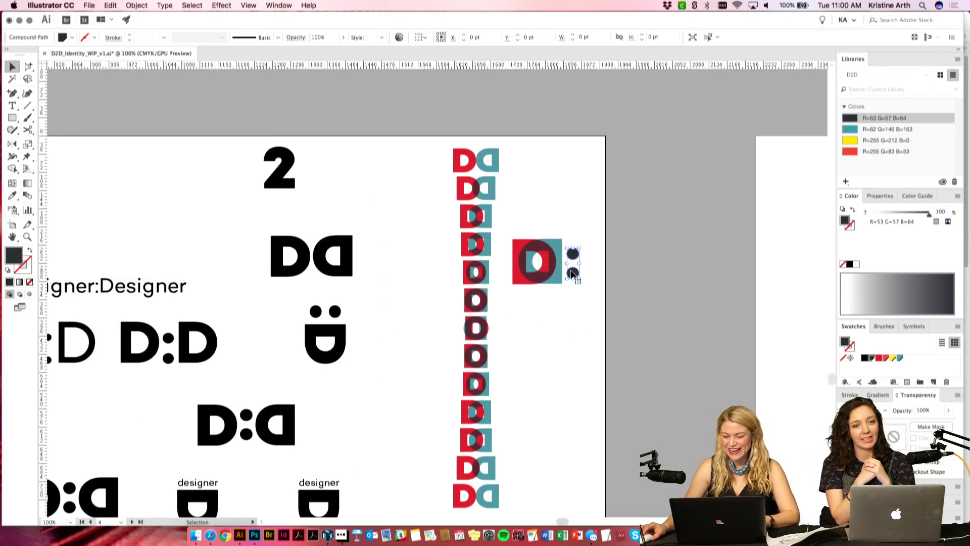
click(900, 358)
click(515, 327)
Step: Align the vertical centres of the enlarged DD mark and its teal colon
drag(580, 322, 568, 329)
drag(575, 323, 527, 254)
click(495, 37)
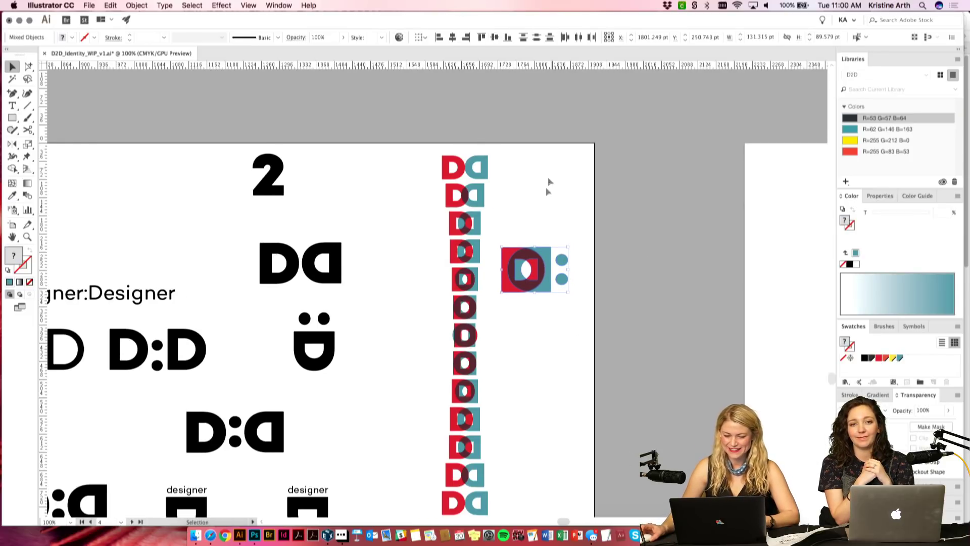
click(552, 172)
Step: Sketch a red freehand shape over the smiling D mark with the Paintbrush and place the mark beside the 2
scroll(511, 399, left, 5)
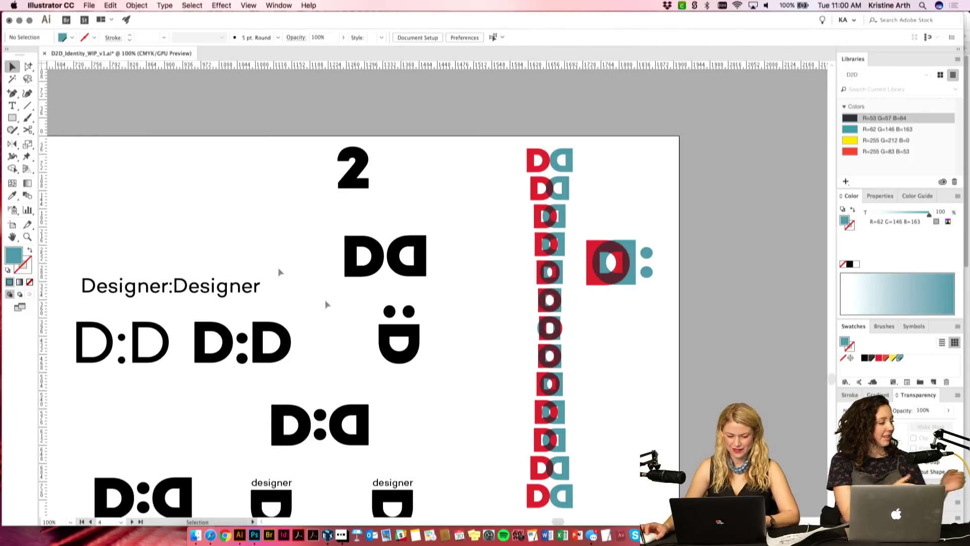
click(27, 119)
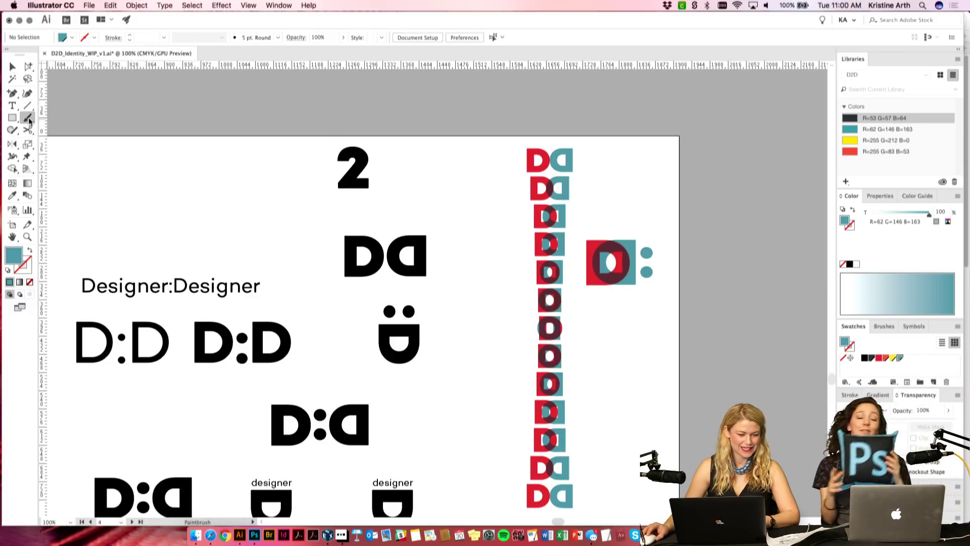
click(879, 358)
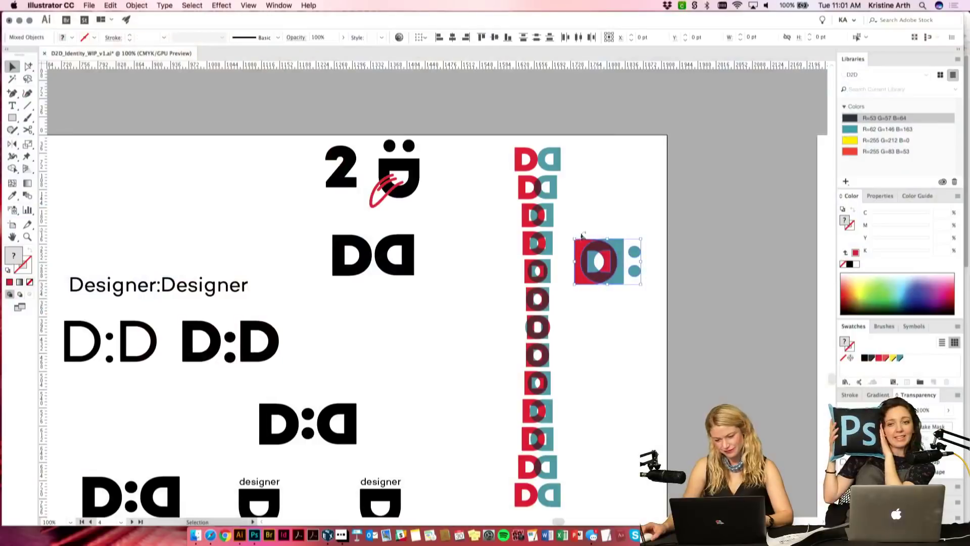
Step: Move the teal colon horizontally away from the enlarged DD mark, onto the pasteboard beyond the artboard
click(640, 198)
drag(636, 253, 708, 254)
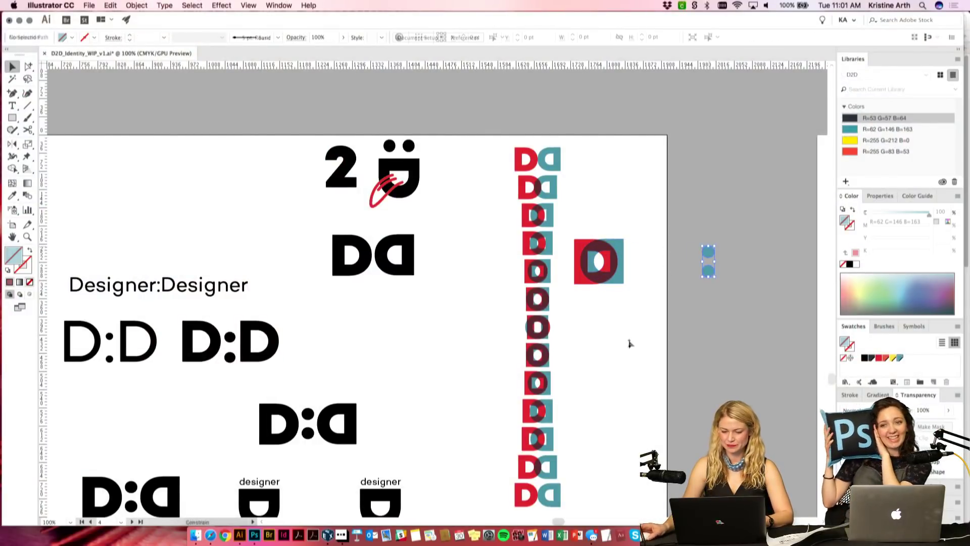
click(639, 336)
Step: Duplicate the Designer:Designer text into the space beneath the black DD mark and change the copy to #D:DConf
drag(609, 348, 605, 314)
drag(195, 251, 431, 286)
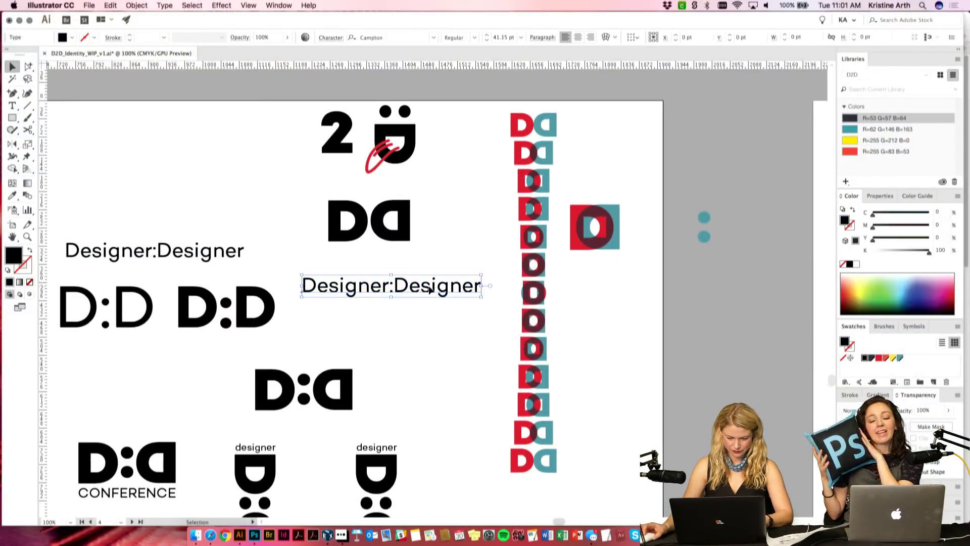
double_click(328, 283)
drag(317, 284, 551, 298)
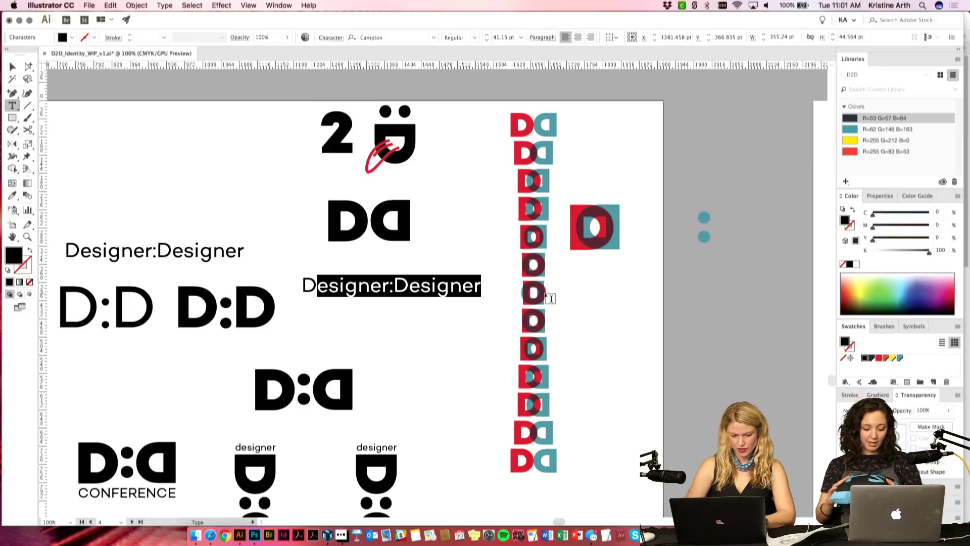
text(:DConf)
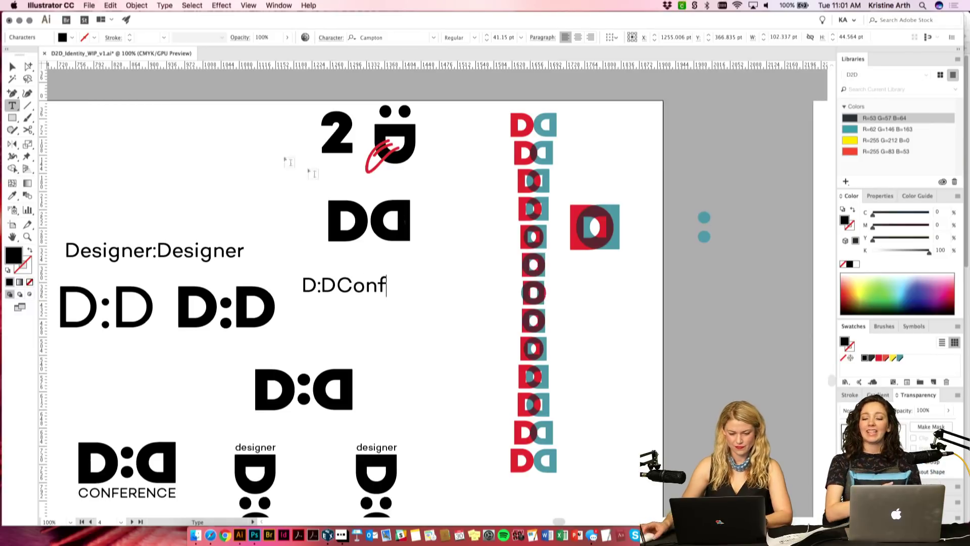
click(303, 285)
text(#)
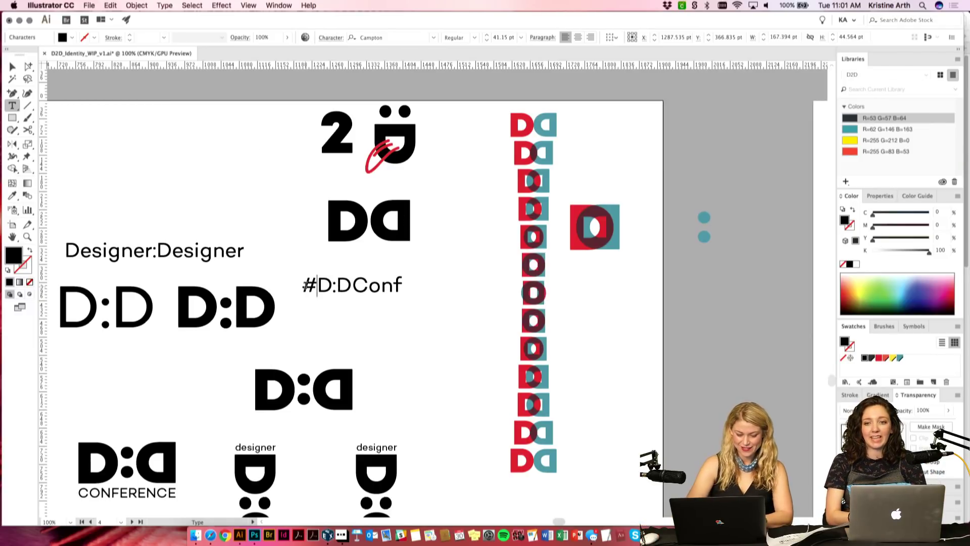
click(12, 66)
click(174, 157)
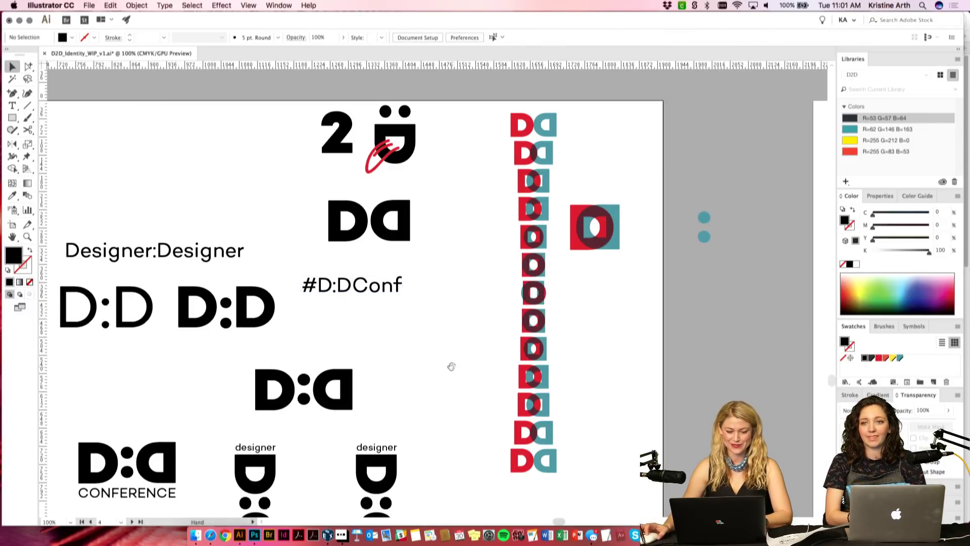
Step: Move the #D:DConf hashtag above the Designer:Designer text and change its copy to #D2DConf
scroll(451, 364, right, 1)
drag(351, 288, 159, 185)
scroll(354, 303, down, 2)
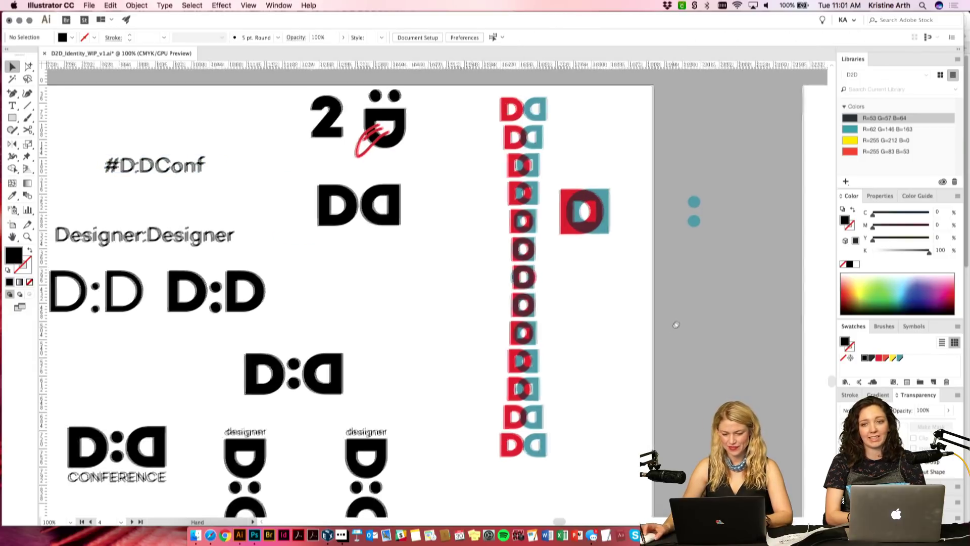
double_click(139, 164)
key(shift+Left)
text(2)
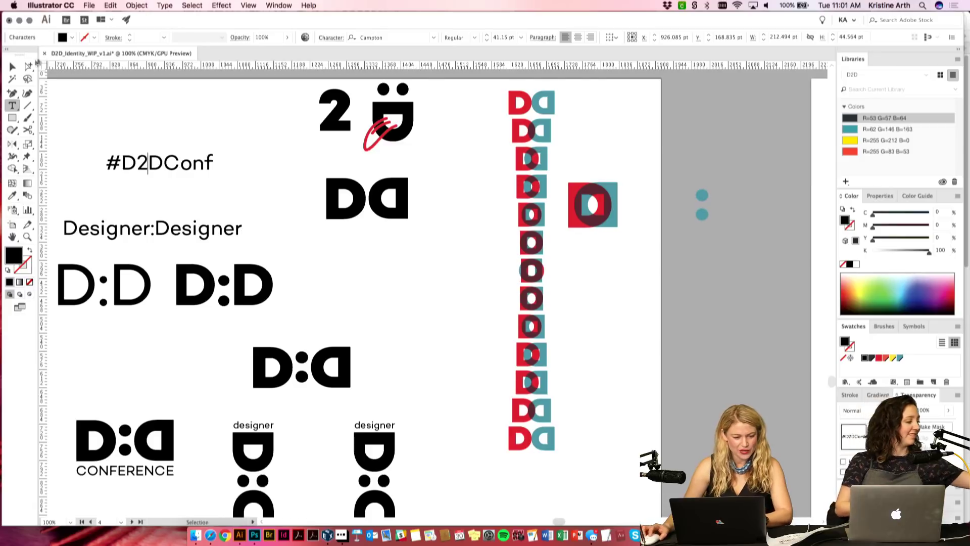
Step: Move the #D2DConf text down, closer to the Designer:Designer line
click(14, 67)
drag(175, 178, 177, 196)
click(224, 131)
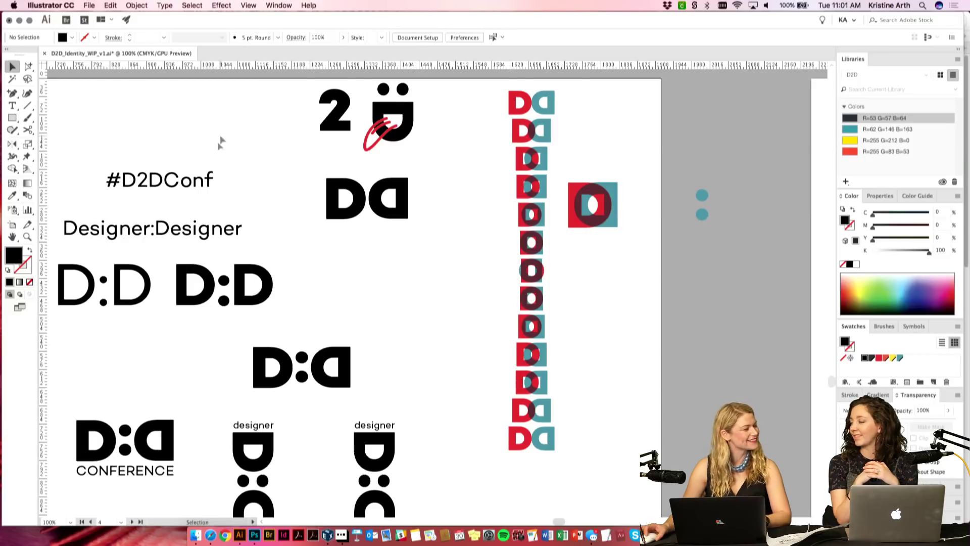
drag(271, 209, 281, 212)
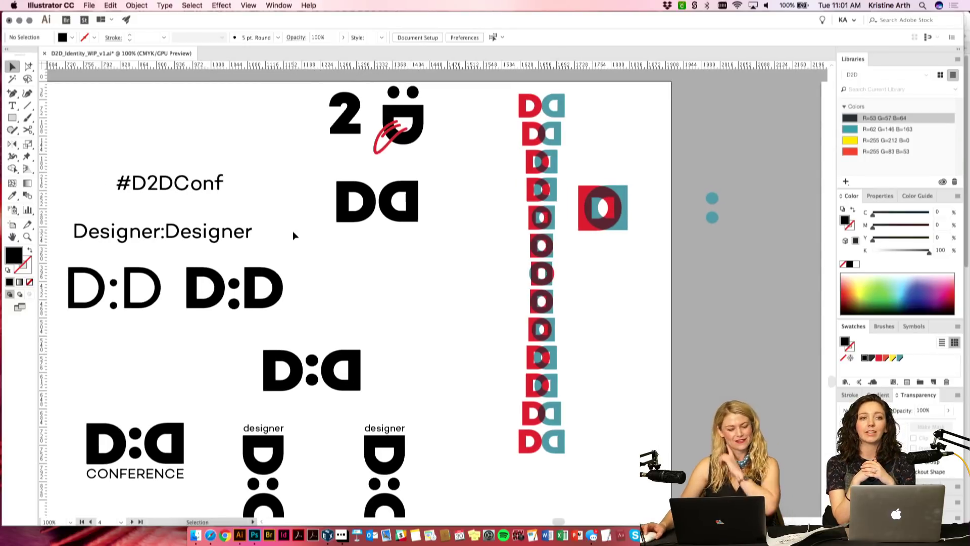
drag(617, 286, 570, 294)
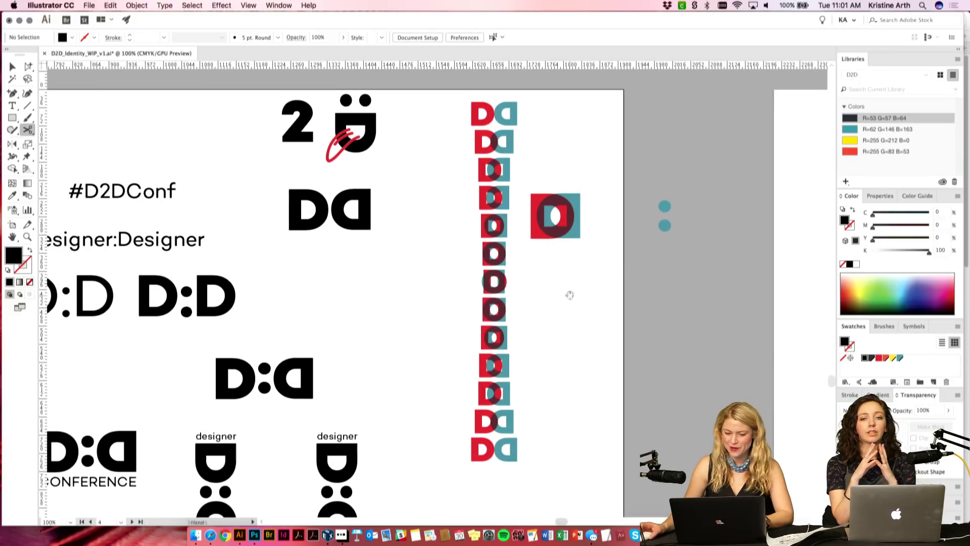
drag(548, 400, 554, 383)
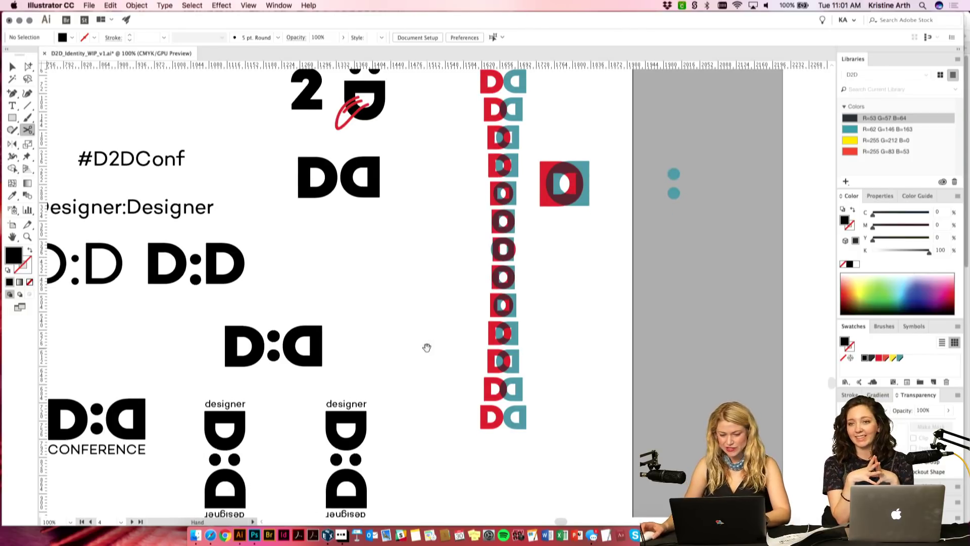
Step: Move all the black marks and text together to the left side of the artboard
scroll(427, 345, down, 1)
key(super+minus)
drag(433, 383, 555, 392)
drag(567, 463, 567, 463)
scroll(567, 462, left, 5)
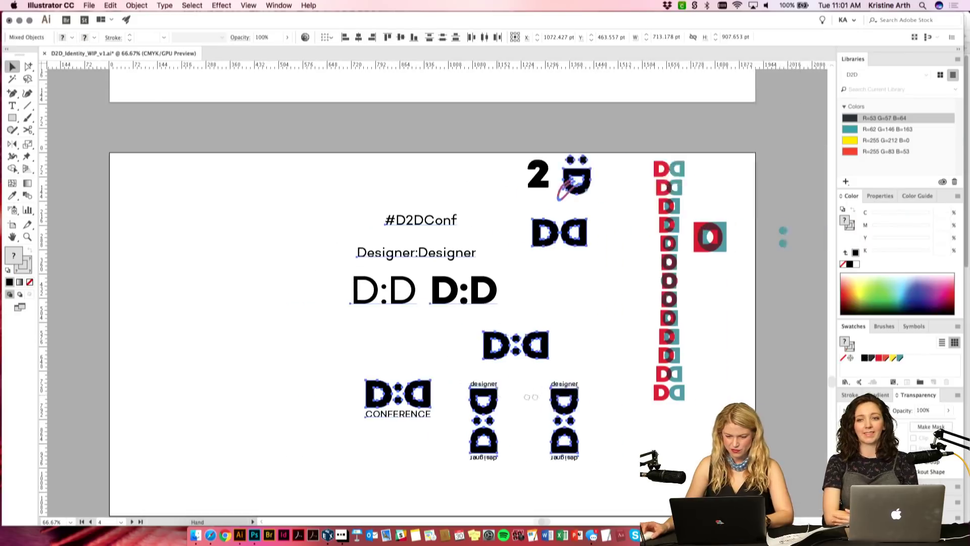
click(423, 233)
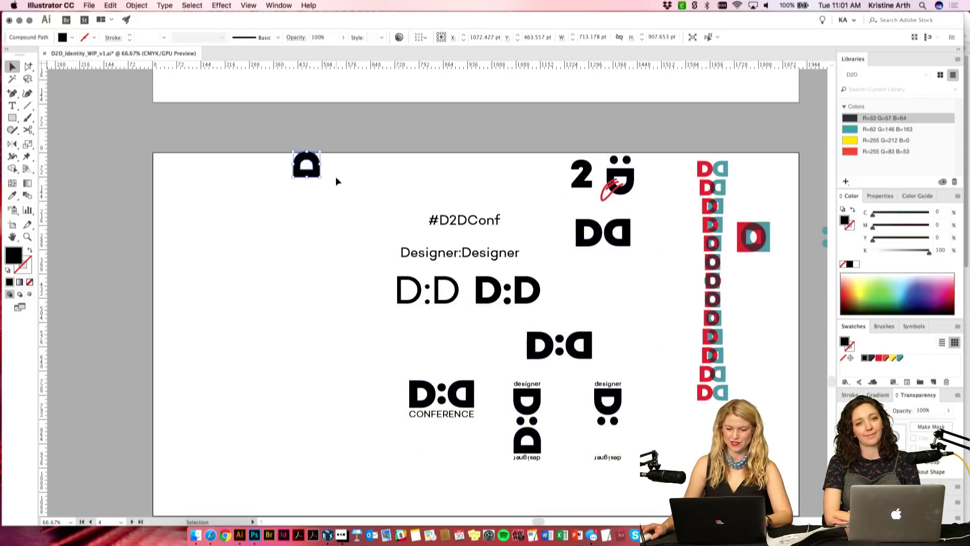
drag(633, 490, 505, 172)
drag(621, 197, 395, 214)
Step: Place the smiling D mark with its red sketch above the #D2DConf text and delete the large 2
click(314, 169)
click(342, 187)
drag(343, 187, 160, 173)
click(169, 182)
key(Delete)
scroll(341, 216, down, 2)
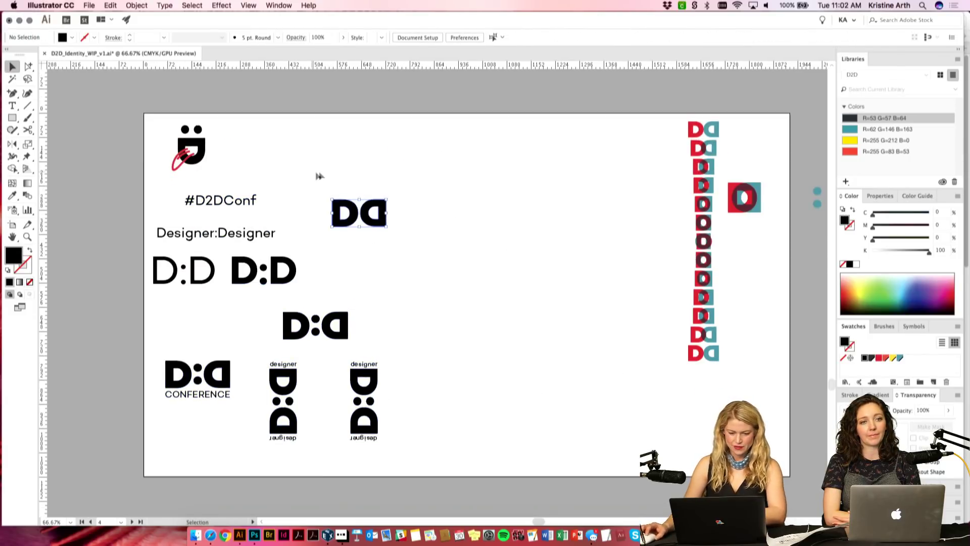
Step: Delete the black DD mark and move the right-hand stacked designer mark up into its place
click(356, 225)
key(Delete)
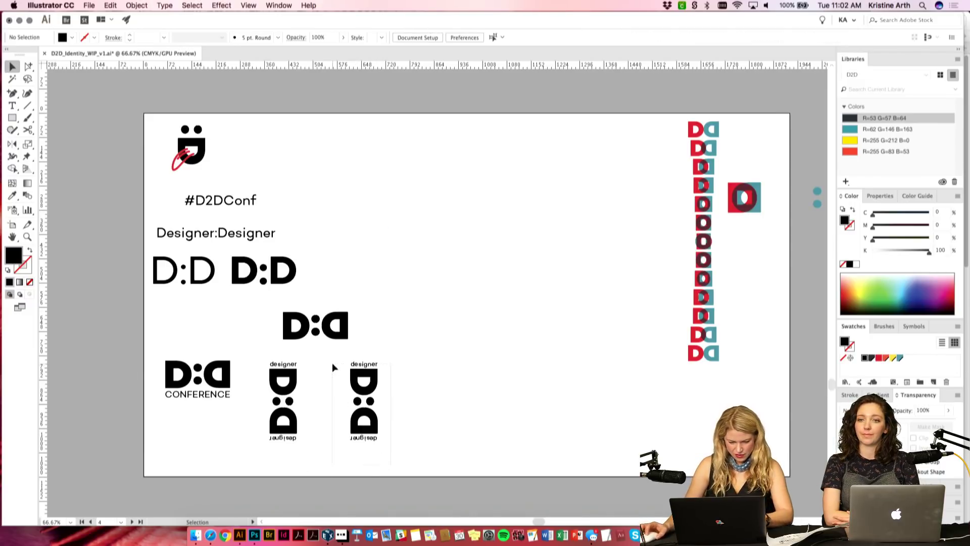
click(364, 373)
drag(365, 373, 373, 156)
click(456, 351)
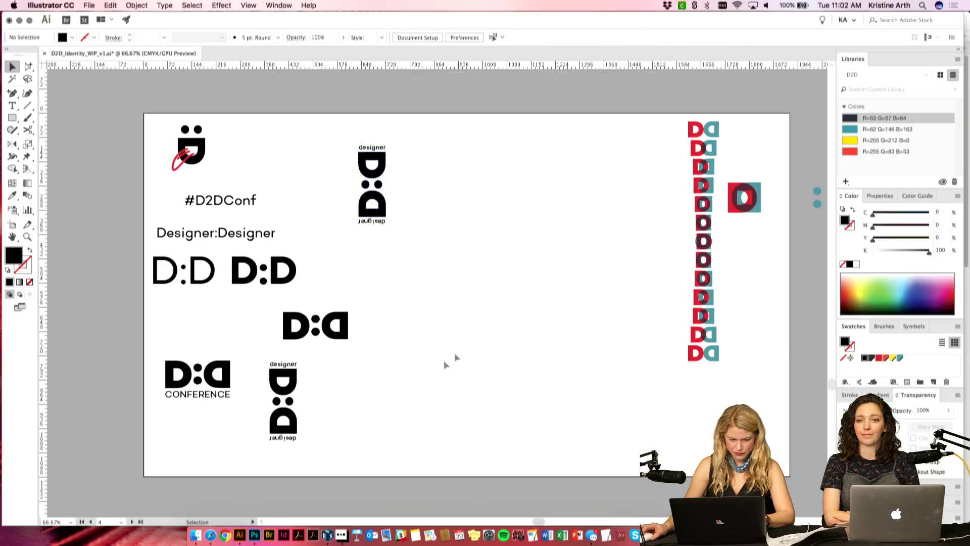
Step: Stack the mirrored D:D mark and its CONFERENCE version under the D:D text and remove the spare stacked designer mark
drag(307, 320, 175, 304)
click(314, 292)
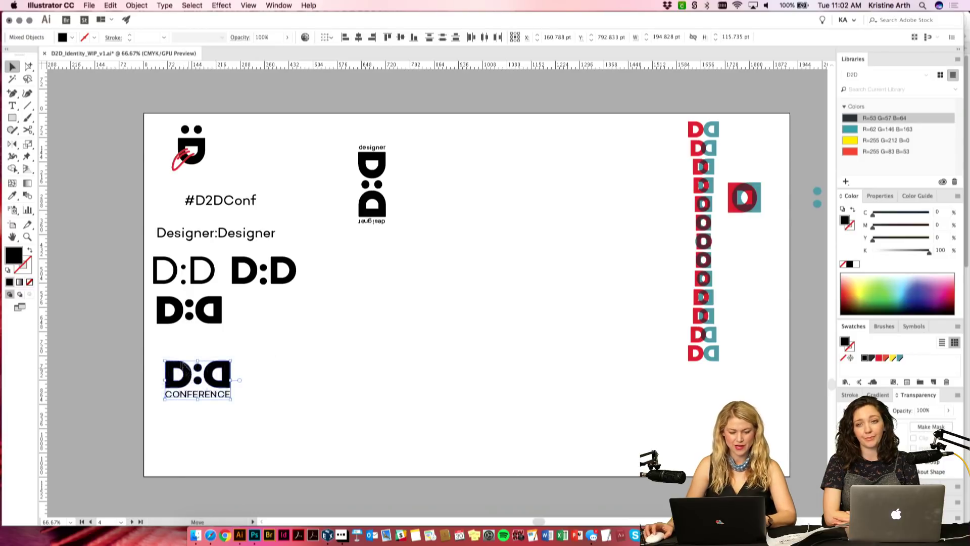
drag(192, 371, 183, 346)
click(366, 337)
scroll(462, 320, up, 1)
scroll(462, 320, right, 1)
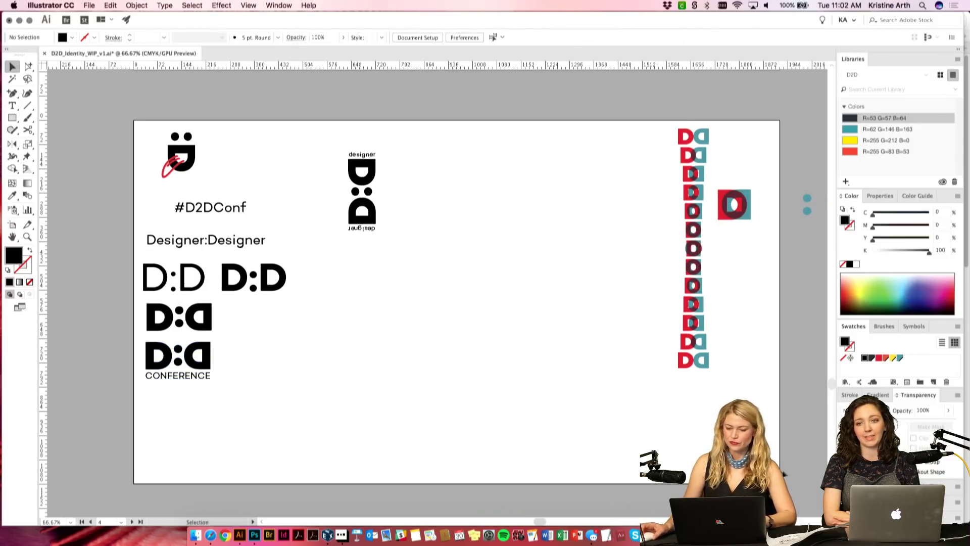
Step: Move the enlarged overlapping DD mark and the red and teal DD column beside the stacked designer mark, enlarged mark on top
drag(734, 204, 458, 179)
drag(695, 138, 459, 231)
click(473, 188)
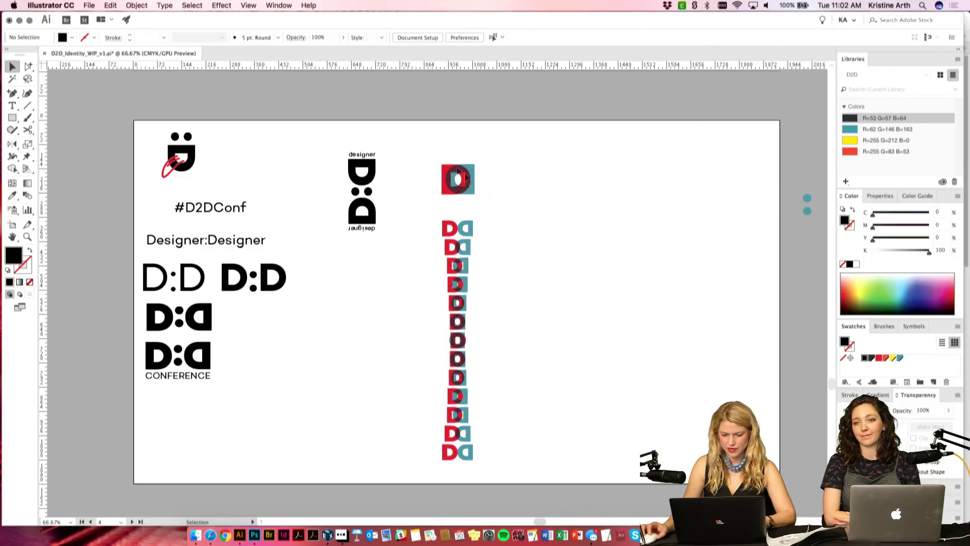
Step: Fill the enlarged overlapping DD mark with the library color R=53 G=57 B=64
key(super+8)
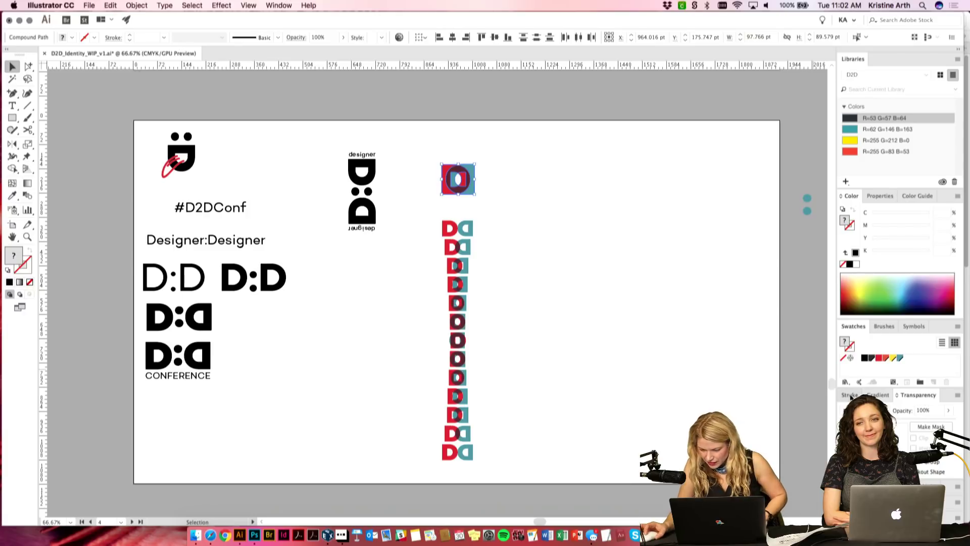
click(854, 311)
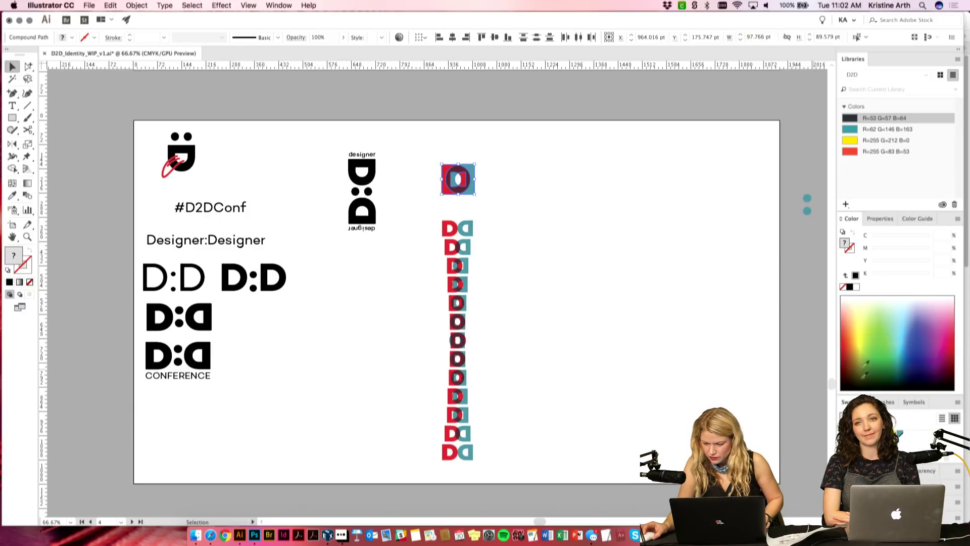
click(884, 118)
click(605, 214)
mouse_move(562, 195)
mouse_down()
mouse_move(557, 181)
mouse_move(560, 190)
mouse_up()
key(super+1)
scroll(555, 192, up, 3)
scroll(509, 199, down, 1)
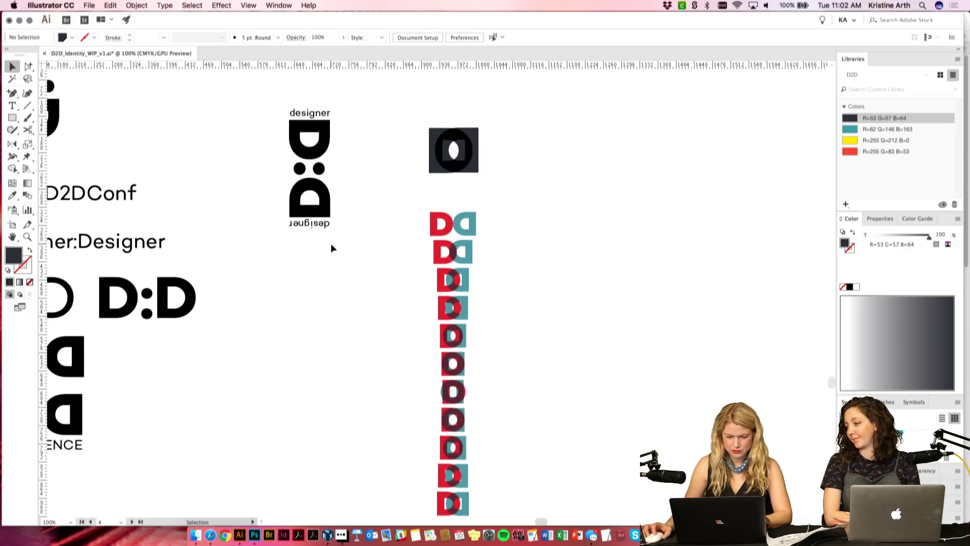
Step: Recolor the stacked designer mark and its text with the library color R=53 G=57 B=64
drag(268, 109, 318, 232)
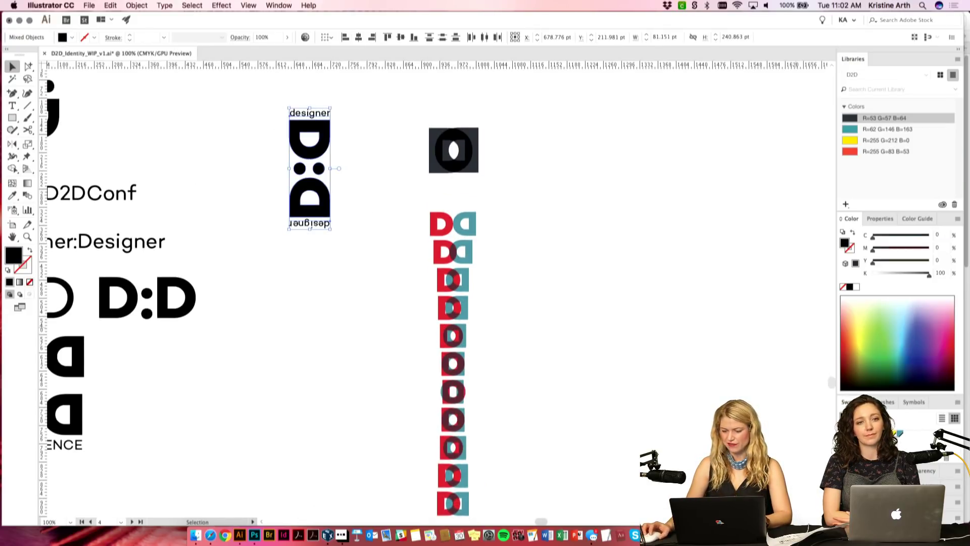
click(884, 118)
click(643, 277)
key(super+0)
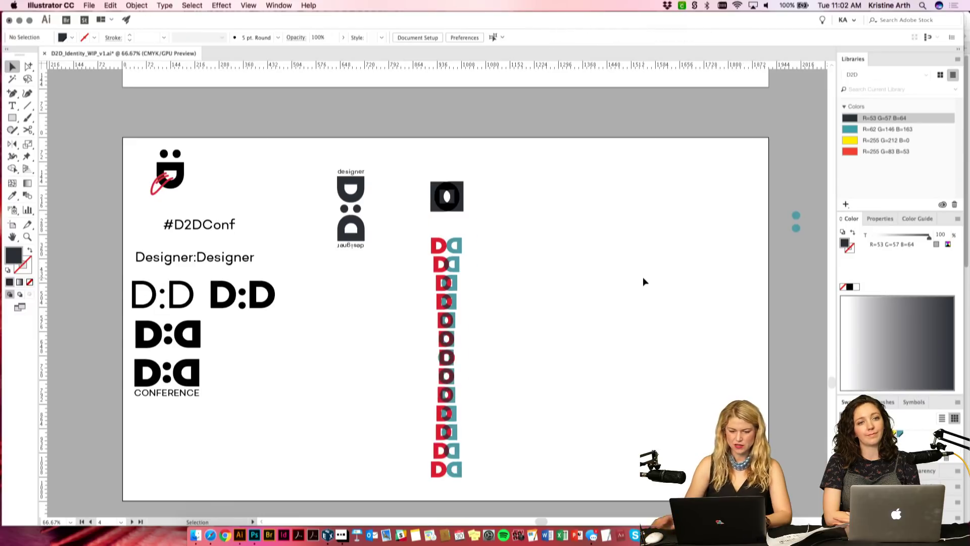
Step: Delete the teal colon from the pasteboard beside the artboard
drag(643, 278, 573, 257)
drag(741, 213, 732, 200)
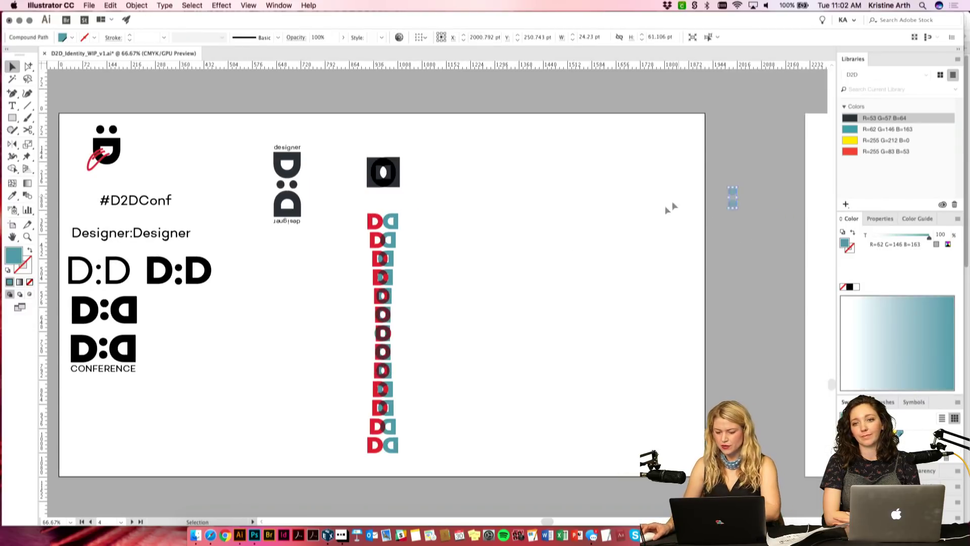
scroll(513, 229, down, 1)
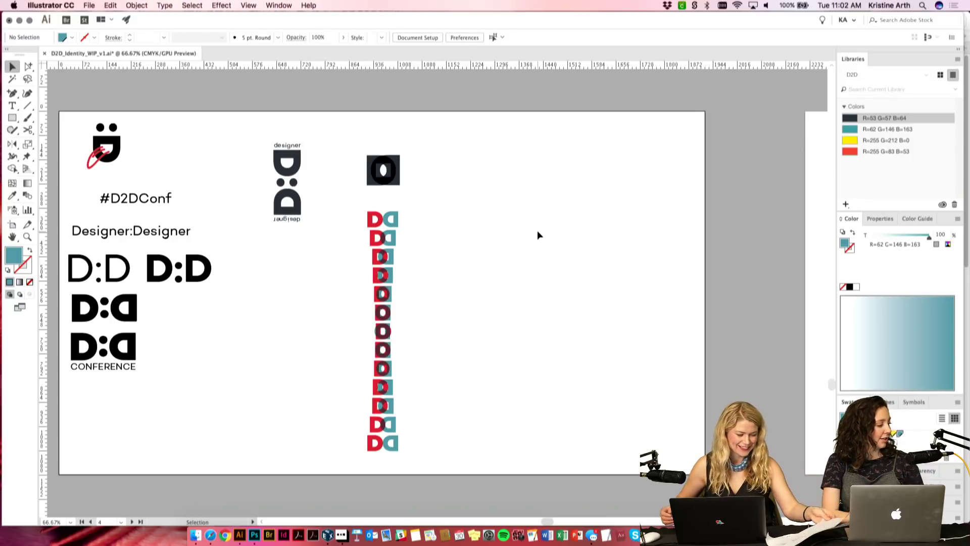
scroll(356, 241, down, 2)
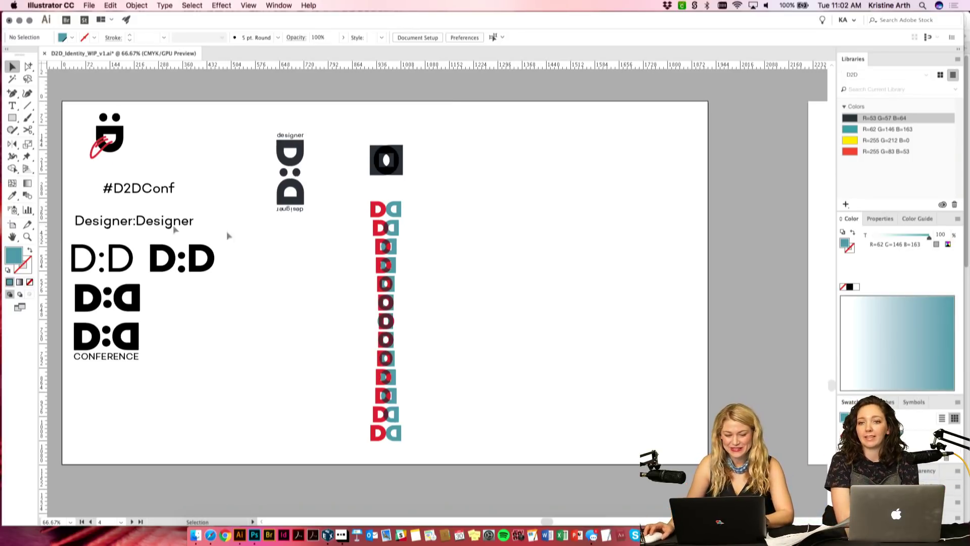
Step: Draw a circle about 108 pt wide beside the DD column with the Ellipse tool and fill it with R=53 G=57 B=64
click(13, 120)
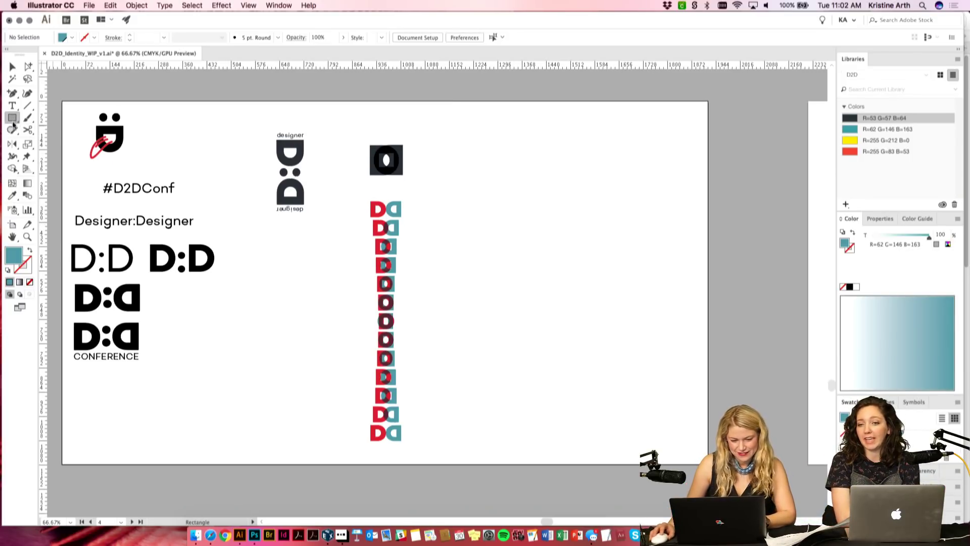
drag(10, 116, 47, 141)
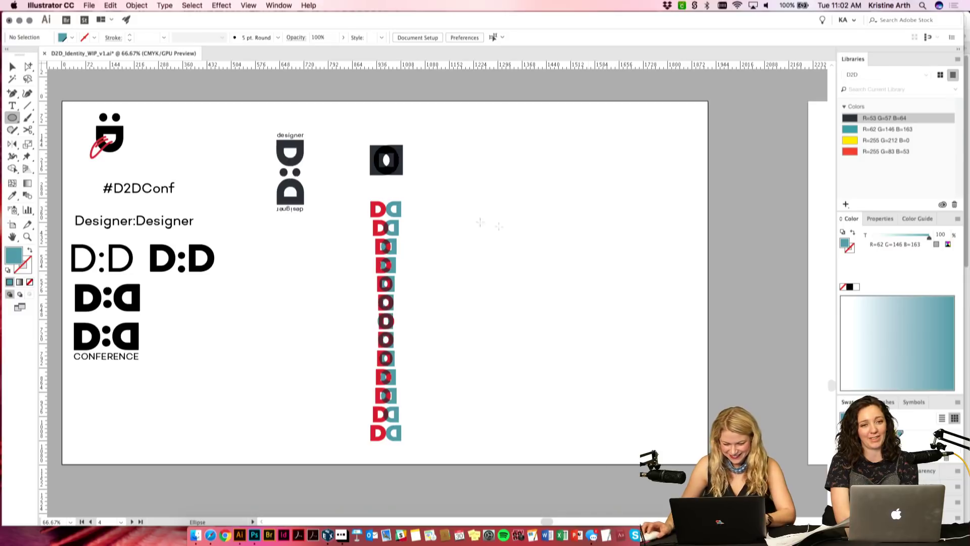
drag(443, 206, 488, 246)
key(v)
key(super+equal)
key(super+equal)
click(548, 254)
scroll(547, 260, down, 5)
drag(440, 181, 481, 176)
drag(472, 175, 430, 175)
click(884, 118)
click(563, 263)
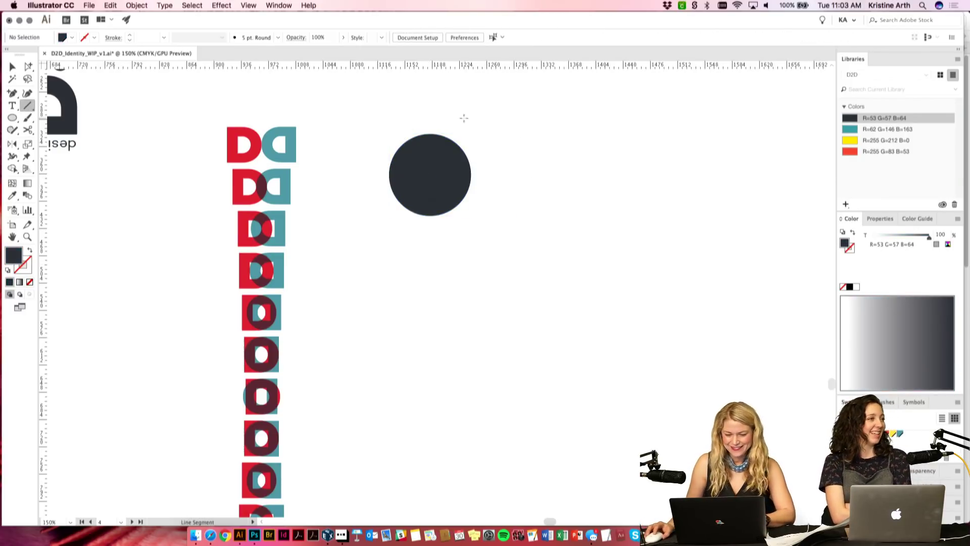
Step: Draw a vertical line taller than the circle and align both on their horizontal and vertical centres
drag(423, 239, 423, 239)
key(v)
click(524, 226)
drag(523, 225, 417, 157)
click(453, 38)
click(496, 38)
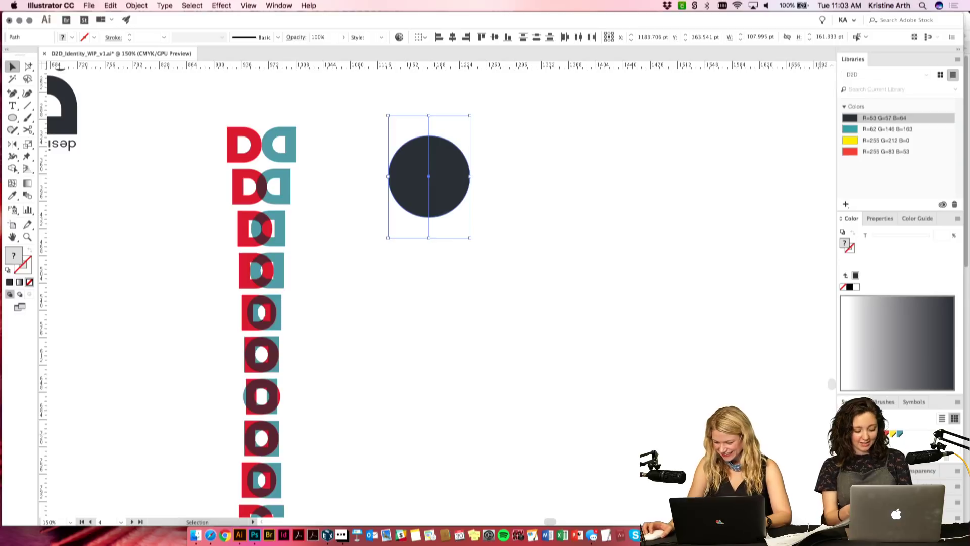
Step: Split the circle along the line with Pathfinder and set the left half to a 19% tint
click(858, 518)
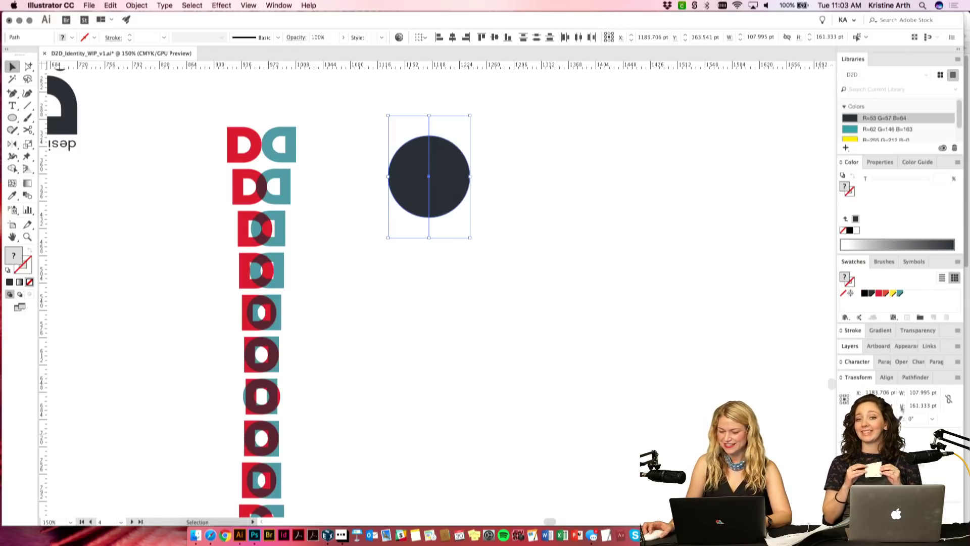
click(910, 379)
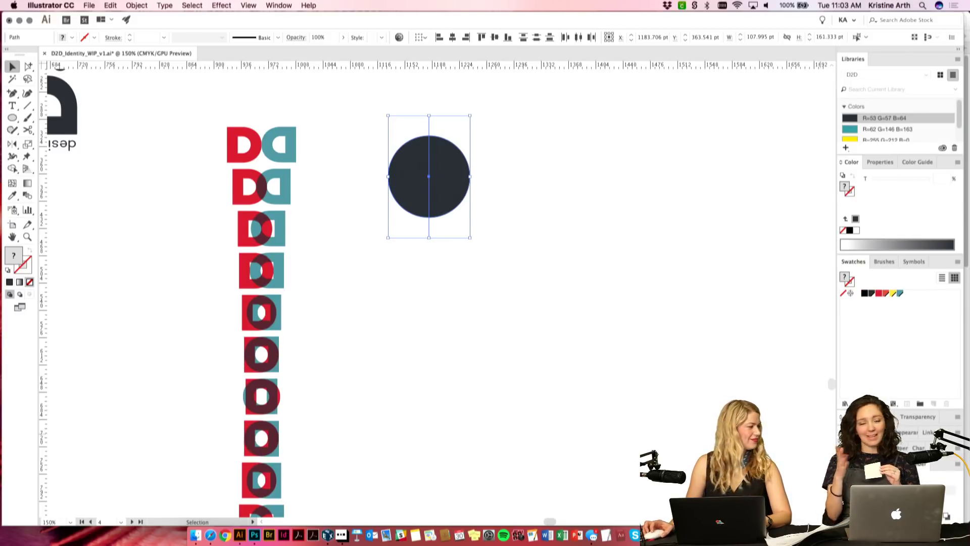
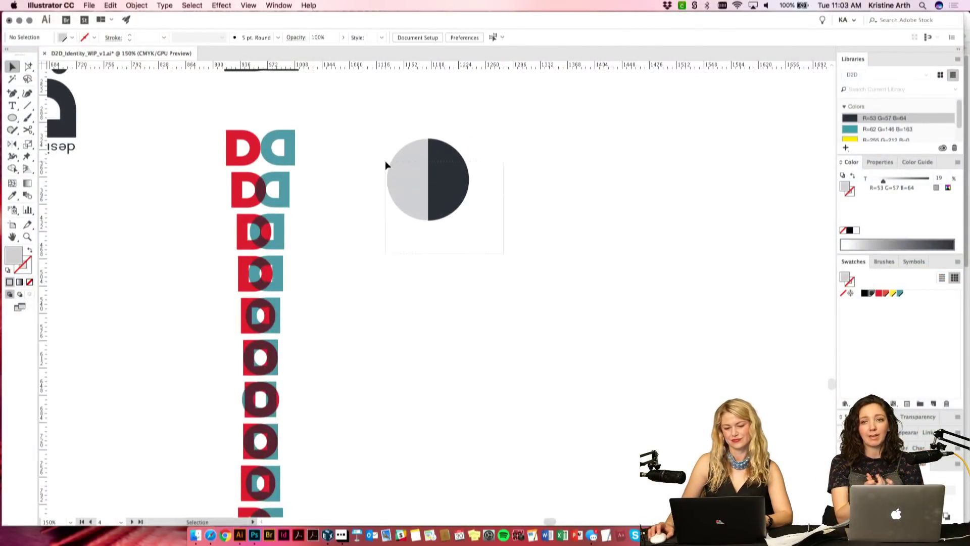
scroll(614, 249, down, 2)
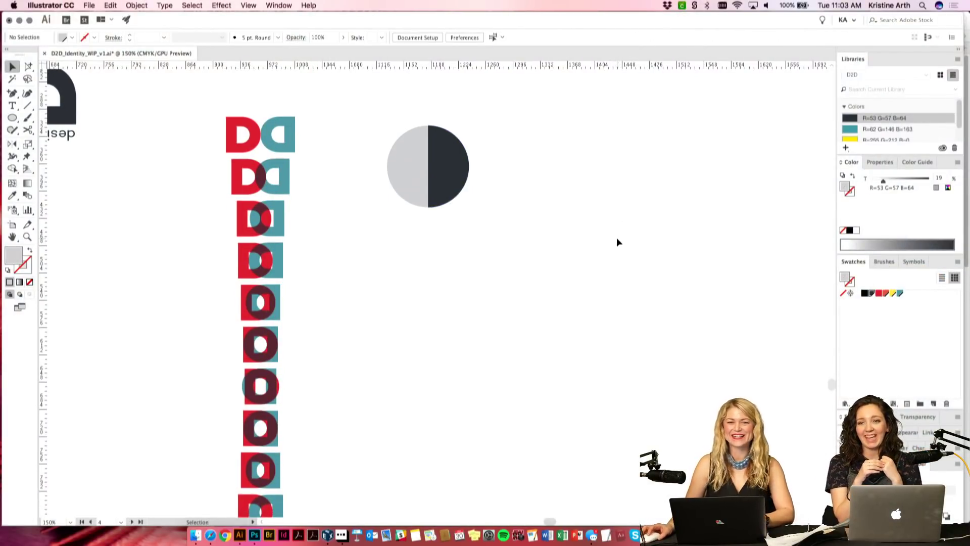
Step: Duplicate the two-tone circle horizontally to make a side-by-side pair
key(space)
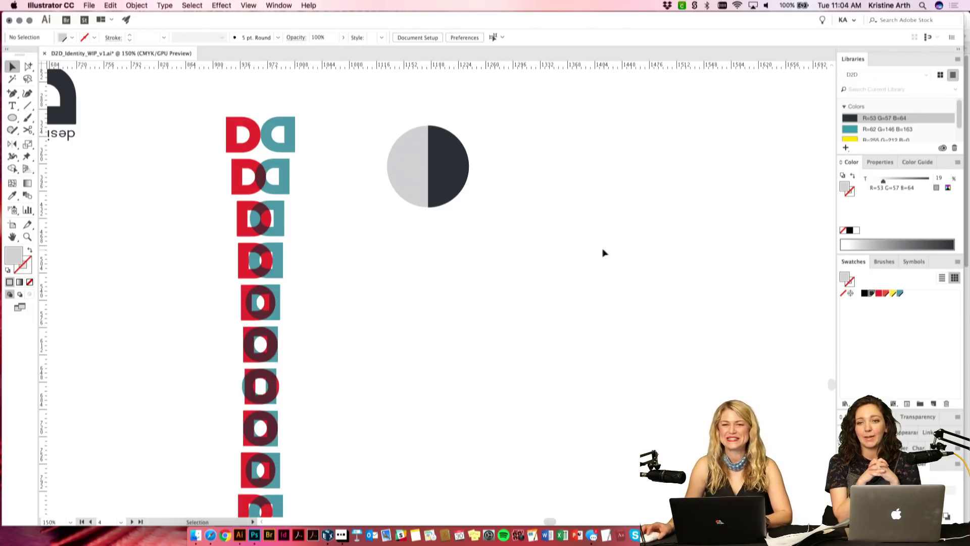
drag(574, 244, 577, 249)
drag(459, 166, 566, 165)
click(674, 182)
scroll(643, 253, right, 2)
scroll(643, 253, up, 1)
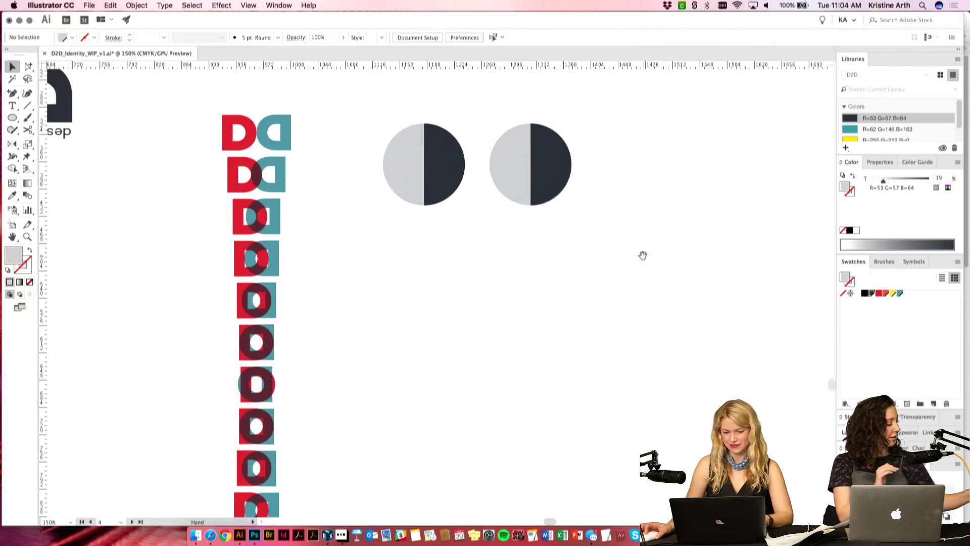
Step: Duplicate the pair of two-tone circles directly below to form a two-by-two grid
drag(484, 152, 485, 153)
drag(639, 280, 387, 153)
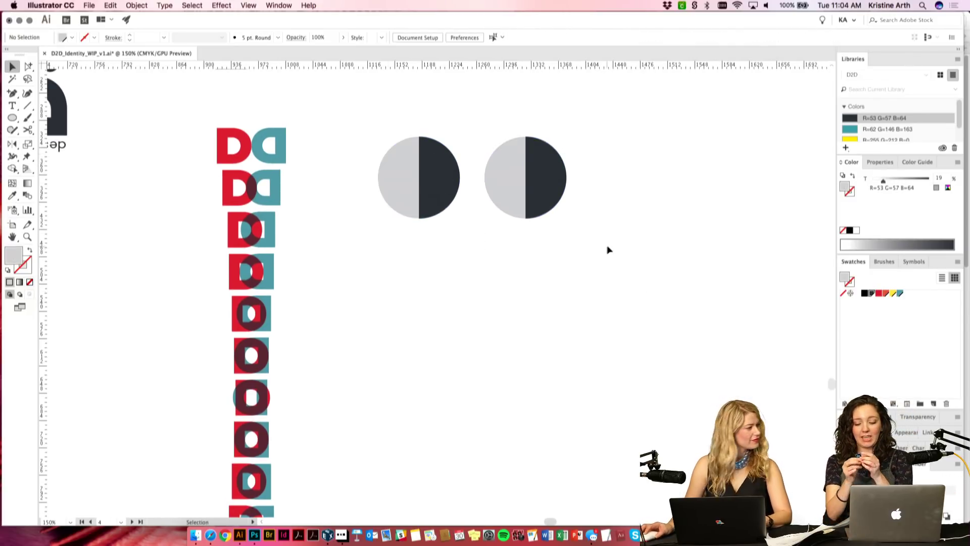
drag(439, 184, 428, 311)
click(609, 271)
scroll(634, 260, down, 2)
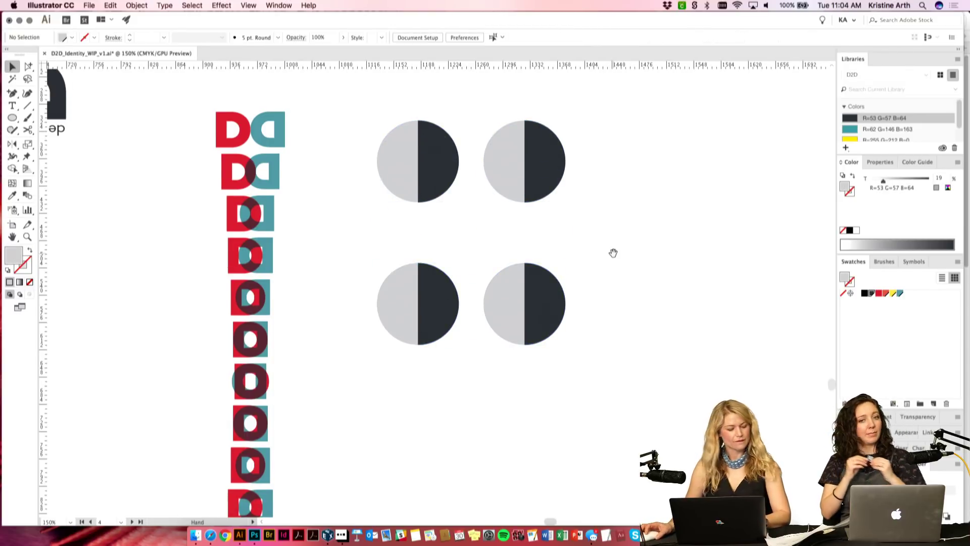
scroll(614, 255, down, 1)
scroll(466, 364, down, 1)
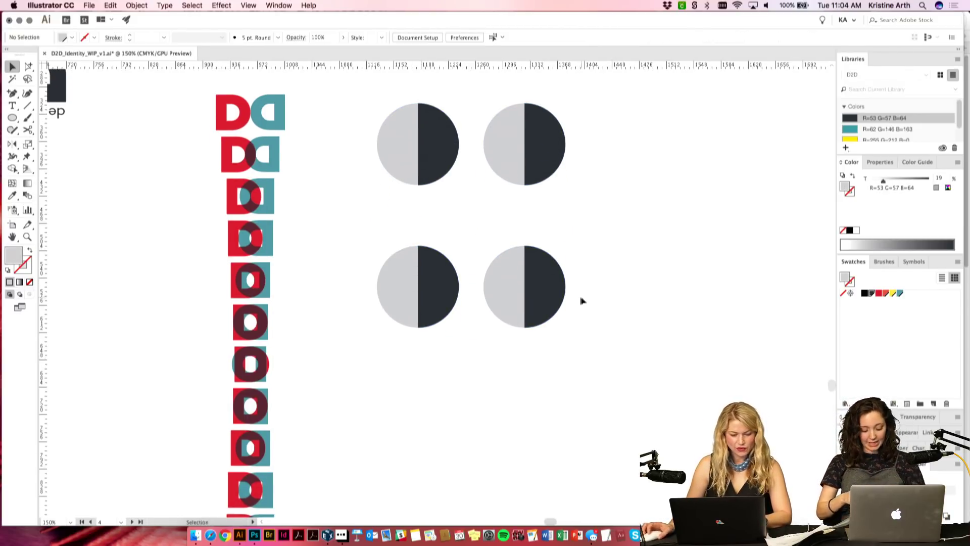
Step: Duplicate the two colon dots of the vertical D:D mark above the two-tone circle grid and rotate them into a vertical pair
scroll(199, 115, up, 10)
scroll(200, 115, left, 10)
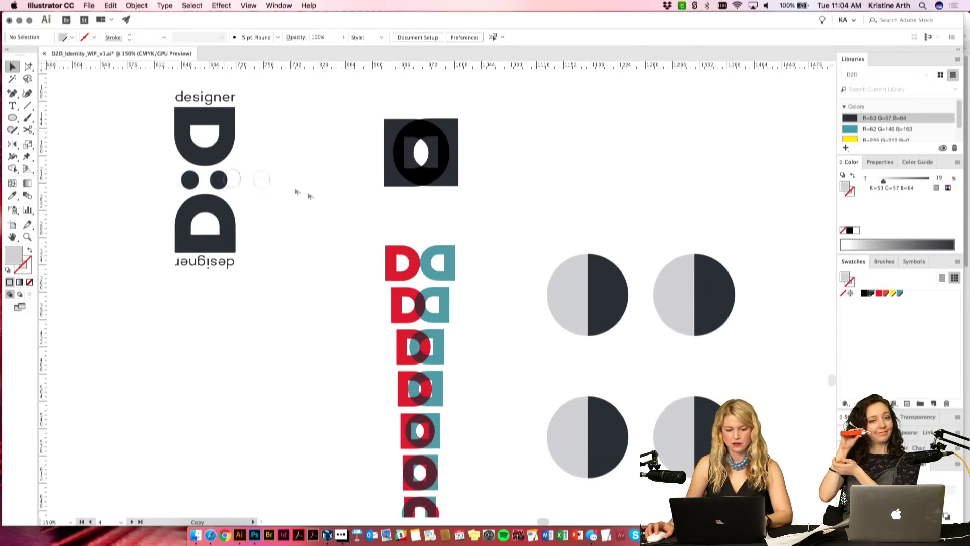
drag(682, 260, 678, 221)
scroll(644, 205, right, 3)
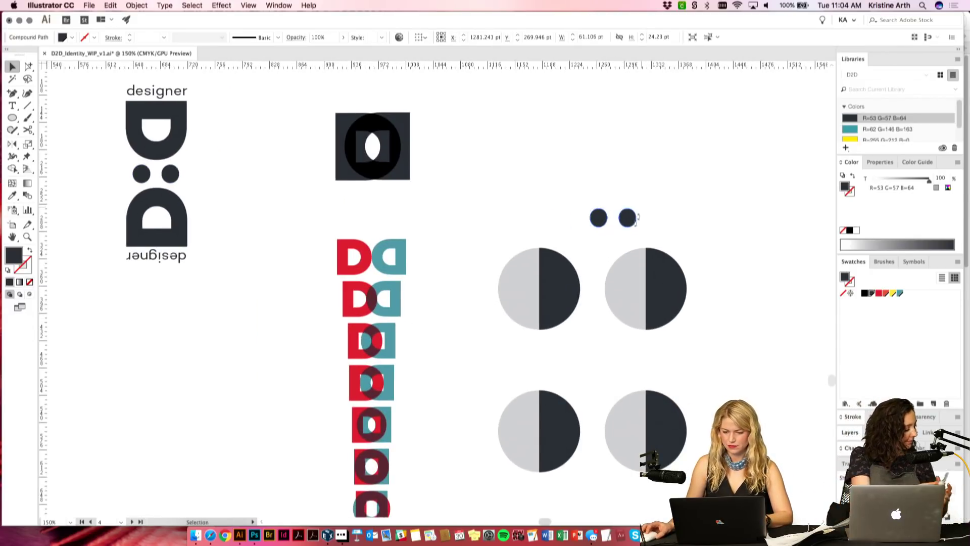
drag(616, 246, 566, 144)
click(685, 160)
click(666, 167)
drag(668, 171, 658, 157)
Step: Draw a dark dot about 24.67 pt wide beside the vertical pair, duplicate it directly below, and put the new pair in the old one's place
drag(12, 117, 40, 145)
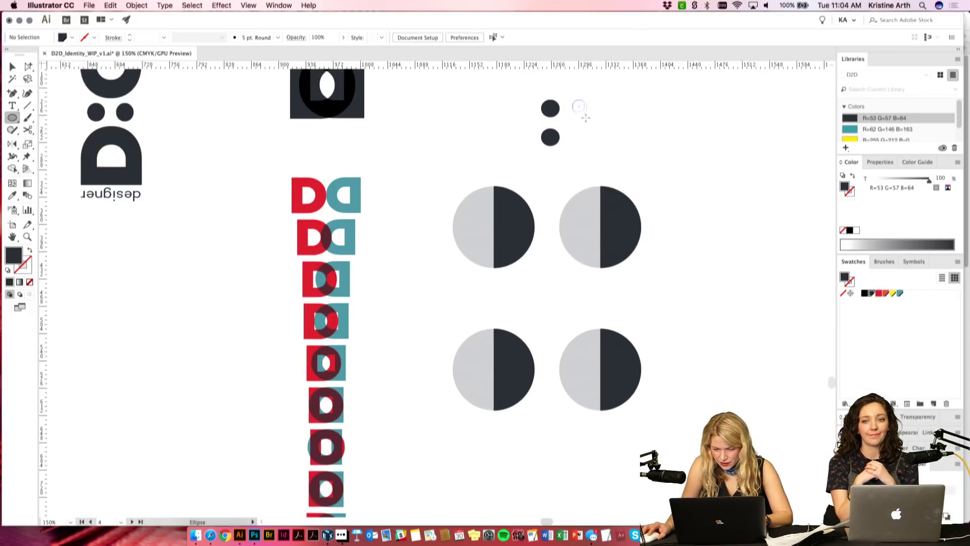
key(v)
click(646, 109)
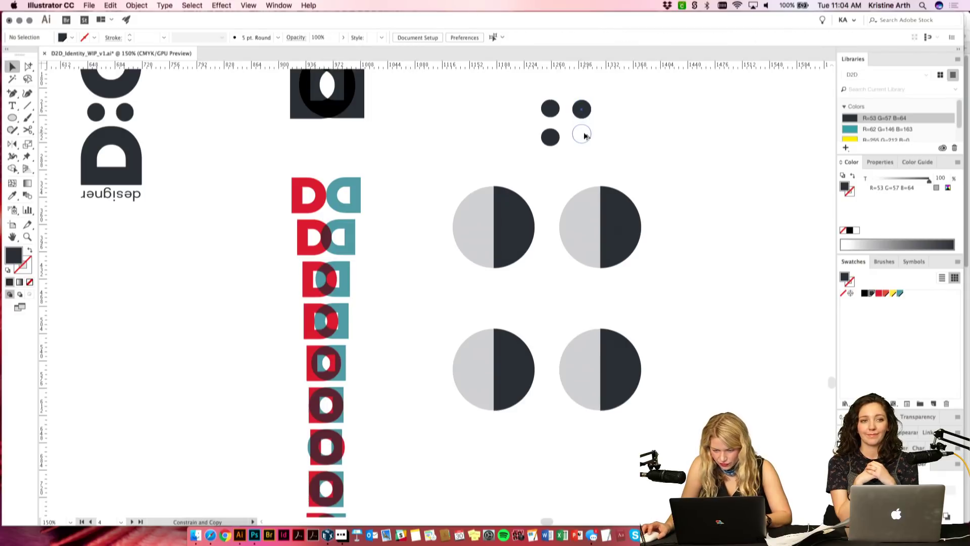
drag(583, 140, 583, 137)
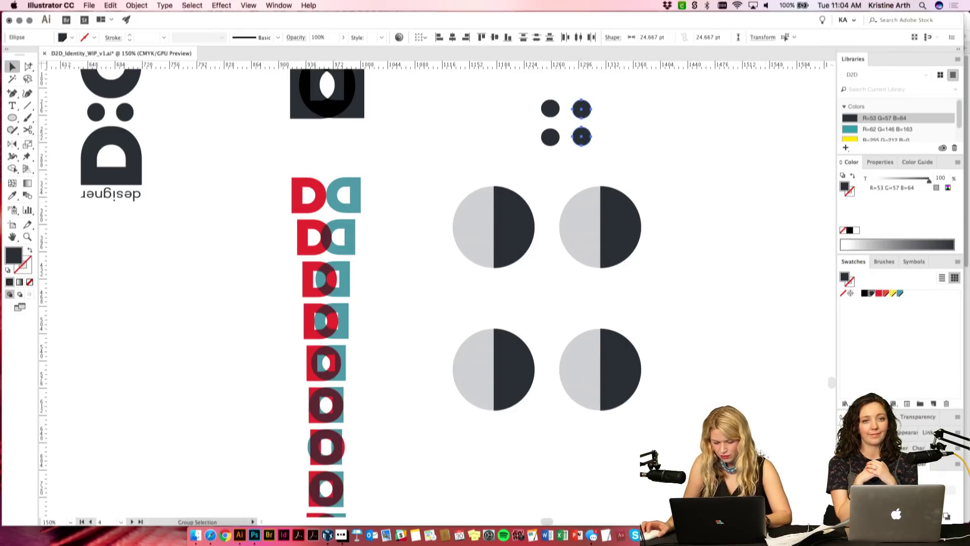
click(634, 126)
drag(586, 109, 554, 109)
click(659, 192)
drag(658, 192, 633, 185)
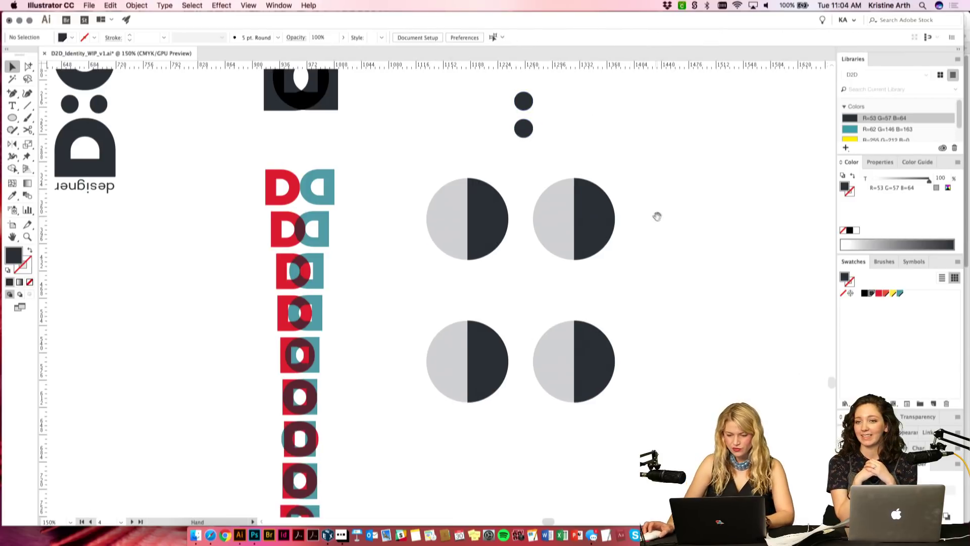
Step: Compare the vertical D:D mark, the column of overlapping red and teal Ds, the colon dots and the two-tone circle grid
drag(655, 216, 654, 212)
scroll(253, 124, left, 5)
scroll(253, 124, up, 3)
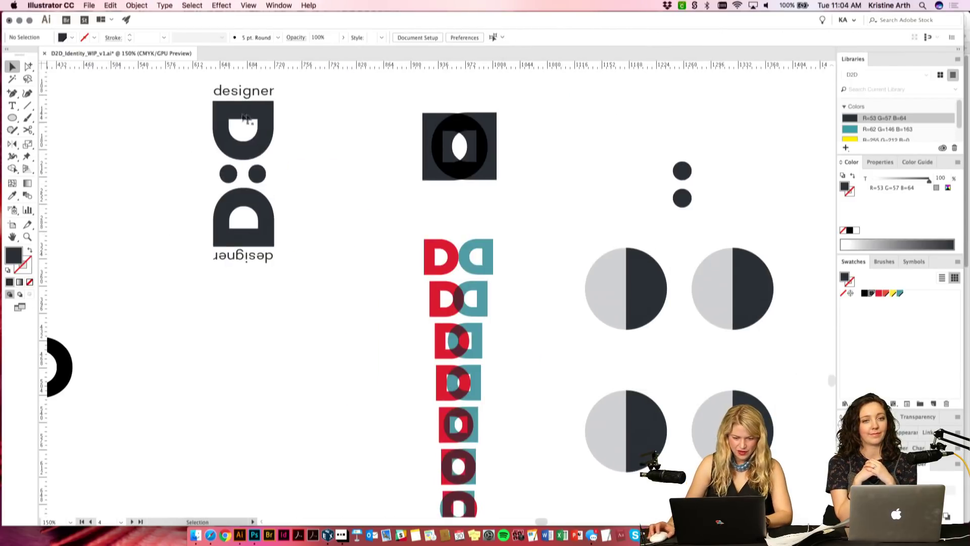
drag(328, 237, 305, 240)
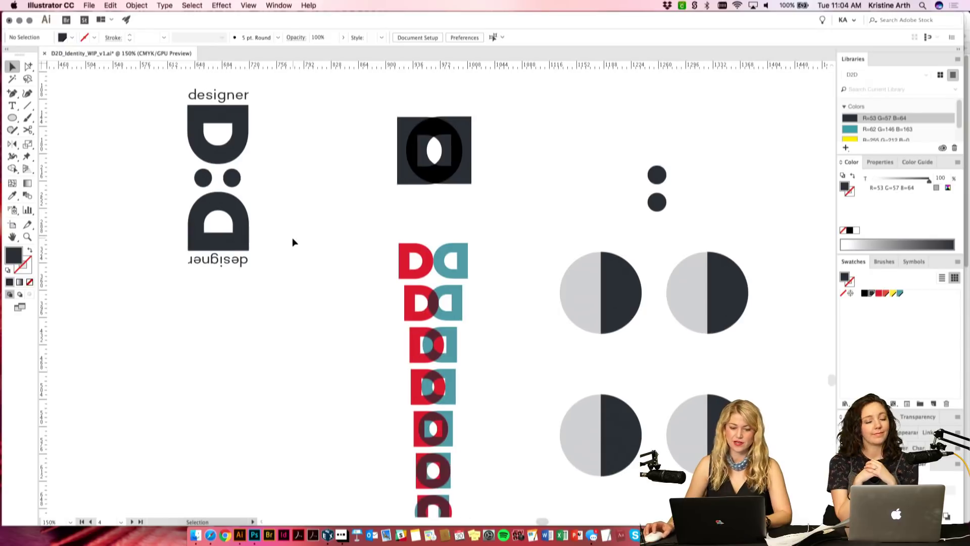
scroll(325, 234, right, 5)
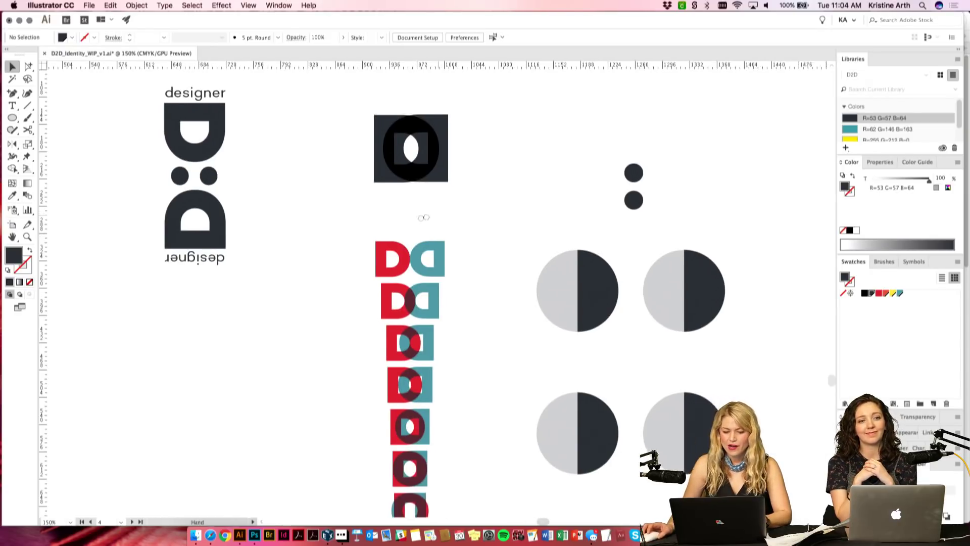
drag(441, 182, 411, 150)
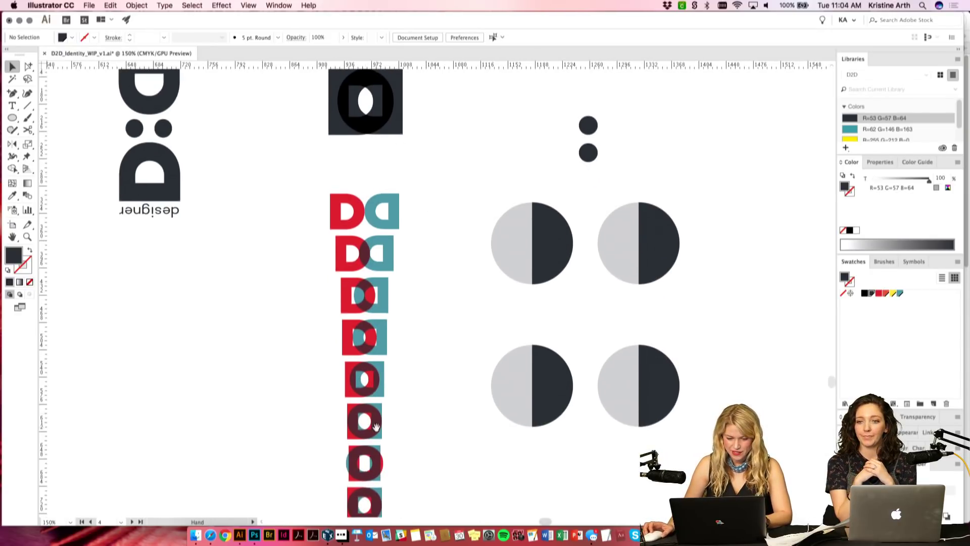
scroll(377, 426, down, 3)
scroll(404, 303, up, 3)
scroll(418, 275, right, 4)
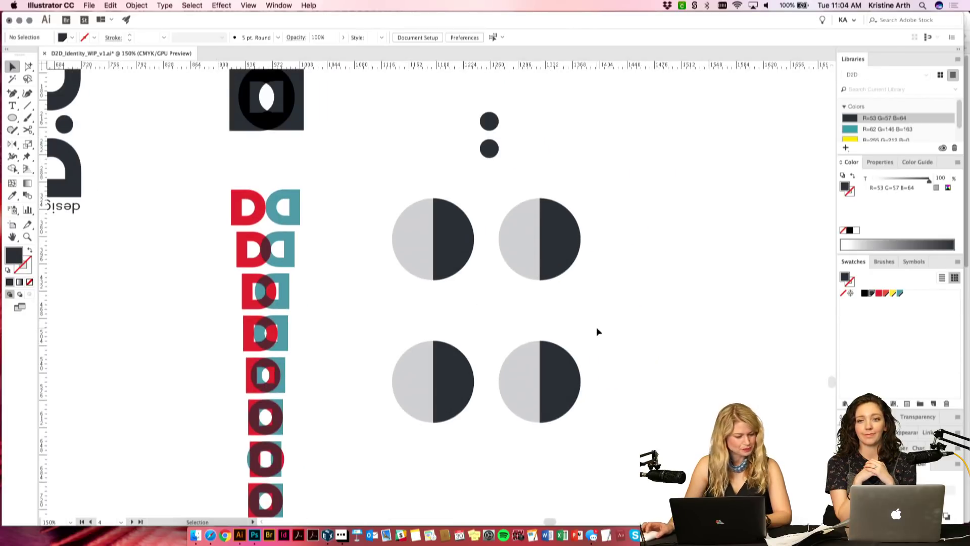
drag(450, 211, 442, 214)
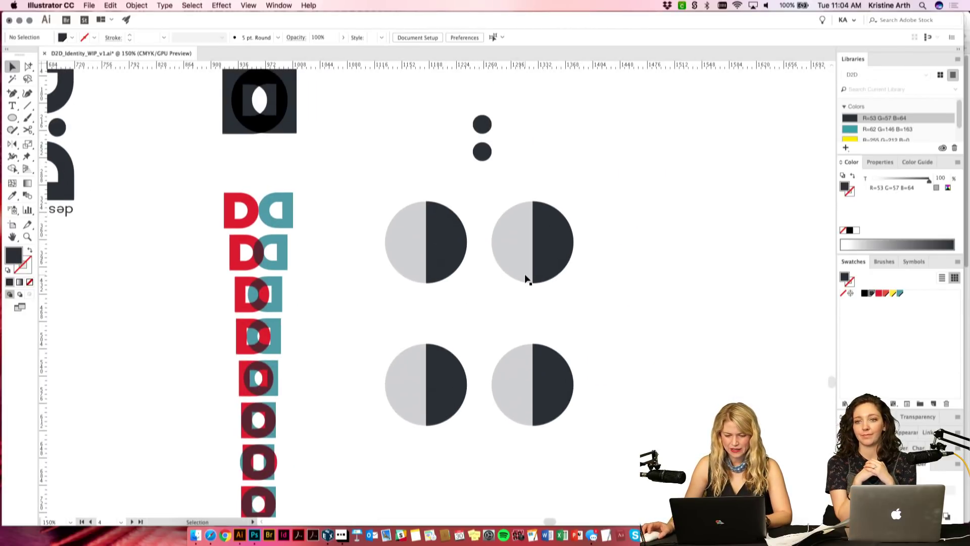
scroll(502, 314, down, 1)
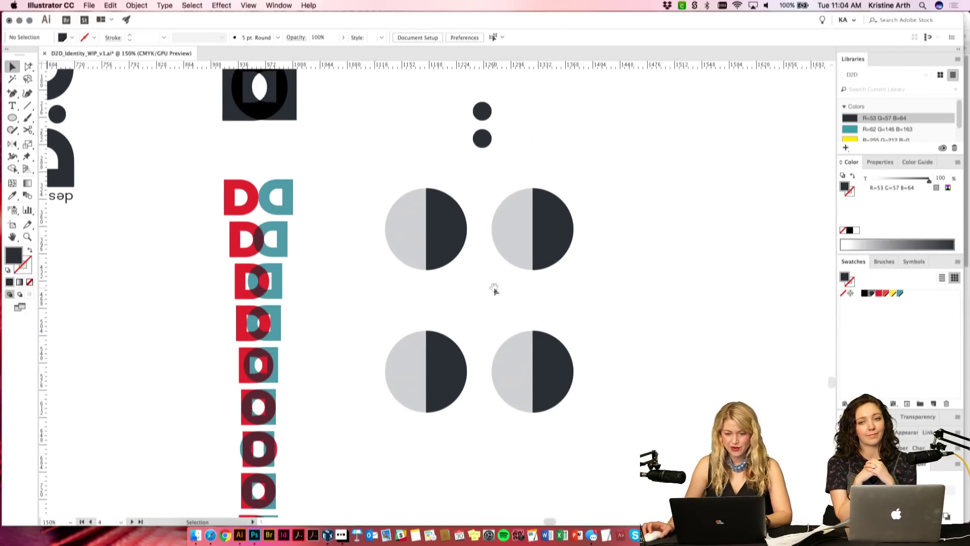
Step: Rotate the lower-right two-tone circle a half turn and move it left until its dark half overlaps the neighbouring circle's dark half
drag(494, 292, 497, 268)
drag(602, 288, 581, 328)
click(505, 302)
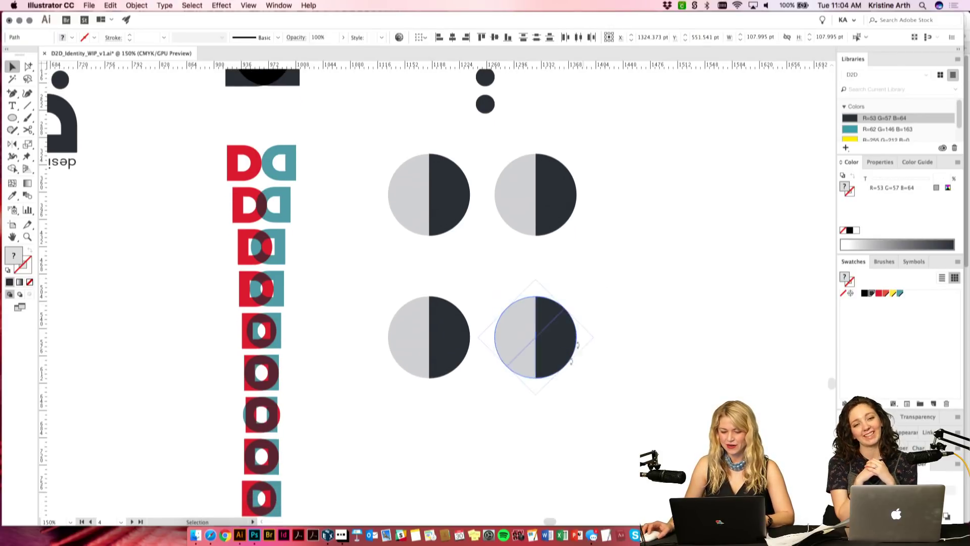
drag(504, 393, 487, 280)
scroll(632, 352, down, 3)
click(528, 282)
click(581, 354)
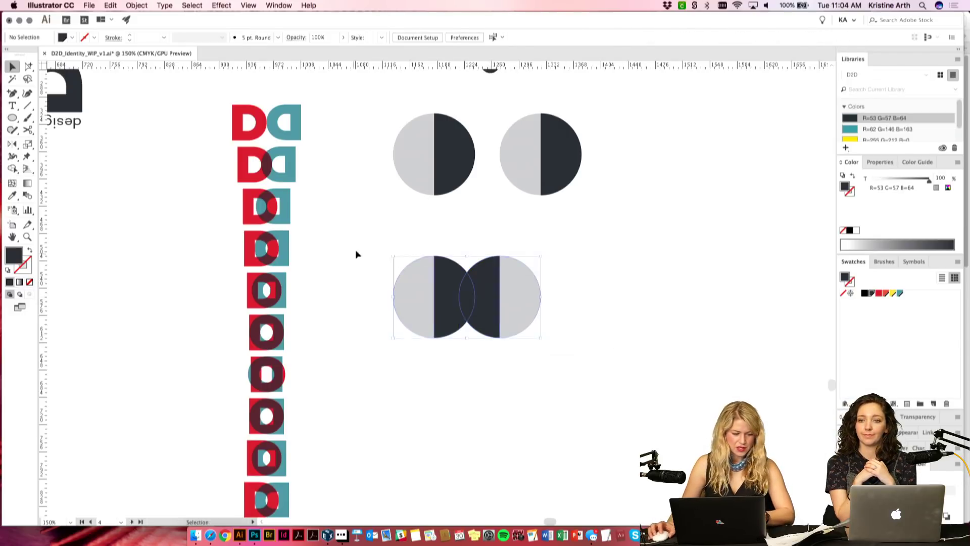
Step: Set the blending mode of the two overlapping lower circles to Multiply
drag(355, 256, 475, 303)
click(909, 413)
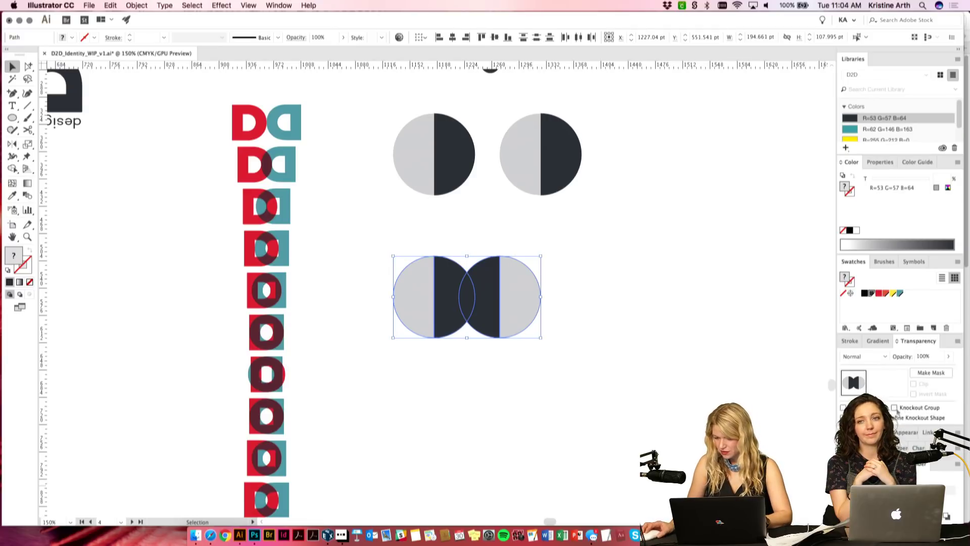
click(854, 356)
click(860, 198)
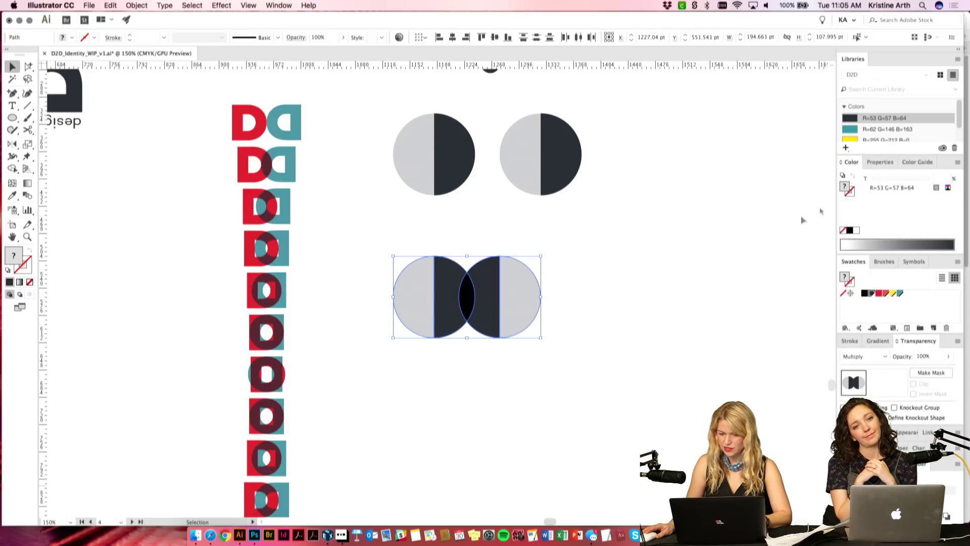
click(648, 307)
drag(617, 329, 598, 317)
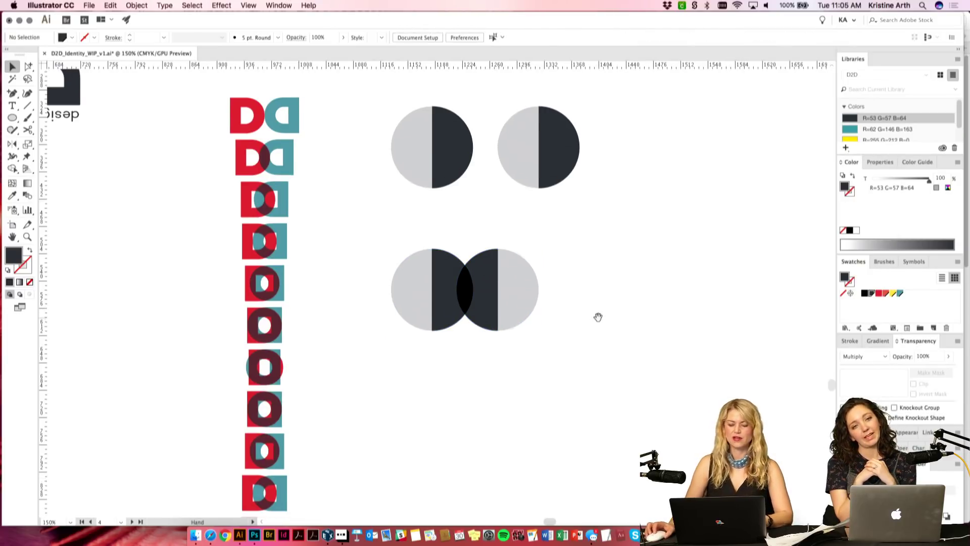
scroll(591, 303, right, 2)
scroll(592, 303, up, 1)
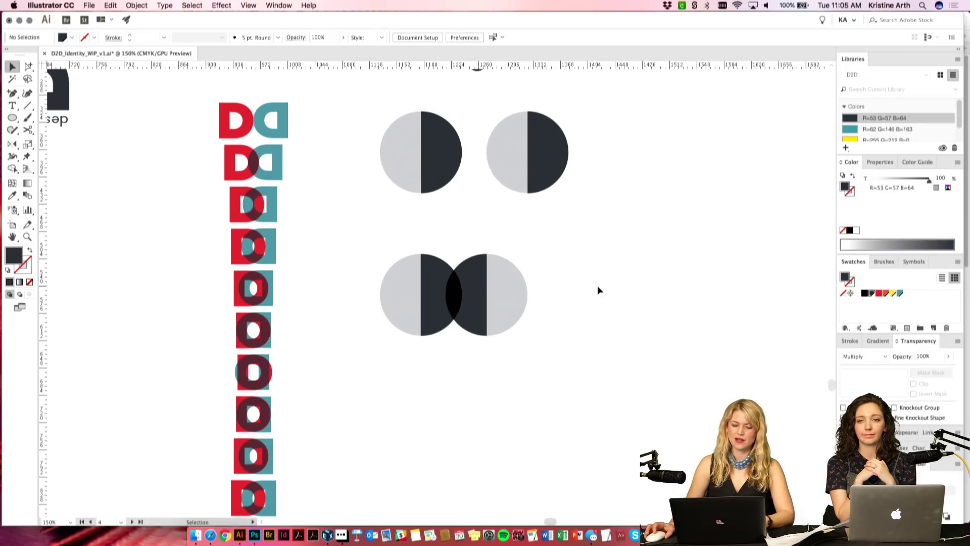
Step: Nudge the right-hand circle of the overlapping pair left to widen the dark overlap
click(487, 257)
key(Left)
key(Left)
key(Left)
key(Left)
key(Left)
key(Left)
key(Left)
key(Left)
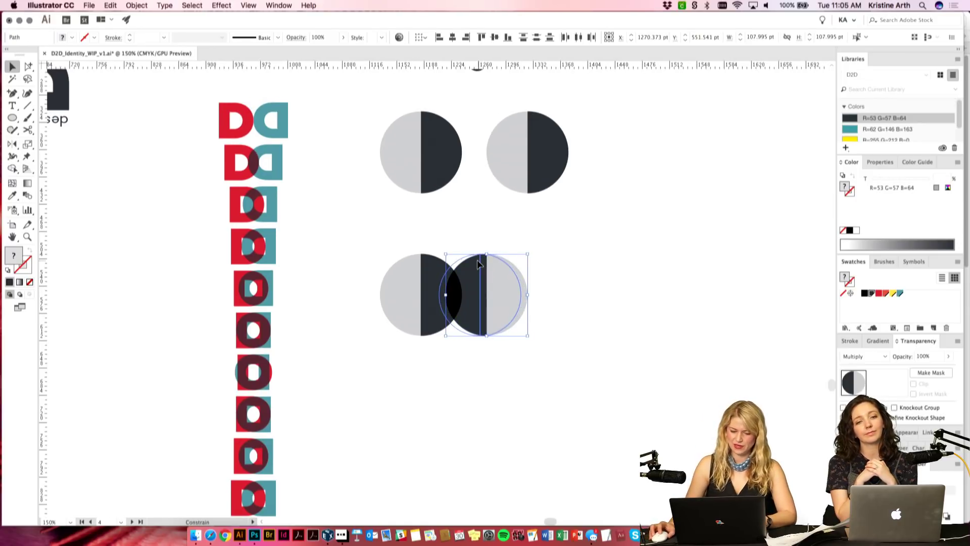
click(617, 302)
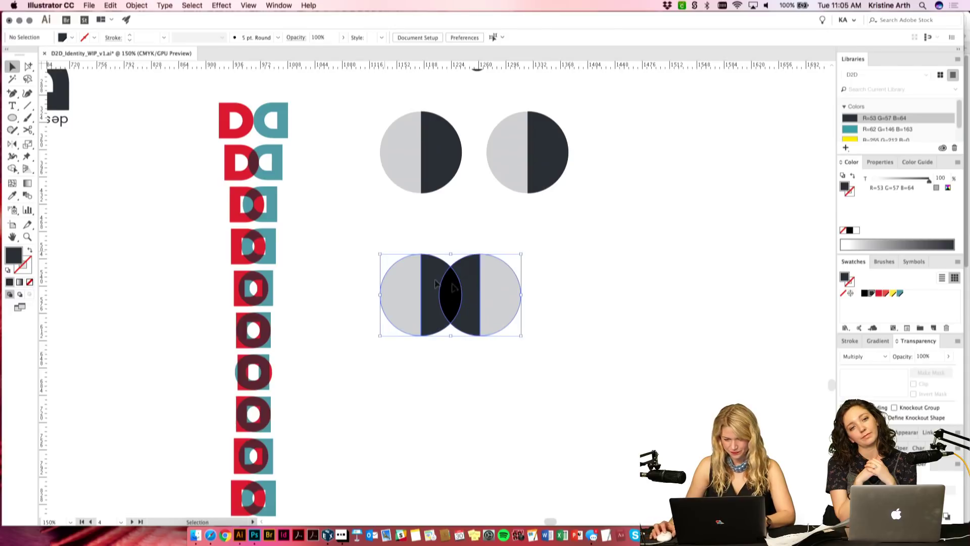
Step: Move the overlapping circle pair right so it sits centred beneath the two separate circles
drag(393, 258, 394, 259)
drag(497, 287, 519, 285)
click(598, 249)
Step: Duplicate the overlapping dark circle pair directly below the original
drag(565, 346, 424, 263)
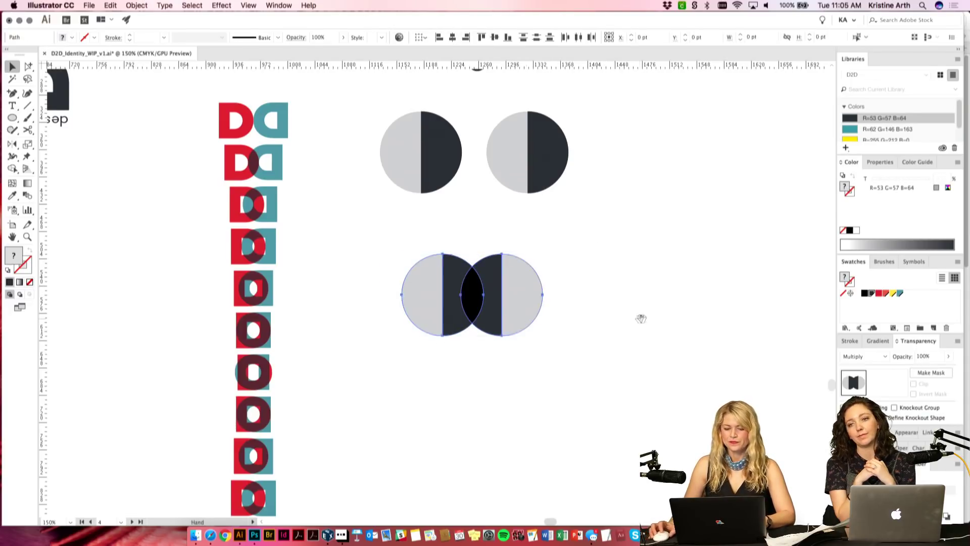
scroll(556, 283, down, 3)
drag(513, 213, 503, 318)
click(632, 263)
scroll(629, 273, up, 1)
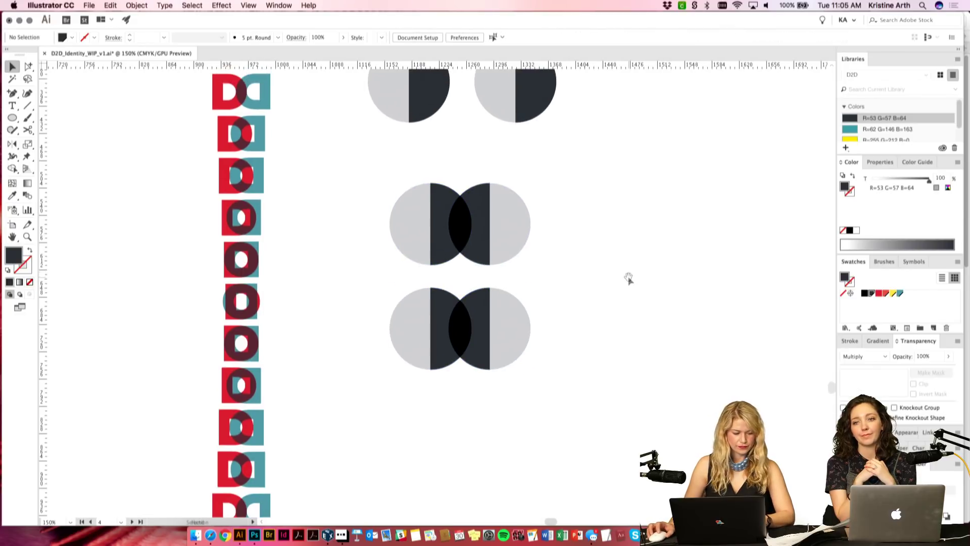
Step: Recolour the light outer halves of the lower circle pair with the teal swatch at a 19% tint
click(528, 321)
shift+click(419, 340)
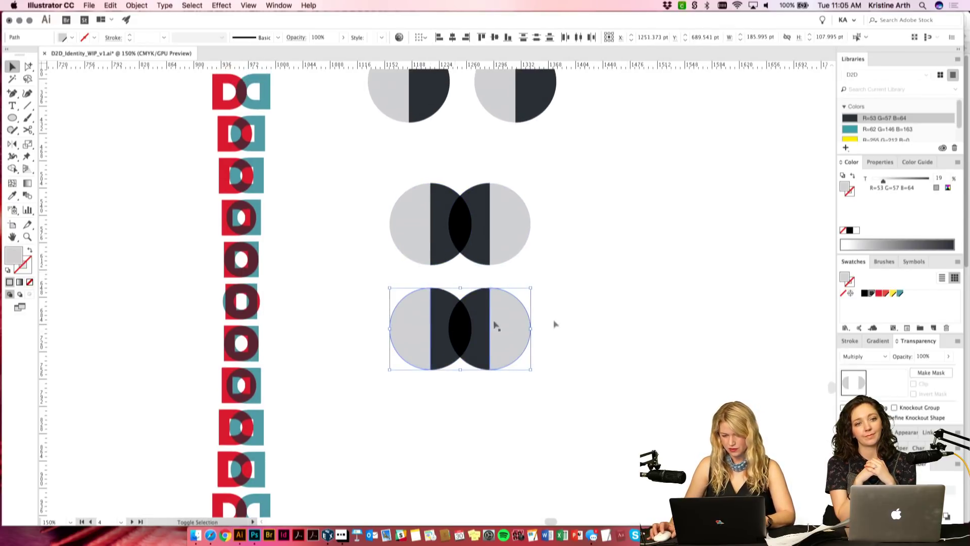
click(886, 294)
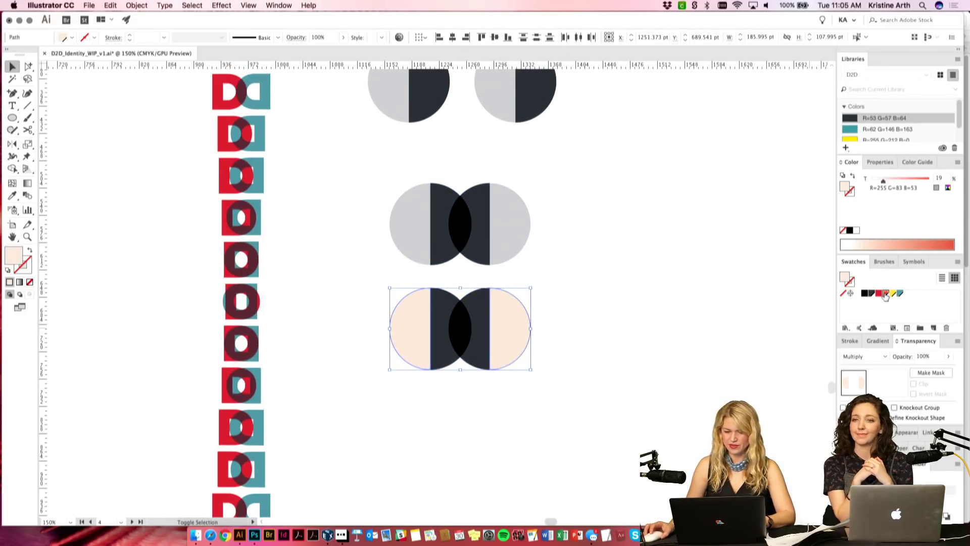
click(551, 348)
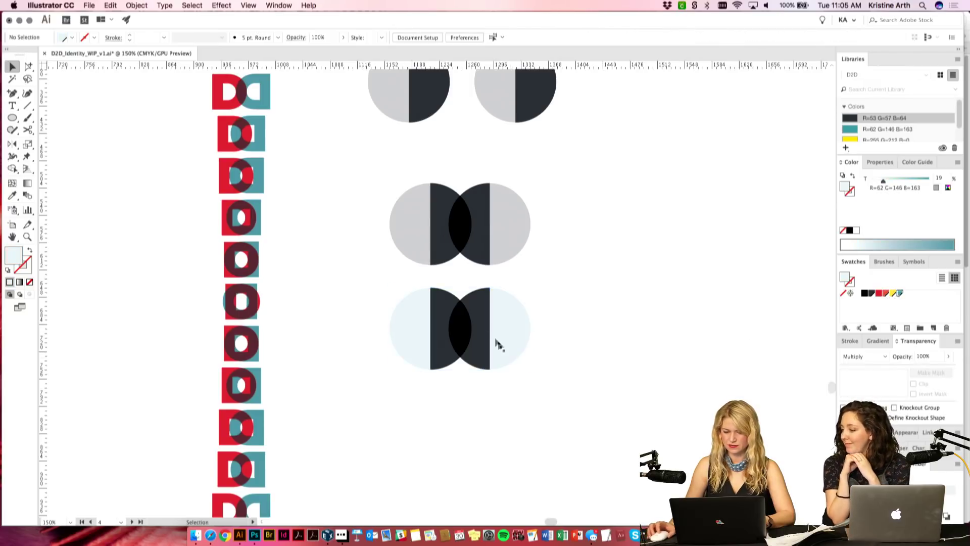
Step: Fill the two dark inner halves of the lower pair with the full-strength teal swatch
click(450, 305)
shift+click(483, 302)
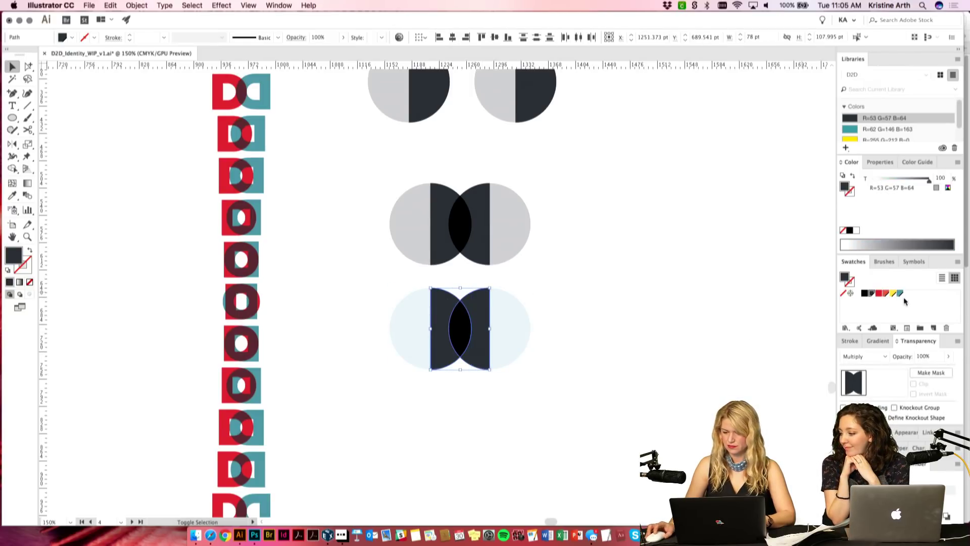
click(902, 294)
click(662, 314)
drag(649, 377, 644, 322)
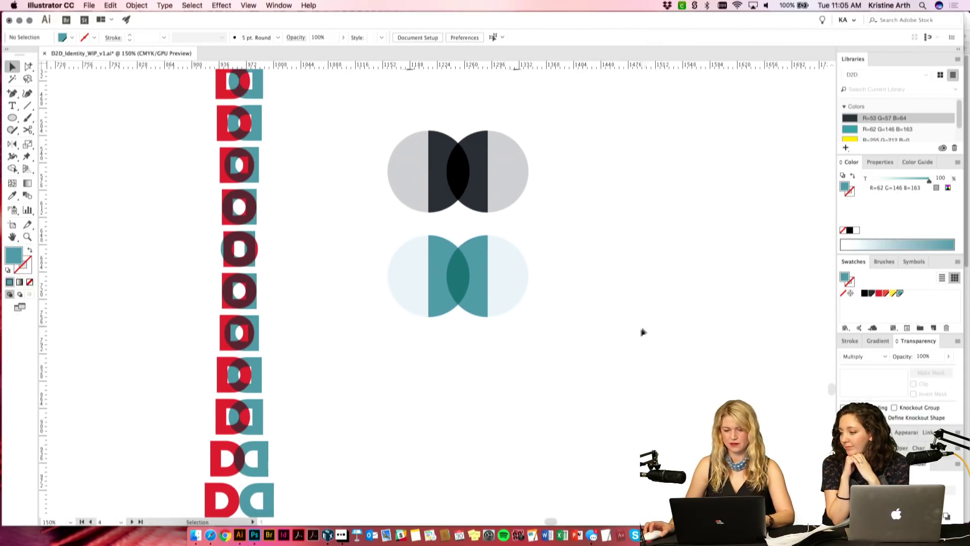
Step: Duplicate the teal circle pair below and recolour the copy with the orange-red swatch (R=255 G=83 B=53)
drag(380, 253, 510, 369)
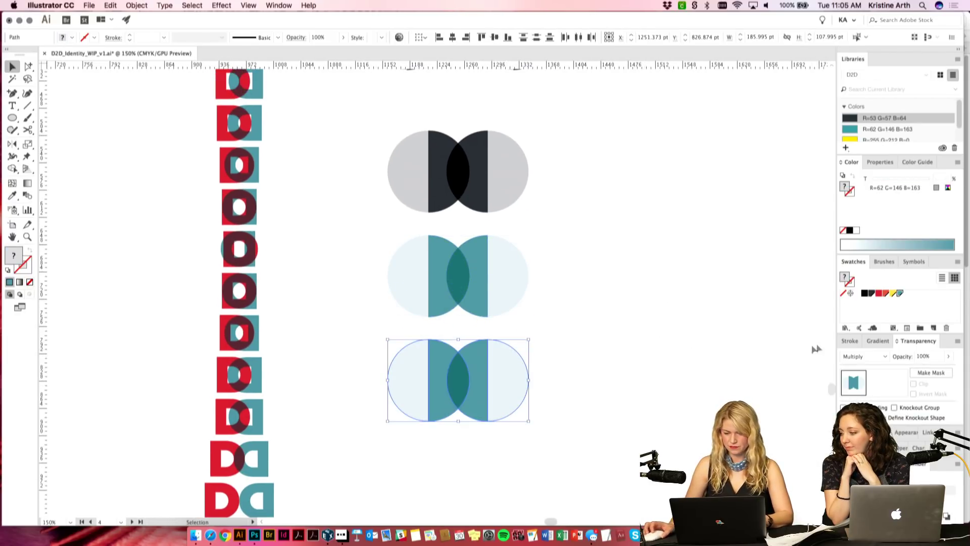
click(885, 294)
click(611, 399)
scroll(571, 369, down, 3)
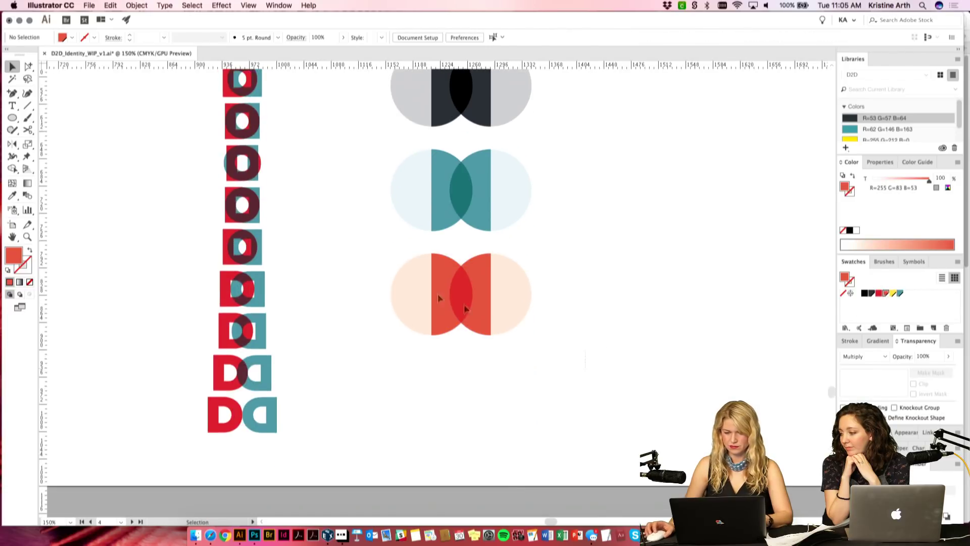
Step: Duplicate the orange-red circle pair below and recolour the copy with the yellow swatch (R=255 G=212 B=0)
click(476, 277)
drag(477, 278, 469, 376)
click(893, 293)
click(732, 299)
key(space)
drag(704, 208, 708, 251)
drag(718, 287, 714, 289)
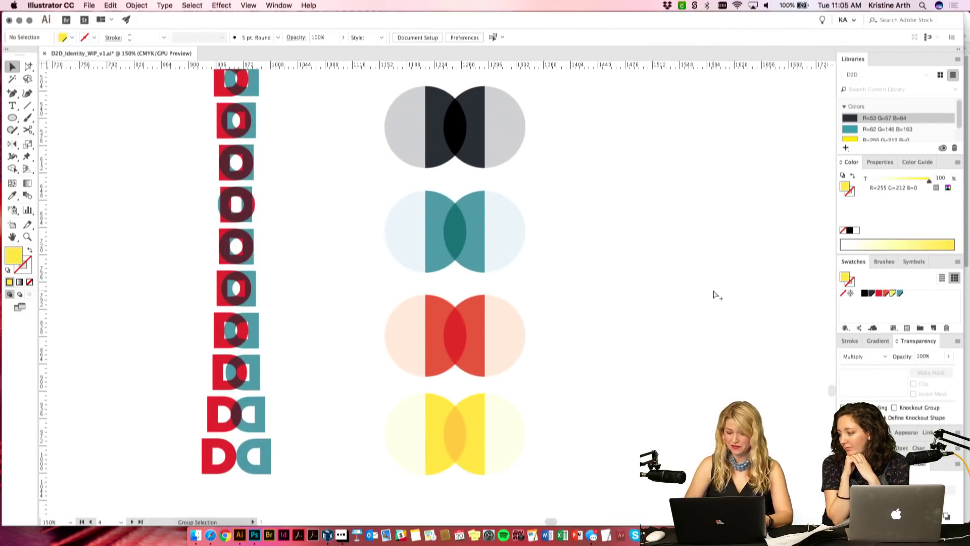
Step: Move the four overlapping circle pairs up, closer to the two separate circles
key(super+minus)
scroll(548, 415, up, 2)
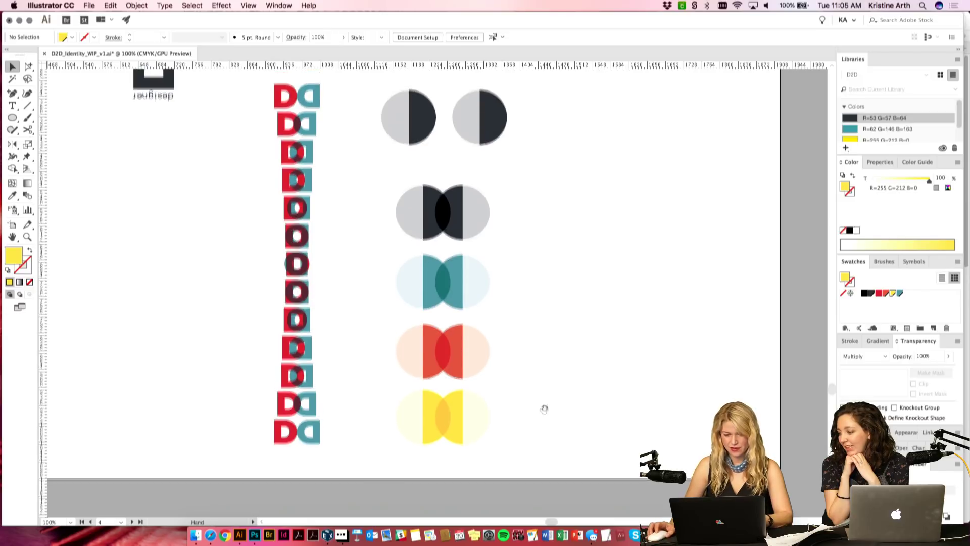
drag(404, 186, 406, 187)
drag(478, 215, 480, 195)
click(524, 165)
Step: Move the whole column of dots, separate circles and overlapping pairs up toward the top of the artboard
scroll(536, 182, up, 5)
drag(375, 142, 375, 142)
drag(564, 144, 561, 178)
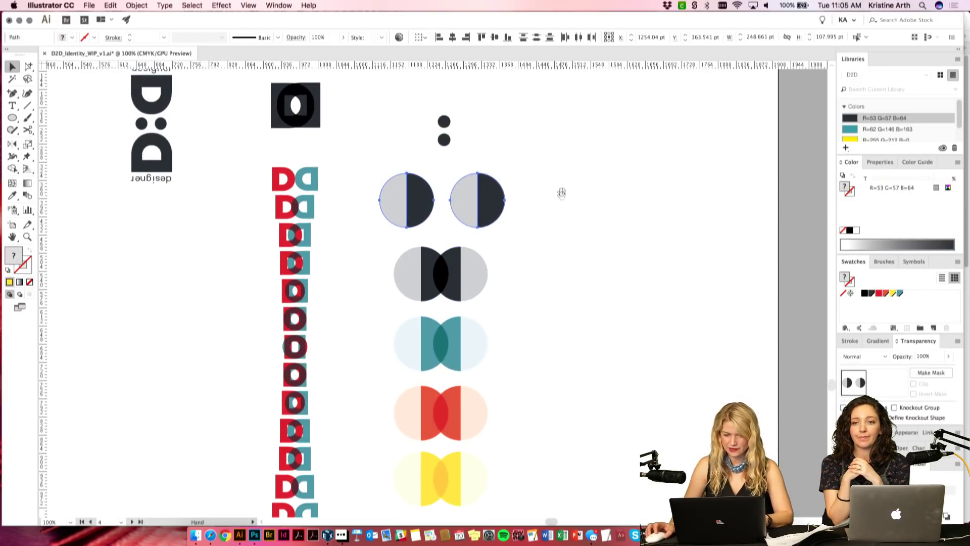
key(super+minus)
click(566, 214)
drag(486, 423, 495, 381)
click(450, 242)
drag(450, 242, 472, 213)
click(563, 301)
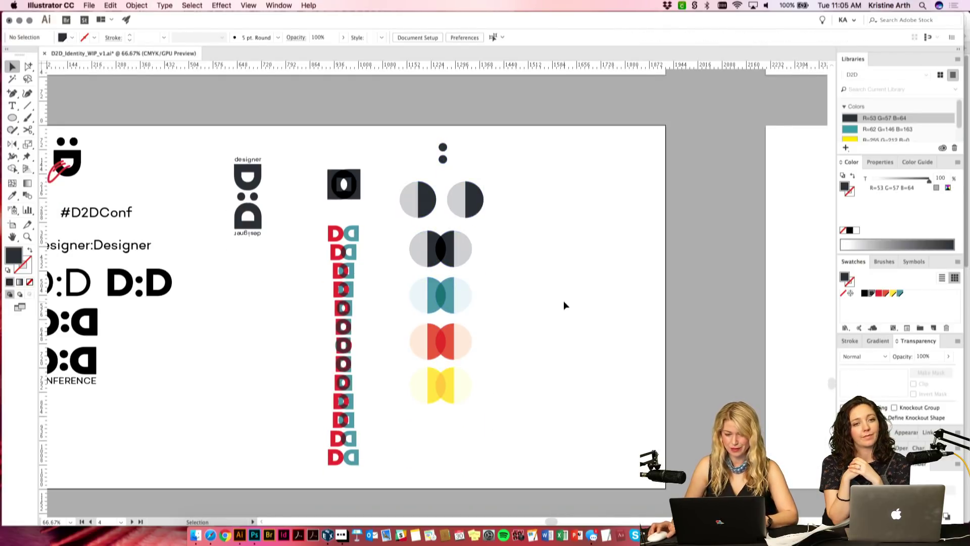
Step: Examine the dark, teal, orange-red and yellow circle pairs up close
key(super+equal)
key(super+equal)
scroll(563, 300, down, 2)
scroll(574, 253, down, 5)
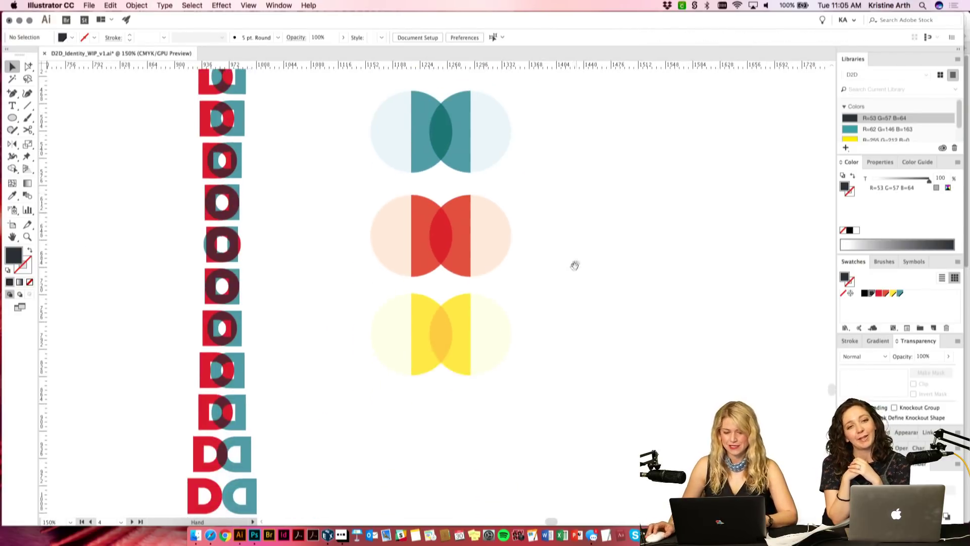
scroll(577, 263, up, 4)
key(space)
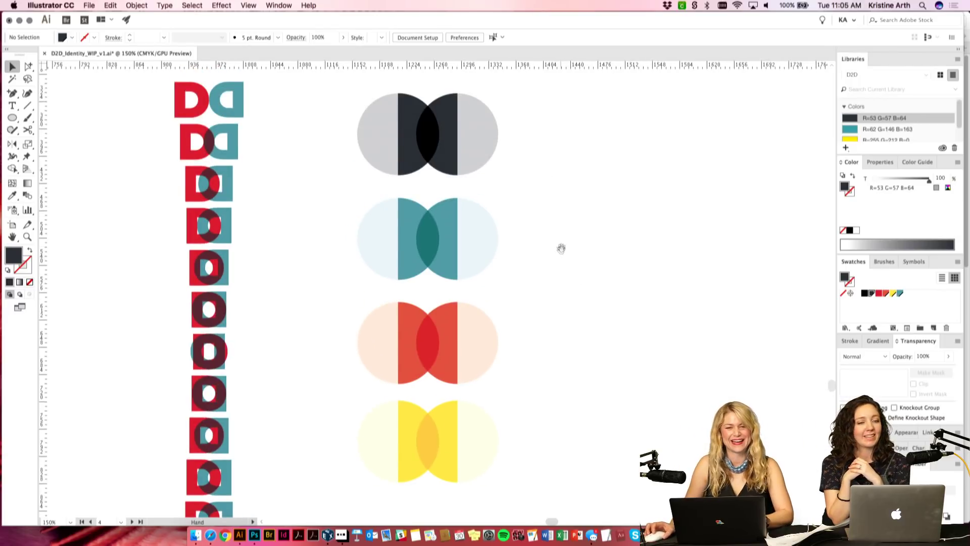
scroll(559, 245, up, 1)
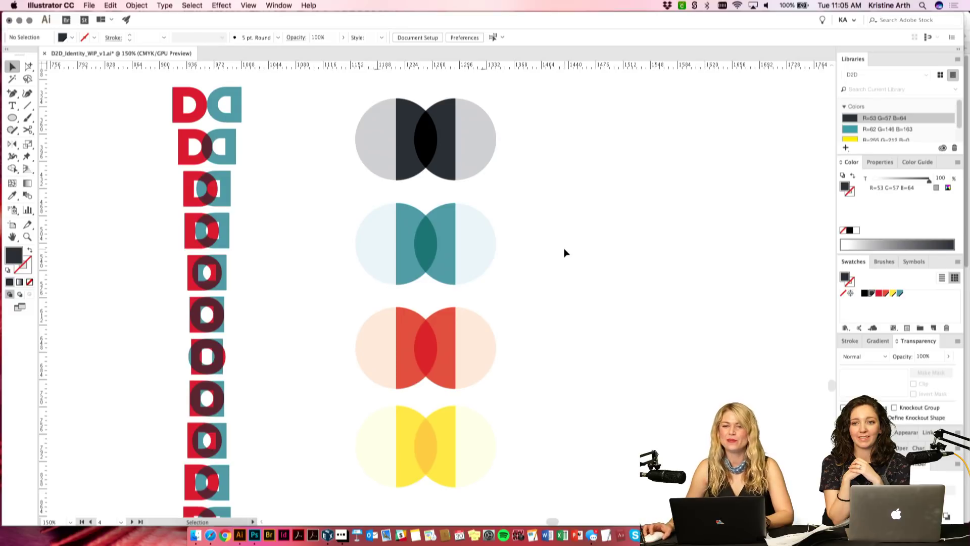
scroll(576, 259, down, 1)
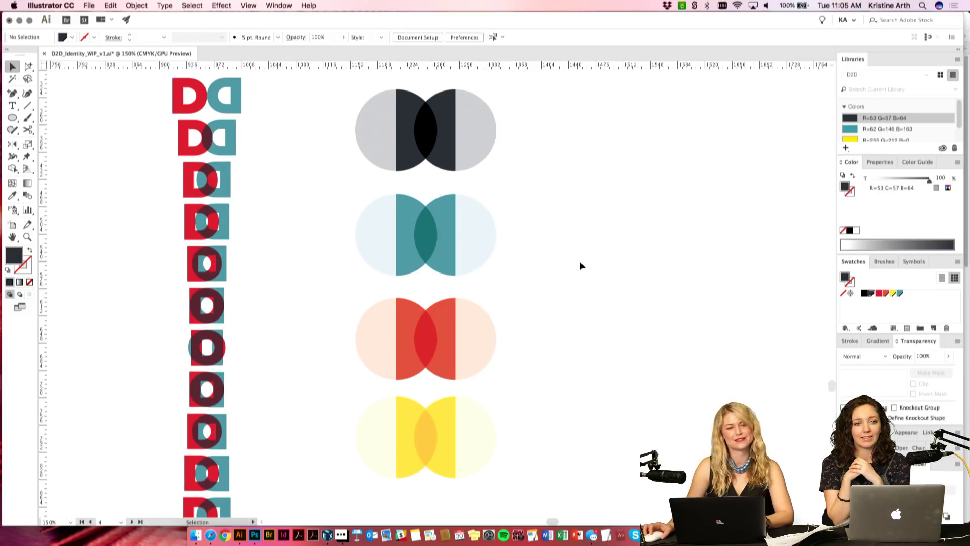
scroll(578, 262, down, 1)
scroll(579, 268, up, 2)
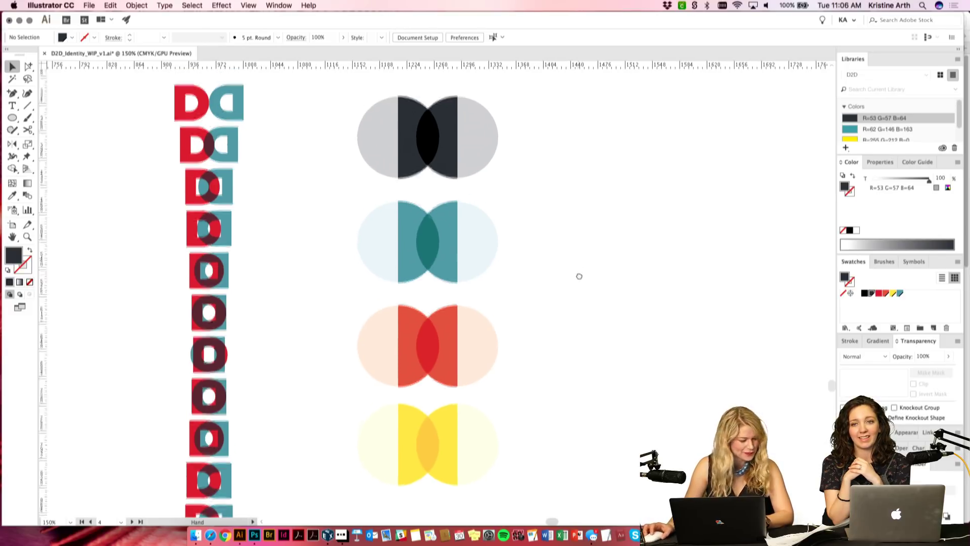
Step: Place a copy of the "designer" label in the empty area to the right of the circles
key(super+minus)
scroll(581, 274, up, 5)
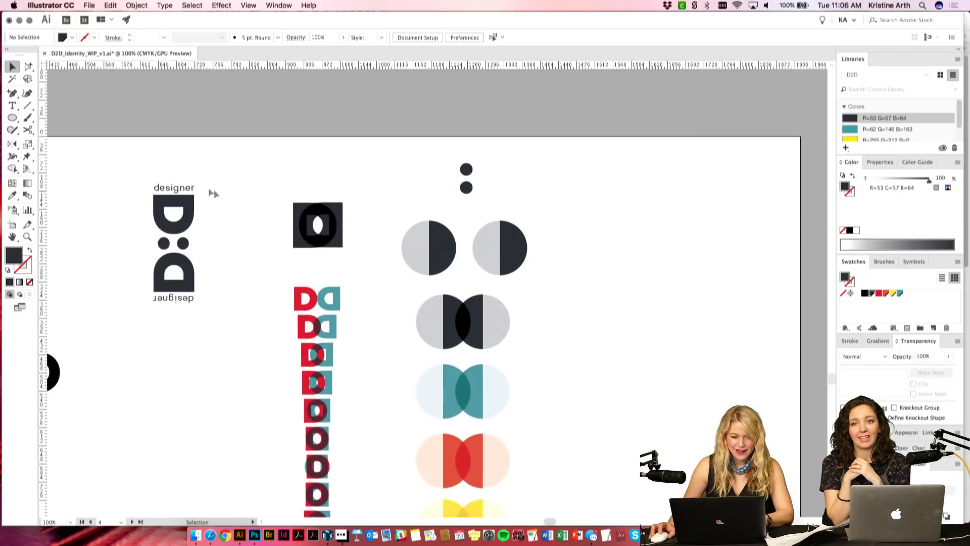
drag(608, 258, 607, 259)
key(super+plus)
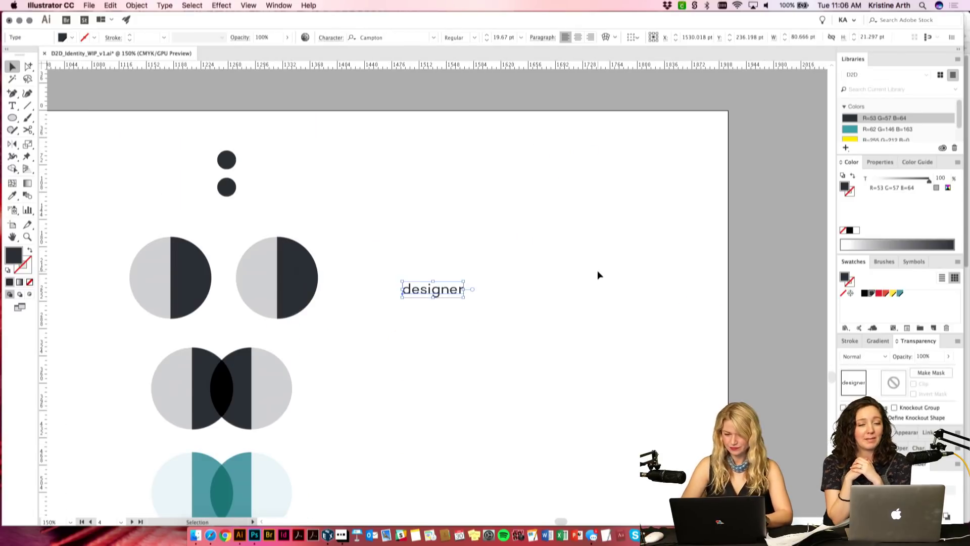
scroll(538, 339, down, 5)
scroll(538, 340, left, 3)
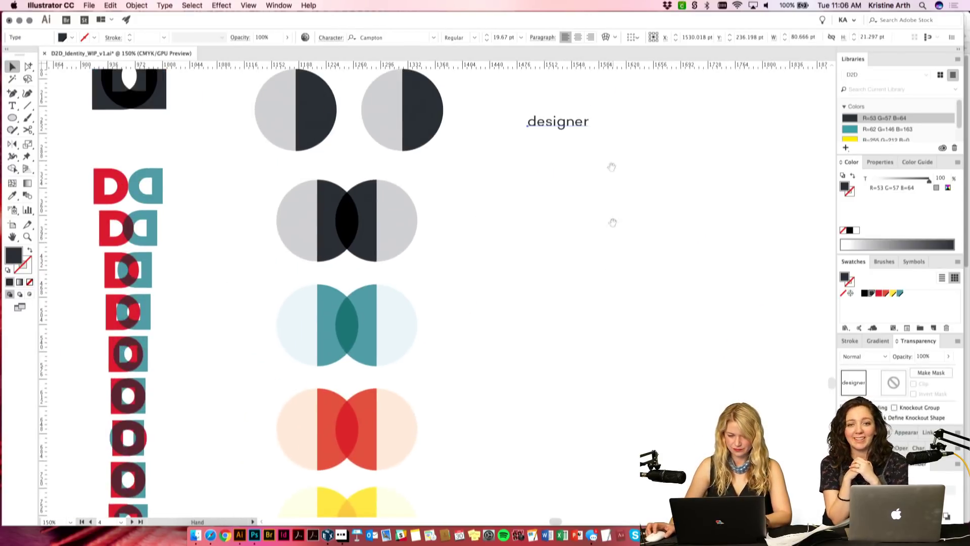
Step: Duplicate the dark overlapping circle pair to the right, beneath the copied "designer" label
click(354, 222)
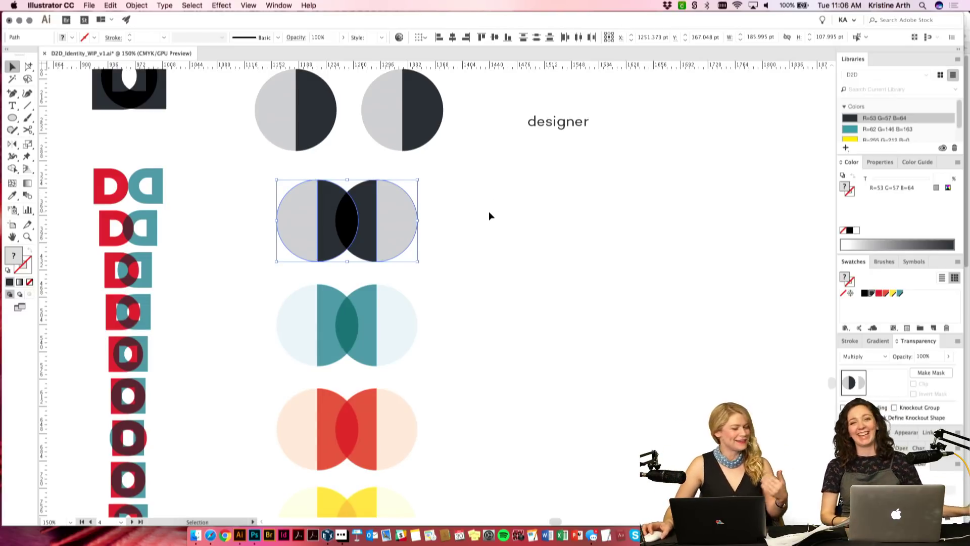
click(477, 241)
click(306, 183)
drag(331, 190, 541, 202)
click(526, 302)
scroll(554, 285, right, 2)
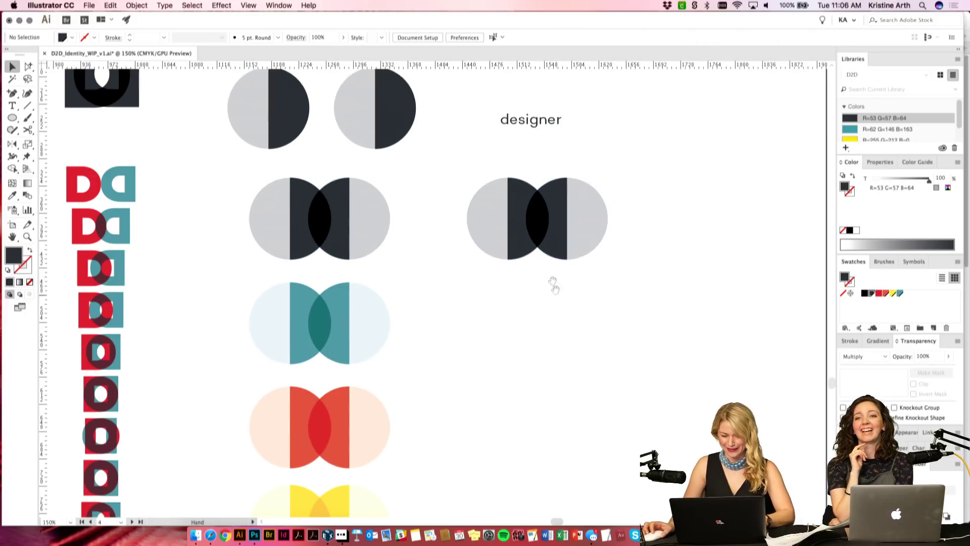
Step: Rewrite the copied label as four lines: "DESIGNER", "DESIGNER", "designer", "designer"
click(531, 122)
double_click(529, 120)
text(GNER)
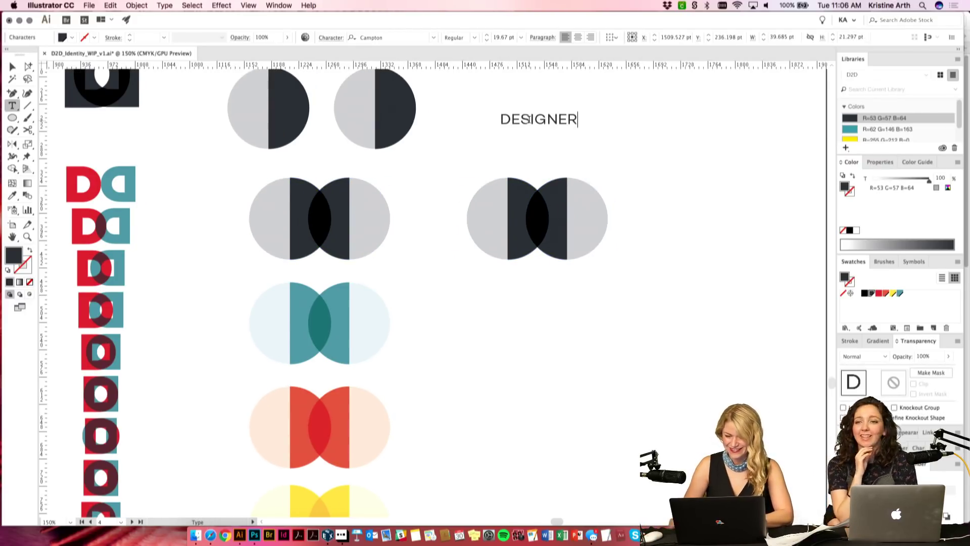
key(Return)
text(DESIGNER )
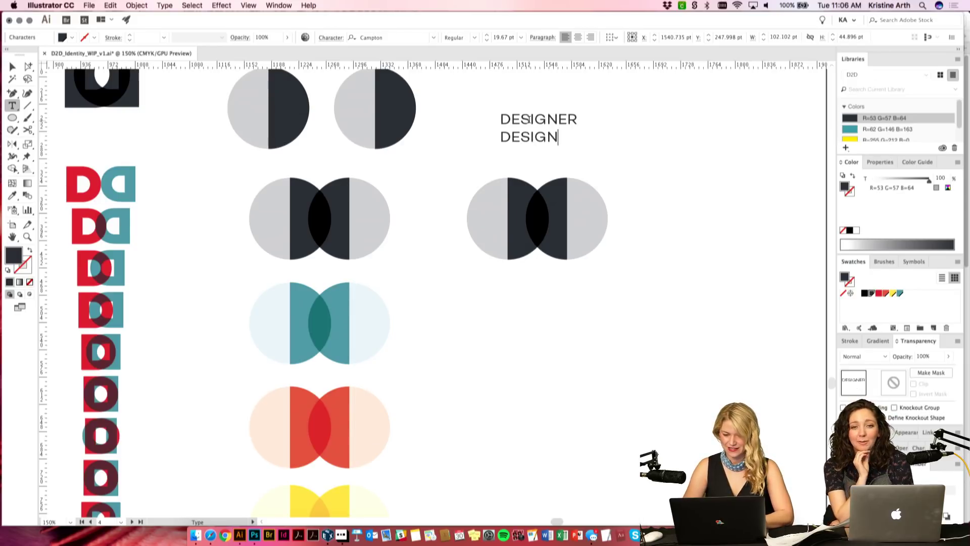
text(designer)
key(Return)
text(designer)
Step: Move the four-line text block to the right, clear of the copied circle pair
click(13, 67)
drag(536, 151, 698, 153)
click(683, 278)
scroll(683, 244, right, 1)
Step: Copy the text block beneath the right-hand dark circle pair as a single line reading "DESIGNER"
double_click(683, 127)
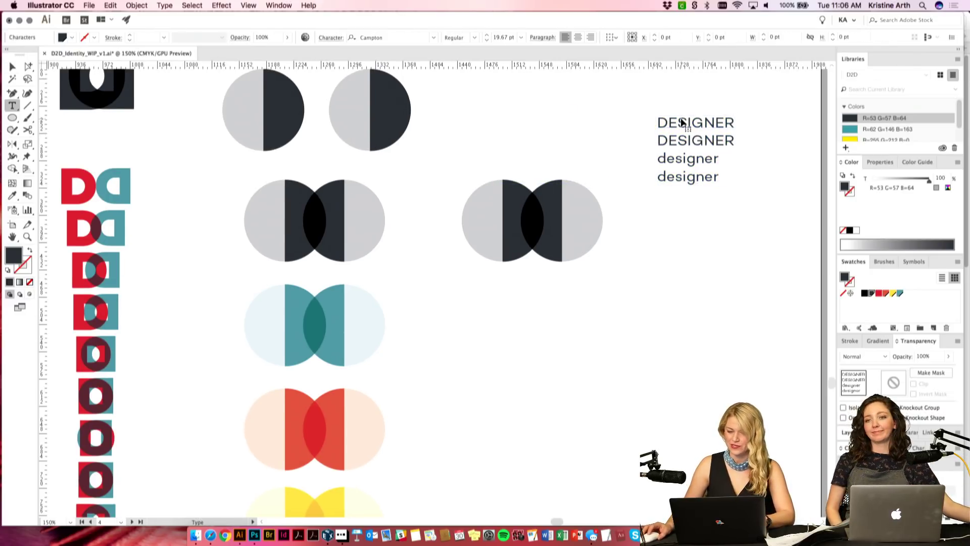
triple_click(682, 125)
key(ctrl+c)
key(Escape)
click(503, 310)
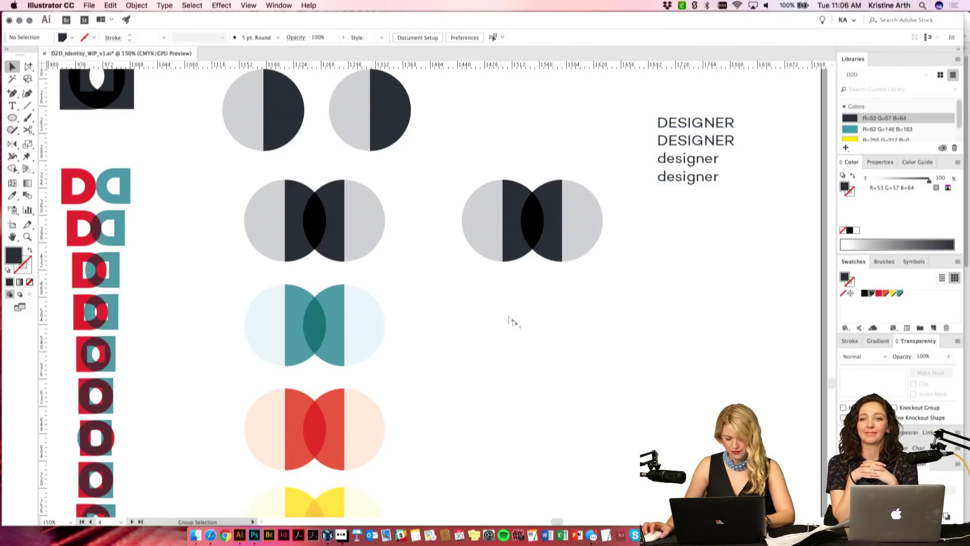
key(ctrl+v)
drag(442, 285, 541, 286)
key(t)
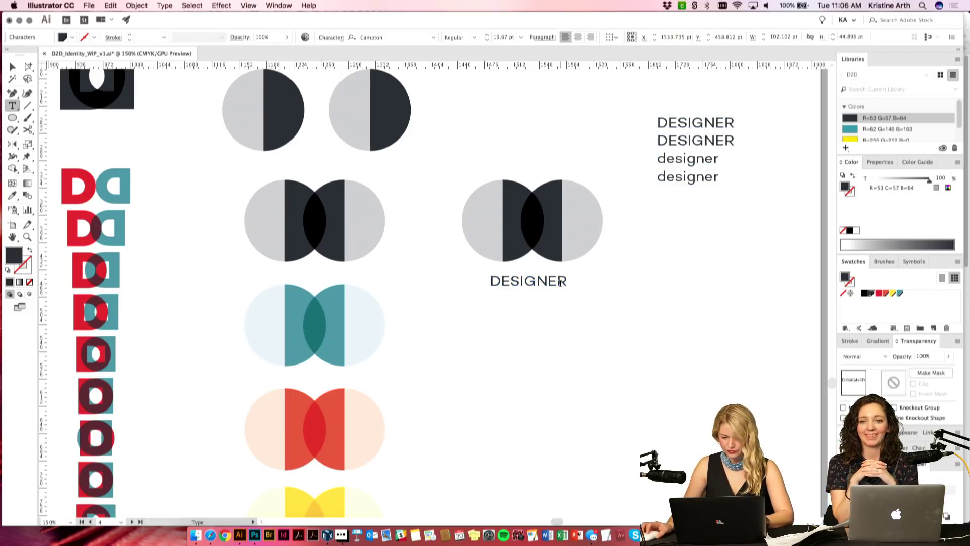
click(13, 67)
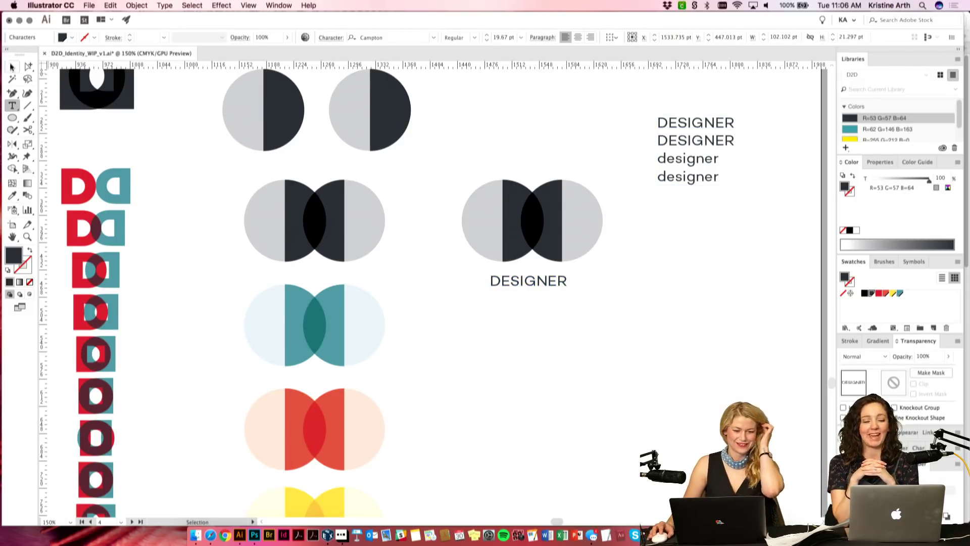
click(526, 310)
Step: Enlarge the "DESIGNER" line to 26 pt and centre it under the dark circle pair
scroll(543, 298, down, 1)
scroll(543, 298, right, 1)
click(563, 282)
drag(565, 280, 530, 284)
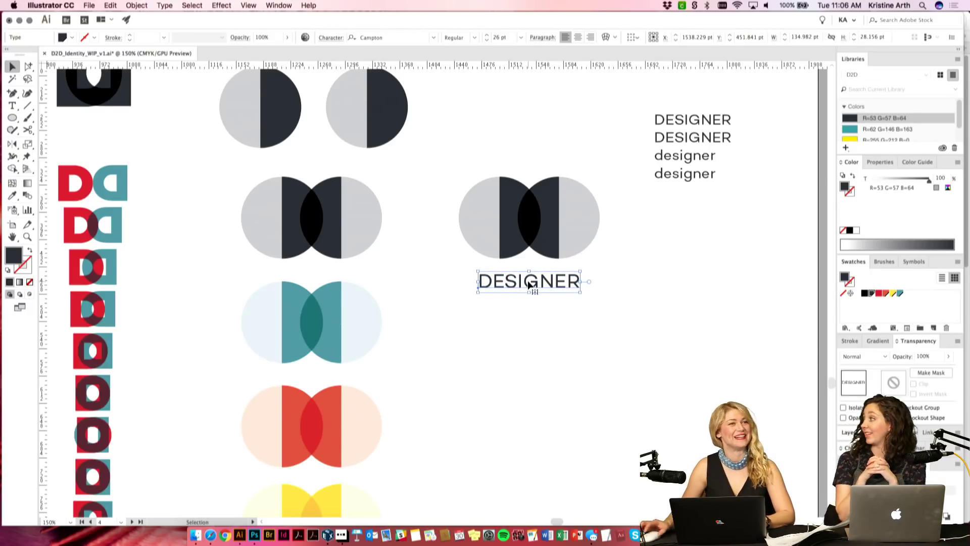
click(631, 286)
Step: Set the "DESIGNER" line to centred paragraph alignment and reposition it under the copied dark circle pair
scroll(629, 291, up, 1)
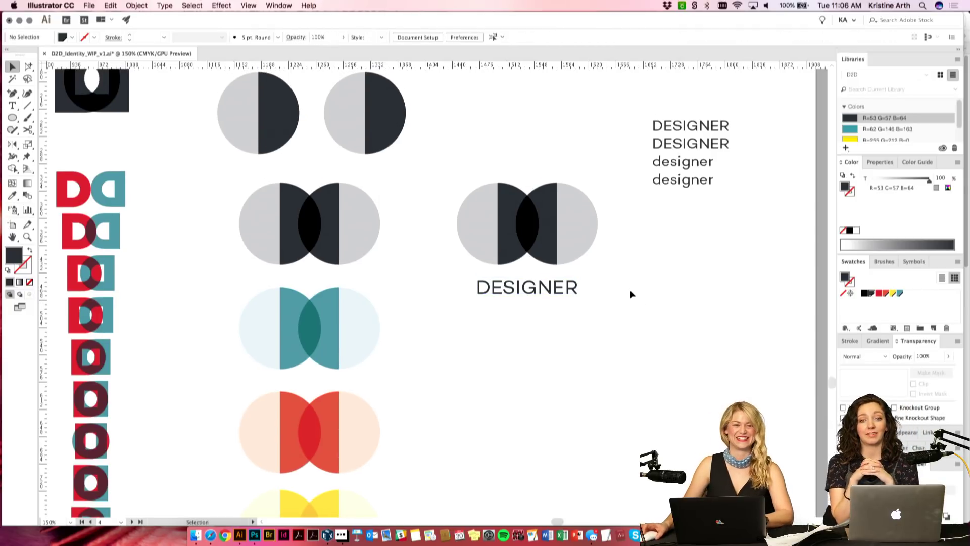
scroll(625, 298, up, 2)
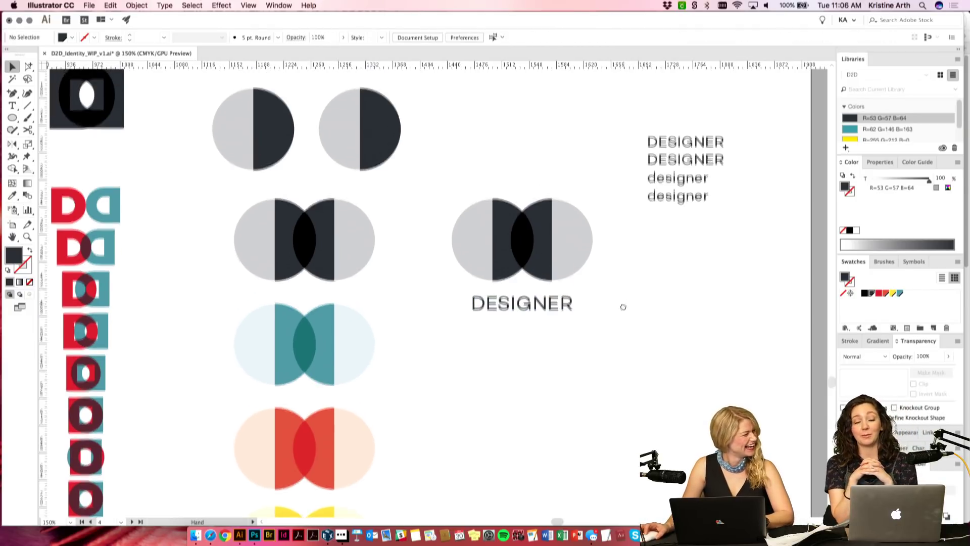
click(538, 314)
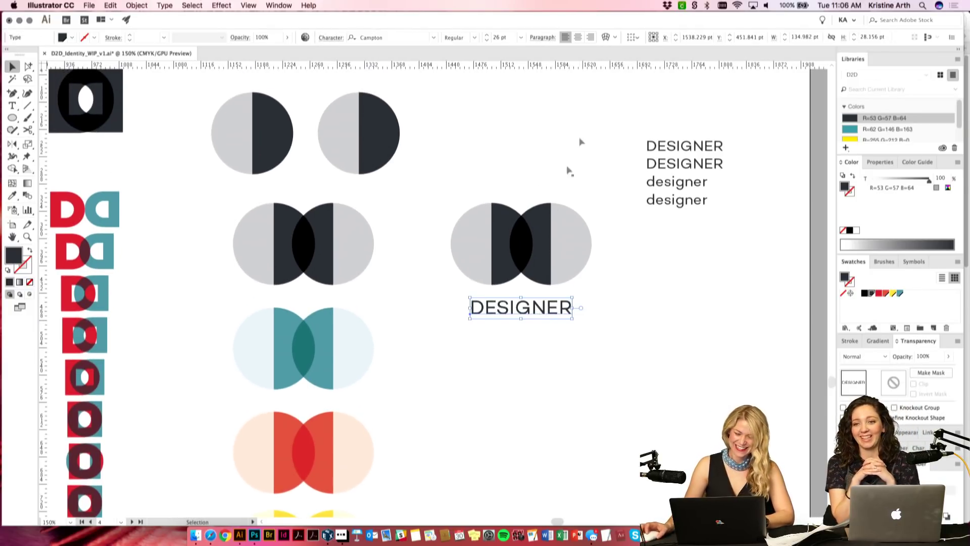
click(578, 38)
mouse_move(485, 308)
mouse_down()
mouse_move(535, 310)
mouse_move(502, 301)
mouse_up()
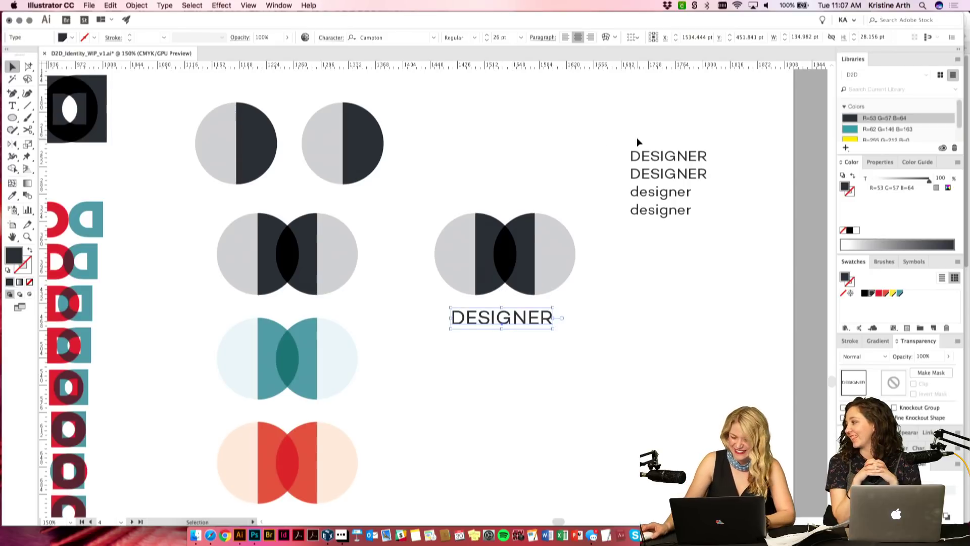
Step: Set the "DESIGNER" line to SemiBold weight and scale it up slightly to 27.53 pt
click(475, 38)
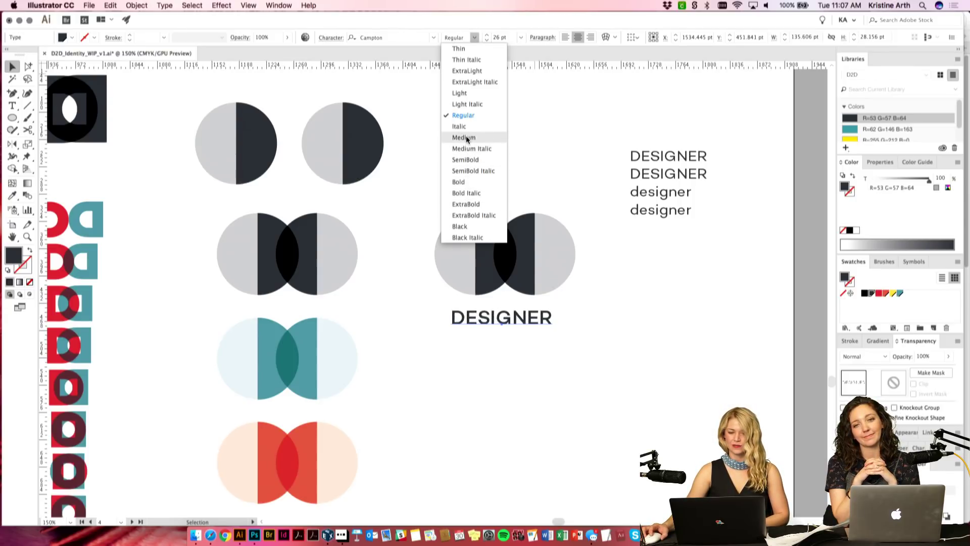
click(466, 158)
click(516, 140)
click(552, 321)
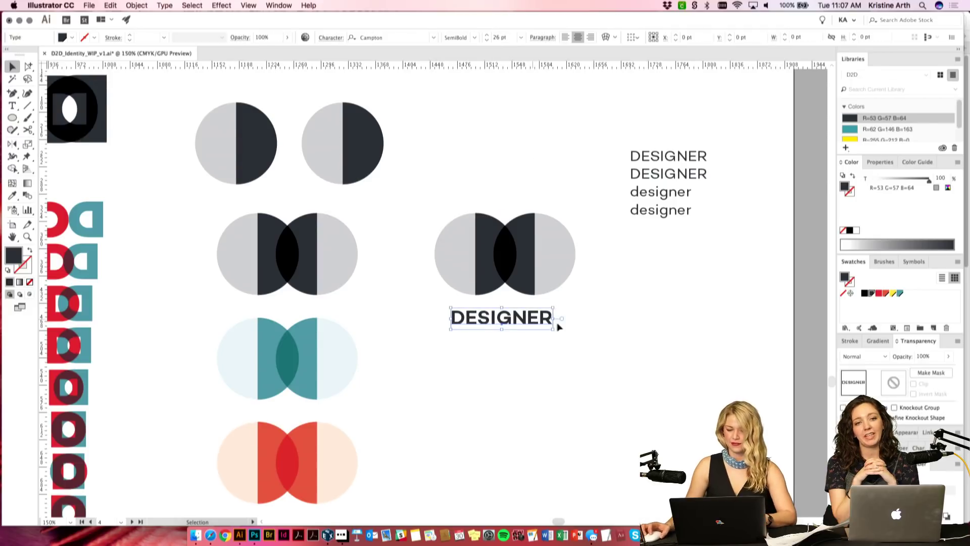
click(526, 360)
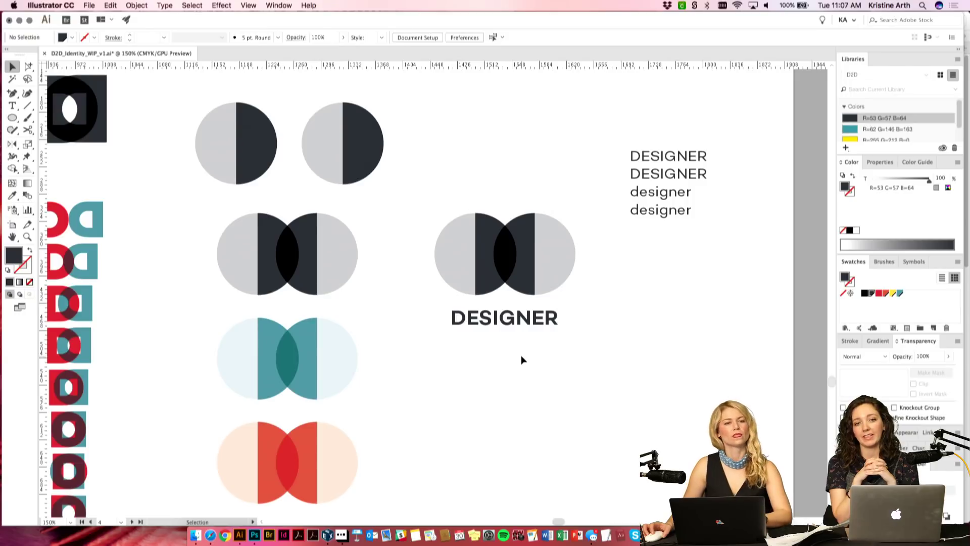
Step: Try reducing the overlap of the copied circles with "DESIGNER" shifted to match, and undo both moves
drag(521, 351, 514, 375)
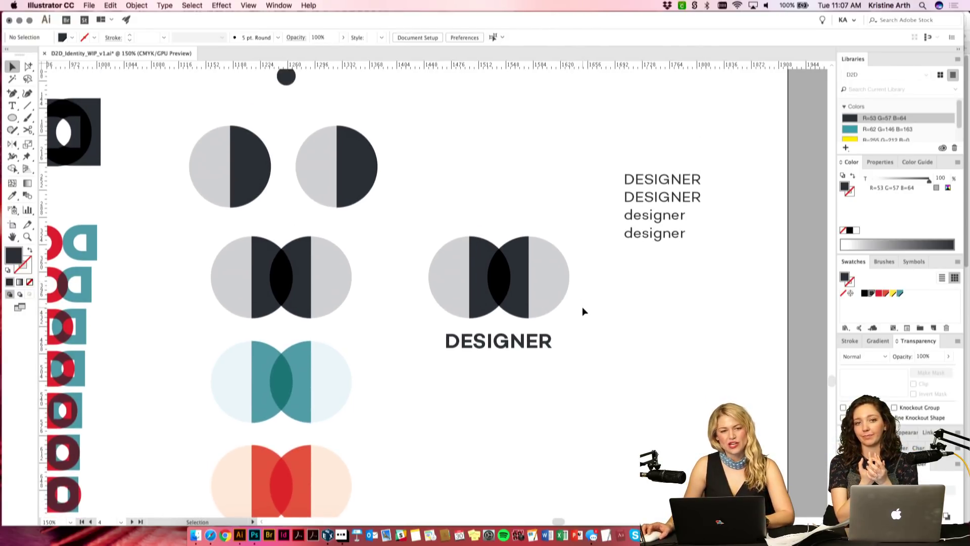
click(528, 252)
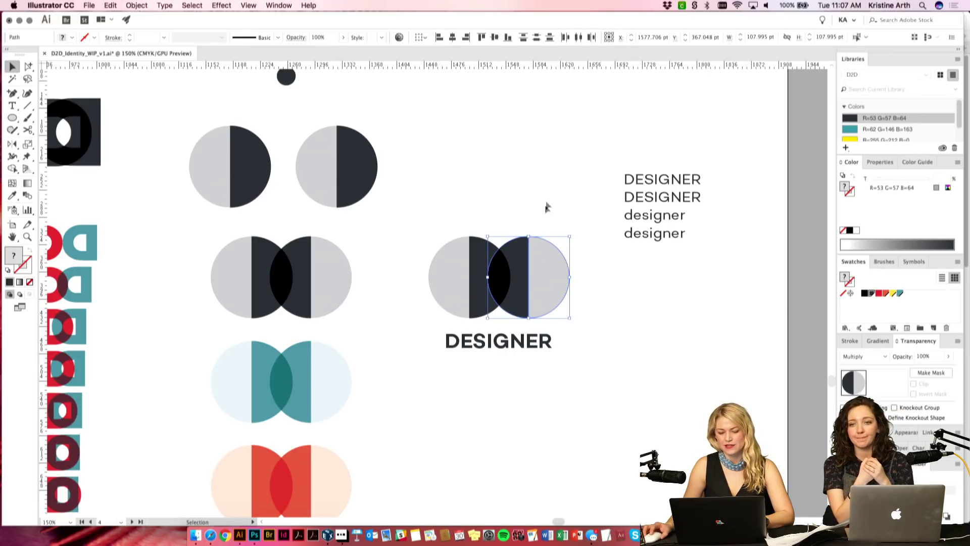
drag(545, 260, 551, 259)
click(419, 267)
drag(489, 345, 495, 345)
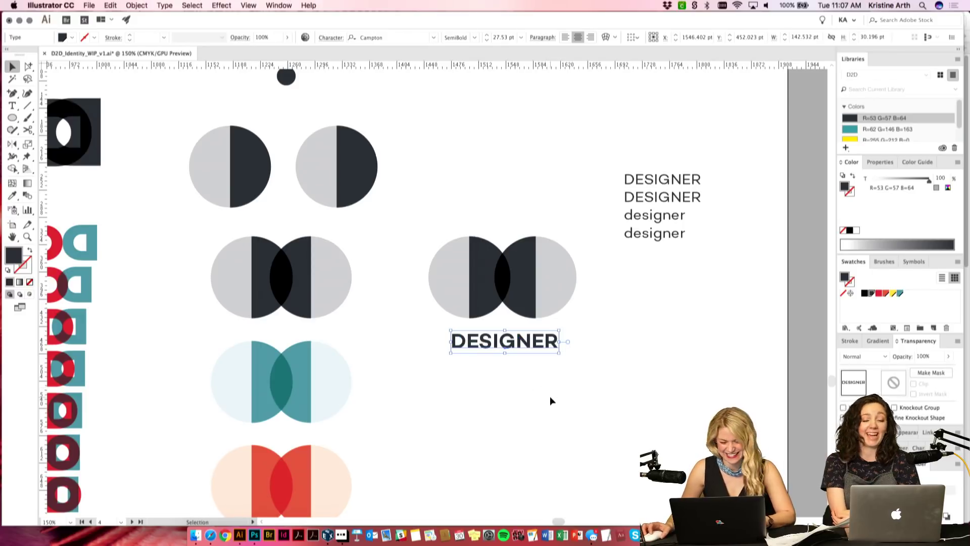
click(551, 400)
key(super+z)
key(super+z)
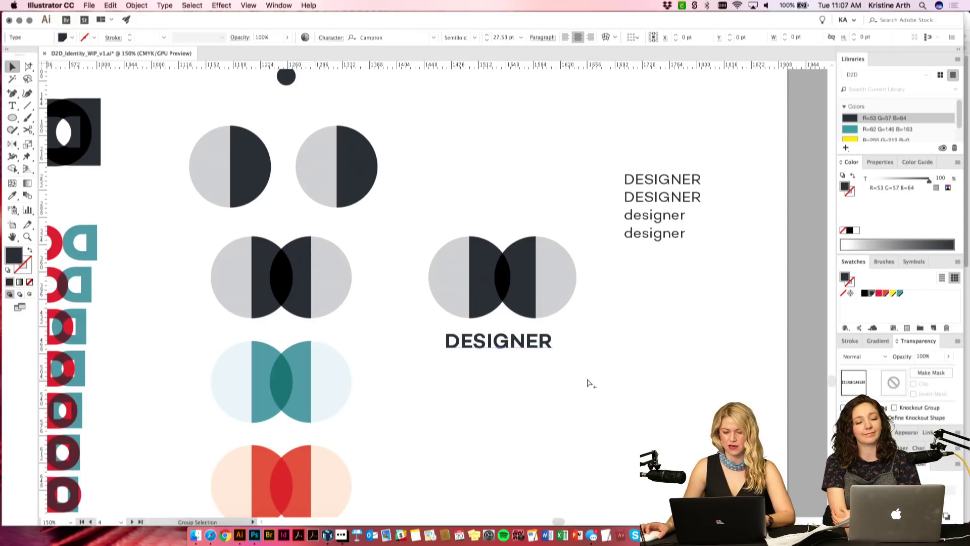
click(609, 331)
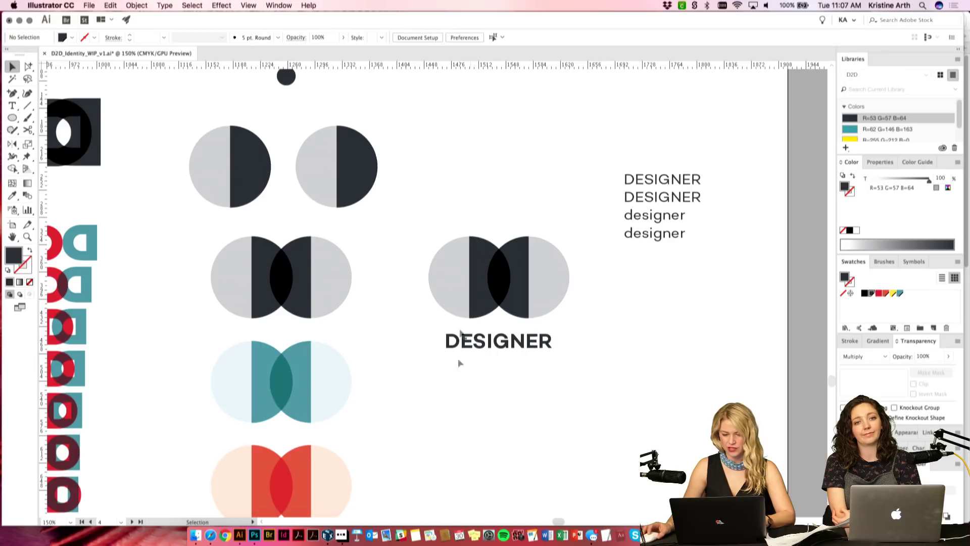
Step: Move the SemiBold "DESIGNER" line slightly up, close beneath the copied circle pair and roughly centred
click(514, 343)
click(507, 392)
scroll(505, 341, down, 1)
drag(504, 341, 505, 336)
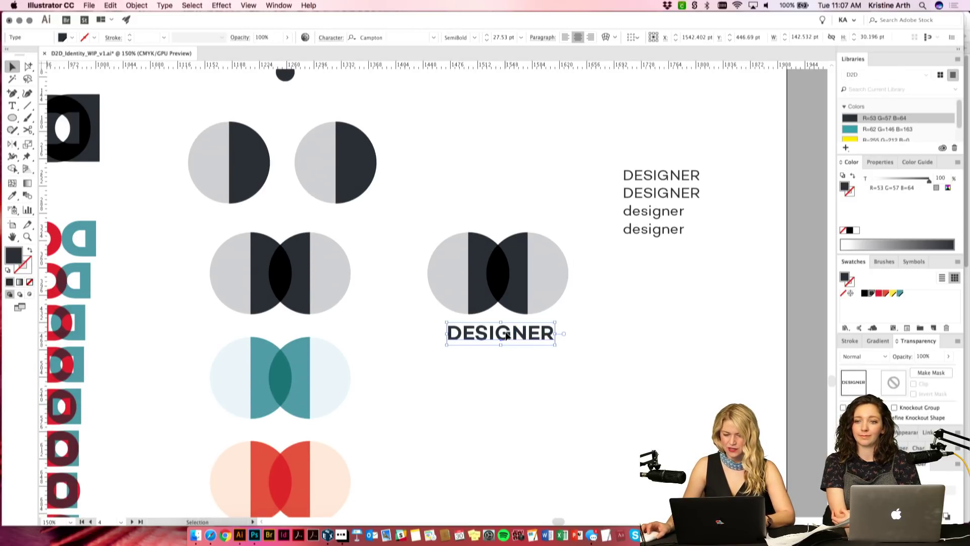
Step: Align the left edge of the "DESIGNER" line with the left edge of the left-hand circle above it
double_click(511, 335)
key(Escape)
click(523, 160)
click(511, 337)
shift+click(431, 275)
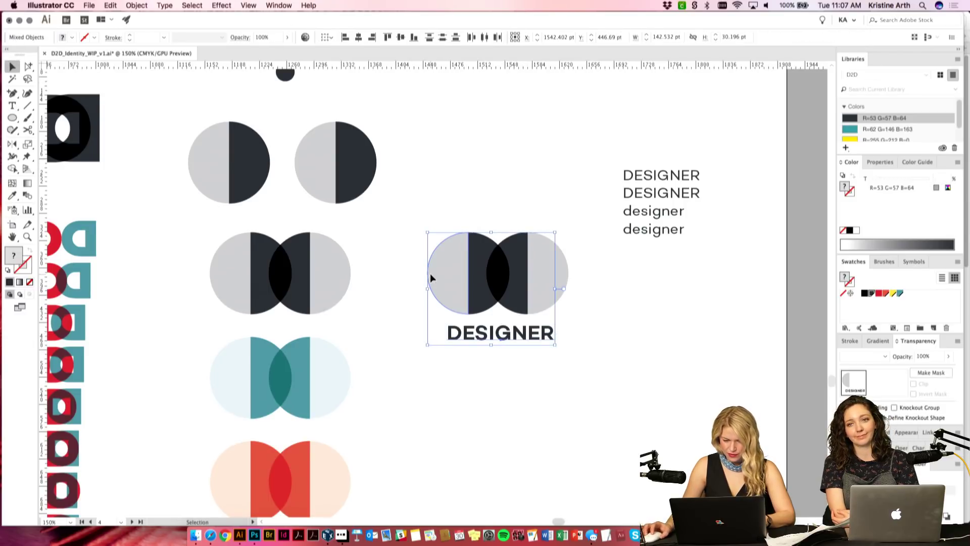
click(345, 37)
click(546, 374)
Step: Duplicate "DESIGNER" to the right on the same line and align the copy's right edge with the right-hand circle
click(498, 336)
shift+click(520, 335)
drag(508, 339, 521, 339)
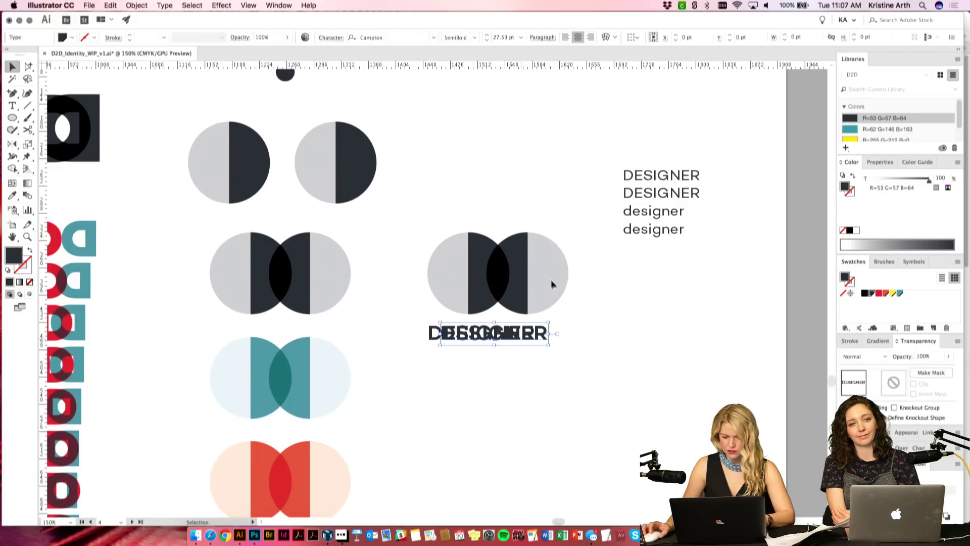
shift+click(551, 288)
click(373, 38)
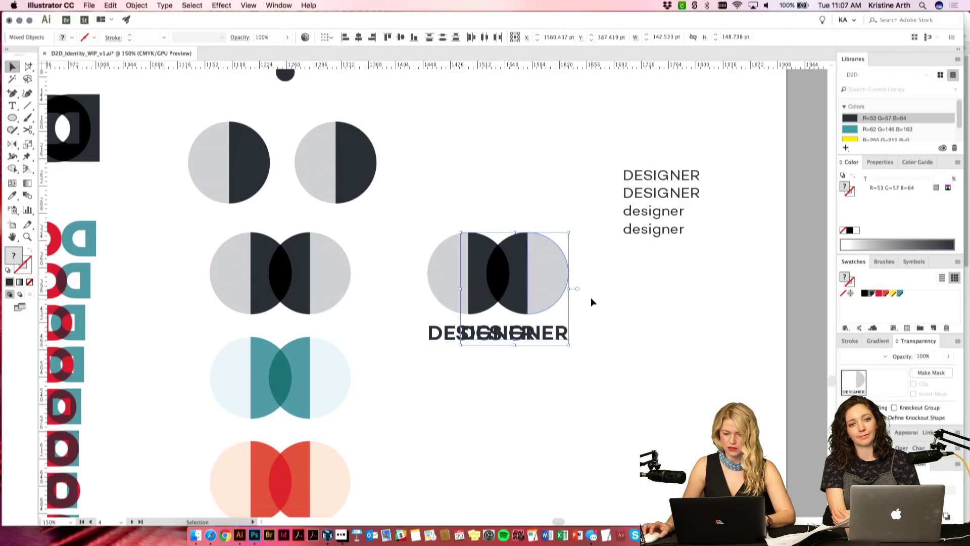
click(578, 386)
Step: Recolour the left-hand "DESIGNER" with the light grey sampled from the left circle
click(441, 340)
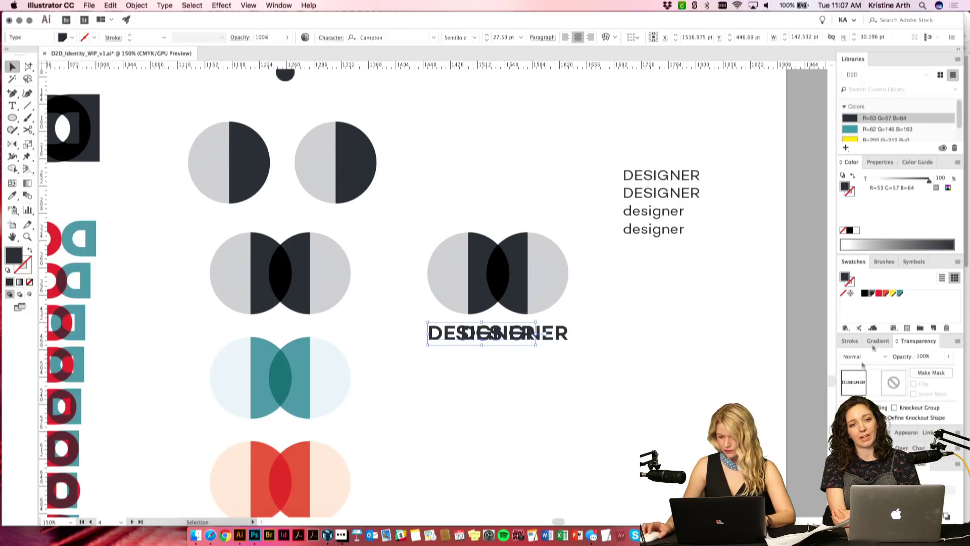
click(12, 195)
click(451, 258)
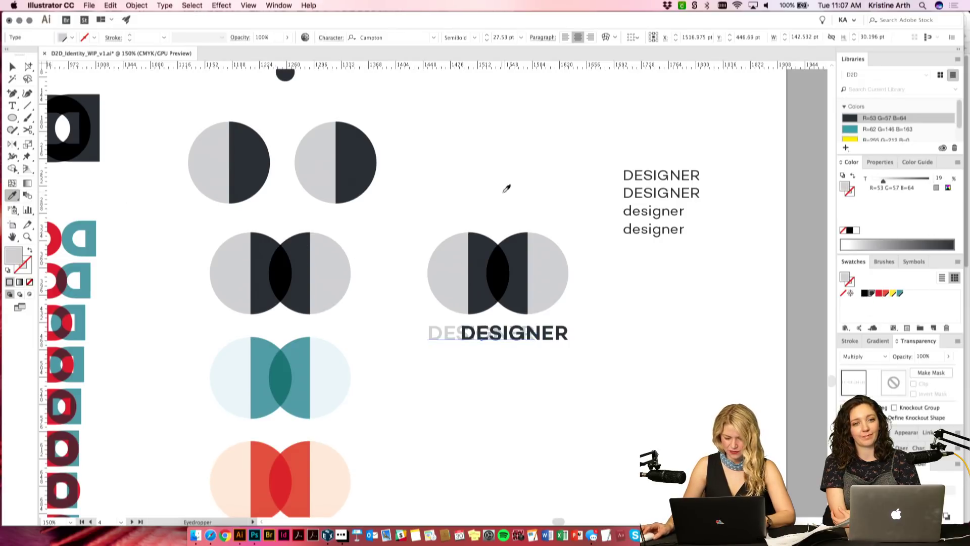
key(v)
click(539, 180)
scroll(531, 379, down, 1)
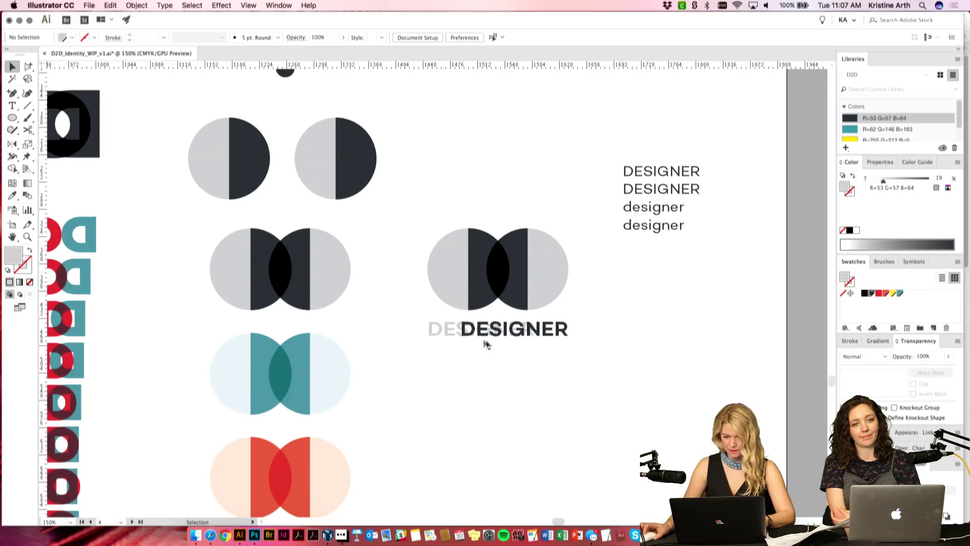
Step: Move the dark "DESIGNER" left so it is centred under the circle pair
click(433, 333)
click(490, 372)
click(564, 334)
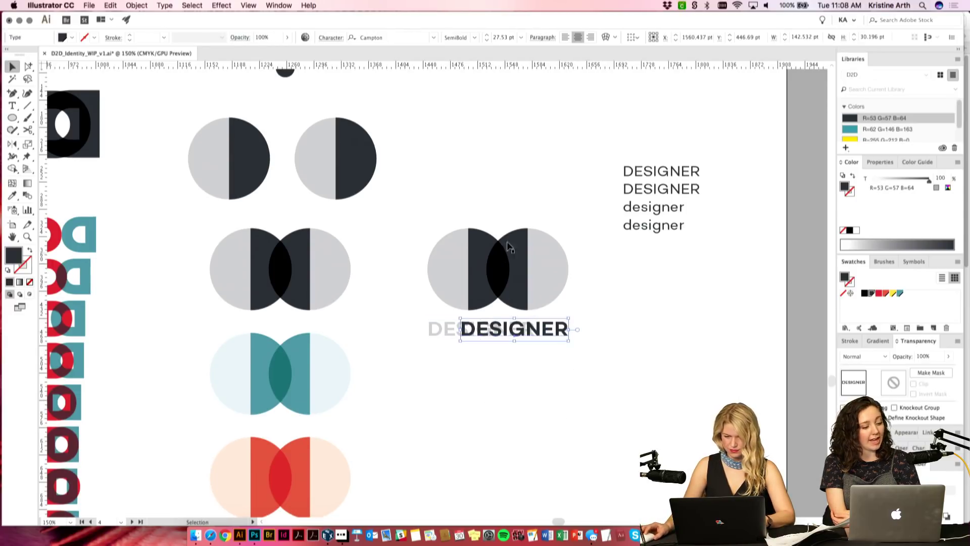
drag(553, 333, 538, 331)
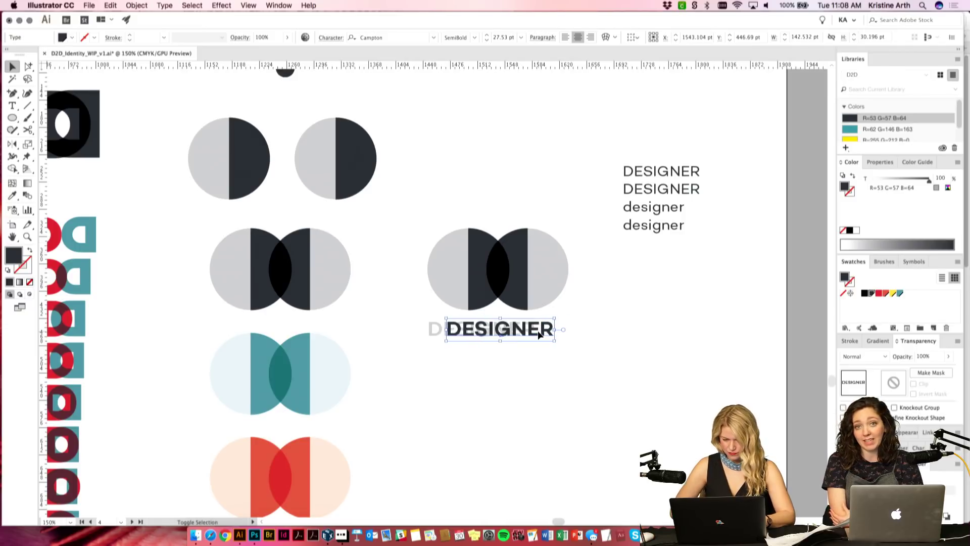
click(557, 374)
Step: Move the light grey "DESIGNER" below the dark one, enlarge it to 34.75 pt, and delete it
click(433, 329)
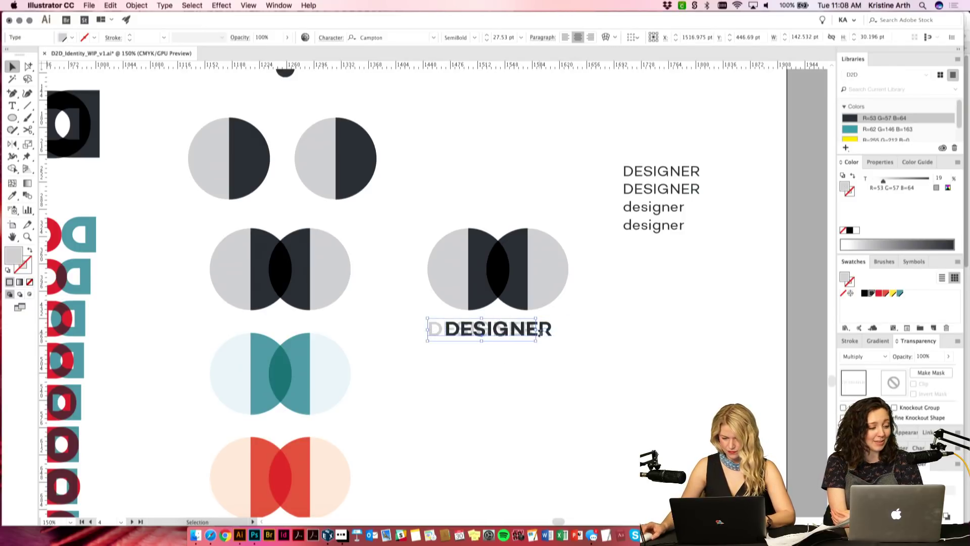
drag(539, 330, 559, 400)
click(603, 361)
click(606, 359)
click(524, 407)
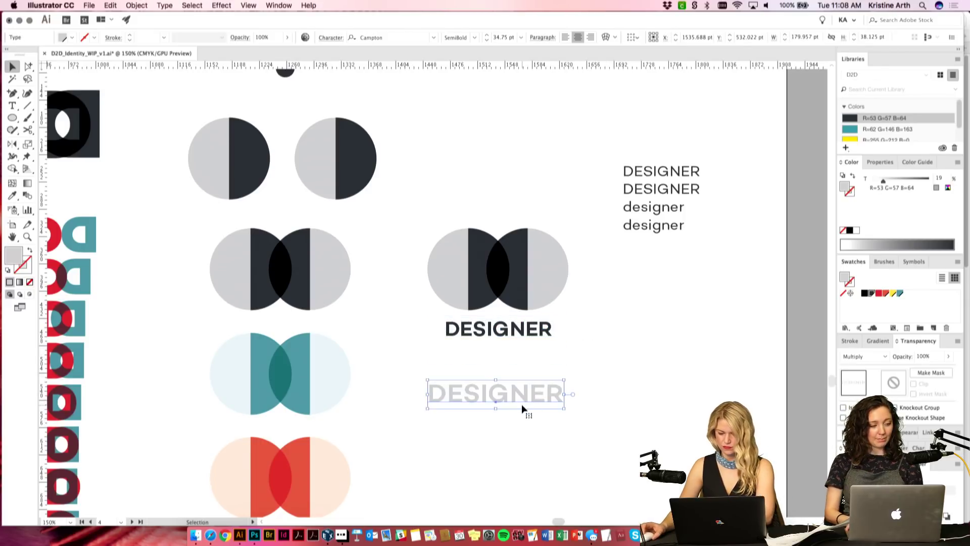
key(Delete)
click(513, 329)
click(518, 366)
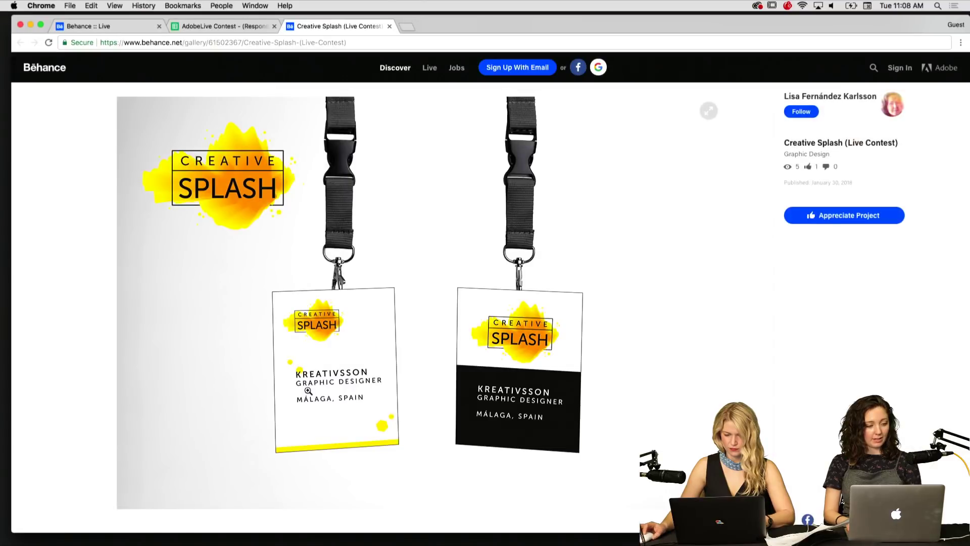
Step: Open the Dropbox badge submission from the contest responses sheet in Chrome and review it alongside the Creative Splash entry
key(ctrl+shift+Tab)
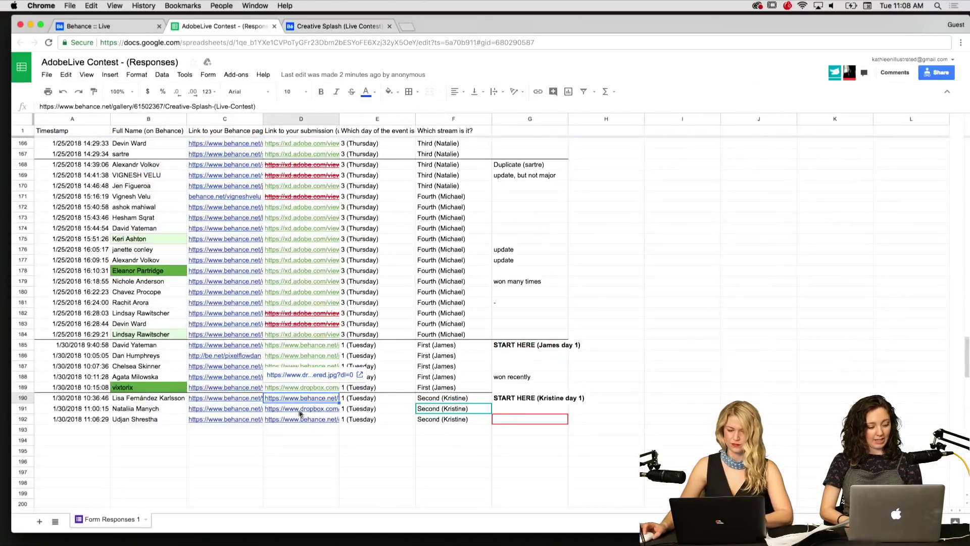
click(296, 409)
click(290, 397)
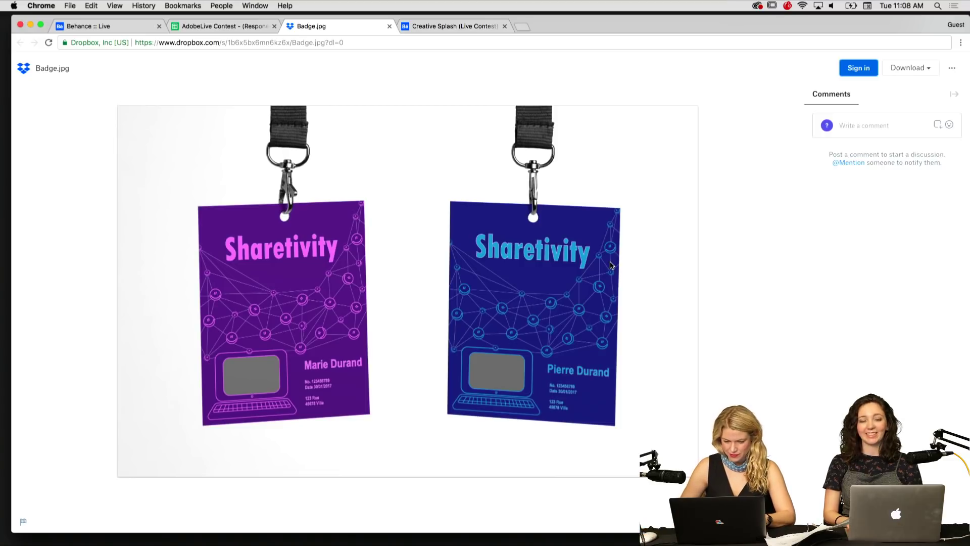
key(ctrl+Tab)
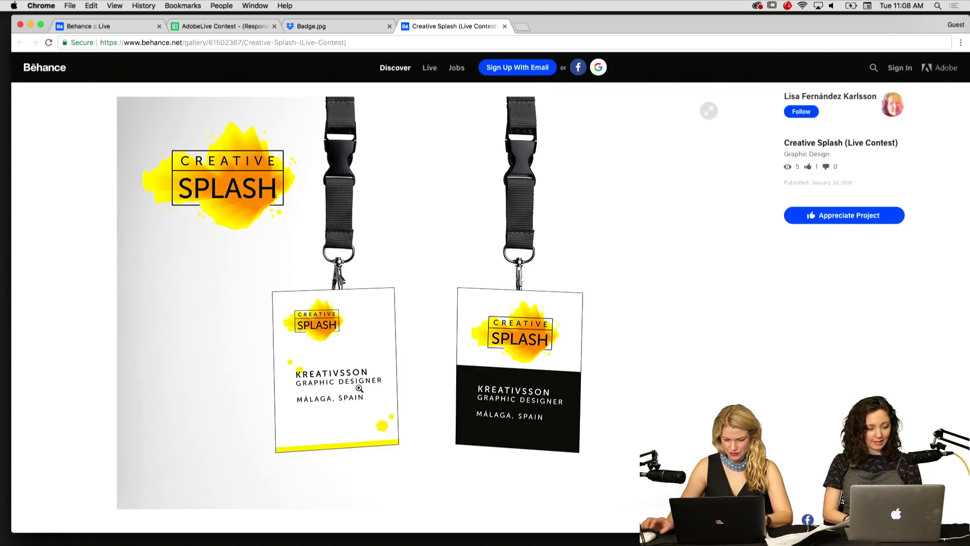
scroll(359, 388, down, 1)
scroll(359, 388, up, 3)
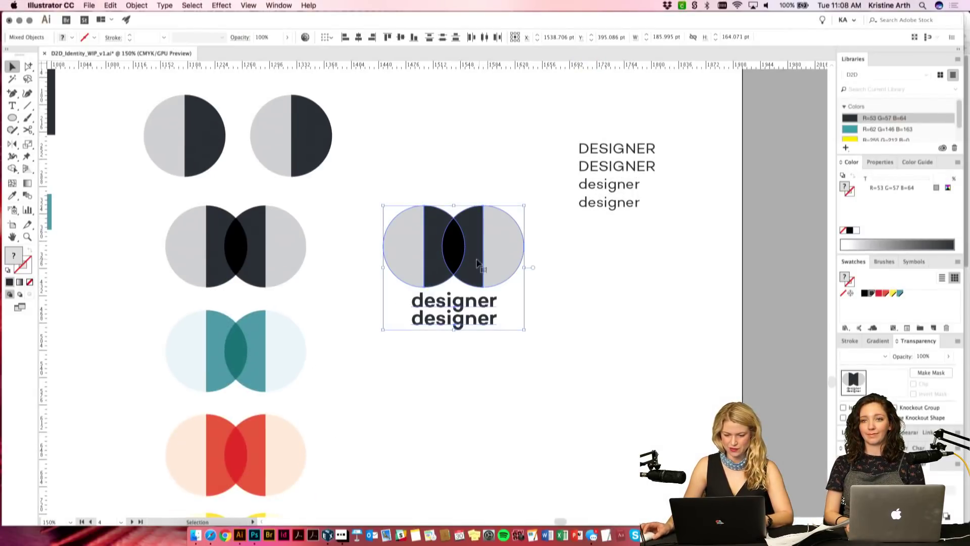
Step: In Illustrator, duplicate the circle pair with its two "designer" lines below the original and rotate the copy's upper line 180°
drag(477, 250, 420, 339)
click(585, 379)
scroll(586, 364, down, 2)
click(465, 327)
click(557, 340)
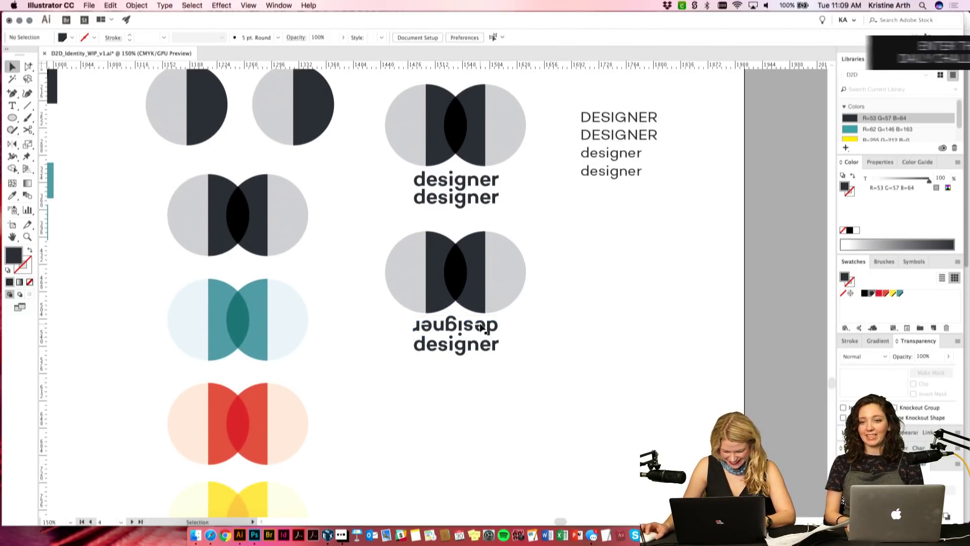
Step: Fine-tune the position of the upside-down "designer" line so it fits tightly over the upright line
shift+click(483, 328)
drag(482, 328, 484, 328)
click(536, 348)
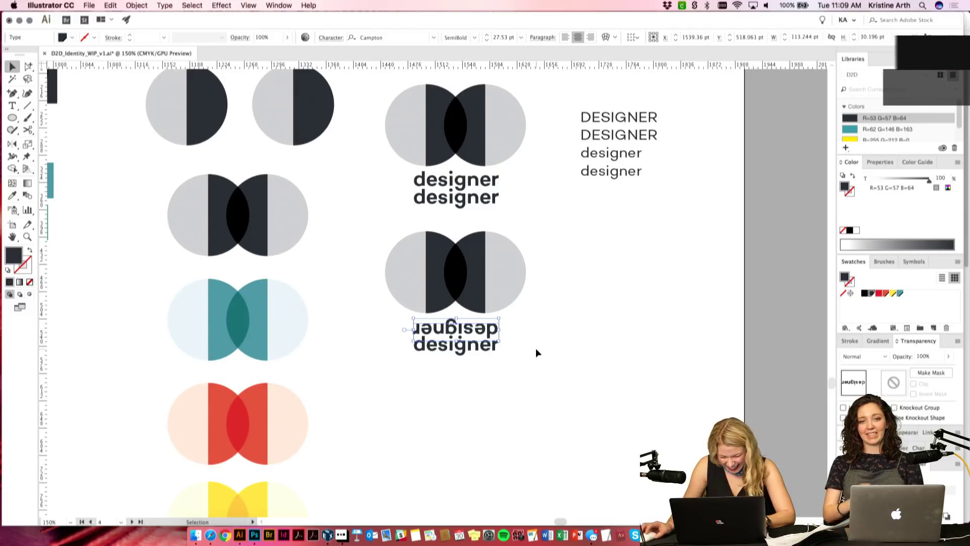
key(super+equal)
key(super+equal)
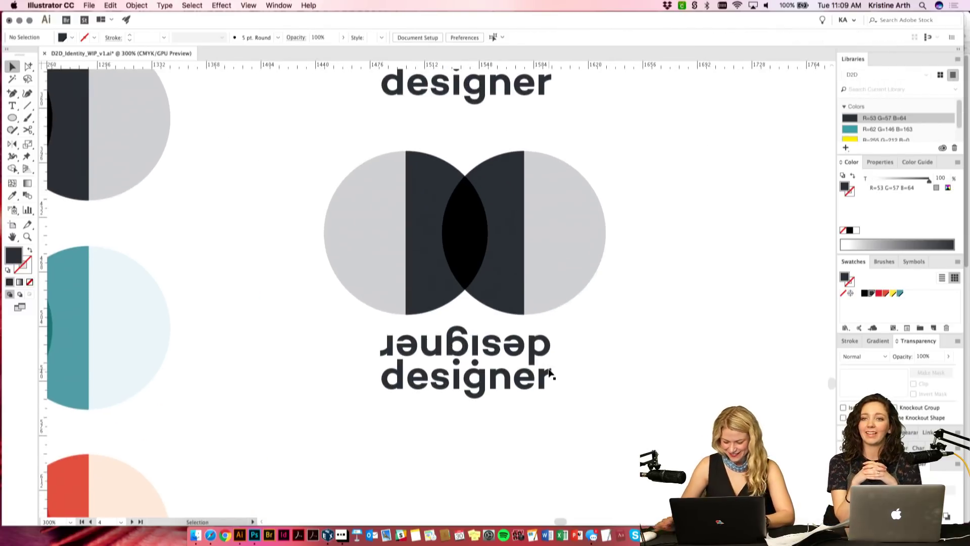
key(super+equal)
click(521, 354)
drag(521, 354, 521, 354)
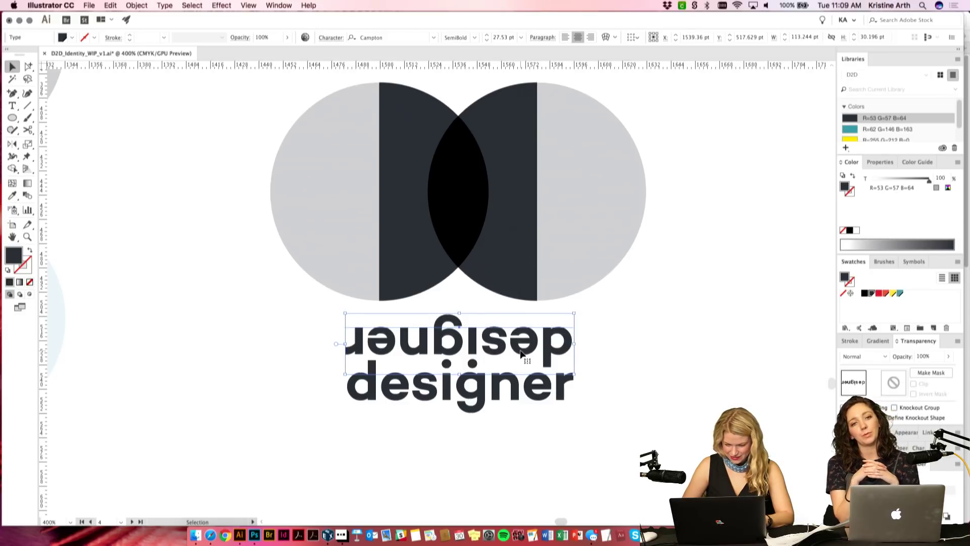
click(595, 354)
Step: Select the upside-down and upright "designer" lines together and align them on their horizontal centres
scroll(597, 372, up, 1)
key(super+minus)
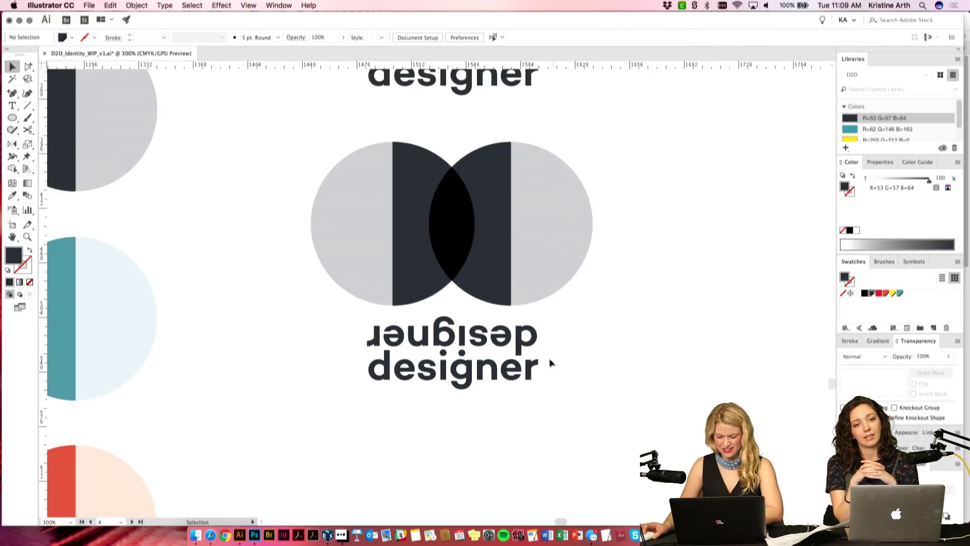
click(528, 369)
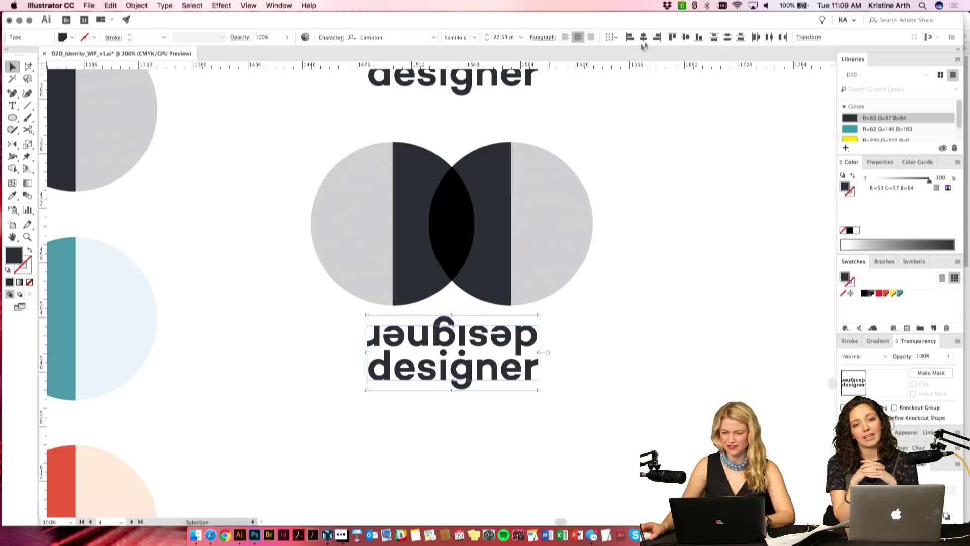
click(704, 361)
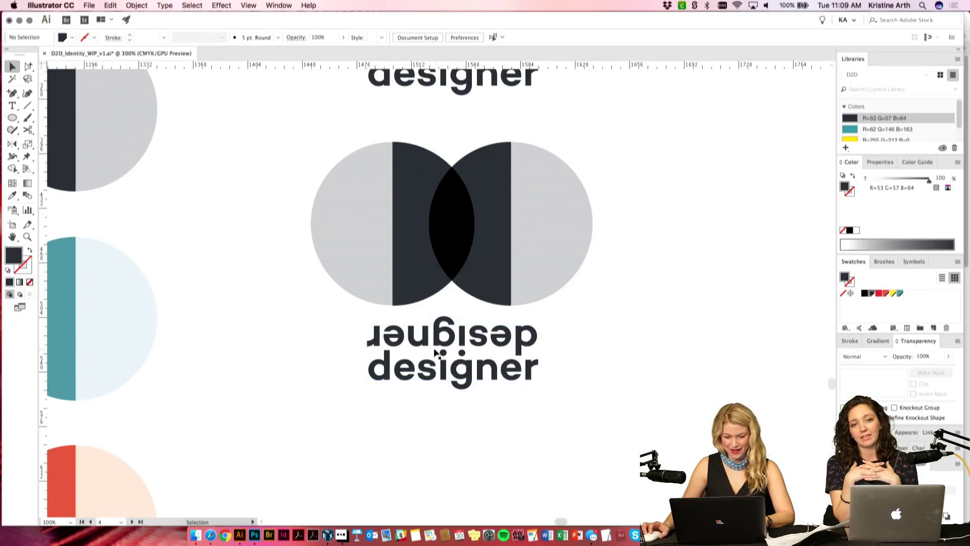
Step: Duplicate the upside-down and upright "designer" lines together into the empty space beside the lower circle pair
scroll(646, 366, down, 1)
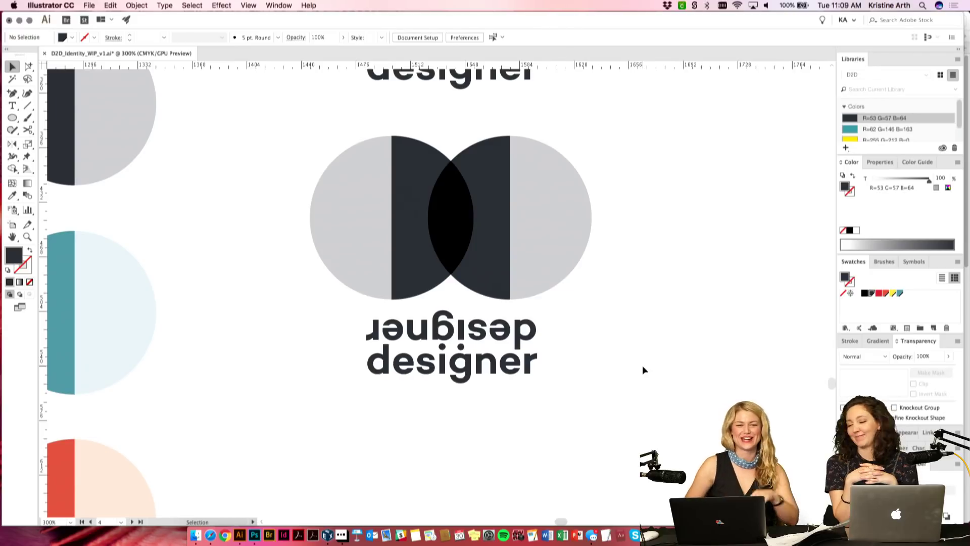
drag(659, 353, 637, 330)
key(super+minus)
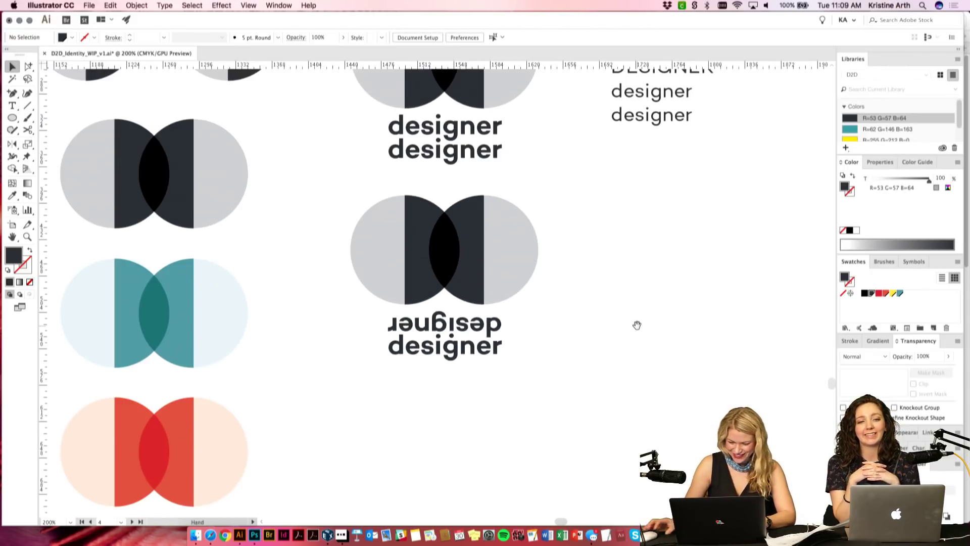
drag(429, 331, 704, 334)
click(599, 441)
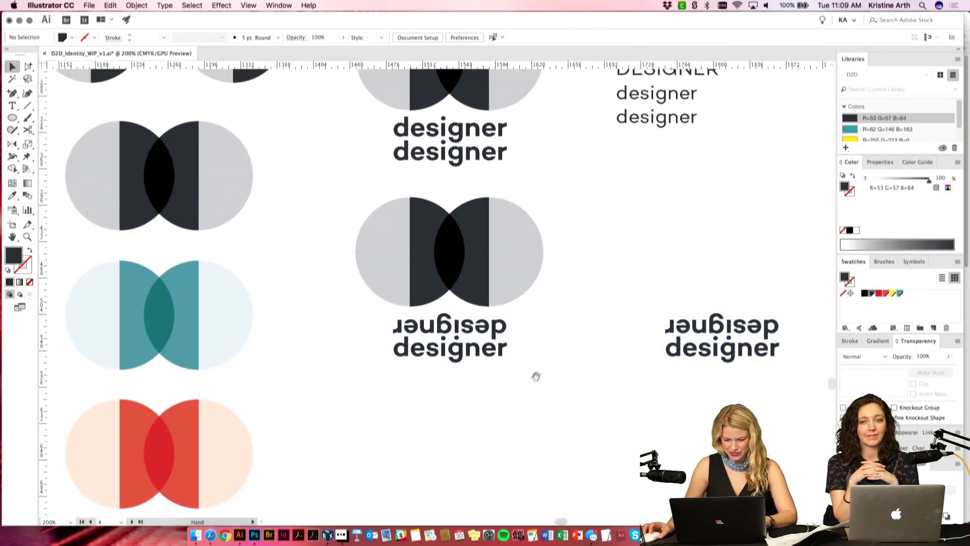
Step: Move the two-line lettering under the lower circle pair onto the circles and fill it black
scroll(536, 400, up, 2)
click(489, 342)
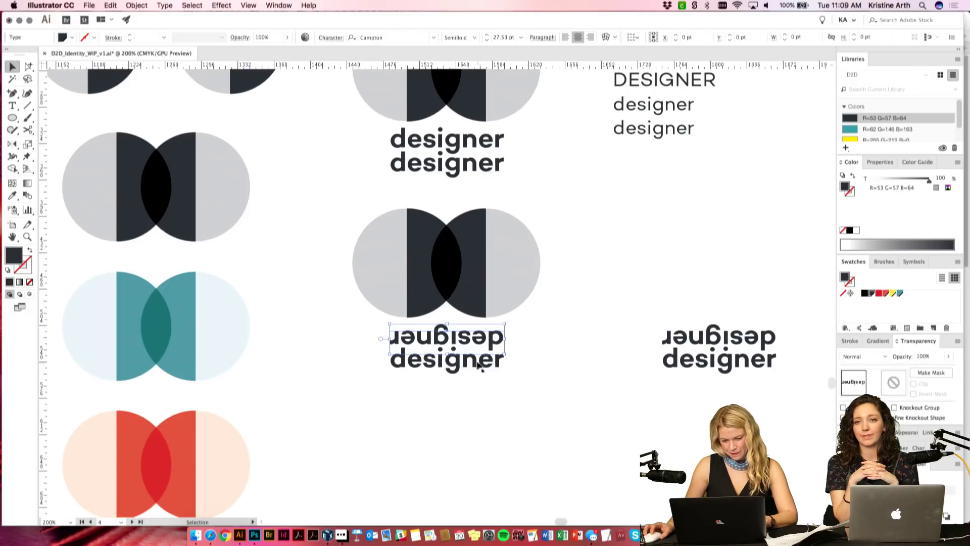
drag(471, 365, 475, 284)
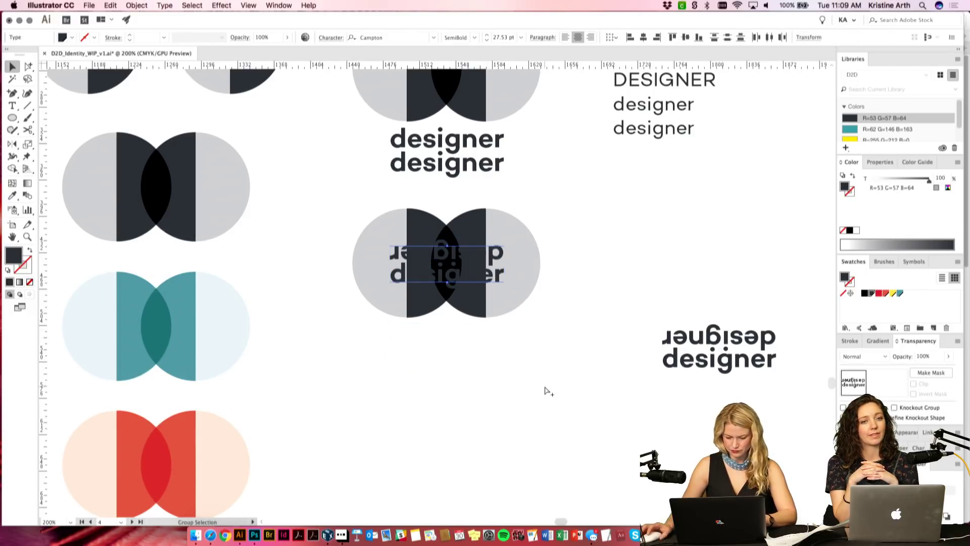
click(865, 295)
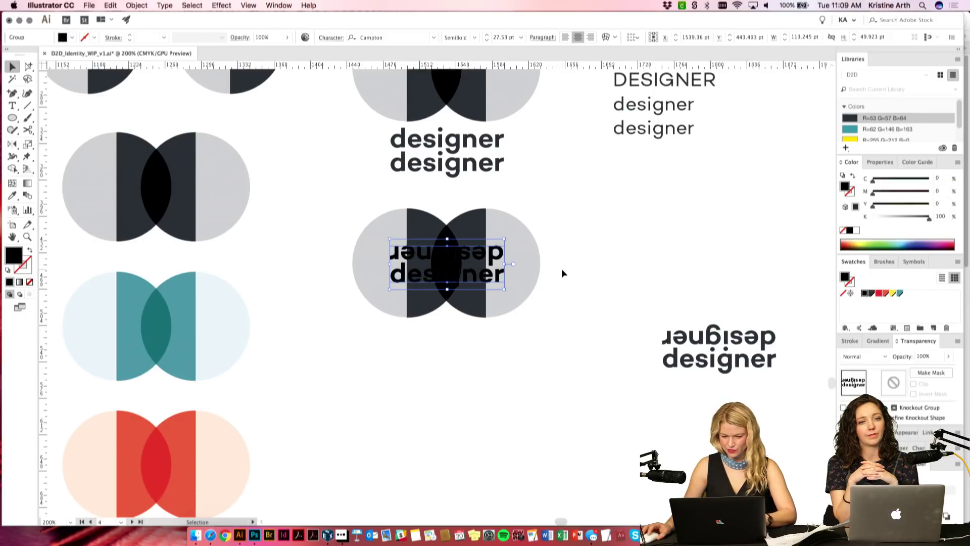
Step: Rotate the black two-line lettering 90° to run vertically and place it centred beneath the lower circle pair
drag(508, 235, 477, 324)
click(661, 223)
drag(459, 216, 458, 334)
click(563, 372)
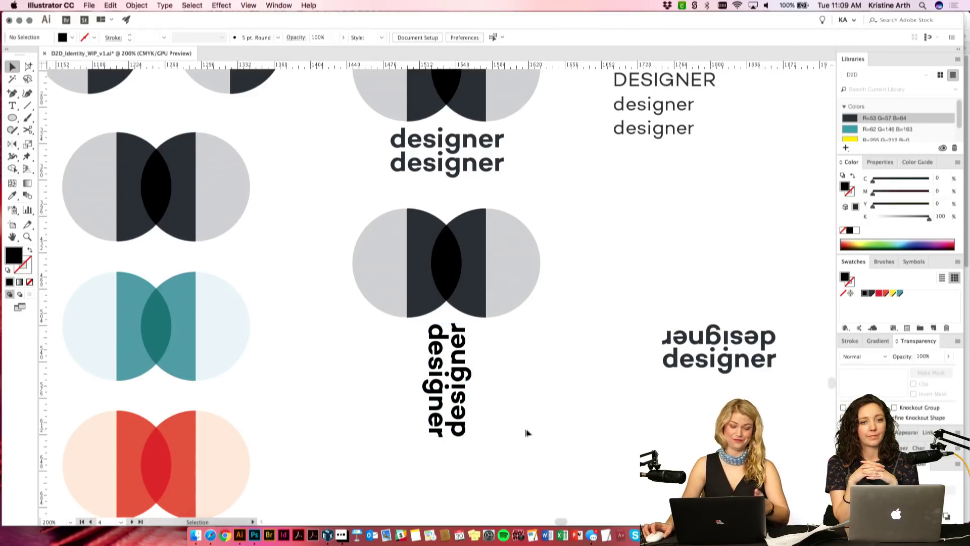
Step: Delete the vertical lettering and move the lower circle pair slightly further down
click(412, 382)
key(Delete)
key(space)
drag(610, 309, 607, 322)
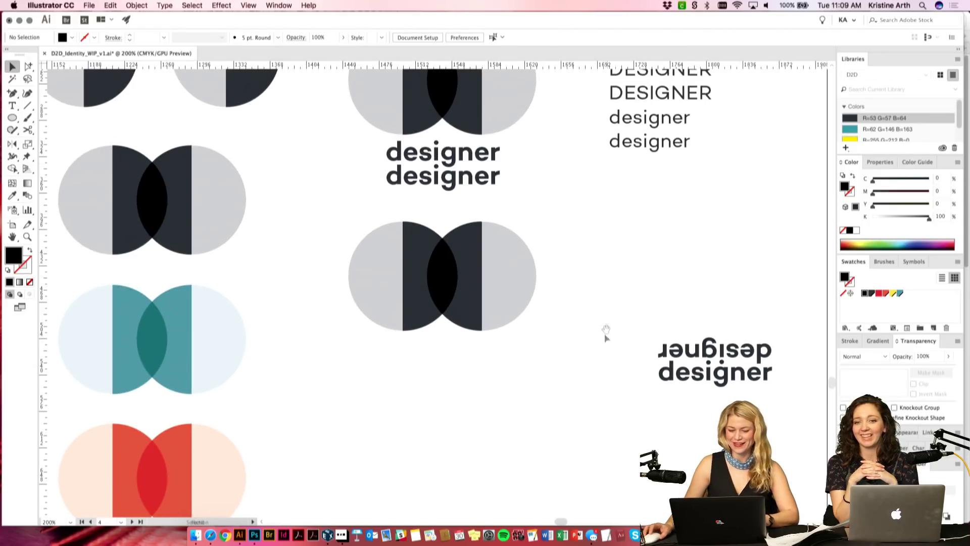
drag(388, 262, 404, 310)
click(585, 236)
scroll(586, 240, down, 2)
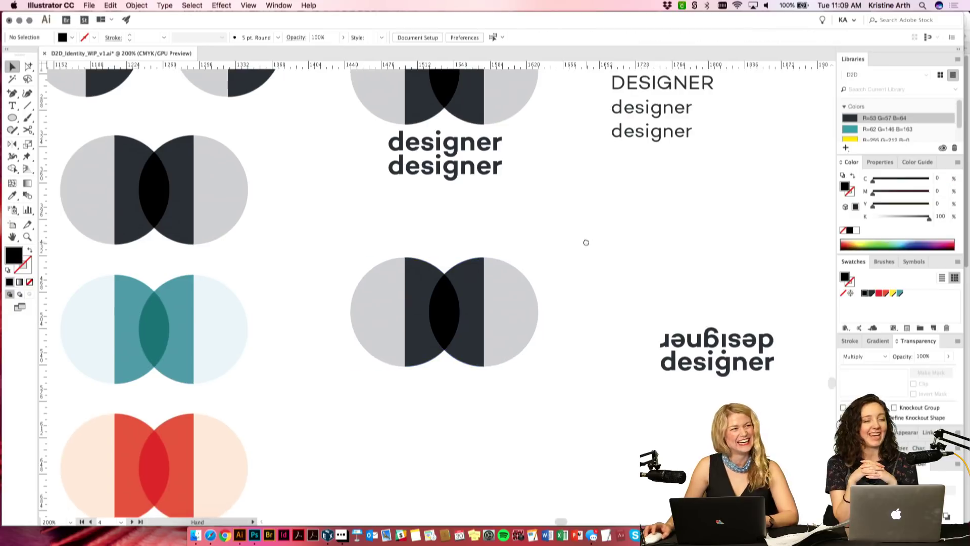
scroll(590, 241, up, 1)
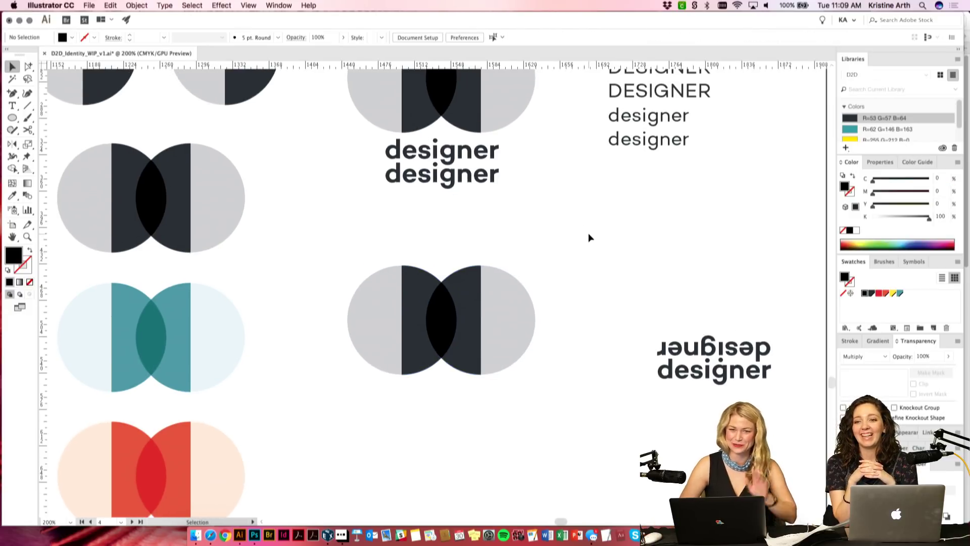
key(super+minus)
key(space)
mouse_move(589, 234)
mouse_down()
mouse_move(587, 223)
mouse_move(593, 232)
mouse_up()
key(super+plus)
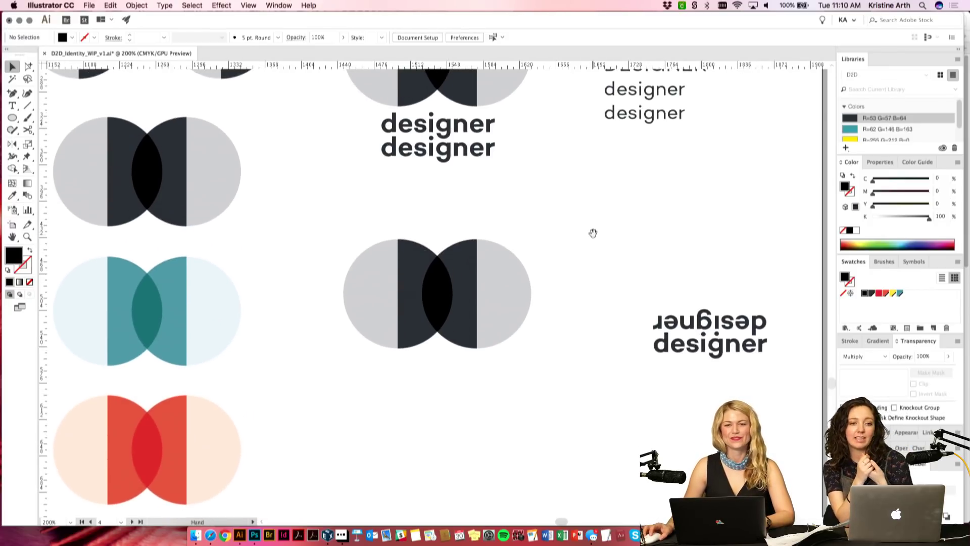
drag(608, 273, 609, 270)
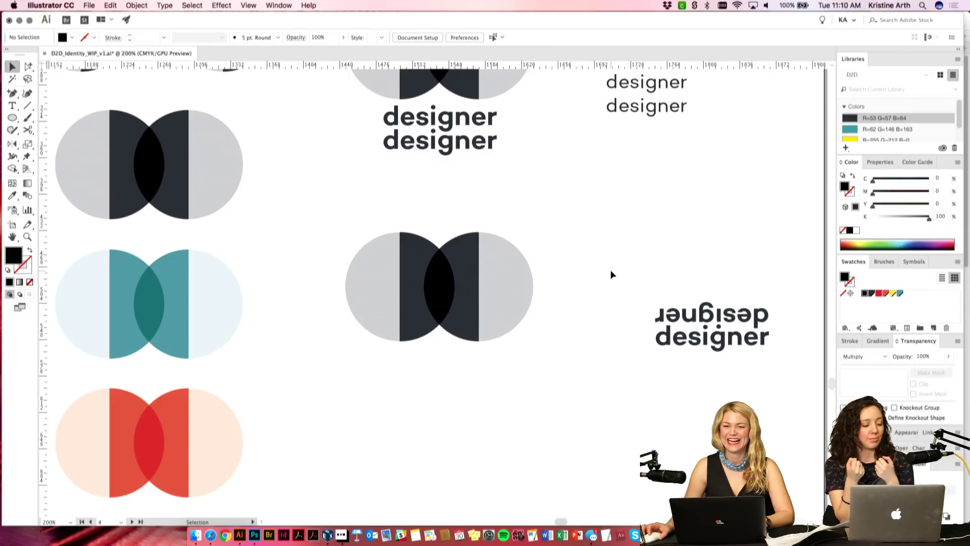
drag(605, 299, 605, 284)
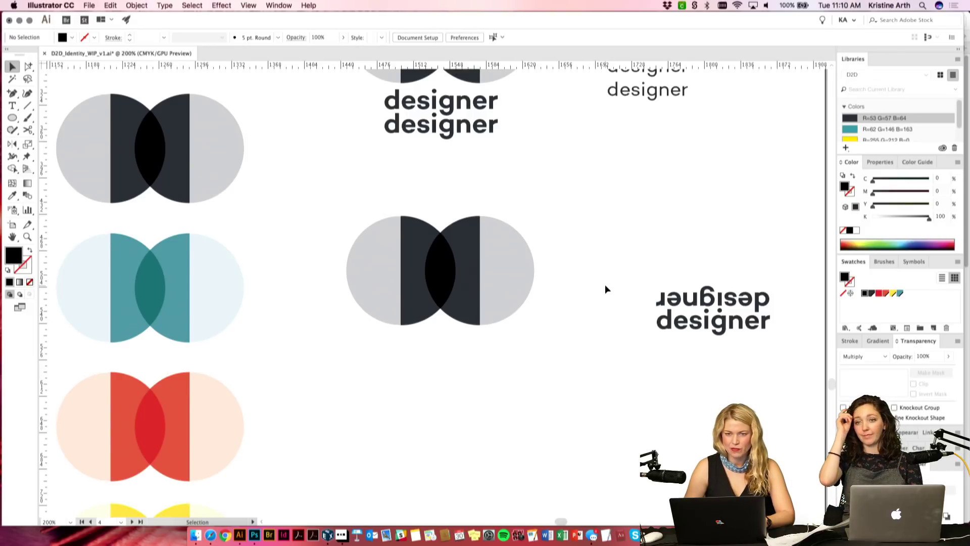
key(super+equal)
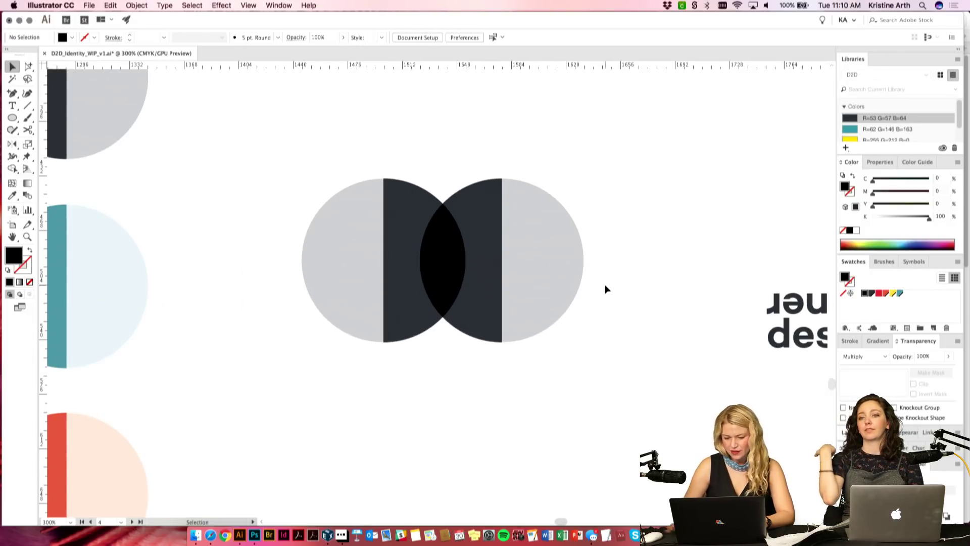
key(super+minus)
Step: Duplicate the two-line "designer" lettering directly above itself and convert the upper copy to outlines
drag(609, 373, 596, 392)
drag(674, 398, 670, 392)
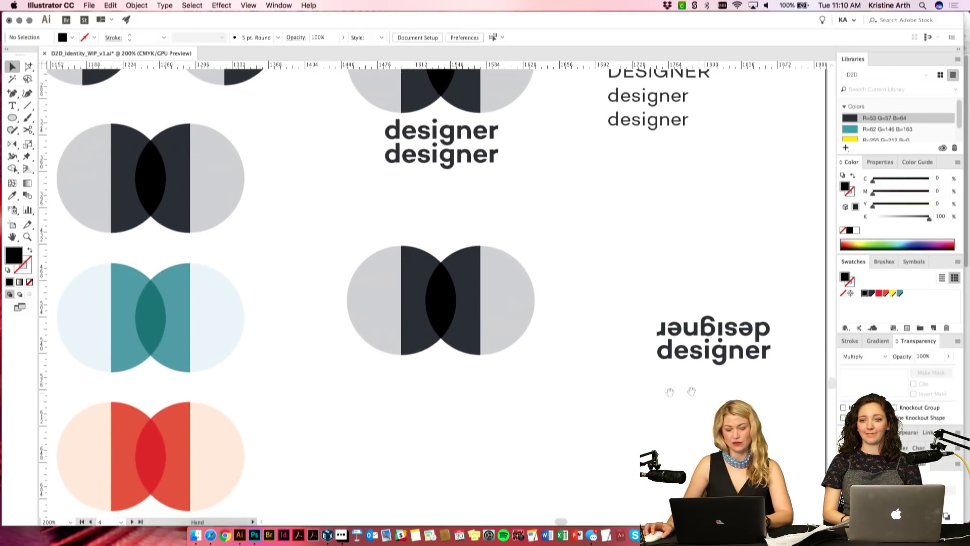
click(721, 346)
drag(708, 319, 696, 277)
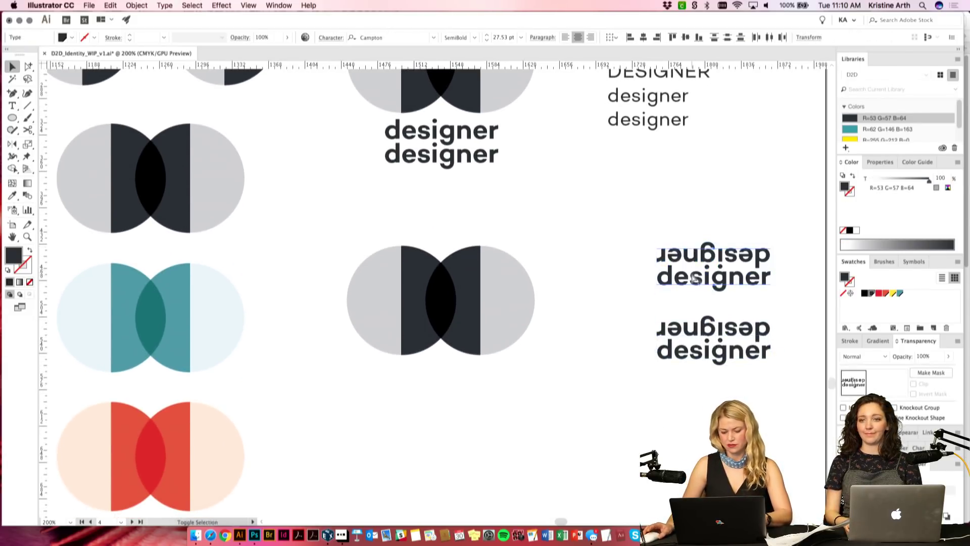
click(704, 410)
click(708, 246)
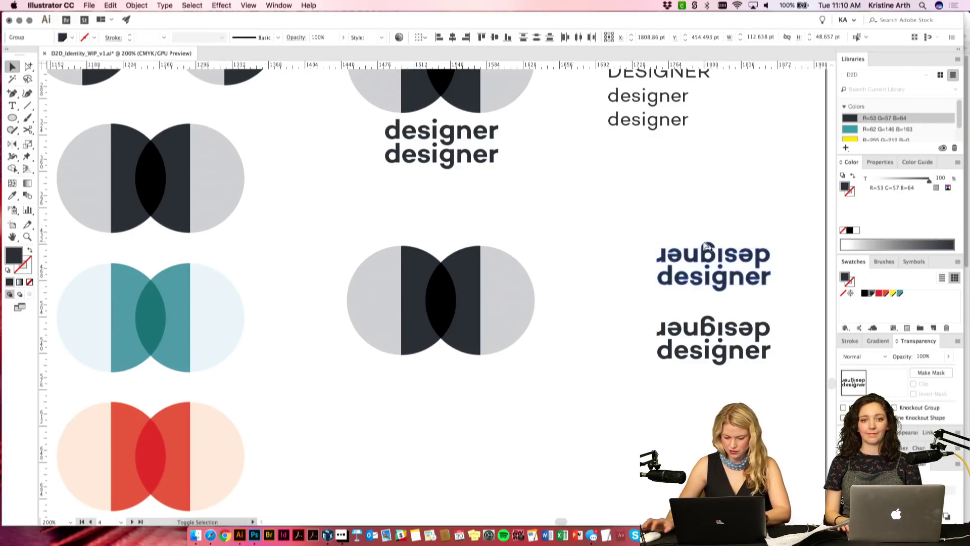
shift+click(717, 277)
Step: Separate the dots of both letters "i" in the outlined lettering by releasing their compound paths
click(29, 67)
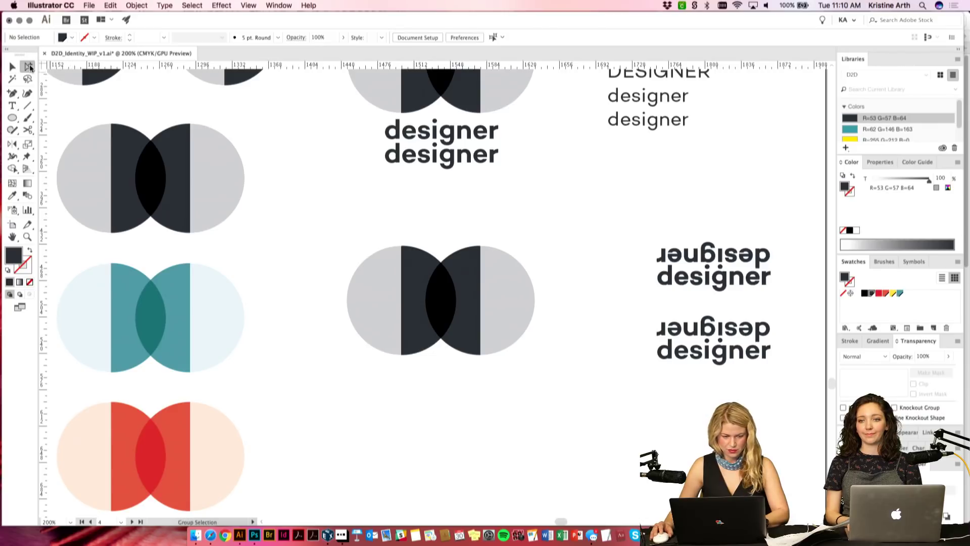
key(super+equal)
key(super+equal)
key(super+equal)
key(space)
drag(726, 266, 249, 227)
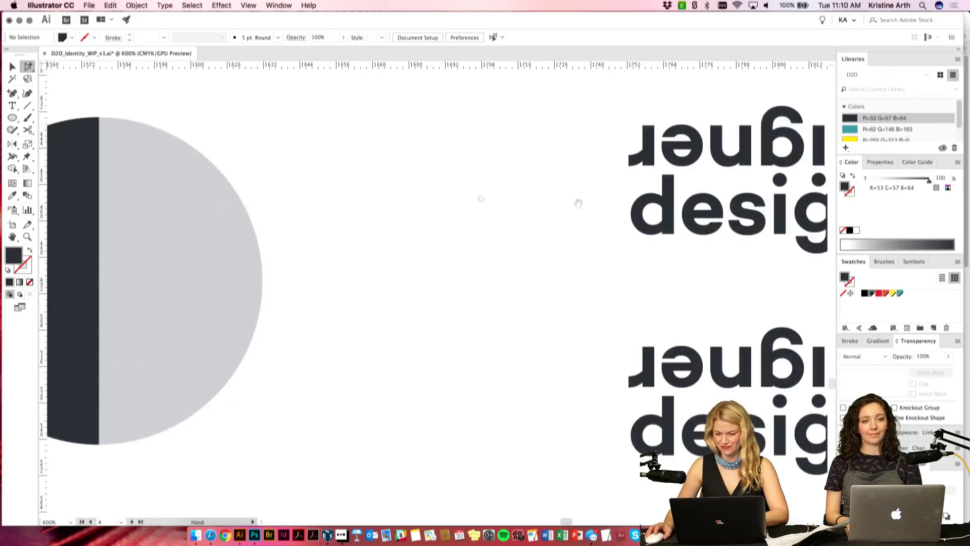
drag(757, 286, 581, 278)
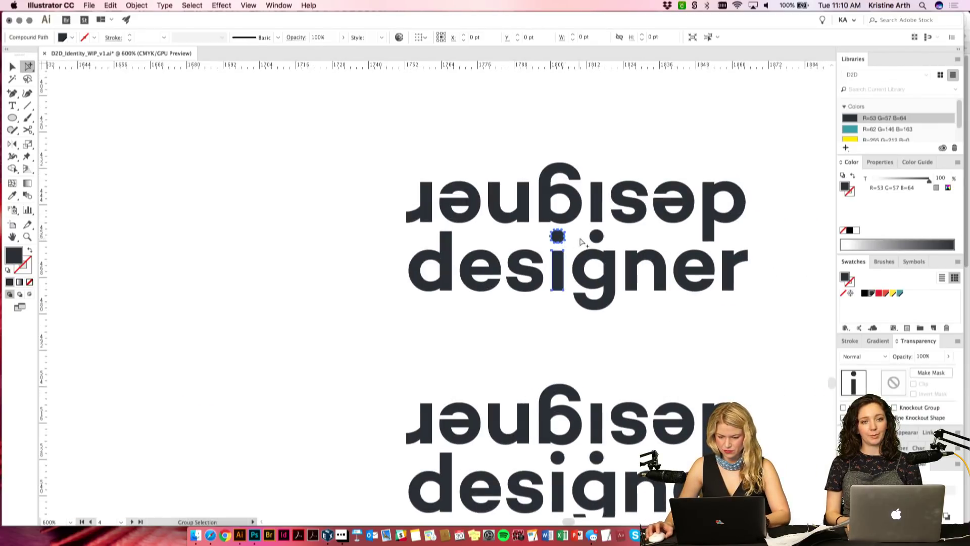
click(557, 236)
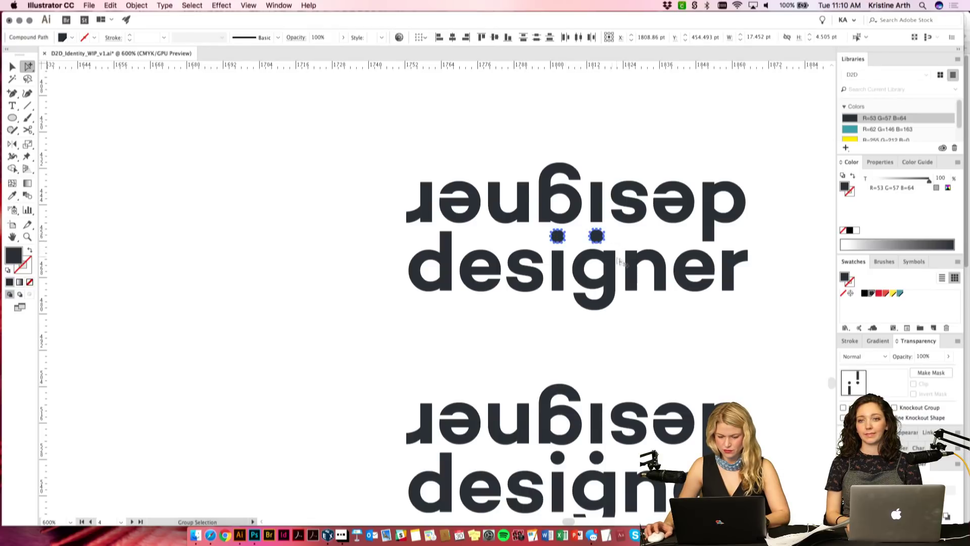
Step: Select the two separated i dots in the upper lettering and fill them with the red swatch
click(557, 234)
key(v)
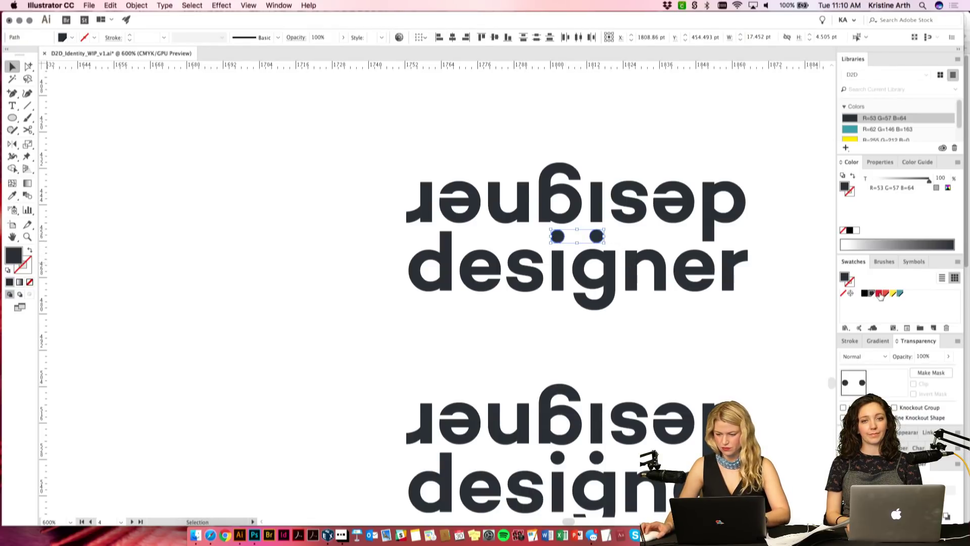
click(879, 293)
key(super+minus)
key(super+minus)
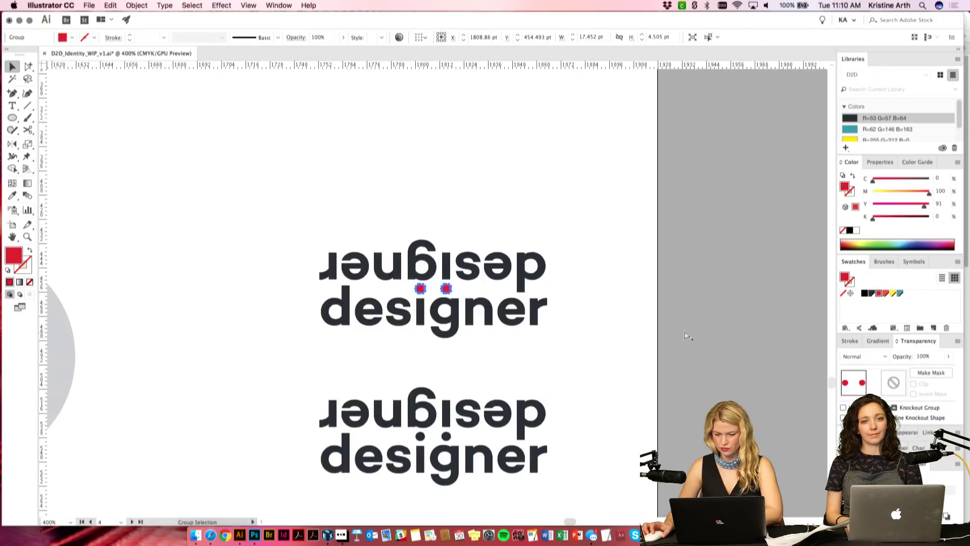
click(595, 262)
Step: Select the whole lettering with red dots and shift it up and to the left, away from the plain copy
key(space)
drag(559, 344, 702, 303)
key(super+minus)
scroll(708, 304, left, 5)
scroll(723, 311, left, 2)
super+click(654, 299)
drag(569, 240, 726, 318)
click(729, 315)
drag(668, 290, 631, 257)
click(704, 210)
Step: Move the four-line "DESIGNER" type sample block off the artboard onto the grey pasteboard
key(super+minus)
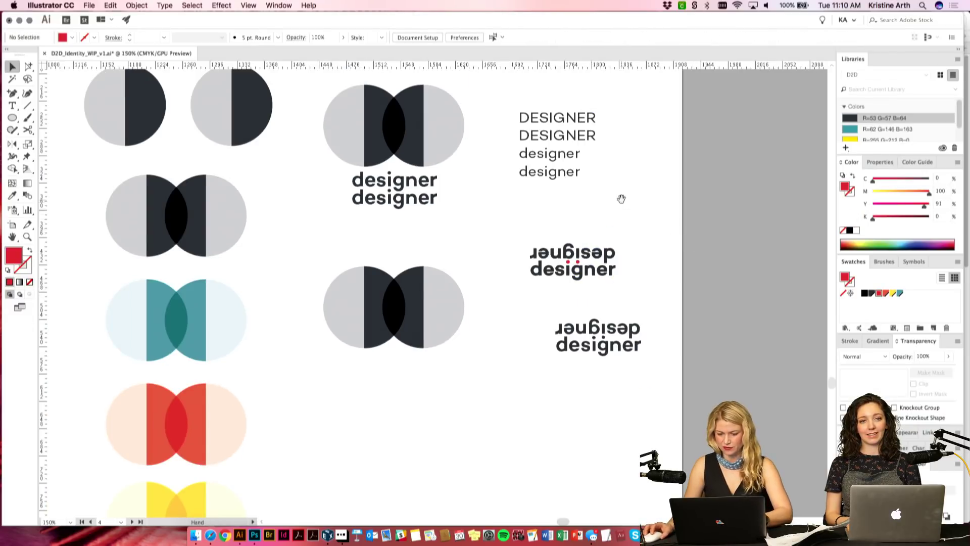
drag(621, 199, 642, 240)
click(537, 174)
drag(541, 194, 713, 161)
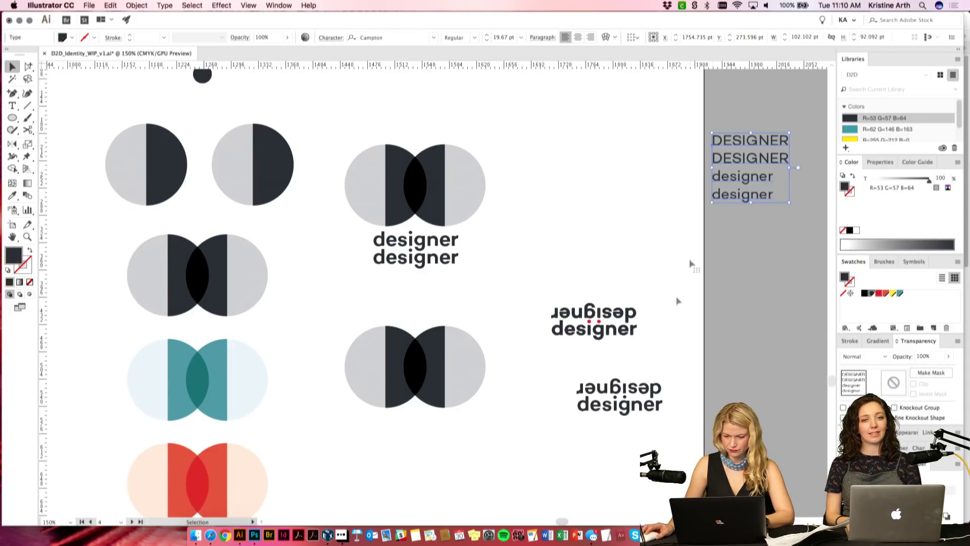
Step: Move the lettering with red dots up beside the upper circle pair
drag(588, 315, 629, 138)
click(608, 246)
scroll(609, 202, left, 2)
scroll(609, 202, down, 1)
scroll(629, 251, down, 4)
scroll(630, 251, left, 2)
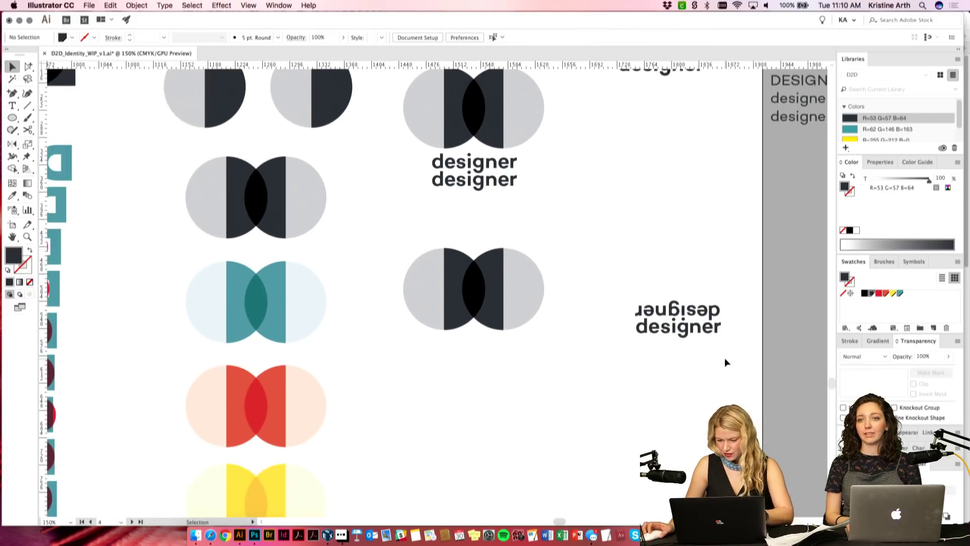
Step: Copy a bold "designer" line beneath the lower circle pair and change its text to ":designer"
click(520, 184)
drag(503, 163, 502, 348)
key(t)
click(433, 349)
text(:designer)
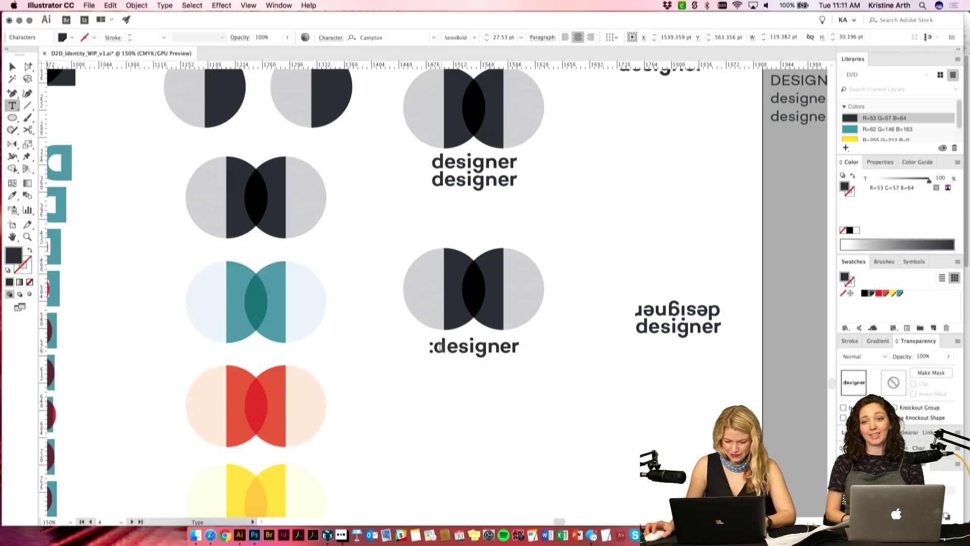
Step: Paste a second bold "designer", mirror it horizontally, and line it up directly before the colon of ":designer"
key(super+a)
key(super+c)
key(Escape)
key(super+v)
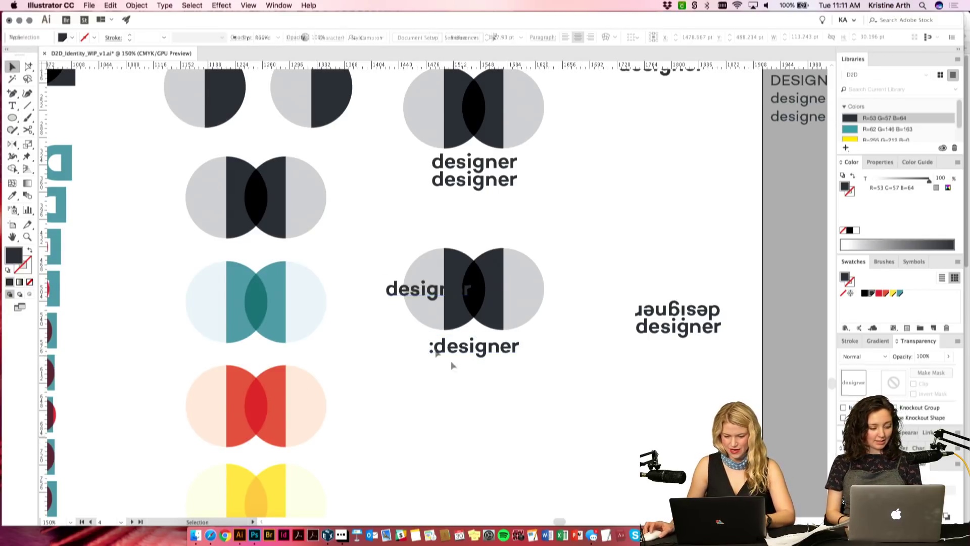
drag(392, 293, 488, 357)
click(12, 145)
key(v)
shift+click(486, 347)
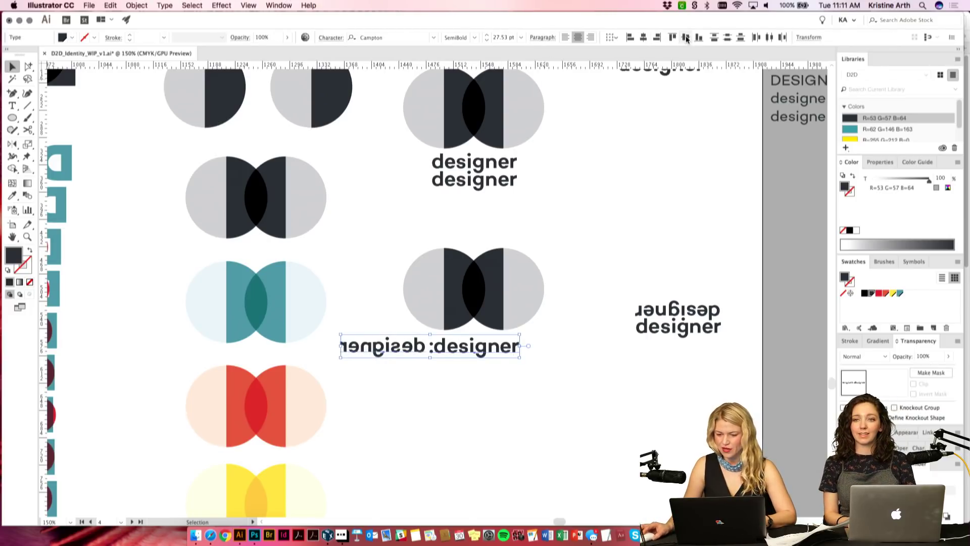
Step: Move the mirrored "designer:designer" lettering to the open space on the right of the circle pairs
drag(461, 348, 615, 220)
click(513, 414)
click(637, 376)
drag(588, 394, 589, 418)
drag(564, 205, 643, 203)
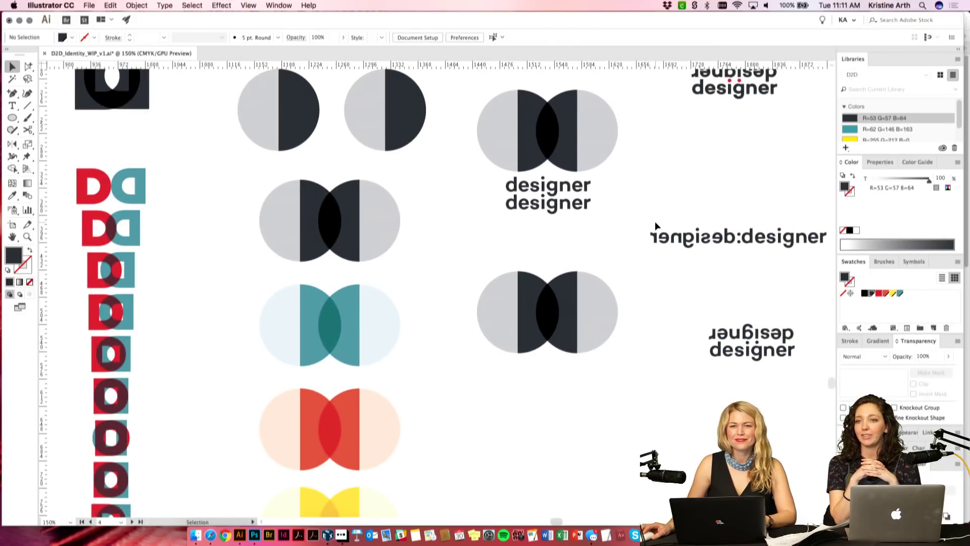
drag(660, 249, 644, 251)
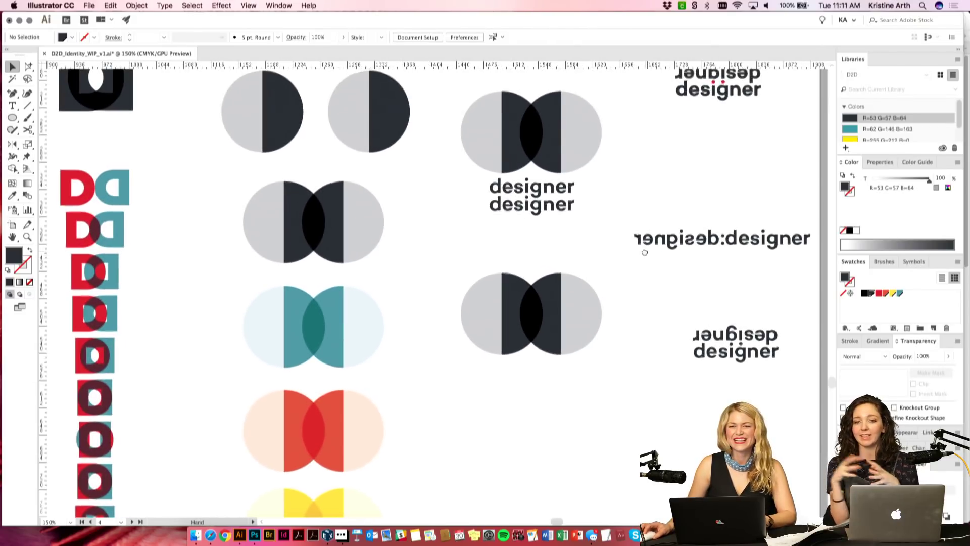
Step: Duplicate the small regular-weight "designer" label from the D:D mark to just below the lower circle pair
key(super+minus)
drag(536, 405, 542, 392)
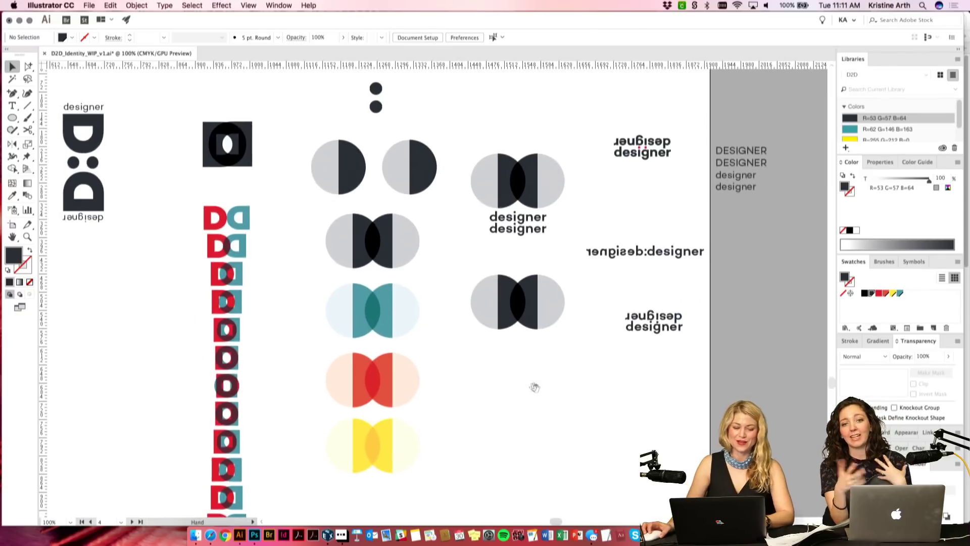
drag(175, 251, 180, 256)
drag(99, 116, 530, 350)
Step: Centre-align the small "designer" label under the lower circle pair and extend it to "designer:designer" with "CONFERENCE" on a second line
key(super+equal)
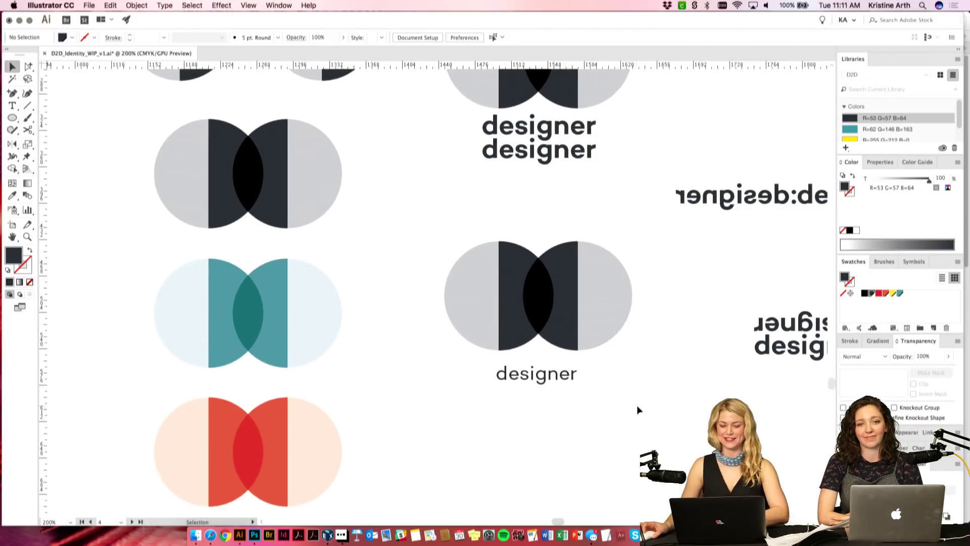
scroll(638, 409, right, 5)
click(453, 357)
click(430, 395)
click(425, 353)
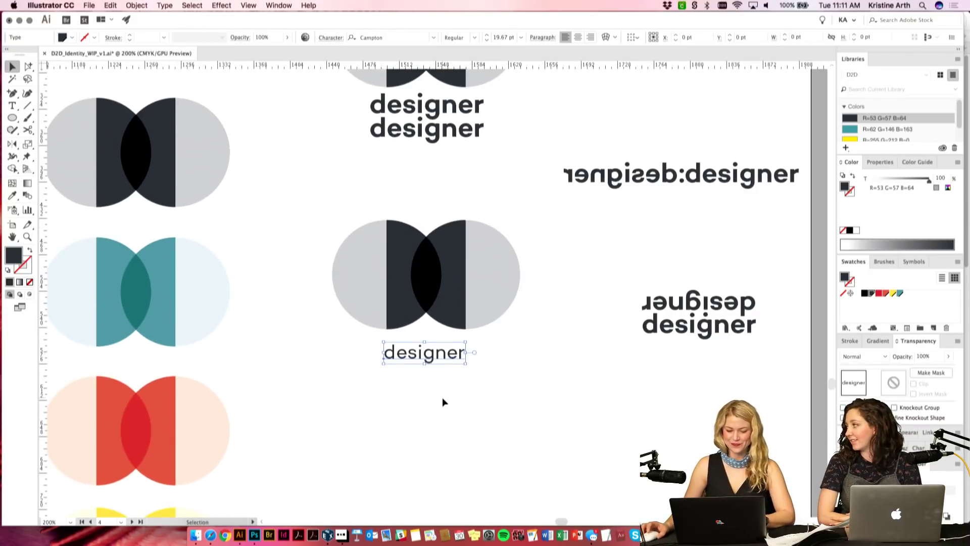
click(578, 38)
click(381, 370)
drag(379, 353, 419, 354)
double_click(457, 355)
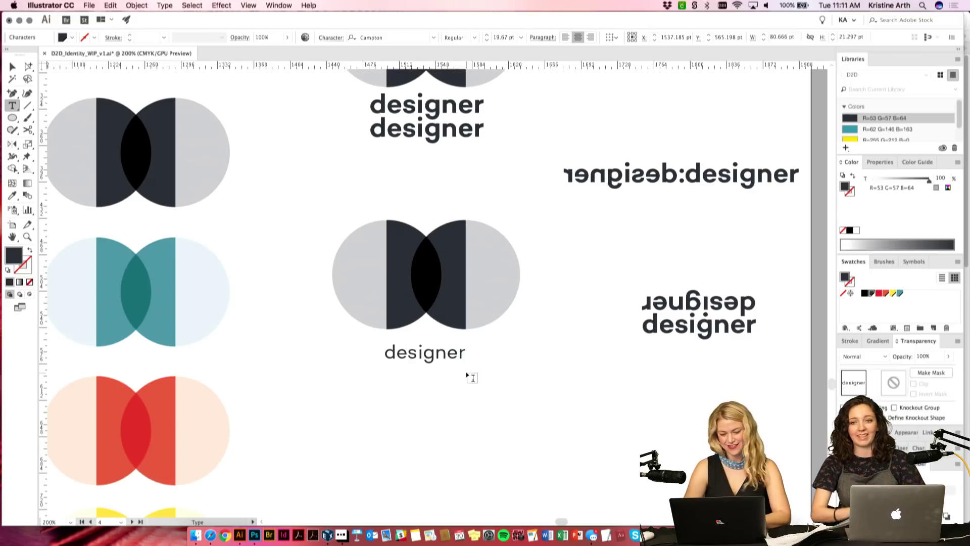
text(:designe)
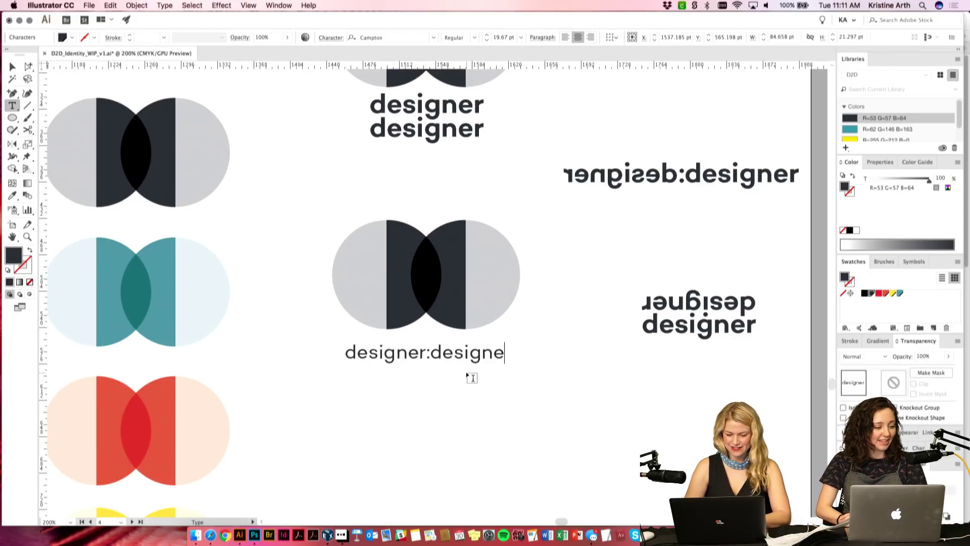
text(r CONFERENCE)
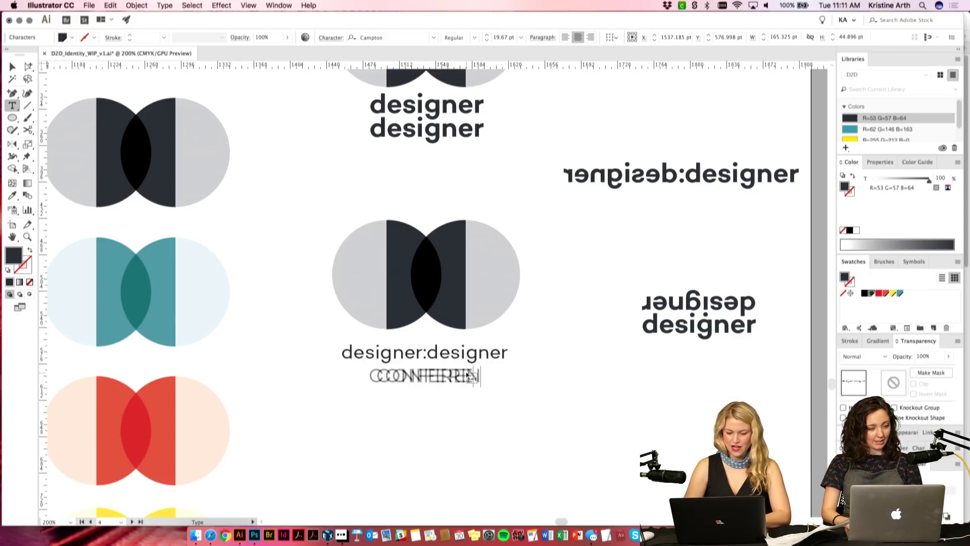
Step: Enlarge the "CONFERENCE" line to 23.67 pt and widen its letter spacing
double_click(429, 380)
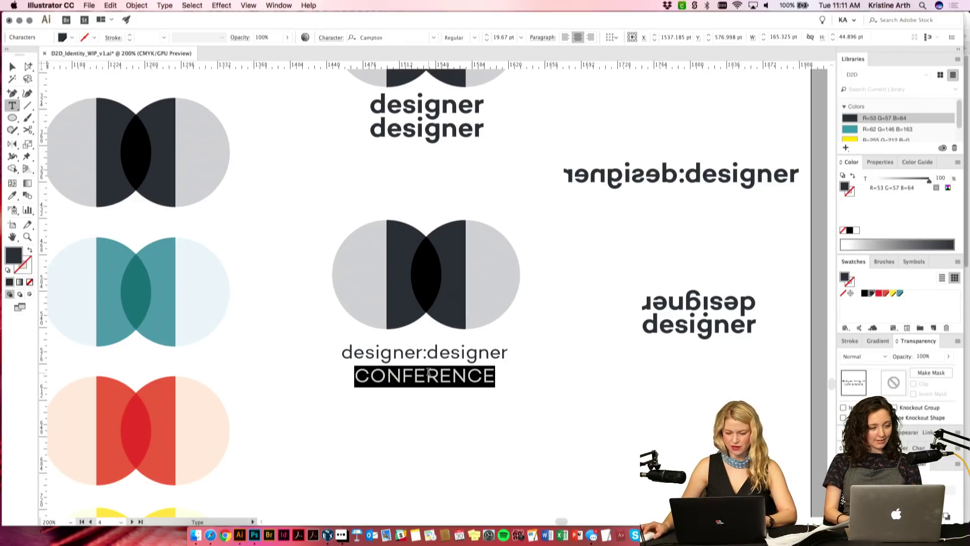
key(super+shift+period)
key(super+shift+period)
click(428, 379)
double_click(433, 379)
key(alt+Right)
key(alt+Right)
key(alt+Right)
key(alt+Right)
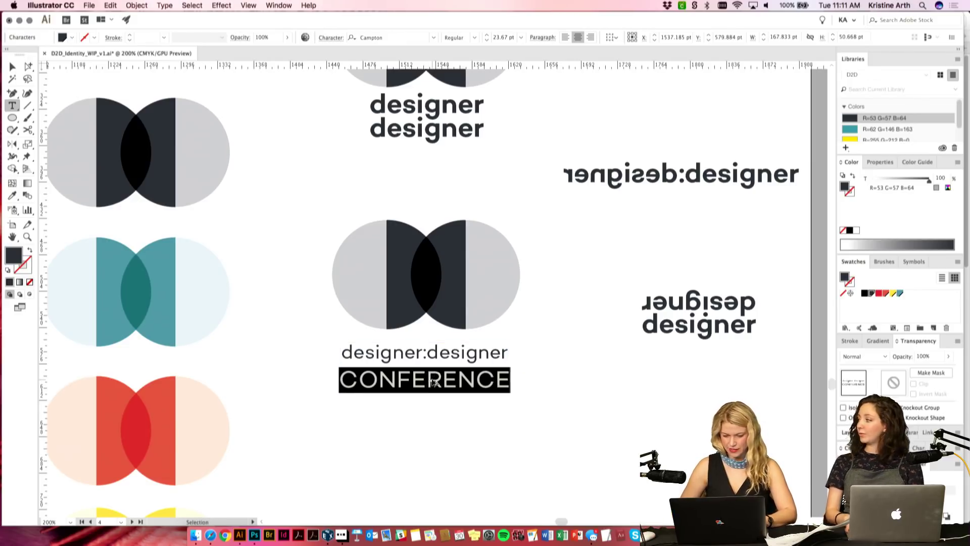
key(alt+Right)
key(alt+Right)
key(alt+Right)
key(alt+Right)
key(alt+Right)
key(alt+Right)
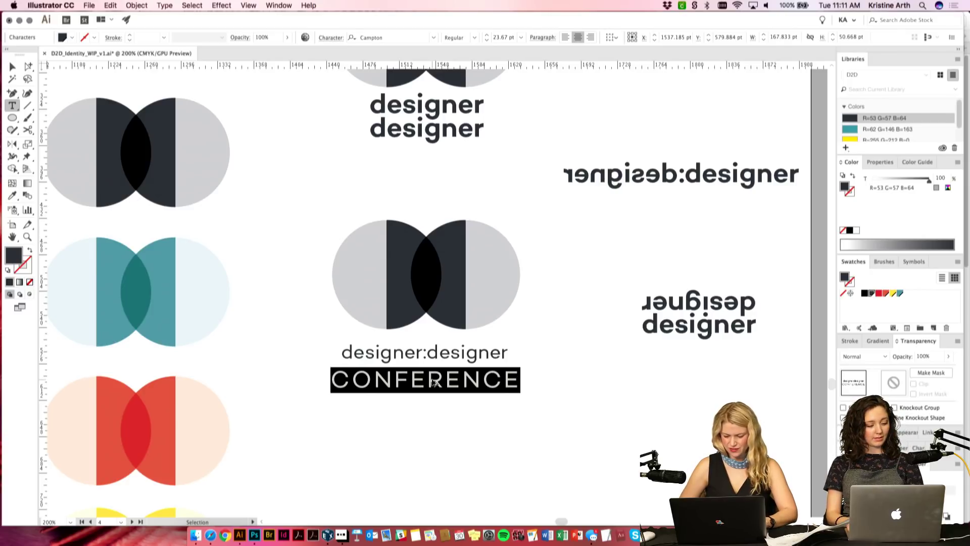
Step: Reduce "CONFERENCE" to 19.67 pt and widen its tracking slightly to match the width of "designer:designer"
key(super+shift+comma)
key(super+shift+comma)
key(super+shift+comma)
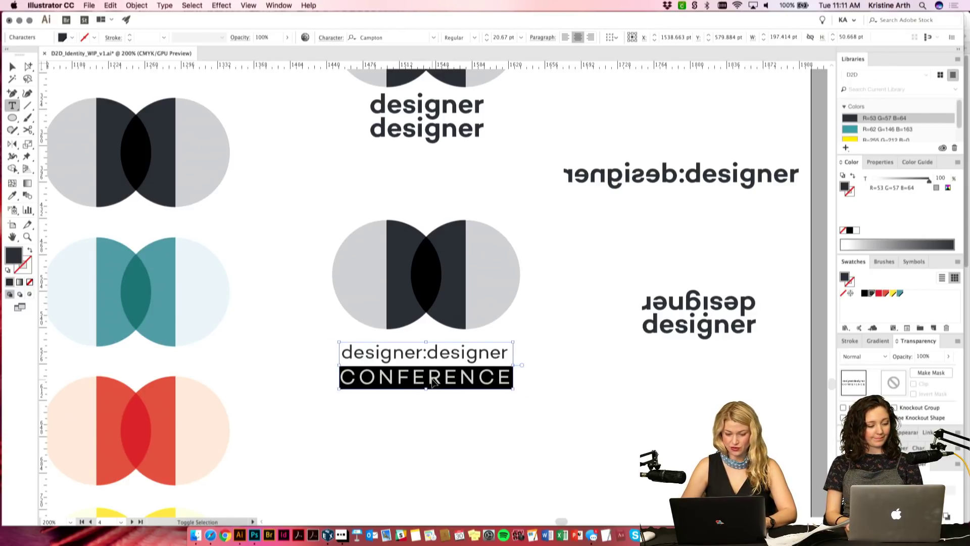
key(super+shift+comma)
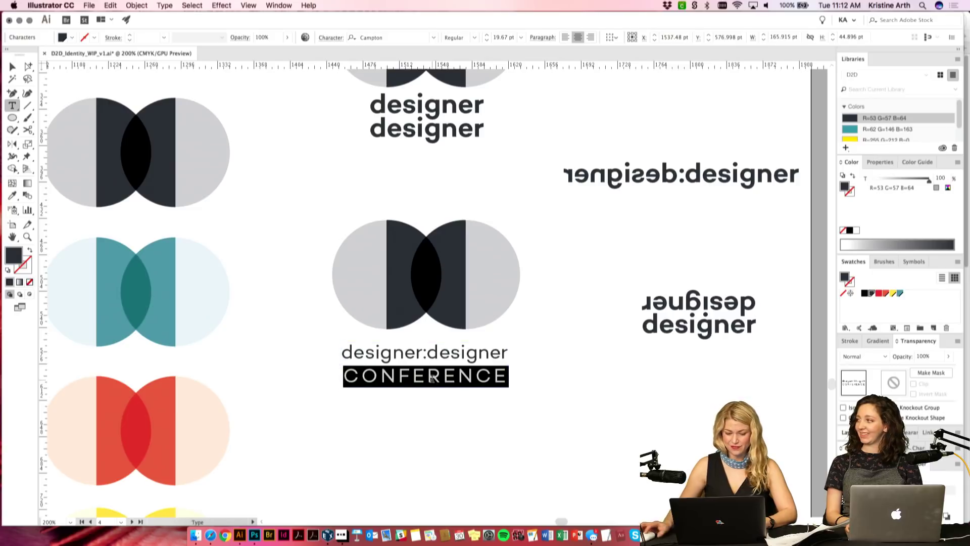
key(alt+Right)
click(431, 379)
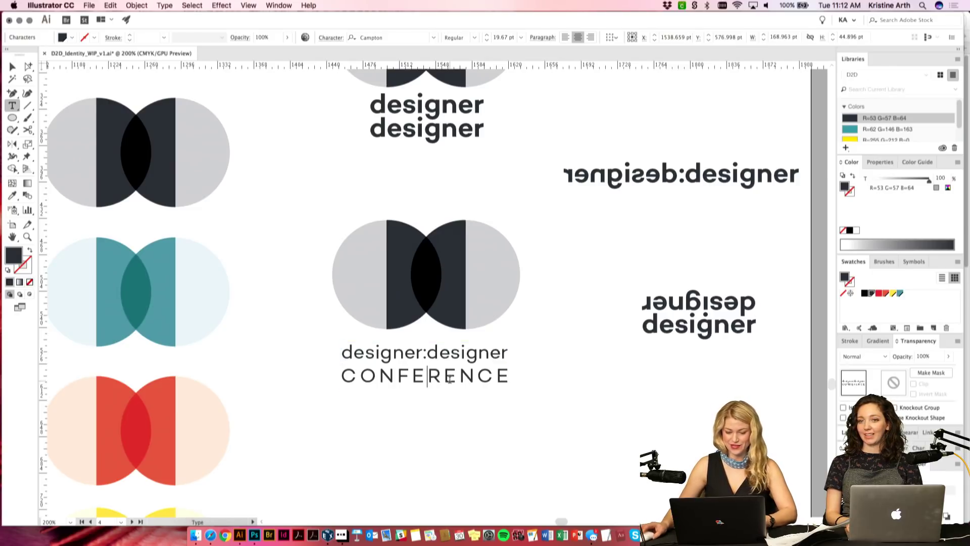
Step: Try a space on each side of the colon in the small "designer:designer" line
click(430, 354)
click(420, 352)
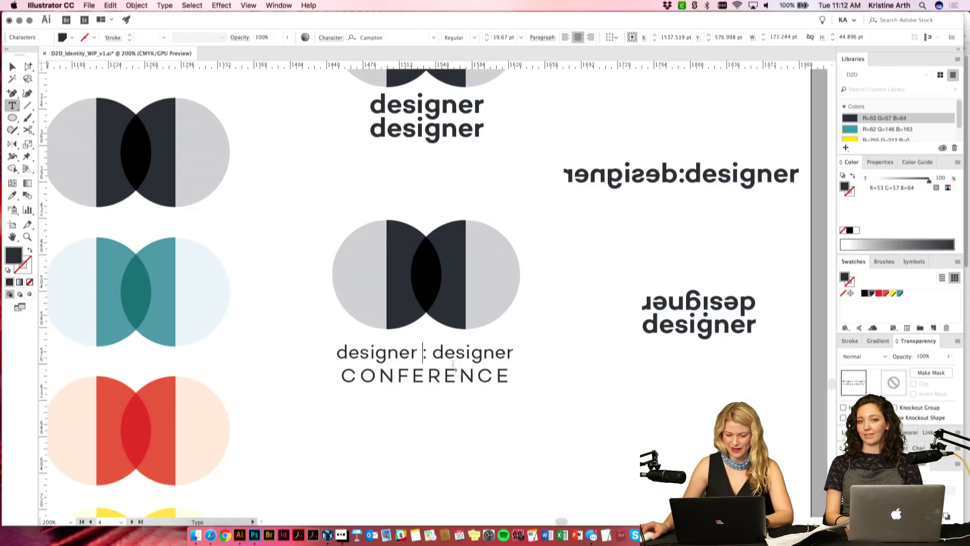
click(437, 352)
key(BackSpace)
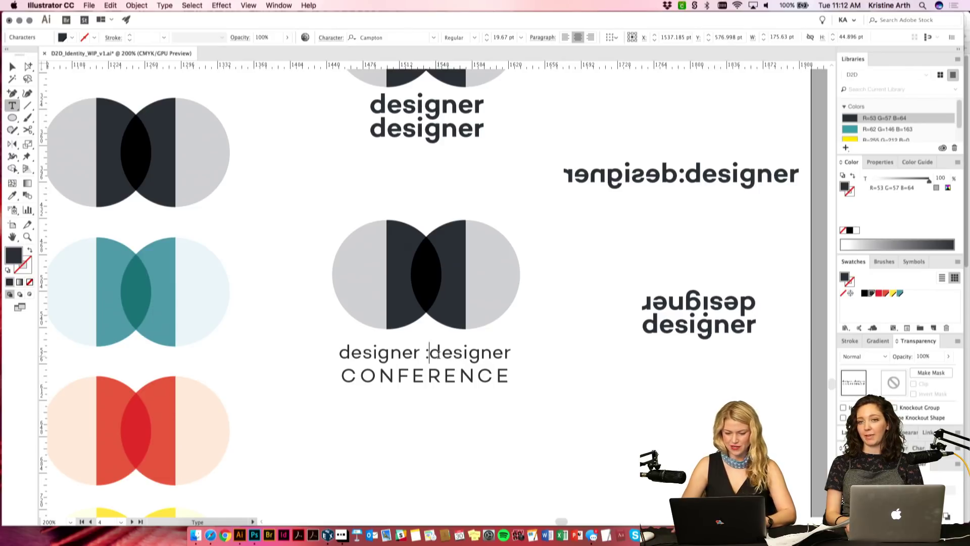
click(426, 354)
key(BackSpace)
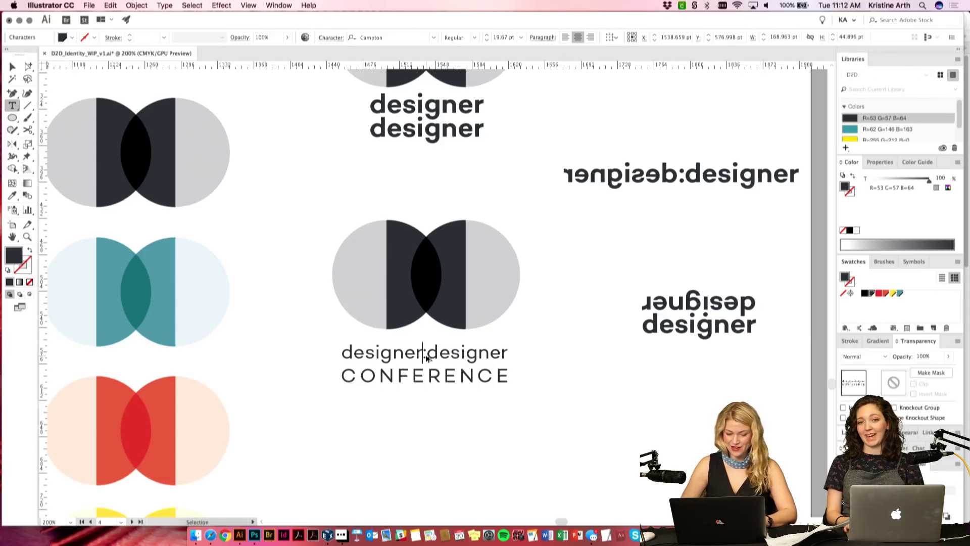
Step: Loosen the kerning around the colon and move the two-line text block up closer to the circle pair
key(Right)
key(alt+Right)
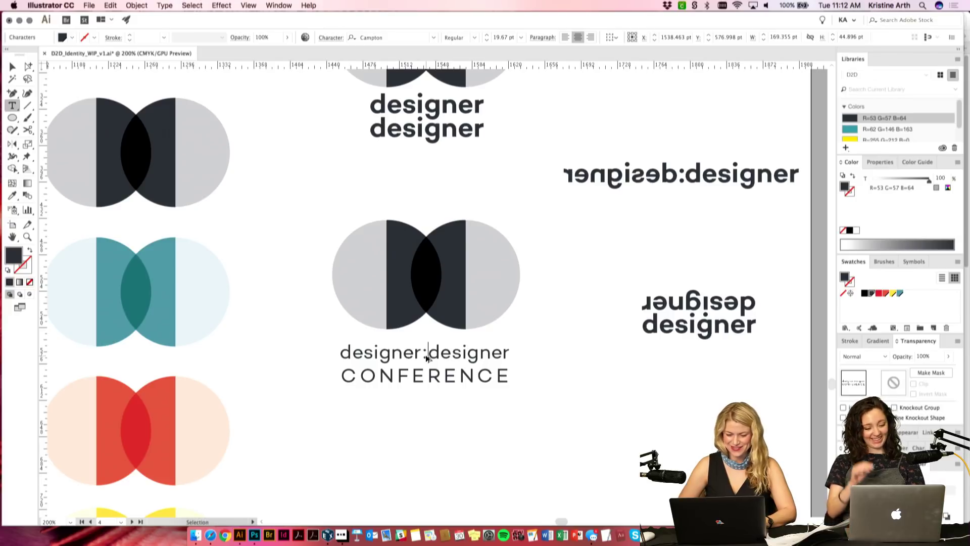
click(17, 66)
click(429, 449)
scroll(499, 427, up, 1)
click(466, 362)
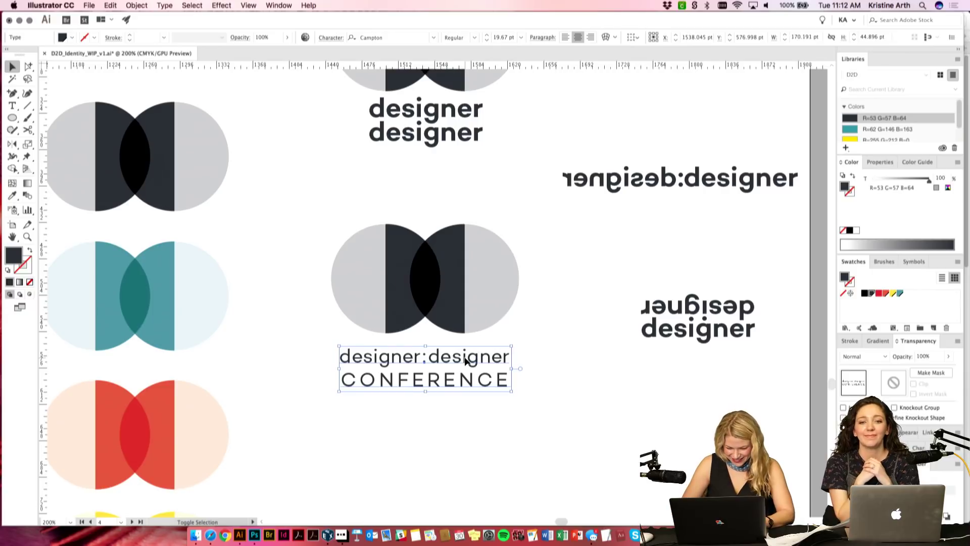
drag(465, 360, 466, 357)
click(480, 402)
Step: Set the "CONFERENCE" line under the circle pair to Medium weight
click(463, 377)
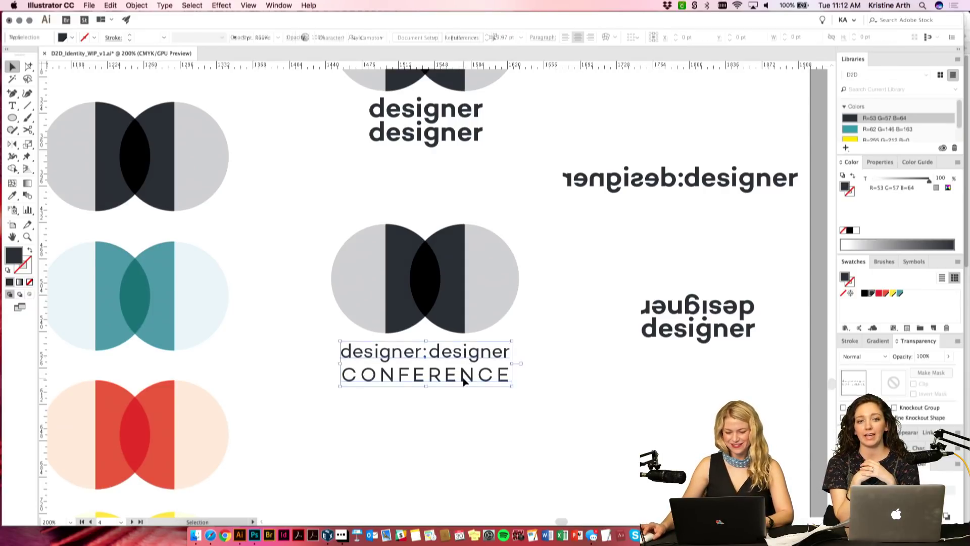
triple_click(463, 378)
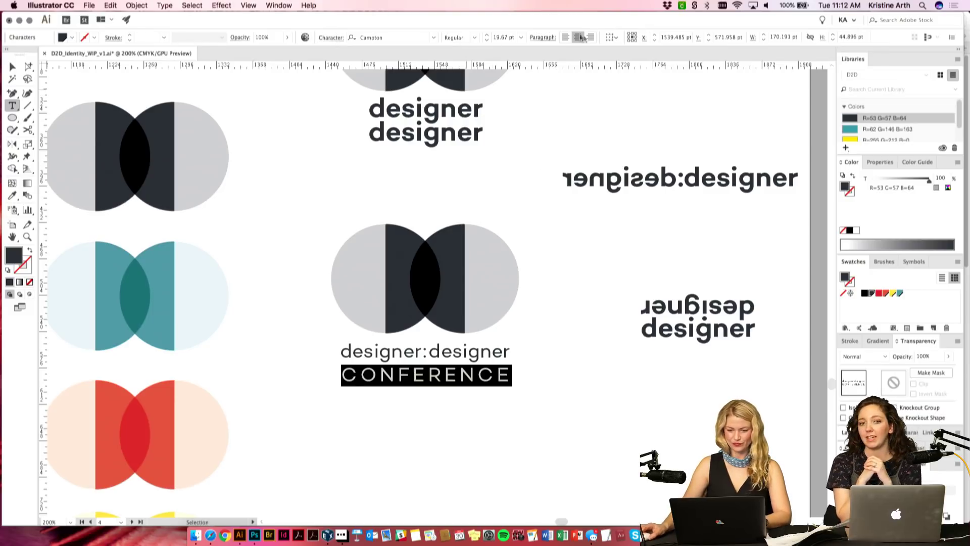
click(475, 39)
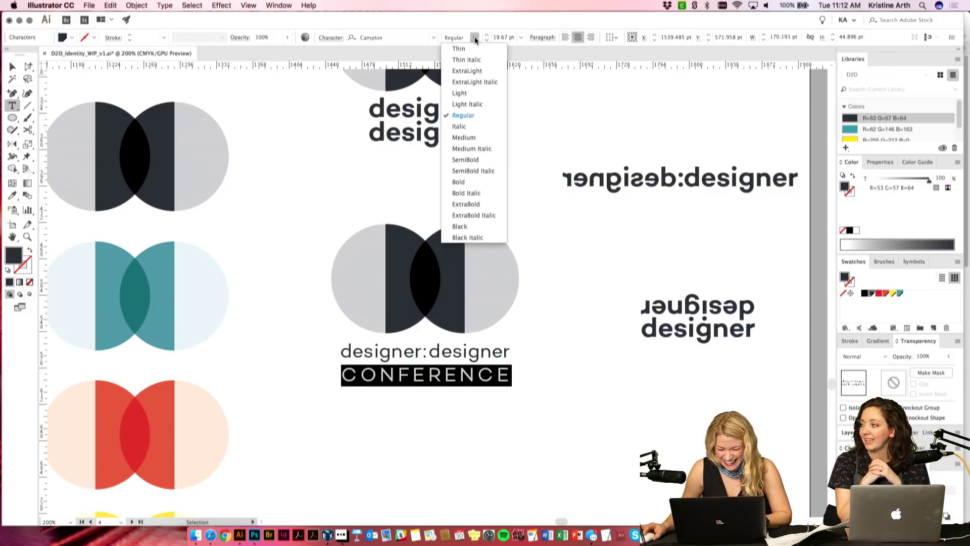
click(472, 141)
click(428, 372)
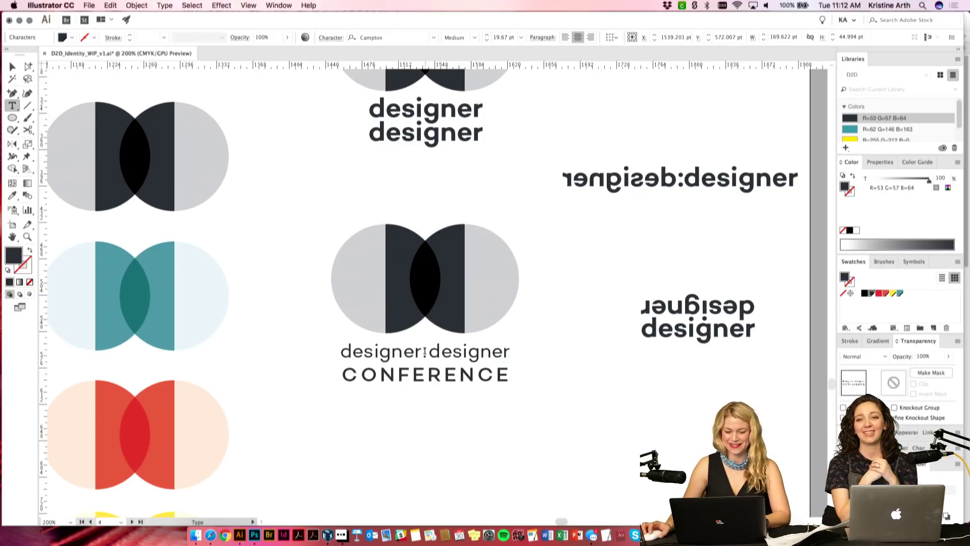
triple_click(425, 352)
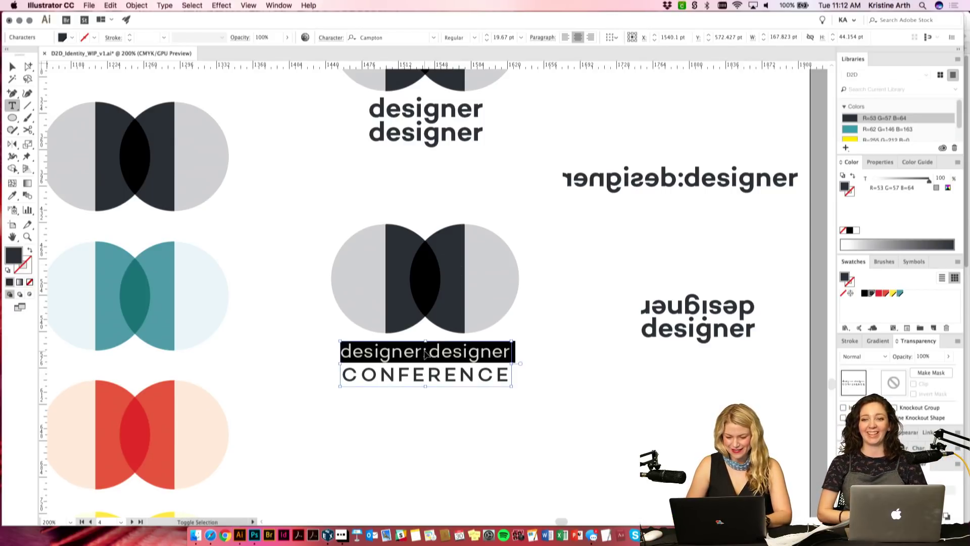
key(Escape)
click(580, 408)
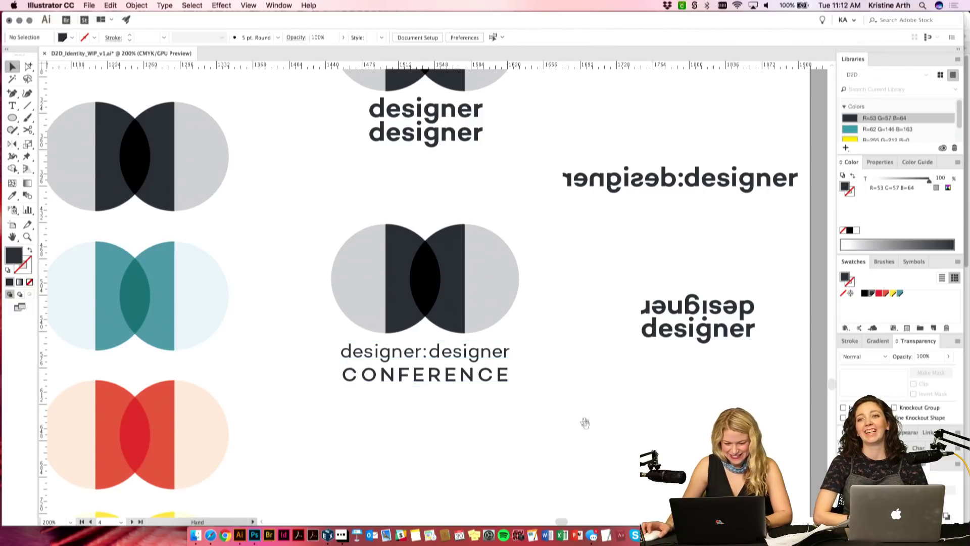
Step: Duplicate the "designer:designer CONFERENCE" text block straight down below the original
drag(499, 417, 515, 346)
drag(485, 306, 545, 364)
click(586, 288)
drag(586, 296, 573, 346)
click(438, 360)
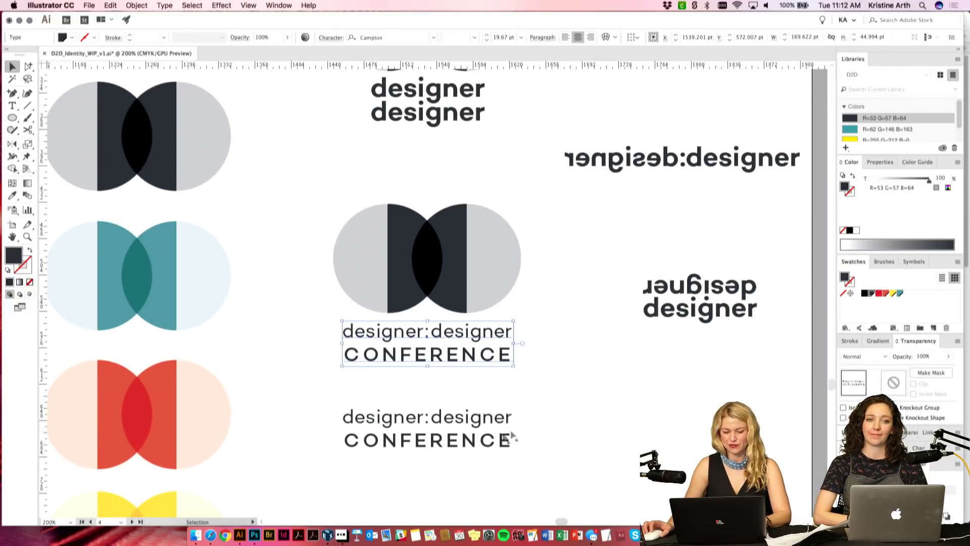
Step: Try the SemiBold weight on "CONFERENCE" in the duplicated text block
triple_click(465, 444)
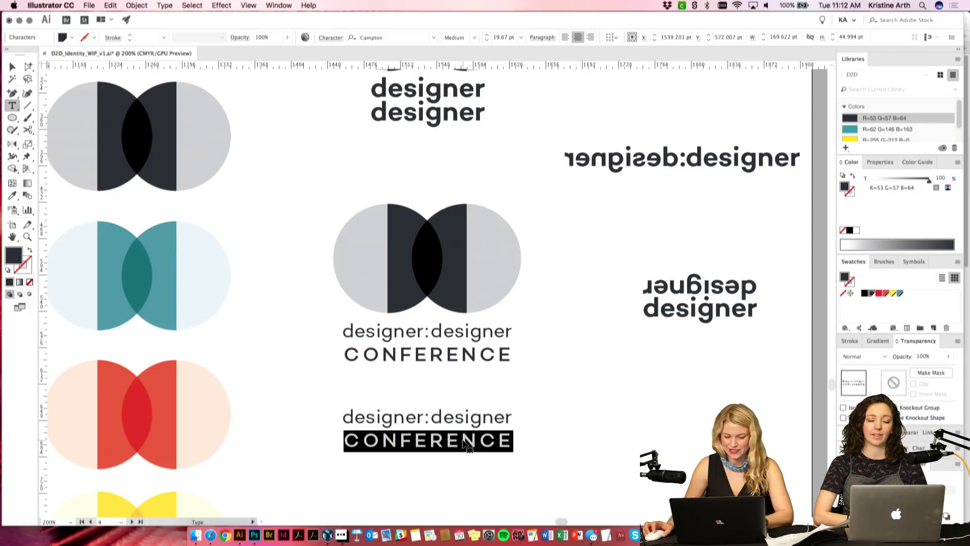
click(478, 38)
click(465, 161)
click(455, 443)
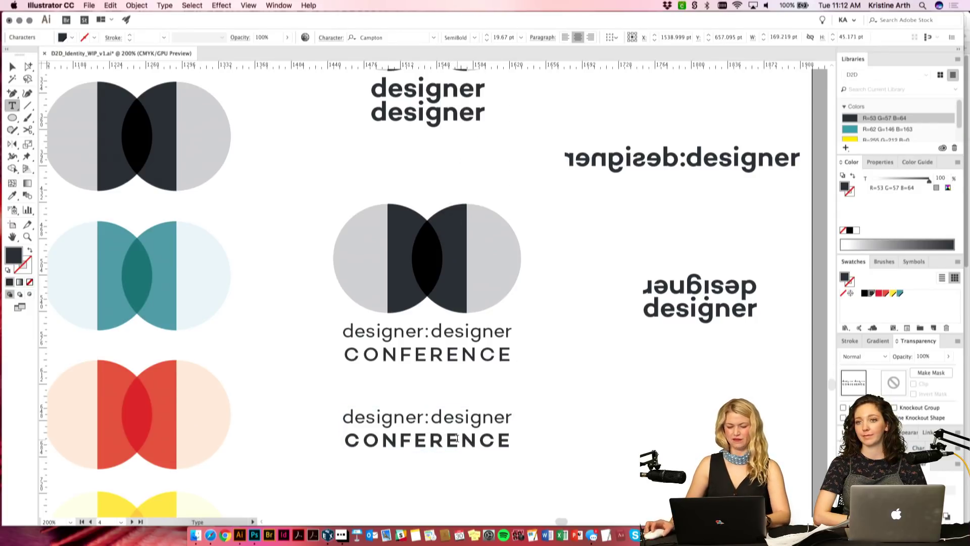
key(ctrl+z)
Step: Set "CONFERENCE" in the duplicated text block to Thin weight
click(478, 37)
click(474, 58)
click(478, 449)
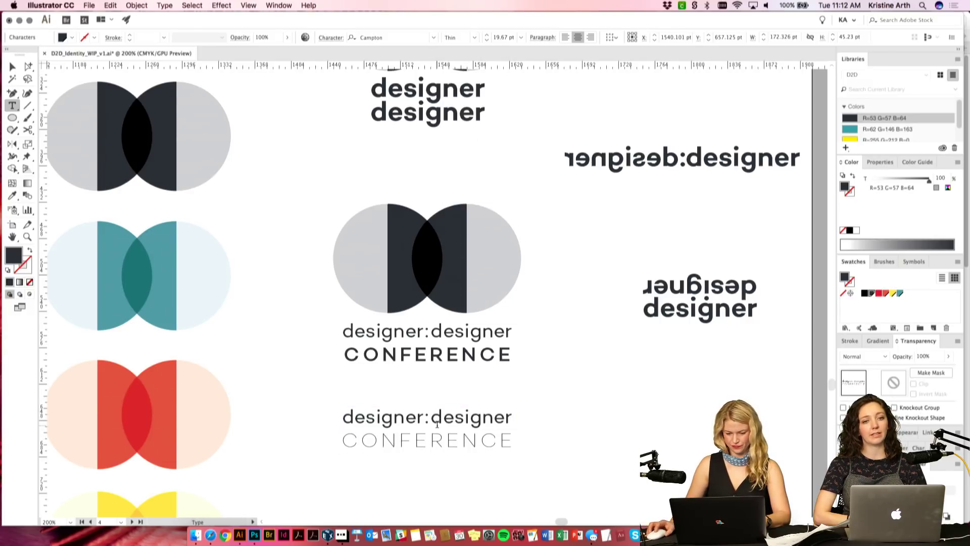
Step: Capitalize both words in the duplicate's first line so it reads "Designer:Designer"
text(D)
drag(433, 418, 444, 418)
text(D)
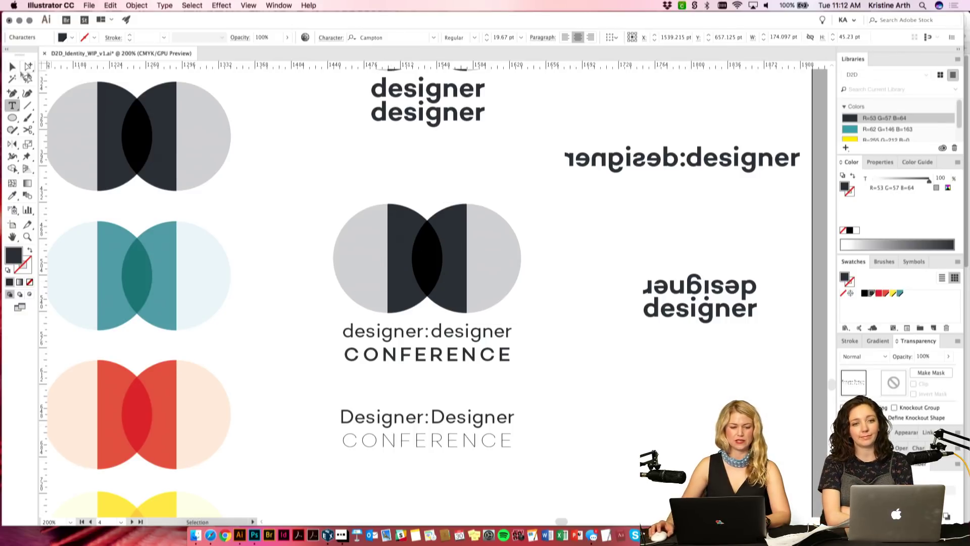
key(Escape)
click(611, 377)
Step: Move the lowercase text block beneath the upside-down "designer" lettering and put the capitalized copy directly under the circle pair
scroll(581, 374, down, 1)
drag(410, 341, 695, 354)
drag(484, 404, 455, 329)
Step: Split the Thin "CONFERENCE" line out of the capitalized text into its own text object placed right below "Designer:Designer"
key(t)
scroll(460, 399, up, 2)
double_click(456, 372)
key(super+c)
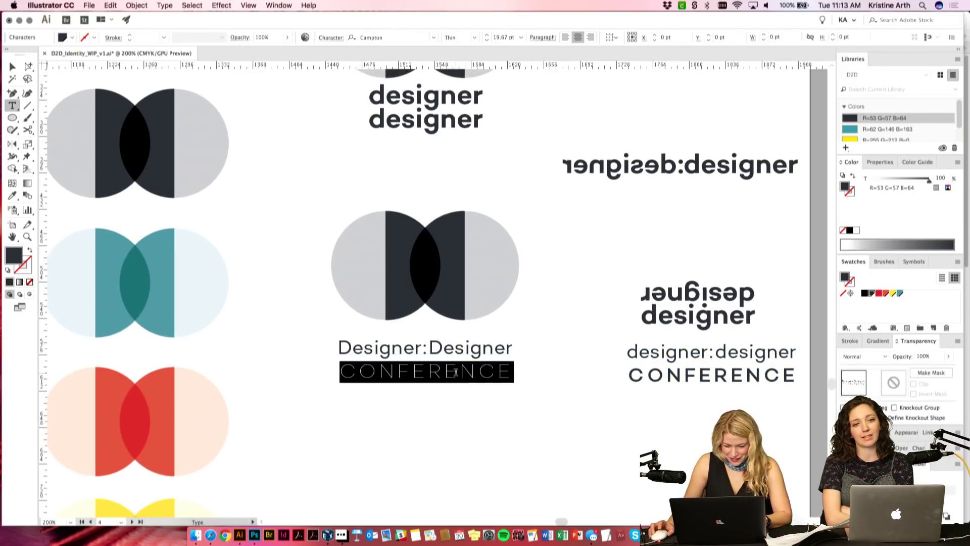
key(BackSpace)
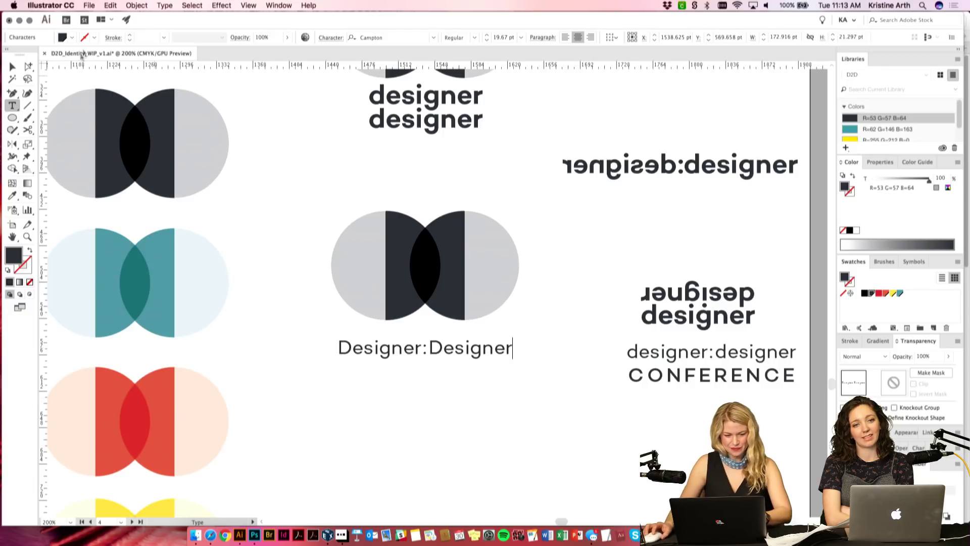
click(12, 67)
click(357, 405)
key(super+v)
click(450, 418)
drag(438, 294, 427, 372)
click(453, 440)
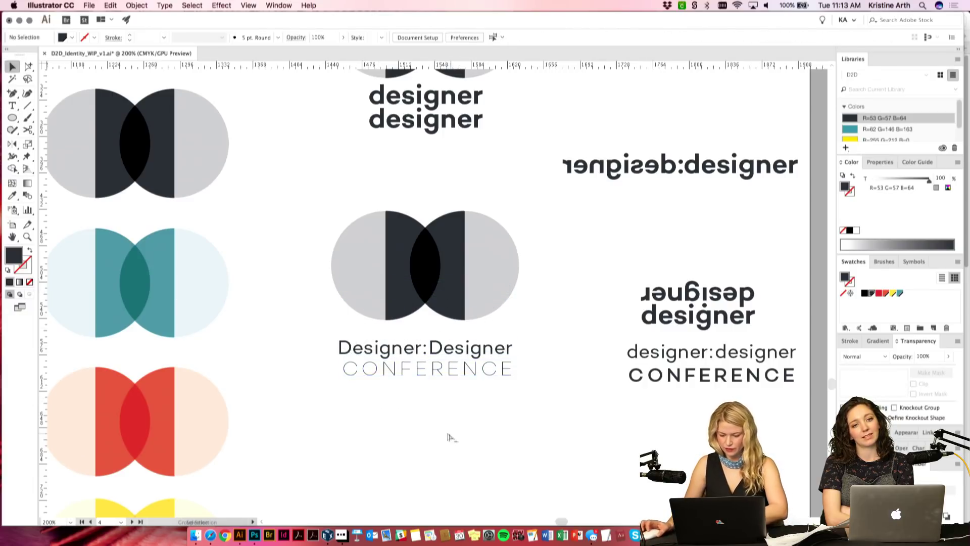
Step: With vertical guides at the outer edges of "Designer:Designer", scale "CONFERENCE" to 20.18 pt so it spans the same width
key(super+equal)
scroll(458, 426, down, 5)
click(452, 339)
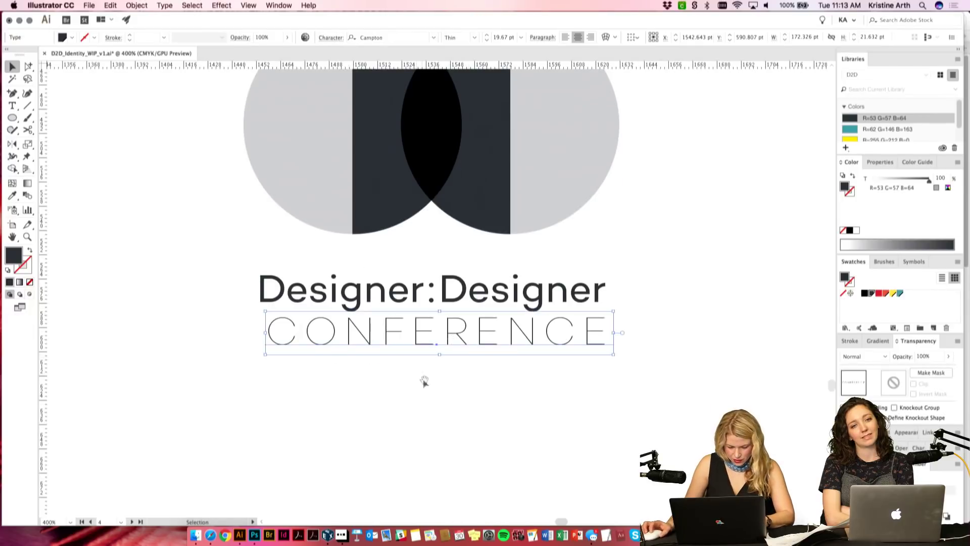
key(super+equal)
key(super+equal)
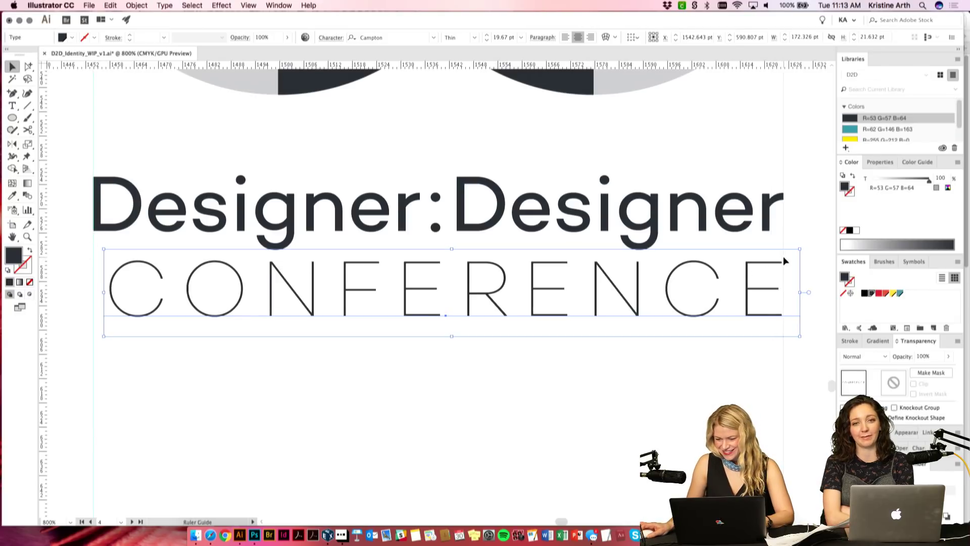
drag(769, 271, 802, 292)
drag(90, 293, 88, 293)
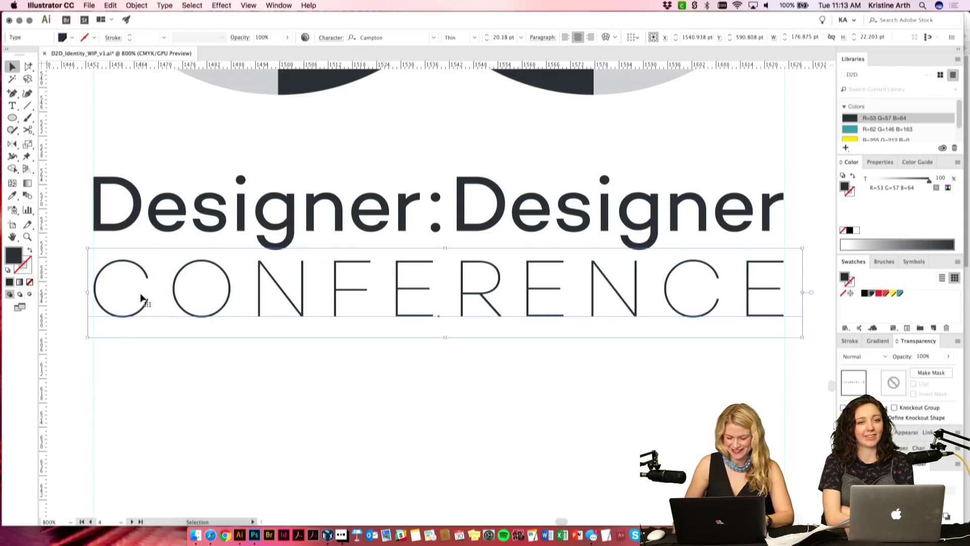
Step: Nudge the Thin "CONFERENCE" line up slightly closer to "Designer:Designer" and deselect it
key(Up)
key(Up)
key(Up)
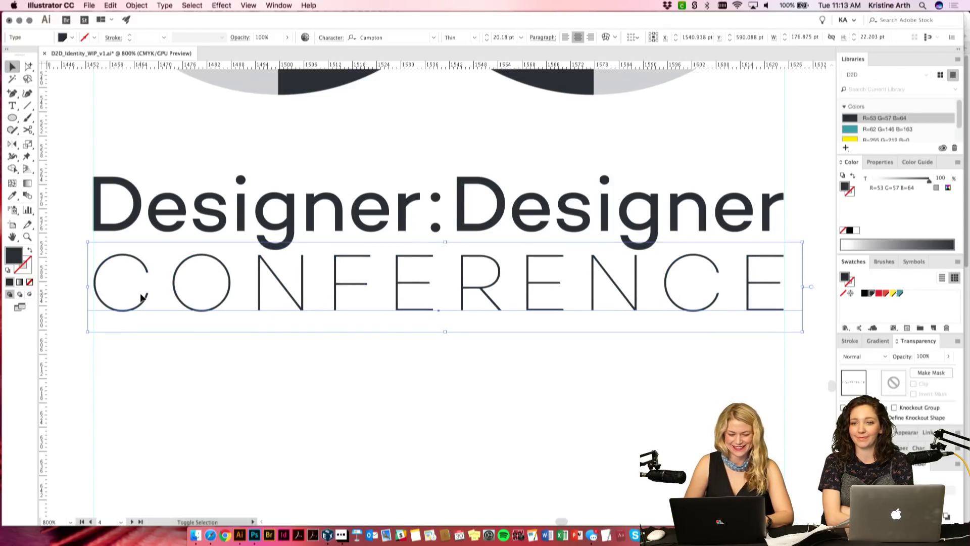
click(268, 373)
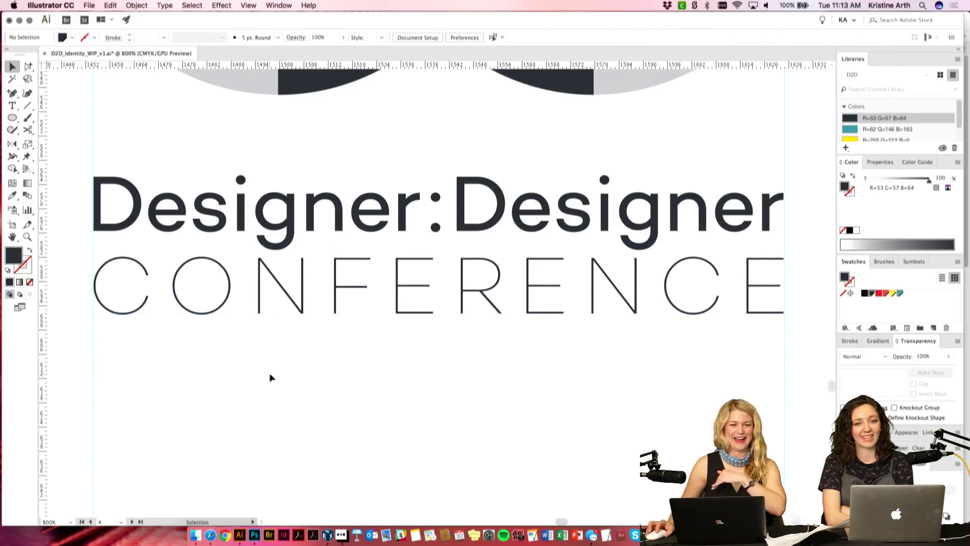
Step: Nudge the "Designer:Designer" line up slightly, away from "CONFERENCE"
shift+click(383, 299)
click(369, 303)
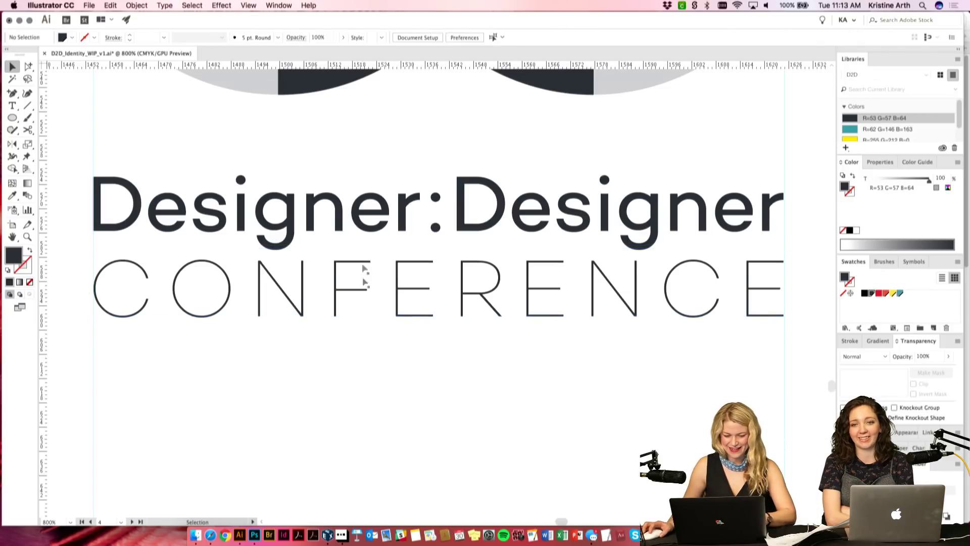
click(370, 214)
drag(370, 217, 371, 217)
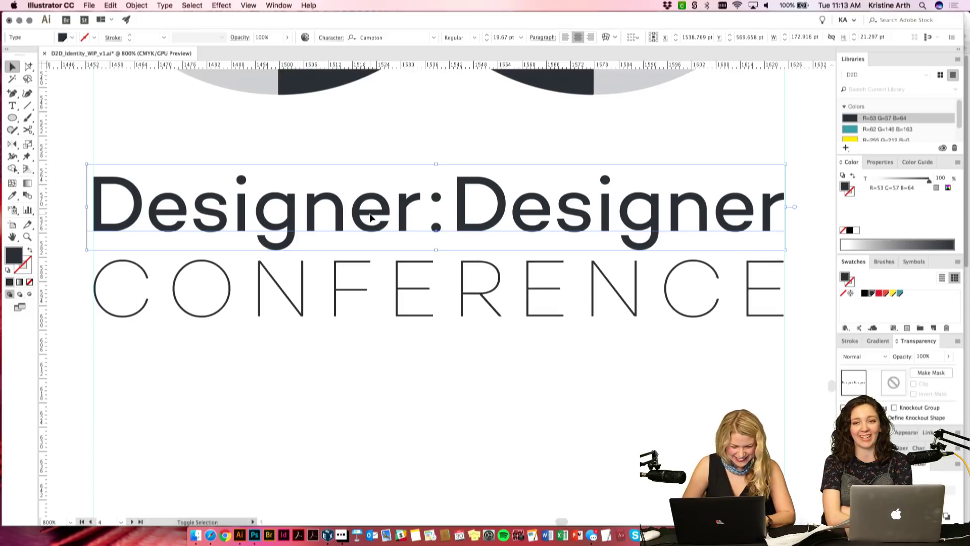
key(Up)
click(448, 340)
Step: Nudge the Thin "CONFERENCE" line down to open a wider gap beneath "Designer:Designer" and deselect it
click(455, 282)
key(Down)
key(Down)
shift+click(485, 278)
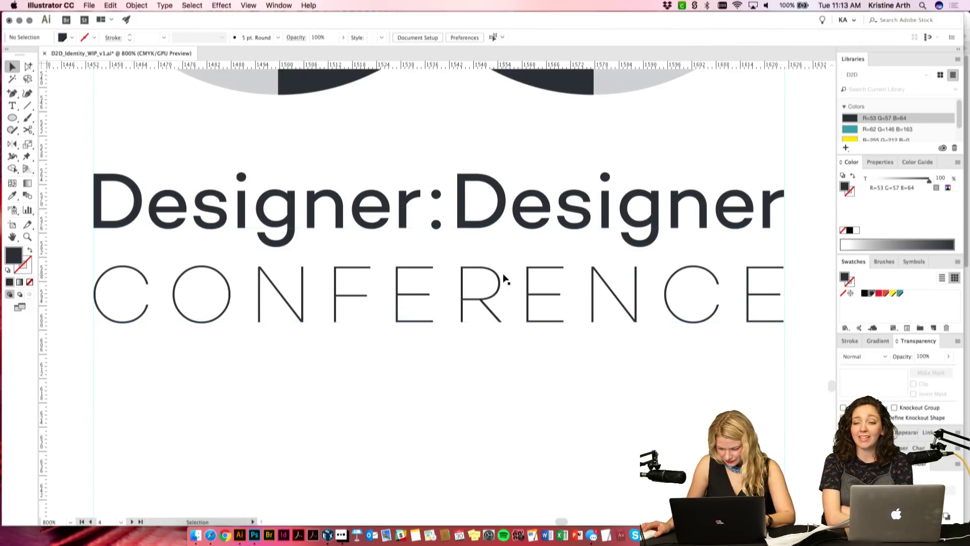
drag(495, 277, 495, 259)
key(Down)
key(Down)
key(Down)
key(Down)
key(Down)
key(Down)
key(Down)
click(525, 414)
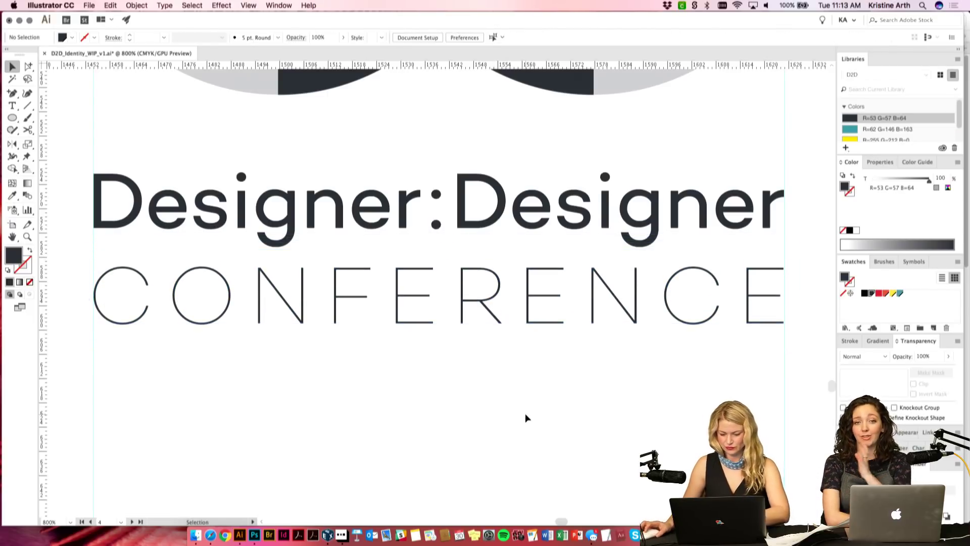
Step: Reduce the "CONFERENCE" line beneath "Designer:Designer" to 10.18 pt
key(super+minus)
key(super+minus)
drag(505, 352, 508, 372)
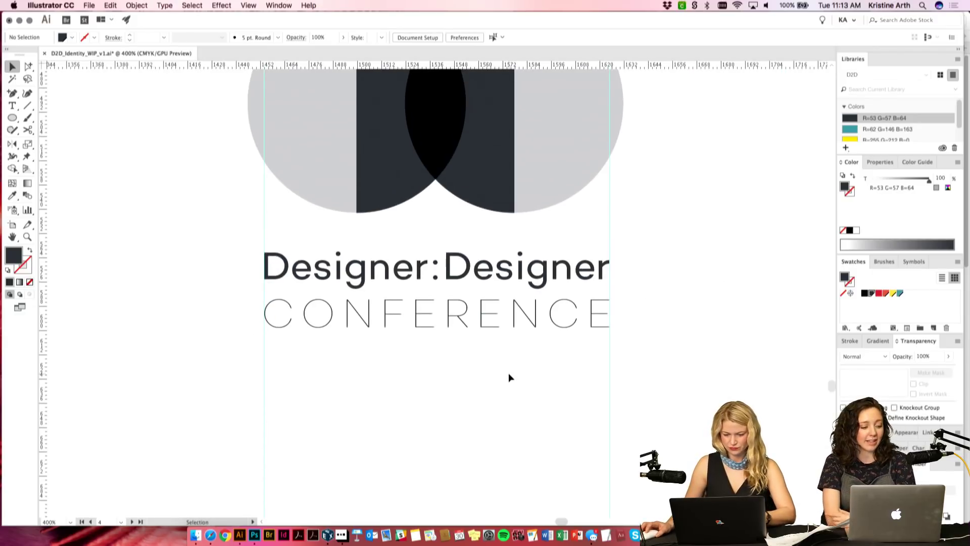
key(super+minus)
click(483, 345)
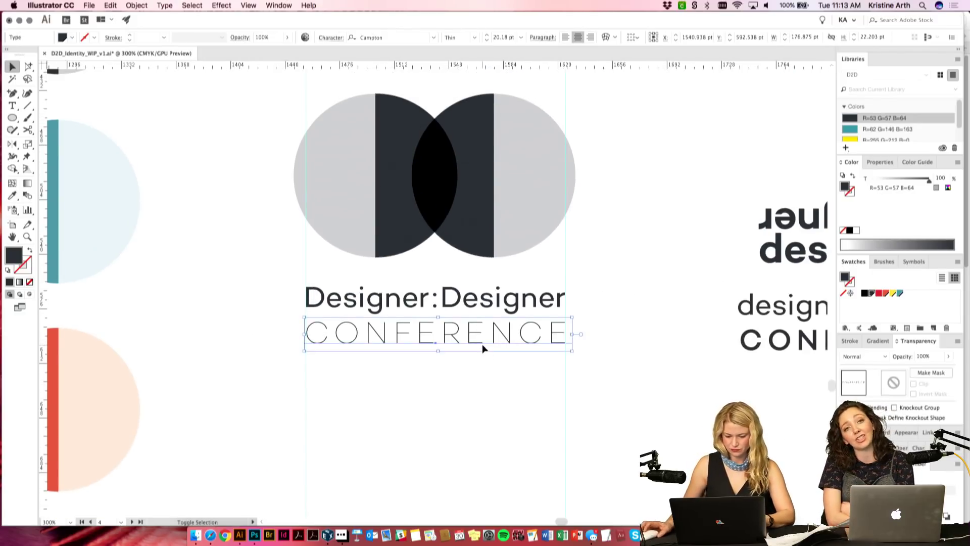
key(super+shift+comma)
key(super+shift+comma)
key(super+shift+comma)
key(super+shift+comma)
key(super+shift+comma)
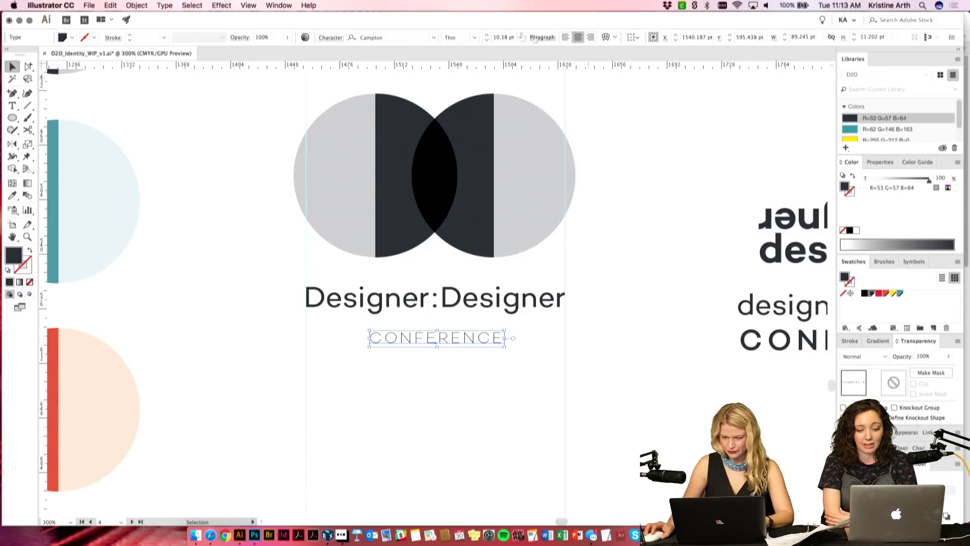
Step: Change the "CONFERENCE" line to the Light weight of Campton at 10 pt
click(475, 38)
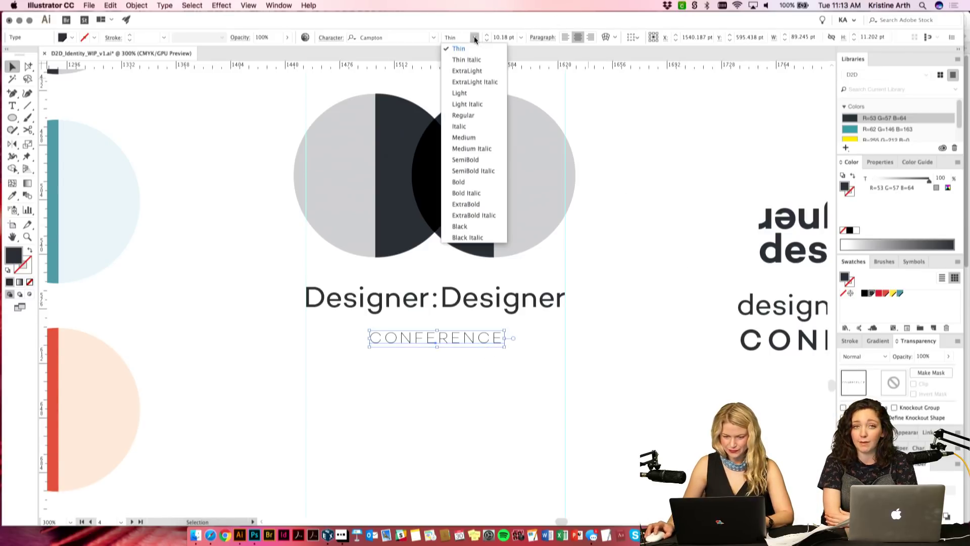
click(466, 95)
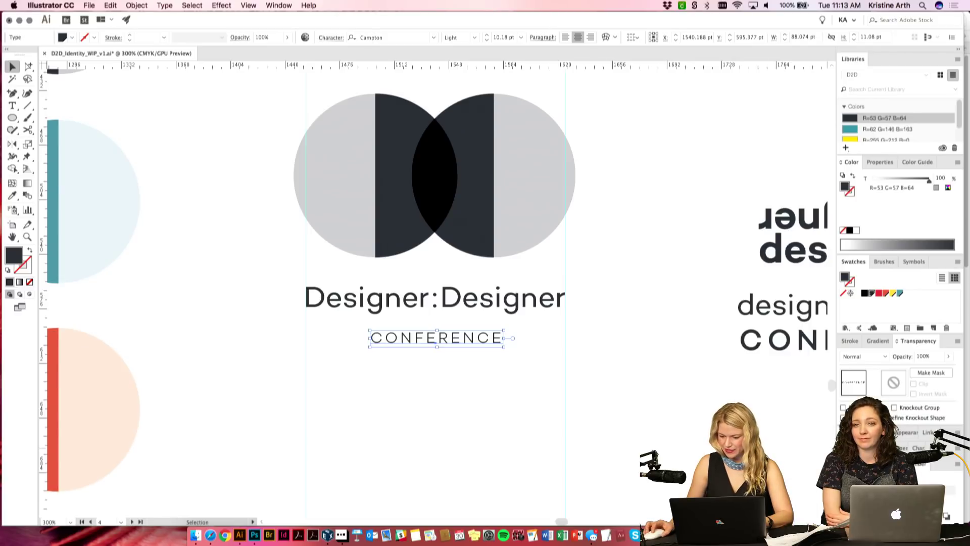
key(super+t)
text(30)
key(Return)
key(shift+Down)
key(shift+Down)
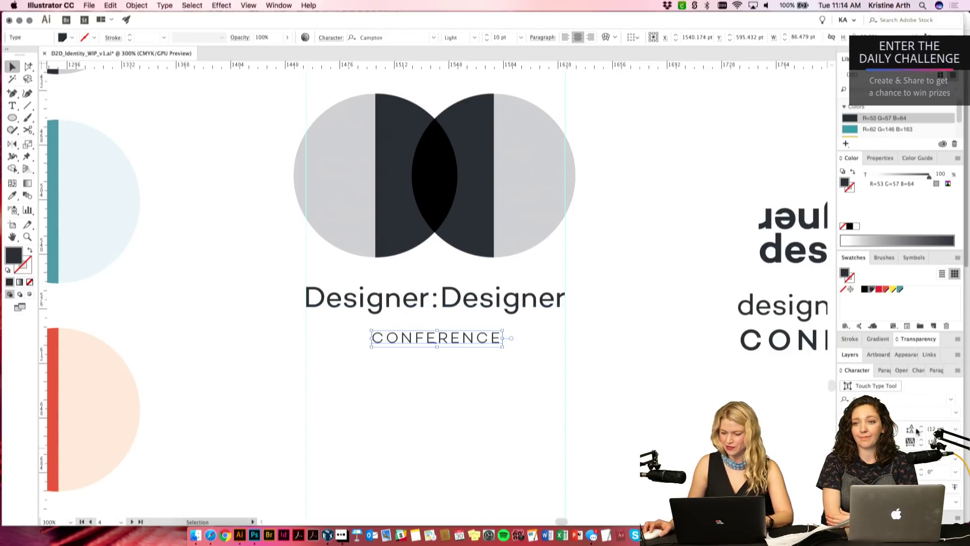
Step: Increase the tracking of "CONFERENCE" until its letters spread across the width of "Designer:Designer" between the guides
click(920, 439)
click(921, 440)
click(921, 439)
click(920, 439)
click(920, 439)
click(921, 439)
click(921, 440)
click(921, 441)
click(920, 440)
click(920, 440)
click(921, 440)
click(920, 440)
click(921, 441)
click(920, 440)
click(920, 440)
click(920, 440)
click(920, 440)
click(920, 441)
click(920, 440)
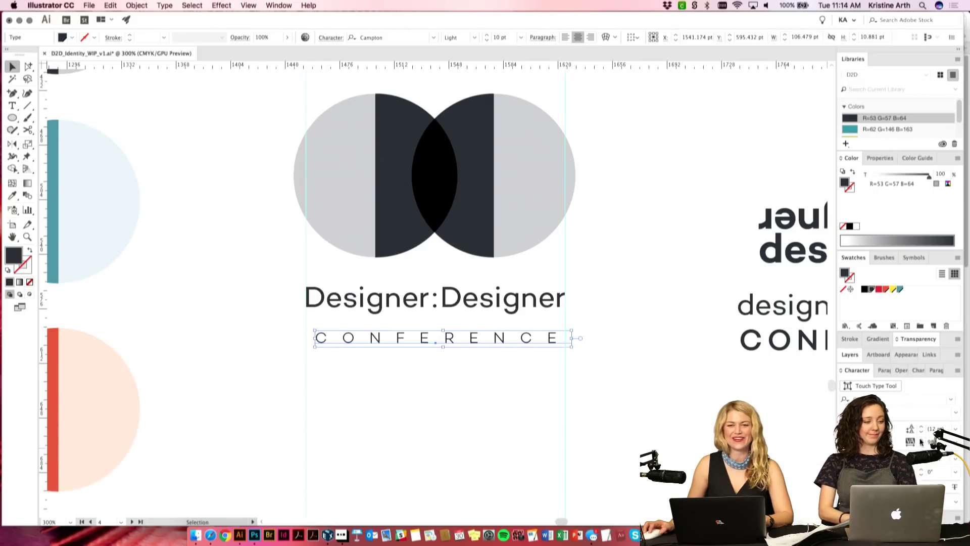
click(920, 440)
click(920, 440)
click(920, 440)
click(920, 440)
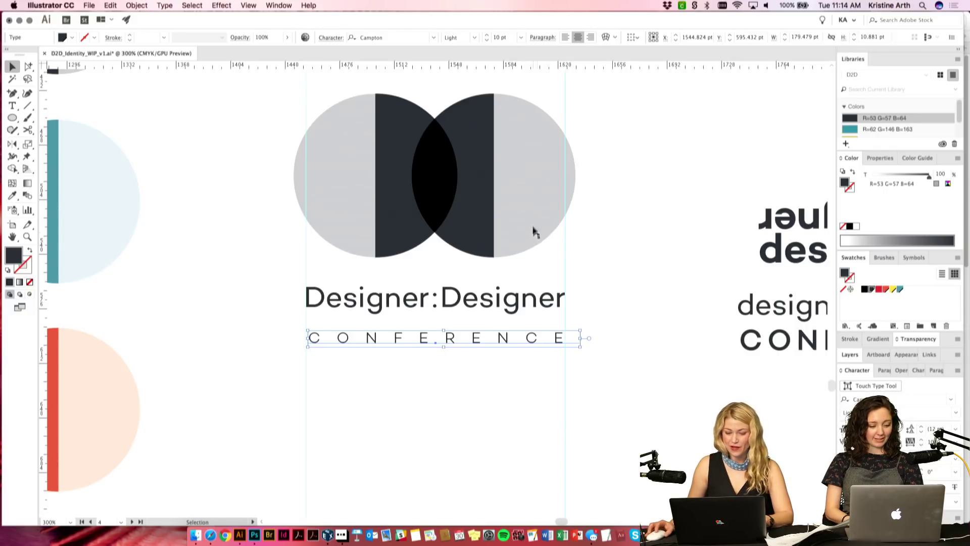
Step: Try the mark without the light gray outer halves of the circle pair and undo their deletion
click(535, 190)
shift+click(348, 171)
key(Delete)
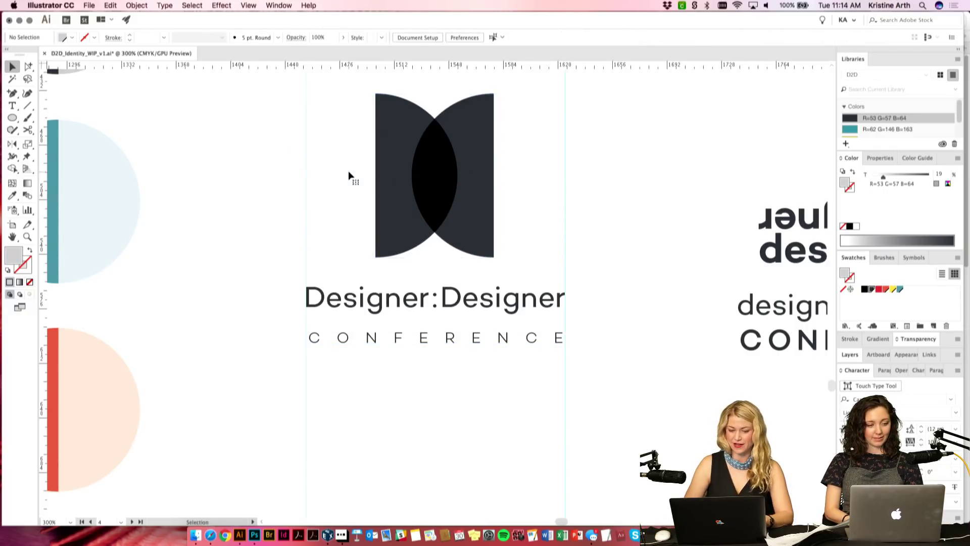
key(super+z)
click(642, 253)
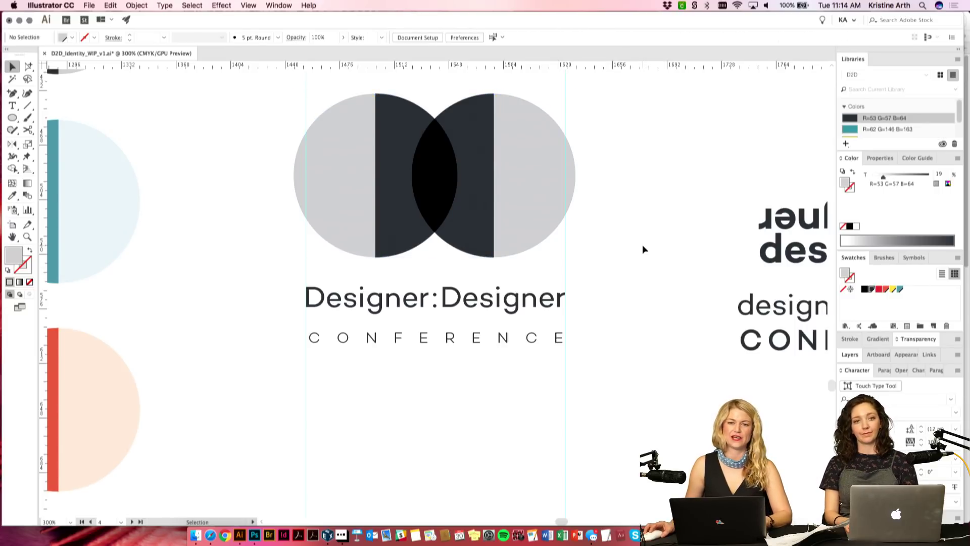
click(554, 187)
shift+click(351, 188)
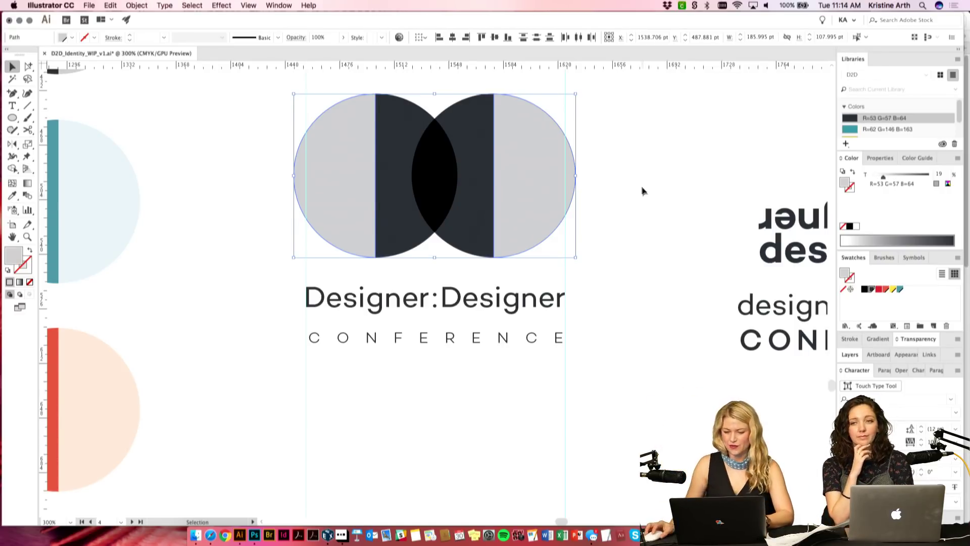
click(632, 315)
Step: Move the widely tracked "CONFERENCE" line up closer to "Designer:Designer", leaving a small gap between them
click(504, 345)
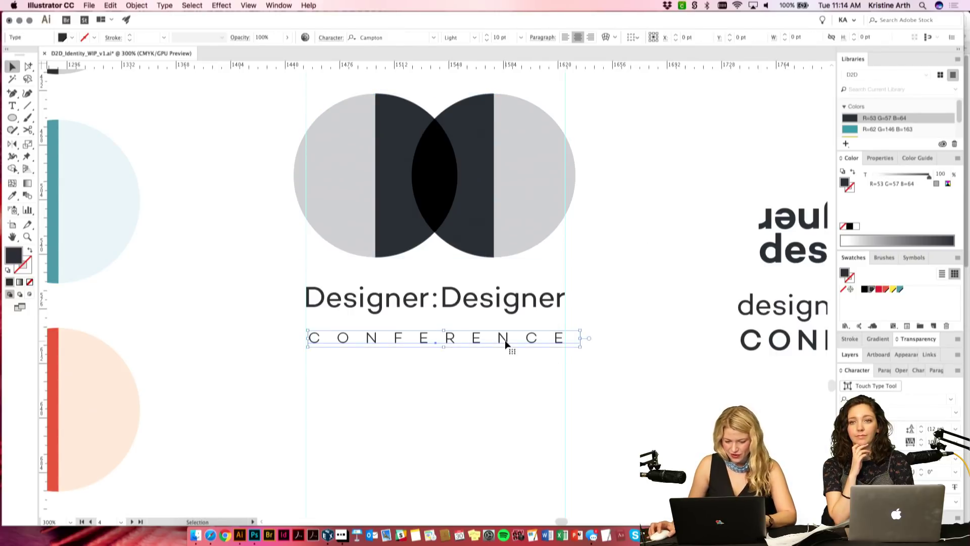
drag(505, 344, 503, 332)
click(574, 405)
click(481, 331)
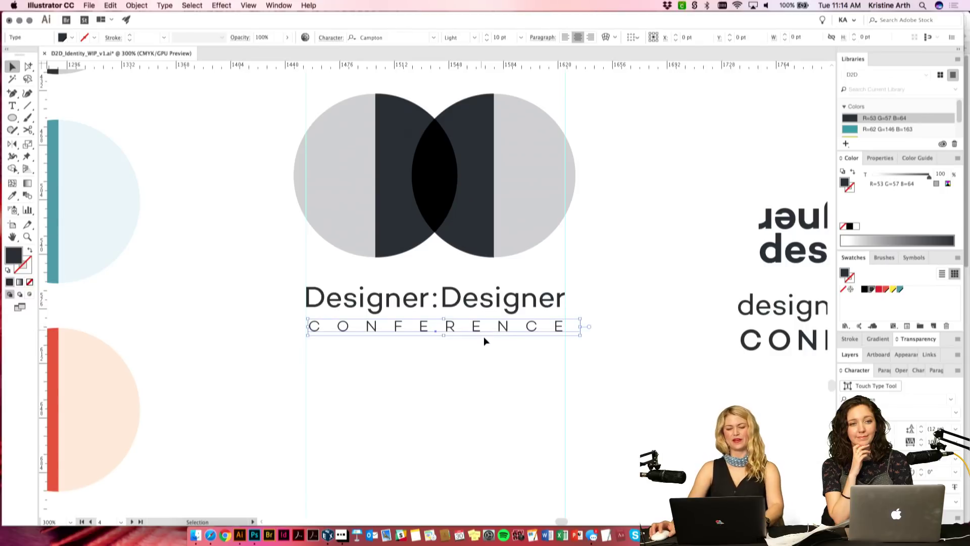
drag(484, 333, 486, 340)
click(540, 404)
Step: Enlarge the "CONFERENCE" line to 14 pt
key(super+minus)
key(super+minus)
key(super+minus)
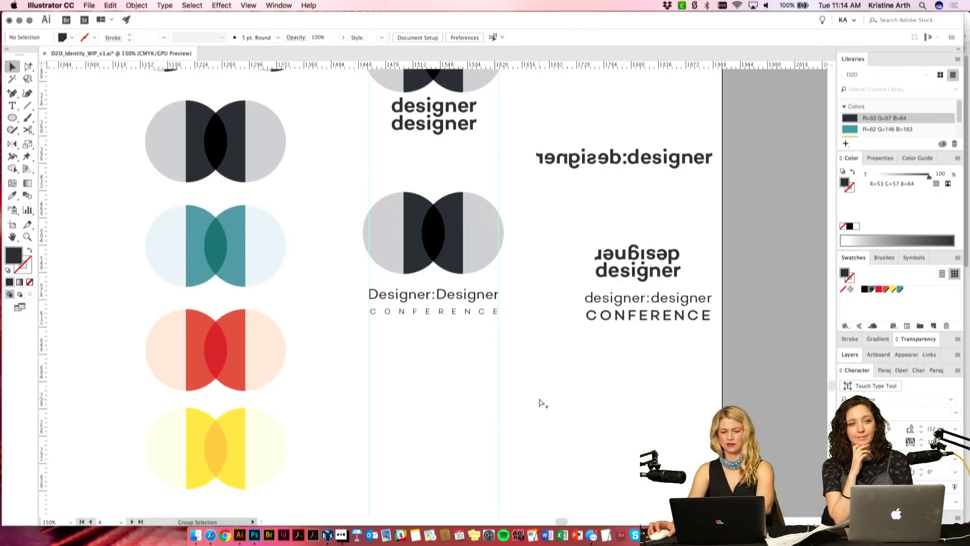
key(super+equal)
key(super+equal)
key(super+equal)
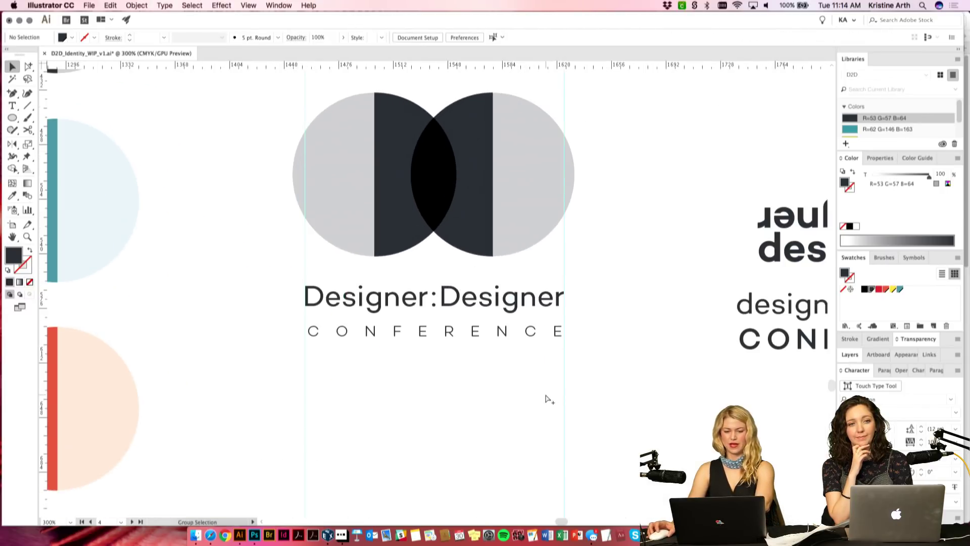
click(505, 331)
key(super+shift+period)
key(super+shift+period)
key(super+shift+period)
key(super+shift+period)
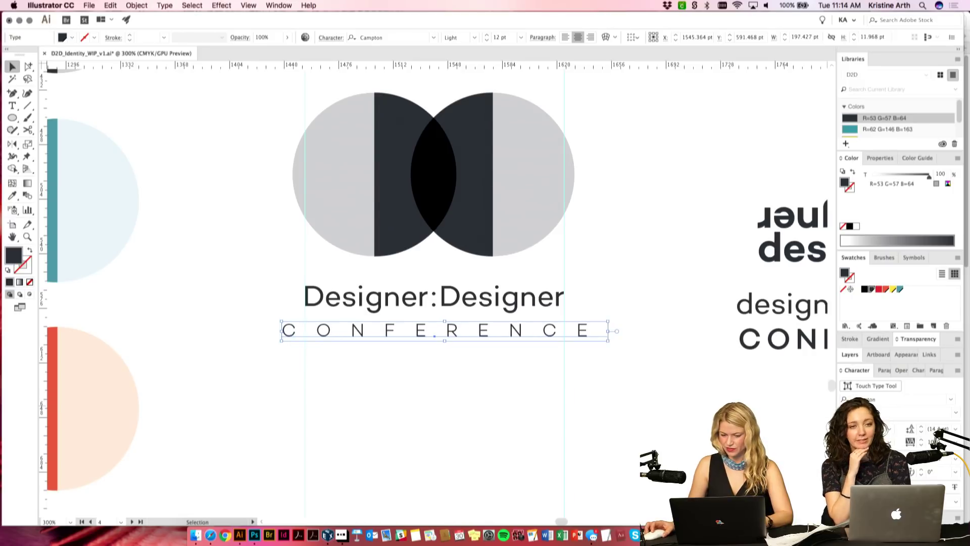
Step: Tighten the tracking of "CONFERENCE" until it sits slightly narrower than "Designer:Designer" and deselect it
click(921, 446)
click(920, 446)
click(921, 445)
click(921, 445)
click(921, 446)
click(921, 446)
click(920, 446)
click(921, 446)
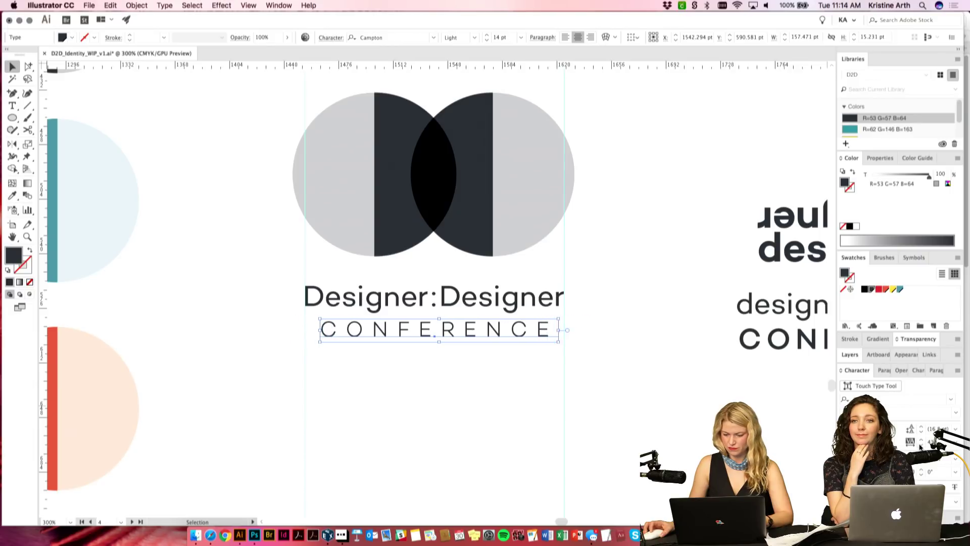
click(410, 388)
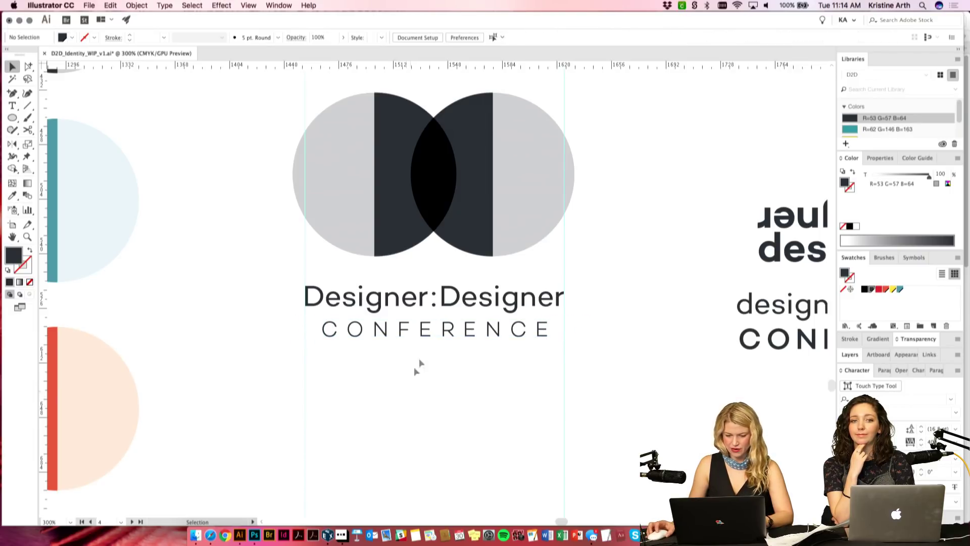
Step: Scale the "CONFERENCE" line down to 9.12 pt, keeping it beneath "Designer:Designer"
click(430, 333)
key(super+shift+comma)
key(super+shift+comma)
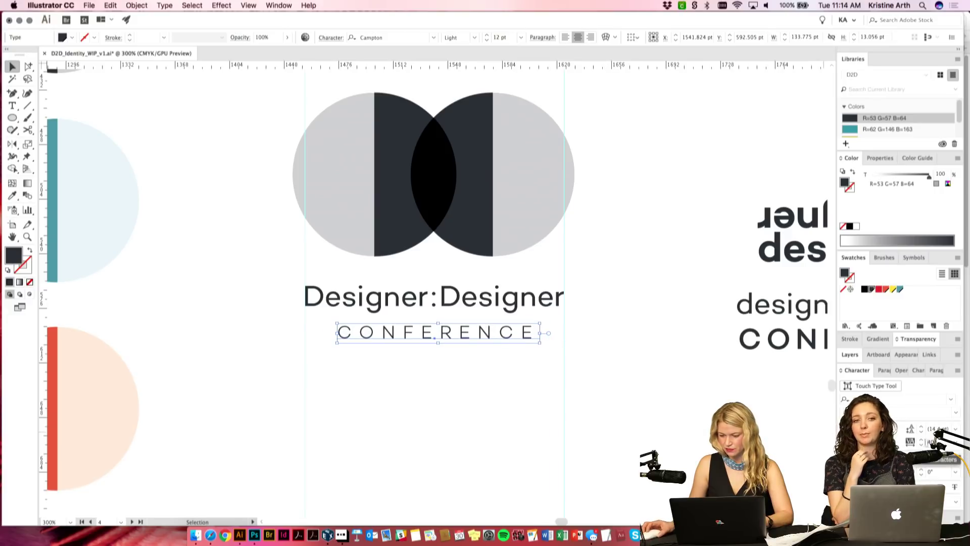
drag(446, 332, 439, 413)
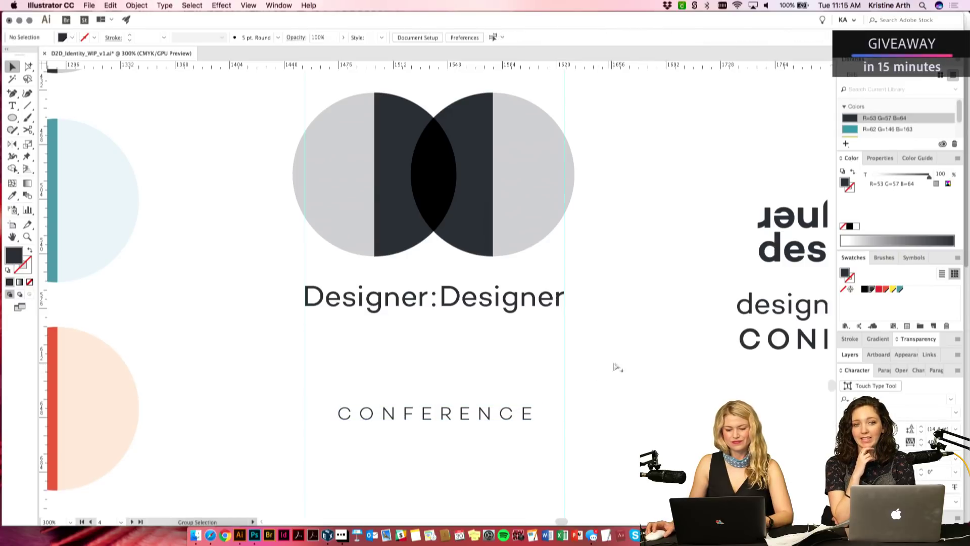
key(super+z)
drag(539, 343, 516, 341)
click(523, 379)
scroll(526, 364, down, 2)
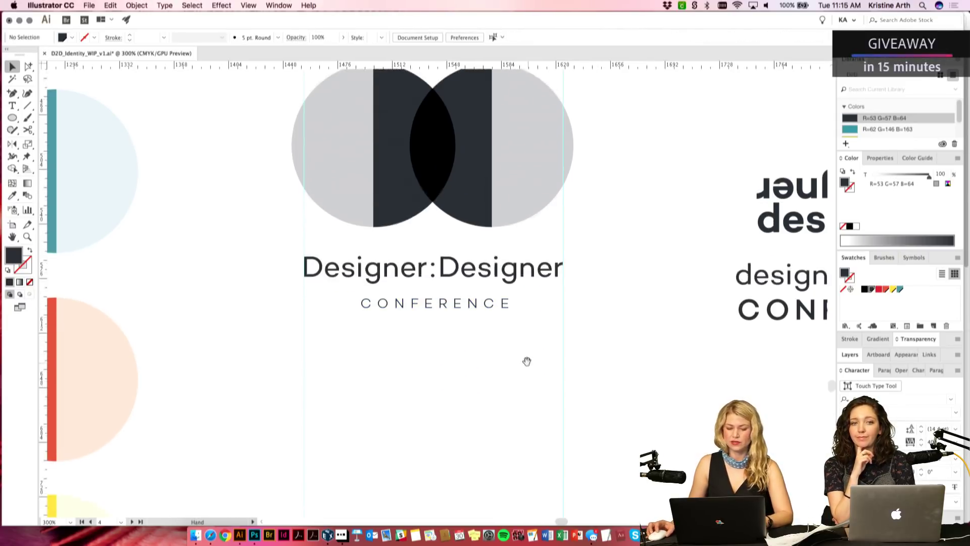
scroll(459, 357, up, 2)
Step: Convert the "Designer:Designer" and "CONFERENCE" text lines to outlines
click(456, 335)
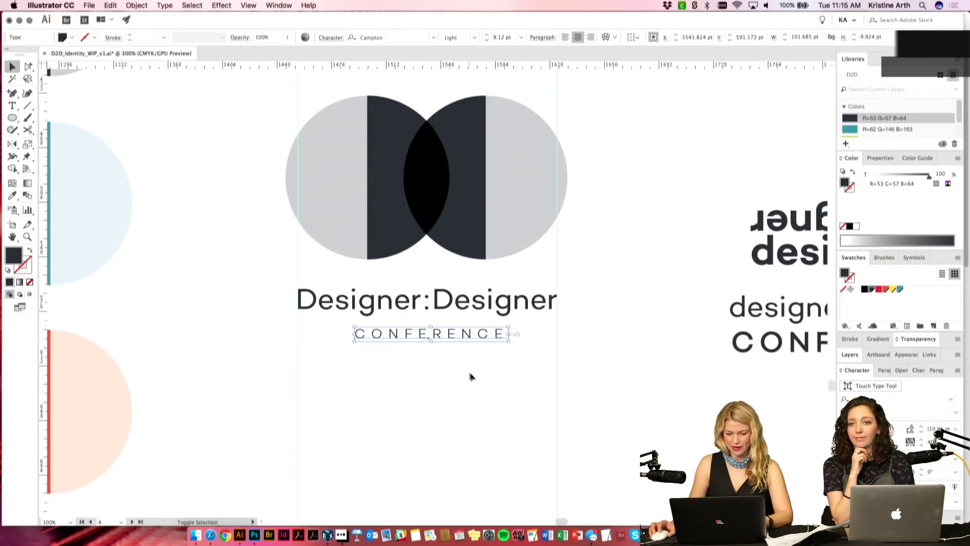
click(401, 289)
key(super+shift+o)
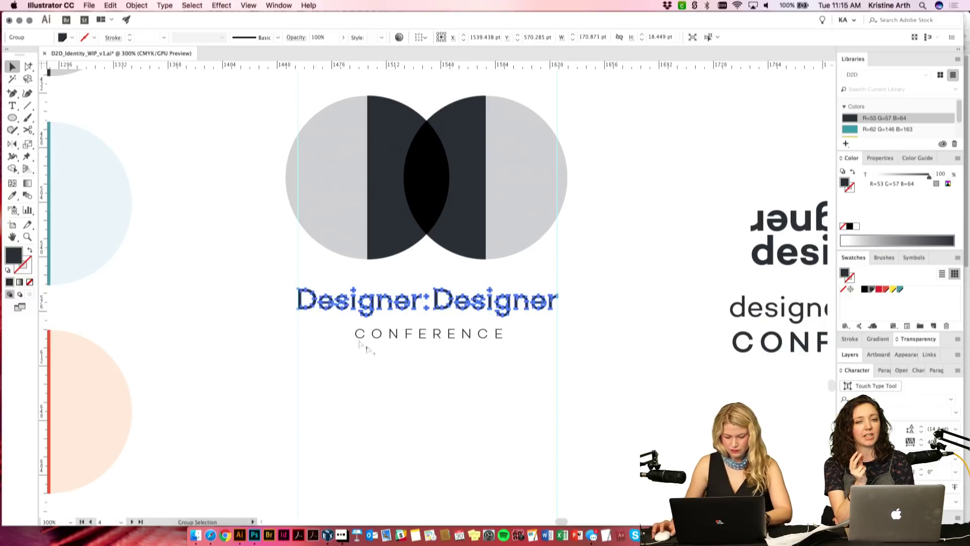
click(492, 391)
click(453, 336)
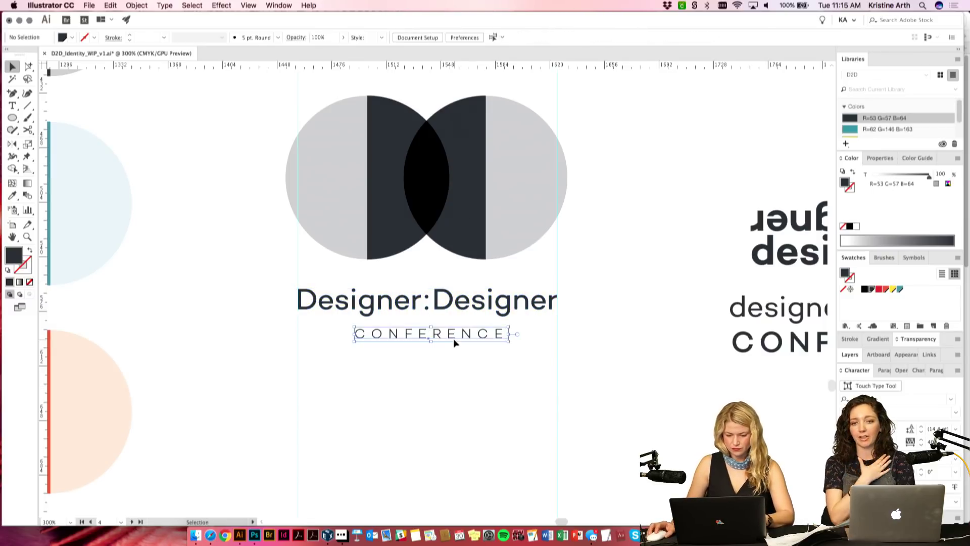
key(super+shift+o)
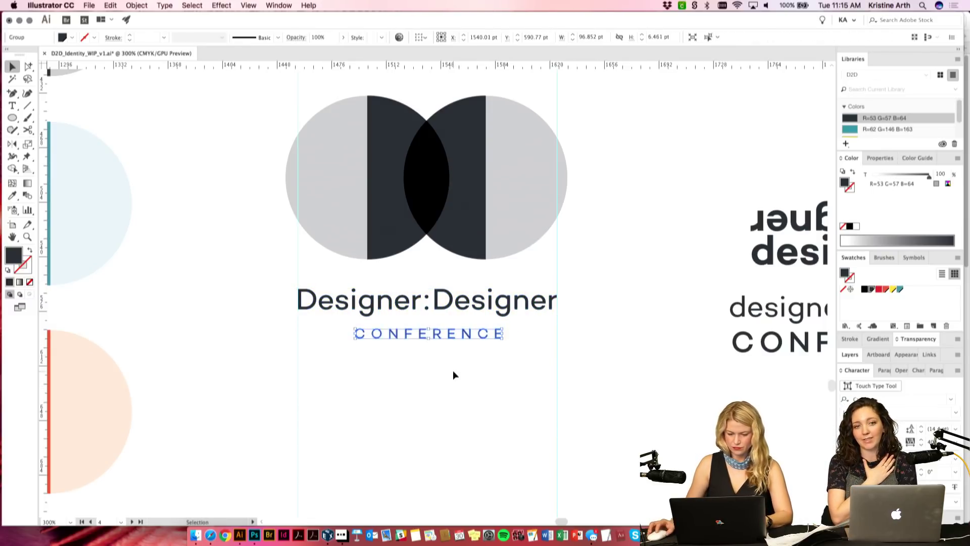
Step: Align the outlined "Designer:Designer" and "CONFERENCE" to each other's horizontal center and deselect them
click(453, 370)
click(370, 304)
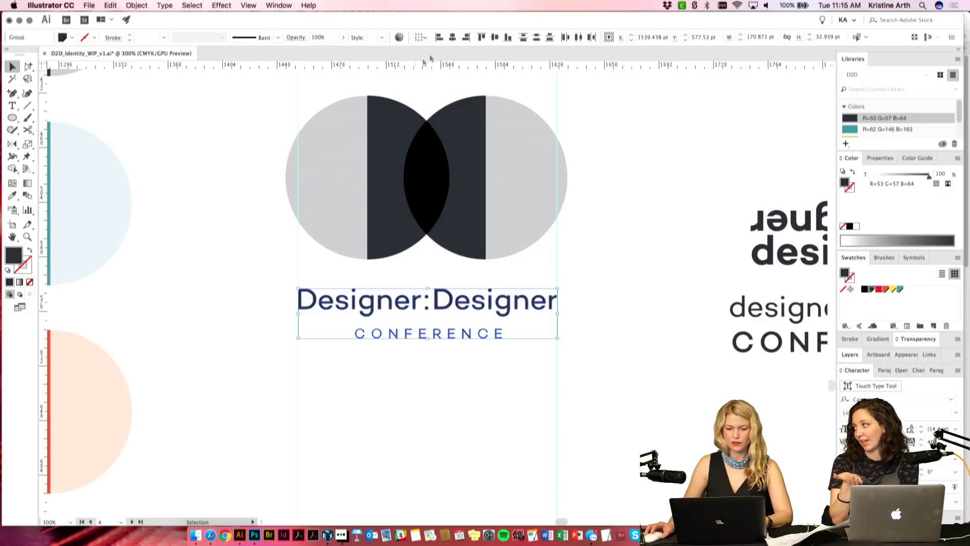
click(452, 38)
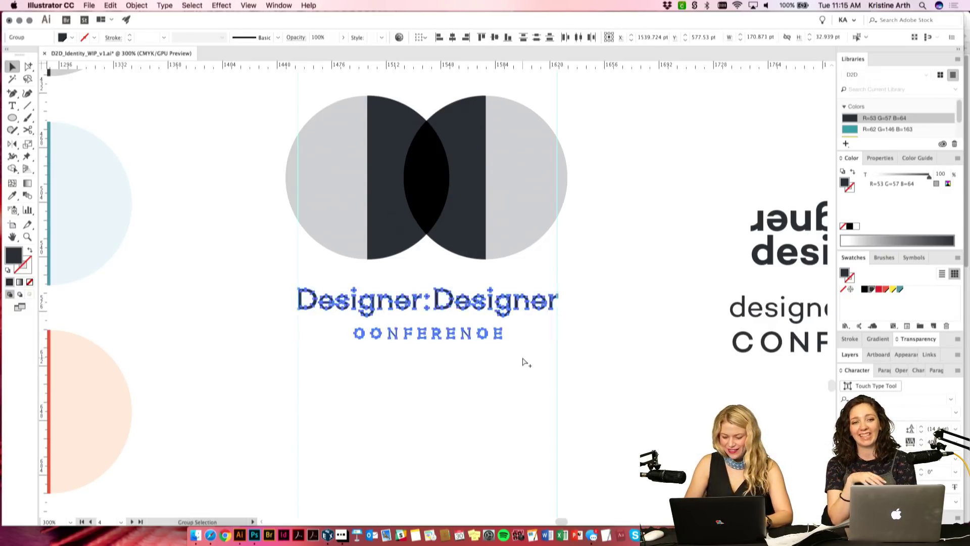
key(super+equal)
key(super+equal)
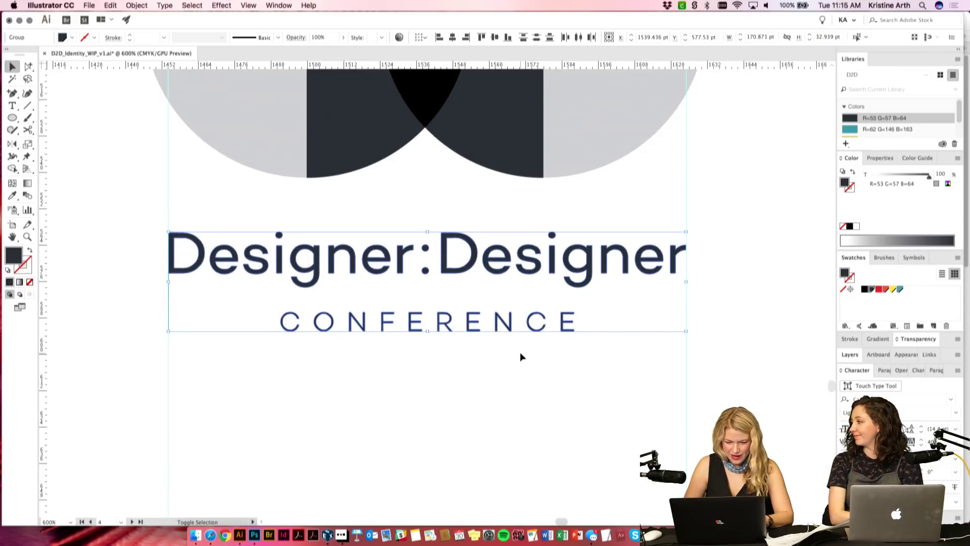
click(541, 392)
key(super+minus)
key(super+minus)
key(super+minus)
key(super+minus)
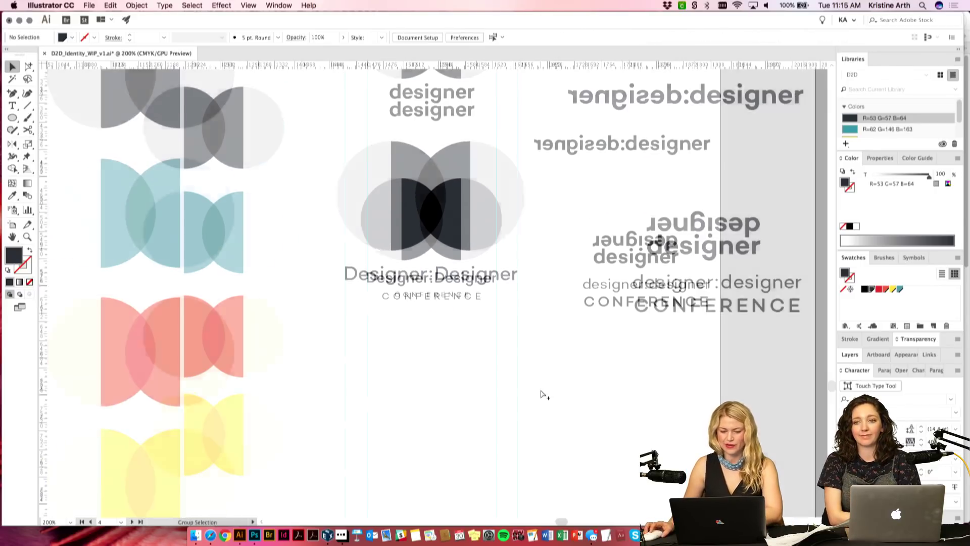
scroll(535, 308, up, 1)
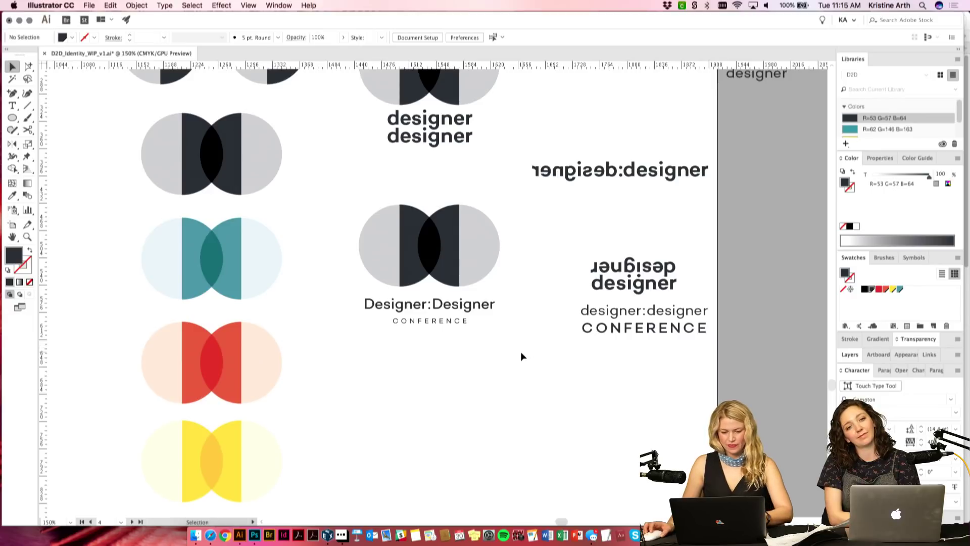
scroll(445, 355, up, 1)
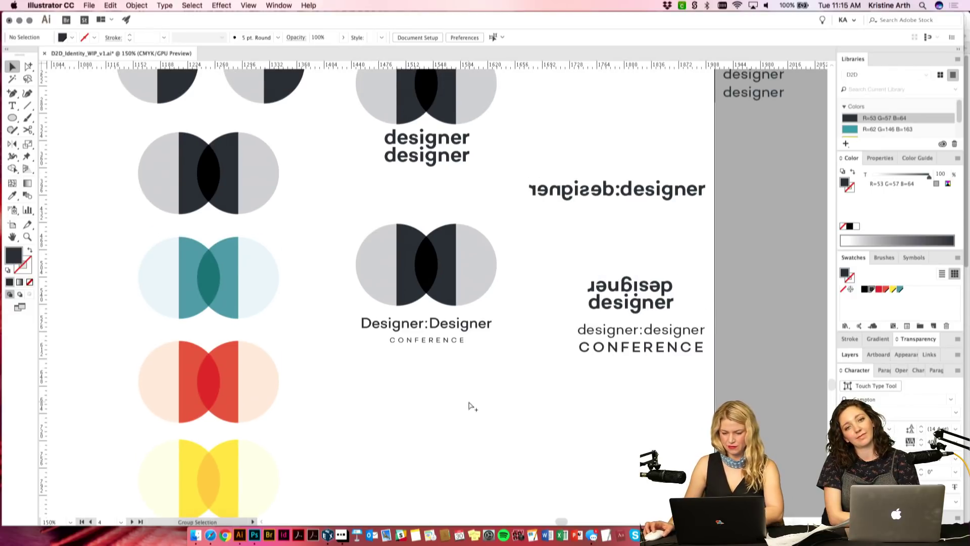
Step: Move the outlined "CONFERENCE" line up slightly closer to "Designer:Designer" and deselect it
key(super+equal)
key(super+equal)
key(super+equal)
key(super+equal)
scroll(459, 353, down, 4)
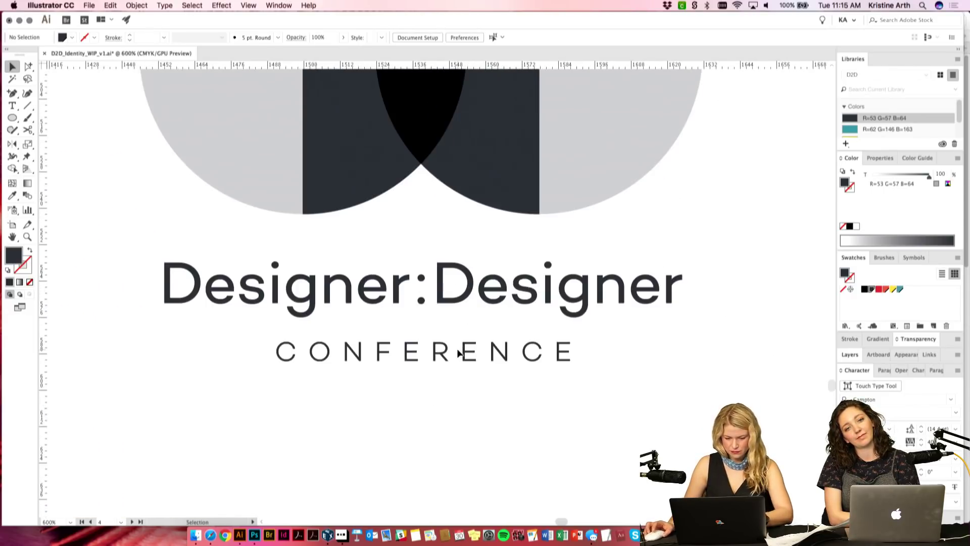
mouse_move(445, 355)
mouse_down()
mouse_move(443, 328)
mouse_move(439, 346)
mouse_up()
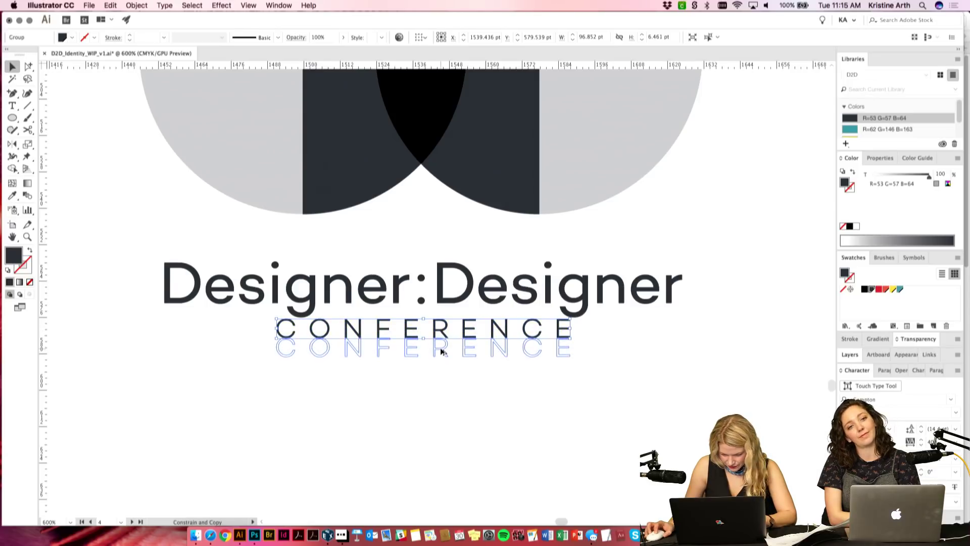
click(494, 326)
key(super+1)
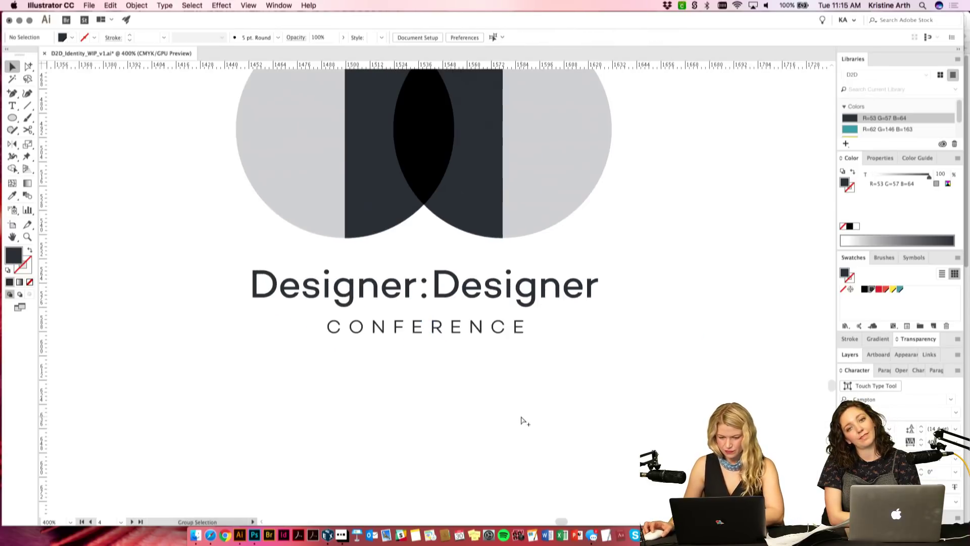
drag(488, 344, 509, 380)
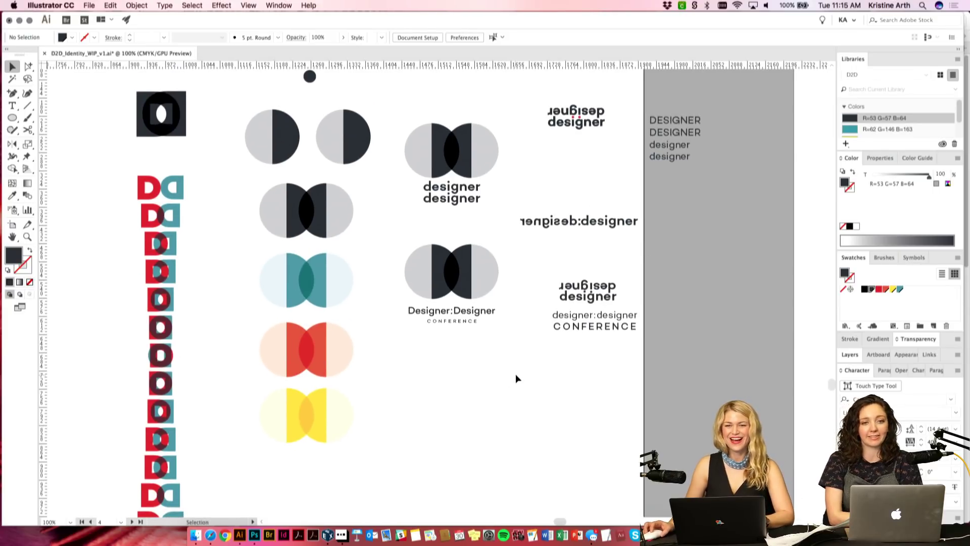
Step: Duplicate the overlapping-circles logo with its "Designer:Designer CONFERENCE" wordmark directly below the original and deselect the copy
key(super+equal)
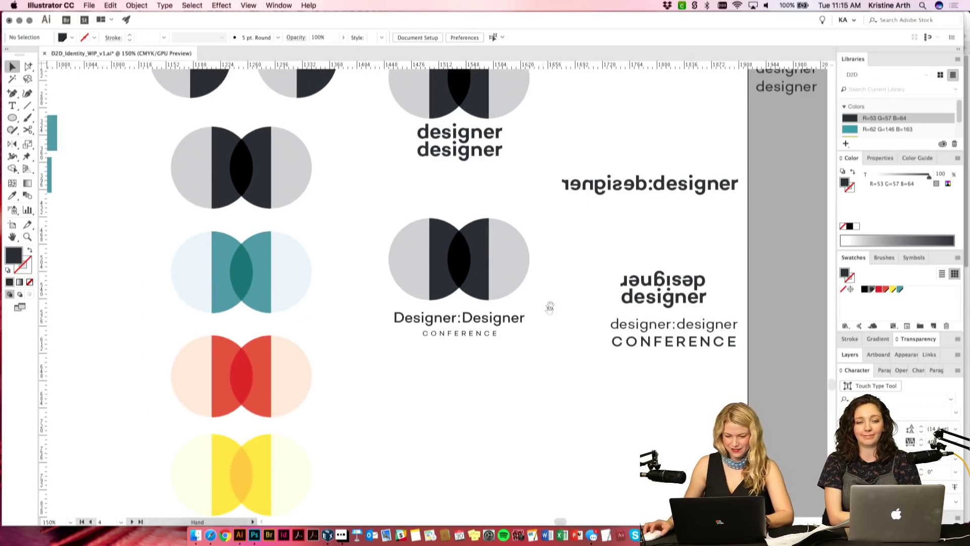
scroll(546, 319, up, 3)
scroll(549, 345, down, 1)
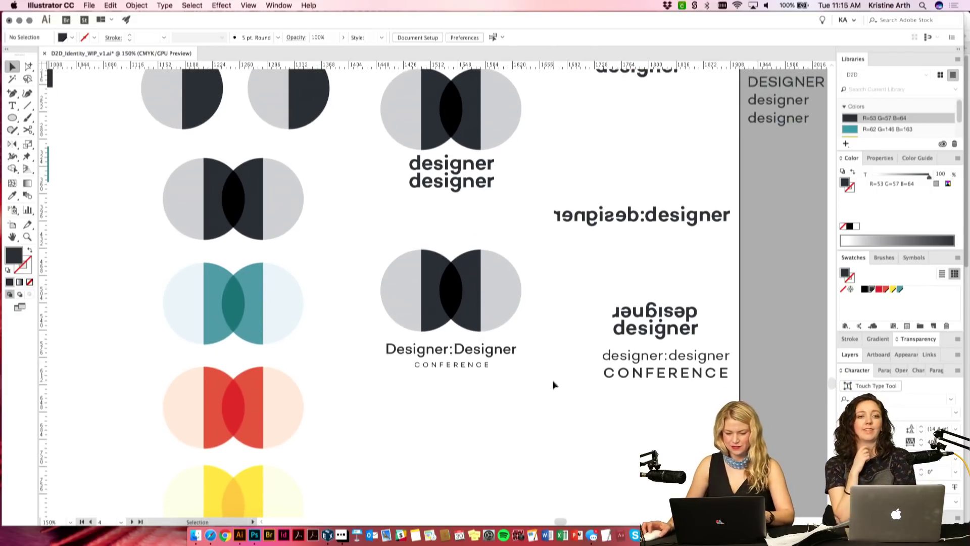
scroll(369, 276, down, 6)
click(476, 190)
drag(476, 190, 476, 343)
click(622, 375)
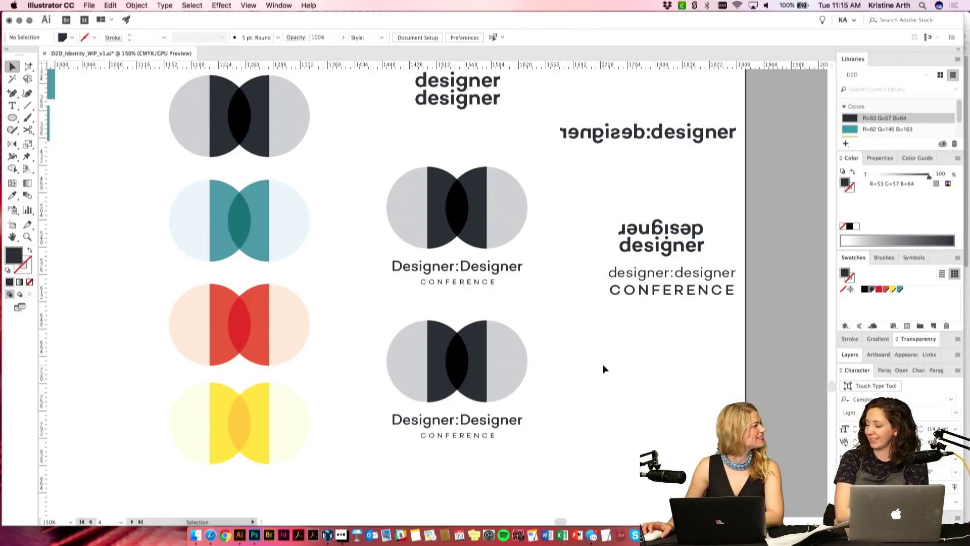
key(super+minus)
drag(565, 338, 588, 348)
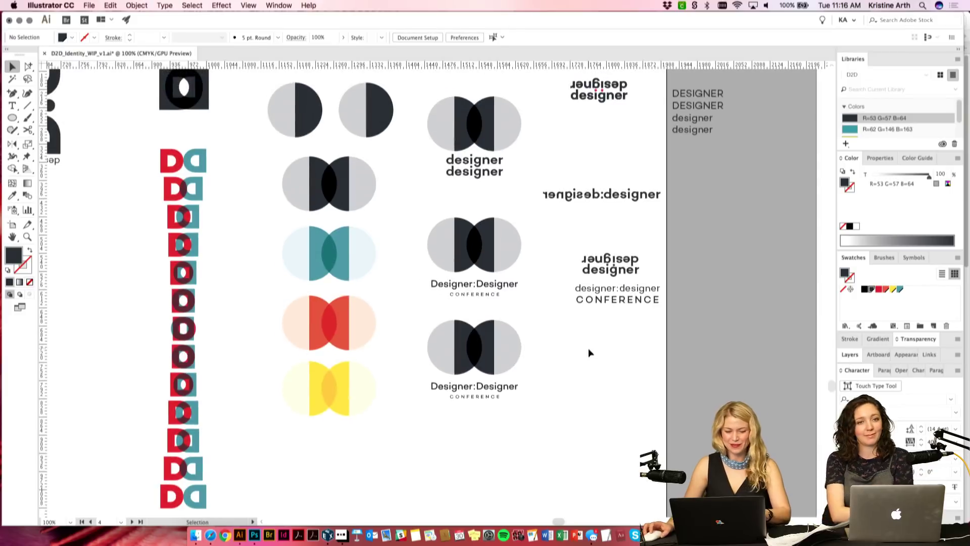
drag(321, 398, 325, 396)
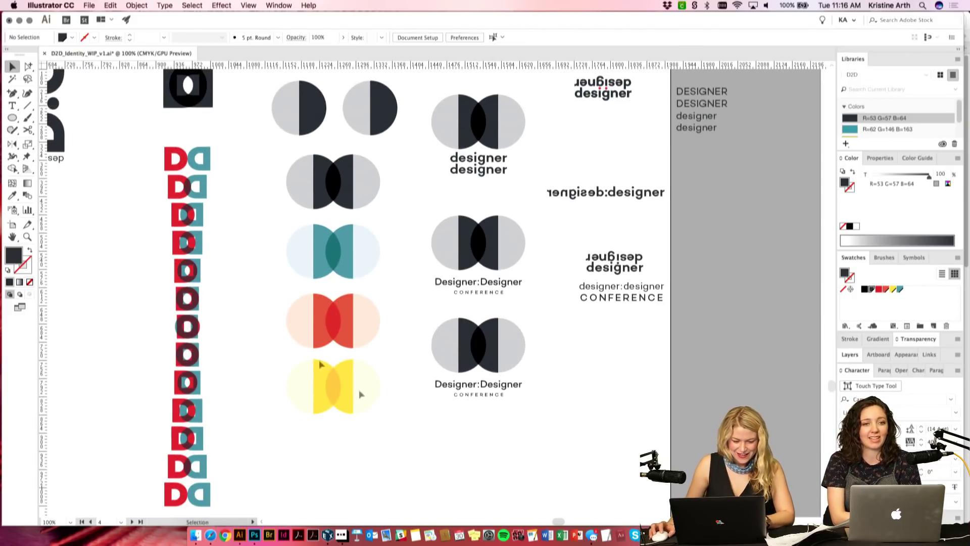
drag(509, 437, 495, 433)
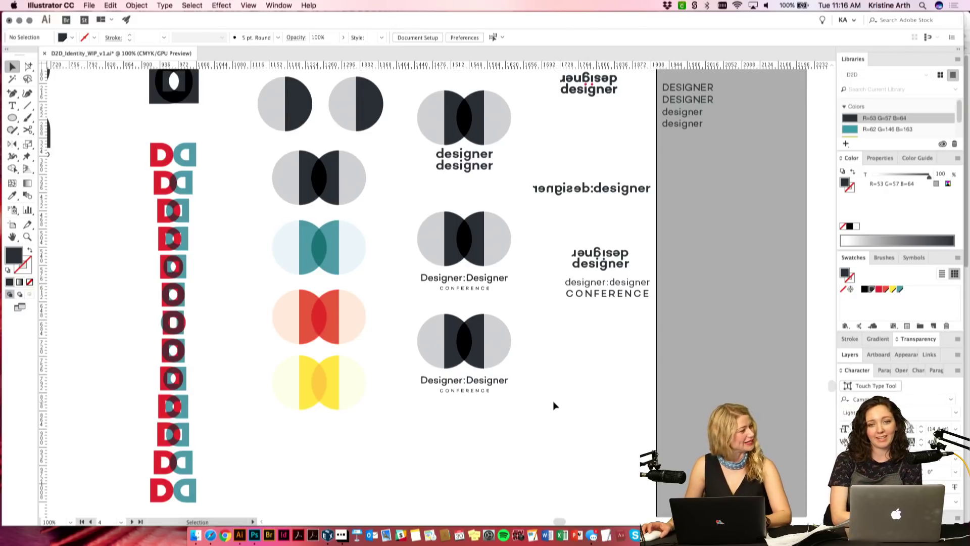
Step: Move the mirrored "designer:designer" wordmark and the stacked wordmark group with "CONFERENCE" off the artboard onto the pasteboard
key(super+minus)
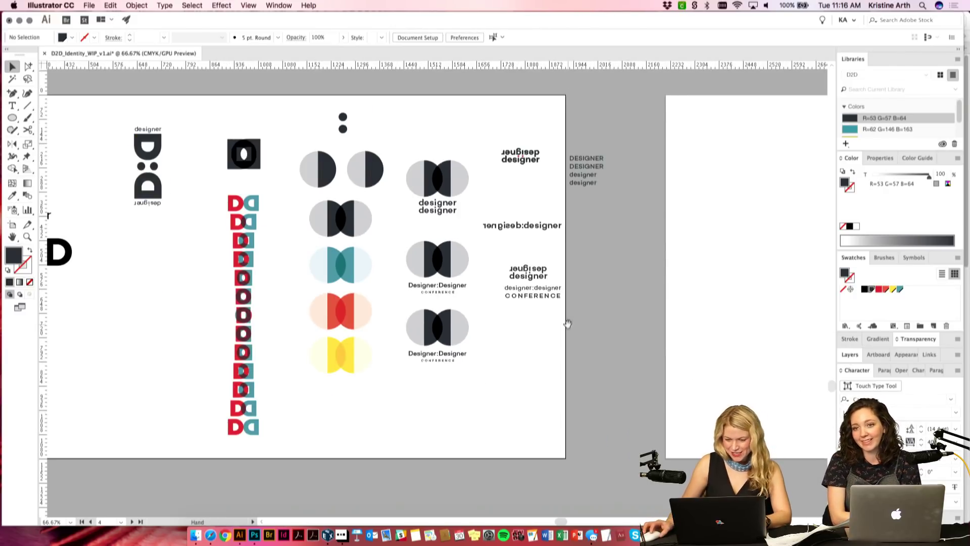
scroll(568, 323, up, 2)
drag(498, 245, 595, 90)
drag(555, 342, 557, 343)
scroll(559, 343, left, 5)
scroll(558, 344, up, 2)
Step: Delete the upper "Designer:Designer CONFERENCE" lockup and the overlapping circles with the stacked lowercase "designer" text
click(459, 278)
key(Delete)
click(478, 221)
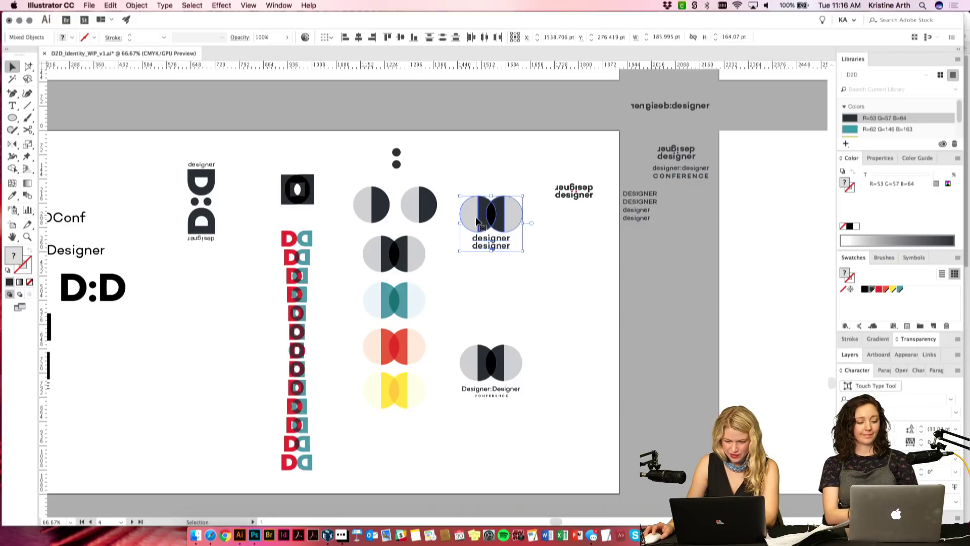
key(Delete)
Step: Move the remaining circles and "Designer:Designer CONFERENCE" lockup beneath the yellow circles at the end of the color column
scroll(533, 372, up, 1)
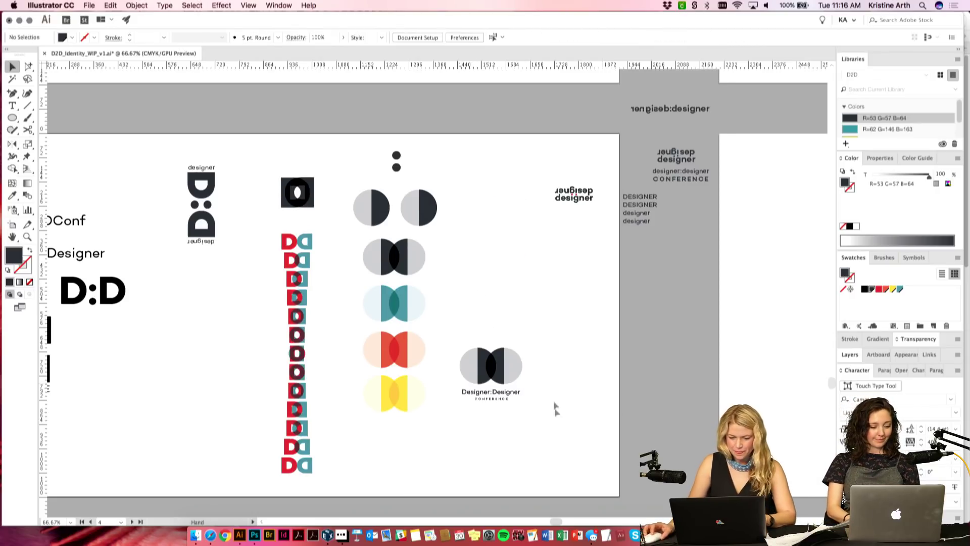
click(500, 366)
drag(504, 369, 406, 447)
click(475, 389)
Step: Move the mirrored stacked "designer" wordmark with red dots beside the half-tone circles and duplicate it directly below
click(568, 195)
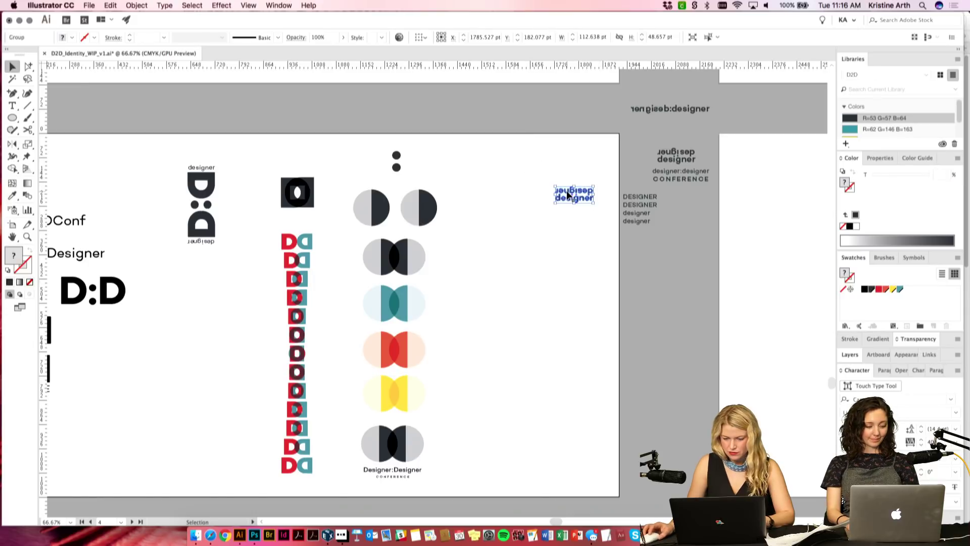
drag(495, 219, 495, 222)
drag(503, 252, 545, 241)
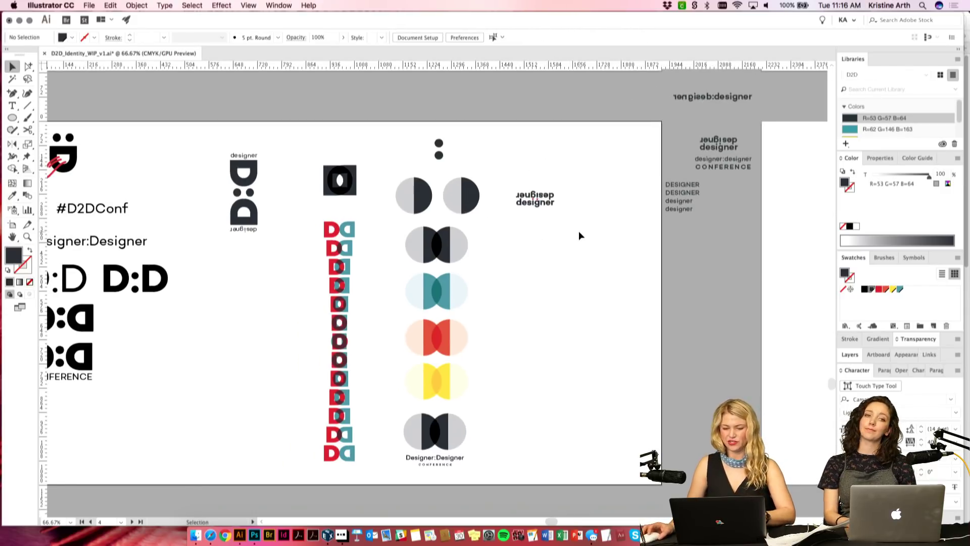
drag(573, 228, 559, 258)
click(516, 230)
drag(517, 230, 518, 266)
click(517, 347)
drag(517, 347, 532, 339)
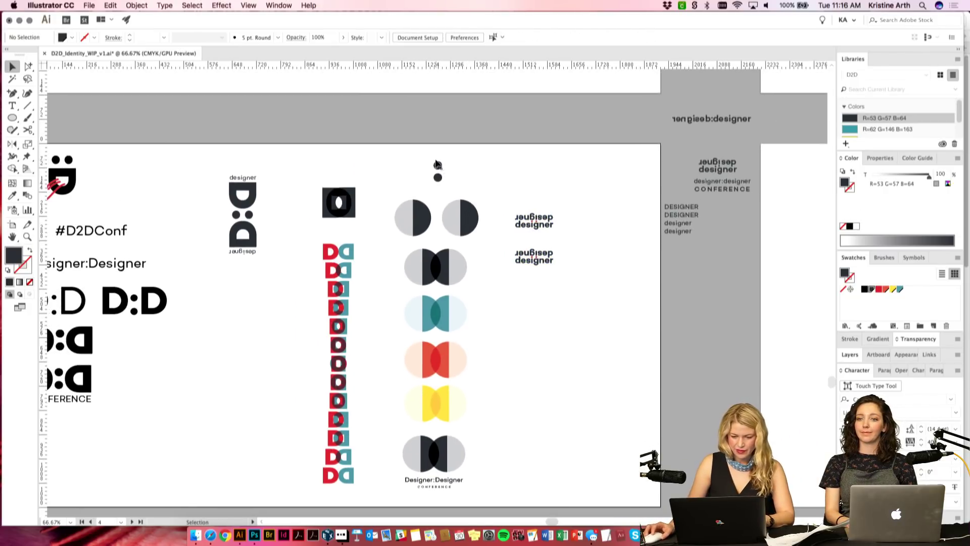
Step: Copy the two dark dots above the half-tone circles to the space below the lower mirrored "designer" wordmark
click(438, 167)
click(463, 182)
key(super+equal)
key(super+equal)
scroll(473, 175, up, 5)
click(410, 150)
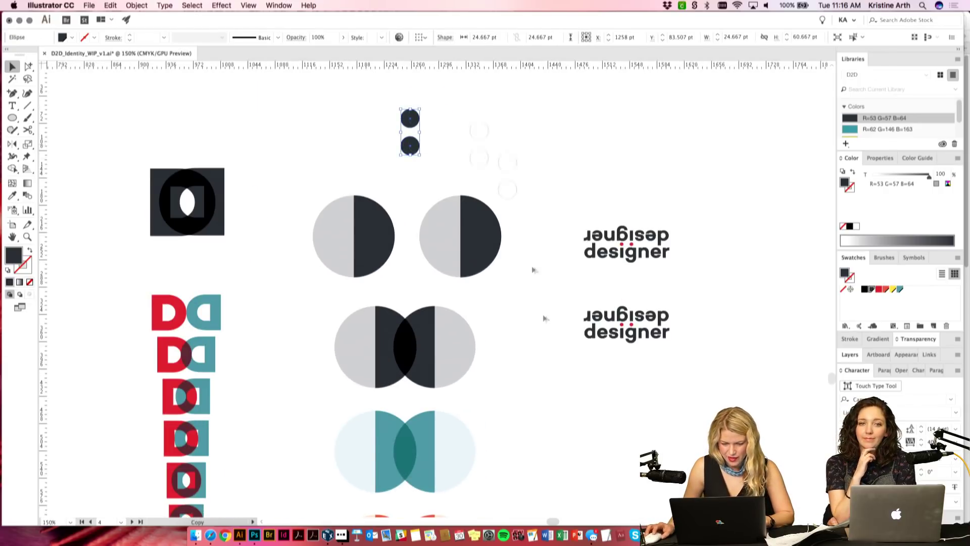
drag(640, 399, 640, 399)
Step: Rotate the copied dot pair so the dots sit side by side, scale it down and deselect it
scroll(621, 379, right, 4)
key(super+equal)
key(super+equal)
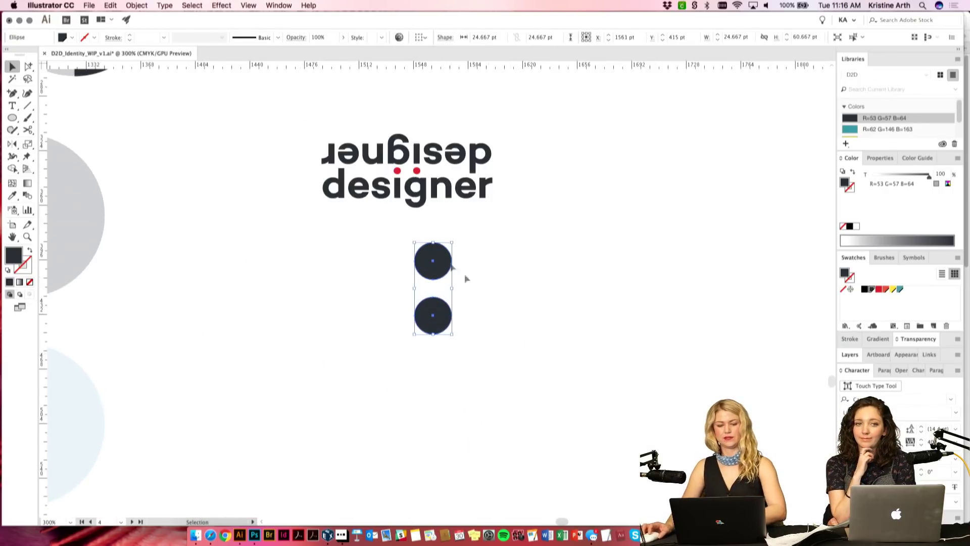
scroll(500, 278, left, 3)
drag(528, 260, 541, 314)
click(582, 303)
scroll(579, 285, up, 1)
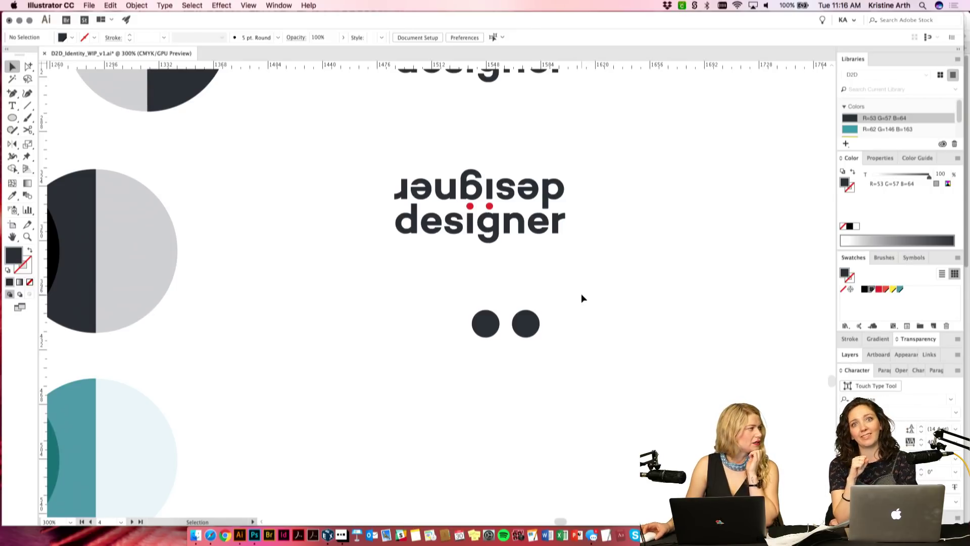
Step: Add a "HEY THERE:" text line below the two dots and set its font to Acier BAT
key(t)
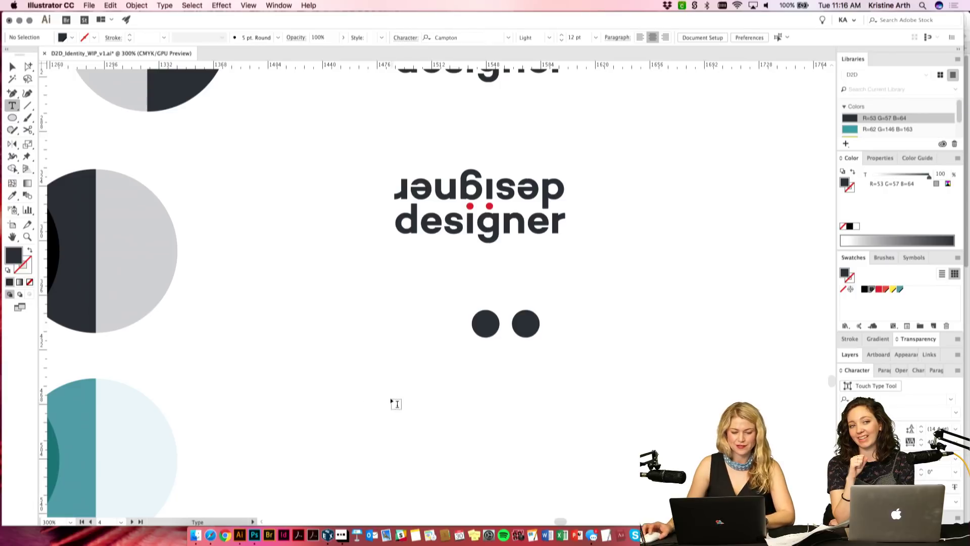
click(391, 399)
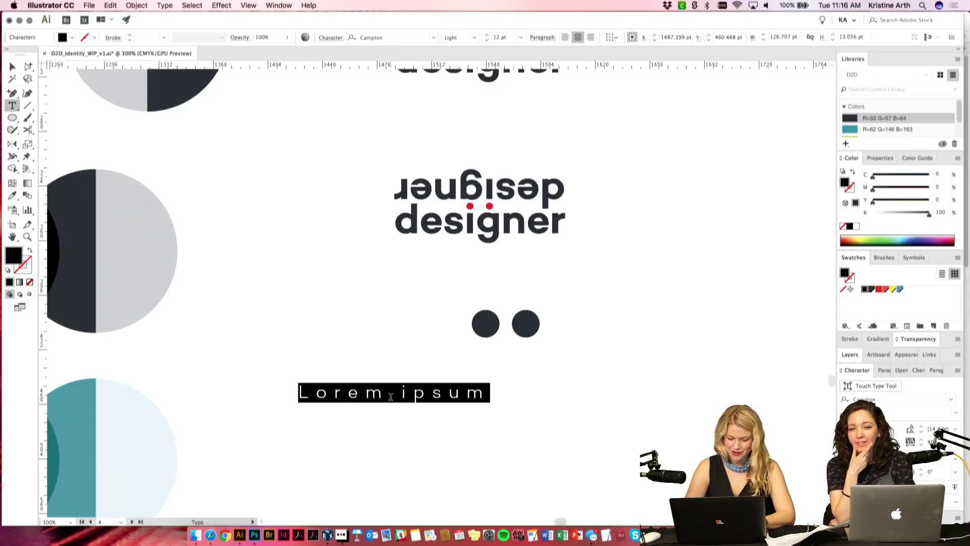
text(HEY THERE:)
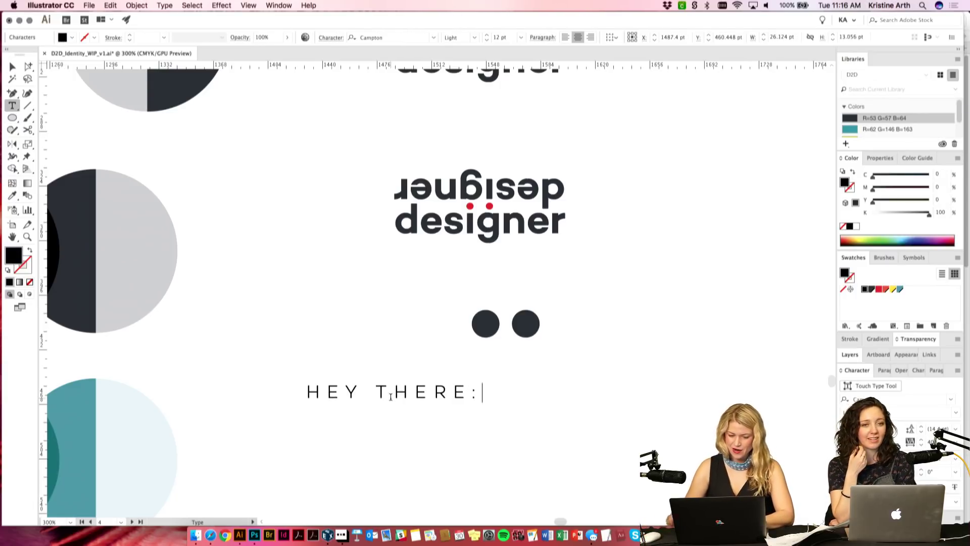
click(12, 67)
click(420, 35)
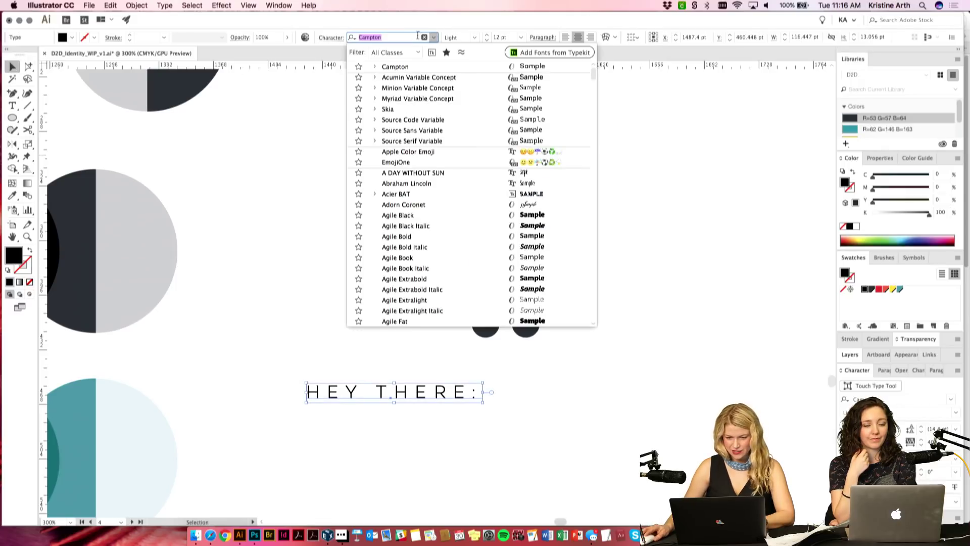
click(402, 194)
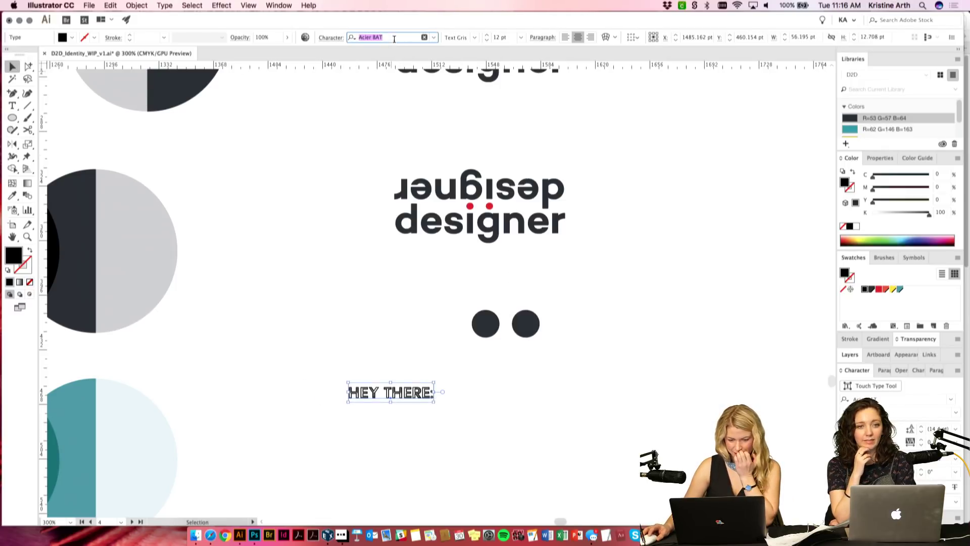
Step: Try successive typefaces on the "HEY THERE:" line, from Acier BAT through to Architec, to compare the shapes of their colon dots
click(394, 39)
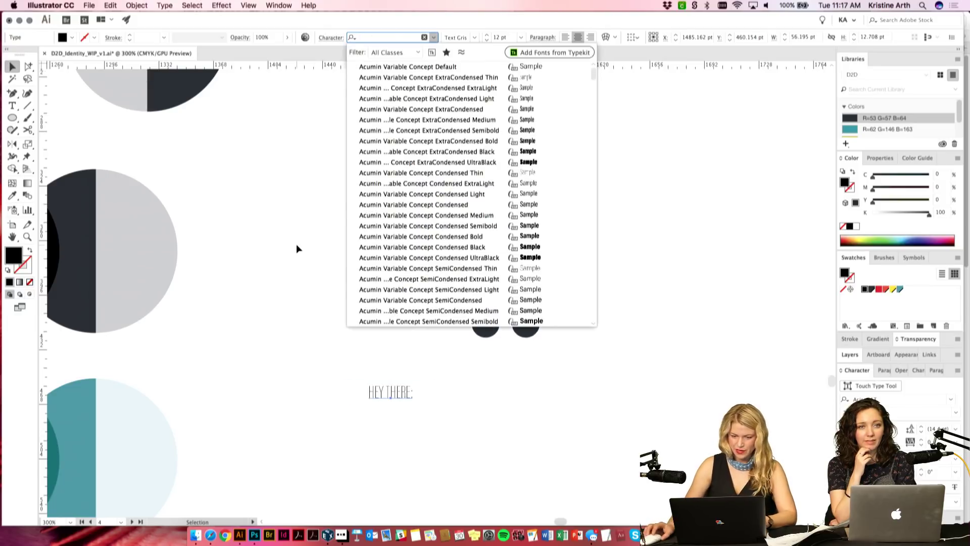
click(472, 352)
key(super+equal)
key(super+equal)
key(super+equal)
drag(439, 498, 585, 343)
key(super+equal)
key(super+equal)
click(551, 283)
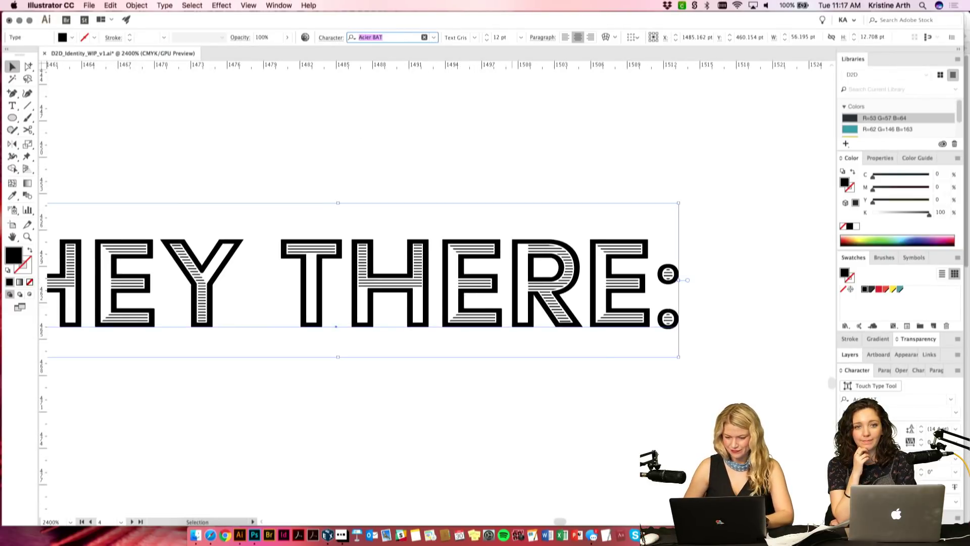
key(Down)
key(Down)
key(Down)
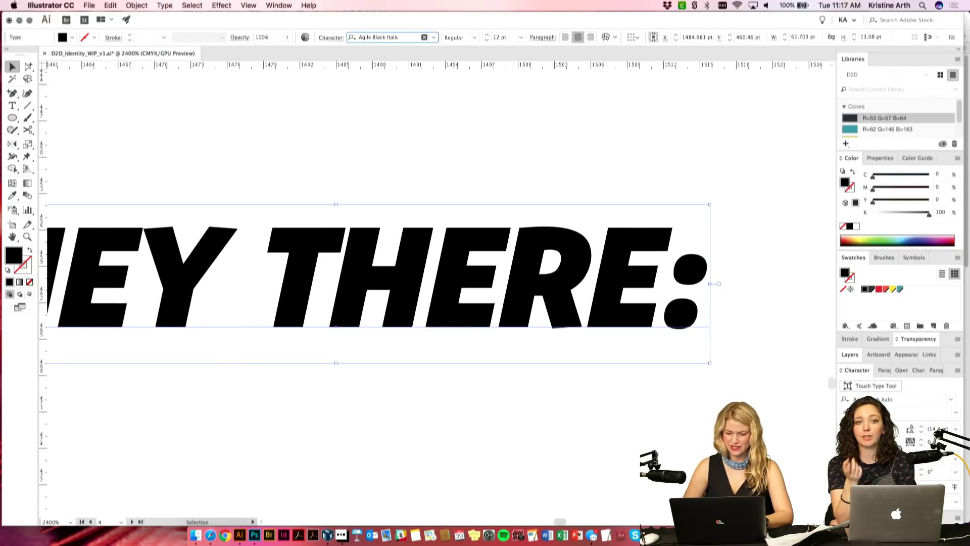
key(Down)
key(Down)
key(Down)
key(Down)
key(Down)
key(Down)
key(Down)
key(Down)
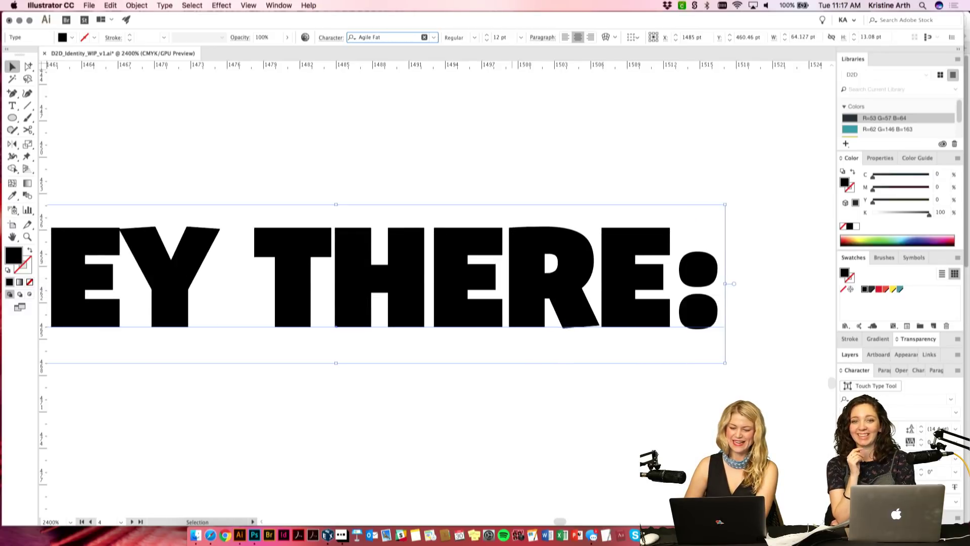
key(Down)
key(Down)
key(Down)
key(Down)
key(Down)
key(Down)
key(Down)
key(Down)
key(Down)
key(Down)
key(Down)
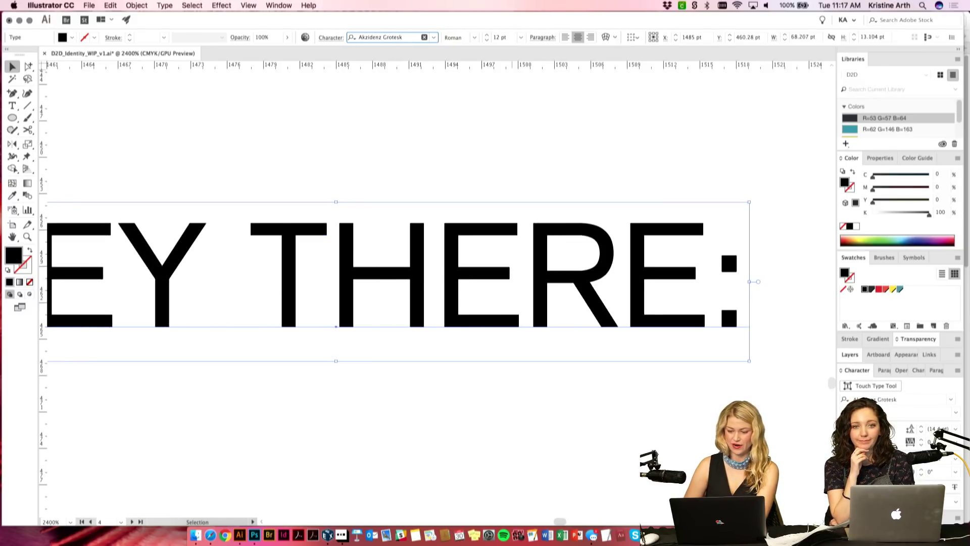
key(Down)
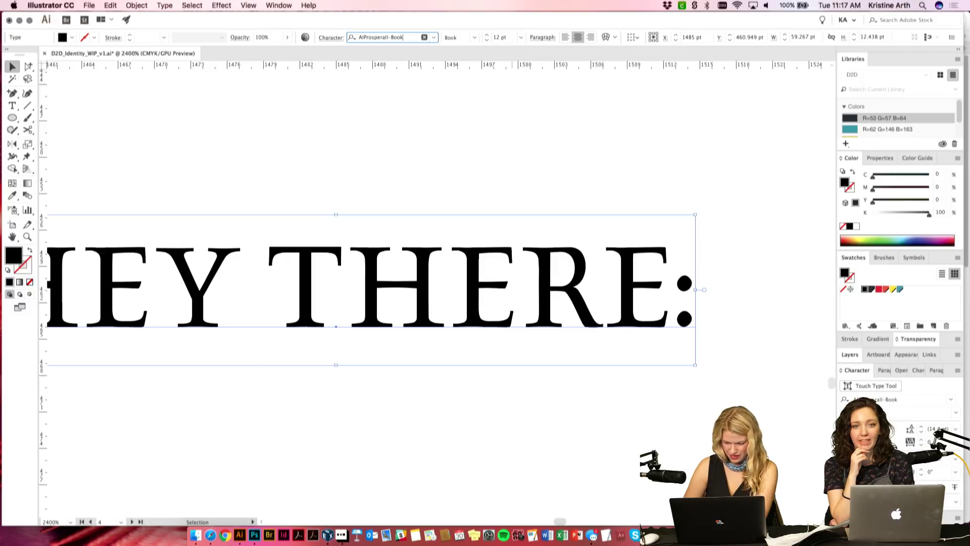
key(Down)
key(Down)
key(Down)
key(Down)
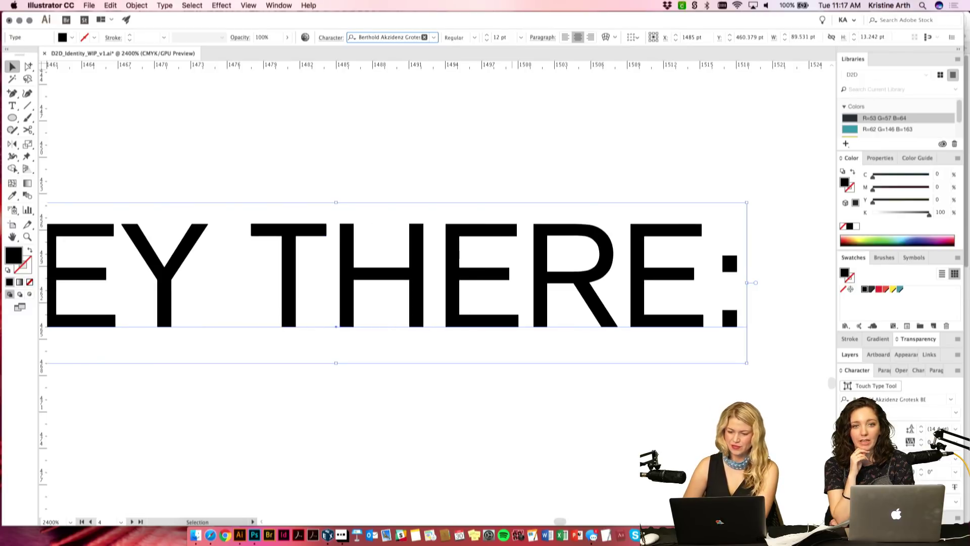
key(Down)
key(Down)
key(Down)
key(Down)
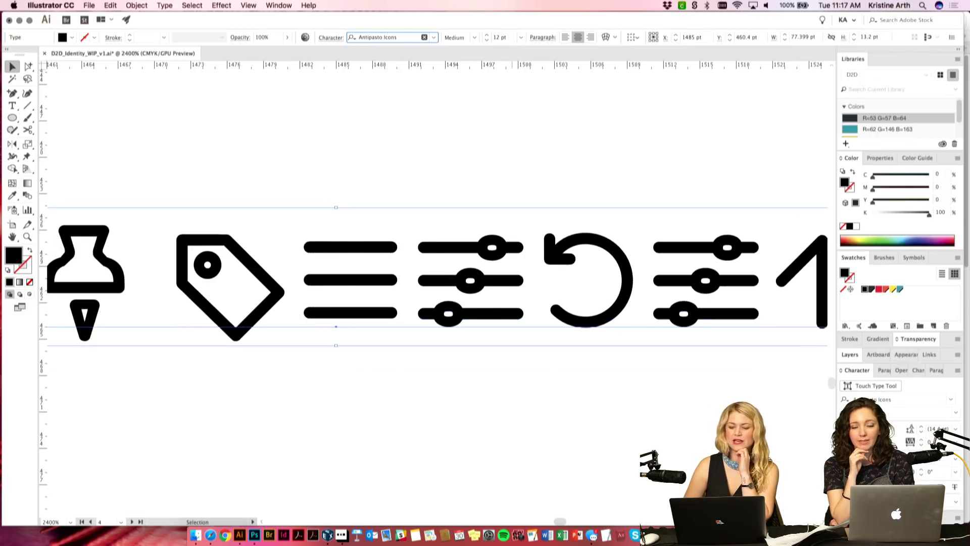
key(Down)
key(Down)
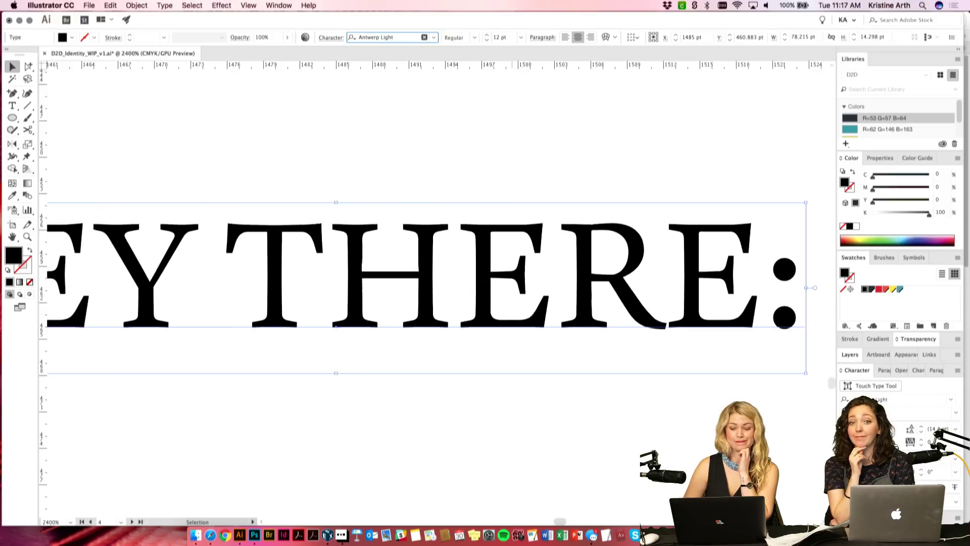
key(Down)
key(Down)
key(Down)
key(Down)
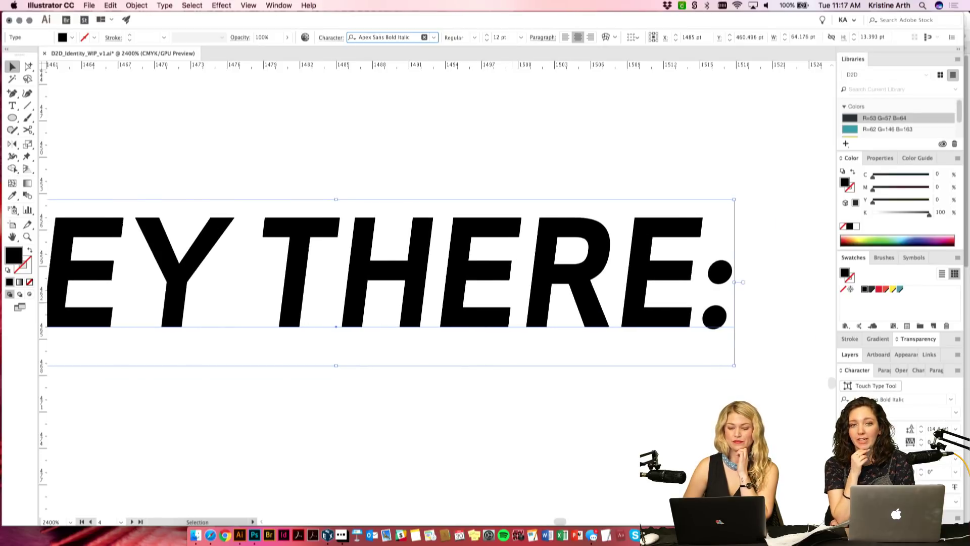
key(Down)
key(Down)
key(Down)
key(Down)
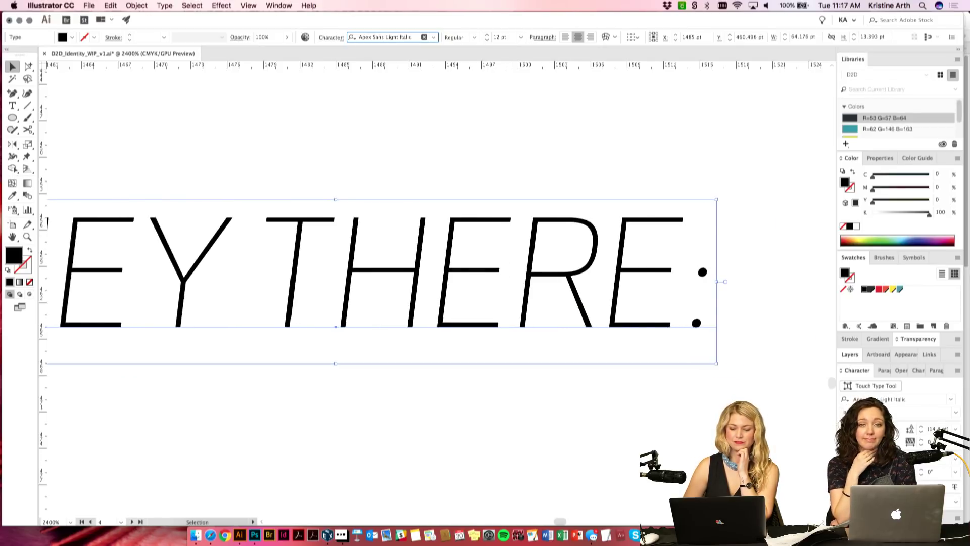
key(Down)
key(Down)
key(Down)
key(Down)
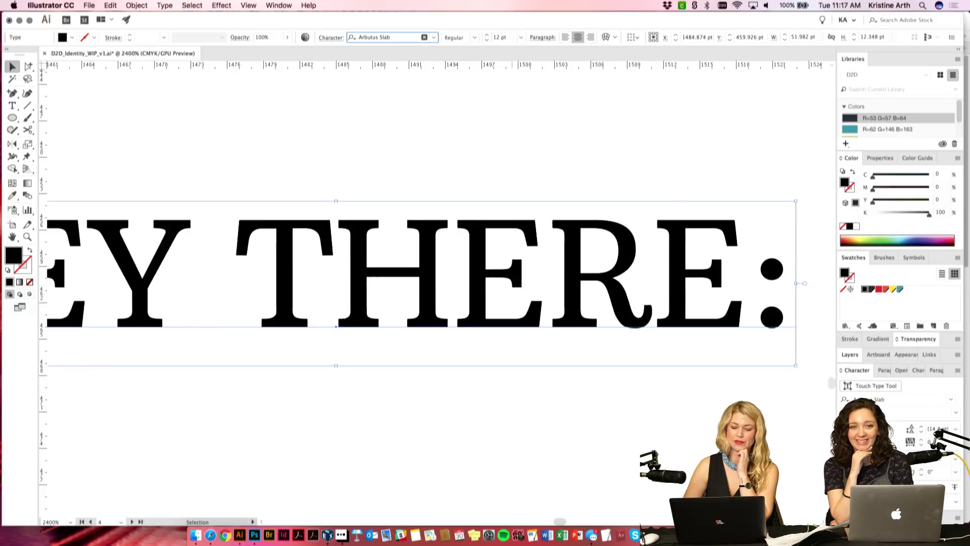
key(Down)
key(Down)
key(Down)
key(Down)
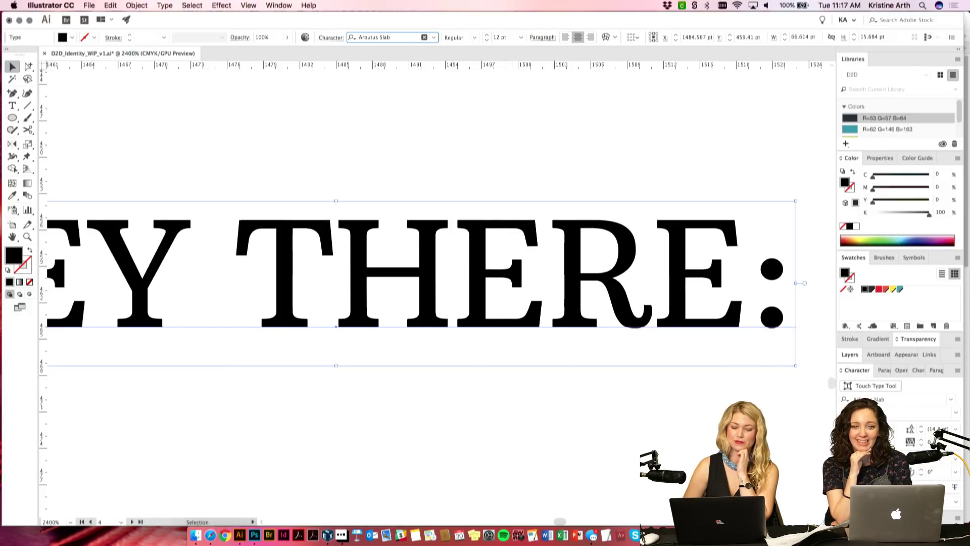
key(Down)
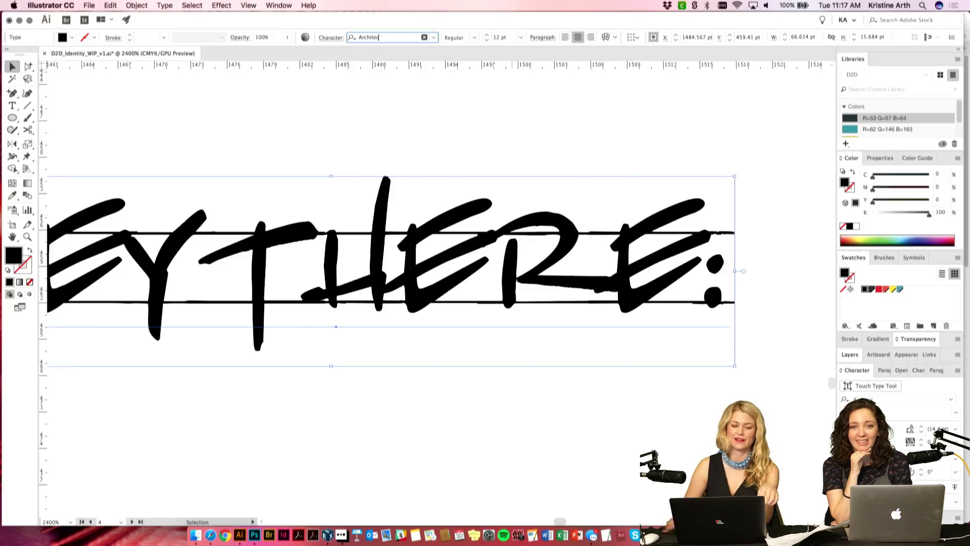
Step: Replace the "HEY THERE:" text with "SNOOPY" in the Architec font
key(super+minus)
double_click(474, 302)
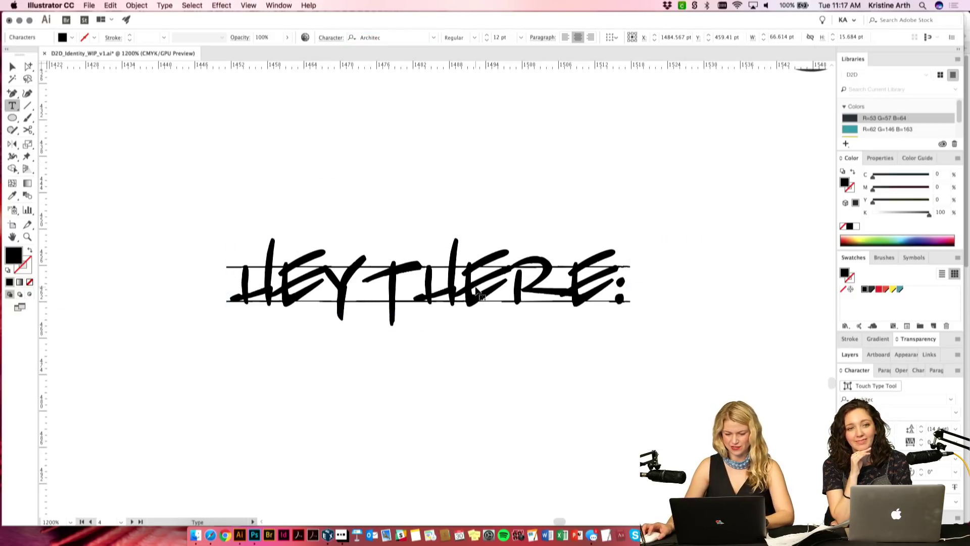
key(super+a)
text(SNOOPY)
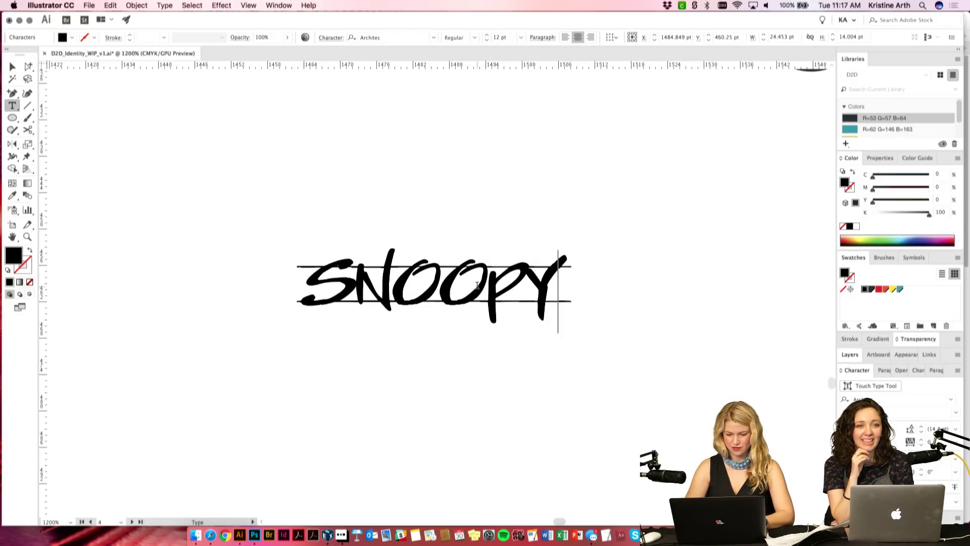
Step: Replace the "SNOOPY" text with "MIAMI VICE!" and finish editing the line
key(BackSpace)
key(BackSpace)
key(BackSpace)
key(BackSpace)
key(BackSpace)
key(BackSpace)
text(MIAMI VICE!)
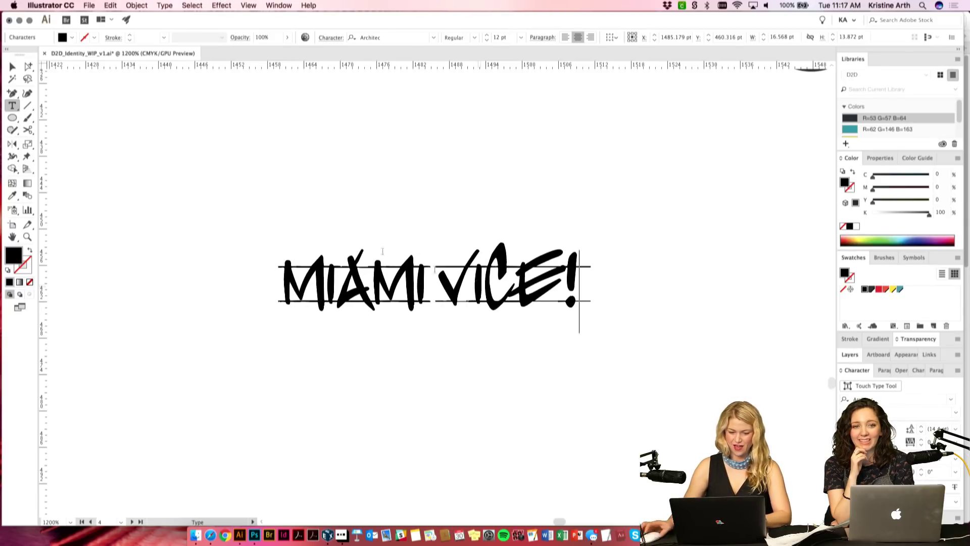
key(Escape)
click(13, 66)
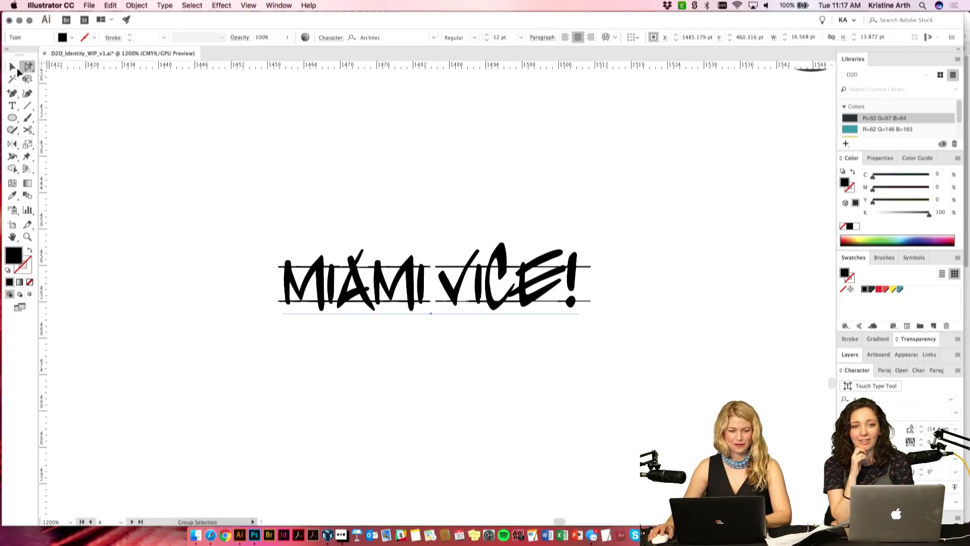
Step: Enlarge the "MIAMI VICE!" text to about 22.5 pt at an upward tilt and fill it with the yellow swatch
click(539, 299)
drag(591, 287, 741, 260)
drag(733, 199, 714, 144)
click(893, 289)
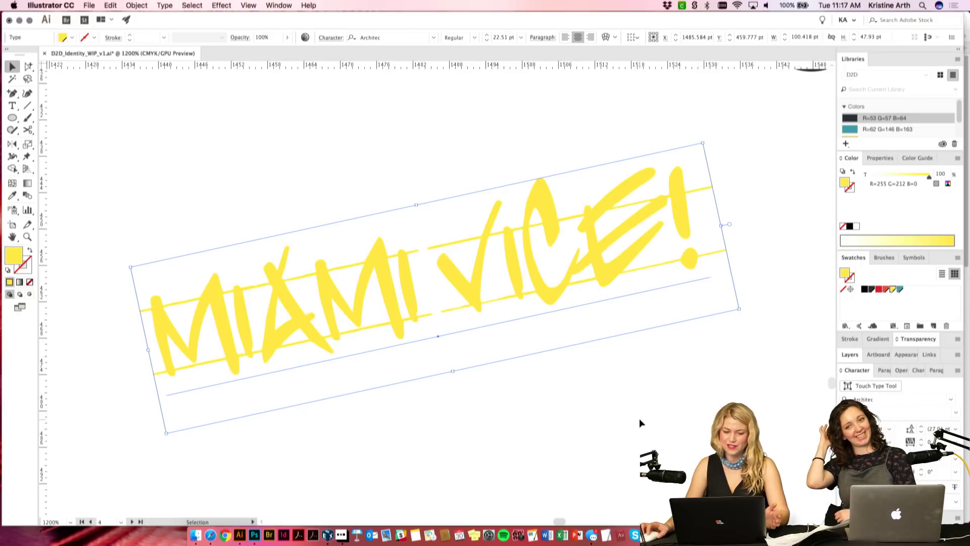
click(639, 417)
Step: Cut the yellow "MIAMI VICE!" text from the artboard
click(580, 276)
key(super+x)
key(super+minus)
key(super+minus)
key(super+minus)
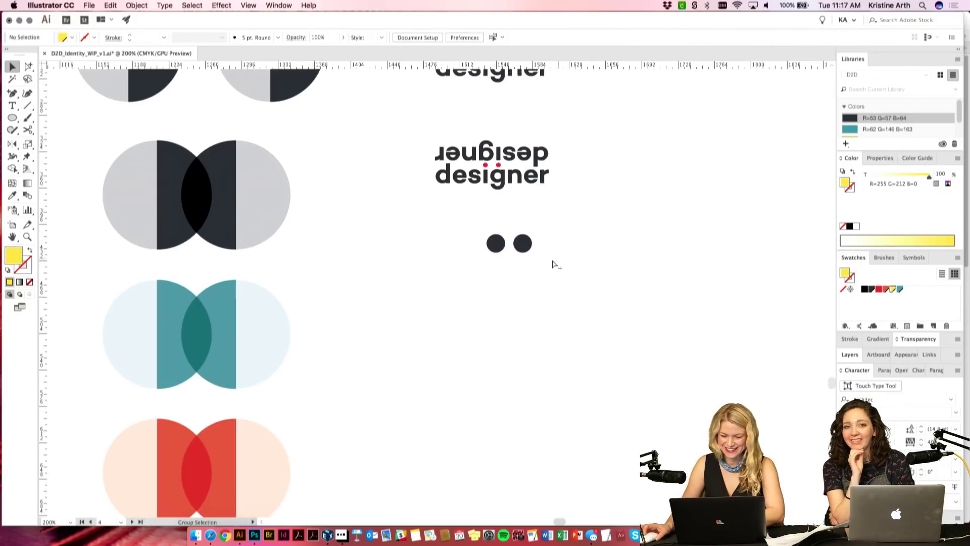
Step: Place the two dark dots, scaled down, just below the lower mirrored "designer" wordmark and recolor them teal (R=62 G=146 B=163)
key(super+plus)
key(super+plus)
scroll(579, 282, up, 3)
scroll(578, 282, right, 2)
click(528, 210)
key(super+shift+b)
scroll(628, 253, up, 3)
scroll(628, 253, left, 1)
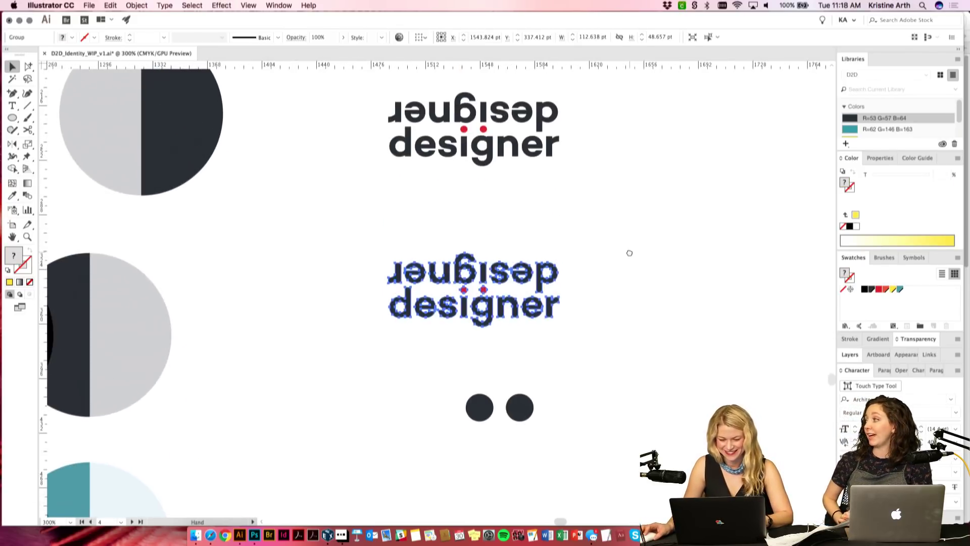
click(648, 271)
key(super+plus)
key(super+plus)
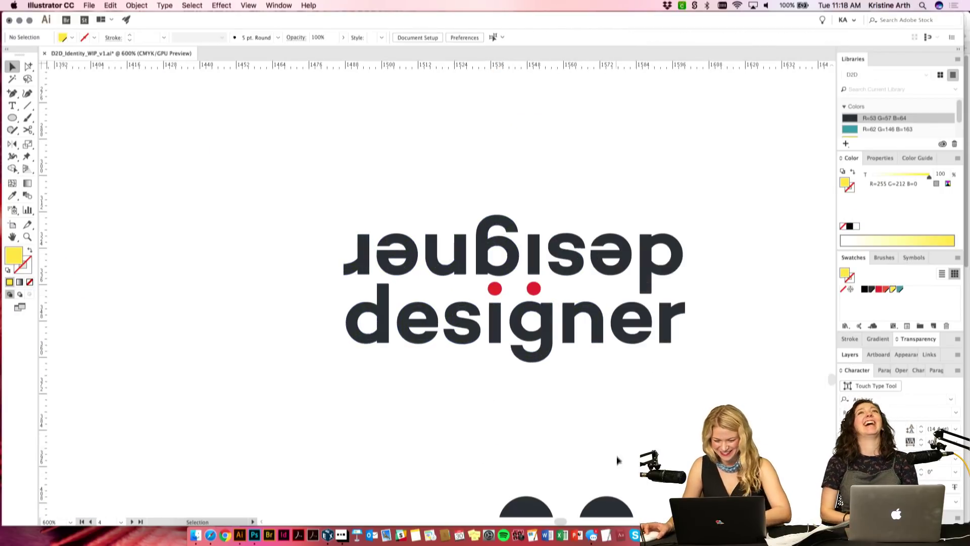
drag(596, 506, 541, 390)
click(553, 261)
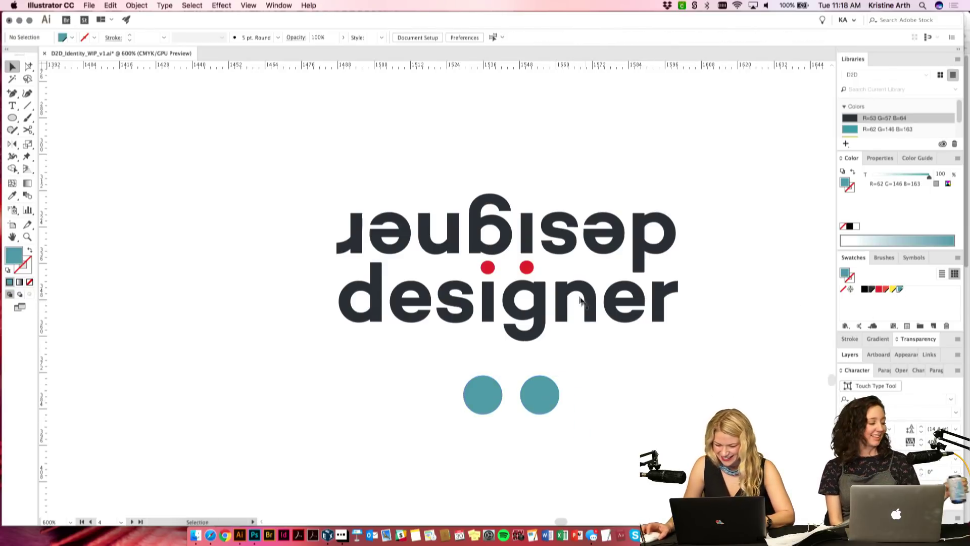
Step: Move the upside-down "designer" of the lower wordmark up to open a gap and delete the two red dots between the words
click(527, 267)
click(539, 250)
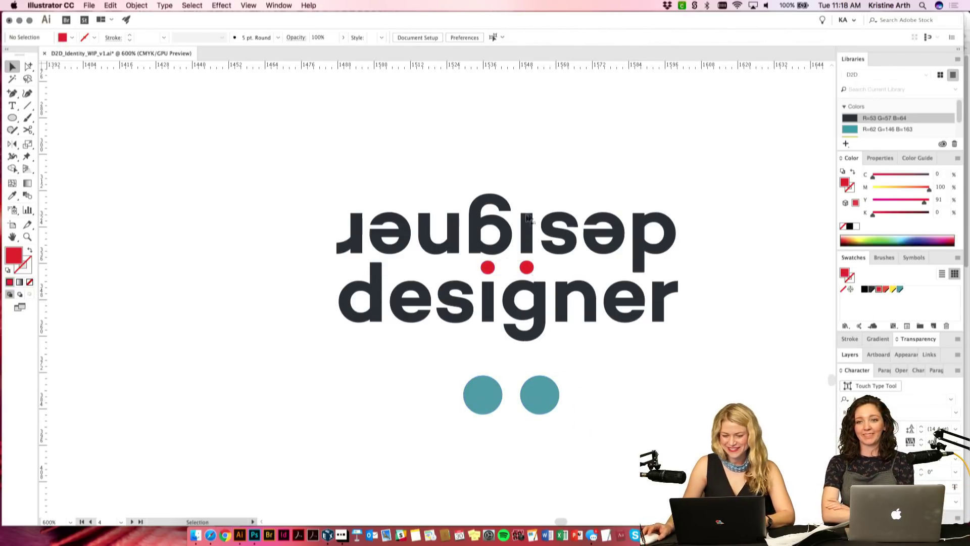
drag(311, 172, 714, 249)
key(shift+Up)
click(526, 267)
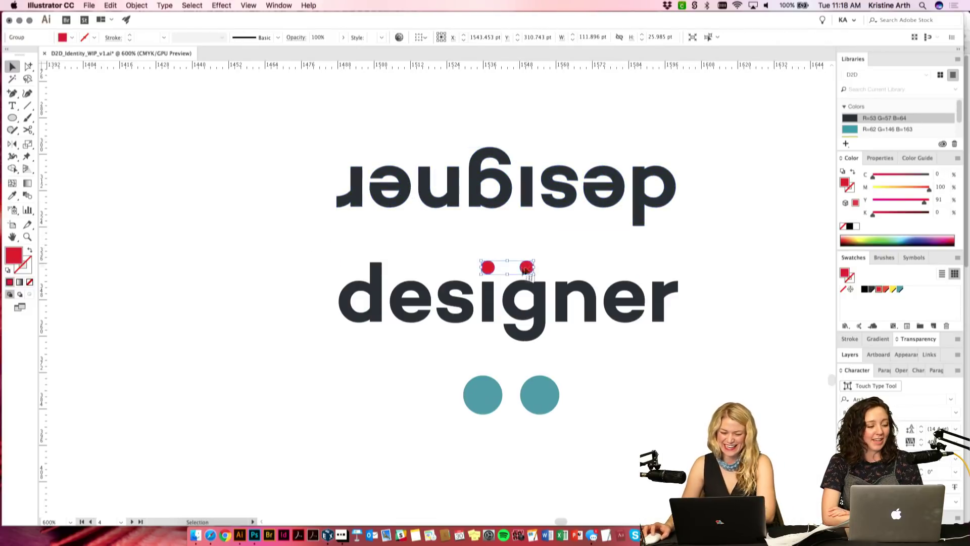
key(Delete)
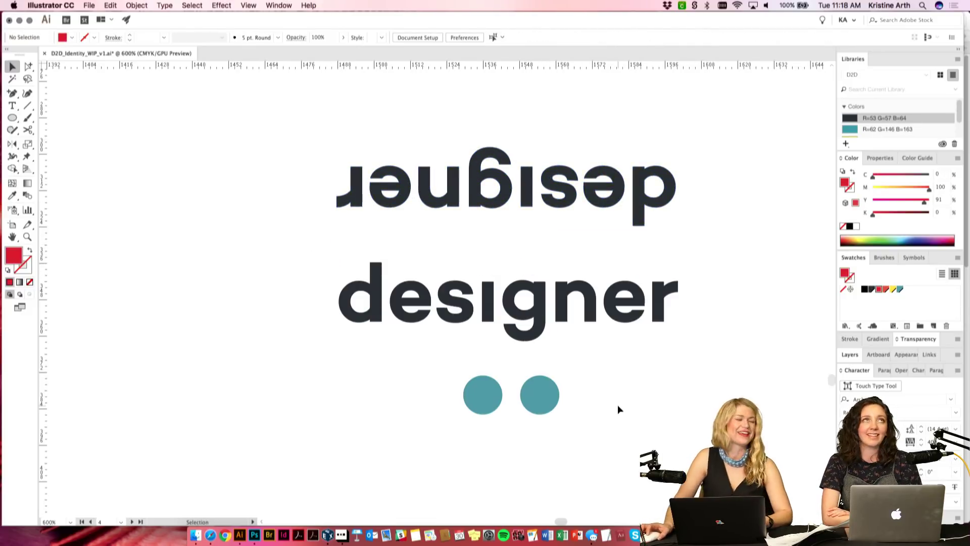
Step: Fit the teal dots, about 8.5 pt each, above the "i" and "g" of "designer" and lower the upside-down word close to them
drag(539, 393, 540, 250)
drag(474, 250, 479, 251)
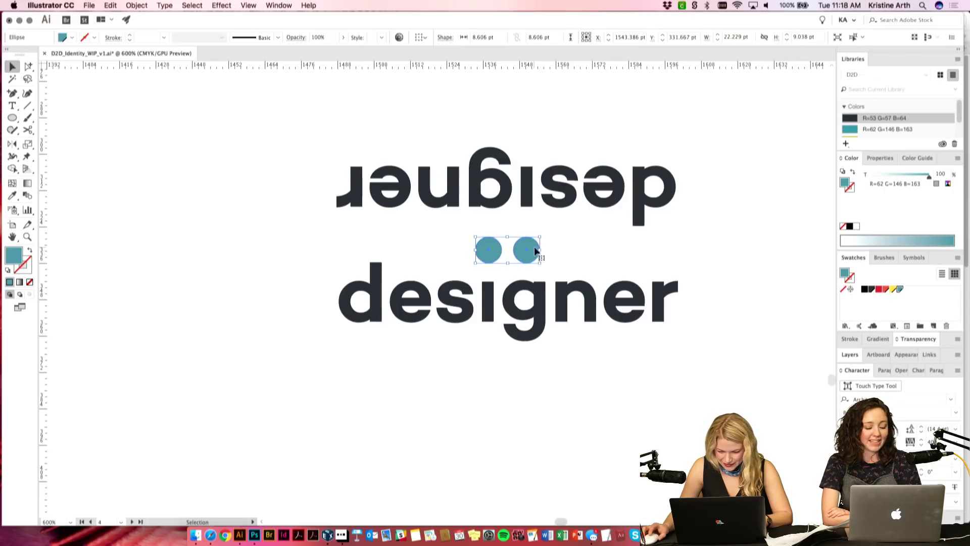
click(585, 239)
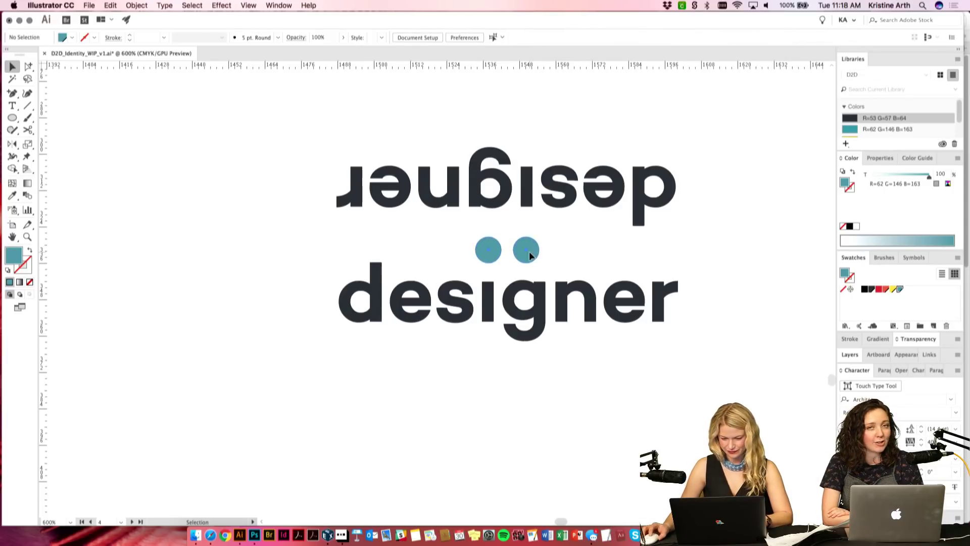
drag(529, 262, 531, 270)
click(563, 245)
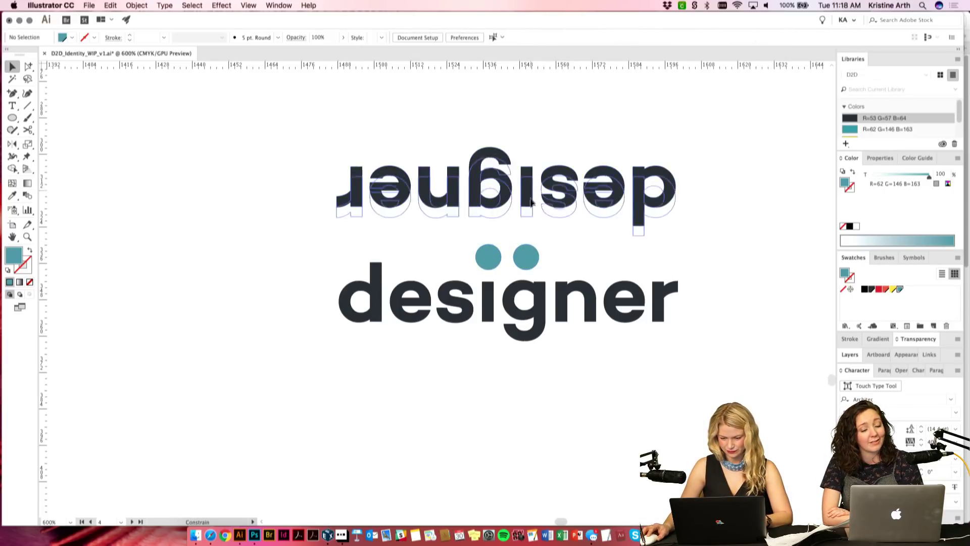
drag(529, 211, 531, 209)
click(731, 220)
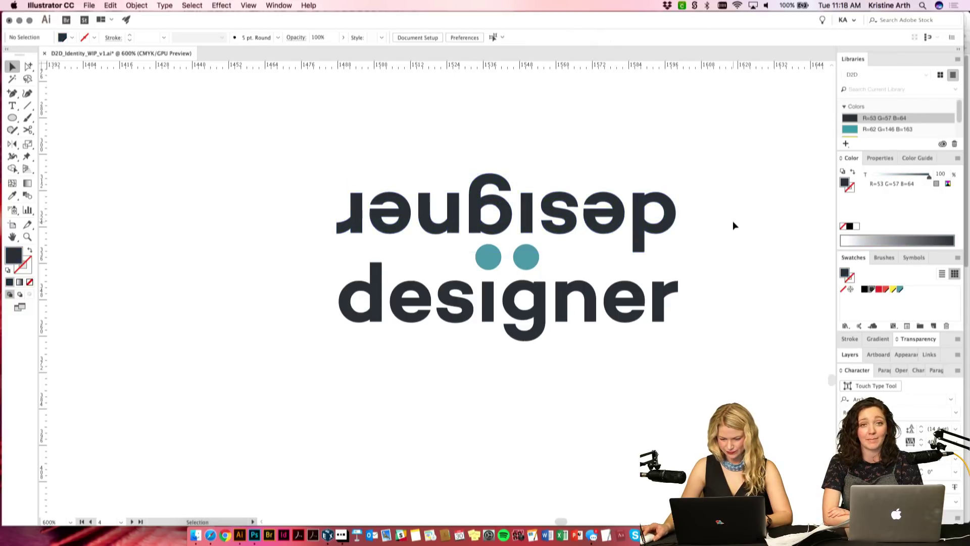
Step: Check the alignment and spacing of the upside-down word, the teal dots and the upright "designer" by selecting them separately and together
click(573, 225)
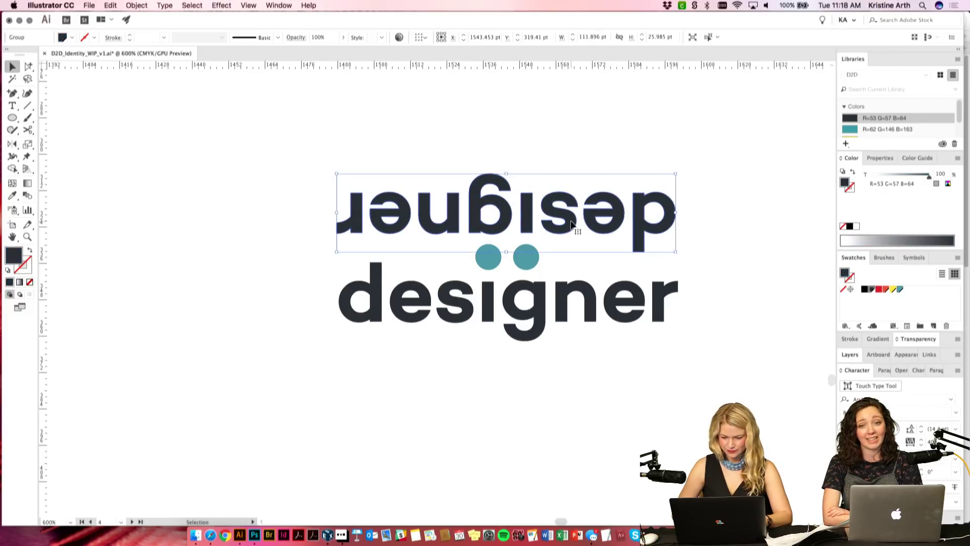
click(526, 288)
drag(699, 352, 348, 284)
click(502, 388)
click(529, 231)
shift+click(523, 259)
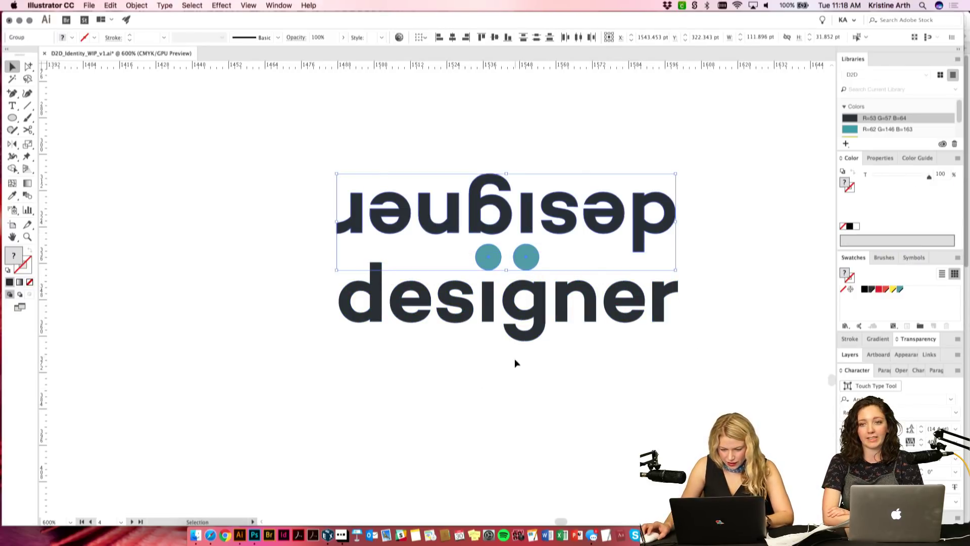
click(533, 257)
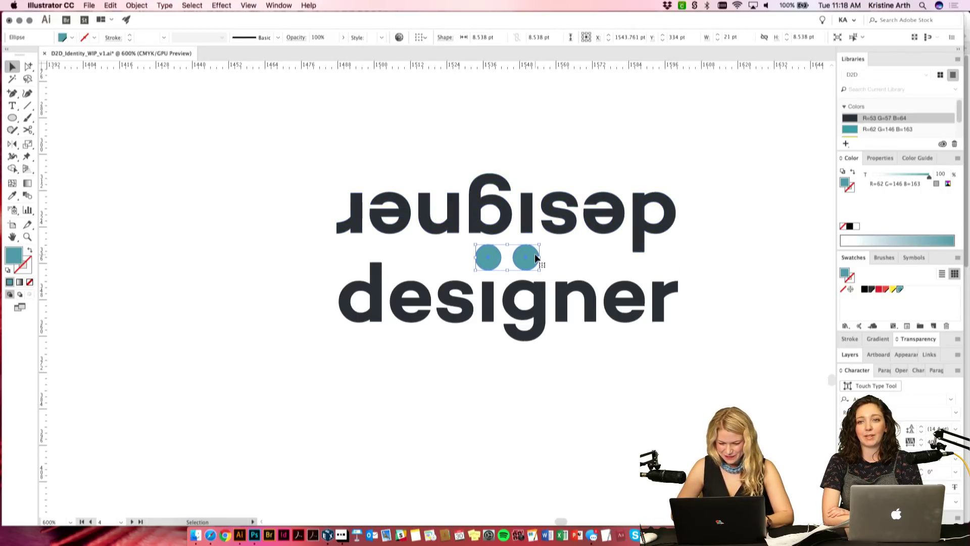
drag(536, 165, 600, 368)
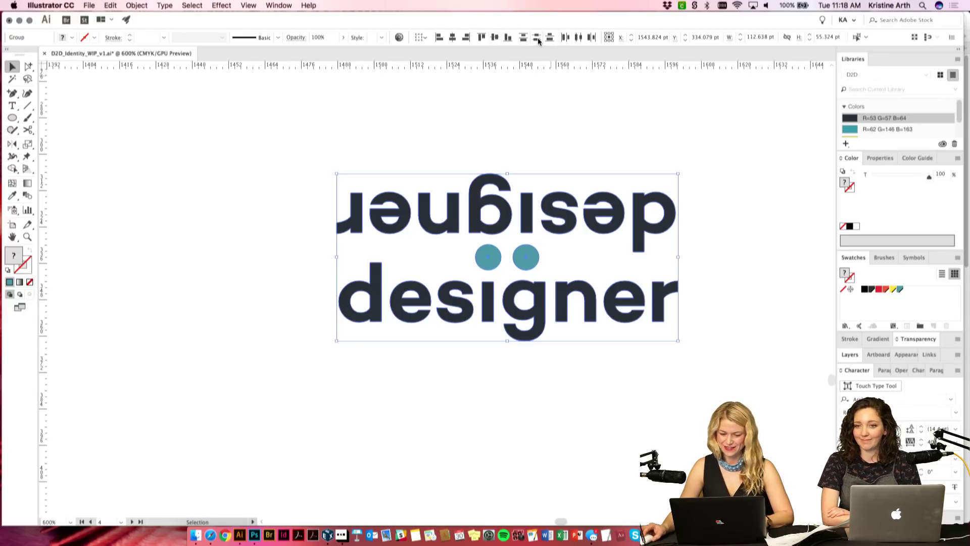
click(561, 141)
Step: Compare the red-dot and teal-dot wordmarks in one view and switch to the Noun Project app
key(cmd+minus)
key(cmd+minus)
drag(601, 340, 609, 320)
click(342, 535)
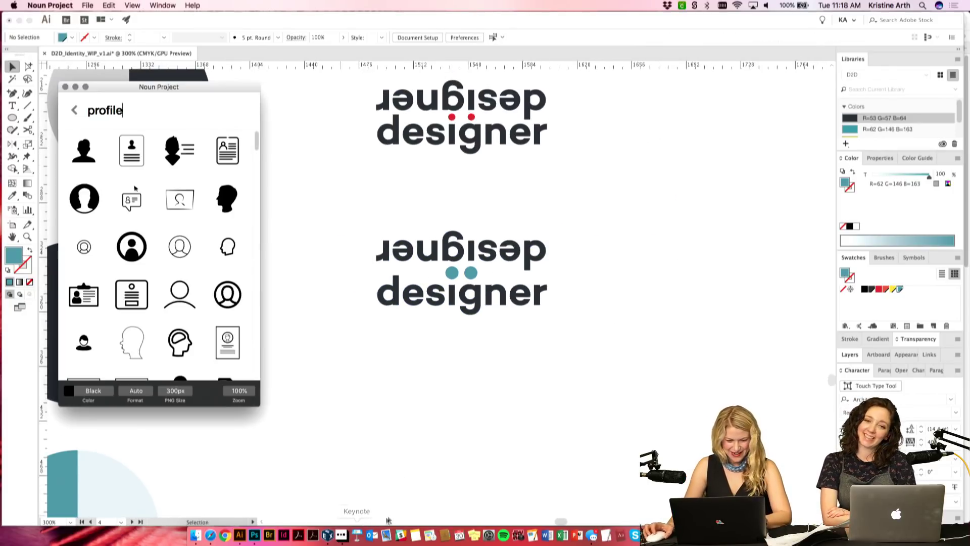
Step: Search the icon library for "bird" and place the three-flying-birds icon over the upside-down "designer" of the lower wordmark in Illustrator
text(bird)
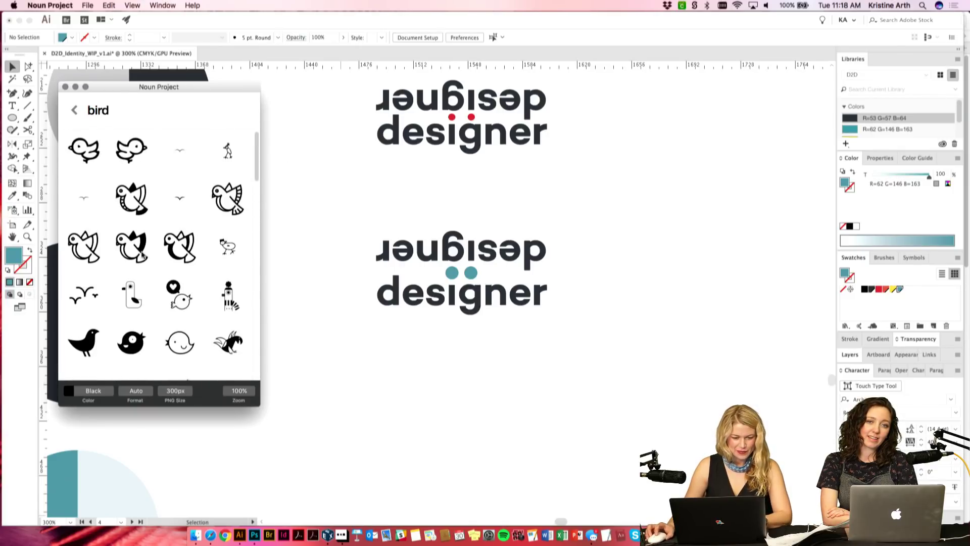
drag(86, 295, 543, 207)
click(675, 262)
click(550, 187)
drag(640, 230, 478, 185)
key(super+g)
drag(544, 164, 541, 218)
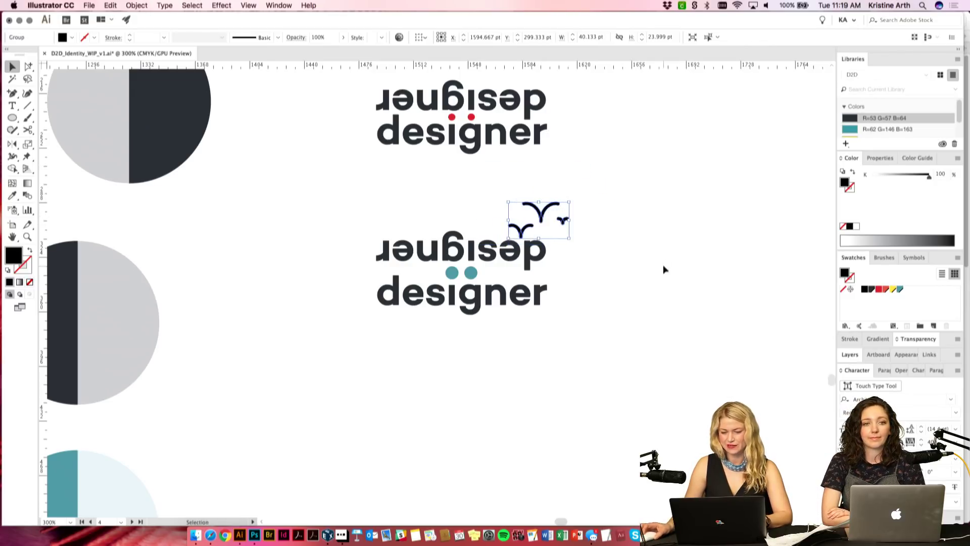
Step: Try the bird icon in red above the lower wordmark, and delete it
click(880, 292)
click(677, 350)
drag(678, 351, 683, 310)
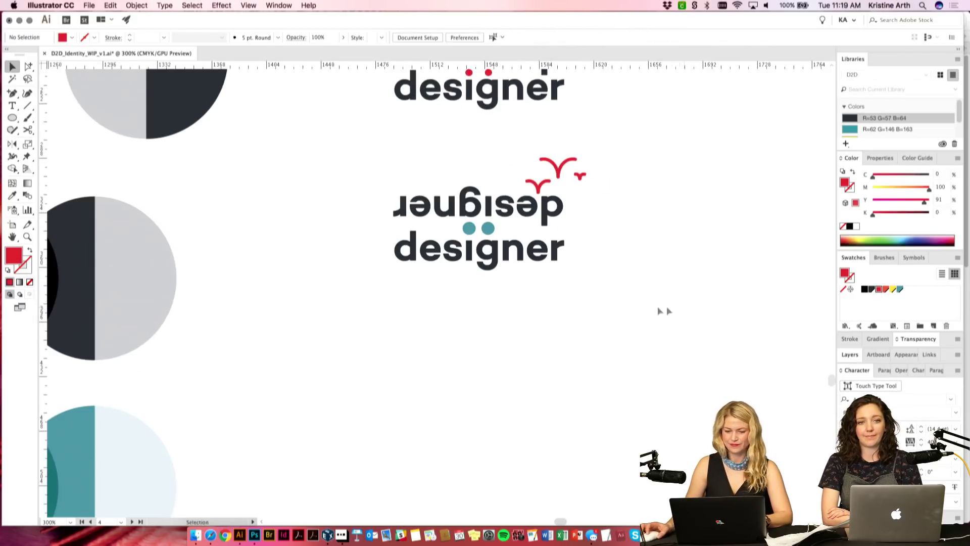
click(556, 159)
key(Delete)
drag(606, 285, 606, 287)
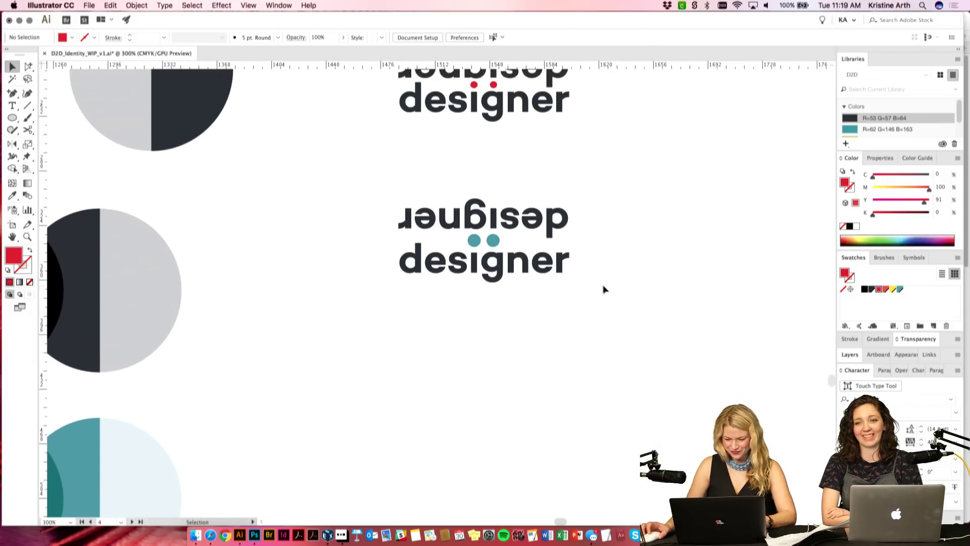
Step: Group the lower mirrored "designer" wordmark and recolor its two large teal dots red
drag(387, 218, 551, 234)
drag(574, 199, 450, 245)
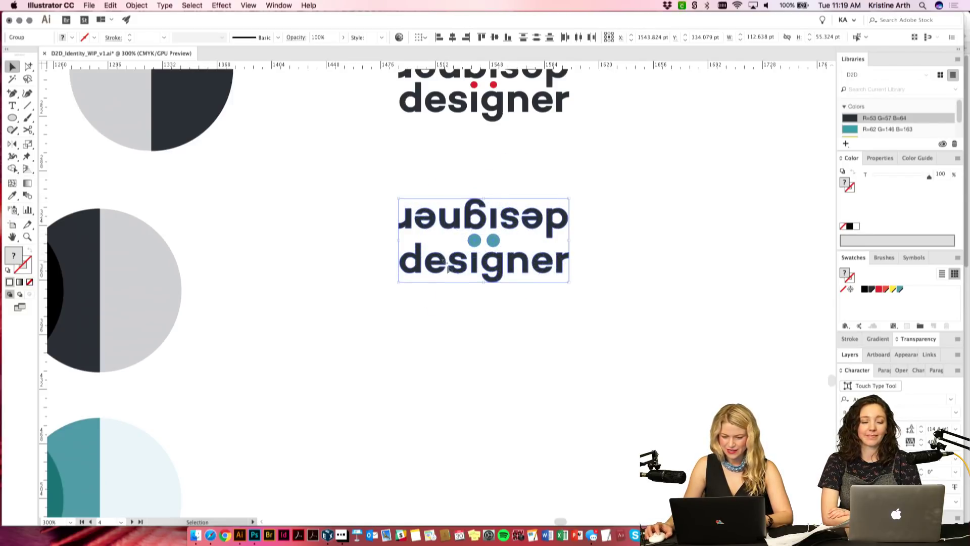
click(595, 338)
key(super+minus)
key(super+minus)
drag(567, 311, 571, 309)
click(483, 260)
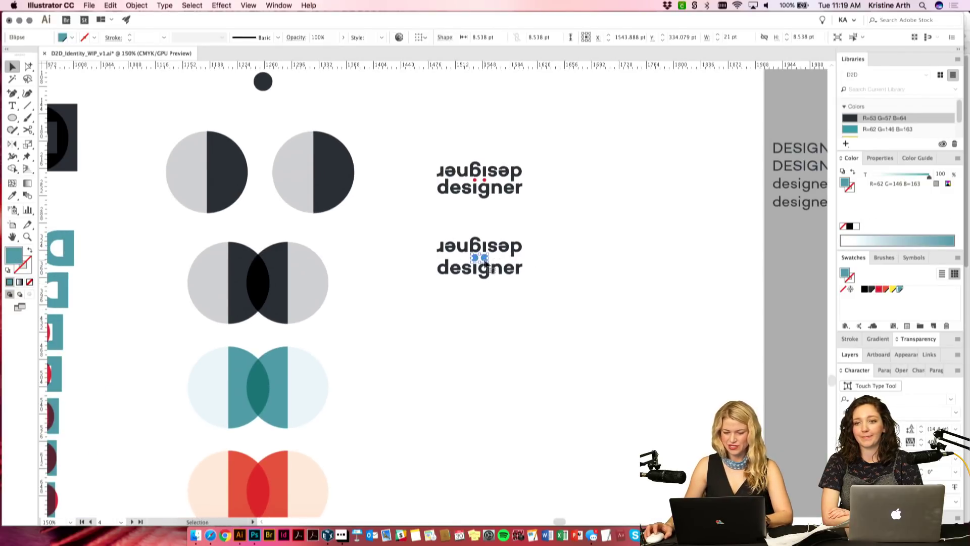
click(879, 290)
scroll(599, 305, down, 1)
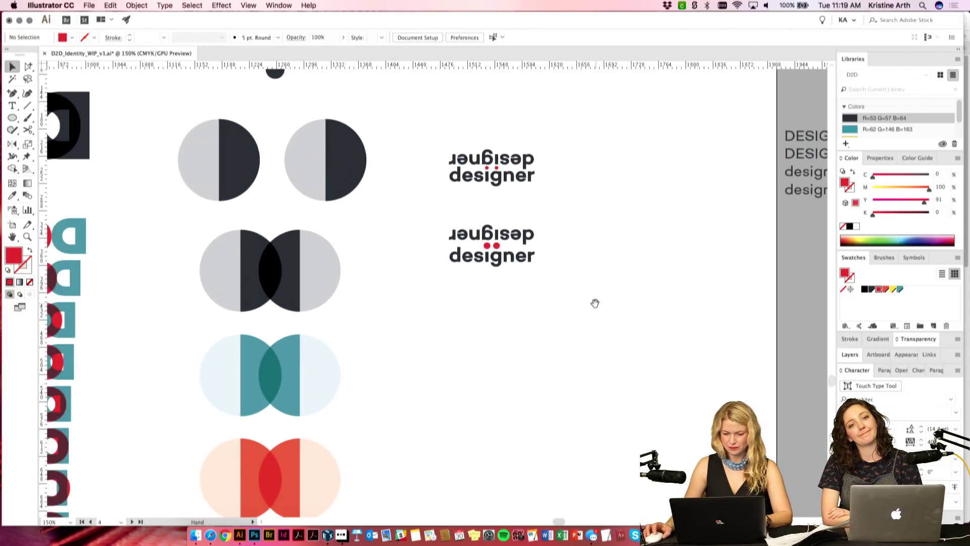
Step: Delete the upper wordmark with the small red dots and move the remaining wordmark up beside the circle studies
click(467, 226)
click(570, 221)
click(442, 146)
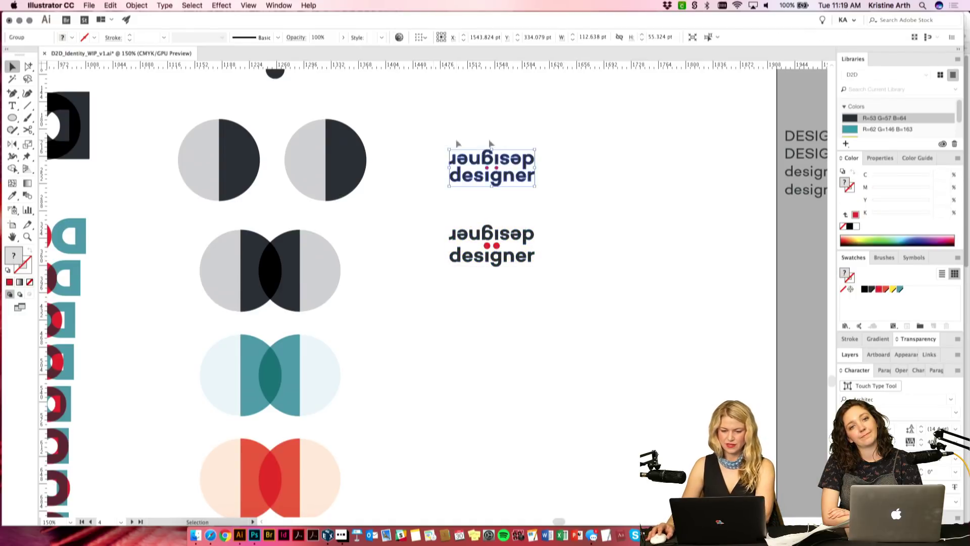
key(Delete)
scroll(560, 337, down, 2)
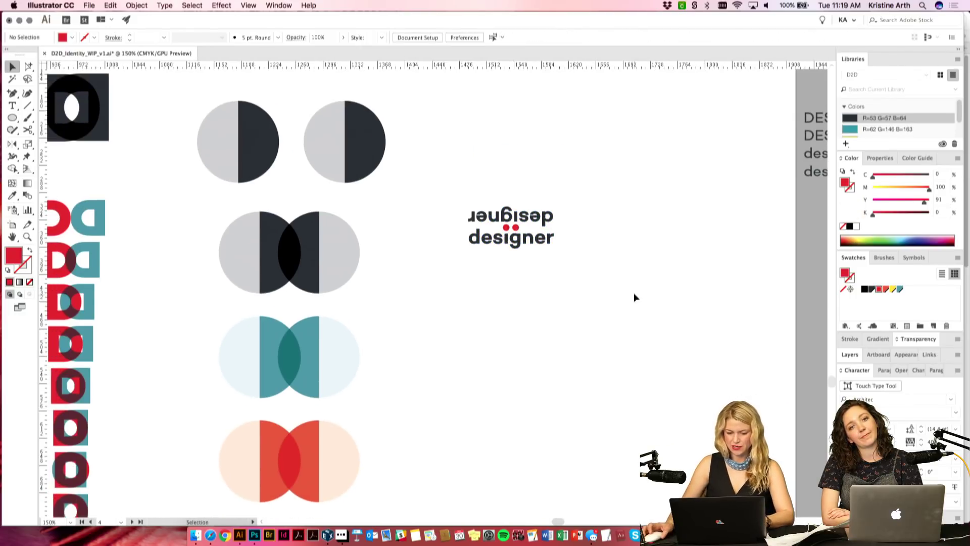
scroll(634, 298, left, 3)
key(super+minus)
key(super+minus)
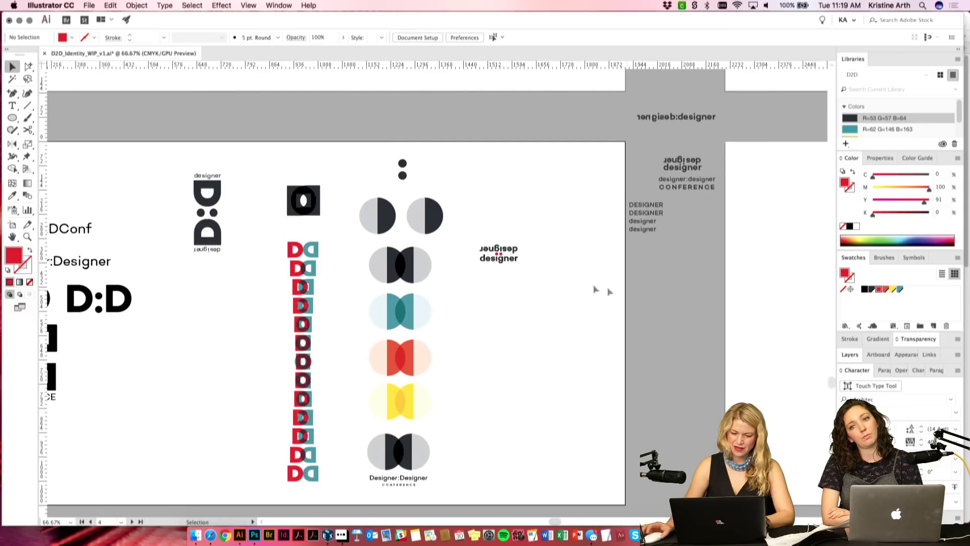
drag(532, 248, 532, 220)
click(555, 362)
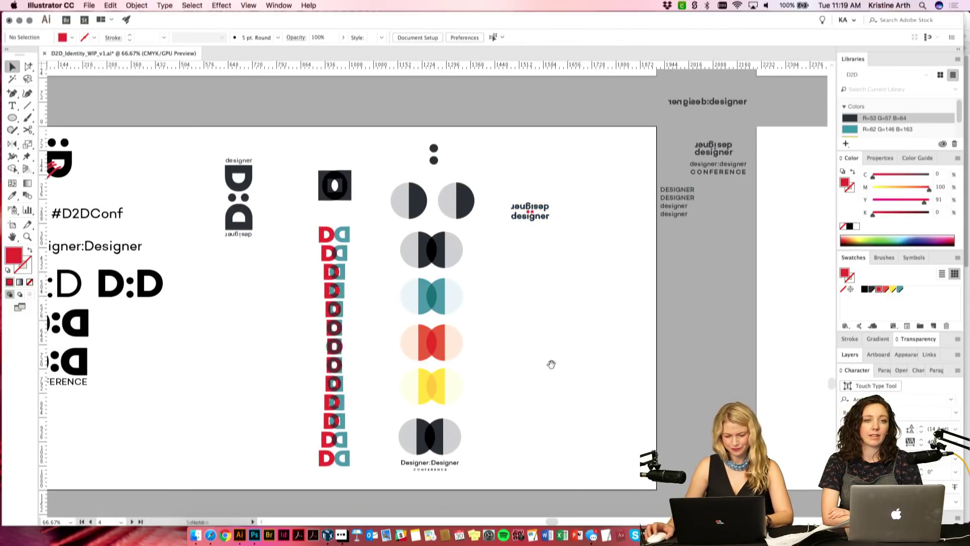
Step: Review all the logo concepts on the artboard together in one view
drag(555, 362, 592, 336)
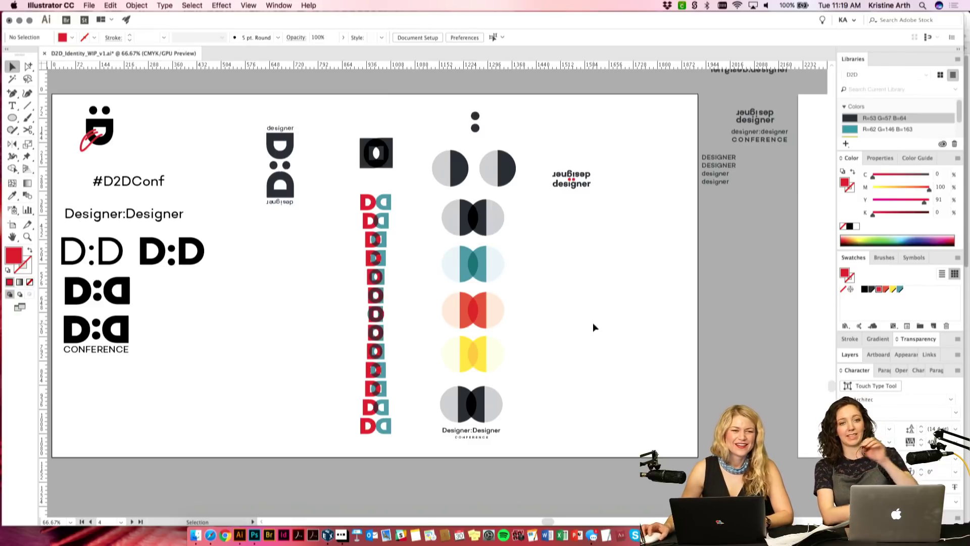
drag(565, 404, 568, 368)
scroll(558, 349, up, 3)
scroll(558, 349, left, 2)
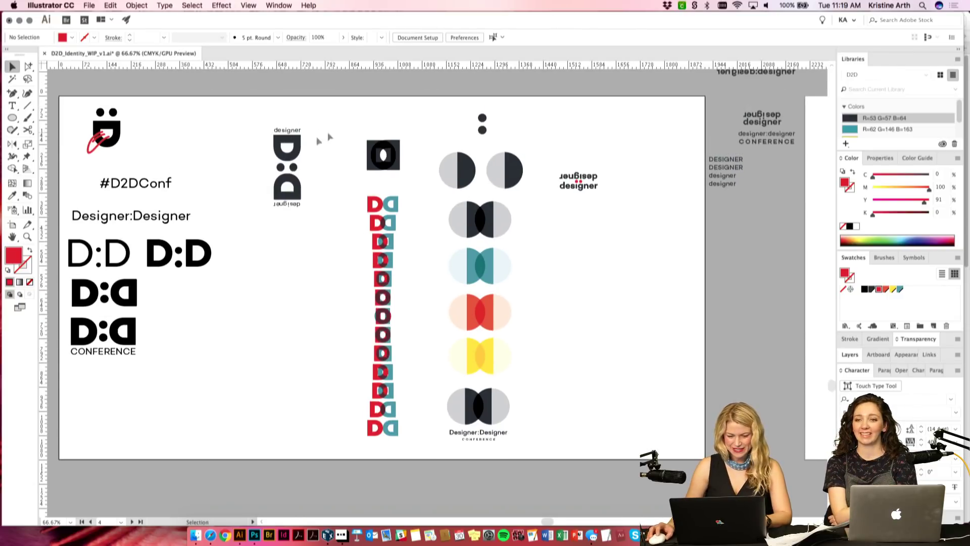
drag(612, 327, 624, 328)
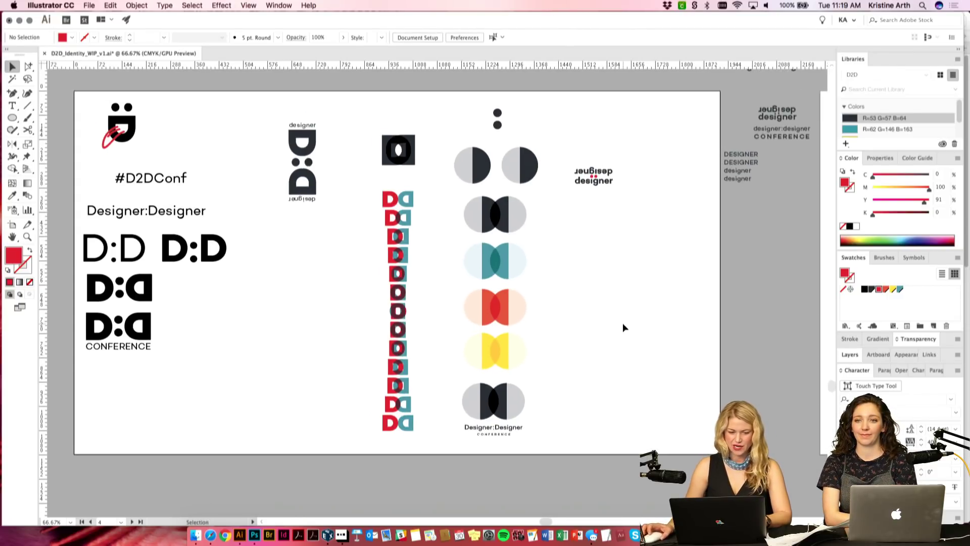
drag(611, 313, 617, 319)
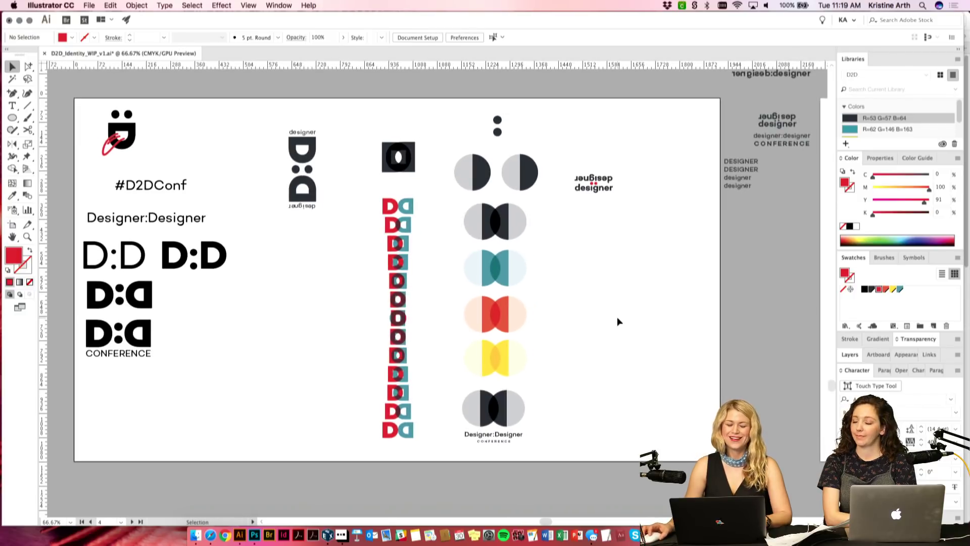
scroll(617, 317, left, 3)
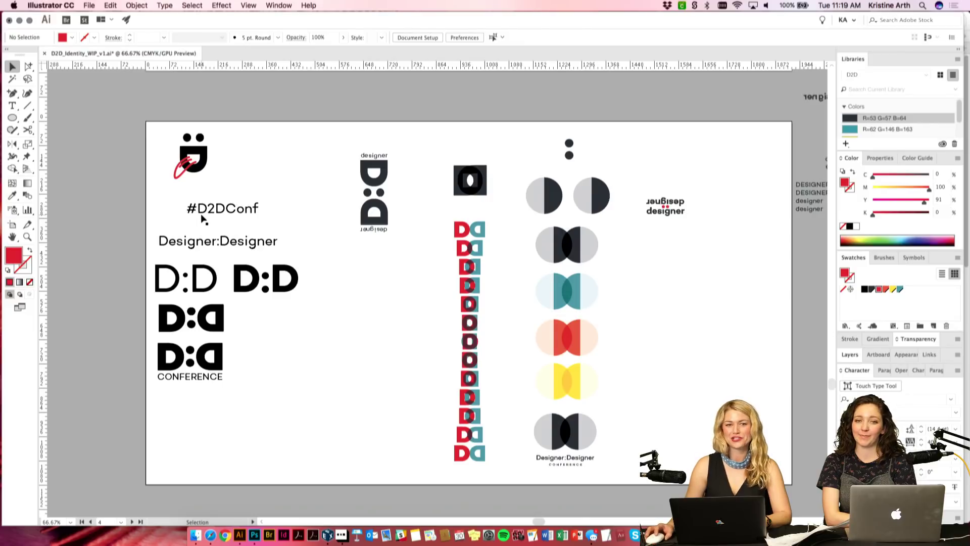
Step: Examine the overlapping D column, the colored circle studies and the red-dot wordmark up close
scroll(536, 330, right, 2)
scroll(535, 330, down, 1)
key(super+equal)
key(super+equal)
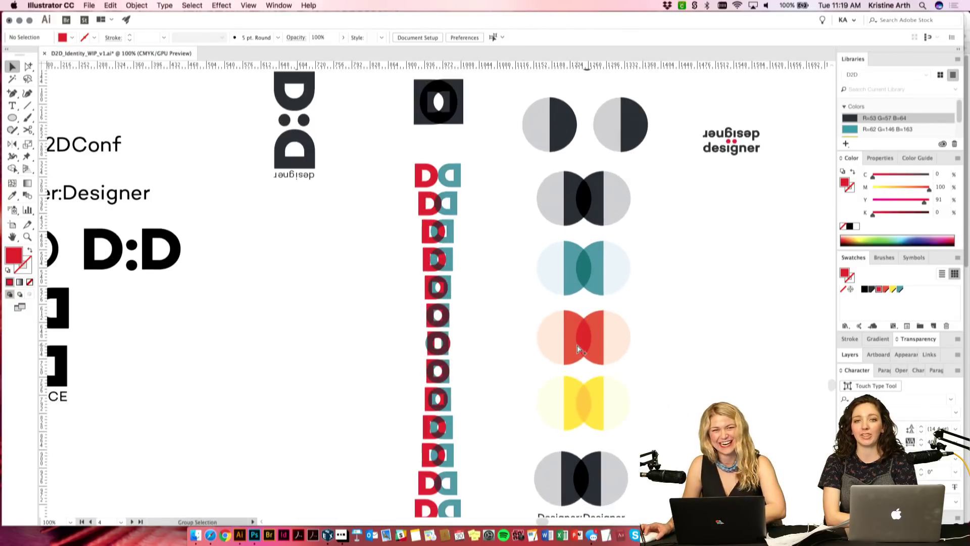
scroll(576, 348, up, 4)
scroll(576, 348, right, 3)
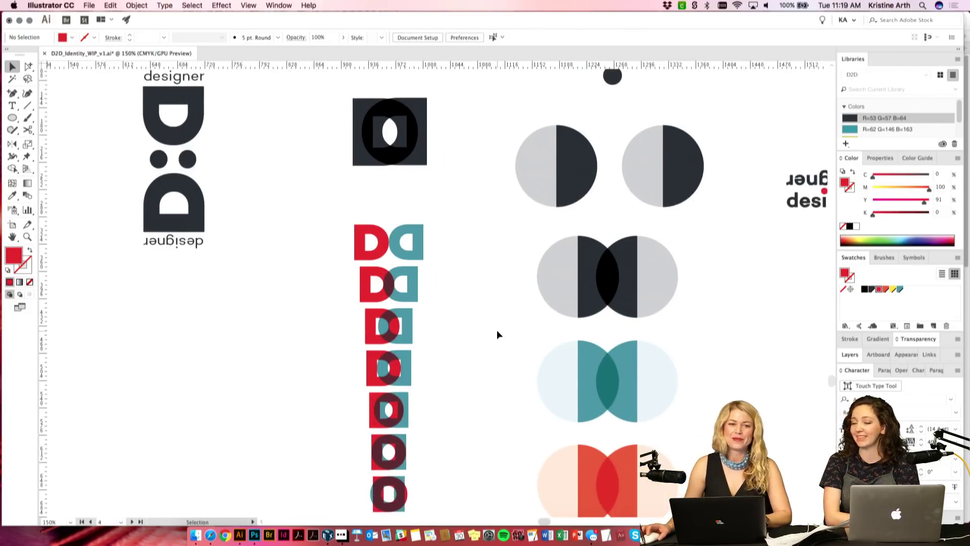
scroll(488, 356, down, 1)
key(super+minus)
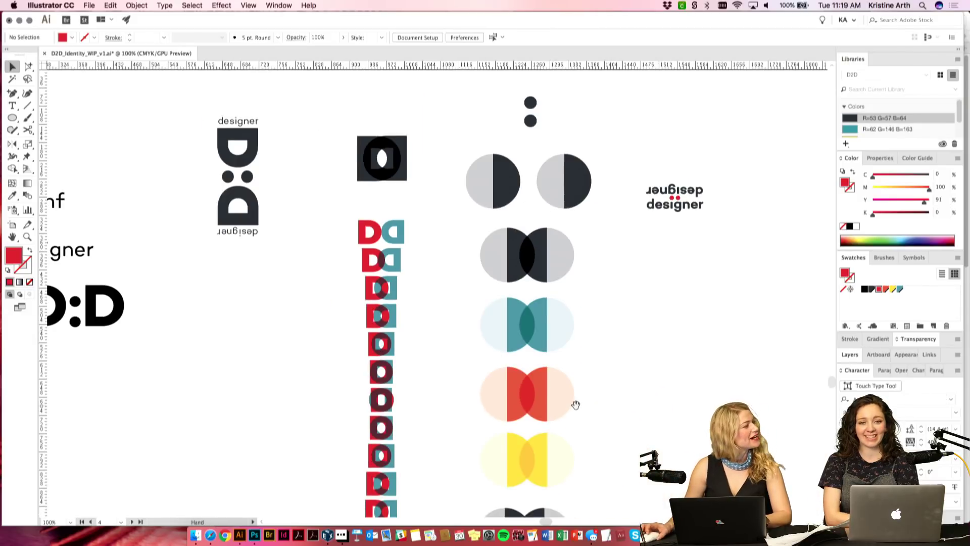
scroll(576, 409, down, 4)
scroll(576, 410, right, 2)
key(super+equal)
key(super+equal)
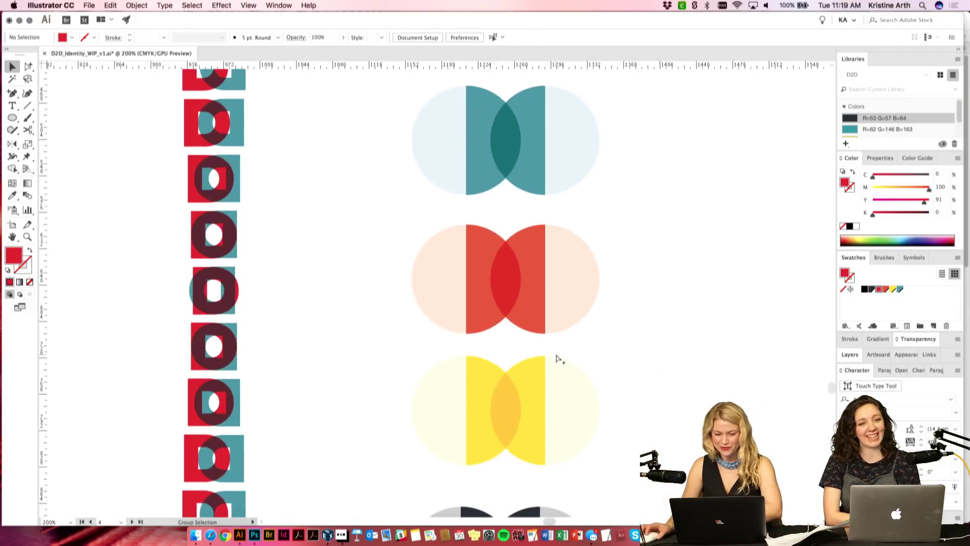
scroll(634, 234, up, 15)
scroll(634, 234, right, 4)
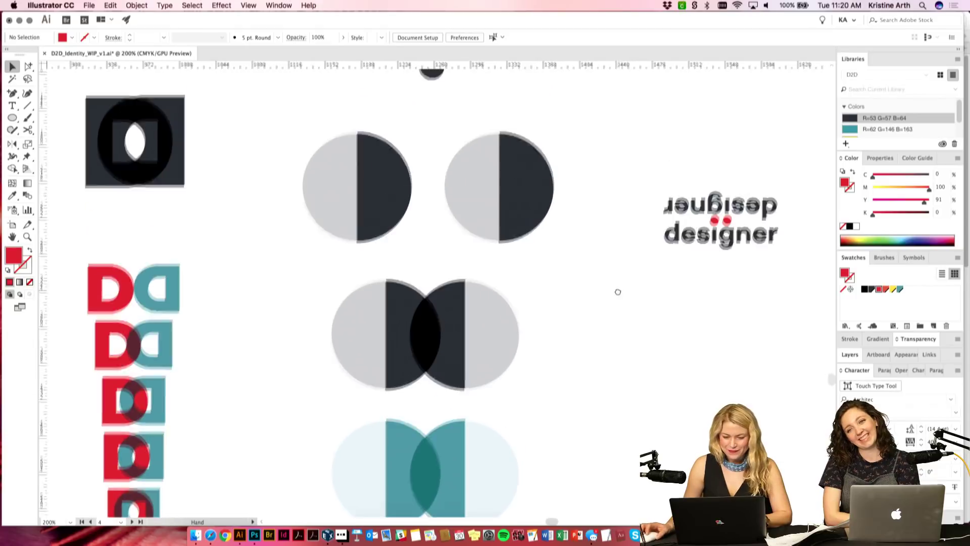
scroll(599, 235, down, 1)
key(super+minus)
scroll(617, 318, down, 5)
drag(633, 393, 656, 349)
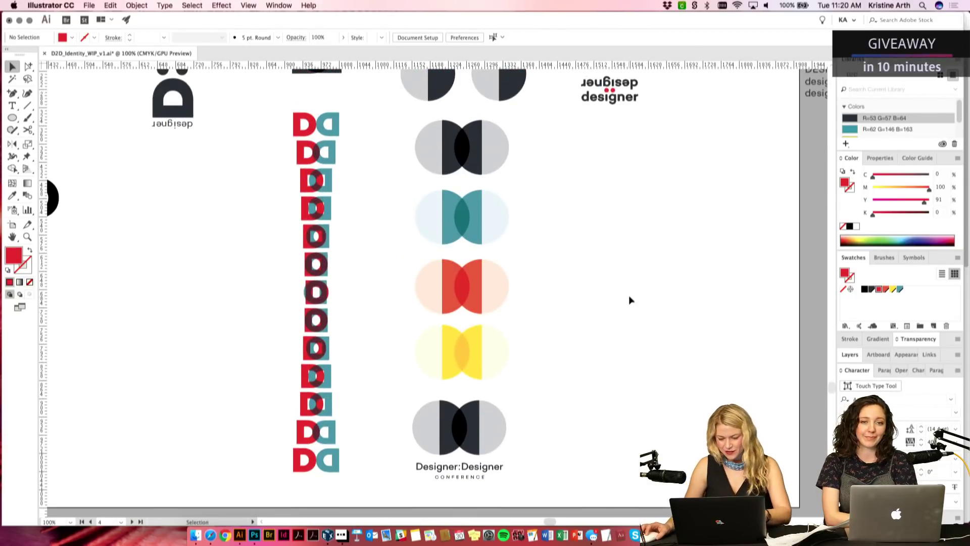
key(super+minus)
scroll(630, 295, up, 3)
scroll(630, 296, left, 2)
Step: Move the red-dot "designer" wordmark from the concept artboard to the empty artboard beside it
drag(593, 245, 604, 360)
click(639, 289)
key(super+minus)
key(super+minus)
scroll(654, 329, right, 5)
scroll(653, 329, down, 1)
drag(356, 300, 710, 289)
click(656, 329)
Step: Place a copy of the overlapping-circles "Designer:Designer CONFERENCE" logo beside the wordmark on the new artboard
click(298, 351)
drag(297, 351, 630, 289)
click(615, 340)
Step: Copy the dark square D mark and the red and teal D column to the new artboard, beside the circles logo
click(234, 210)
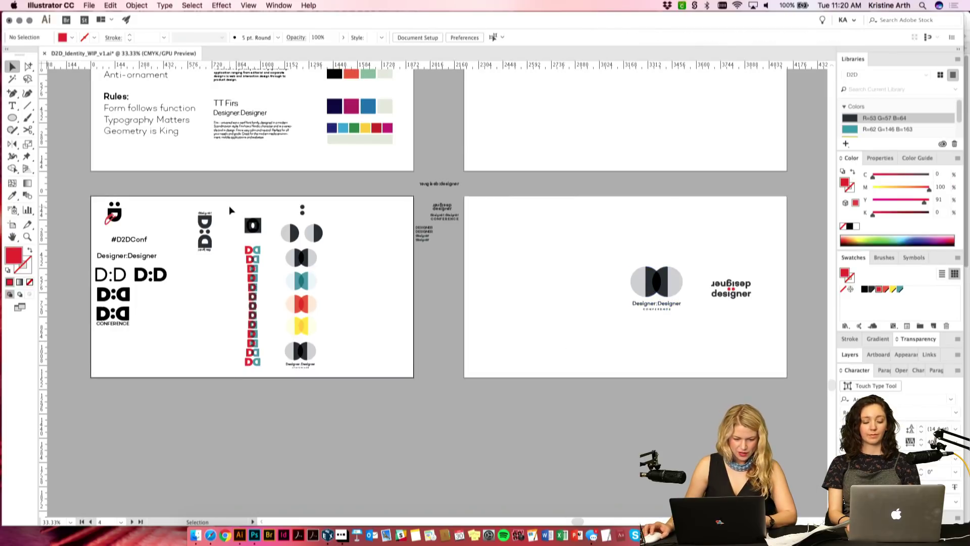
click(252, 229)
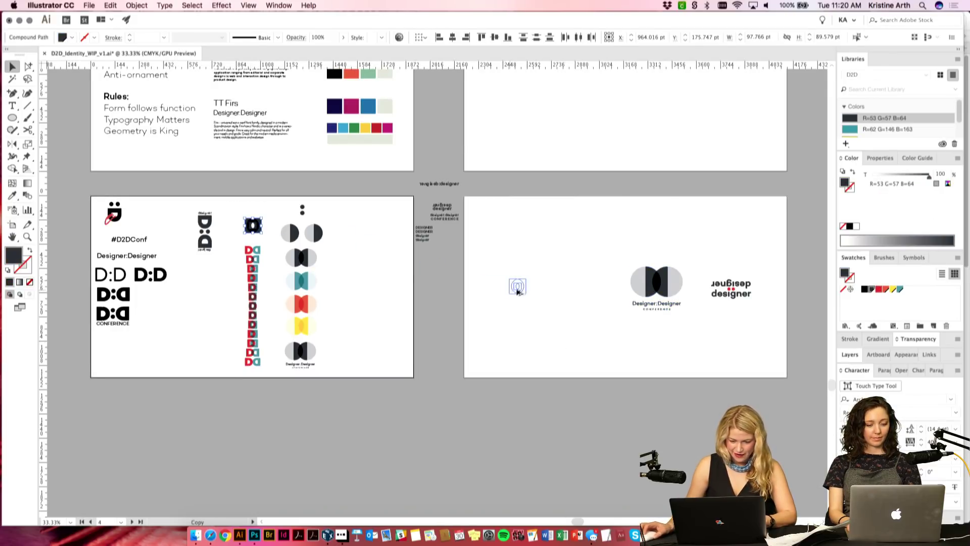
drag(269, 381, 585, 236)
click(524, 281)
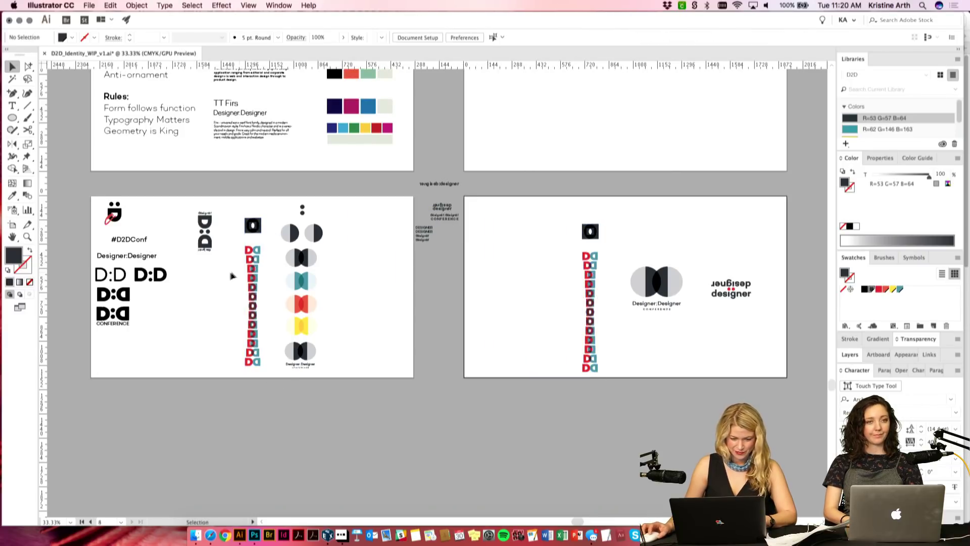
Step: Add copies of the vertical D:D lockup and the horizontal D:D CONFERENCE logo to the new artboard and space them out
drag(205, 233, 519, 284)
click(534, 340)
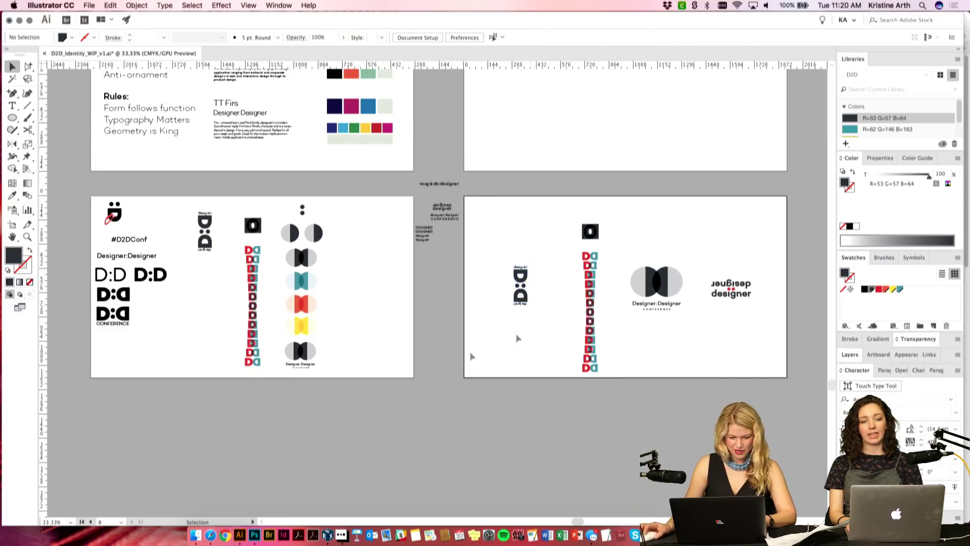
click(110, 314)
drag(110, 313, 544, 279)
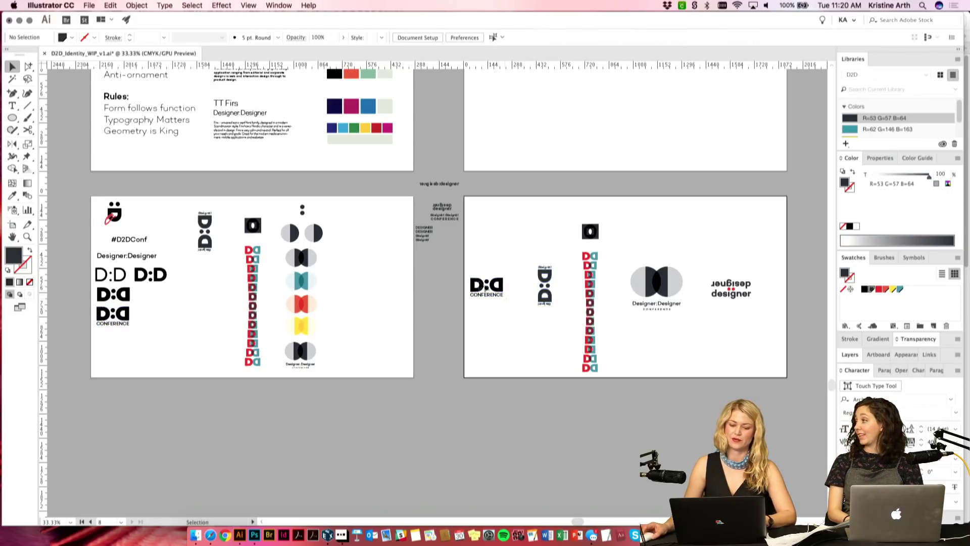
click(485, 289)
drag(483, 286, 494, 286)
click(511, 340)
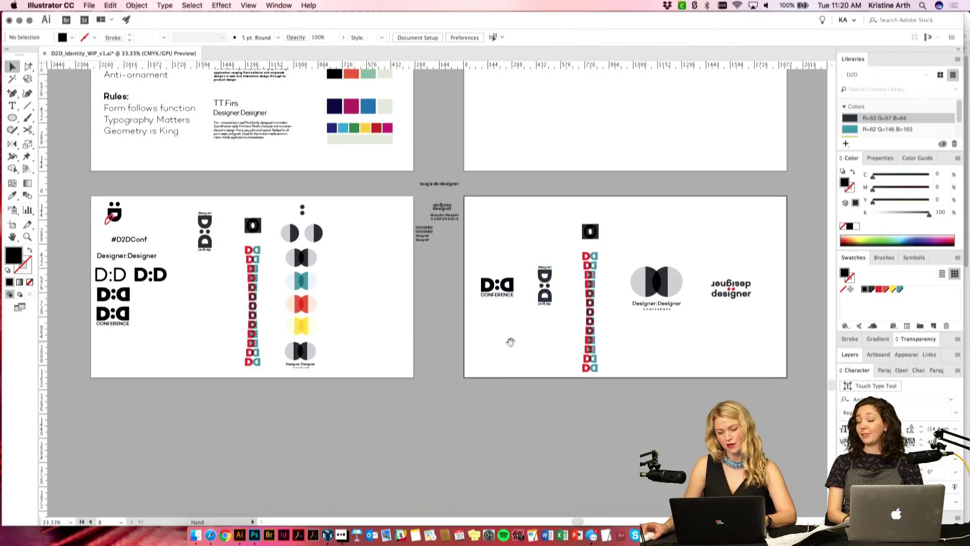
Step: Recolor the copied vertical D:D lockup black
scroll(479, 350, right, 3)
key(super+equal)
key(super+equal)
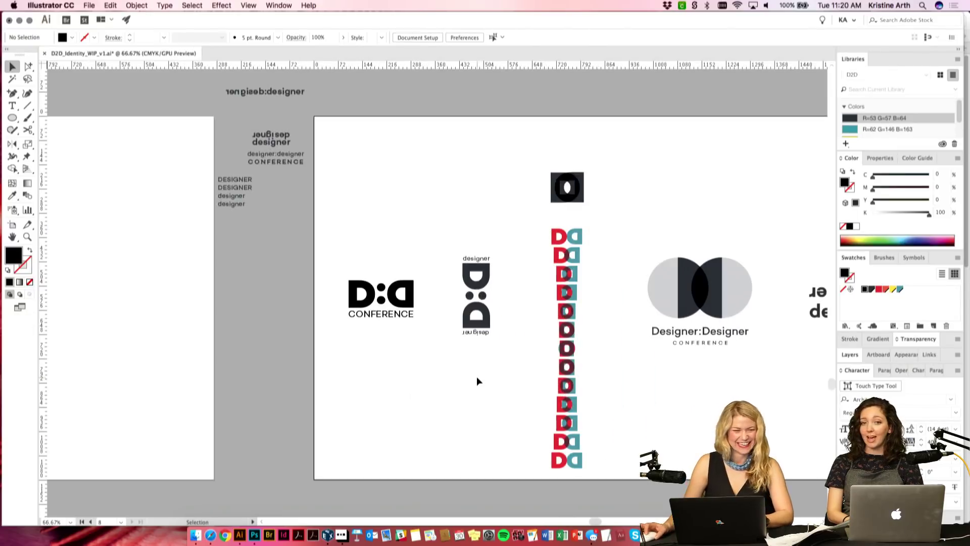
drag(504, 353, 457, 250)
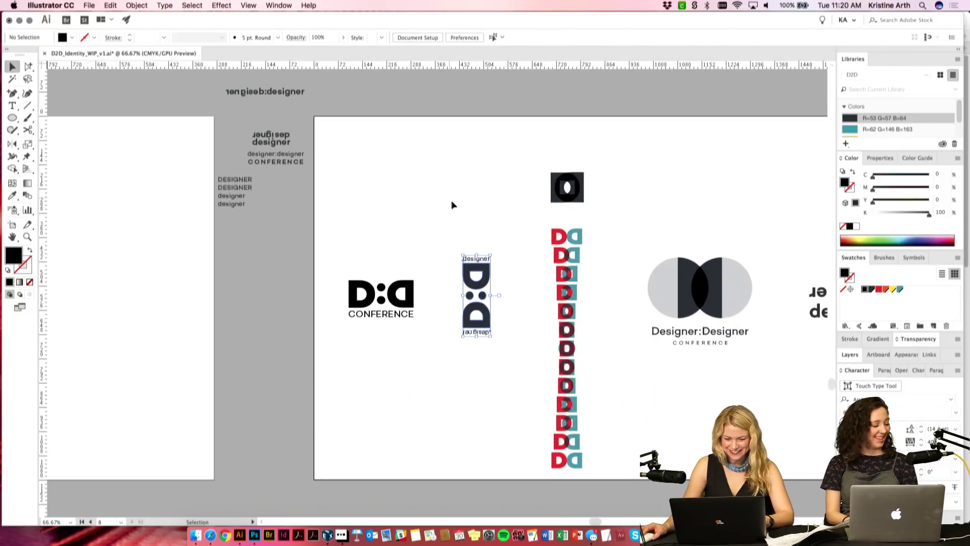
click(865, 289)
click(641, 197)
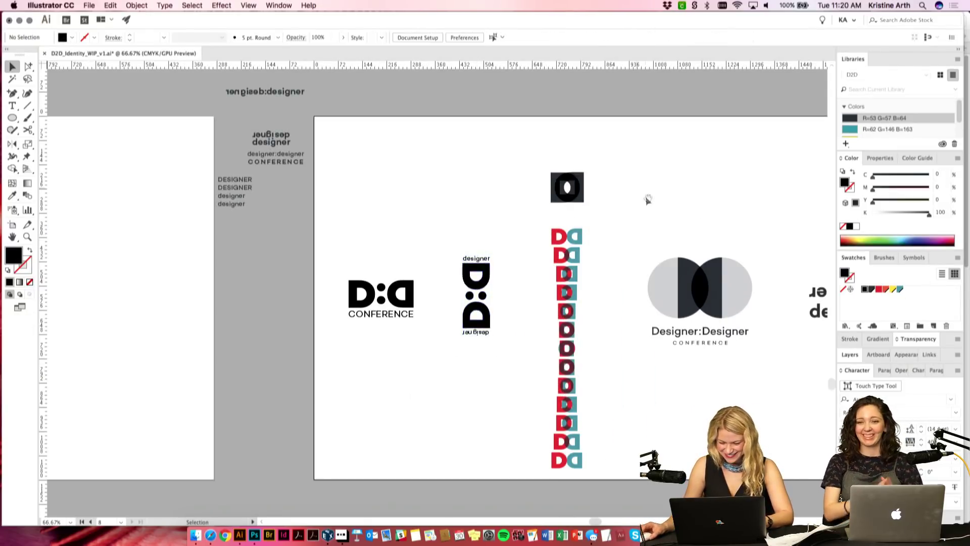
Step: Lighten one D of the copied dark square mark to a 73% tint
scroll(607, 195, right, 5)
click(500, 189)
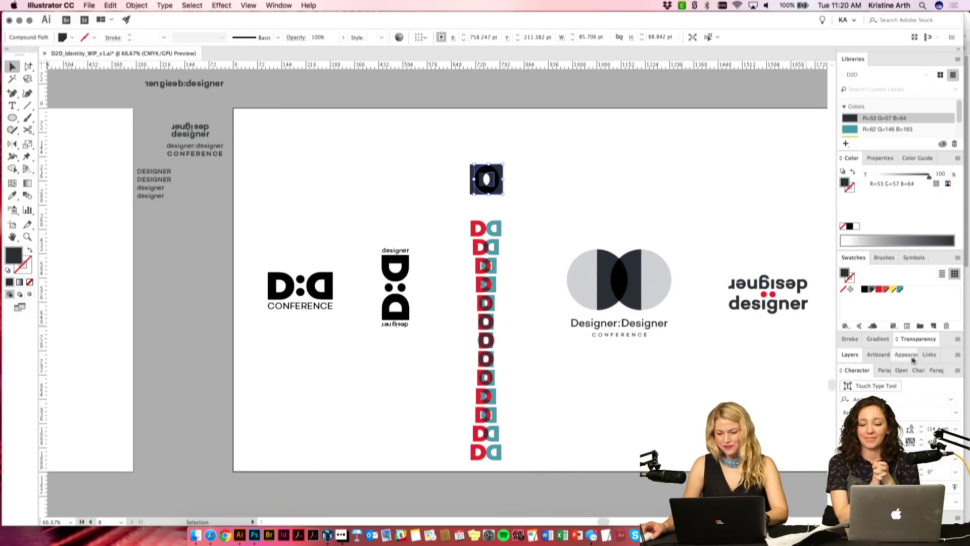
drag(928, 177, 915, 179)
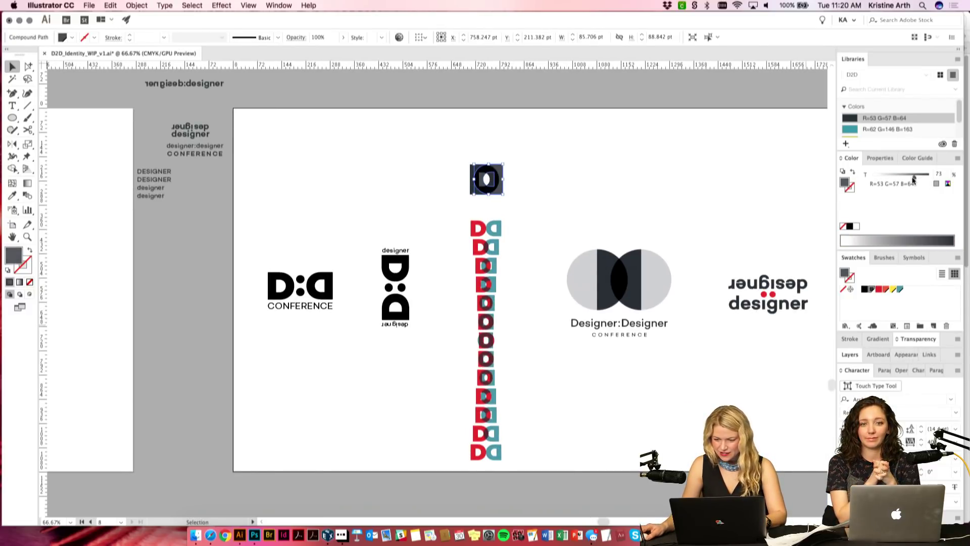
click(655, 181)
drag(564, 208, 561, 211)
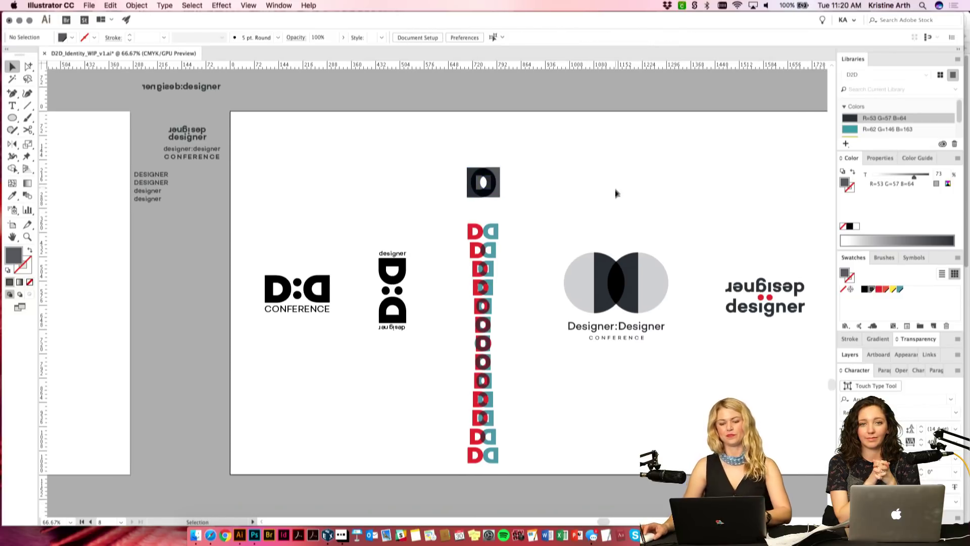
Step: Move the copied D column below the artboard, and enlarge the square D mark and line it up with the other logos
scroll(519, 484, down, 3)
drag(478, 188, 478, 464)
click(505, 303)
click(491, 136)
drag(492, 151, 489, 236)
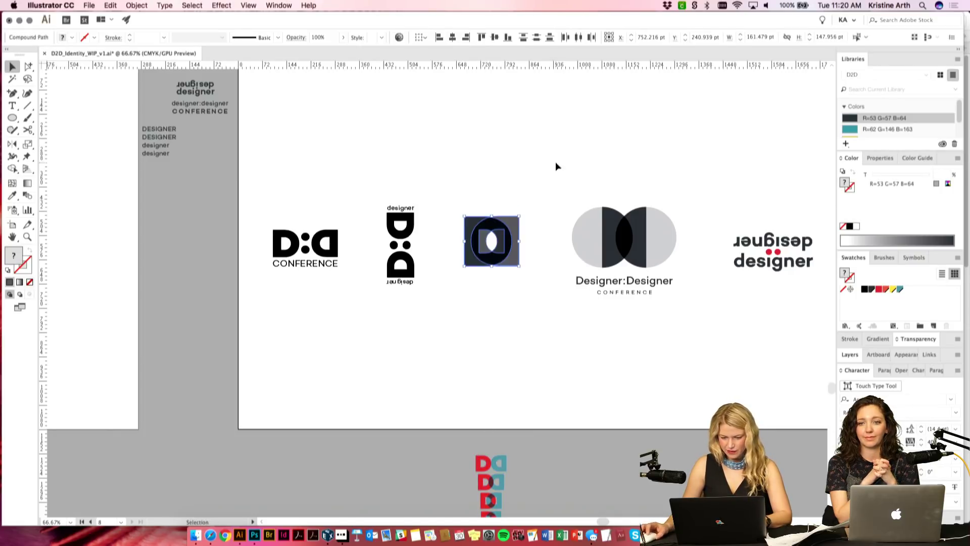
Step: Scale the square D mark down to roughly half its size, keeping it between the vertical lockup and the overlapping circles logo
click(557, 162)
scroll(578, 154, right, 1)
key(super+equal)
key(super+equal)
drag(574, 240, 519, 310)
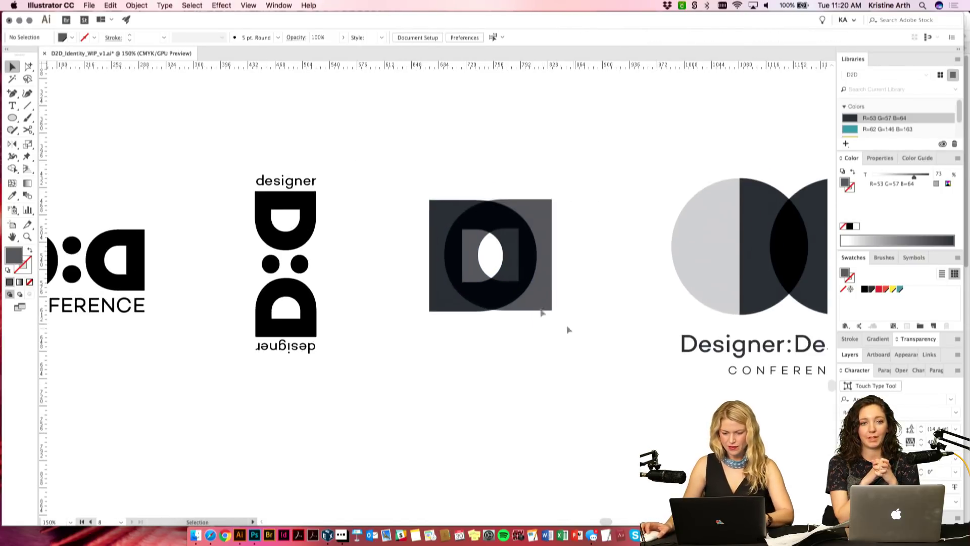
click(539, 253)
drag(552, 255, 445, 252)
Step: Place a copy of the word "designer" from the vertical D:D lockup beside the square D mark
click(526, 183)
mouse_move(528, 183)
mouse_down()
mouse_move(555, 173)
mouse_move(546, 190)
mouse_move(519, 191)
mouse_up()
drag(249, 193, 465, 249)
click(493, 281)
Step: Move the mirrored designer wordmark next to the small square D mark and reduce its width to match the text
scroll(506, 293, right, 5)
scroll(505, 293, down, 1)
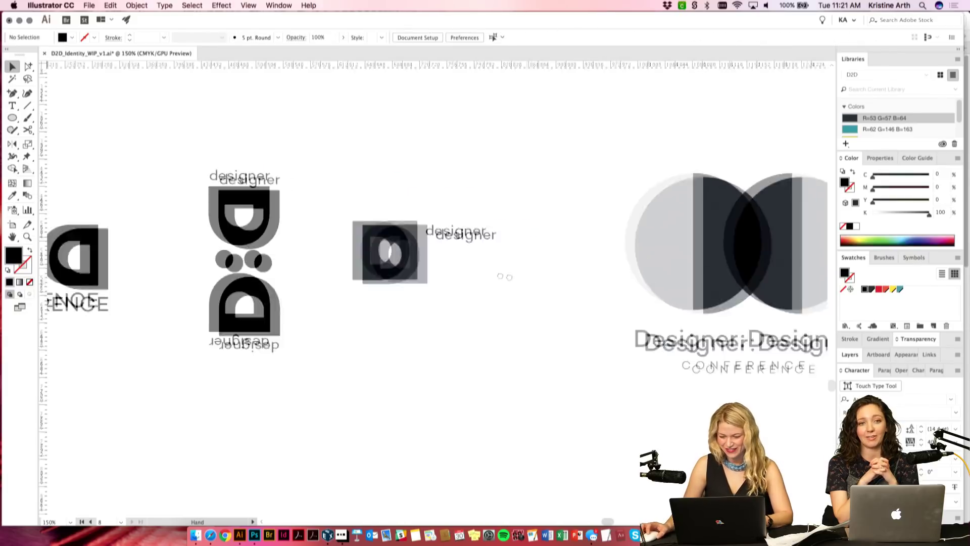
scroll(395, 243, left, 1)
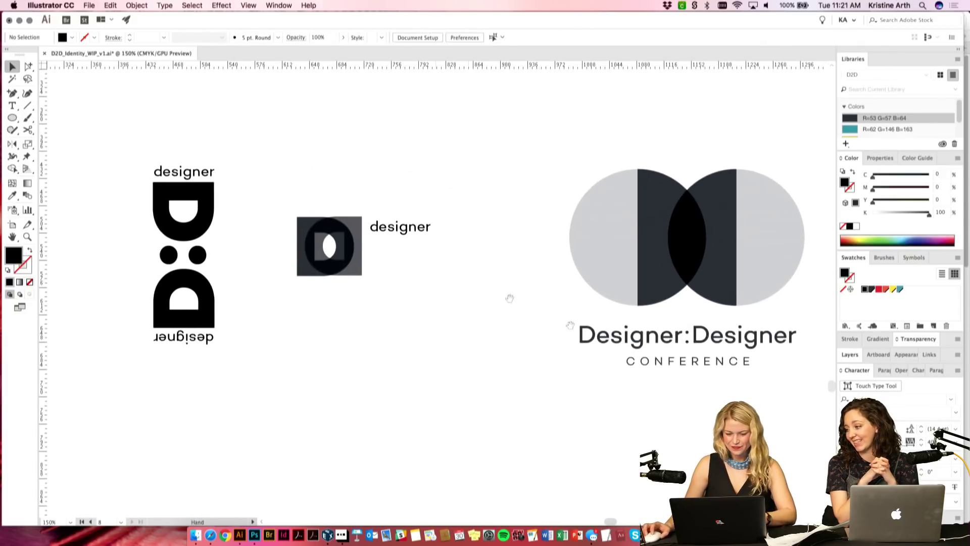
scroll(435, 261, right, 7)
drag(785, 242, 242, 263)
drag(349, 292, 264, 291)
scroll(403, 371, left, 6)
scroll(403, 370, up, 1)
Step: Extend the text beside the square D mark to "designer : designer" on three lines
key(t)
scroll(405, 328, left, 3)
click(421, 256)
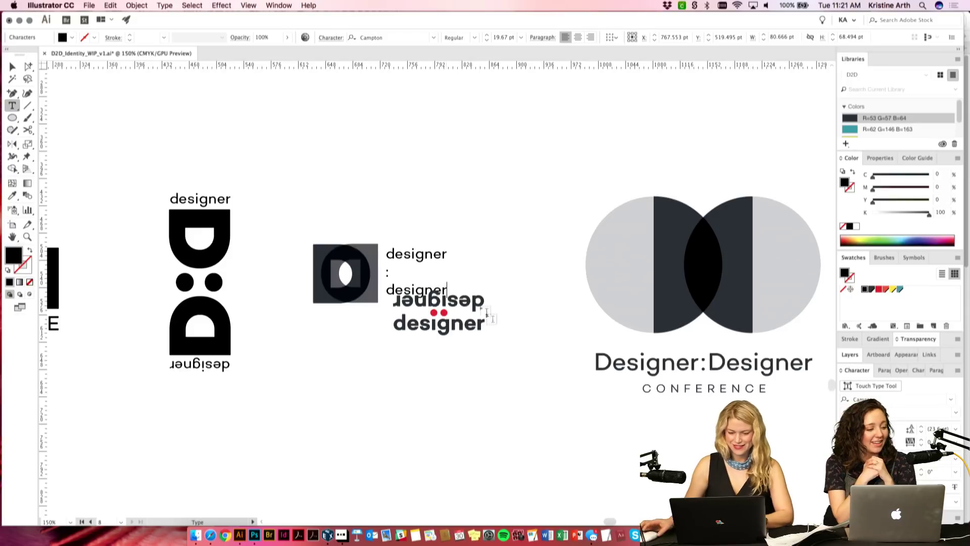
key(Escape)
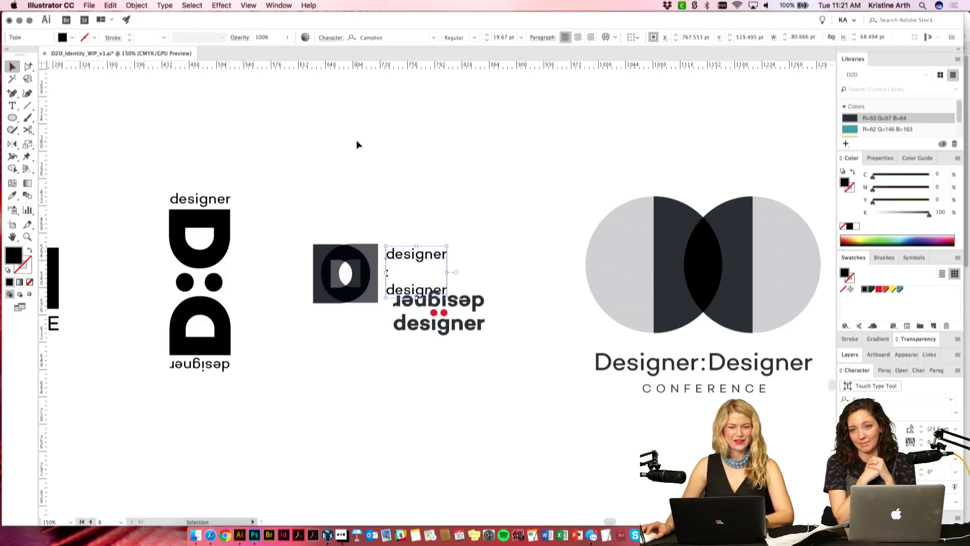
Step: Delete the mirrored designer wordmark that overlaps the text beside the square D mark
click(458, 236)
click(455, 327)
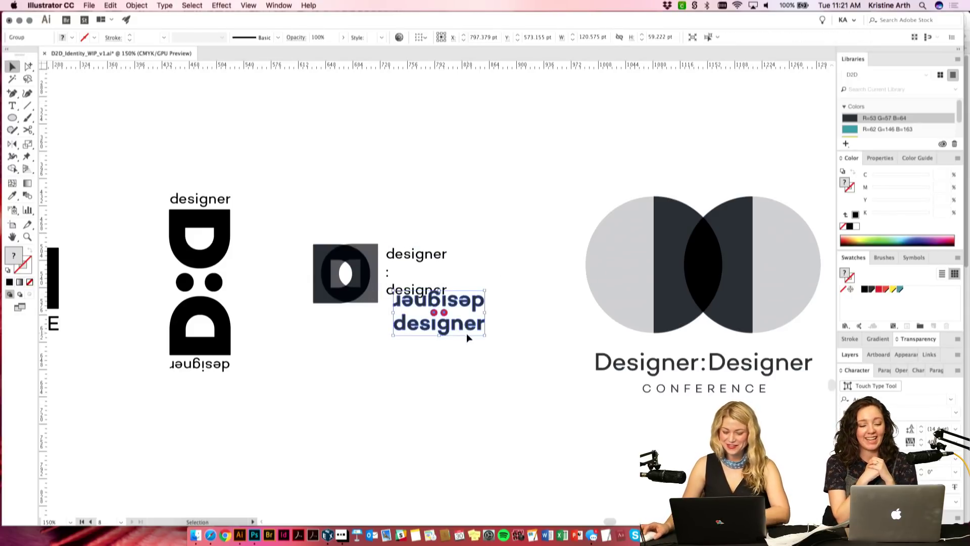
key(Delete)
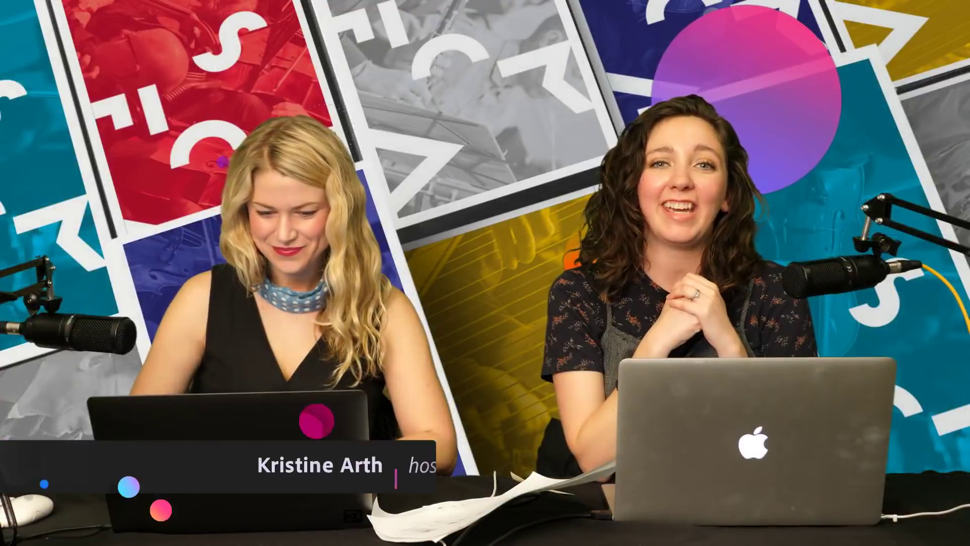
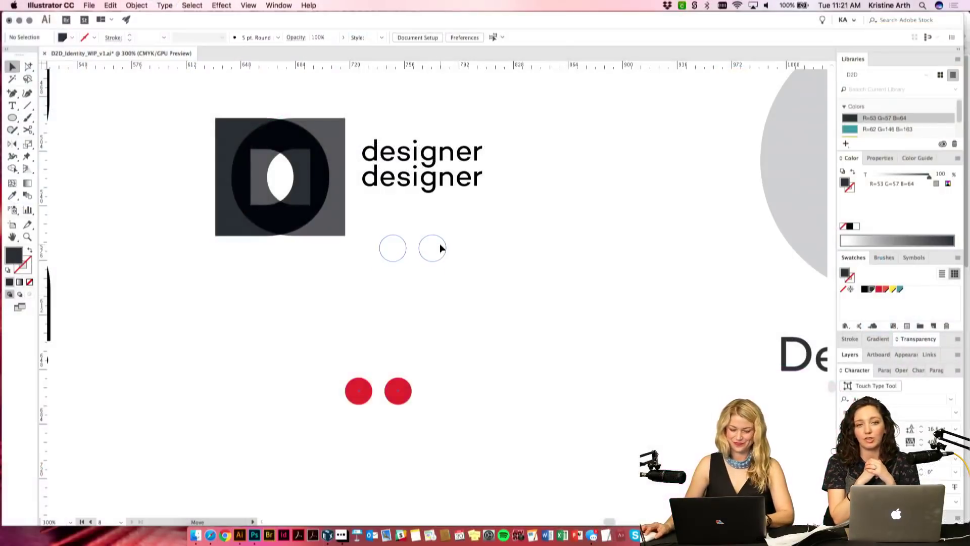
Step: Stack the two red dots vertically, shrink them to about 11.3 pt, and place one before each small designer line
drag(440, 247, 432, 278)
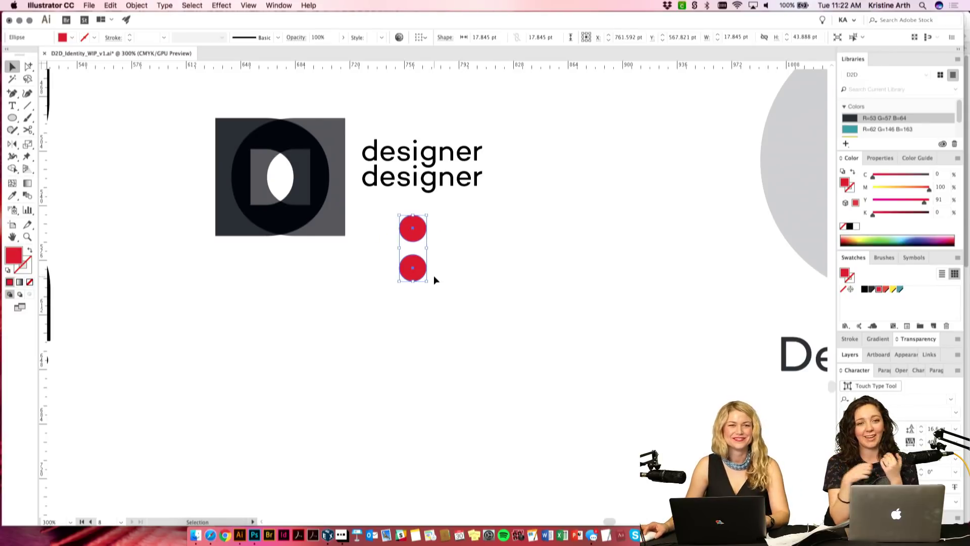
scroll(448, 293, up, 3)
scroll(447, 293, left, 1)
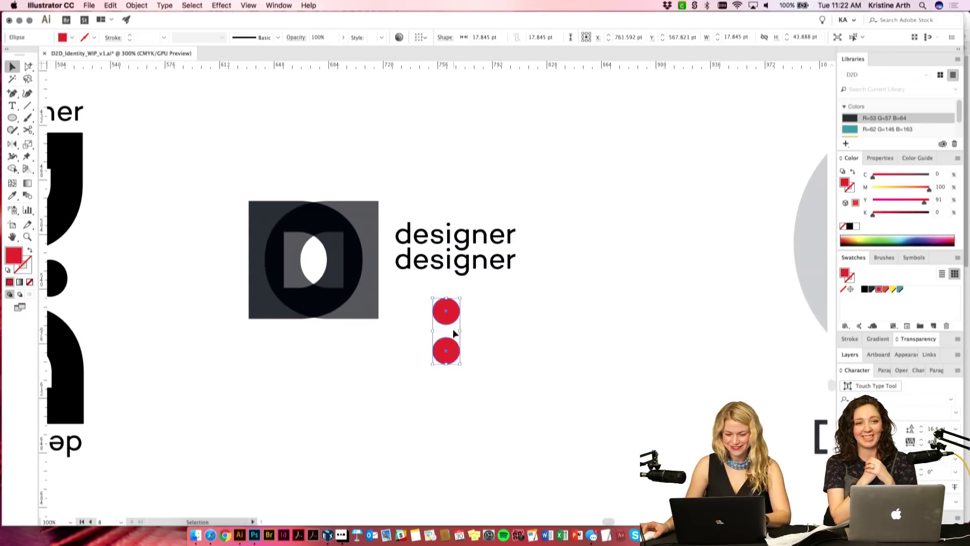
drag(459, 330, 450, 330)
click(456, 320)
drag(415, 287, 377, 242)
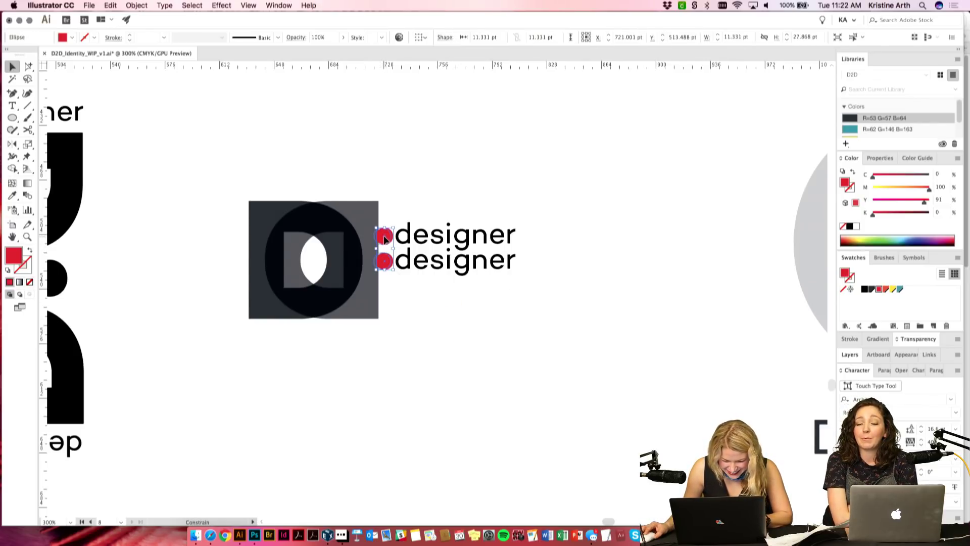
Step: Add a spare copy of the red-dotted designer lockup below, and shift the original clear of the square D mark
key(super+v)
click(580, 292)
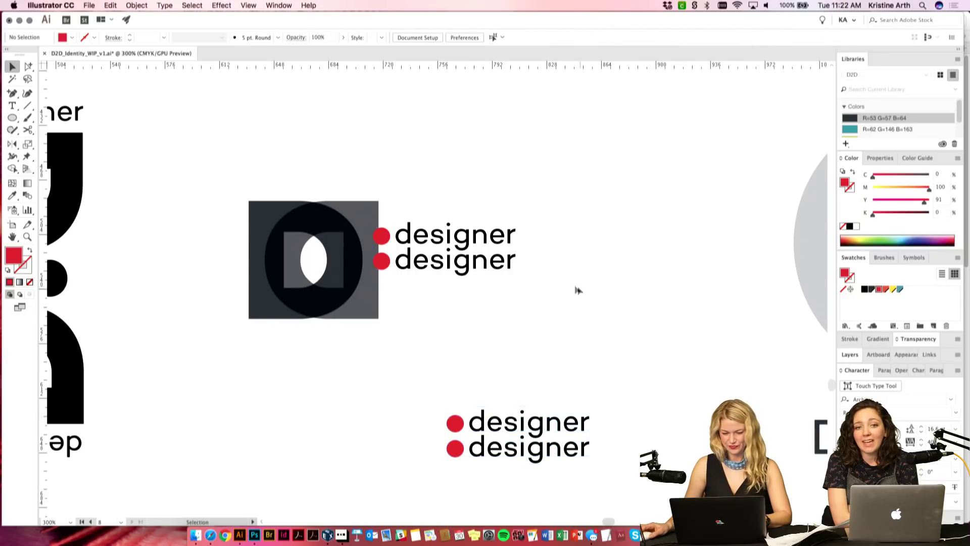
drag(387, 230, 402, 245)
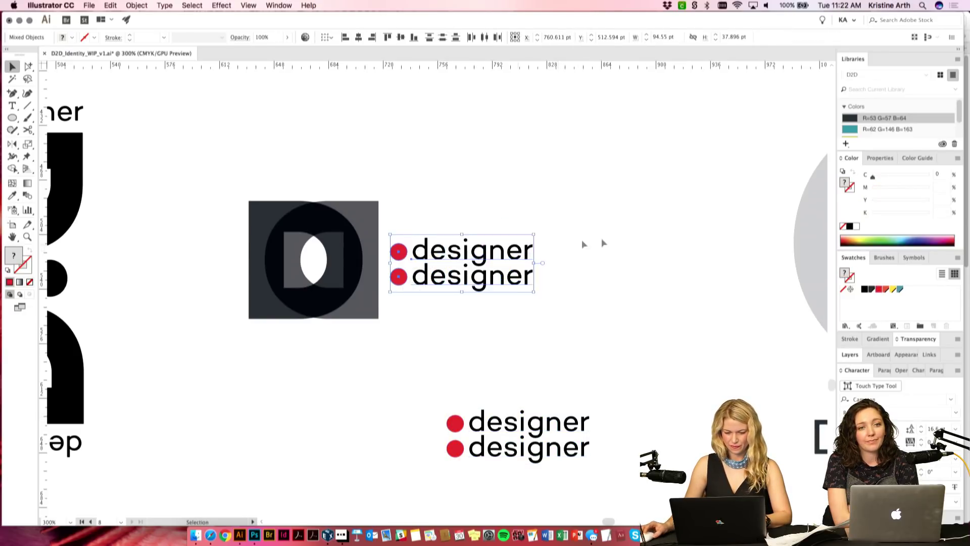
click(585, 336)
key(super+minus)
key(super+minus)
key(super+minus)
key(super+minus)
key(super+minus)
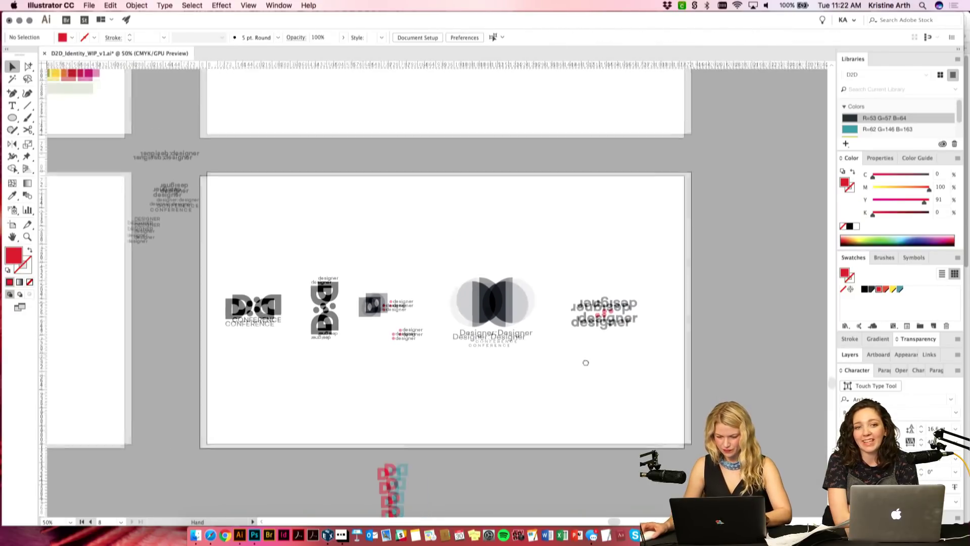
click(594, 322)
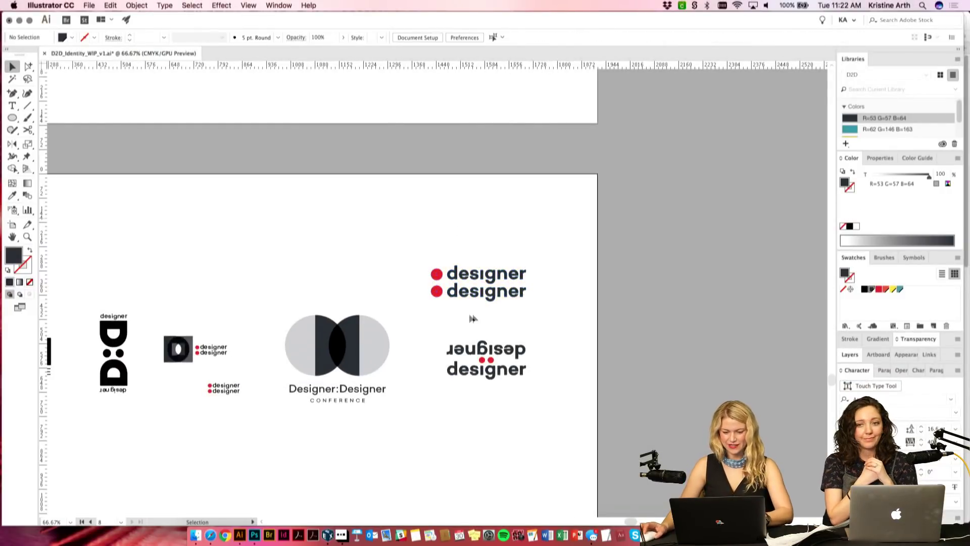
Step: Move the mirrored designer wordmark off the artboard and put the large red-dotted designer lockup in its place in the logo row
drag(459, 295, 468, 296)
scroll(506, 303, down, 2)
scroll(506, 304, left, 2)
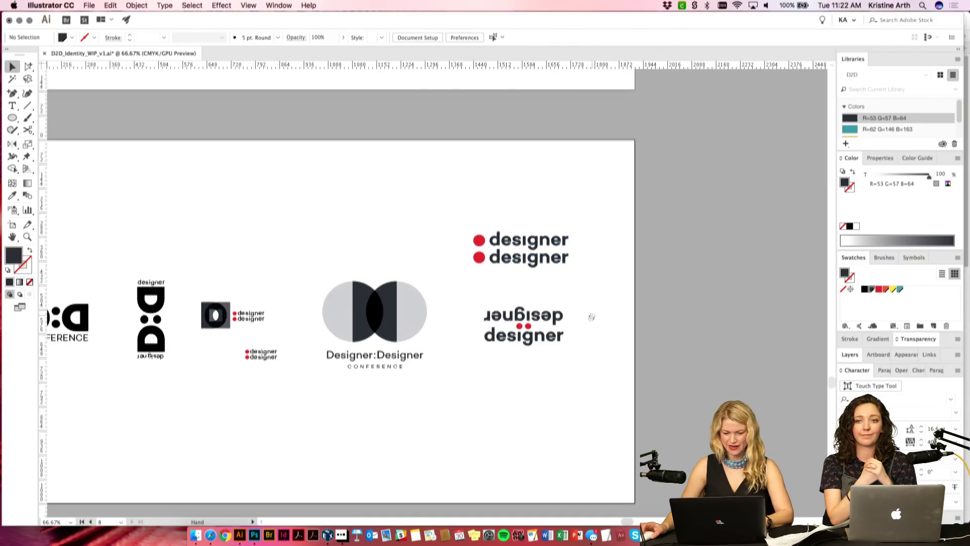
click(520, 326)
drag(532, 328, 708, 327)
click(477, 221)
click(482, 242)
drag(482, 242, 479, 306)
click(540, 288)
scroll(533, 354, left, 2)
scroll(533, 353, down, 1)
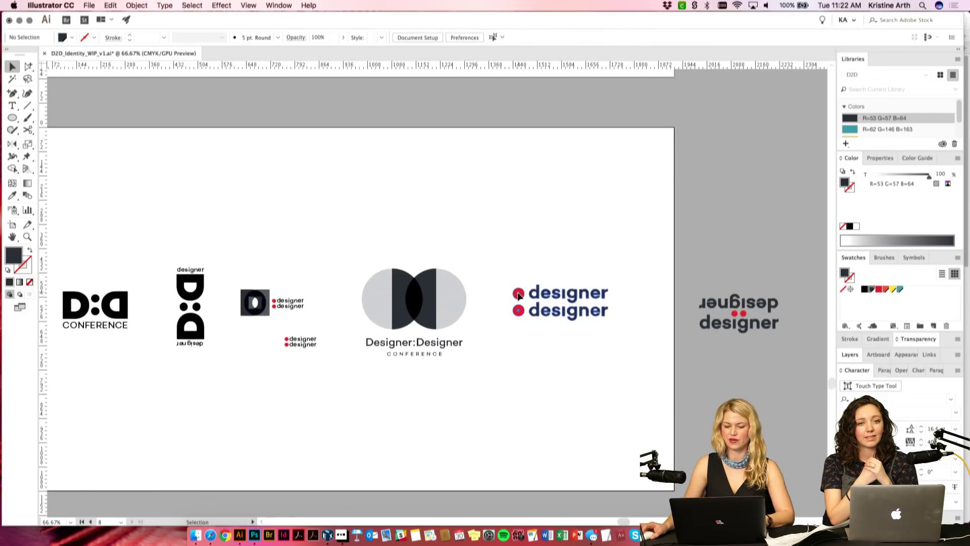
scroll(545, 248, left, 1)
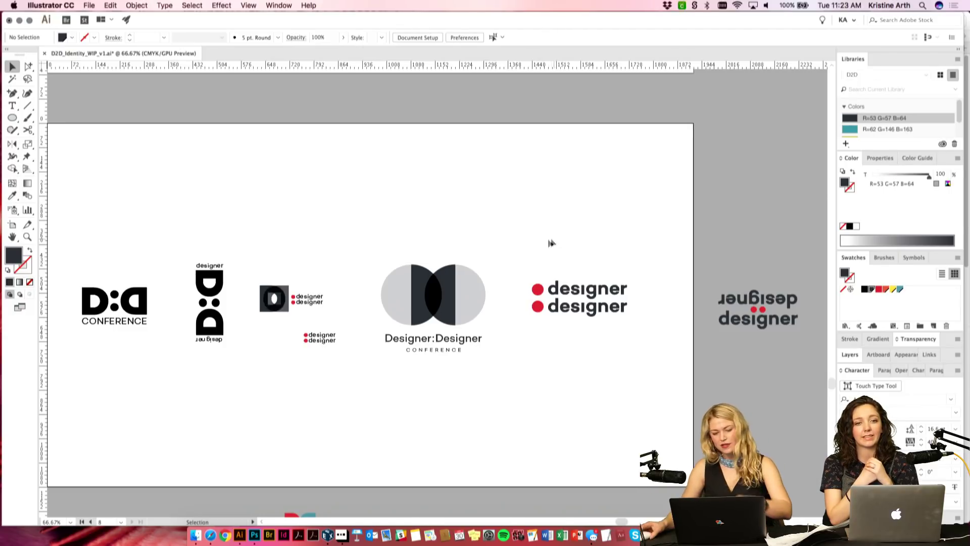
Step: Delete the spare small red-dotted designer lockup below the square D mark
scroll(554, 243, down, 2)
scroll(554, 242, left, 2)
scroll(453, 350, up, 1)
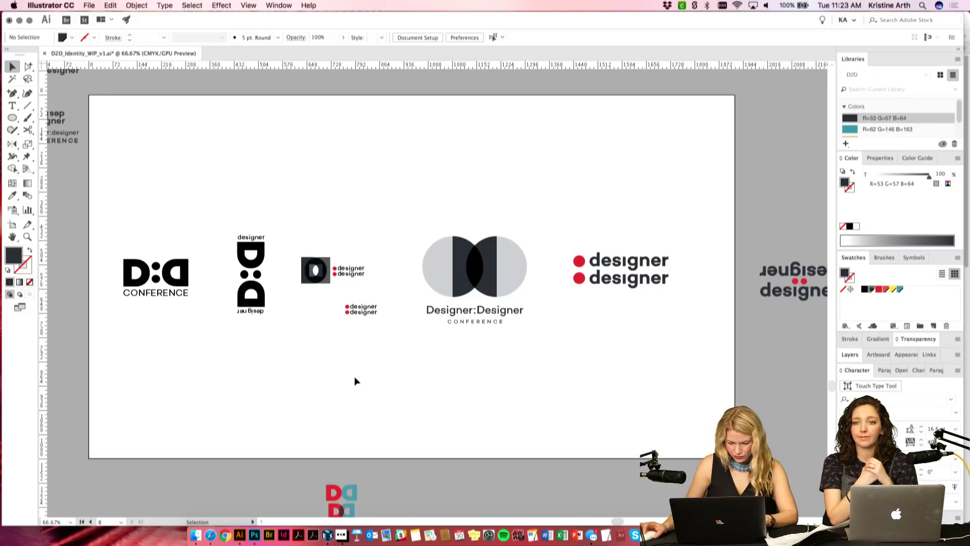
click(352, 306)
key(Delete)
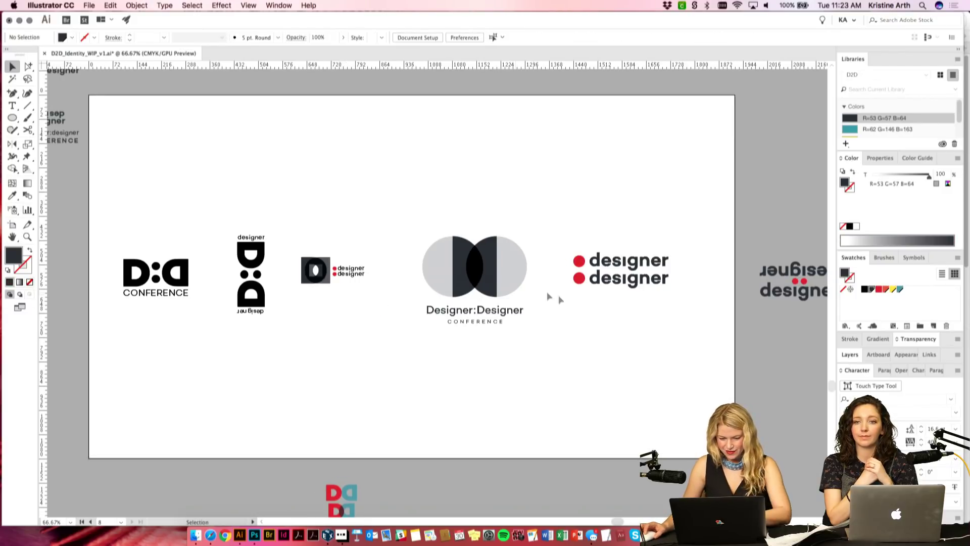
Step: Copy the large red-dotted designer lockup below the square D mark and recolor it entirely dark R=53 G=57 B=64
drag(580, 251, 305, 306)
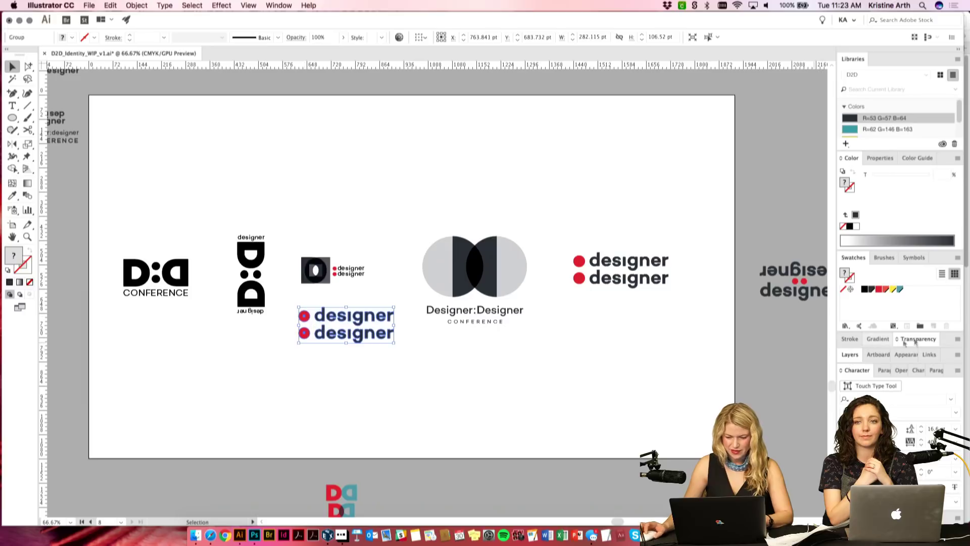
click(871, 290)
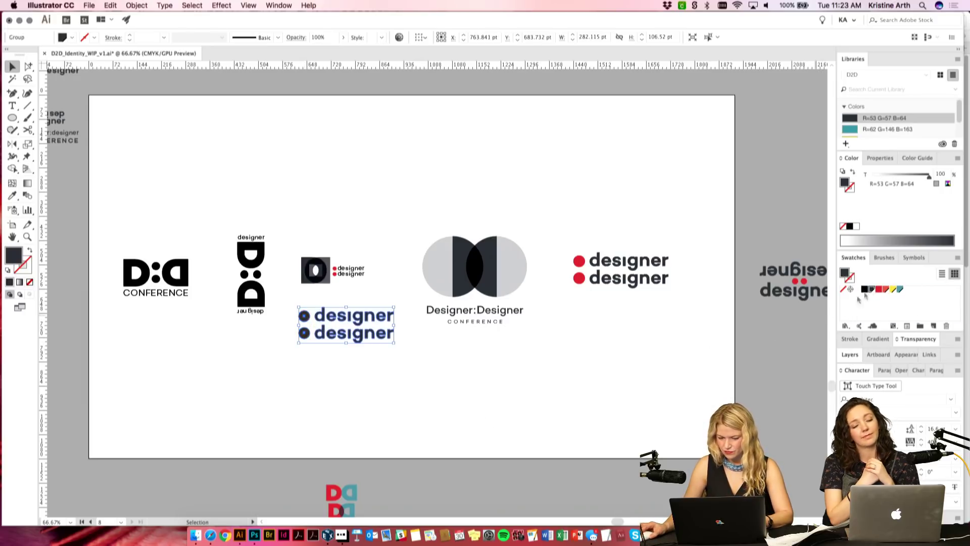
click(453, 411)
Step: Replace the small dotted text beside the square D mark with a scaled-down version of the dark dotted designer lockup
key(super+equal)
key(super+equal)
scroll(371, 240, left, 5)
click(342, 227)
key(Delete)
click(385, 354)
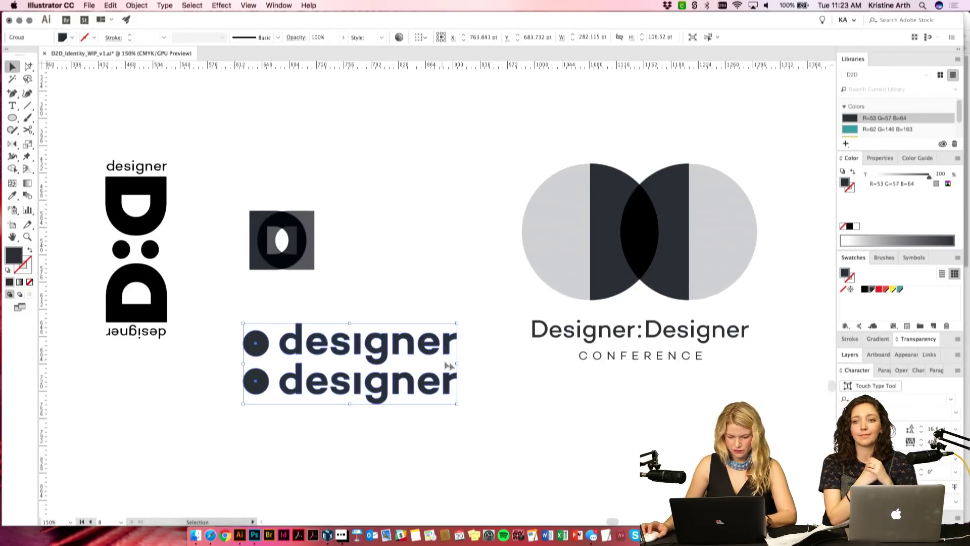
drag(458, 364, 353, 364)
drag(270, 353, 347, 233)
click(345, 301)
scroll(353, 303, left, 5)
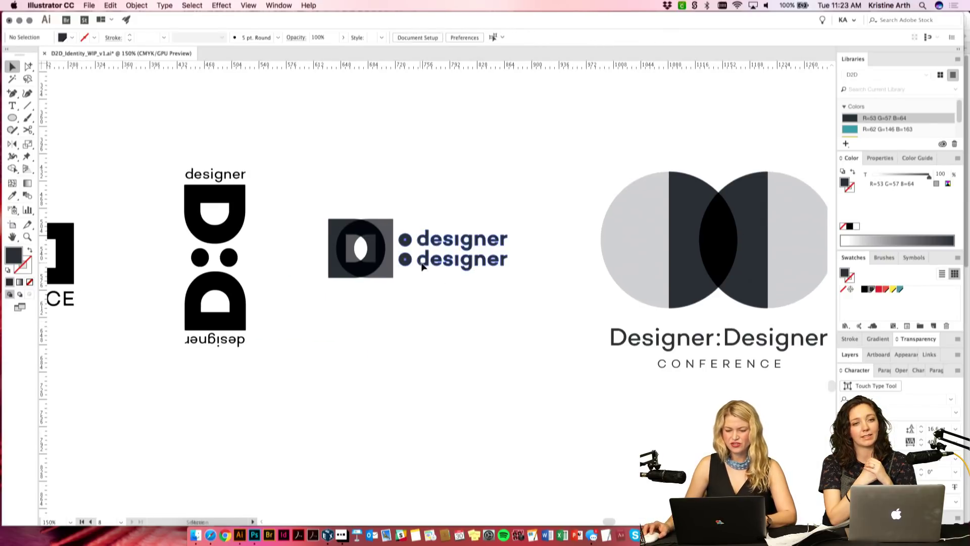
scroll(354, 298, right, 1)
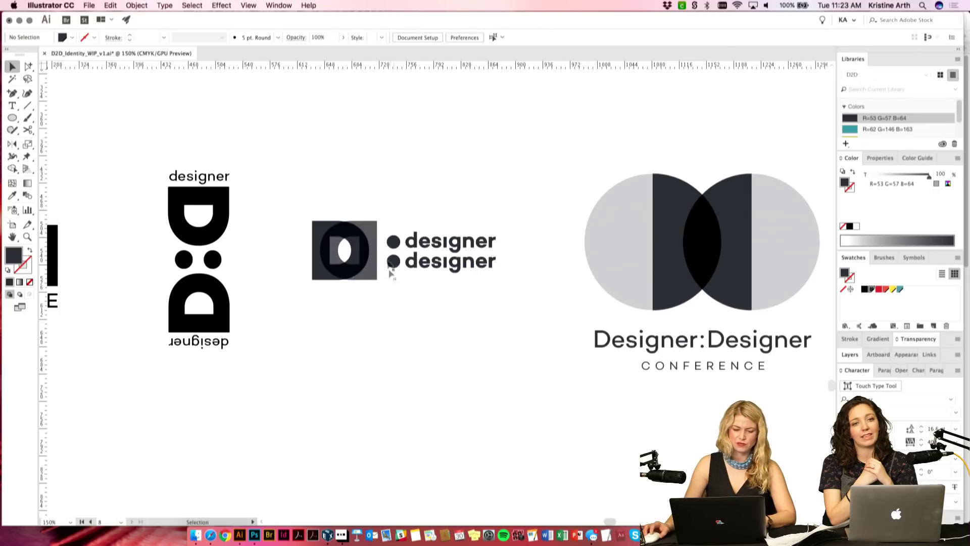
Step: Undo the replacement of the small dotted text with the dark designer lockup
click(414, 271)
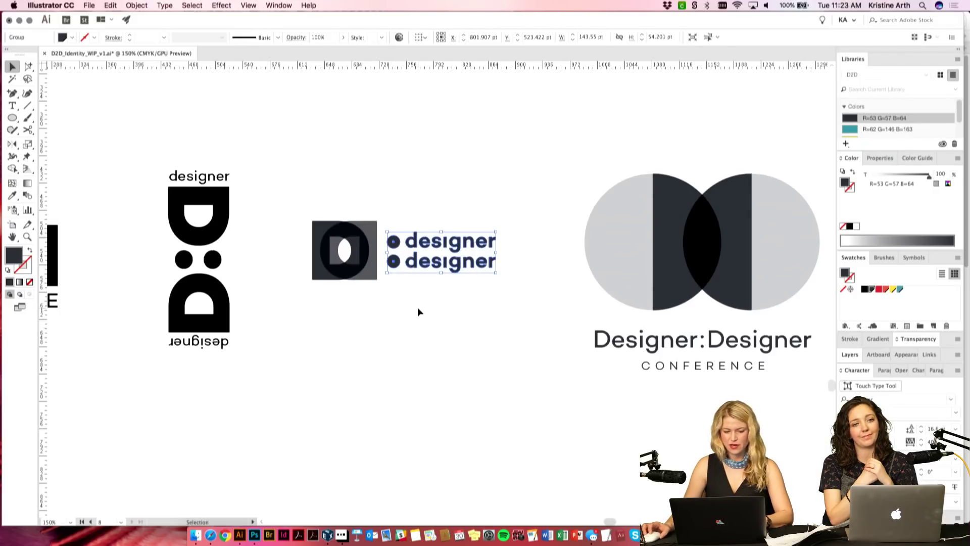
key(super+z)
key(super+z)
key(super+z)
key(super+z)
click(466, 325)
Step: Delete the red dots beside the small designer text and the large dark designer lockup below it
click(389, 260)
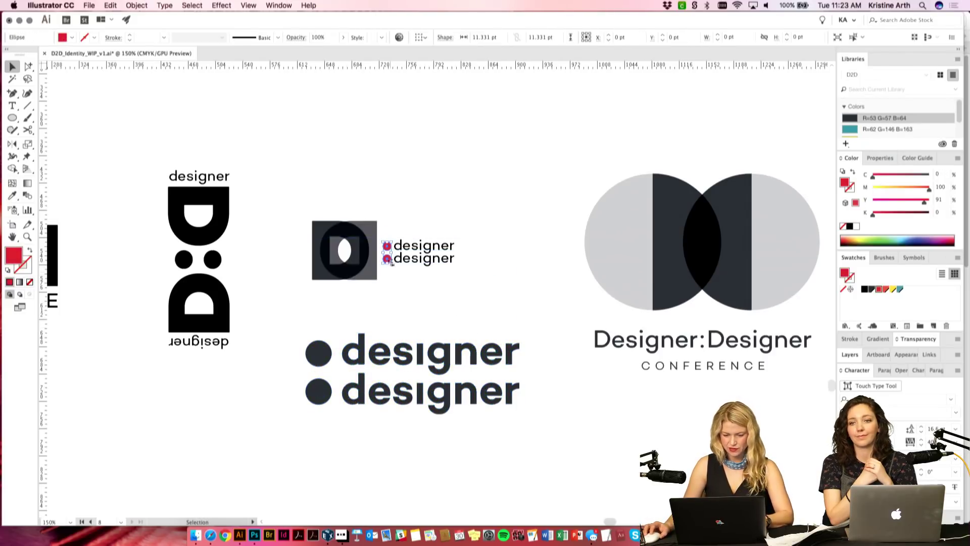
key(Delete)
click(390, 358)
key(Delete)
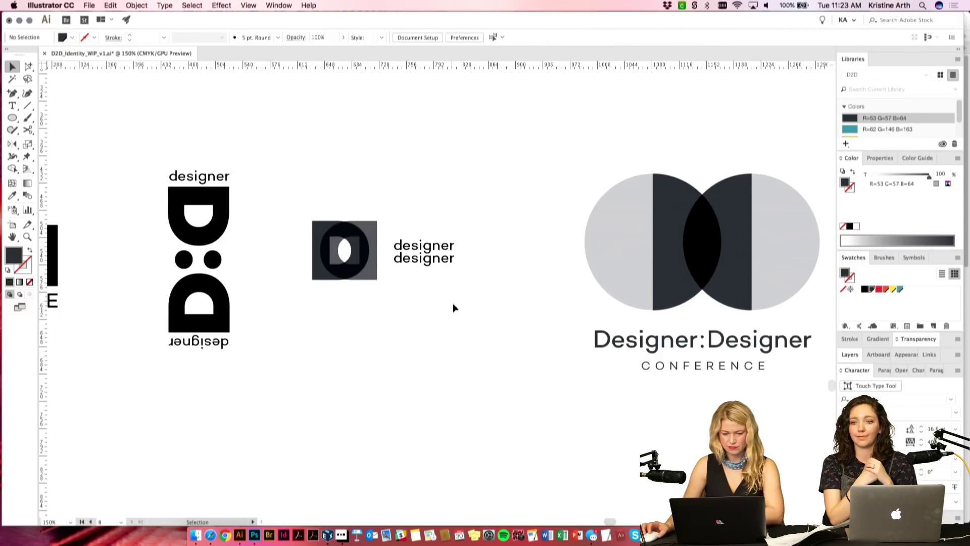
Step: Capitalize both words beside the square D mark so each line reads "Designer"
click(425, 258)
double_click(424, 255)
mouse_move(405, 244)
mouse_down()
mouse_move(390, 243)
mouse_move(392, 259)
mouse_up()
text(DD)
key(Escape)
Step: Tighten the leading of the two Designer lines until they almost completely overlap
key(a)
key(alt+Up)
key(alt+Up)
key(alt+Up)
key(alt+Up)
key(alt+Up)
key(alt+Up)
key(v)
key(alt+Down)
key(alt+Down)
key(alt+Up)
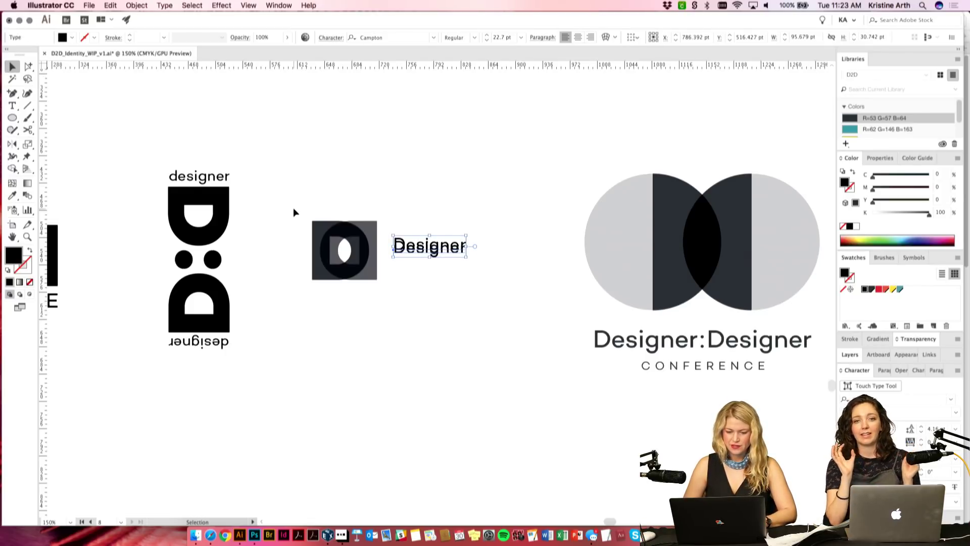
key(alt+Down)
key(alt+Up)
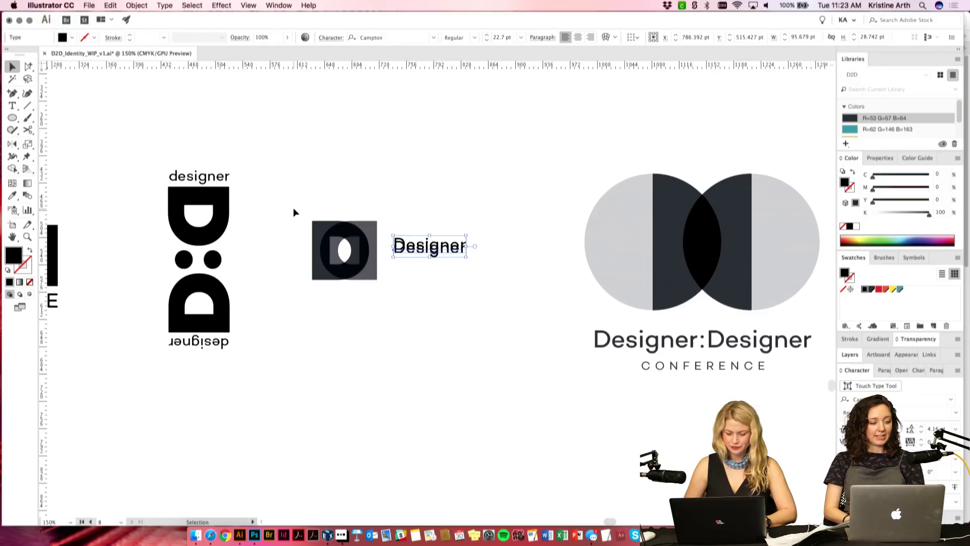
Step: Loosen the leading of the overlapping Designer lines so the second word sits slightly lower than the first
click(399, 157)
key(super+equal)
key(super+equal)
key(super+equal)
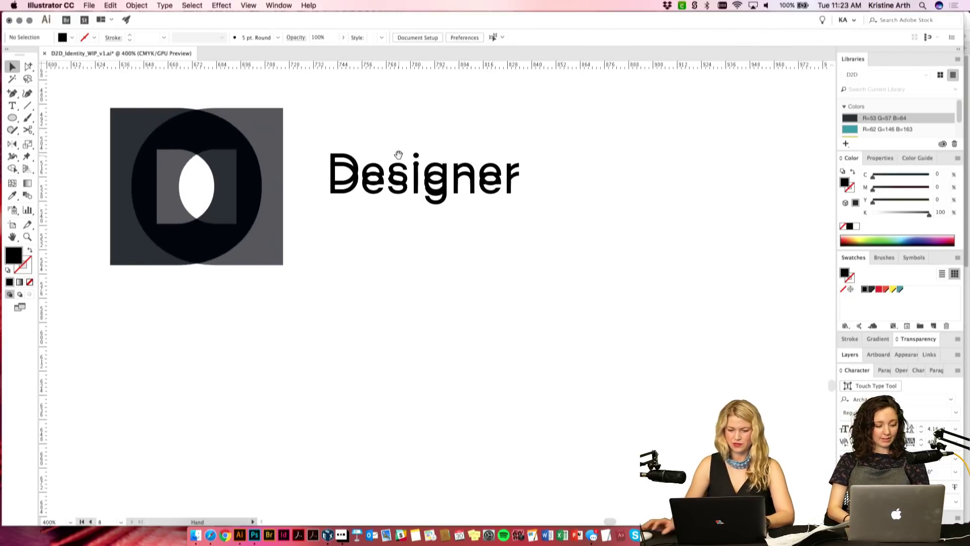
drag(406, 168, 492, 253)
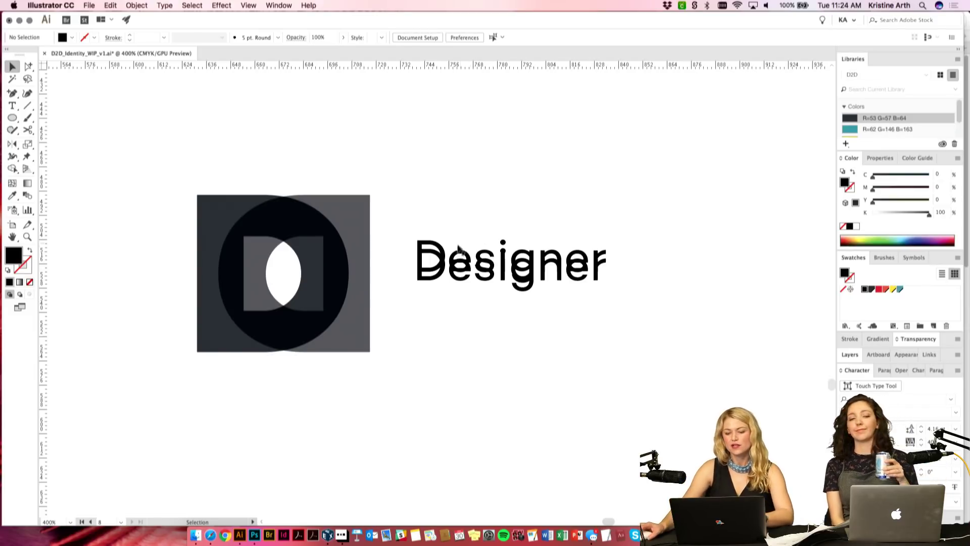
click(504, 284)
click(422, 225)
click(426, 238)
key(alt+Down)
key(alt+Up)
key(alt+super+Down)
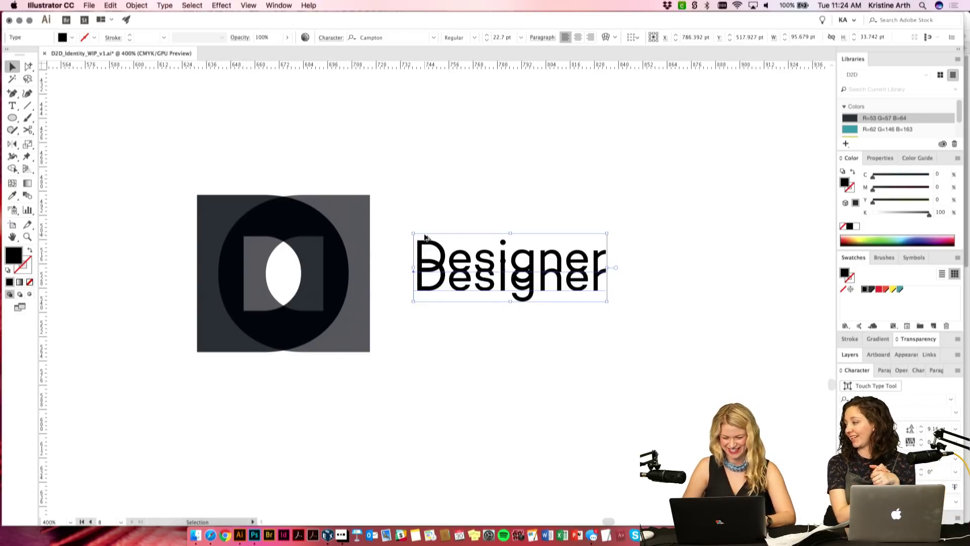
key(alt+Down)
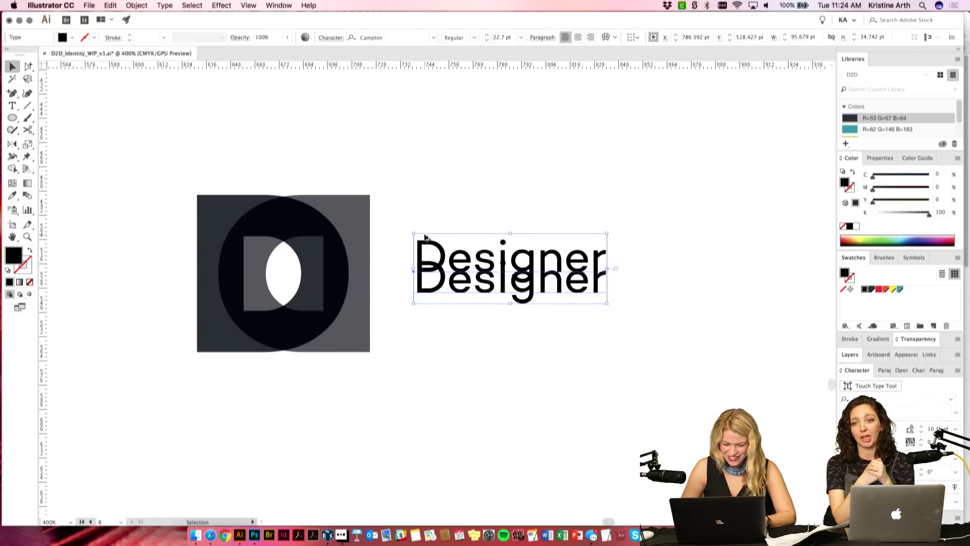
key(alt+Up)
key(alt+Up)
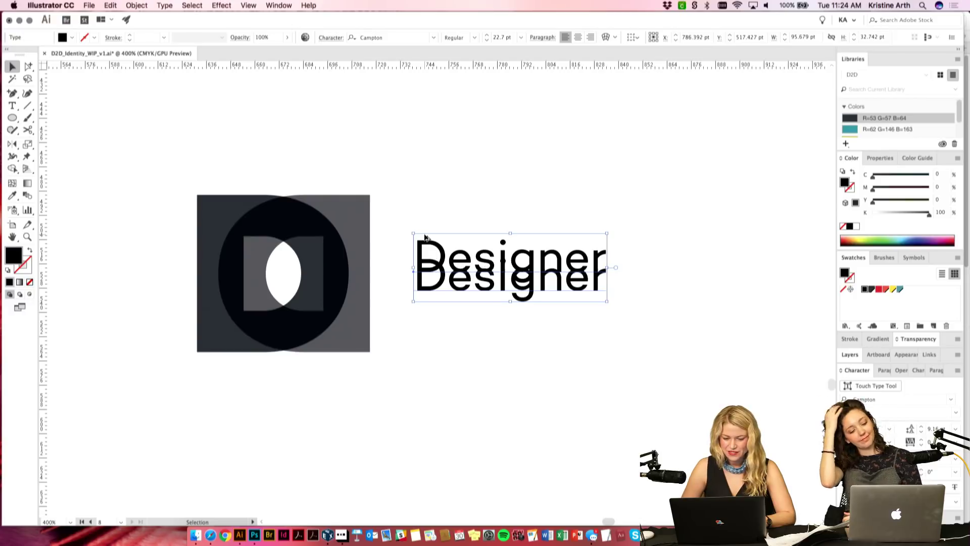
Step: Move the two Designer lines closer to the square D mark and enlarge them to about 43 pt
click(511, 192)
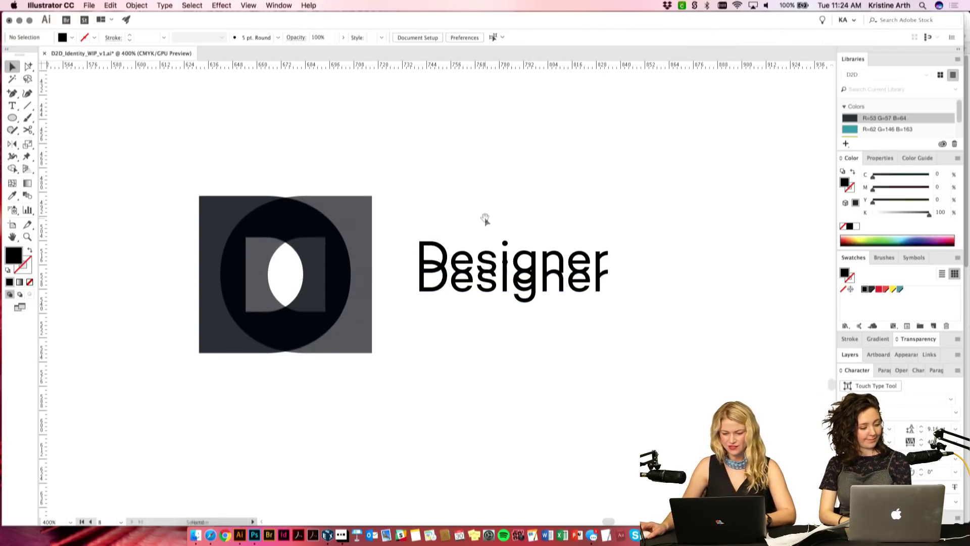
click(512, 293)
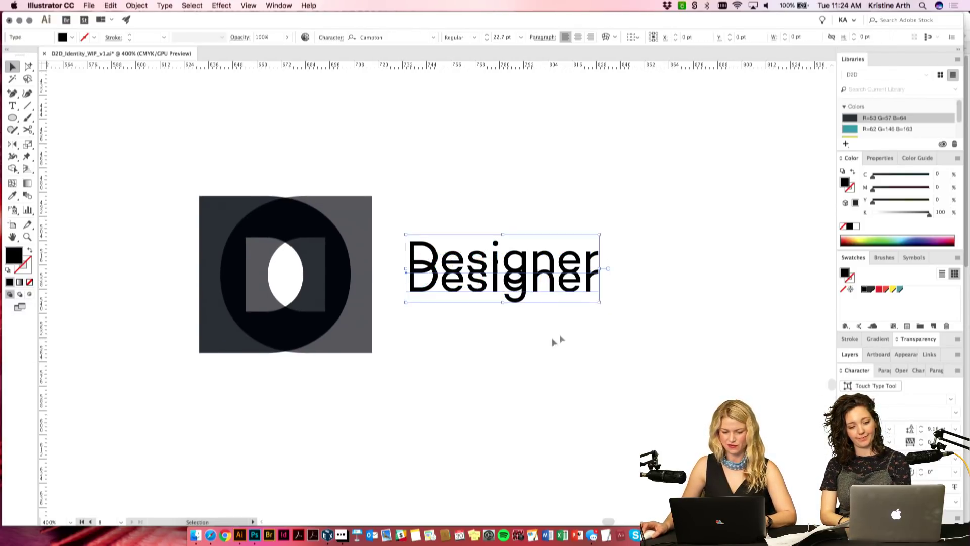
key(super+minus)
drag(483, 284, 561, 290)
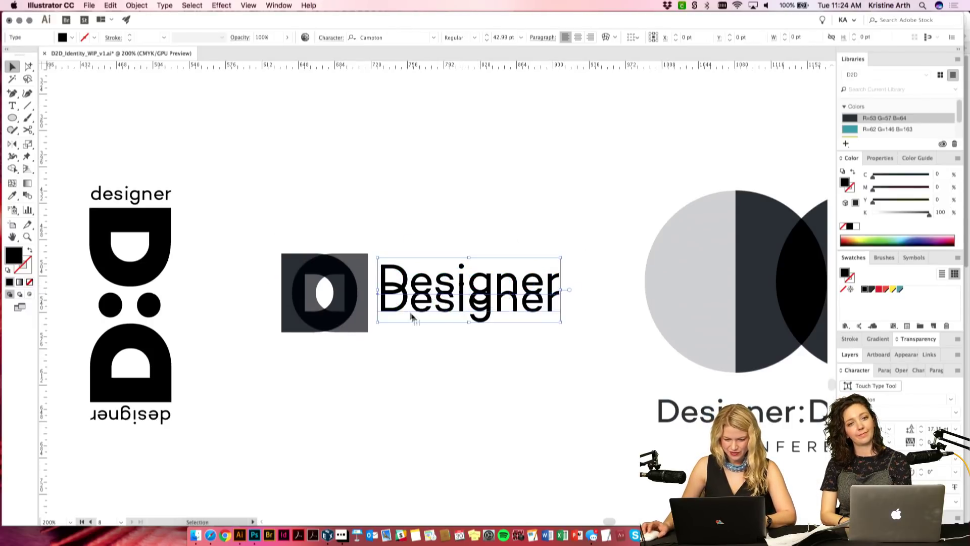
Step: Loosen the leading until the two Designer lines stop overlapping and nudge the wordmark up to sit evenly beside the square D mark
drag(478, 305, 478, 307)
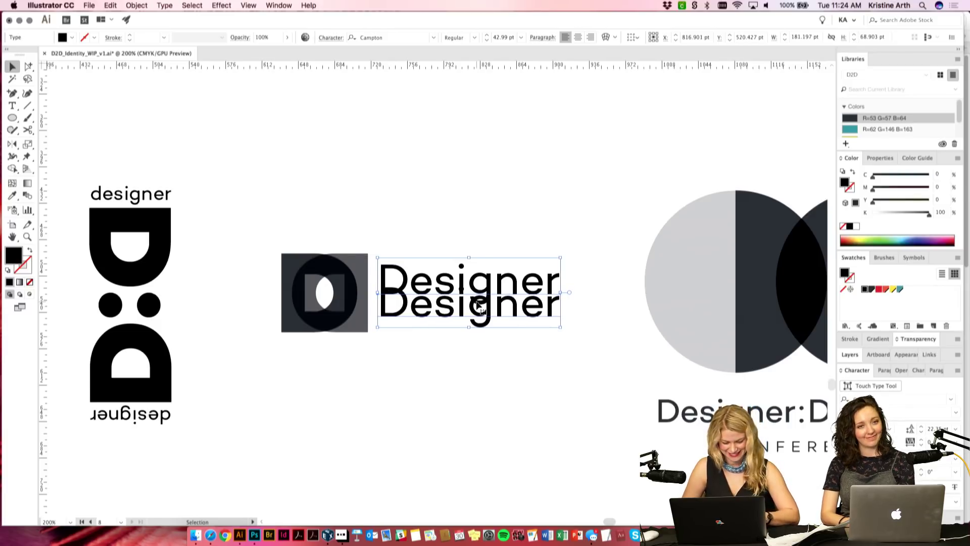
drag(478, 304, 478, 307)
click(416, 254)
click(412, 285)
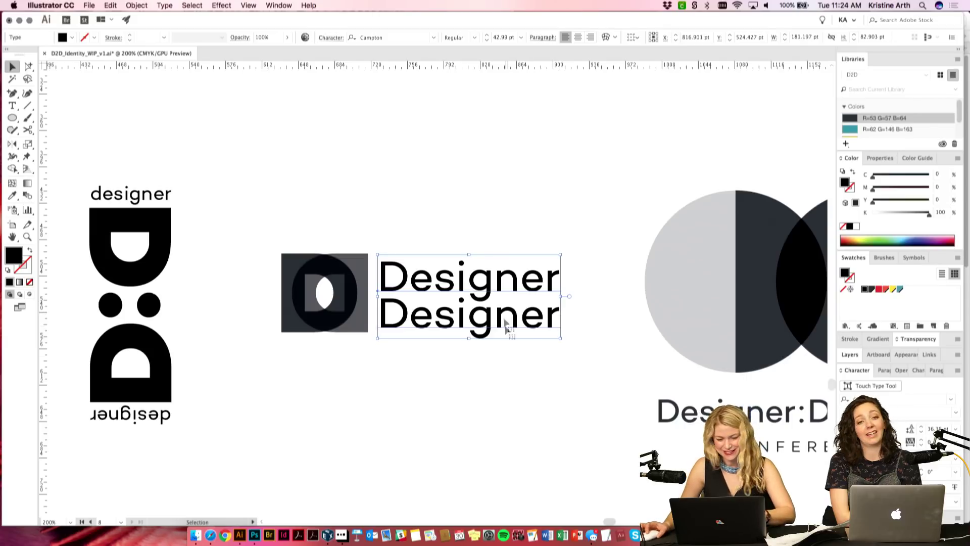
drag(501, 324, 499, 322)
click(532, 377)
Step: Examine all five logo concepts side by side on the artboard, including the Designer:Designer Conference lockup
key(super+minus)
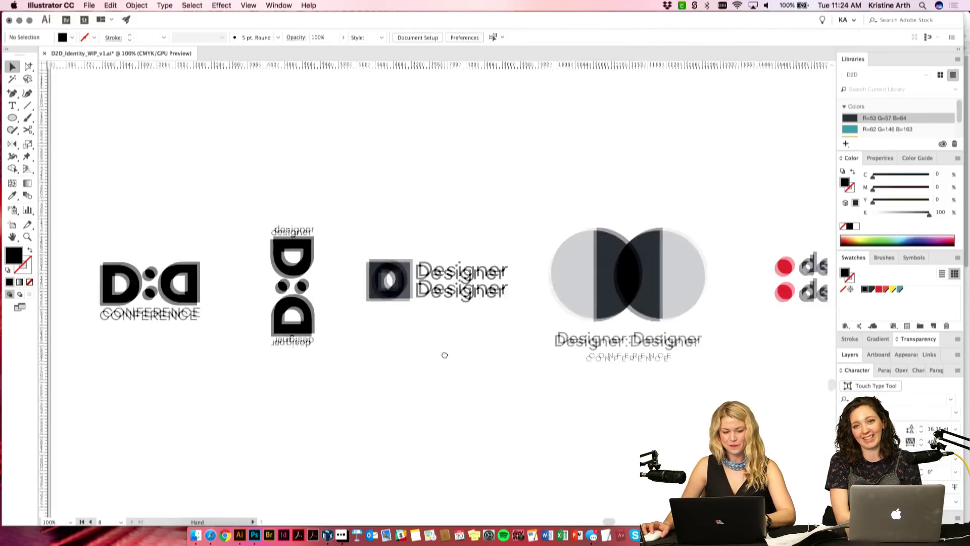
scroll(445, 354, right, 3)
key(super+minus)
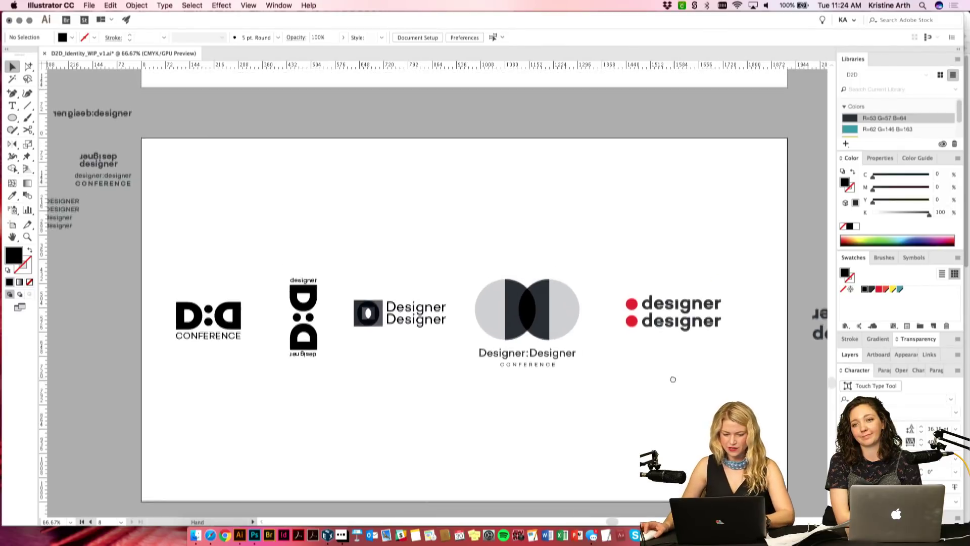
scroll(671, 377, right, 1)
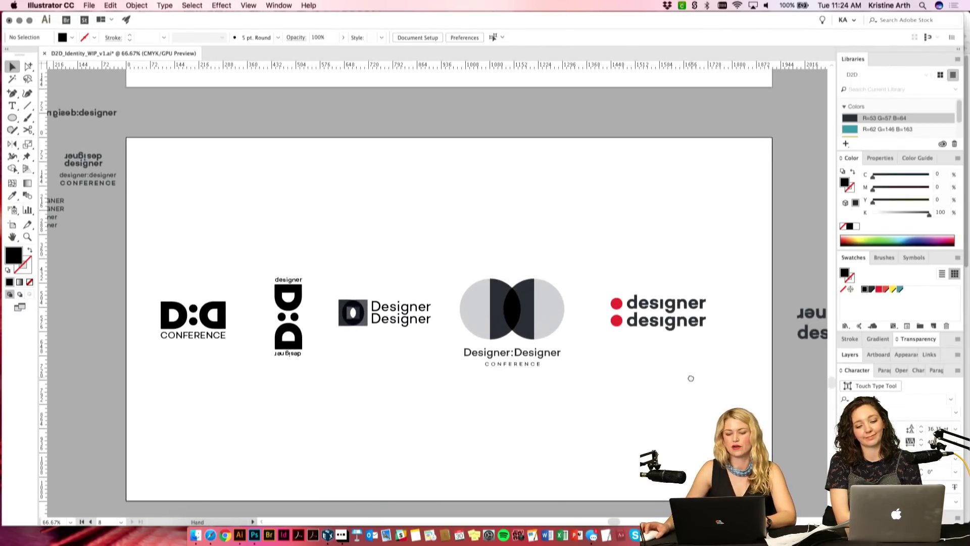
scroll(677, 376, up, 1)
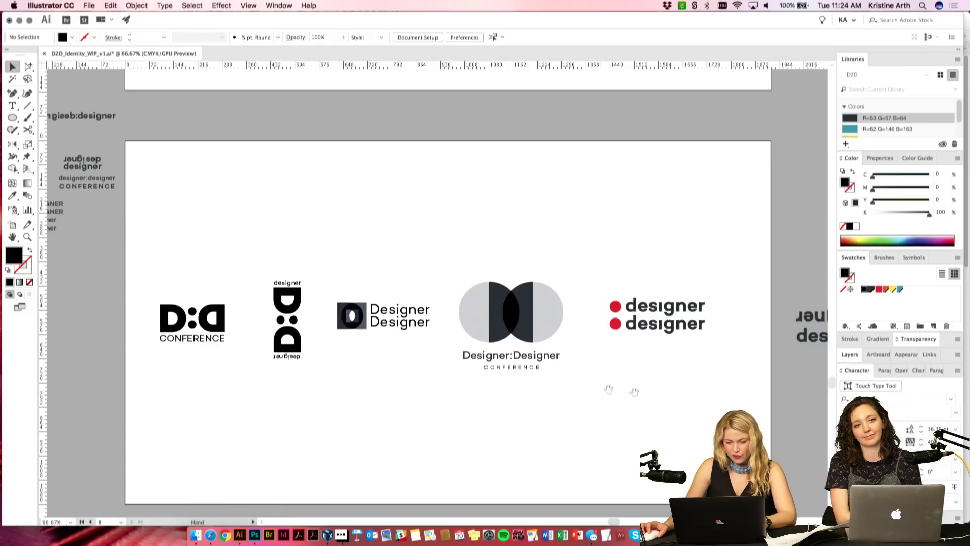
click(553, 360)
click(558, 360)
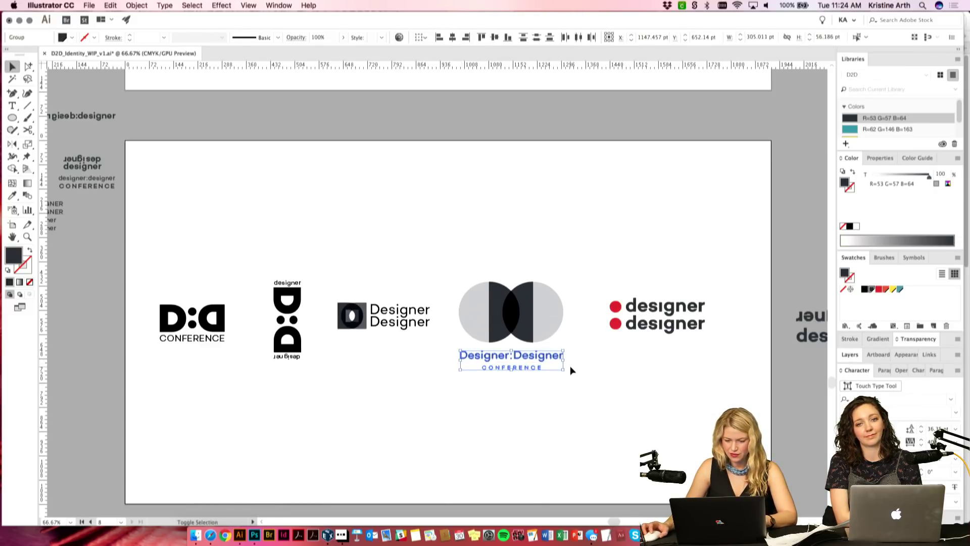
click(607, 383)
scroll(629, 397, down, 1)
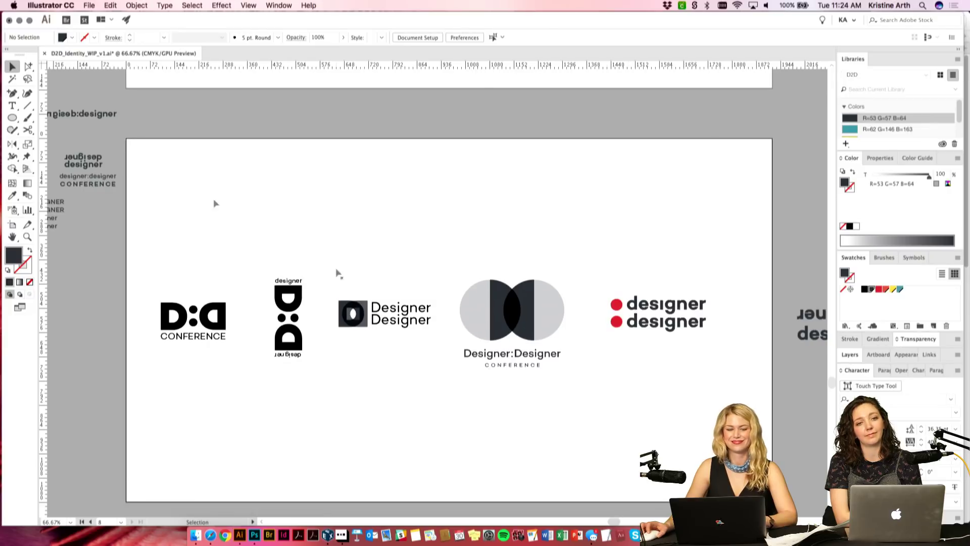
Step: Hand-paint the numbers 1 to 5 with the Paintbrush, one above each logo concept
click(27, 117)
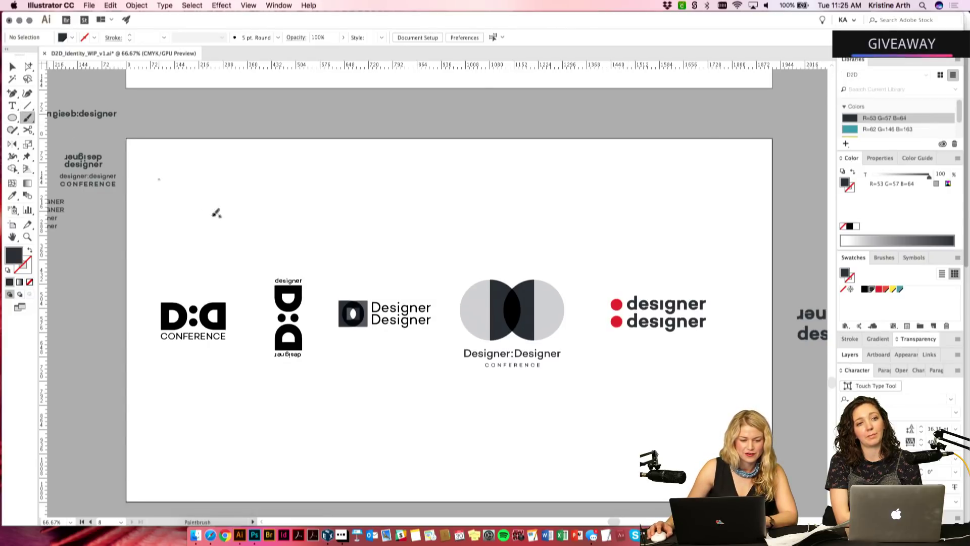
drag(186, 185, 183, 220)
mouse_move(275, 192)
mouse_down()
mouse_move(288, 188)
mouse_move(278, 207)
mouse_move(291, 217)
mouse_up()
mouse_move(367, 184)
mouse_down()
mouse_move(388, 191)
mouse_move(361, 207)
mouse_up()
mouse_move(497, 177)
mouse_down()
mouse_move(521, 190)
mouse_move(520, 176)
mouse_move(517, 228)
mouse_up()
mouse_move(673, 177)
mouse_down()
mouse_move(648, 174)
mouse_move(646, 208)
mouse_up()
key(v)
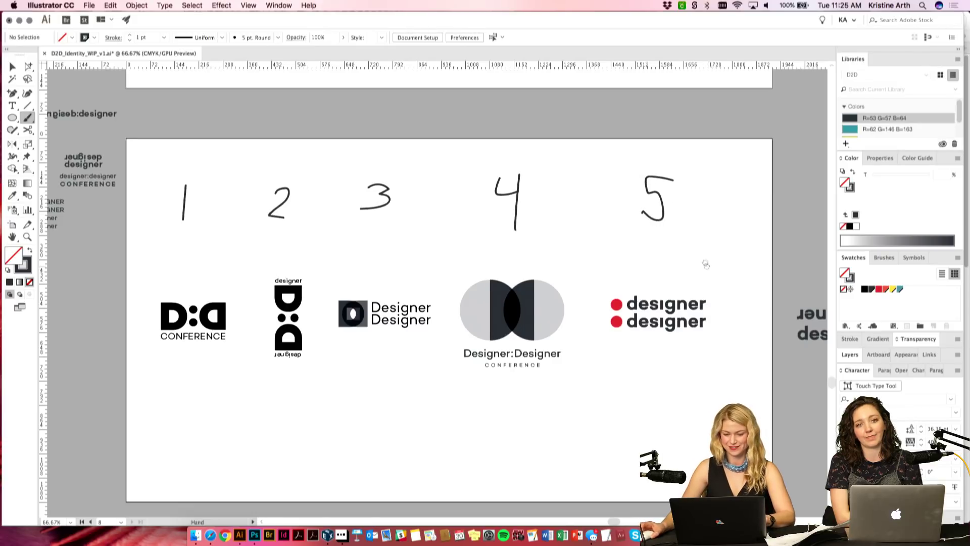
Step: Move the five painted numbers straight down so they sit closer to the logos
scroll(706, 266, down, 1)
drag(733, 243, 736, 233)
key(super+equal)
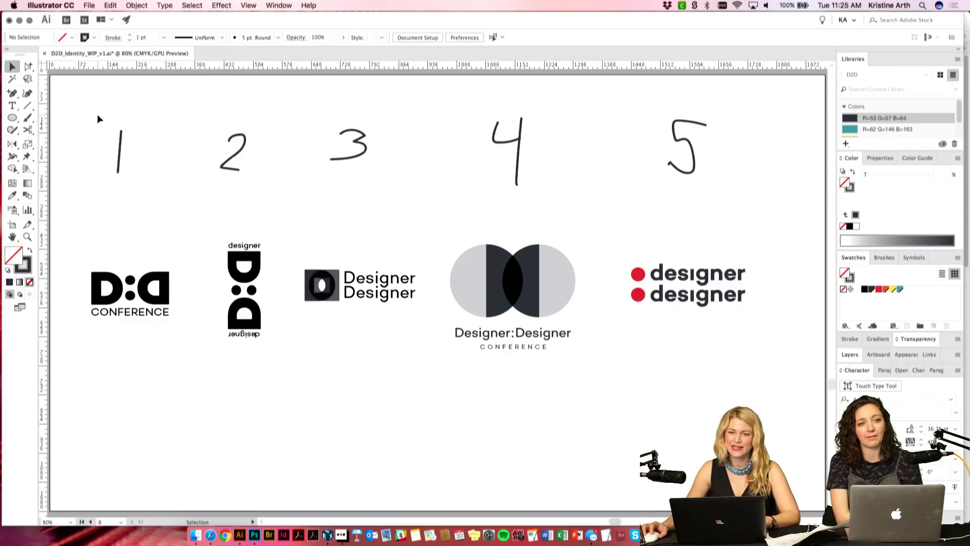
drag(85, 107, 425, 179)
drag(718, 177, 718, 178)
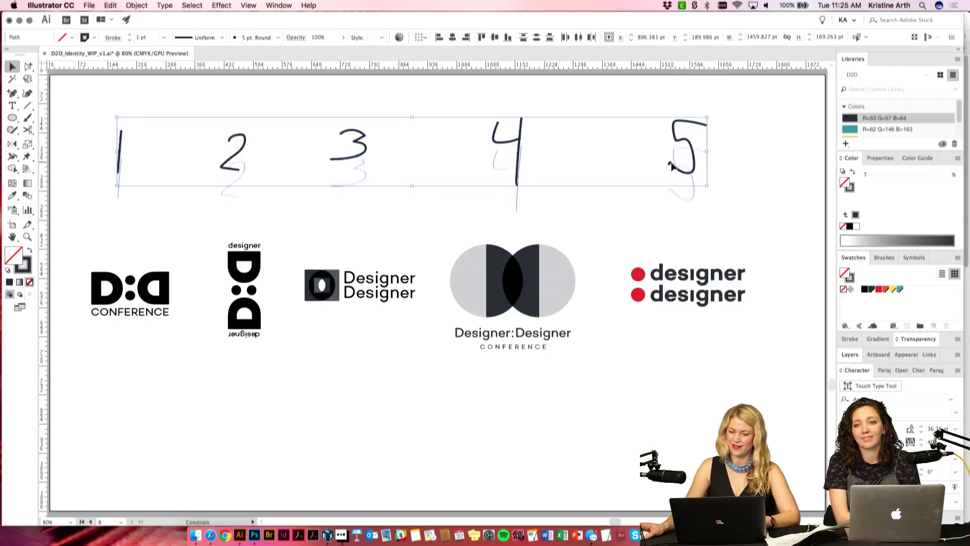
drag(463, 125, 463, 153)
click(495, 120)
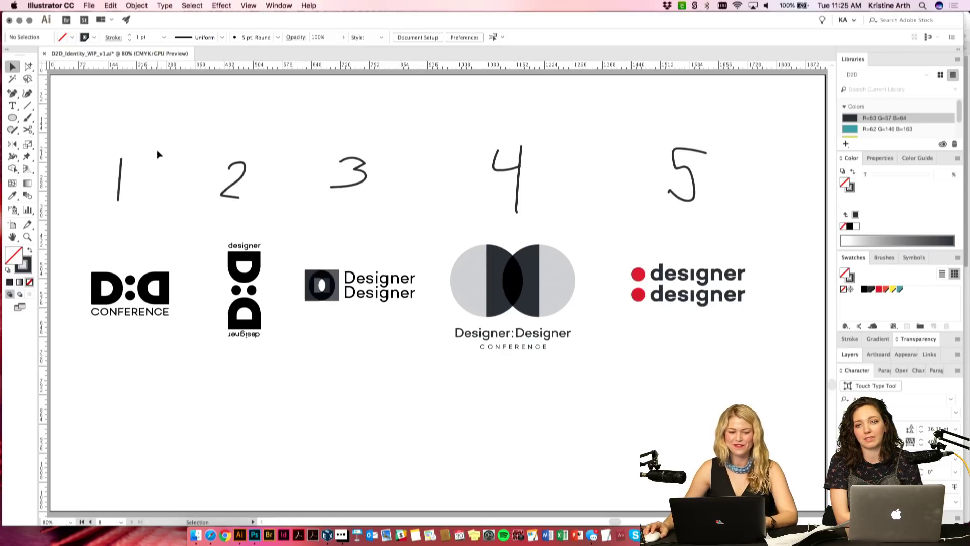
Step: Paint the first tally marks above the numbers: six for 5, two for 3, and one each for 1, 2 and 4
click(28, 117)
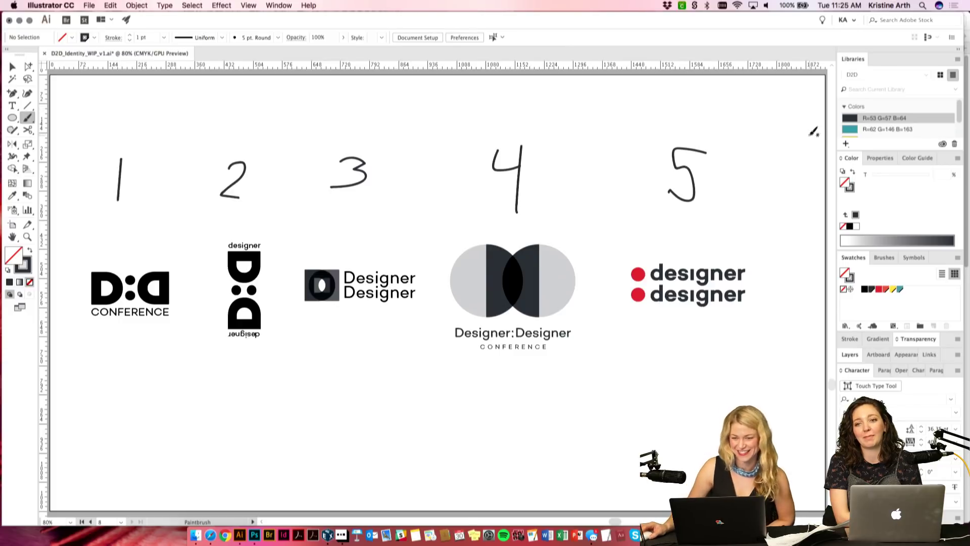
mouse_move(659, 107)
mouse_down()
mouse_move(657, 132)
mouse_move(696, 129)
mouse_move(701, 143)
mouse_up()
mouse_move(344, 98)
mouse_down()
mouse_move(342, 124)
mouse_move(356, 119)
mouse_up()
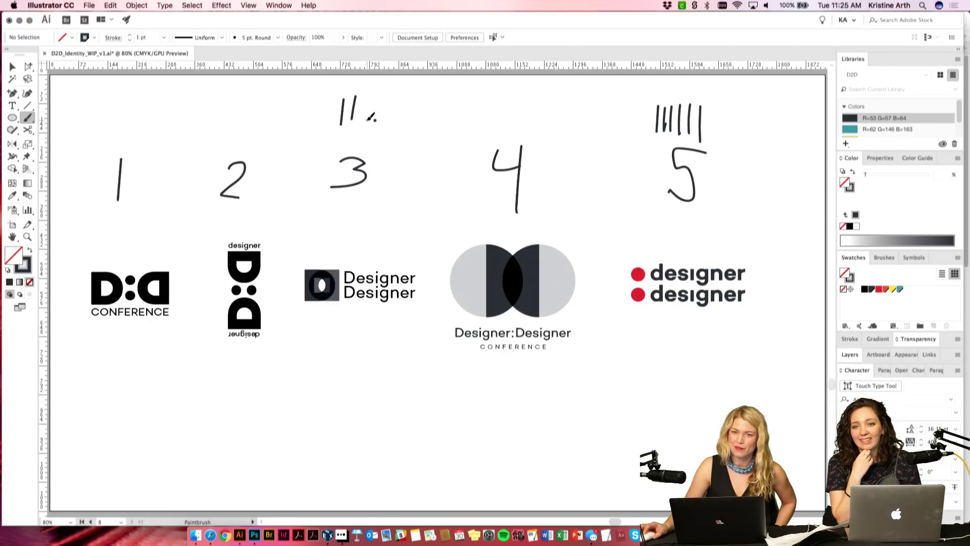
drag(245, 100, 244, 122)
drag(117, 100, 115, 124)
drag(517, 96, 520, 120)
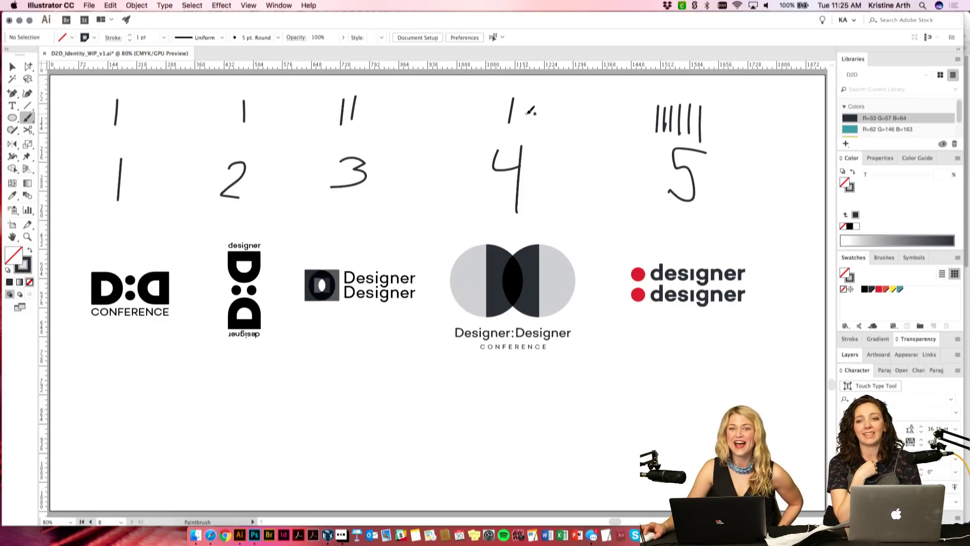
Step: Paint more tally marks above numbers 2, 3, 4 and 5, striking lines across the groups and making the tally above 2 the densest
drag(644, 110, 722, 130)
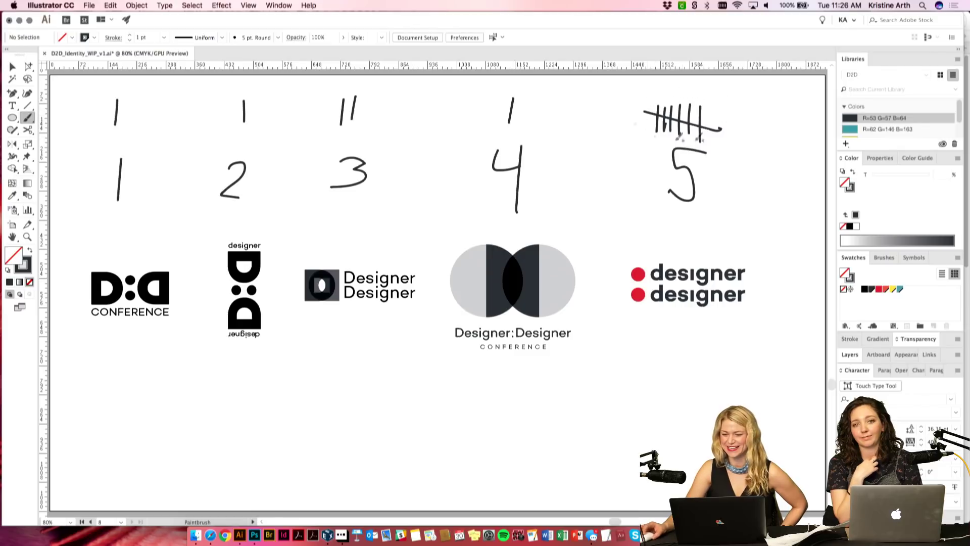
mouse_move(519, 98)
mouse_down()
mouse_move(515, 121)
mouse_move(564, 116)
mouse_up()
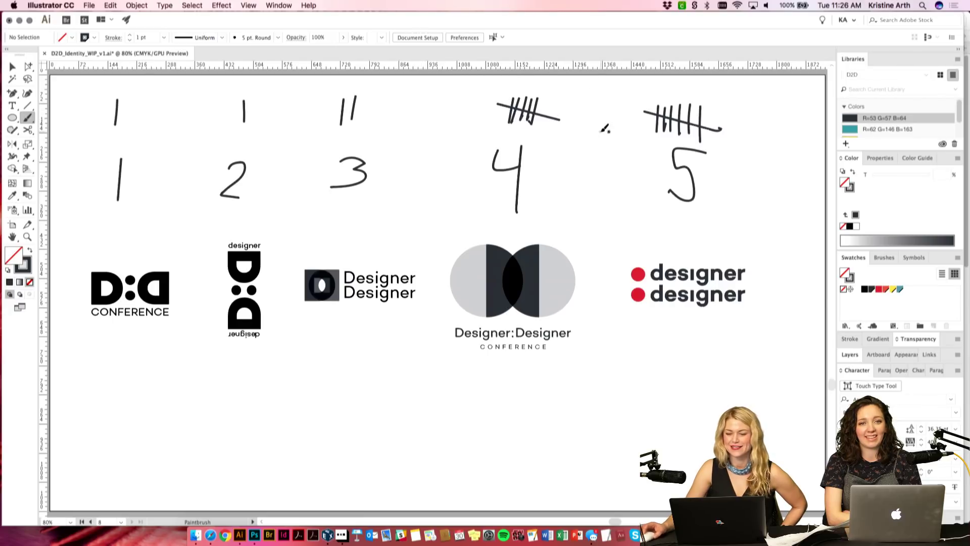
mouse_move(711, 104)
mouse_down()
mouse_move(707, 148)
mouse_move(716, 144)
mouse_up()
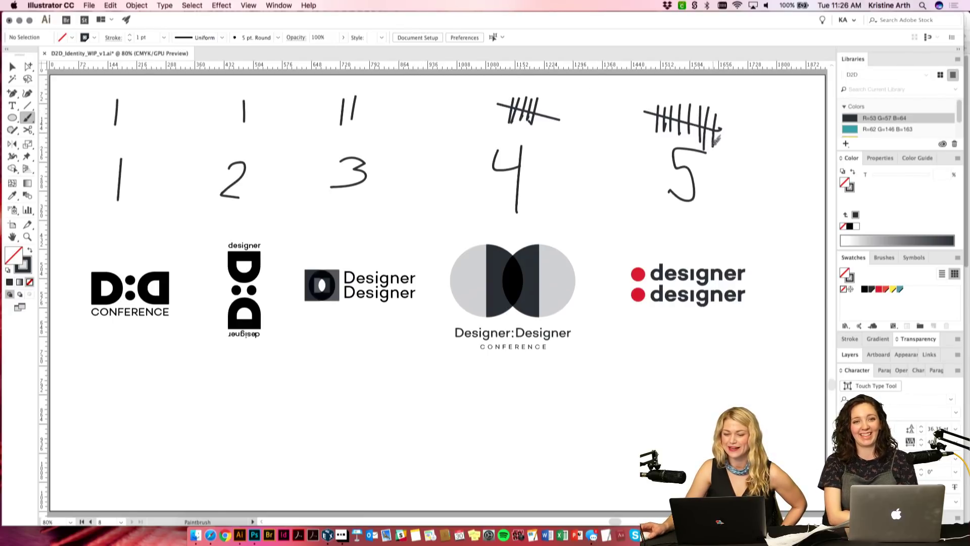
mouse_move(360, 96)
mouse_down()
mouse_move(362, 116)
mouse_move(348, 119)
mouse_move(359, 108)
mouse_move(394, 108)
mouse_up()
mouse_move(253, 92)
mouse_down()
mouse_move(255, 120)
mouse_move(271, 125)
mouse_move(322, 98)
mouse_up()
mouse_move(286, 129)
mouse_down()
mouse_move(284, 85)
mouse_move(303, 83)
mouse_up()
drag(312, 120, 311, 84)
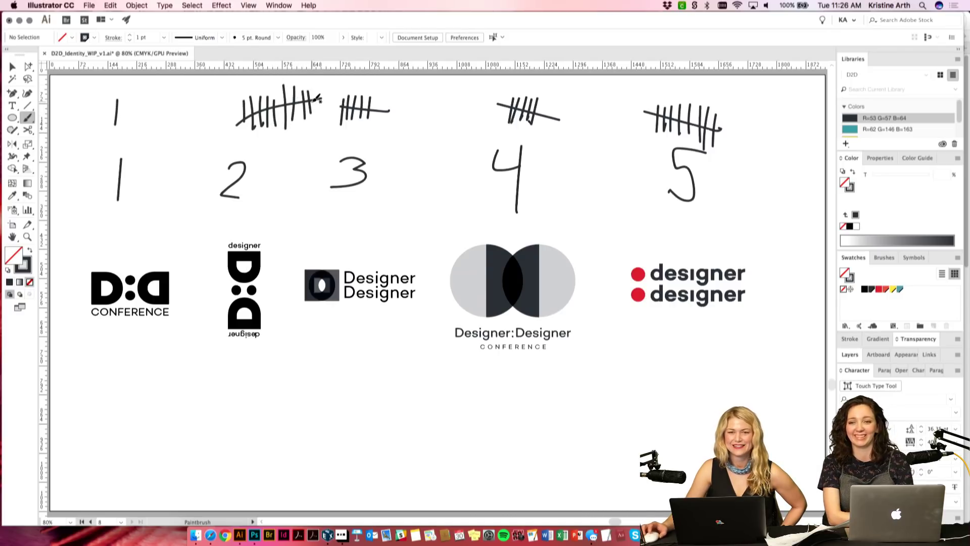
drag(234, 106, 328, 86)
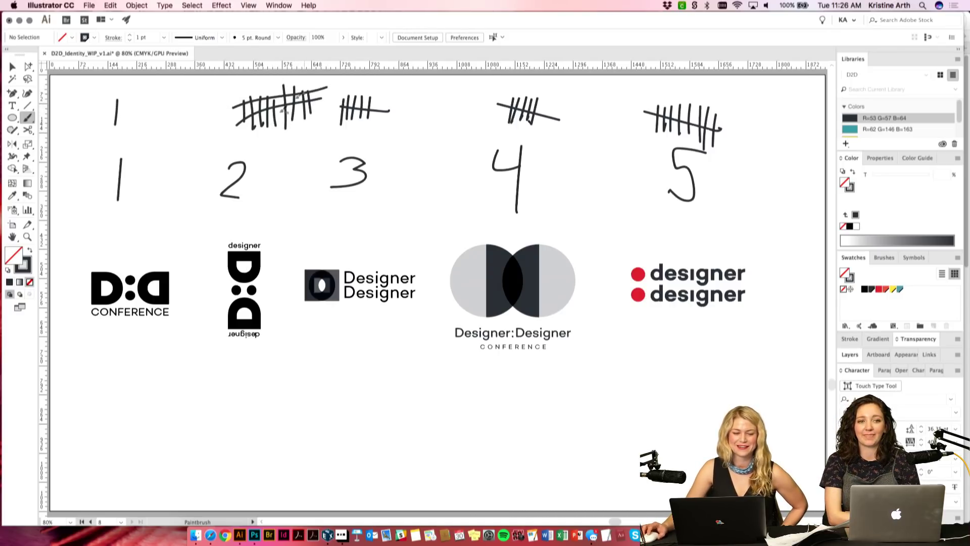
drag(237, 126, 337, 109)
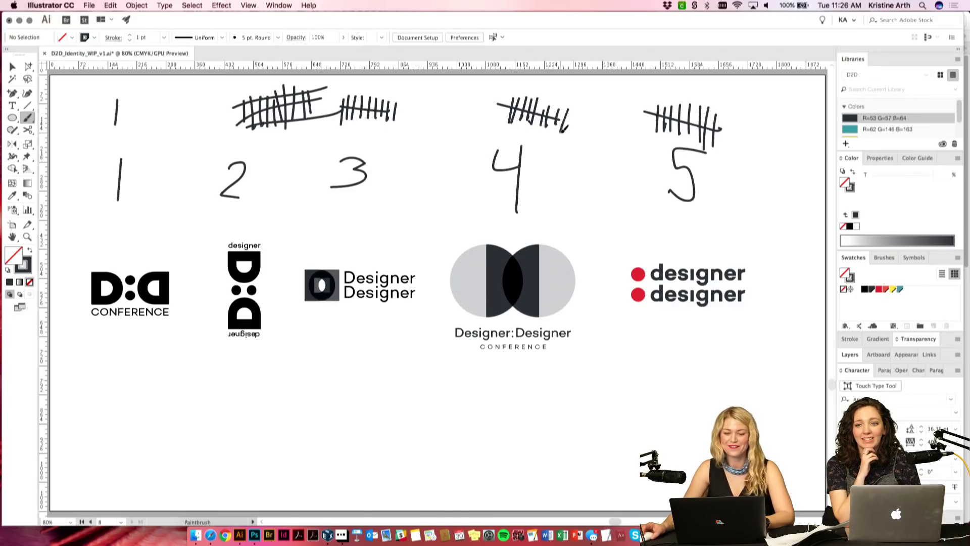
mouse_move(505, 115)
mouse_down()
mouse_move(558, 123)
mouse_move(517, 94)
mouse_move(580, 107)
mouse_up()
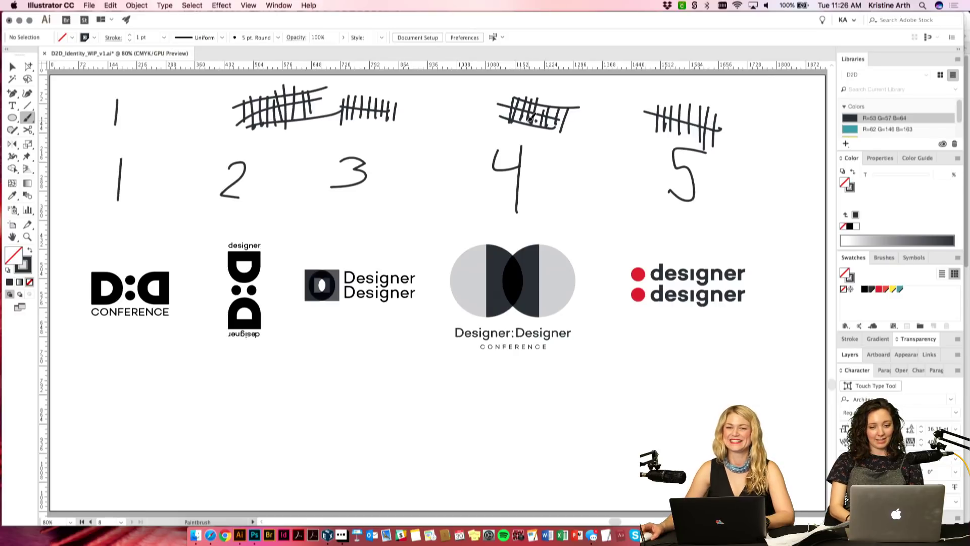
key(v)
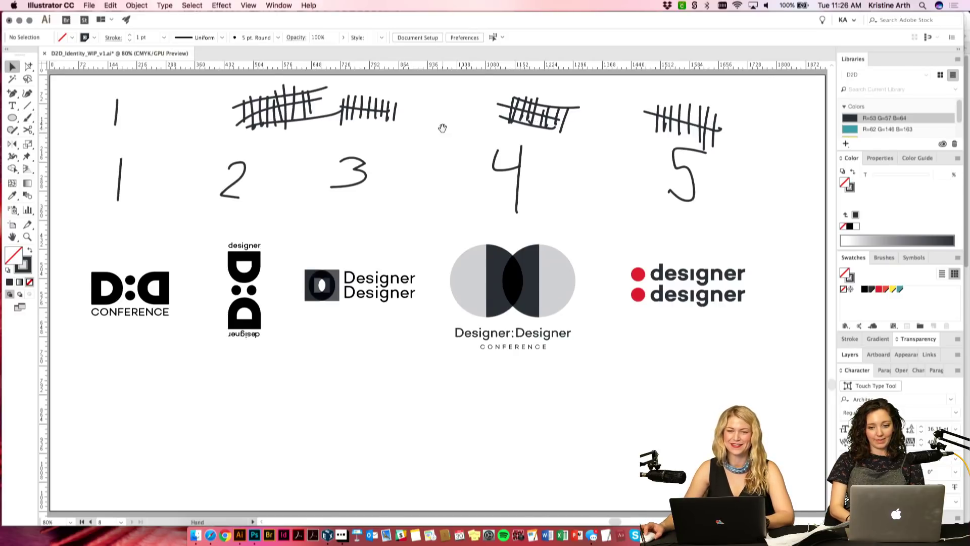
Step: Examine the taglines and marketing copy on the Copy Options artboard in full-screen view
drag(442, 128, 441, 132)
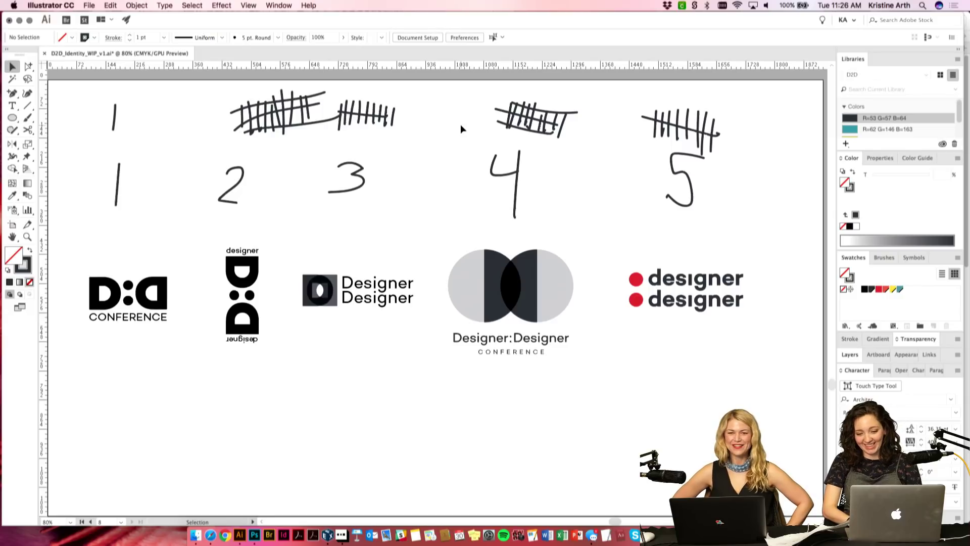
key(super+minus)
key(super+minus)
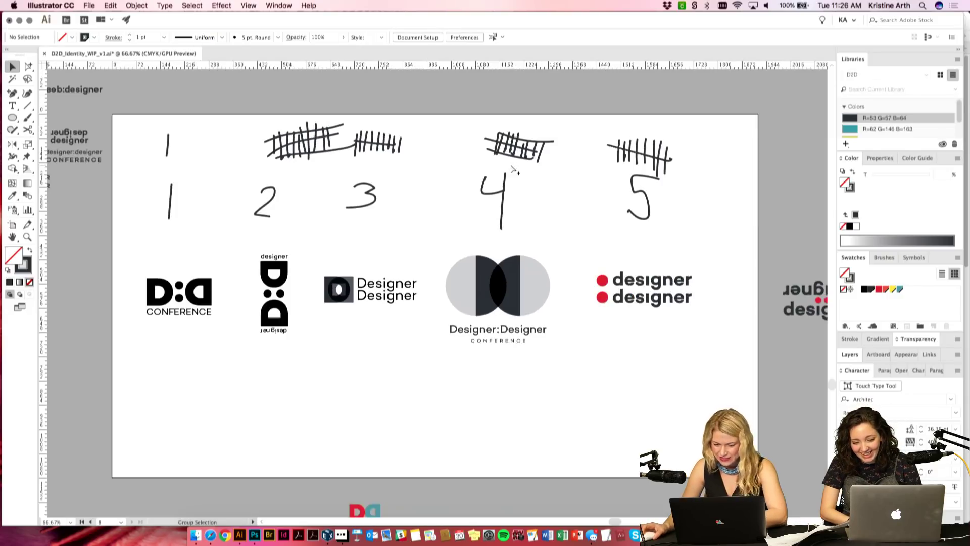
drag(366, 103, 406, 320)
drag(273, 212, 553, 218)
drag(313, 91, 575, 339)
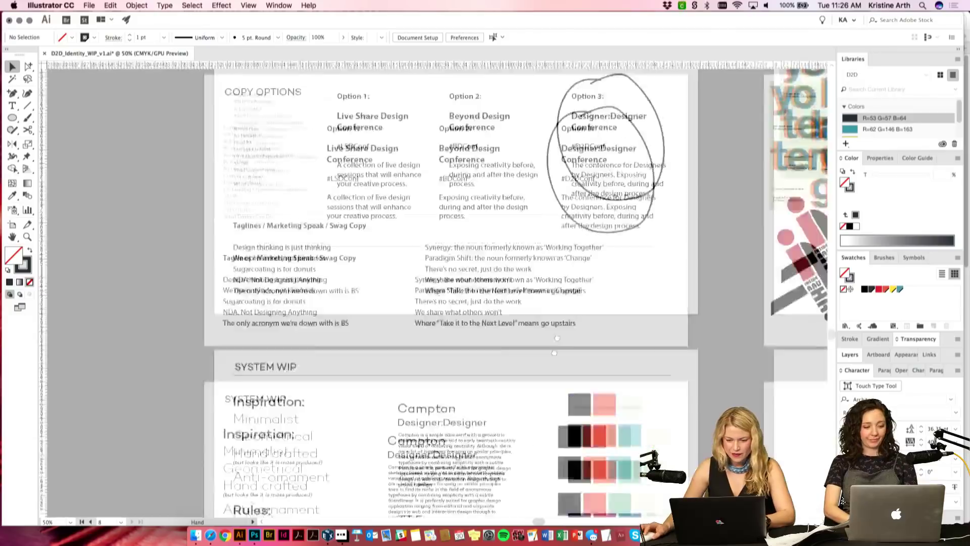
drag(618, 146, 572, 273)
key(super+plus)
drag(515, 173, 533, 221)
drag(478, 381, 479, 323)
key(f)
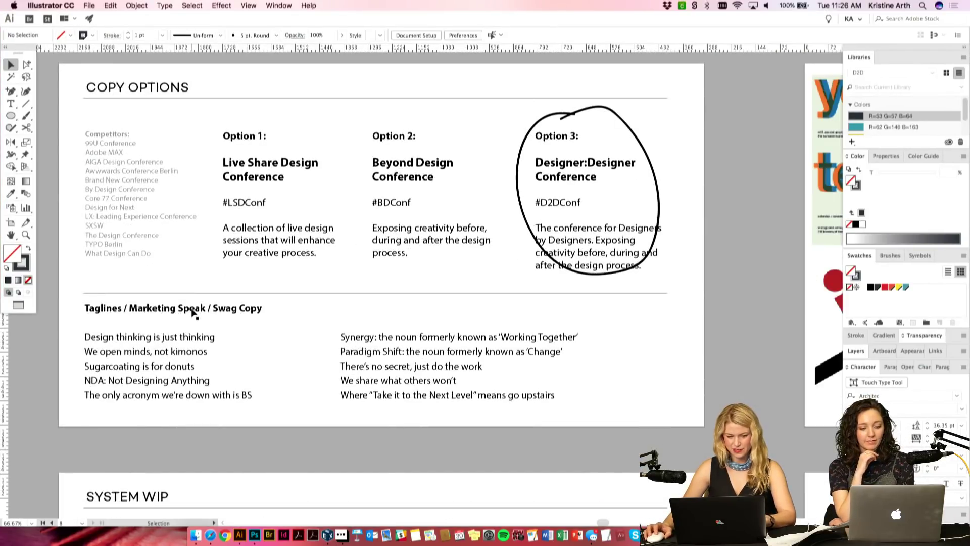
click(167, 335)
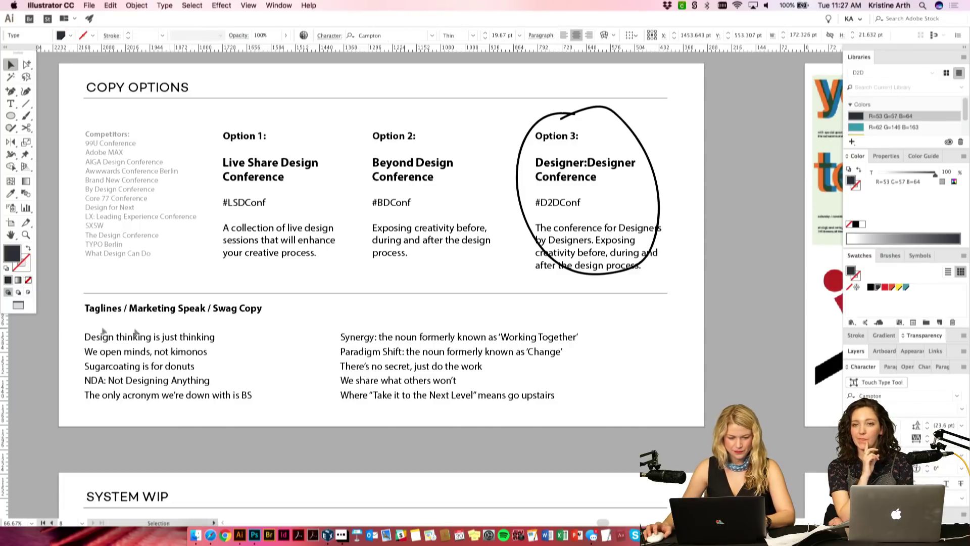
Step: Review the project brief, its values and the list of deliverables above the copy options
scroll(528, 352, up, 10)
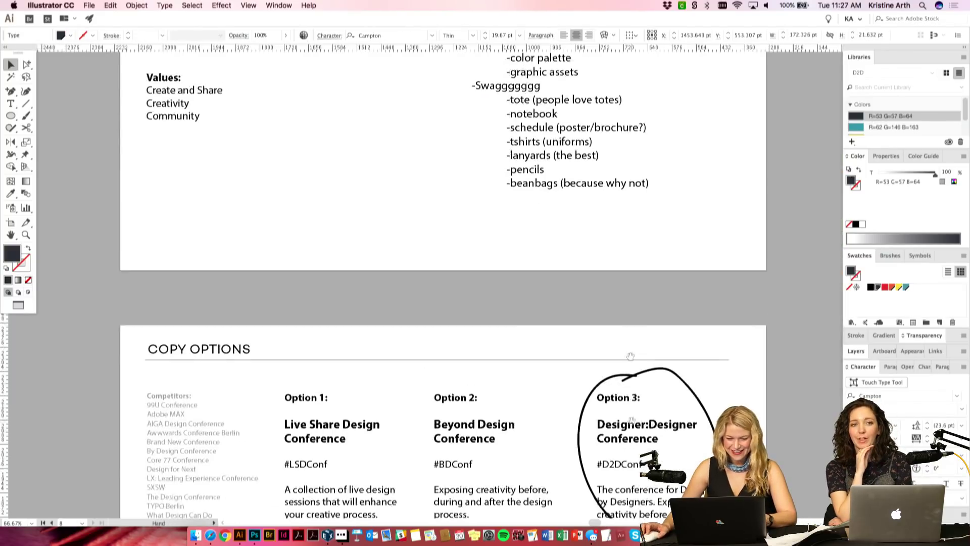
drag(595, 254, 582, 232)
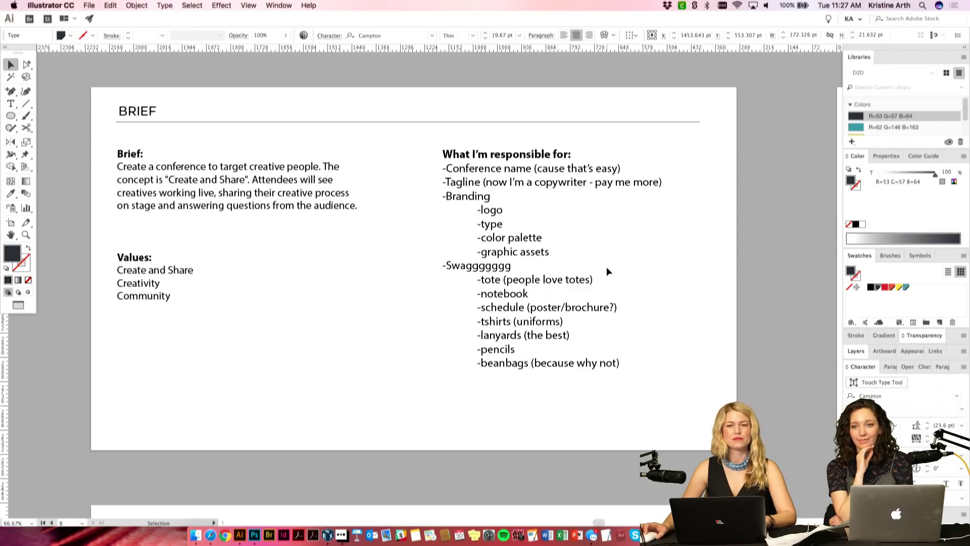
scroll(645, 281, down, 2)
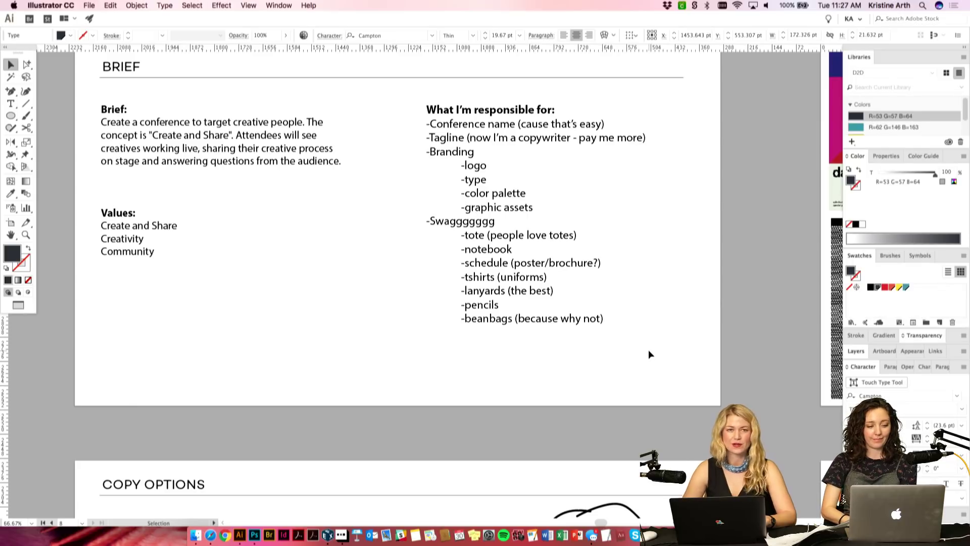
key(super+minus)
key(super+minus)
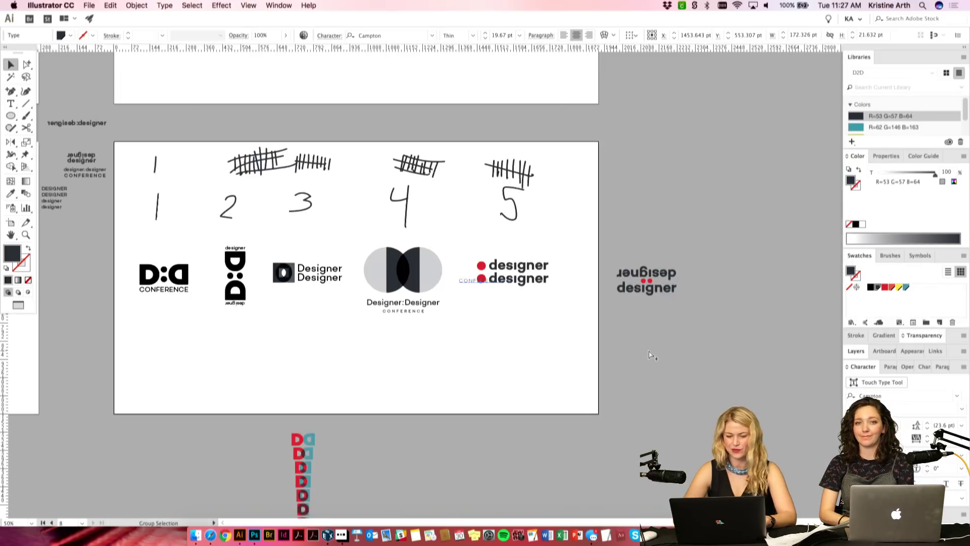
Step: Examine the five numbered logo options on the logo artboard at close range
drag(500, 274, 579, 205)
key(super+equal)
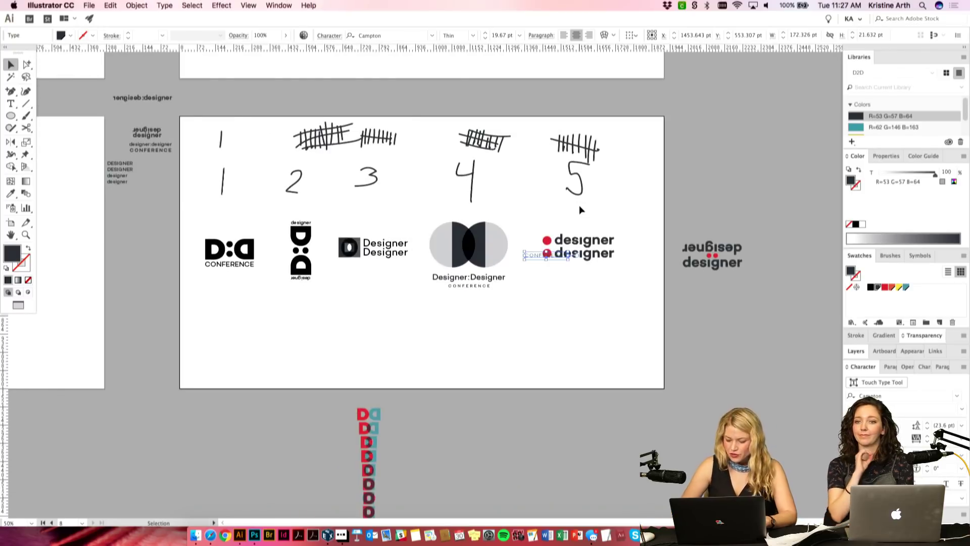
key(super+equal)
scroll(579, 206, left, 5)
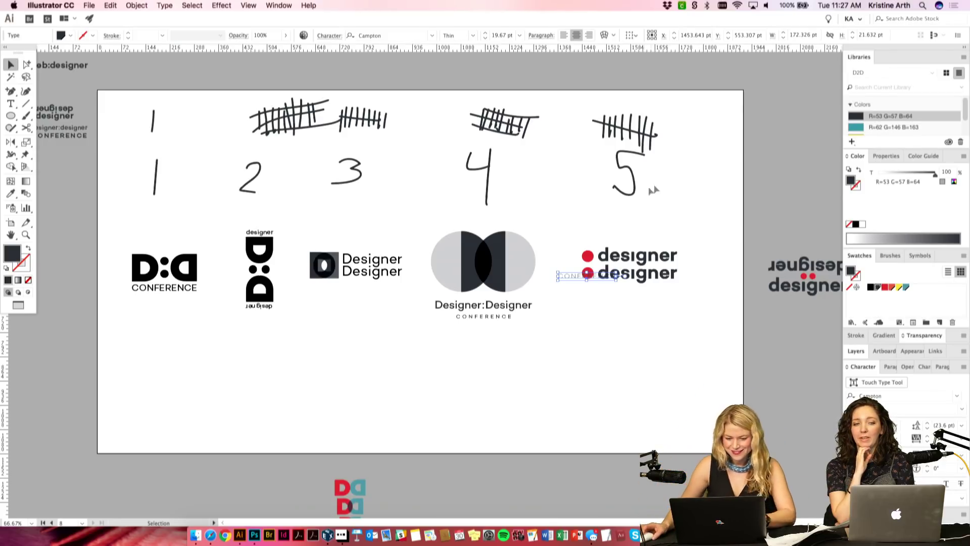
click(625, 346)
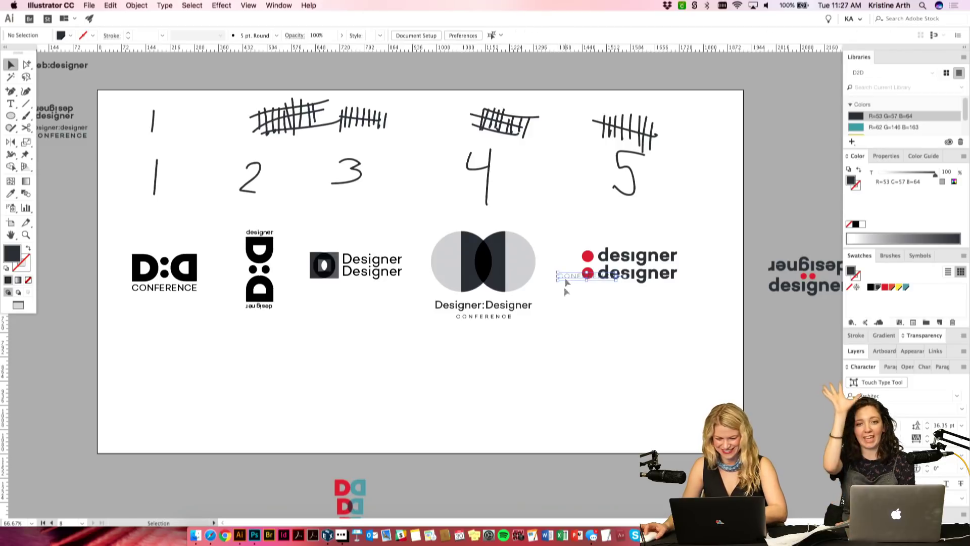
key(super+equal)
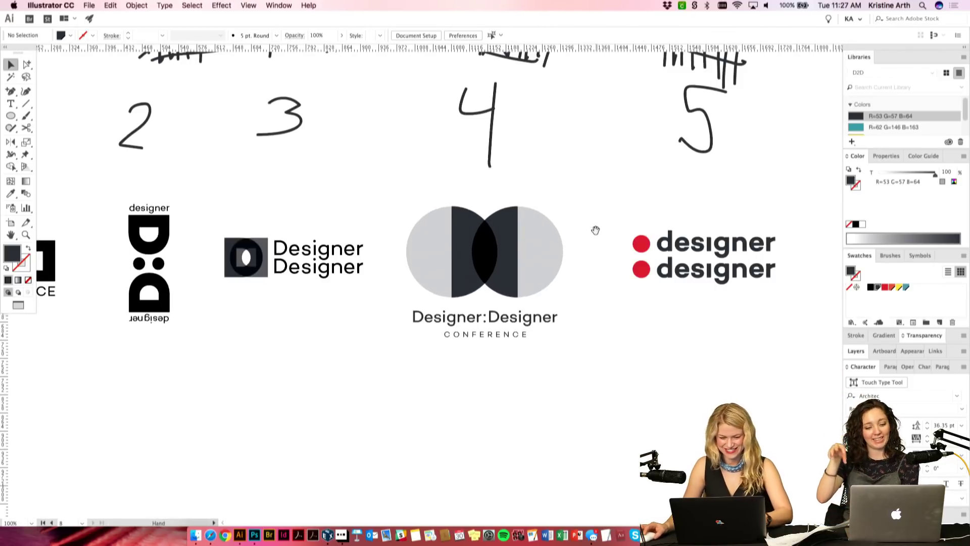
drag(596, 230, 623, 266)
key(super+0)
drag(711, 368, 676, 368)
Step: Switch to Chrome and view the results of the "Which design?" straw poll
key(super+Tab)
click(299, 43)
key(Return)
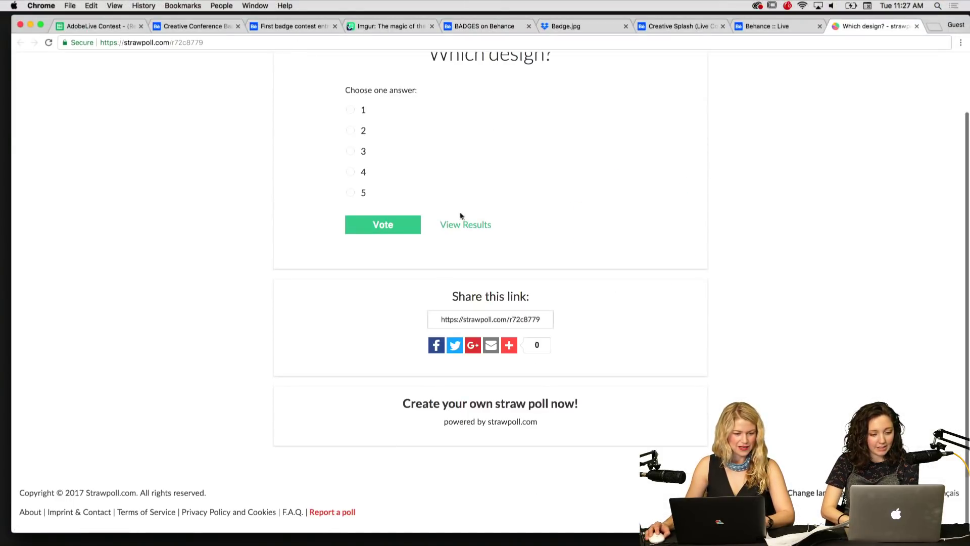
scroll(466, 224, down, 1)
click(466, 223)
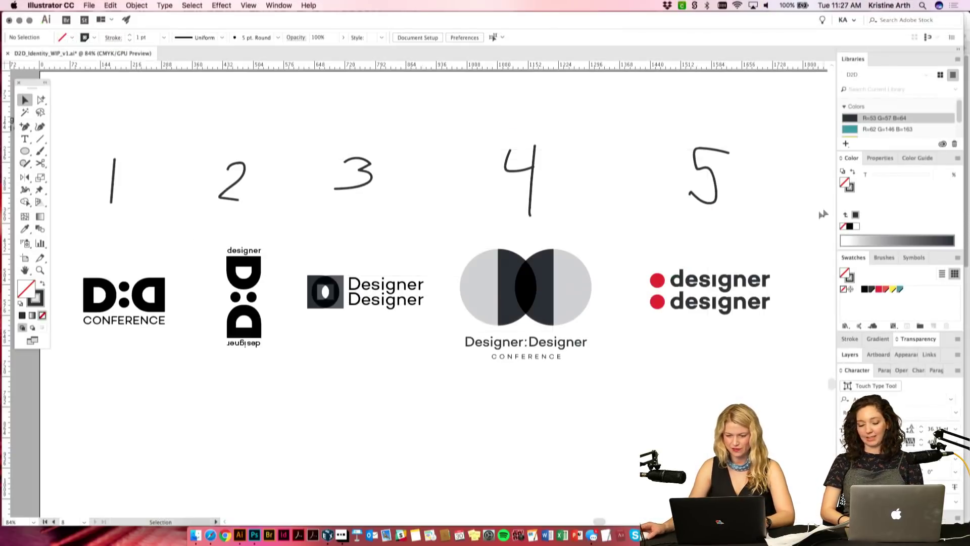
Step: In Illustrator, delete the handwritten 4 and its overlapping-circles Designer:Designer logo from the artboard
scroll(577, 414, down, 2)
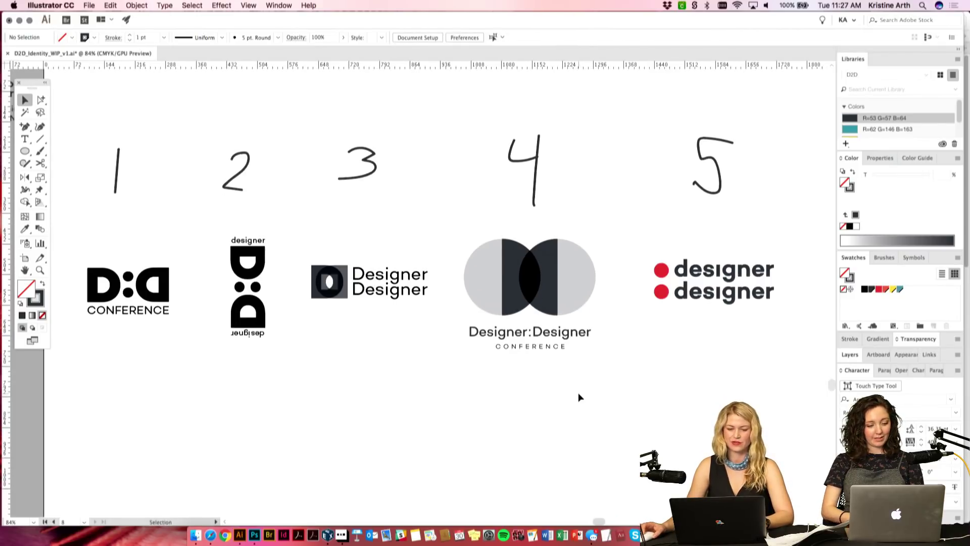
drag(578, 394, 578, 398)
key(super+minus)
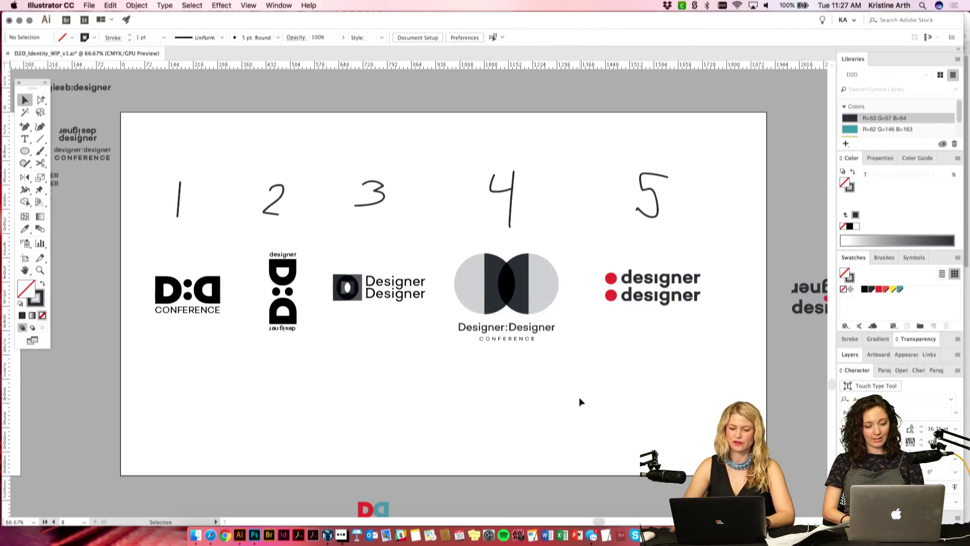
click(497, 166)
key(Delete)
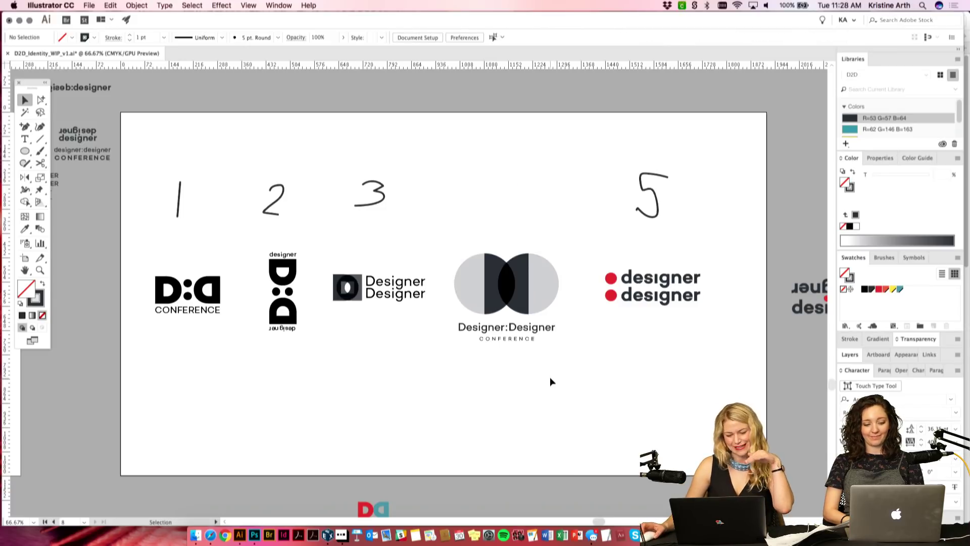
drag(550, 297, 550, 354)
key(super+z)
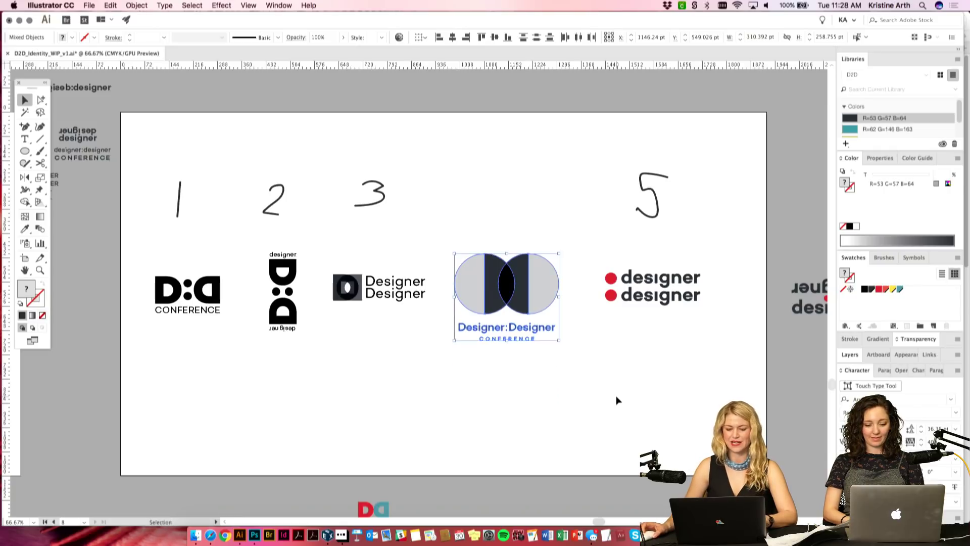
click(611, 392)
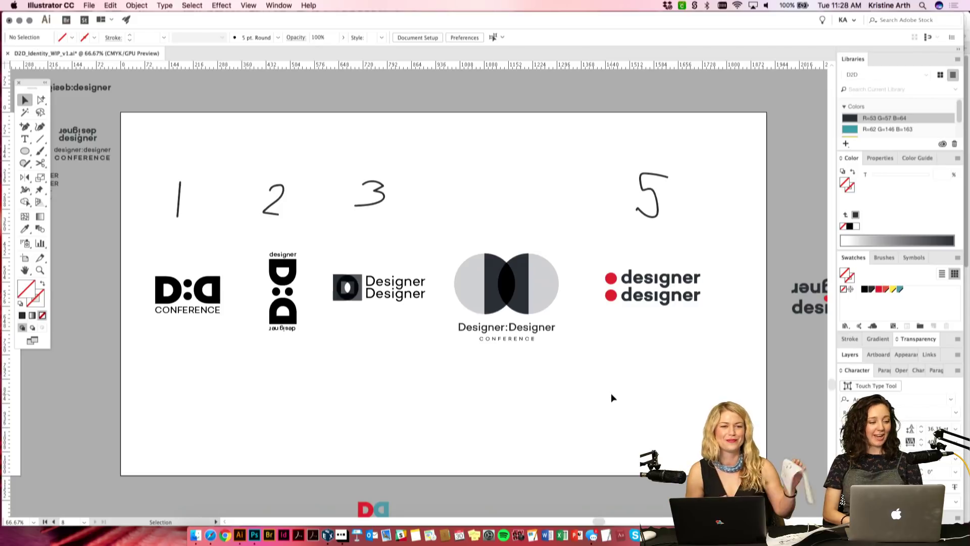
click(479, 276)
key(Delete)
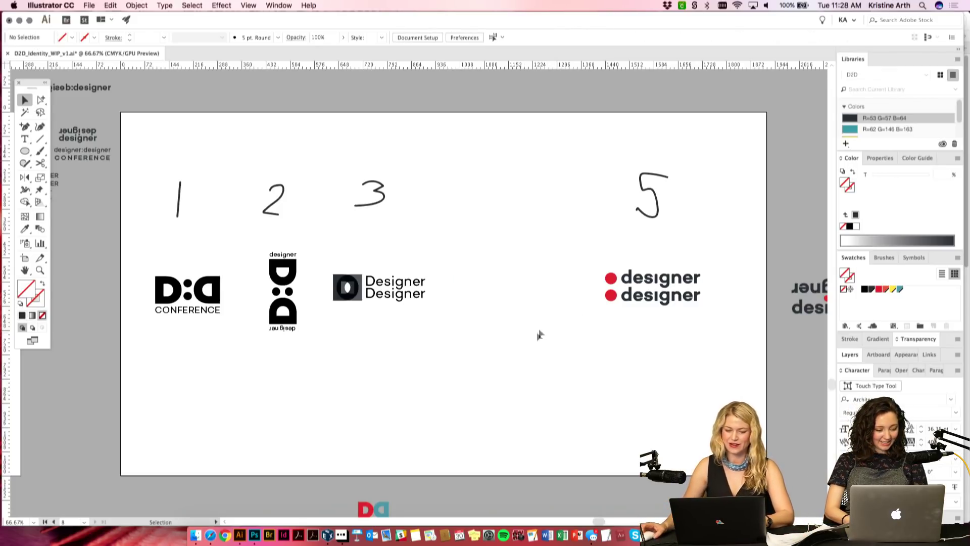
Step: Move the handwritten 5 and its red-dot designer logo over beside option 3 to close the gap
mouse_move(703, 344)
mouse_down()
mouse_move(627, 189)
mouse_move(527, 194)
mouse_up()
click(641, 298)
drag(611, 350, 617, 342)
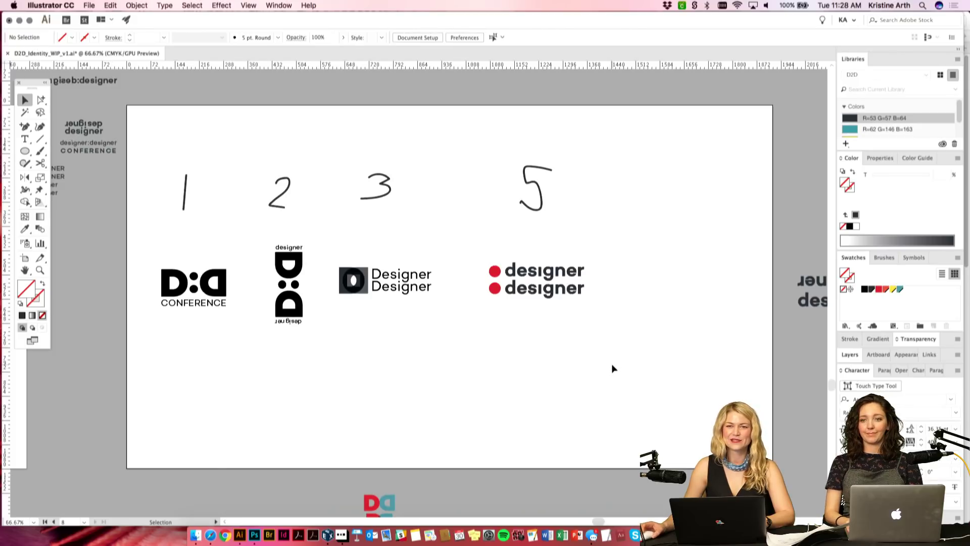
mouse_move(622, 338)
mouse_down()
mouse_move(488, 171)
mouse_move(501, 184)
mouse_up()
click(586, 227)
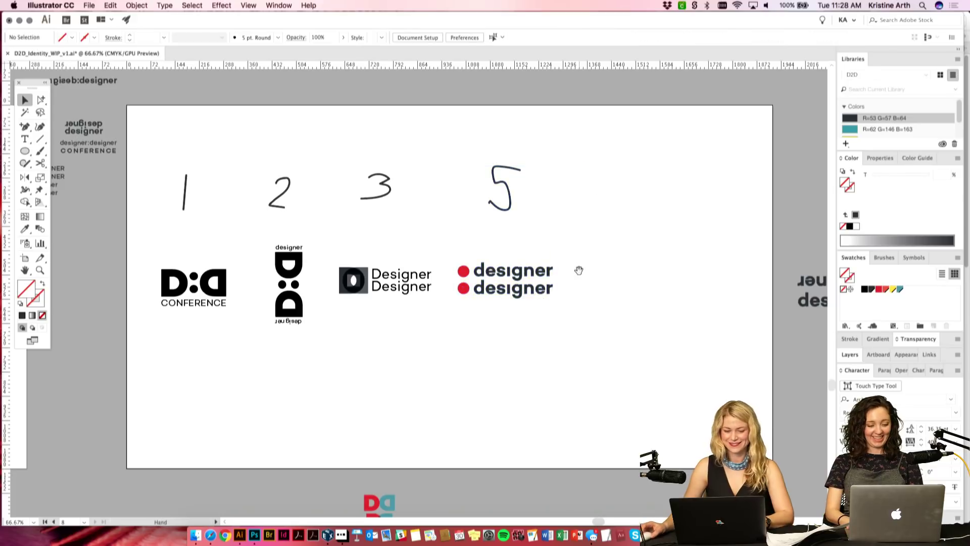
key(super+equal)
drag(528, 357, 605, 358)
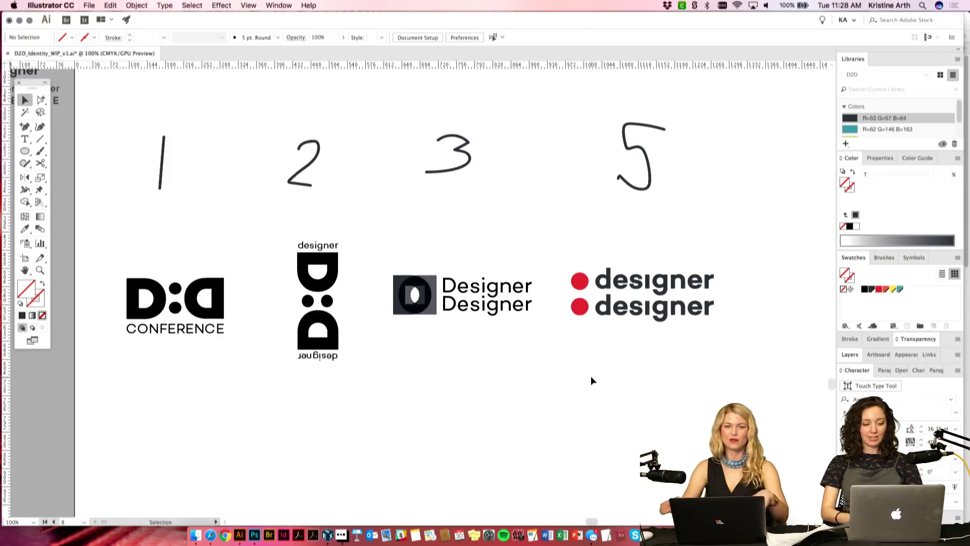
key(super+alt)
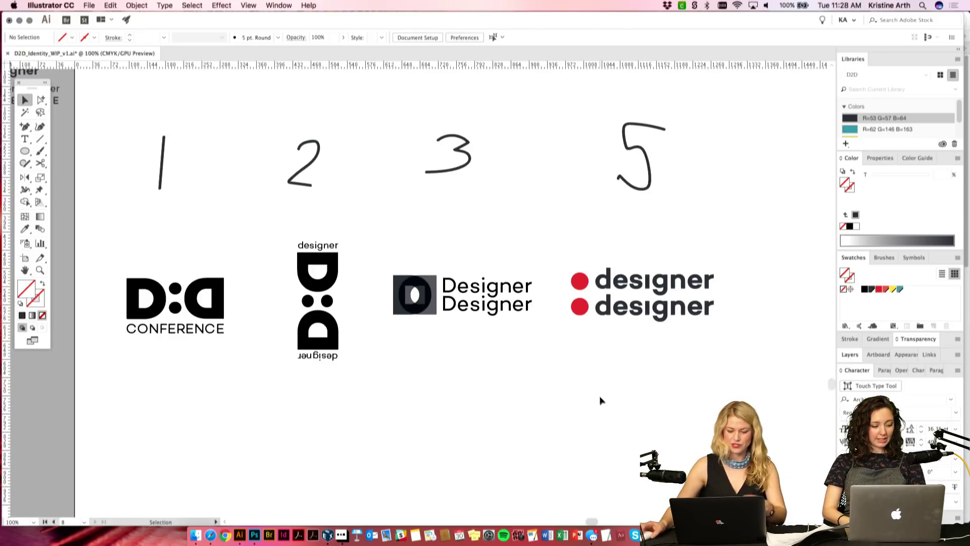
Step: Bring the column of overlapping red and teal Ds from below the artboard into the empty space beside option 5
key(super+minus)
key(super+minus)
scroll(526, 427, down, 5)
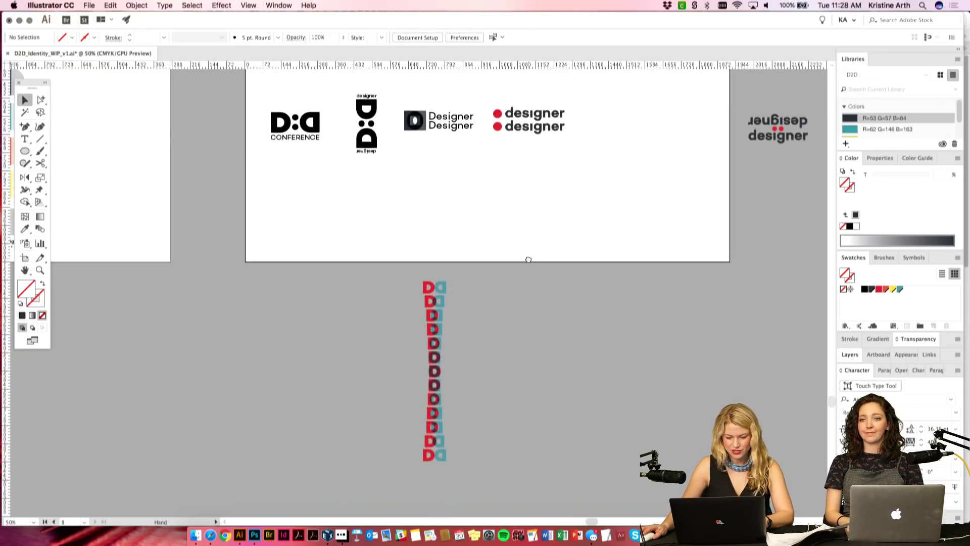
drag(477, 477, 411, 281)
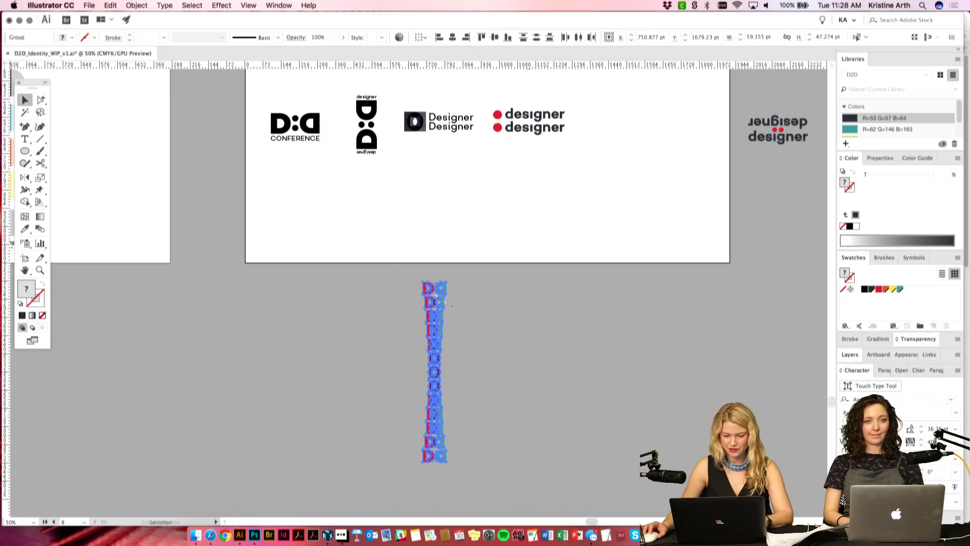
click(539, 277)
drag(539, 277, 485, 409)
drag(399, 415, 602, 162)
key(super+equal)
Step: Try the red and teal D pattern as a greatly enlarged horizontal strip, then delete it
drag(499, 199, 556, 381)
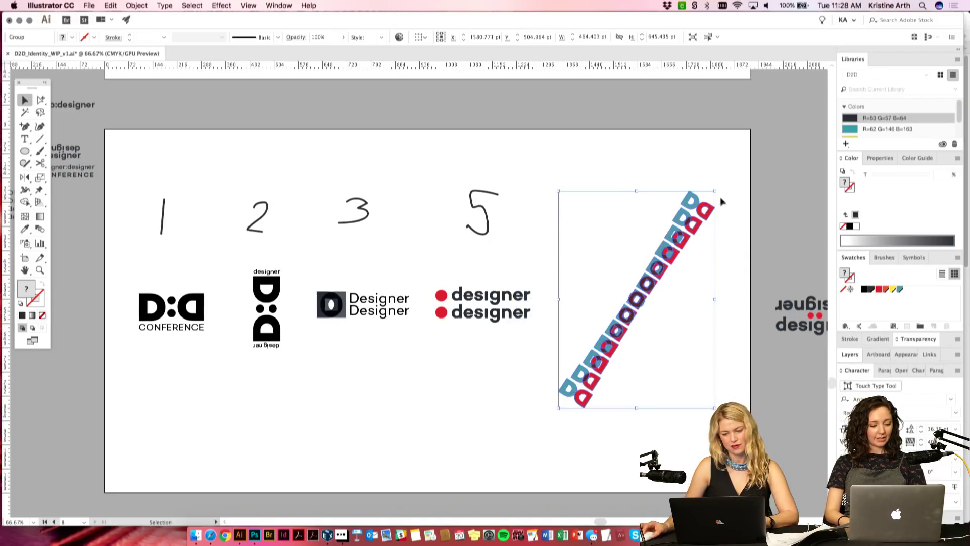
drag(718, 189, 721, 254)
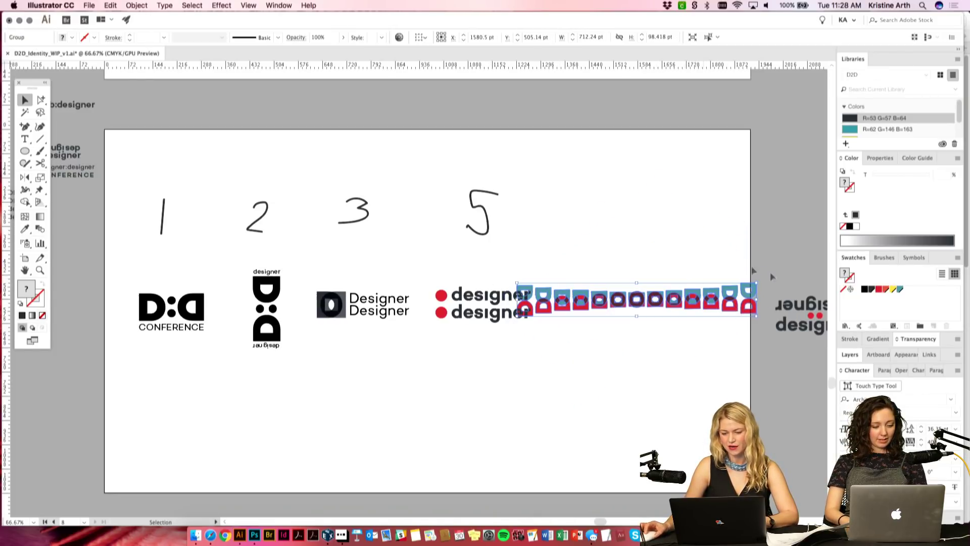
mouse_move(753, 304)
mouse_down()
mouse_move(498, 326)
mouse_move(334, 273)
mouse_move(331, 289)
mouse_move(344, 292)
mouse_up()
key(Delete)
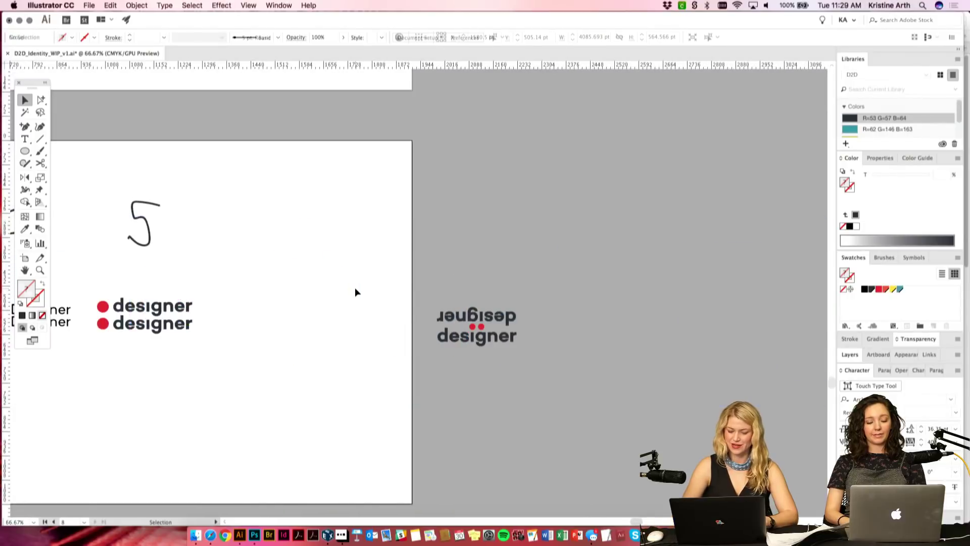
Step: Recolor the two red dots of logo option 5 in the dark charcoal of its lettering
drag(301, 254, 548, 257)
drag(486, 268, 622, 273)
scroll(615, 282, right, 3)
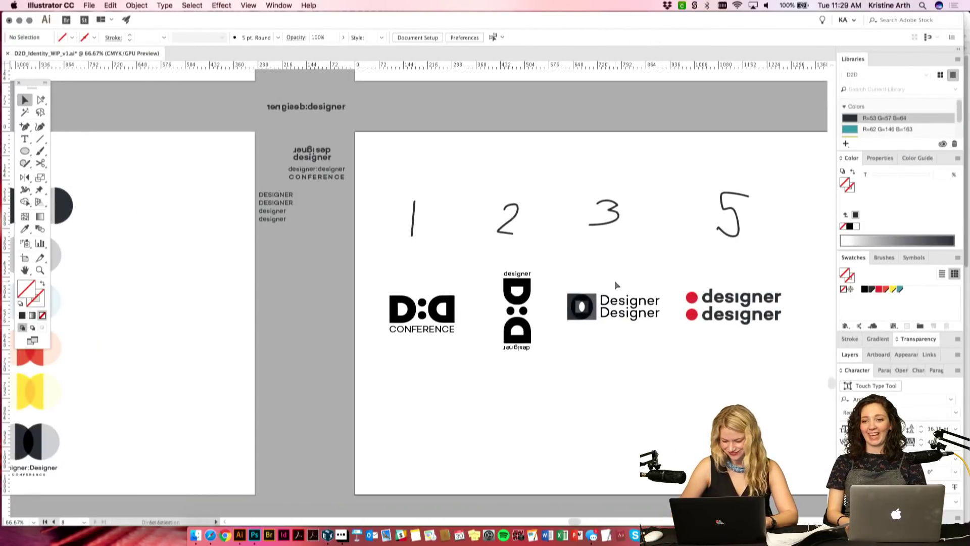
key(super+1)
scroll(614, 281, right, 6)
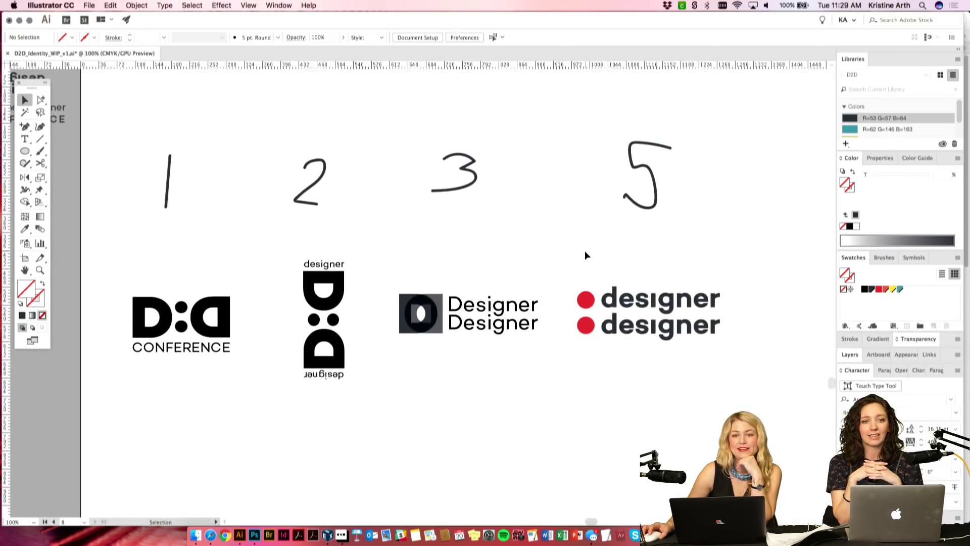
click(587, 313)
click(873, 290)
click(766, 251)
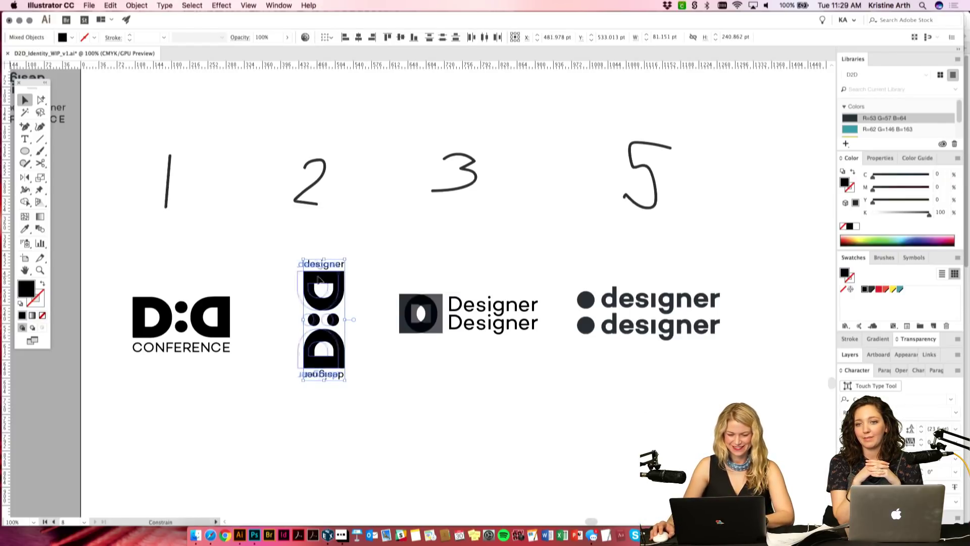
Step: Shift the vertical logo of option 2 slightly toward option 1
drag(323, 286, 311, 287)
click(496, 443)
key(space)
drag(558, 385, 558, 390)
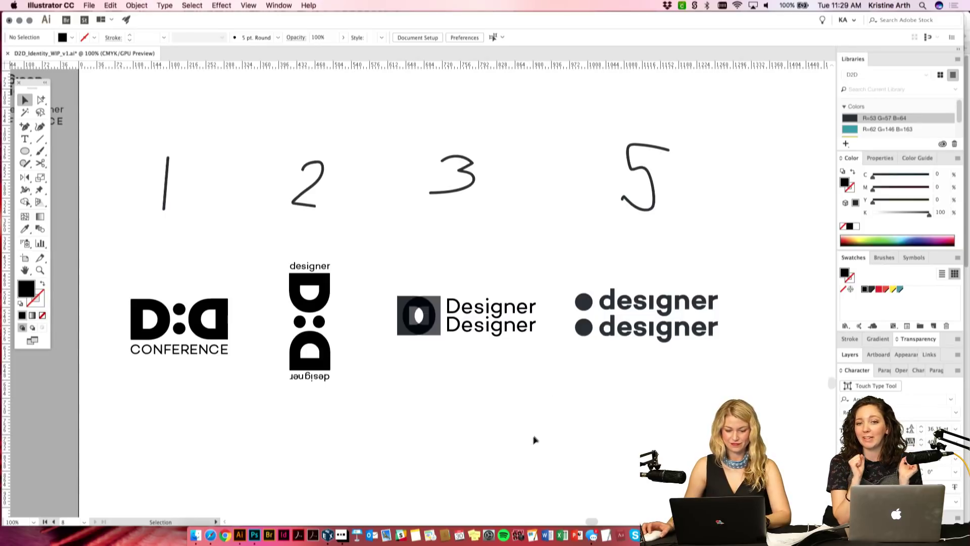
scroll(529, 424, down, 1)
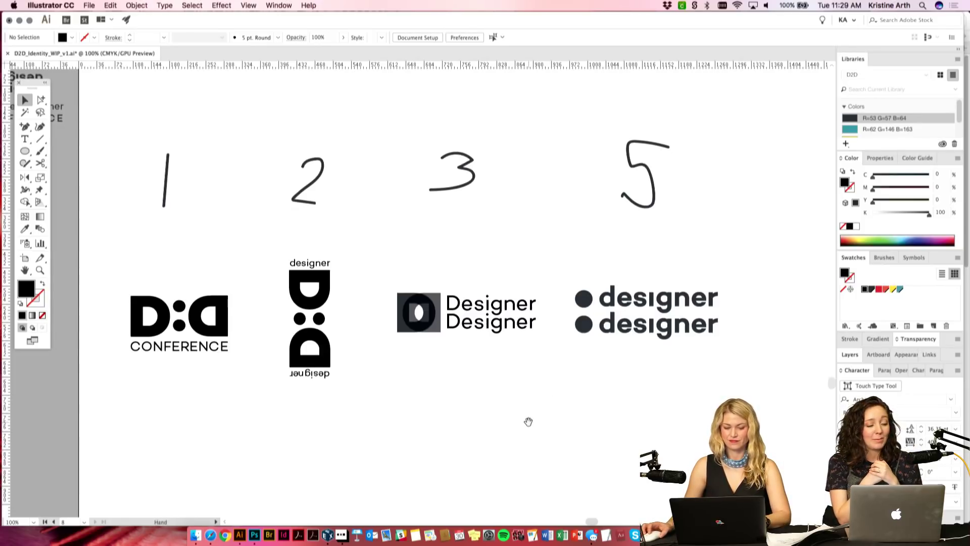
Step: Set the Designer Designer text of logo option 3 to the Thin weight of Campton
click(512, 331)
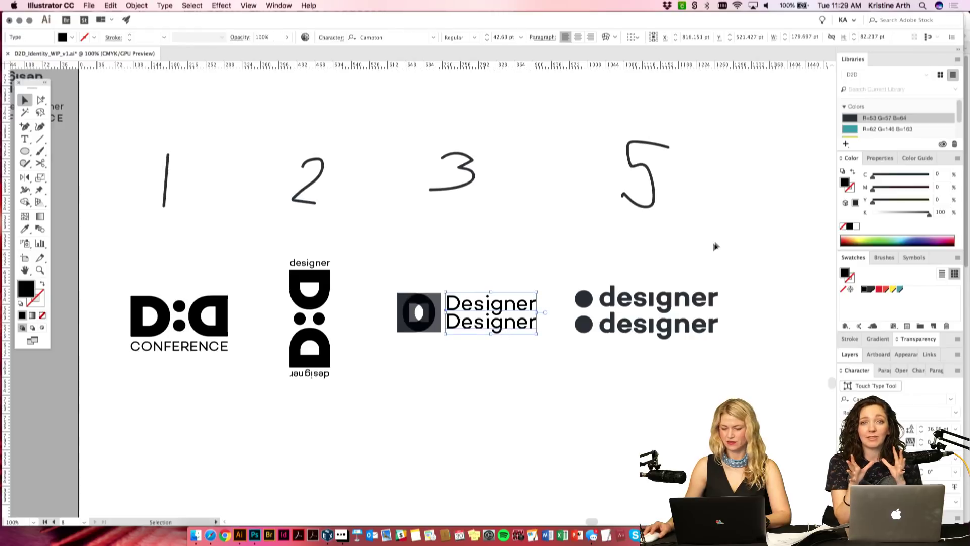
click(476, 38)
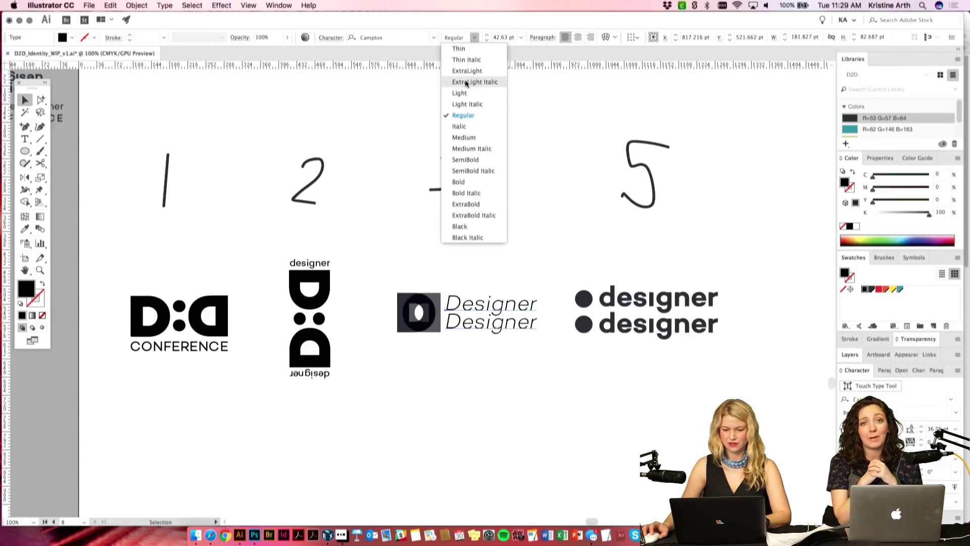
click(468, 71)
click(553, 156)
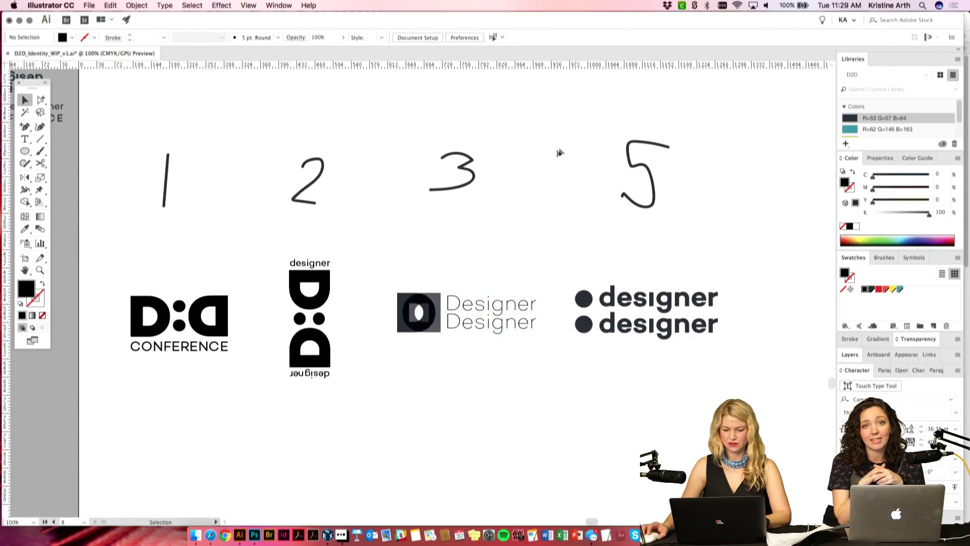
Step: Keep option 3's Designer Designer text in Campton Thin, shift it slightly away from the mark and fill it with charcoal (R=53 G=57 B=64)
click(492, 327)
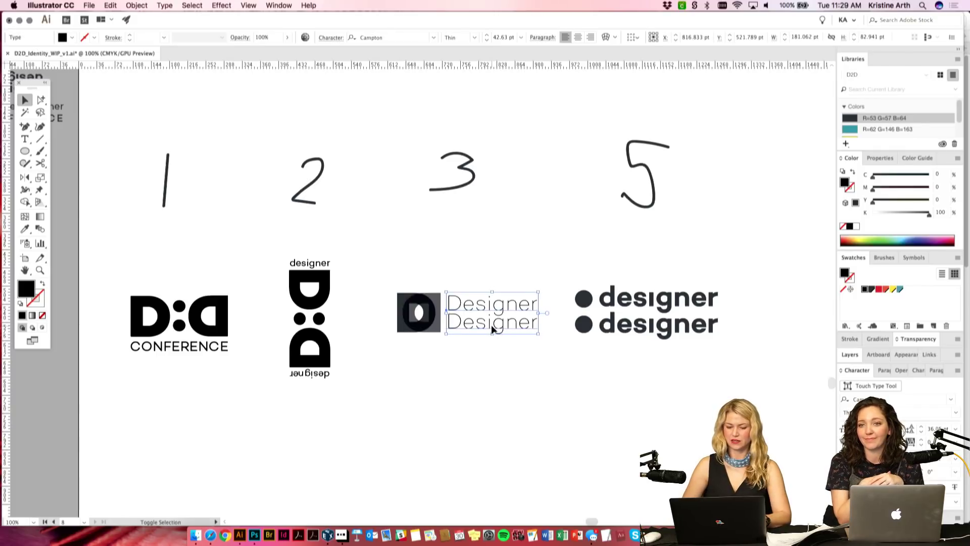
click(529, 233)
click(521, 331)
click(475, 38)
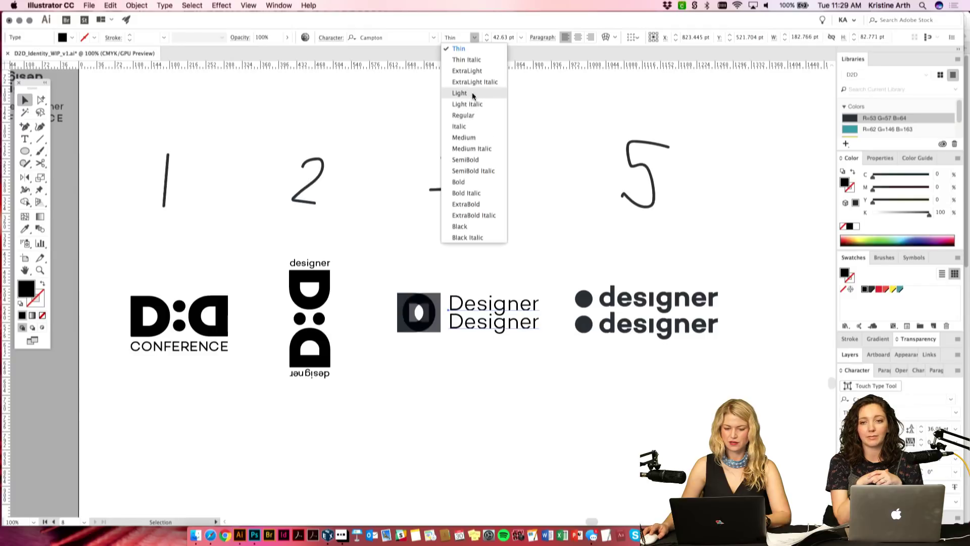
click(459, 48)
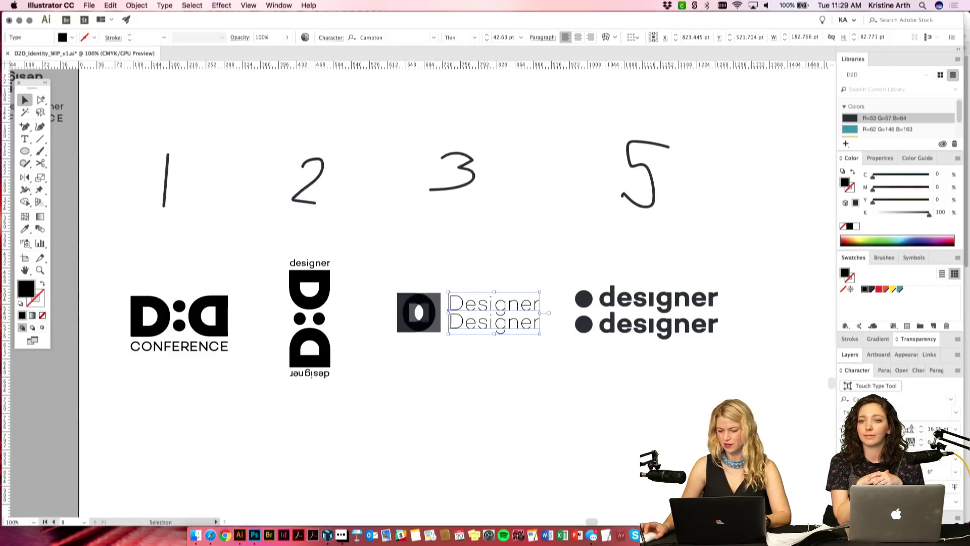
click(872, 290)
click(546, 429)
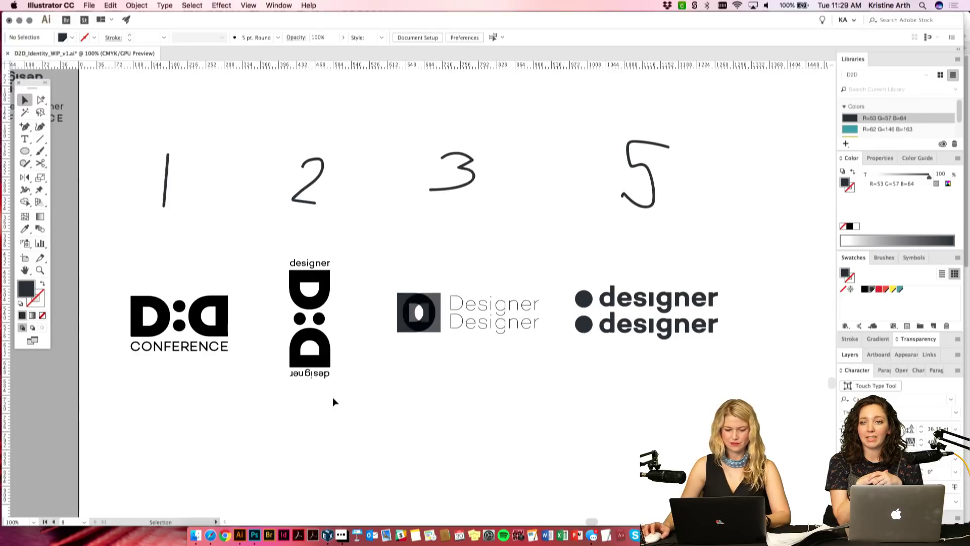
Step: Recolor the complete logos of options 1 and 2 with the charcoal R=53 G=57 B=64 swatch
drag(342, 380, 132, 254)
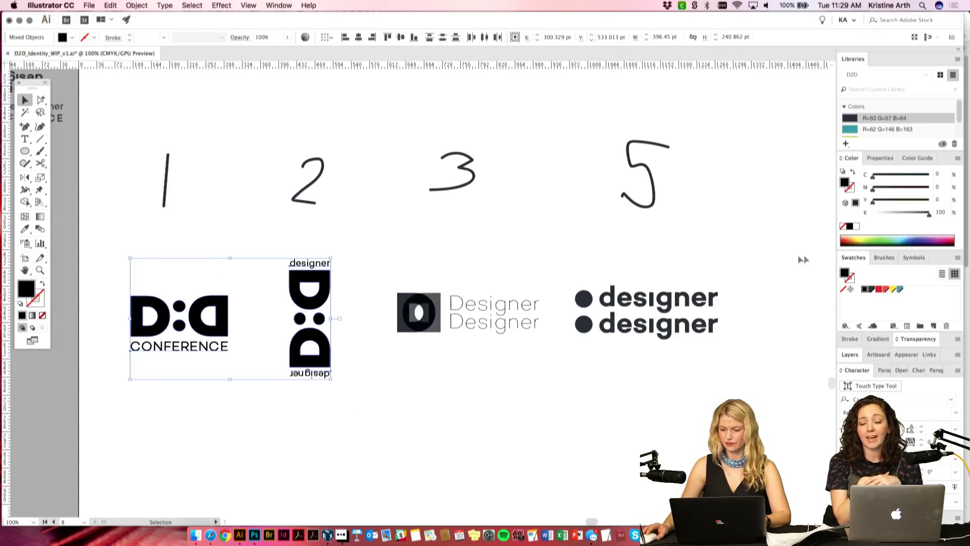
click(871, 291)
click(694, 409)
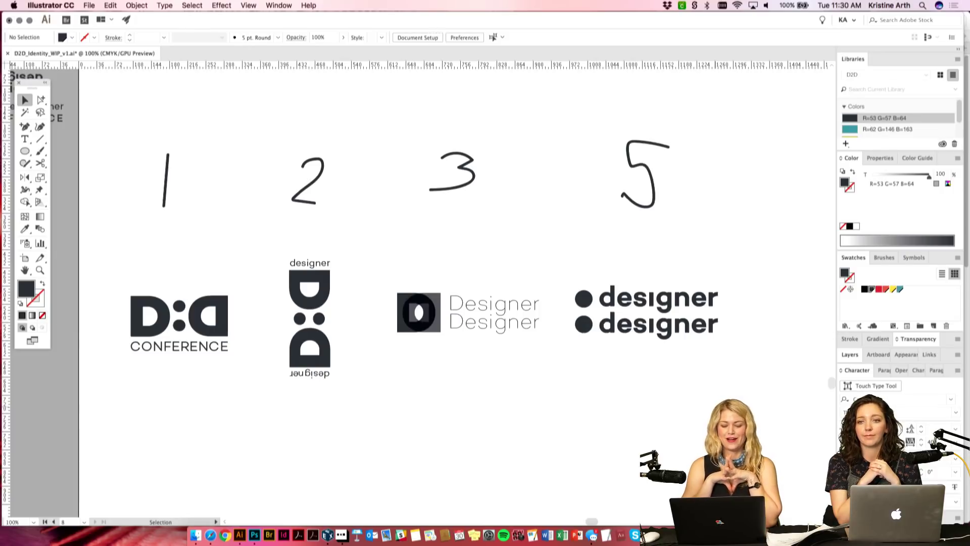
Step: Duplicate the row of four charcoal logos directly beneath the originals
scroll(697, 417, down, 1)
key(space)
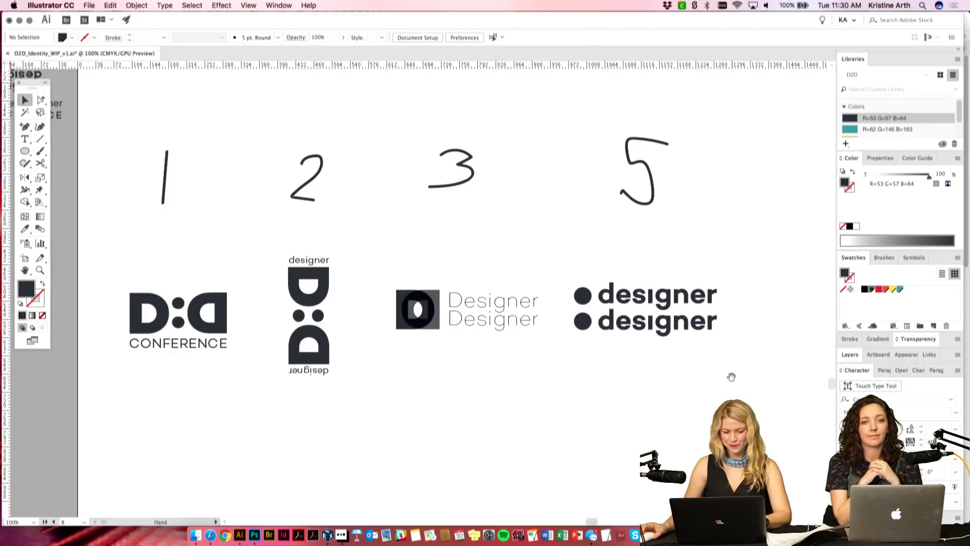
drag(722, 379, 188, 243)
key(space)
drag(368, 289, 340, 396)
click(460, 325)
scroll(459, 325, down, 2)
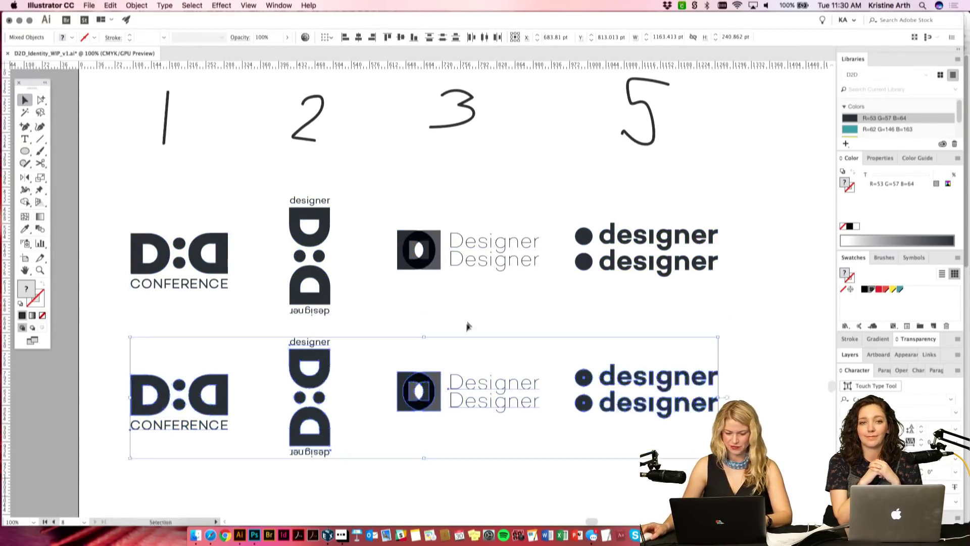
Step: Recolor the two overlapping shapes of option 3's mark in the duplicated row, one red and the other teal
shift+click(402, 376)
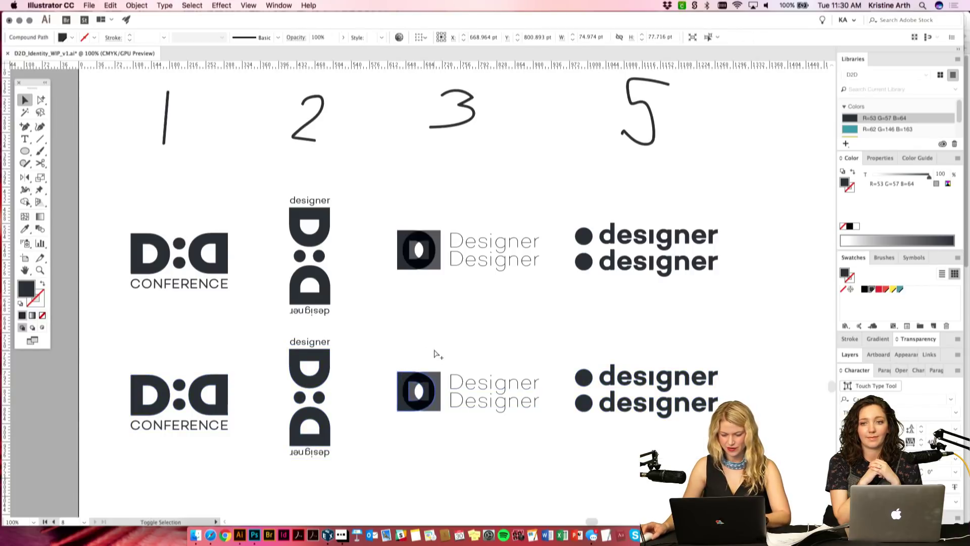
click(880, 290)
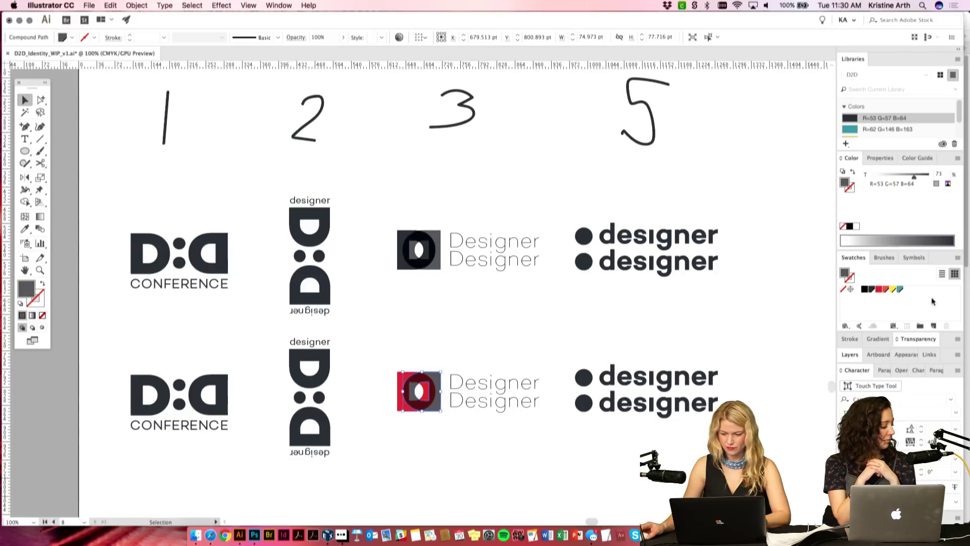
click(900, 292)
click(504, 344)
key(t)
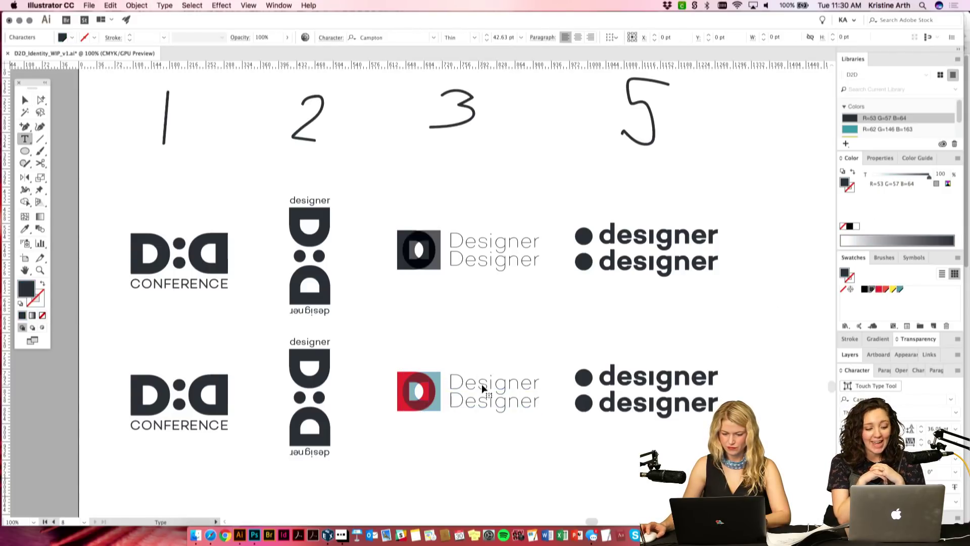
key(Escape)
Step: Select both shapes of the red and teal option 3 mark and show their transparency settings
click(395, 319)
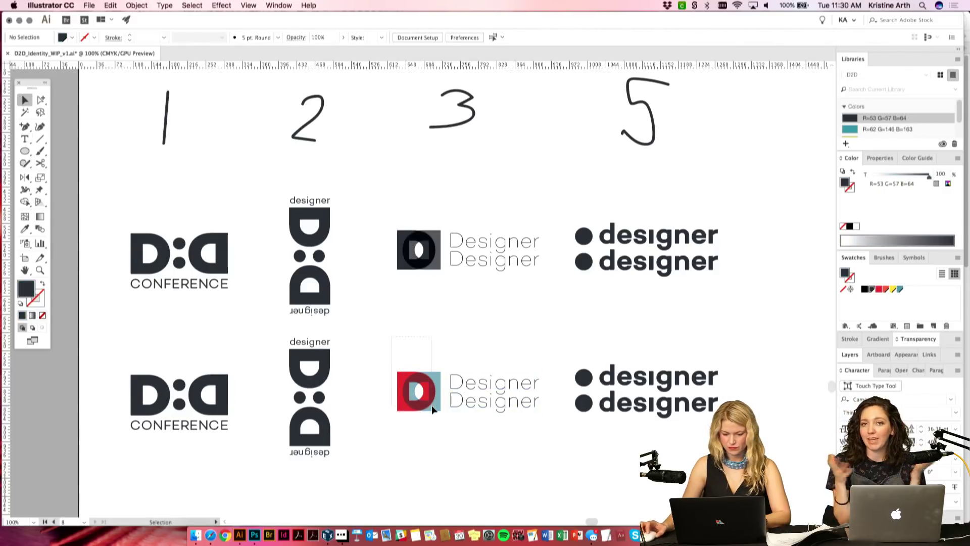
click(420, 394)
click(917, 339)
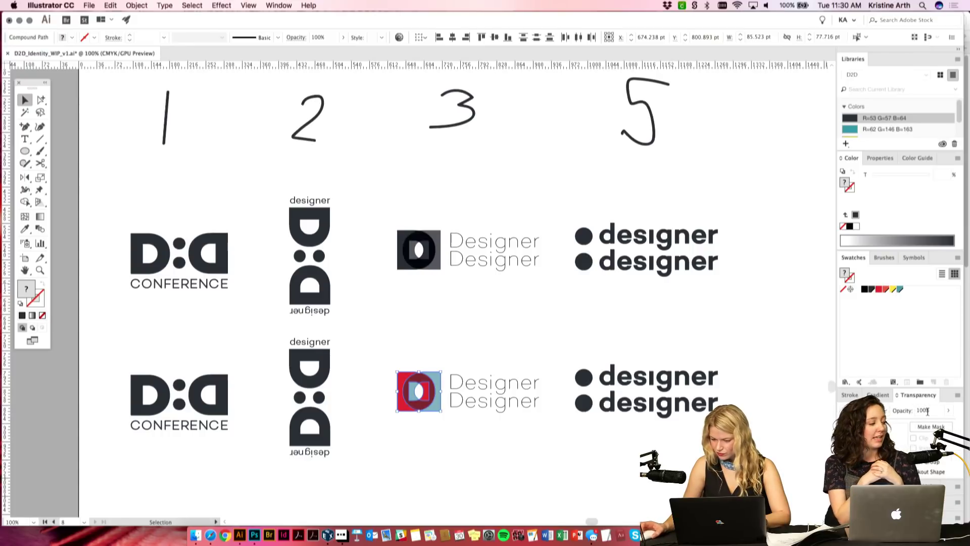
click(434, 374)
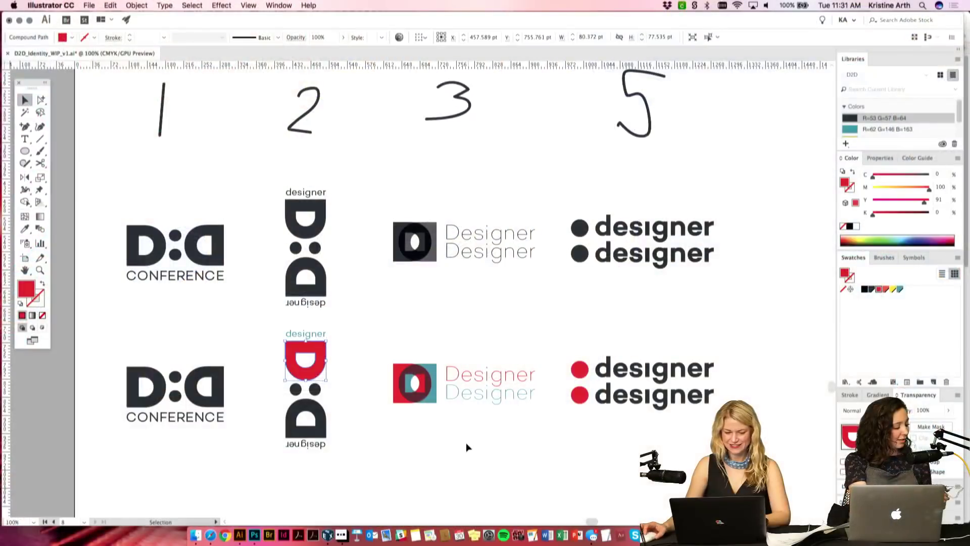
Step: In the duplicated option 2 logo, color the upside-down designer text red and the lower D teal
click(466, 447)
click(320, 446)
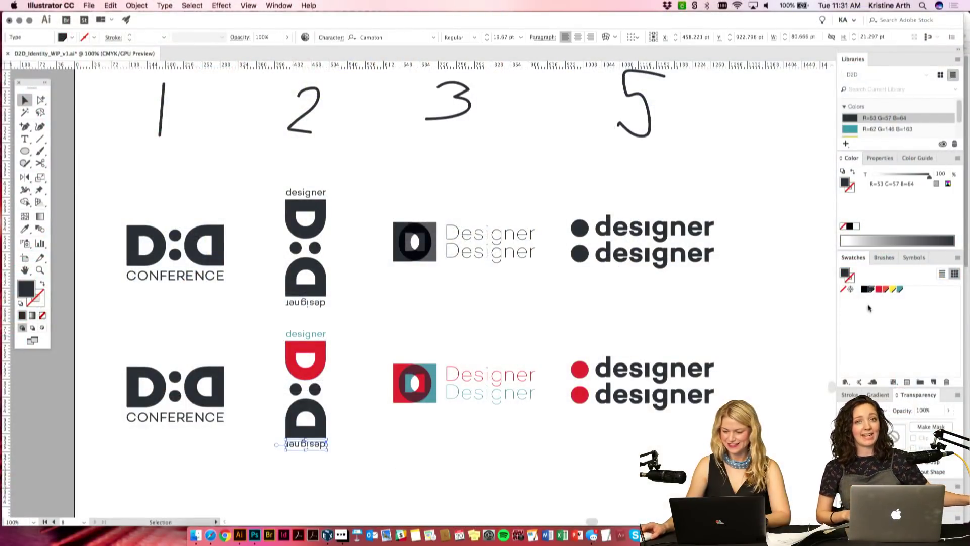
click(304, 445)
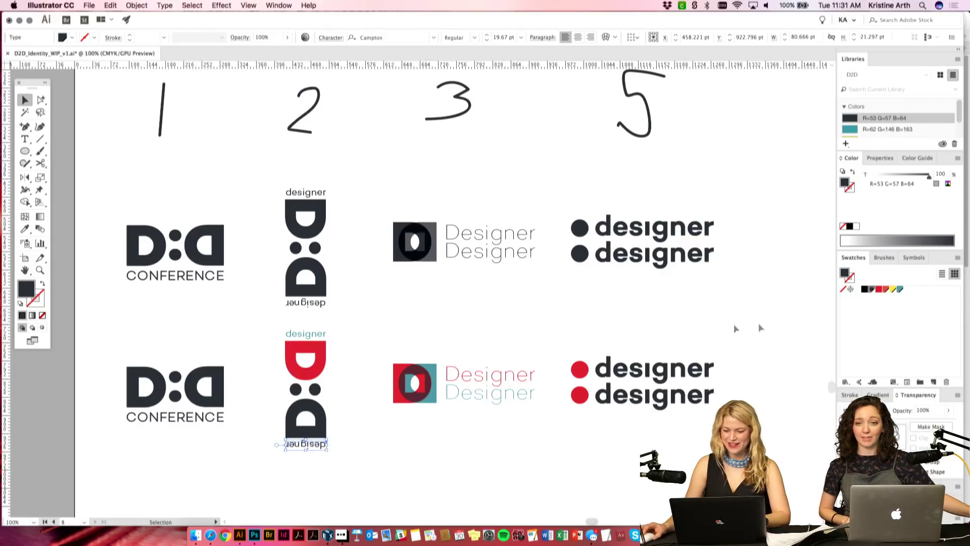
click(879, 290)
click(441, 475)
click(317, 407)
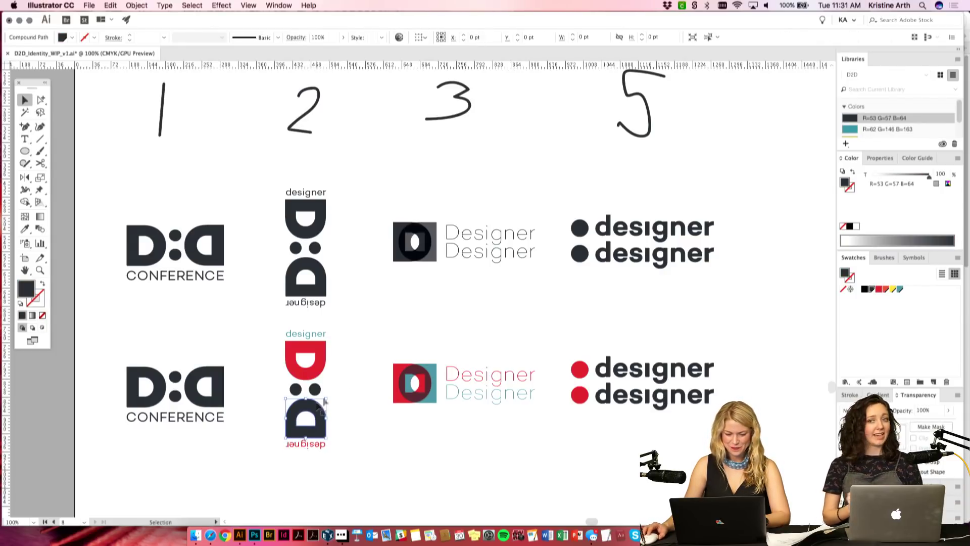
click(900, 289)
click(338, 405)
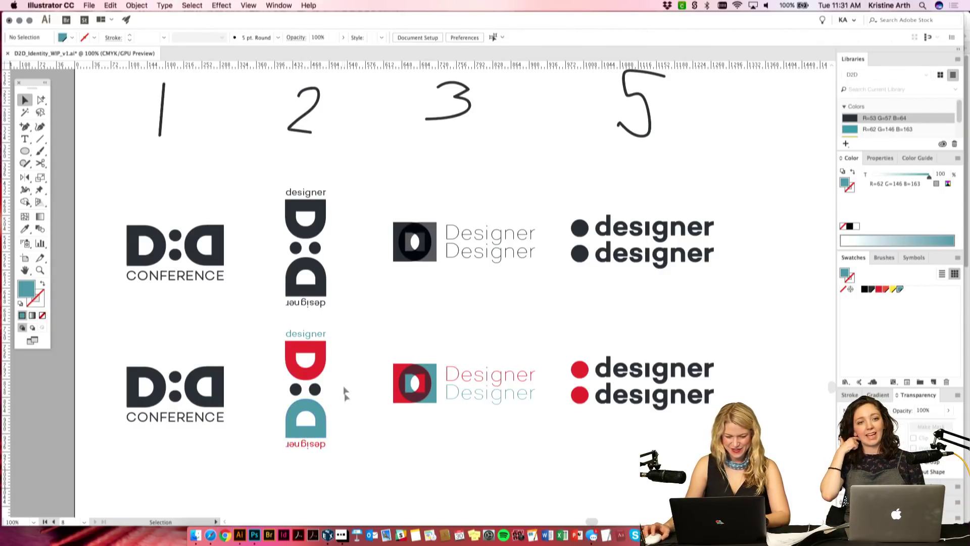
drag(361, 443, 364, 444)
Step: In the duplicated option 1 logo, color the mirrored D red and the first D teal, leaving CONFERENCE in charcoal
click(200, 399)
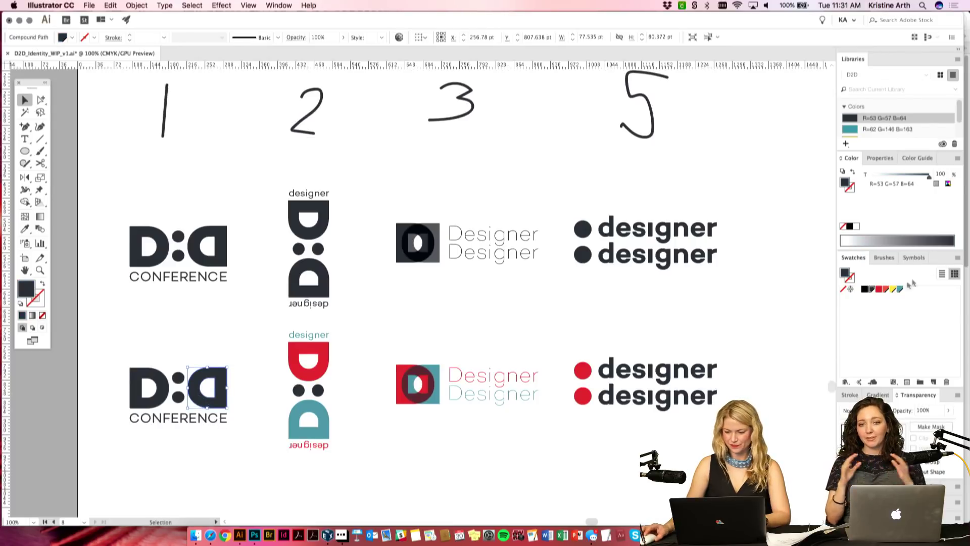
click(879, 292)
click(311, 488)
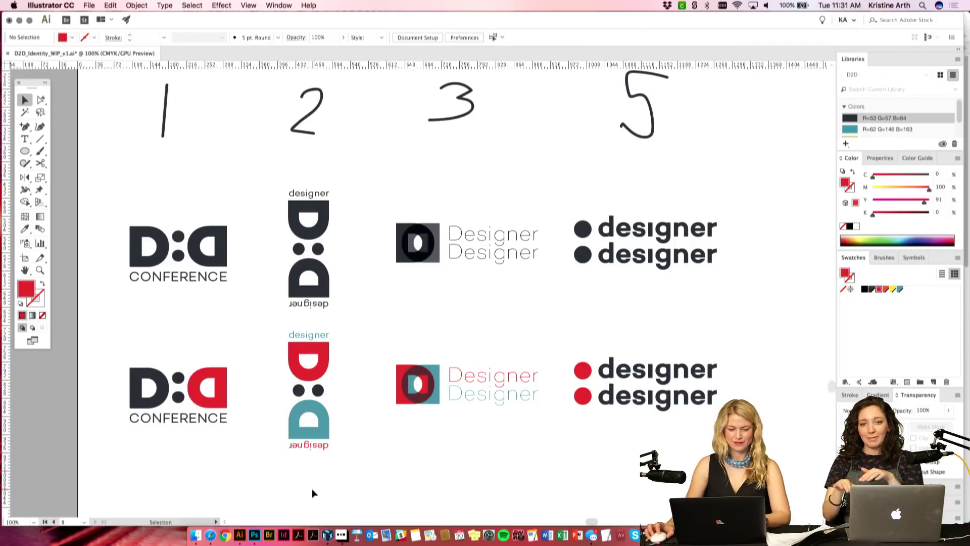
click(152, 375)
click(901, 289)
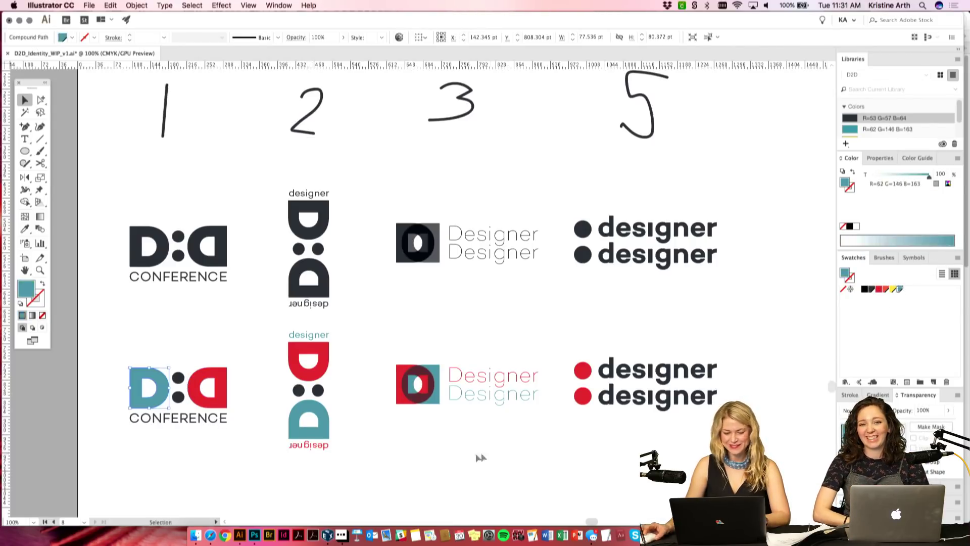
click(190, 395)
click(181, 420)
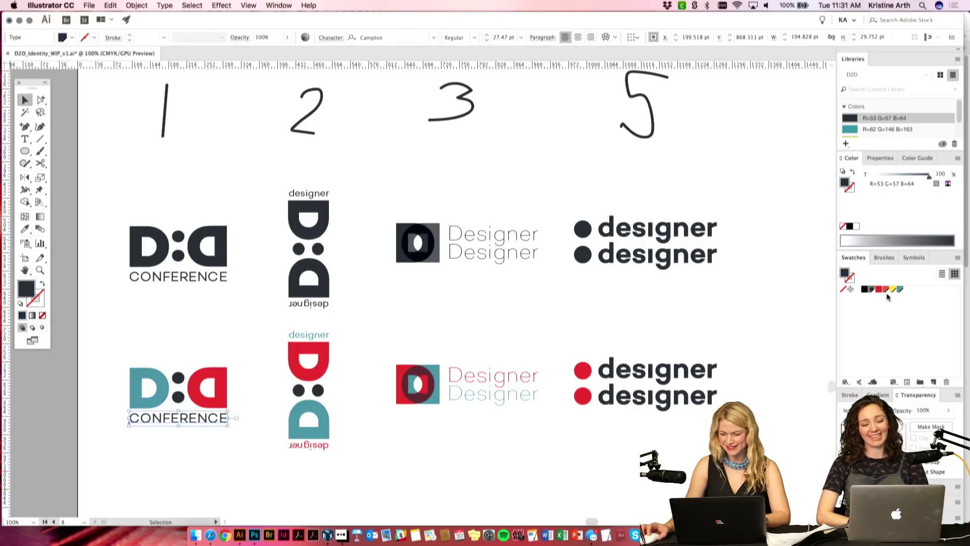
click(281, 454)
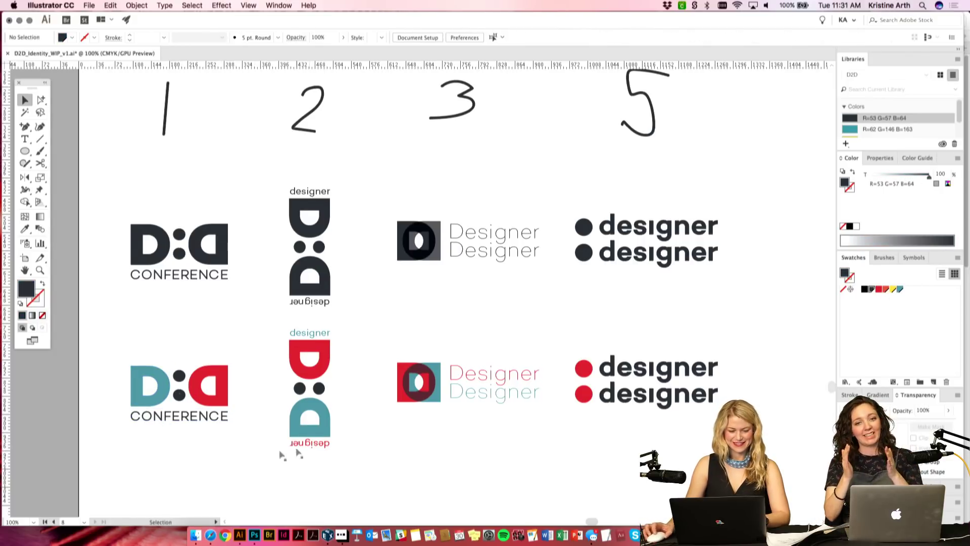
Step: Move the whole colored logo row straight down to widen the gap below the charcoal row
drag(418, 467, 421, 457)
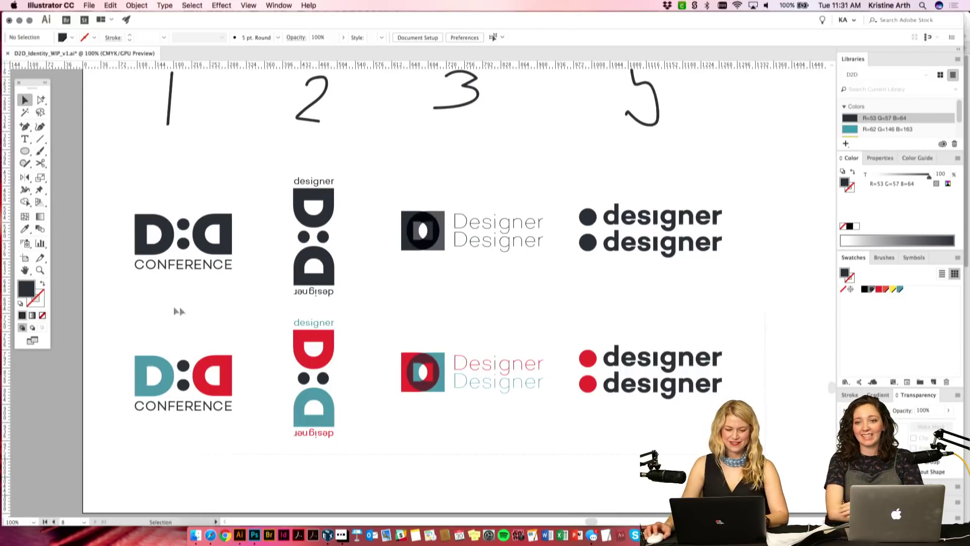
drag(191, 313, 728, 354)
drag(230, 356, 235, 384)
click(247, 335)
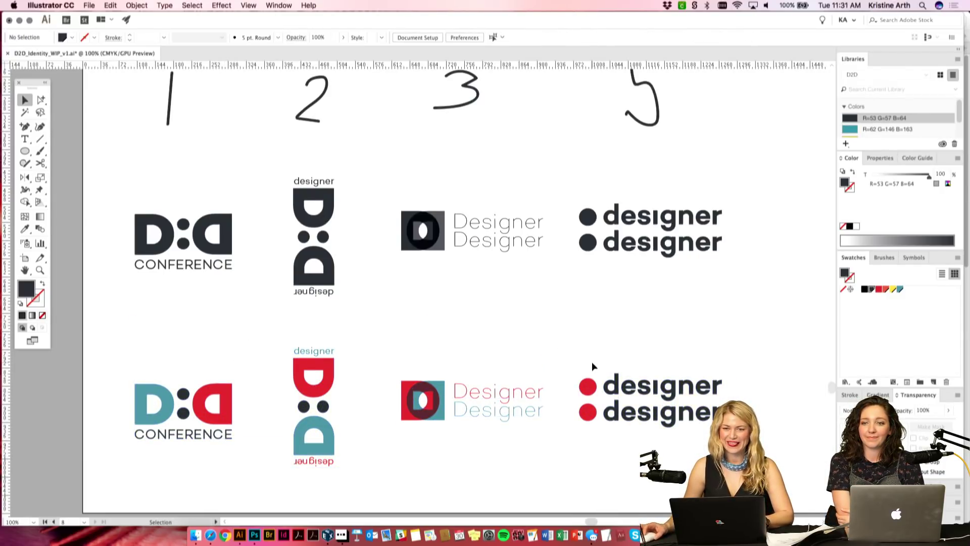
Step: Move the handwritten numbers 1, 2, 3 and 5 together down, closer to the charcoal logos
drag(576, 385, 588, 380)
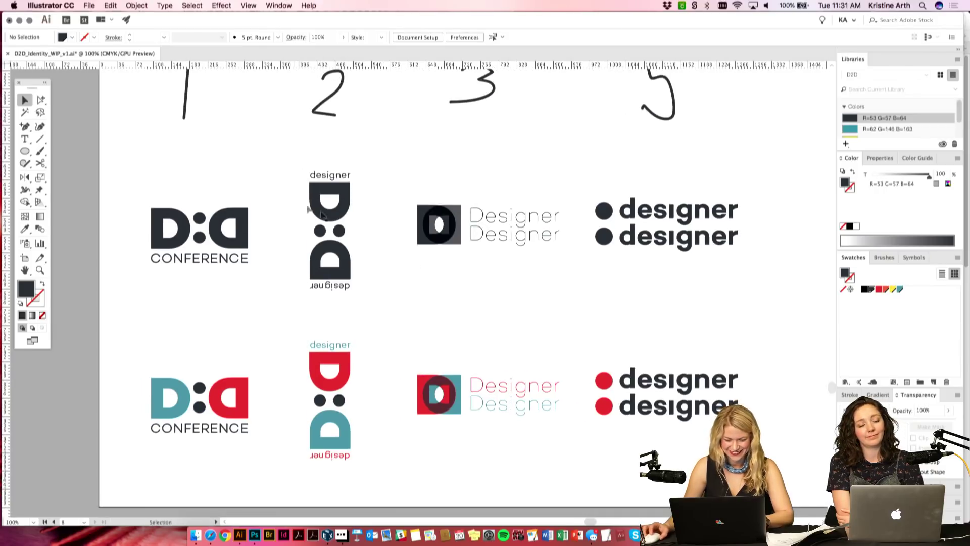
drag(547, 316, 528, 351)
mouse_move(157, 91)
mouse_down()
mouse_move(296, 96)
mouse_move(333, 118)
mouse_up()
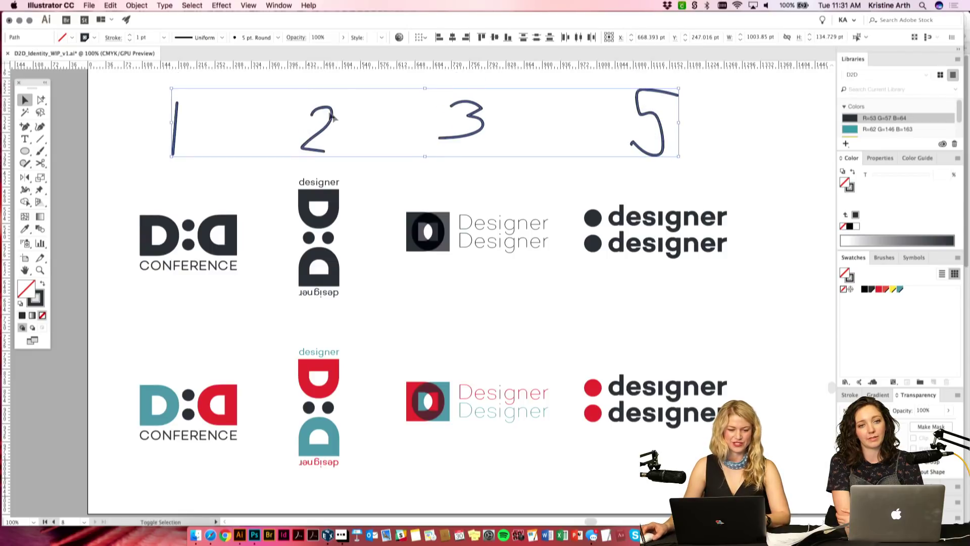
click(527, 140)
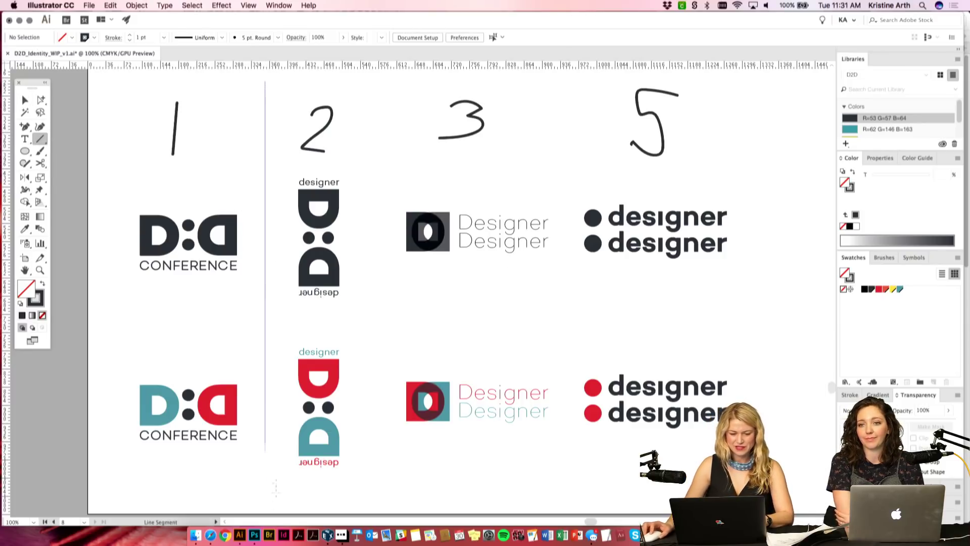
Step: Draw three vertical 1 pt divider lines between the option columns and a horizontal one about 1815 pt long between the two logo rows
drag(275, 451, 265, 513)
scroll(375, 104, up, 5)
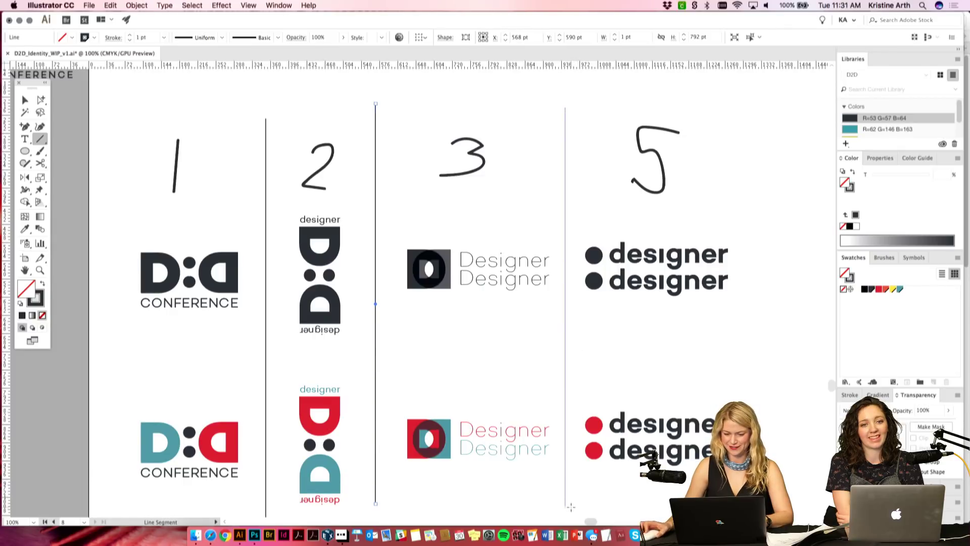
drag(775, 397, 862, 397)
key(v)
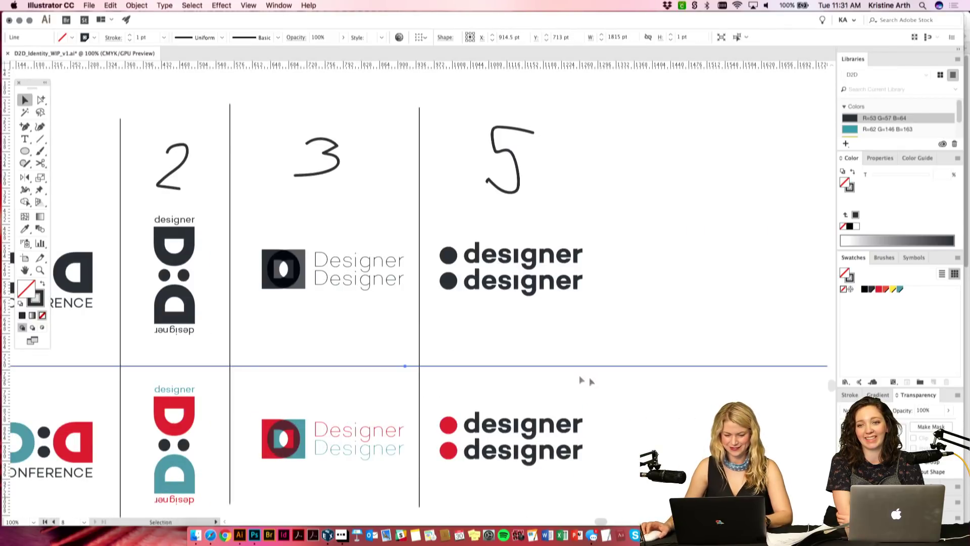
scroll(606, 382, left, 5)
click(765, 326)
key(super+equal)
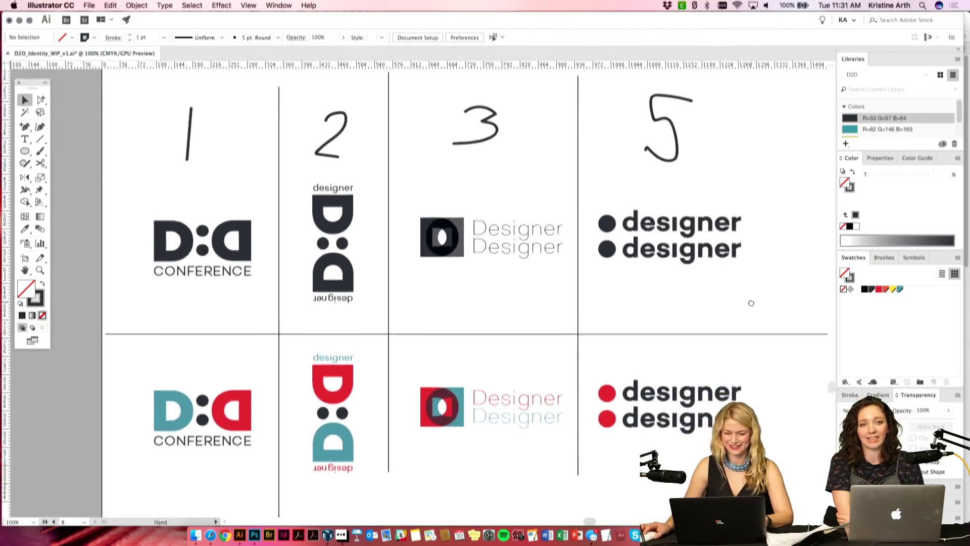
key(super+minus)
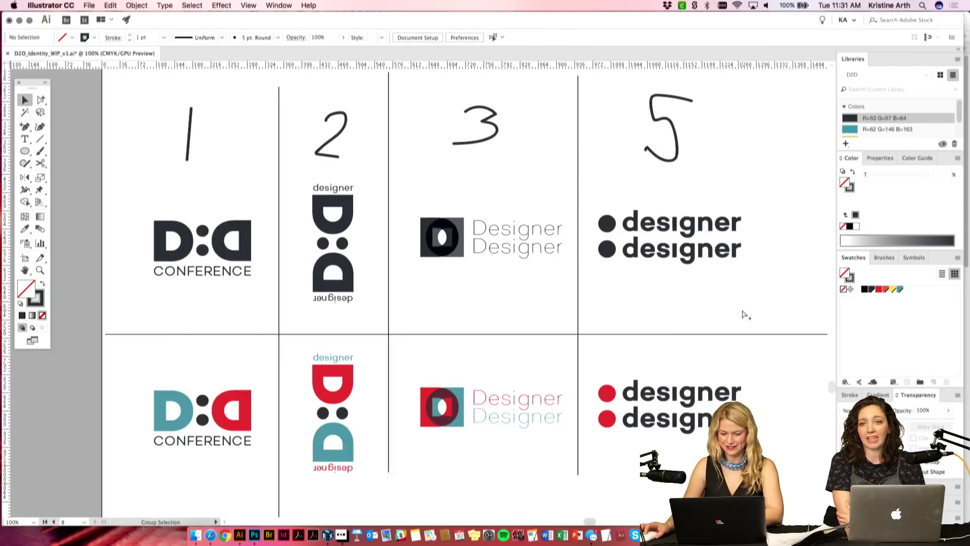
Step: Shift the charcoal and colored versions of logo option 3 together slightly toward option 2 to center them in their column
drag(741, 300, 741, 311)
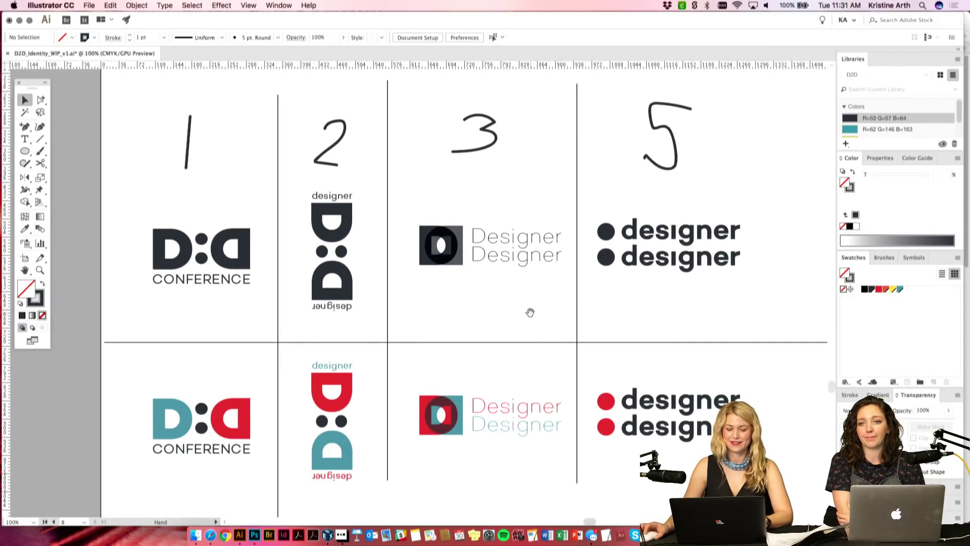
drag(530, 312, 523, 315)
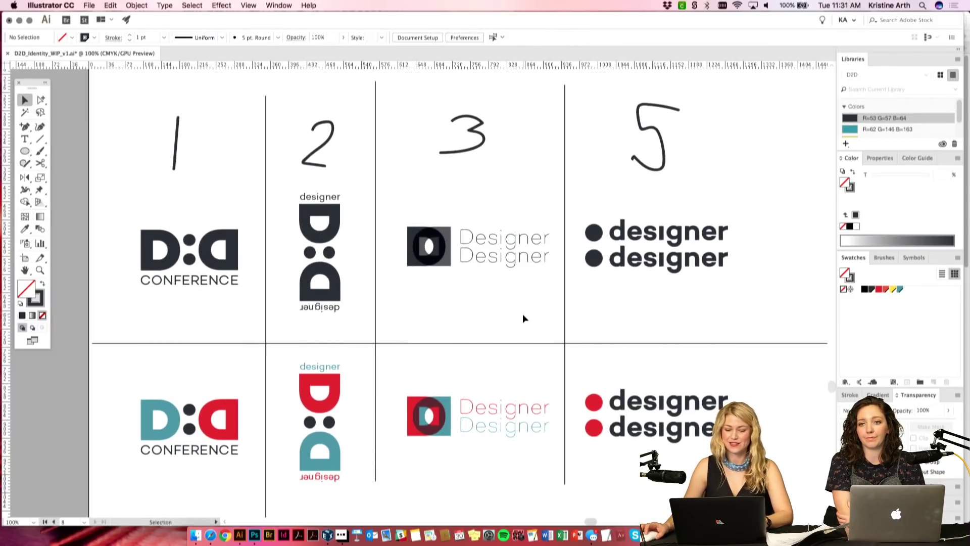
click(409, 396)
shift+click(449, 233)
drag(448, 233, 440, 233)
Step: Lower the handwritten number 3 slightly to line it up with the other numbers
click(480, 181)
click(478, 143)
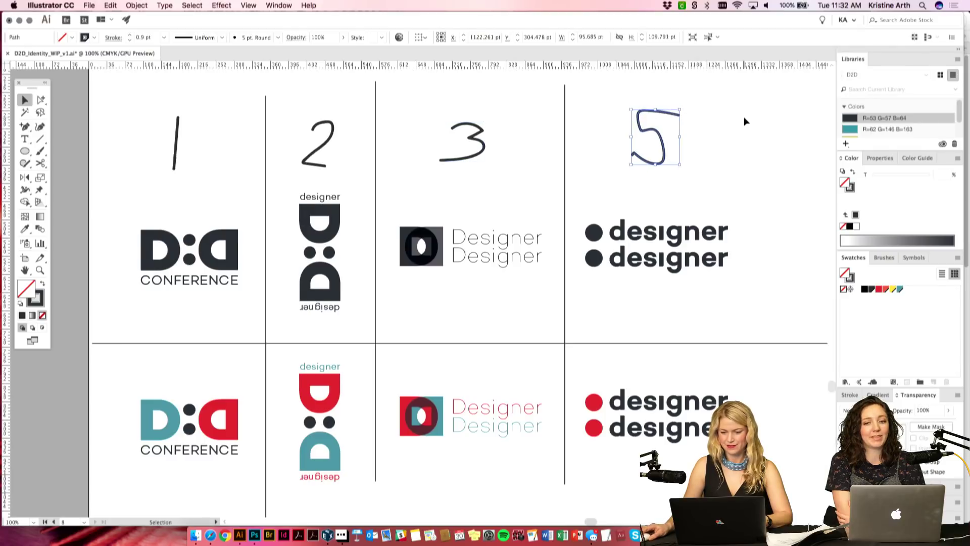
Step: Straighten the slanted handwritten numbers 5, 2 and 1 so they stand upright above their logo columns
click(652, 115)
click(731, 137)
click(313, 163)
click(176, 161)
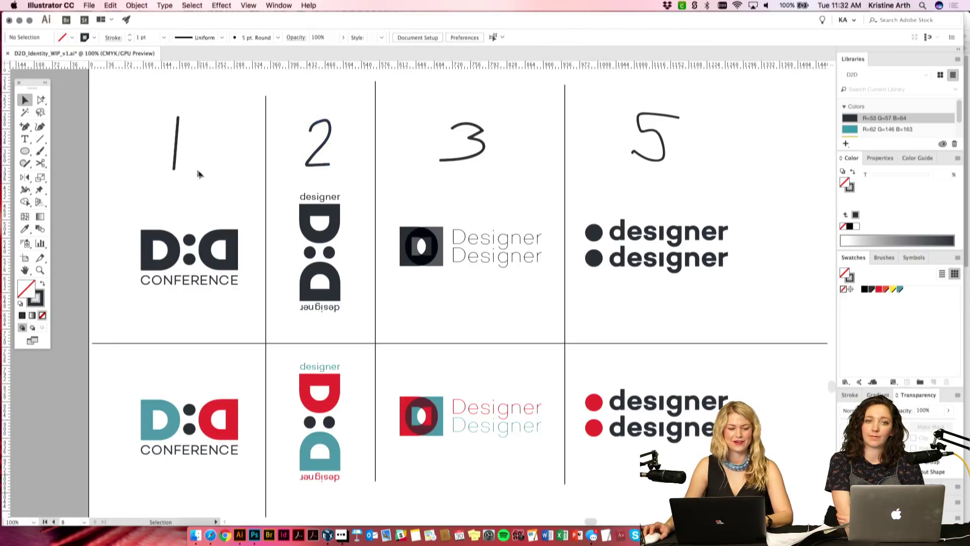
click(199, 112)
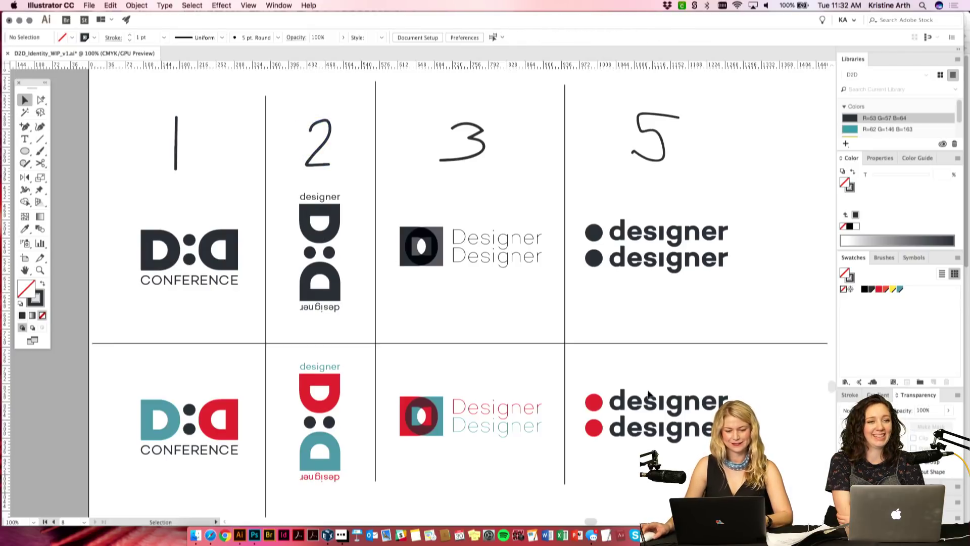
scroll(720, 382, left, 2)
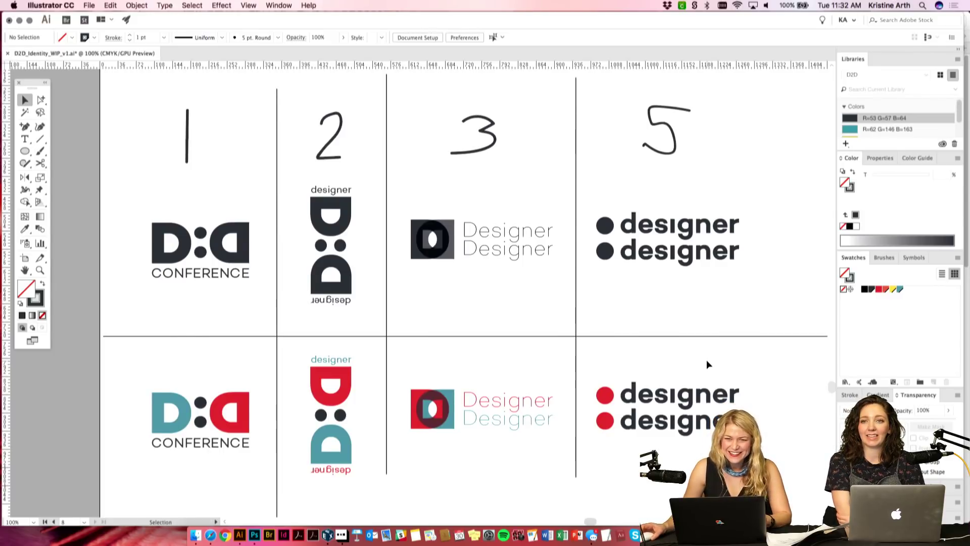
scroll(750, 414, down, 2)
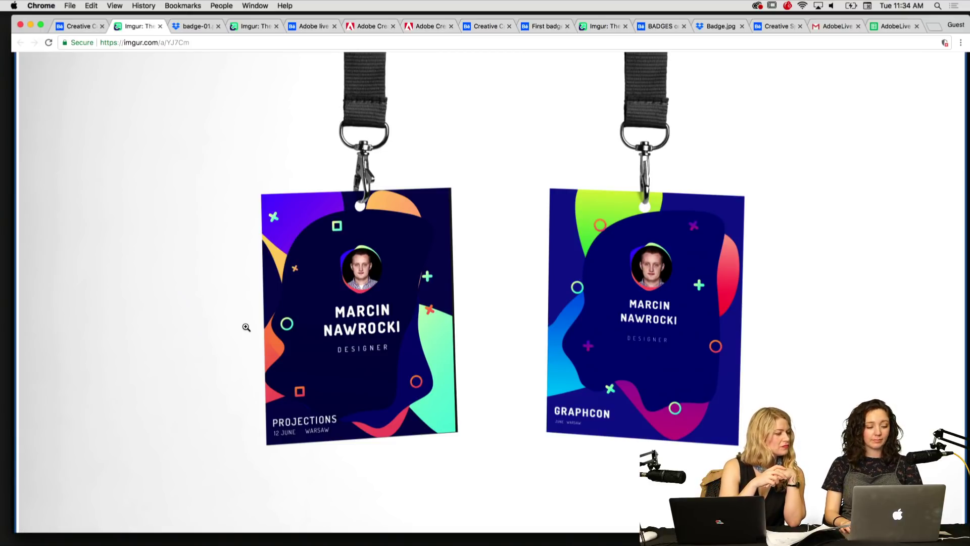
Step: In Chrome, review the Create Con badge entry, then enlarge and examine the Designsplosion and Crearte badge mockups
key(ctrl+Tab)
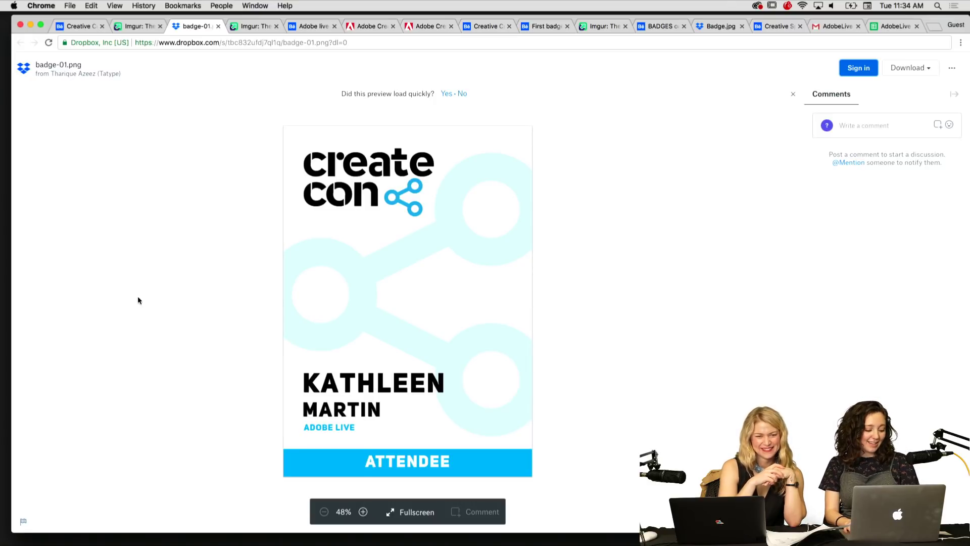
key(ctrl+Tab)
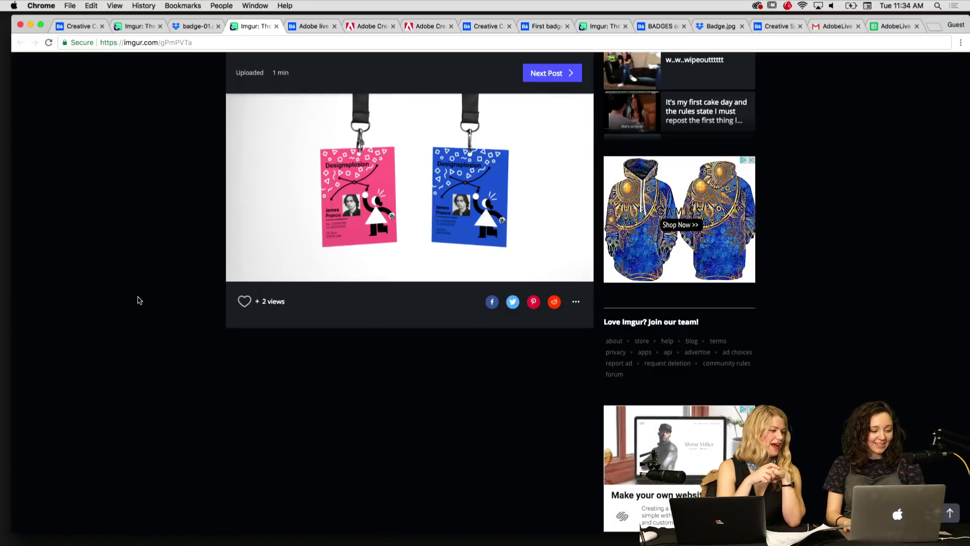
click(401, 183)
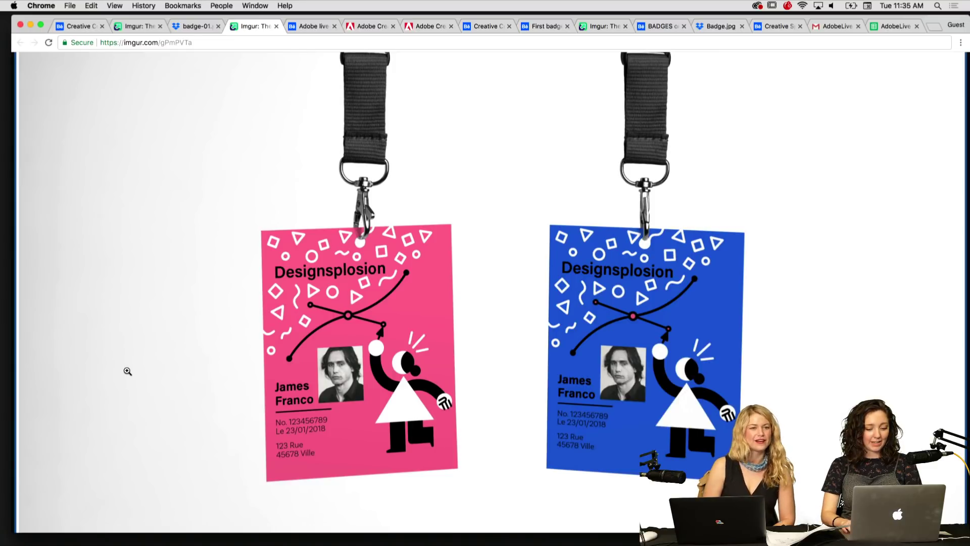
key(ctrl+Tab)
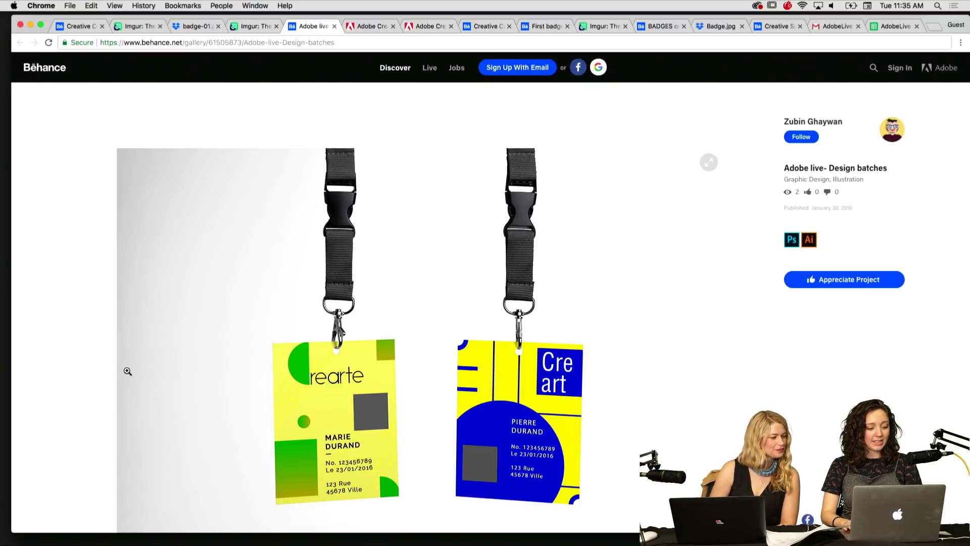
click(307, 365)
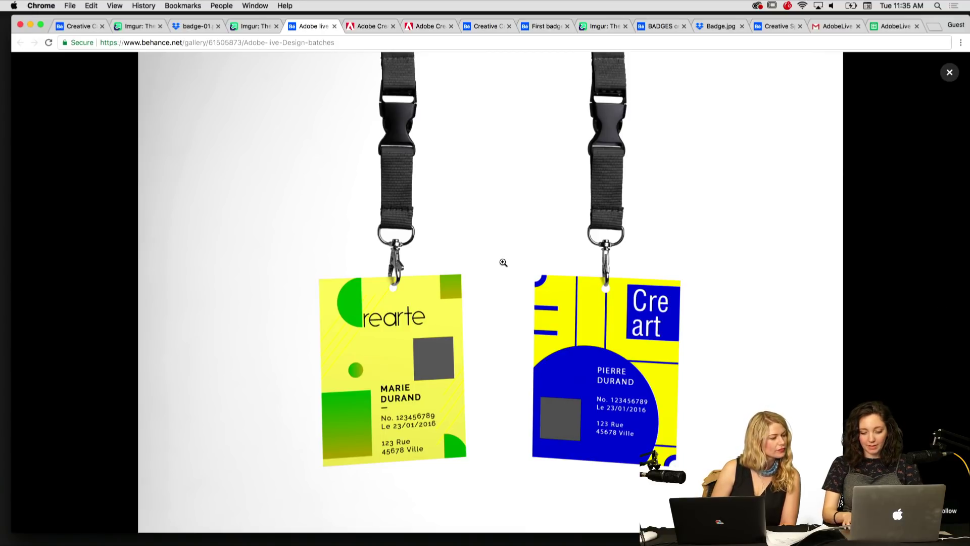
Step: Open the Digital Visions badge entry and examine it from the lanyard clip to the hashtag at its lower edge
key(ctrl+Tab)
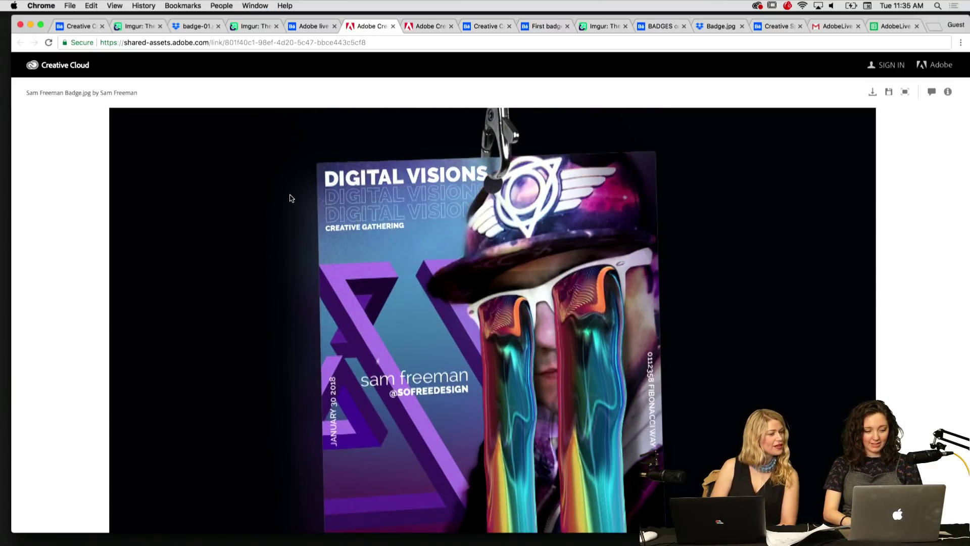
scroll(291, 197, down, 5)
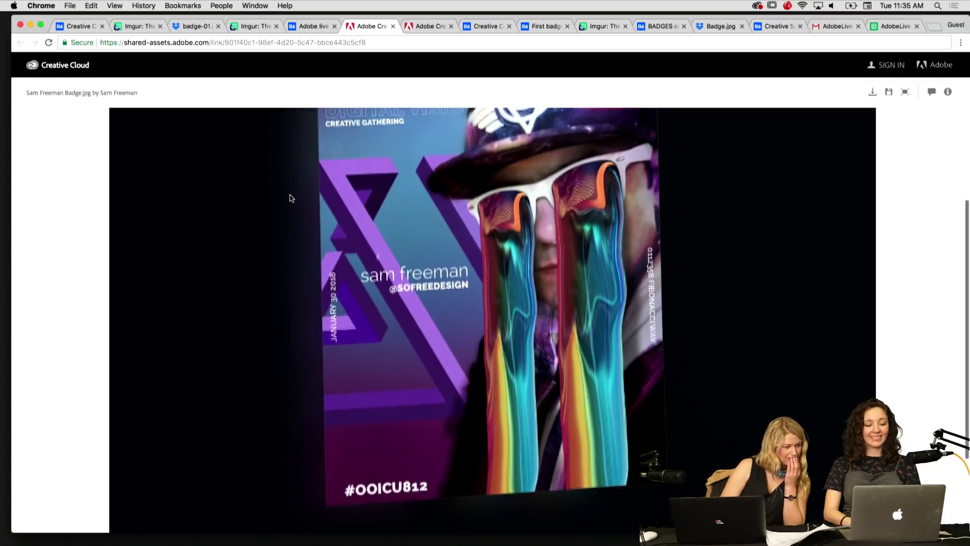
scroll(292, 198, up, 2)
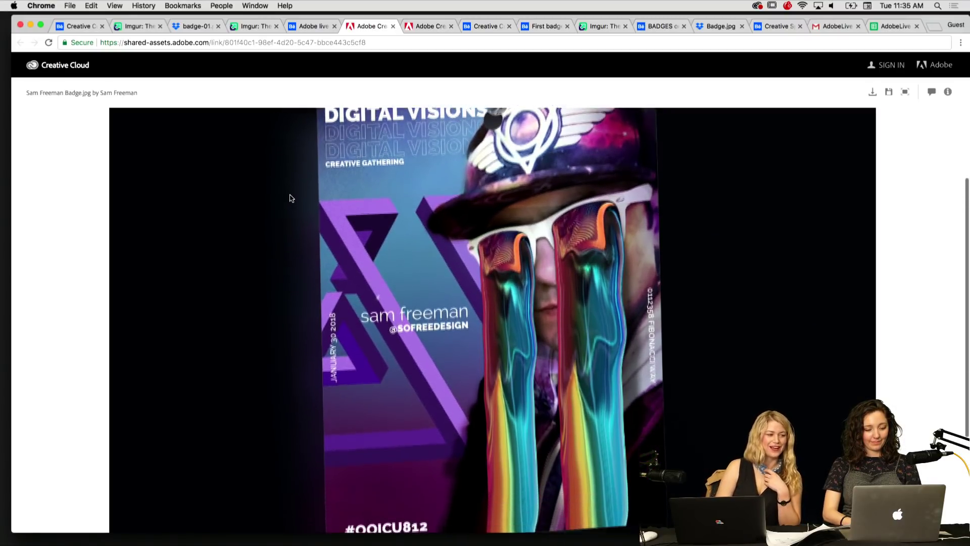
scroll(292, 198, down, 2)
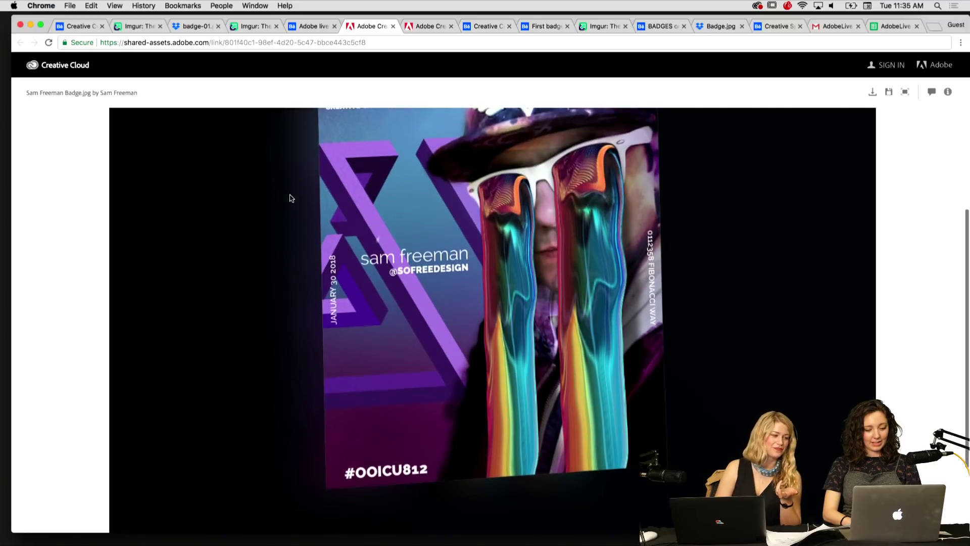
scroll(292, 198, up, 2)
scroll(292, 198, up, 2)
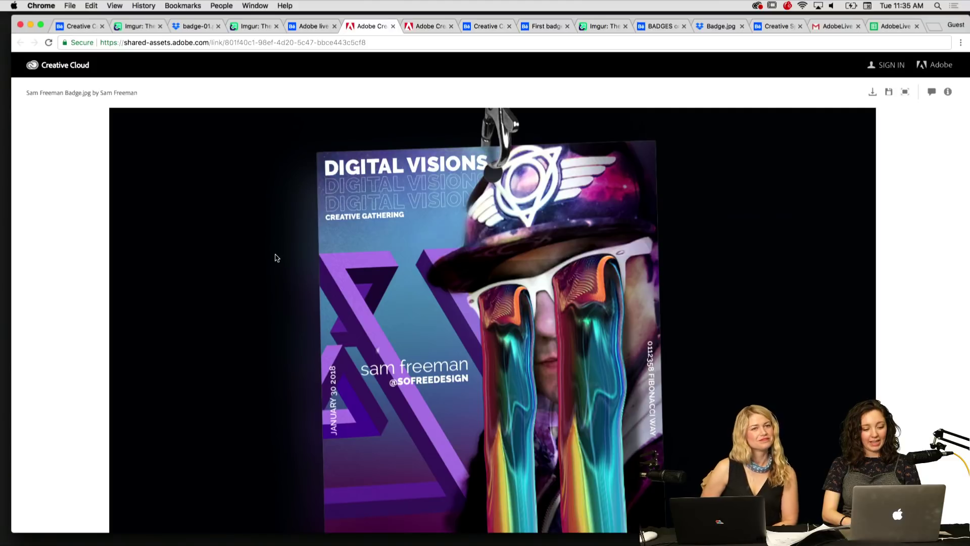
scroll(277, 258, down, 2)
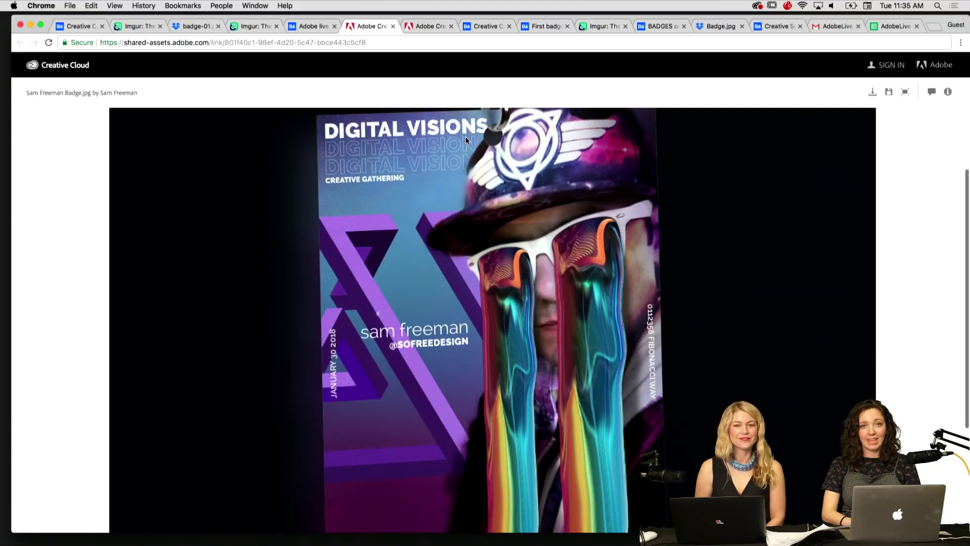
scroll(462, 240, down, 8)
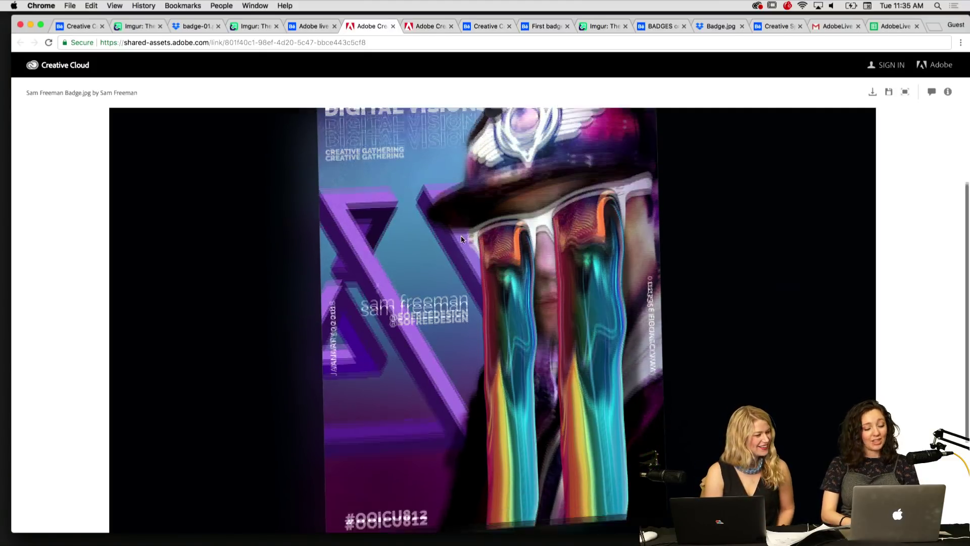
scroll(324, 317, up, 9)
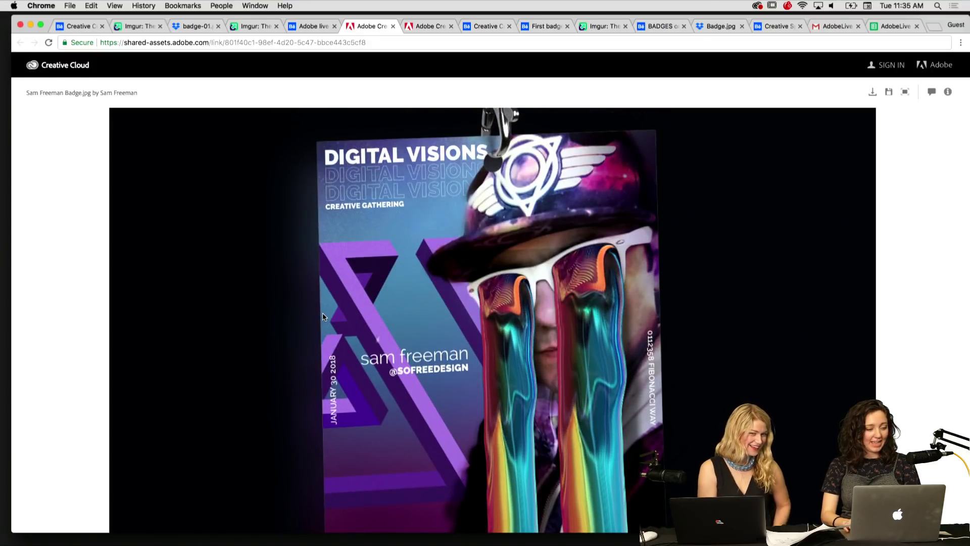
Step: Open the Make the Logo Bigger badge entry full screen and examine it from the lanyard to the attendee details
key(ctrl+Tab)
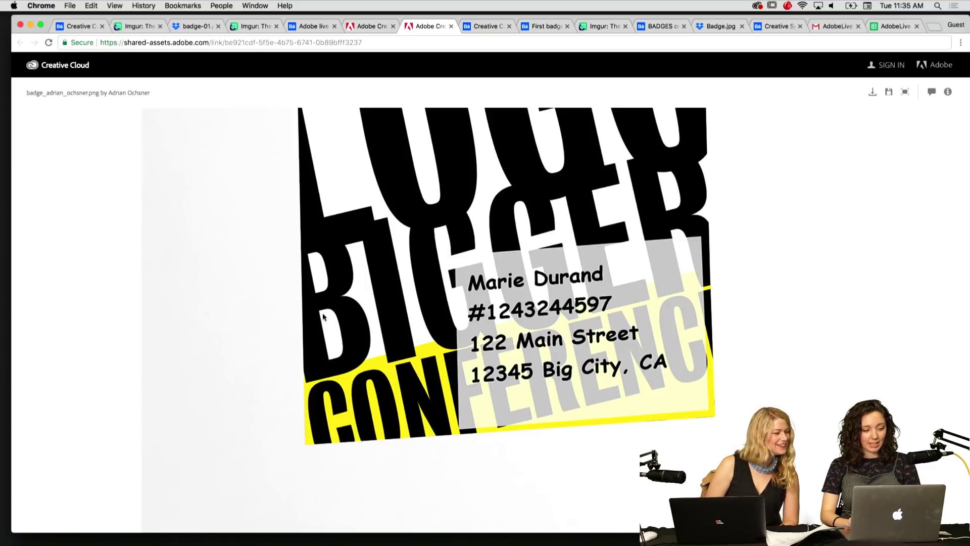
scroll(274, 247, up, 15)
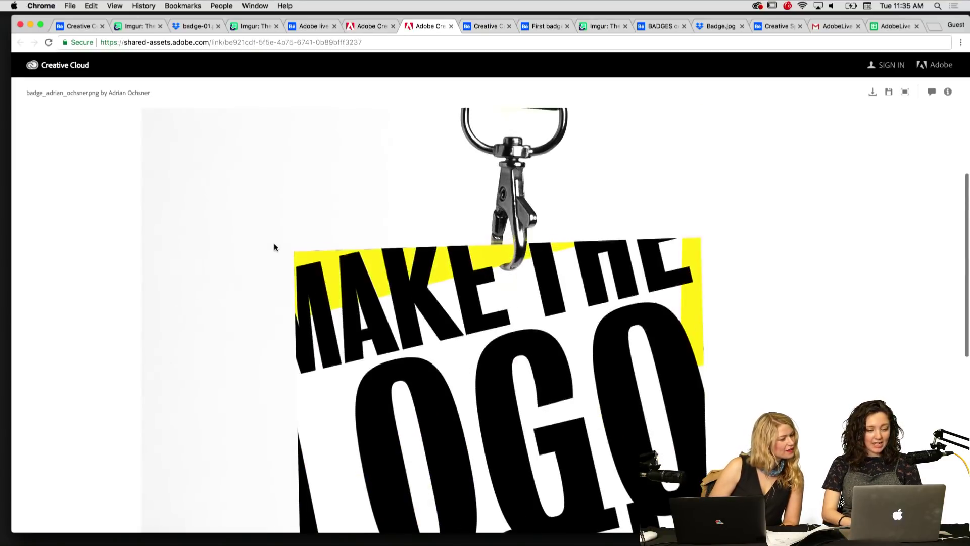
click(906, 92)
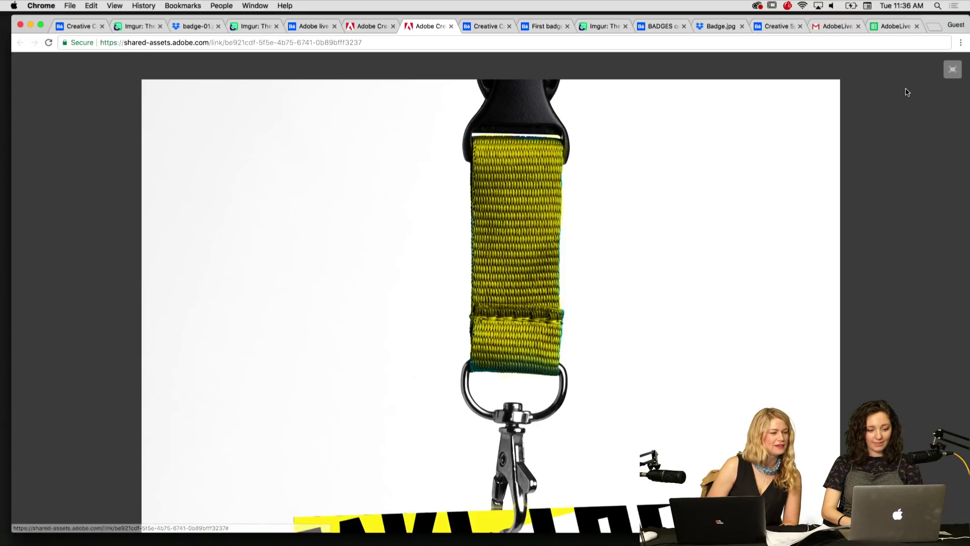
scroll(740, 241, down, 15)
scroll(741, 240, down, 2)
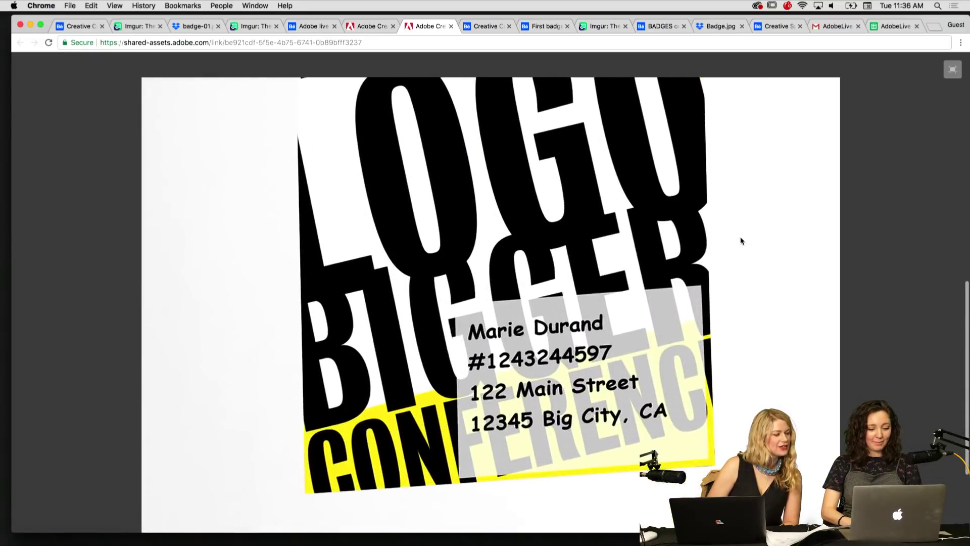
scroll(174, 263, up, 10)
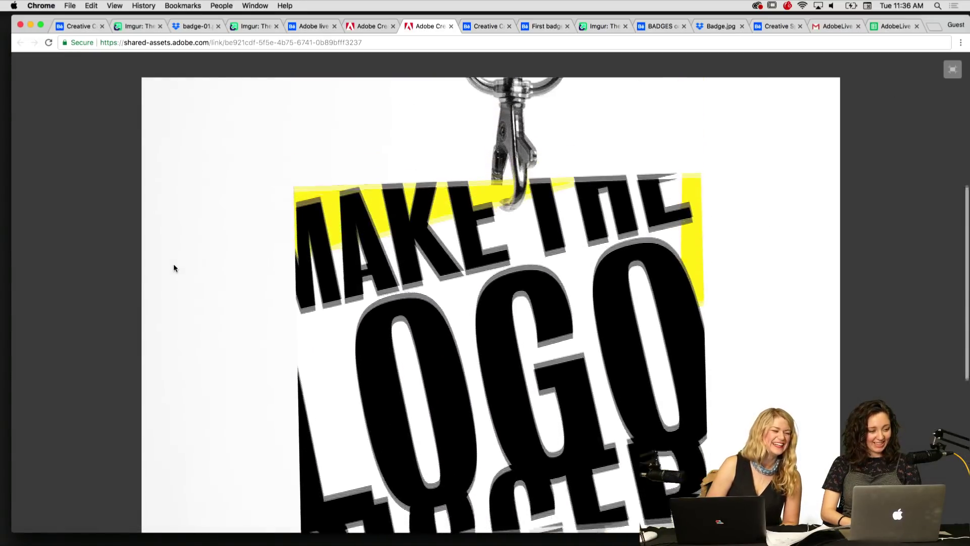
scroll(373, 335, up, 3)
scroll(372, 335, down, 8)
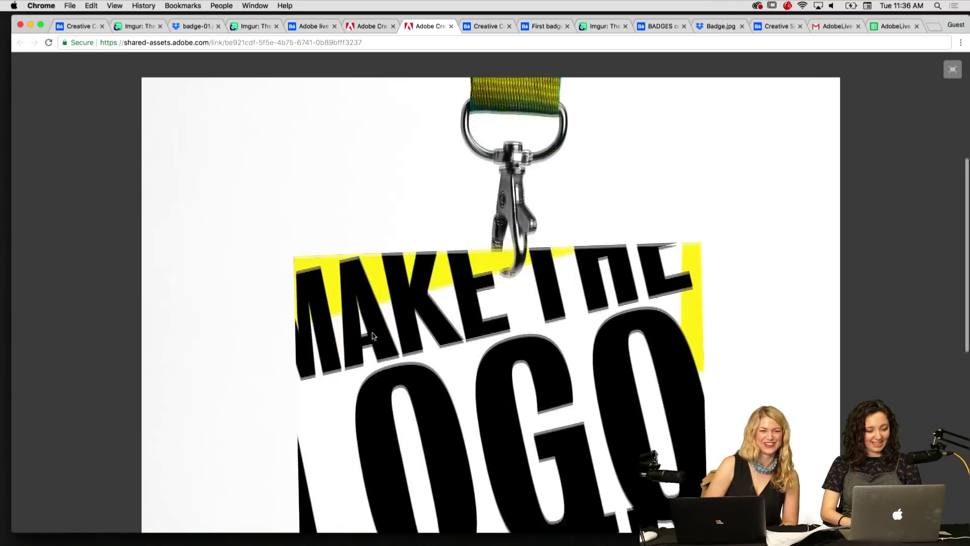
scroll(267, 295, down, 6)
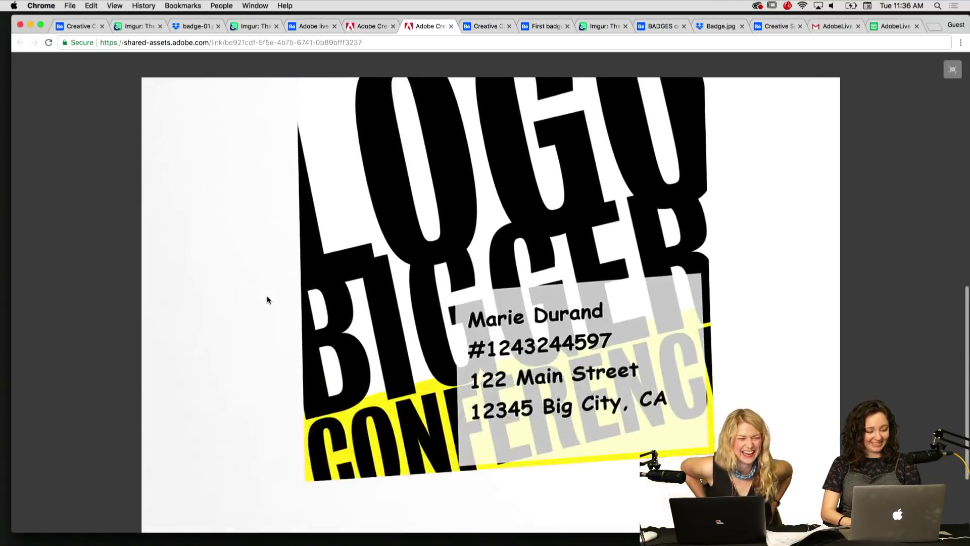
scroll(268, 294, up, 7)
scroll(269, 289, down, 3)
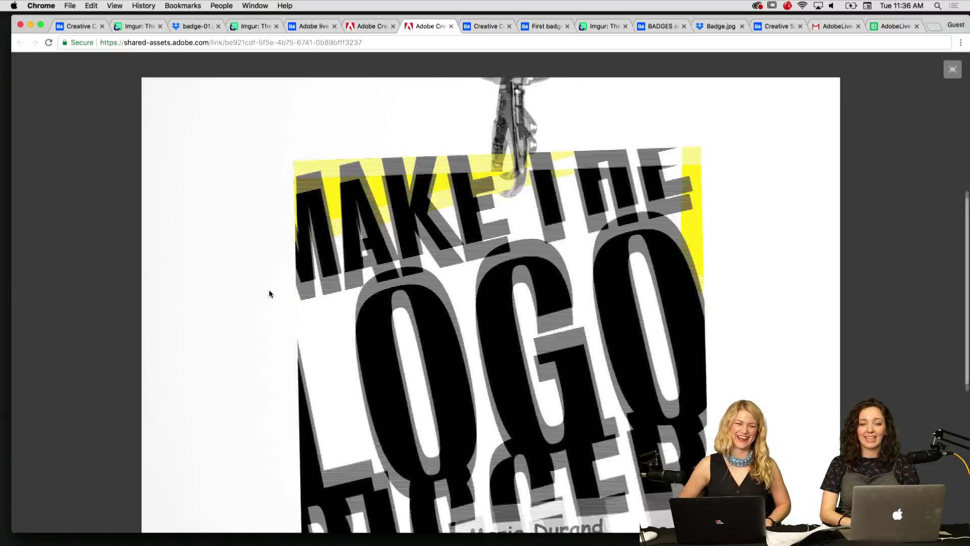
scroll(266, 315, down, 2)
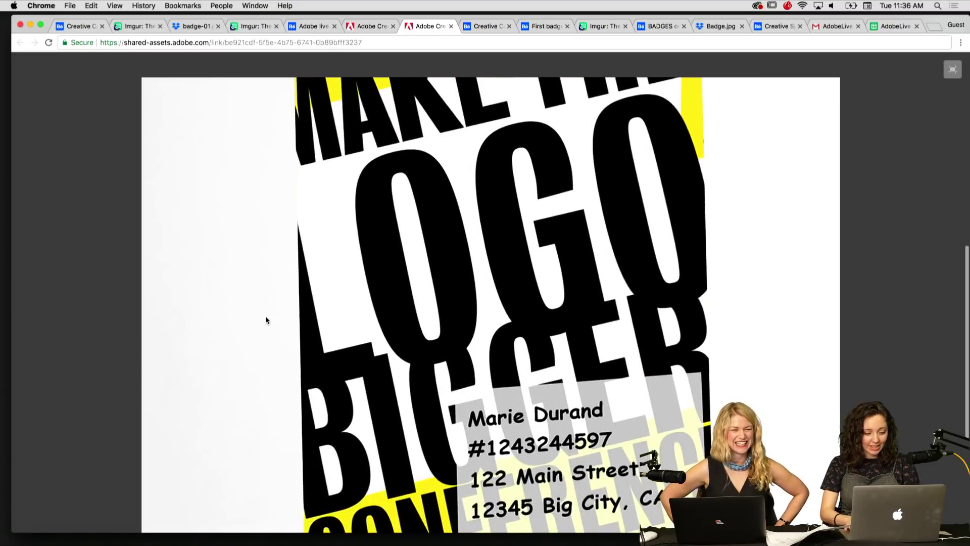
scroll(126, 113, up, 8)
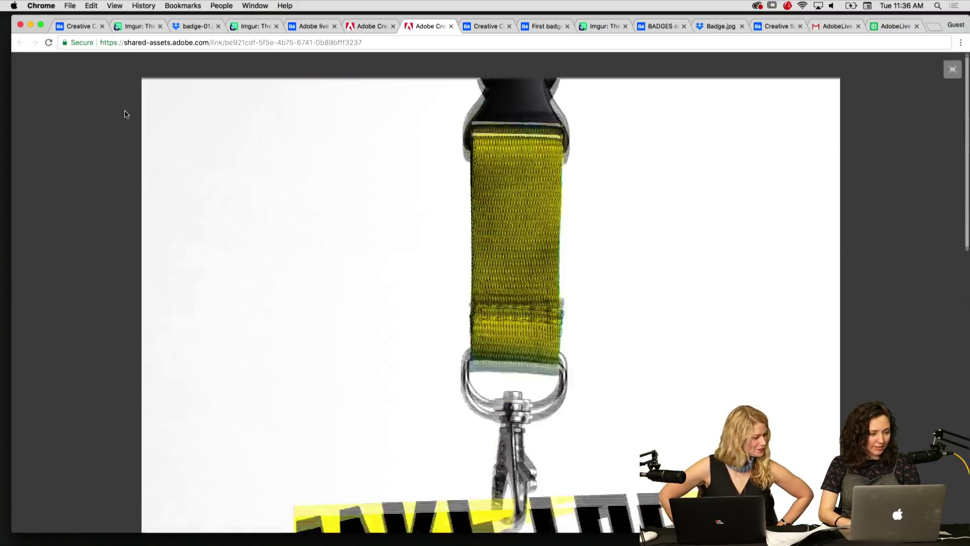
Step: Open the Creative Conference Badge project and examine both sides of the Brain badge design
key(super+alt+Right)
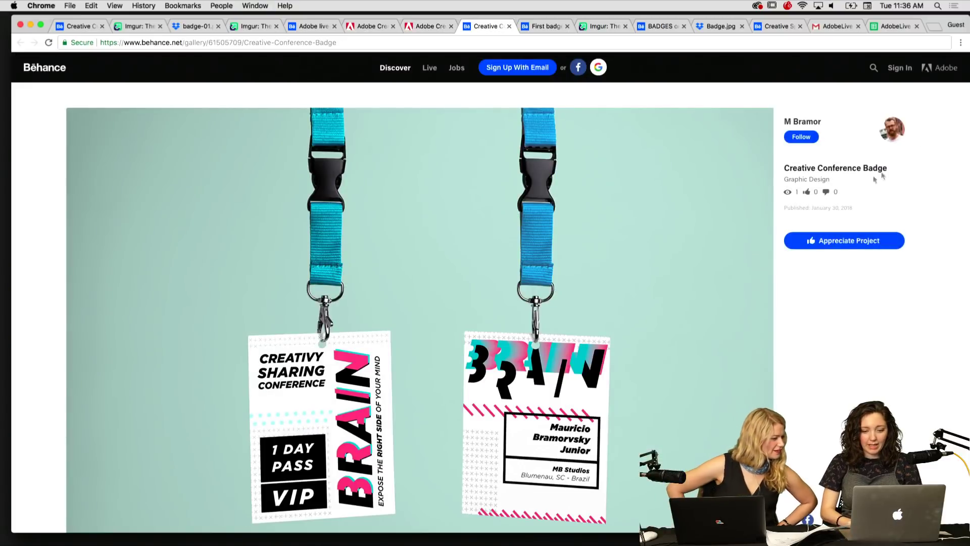
scroll(606, 220, down, 3)
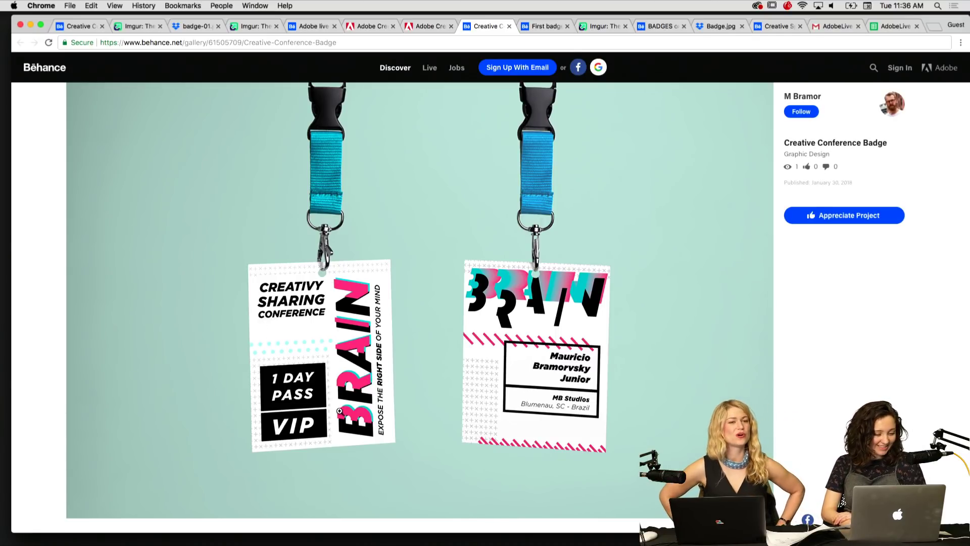
scroll(472, 320, down, 1)
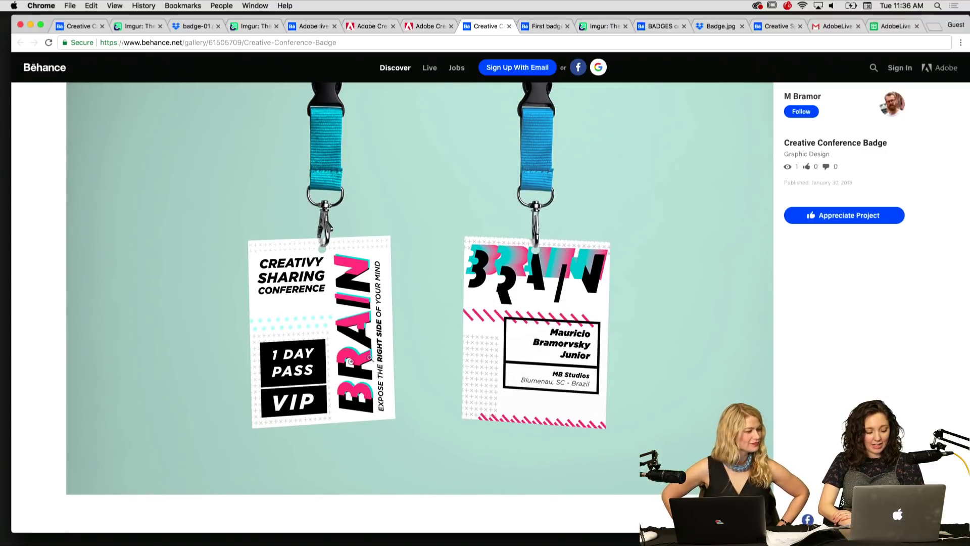
scroll(289, 360, up, 1)
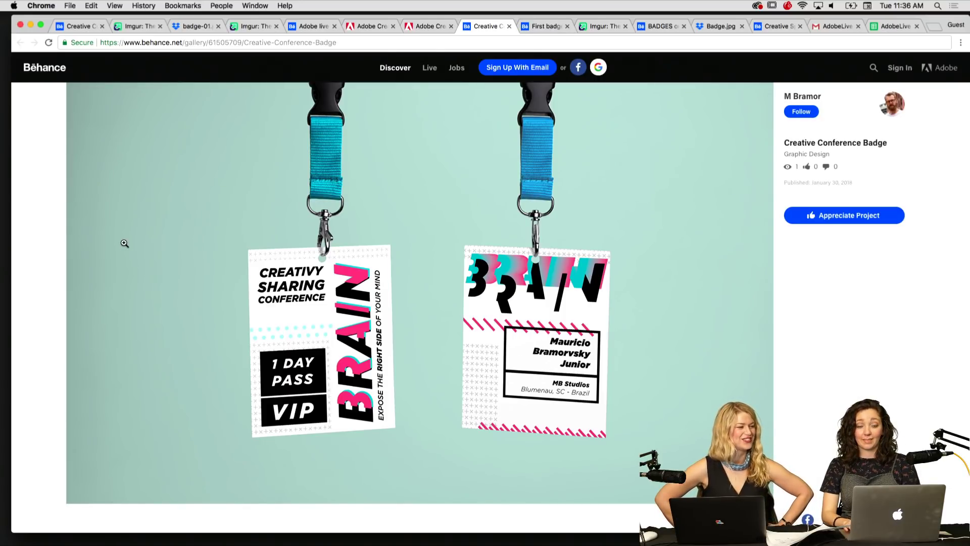
Step: Open the First badge contest entry project and examine its photo, attendee details and VIP Design Conference seal
key(ctrl+Tab)
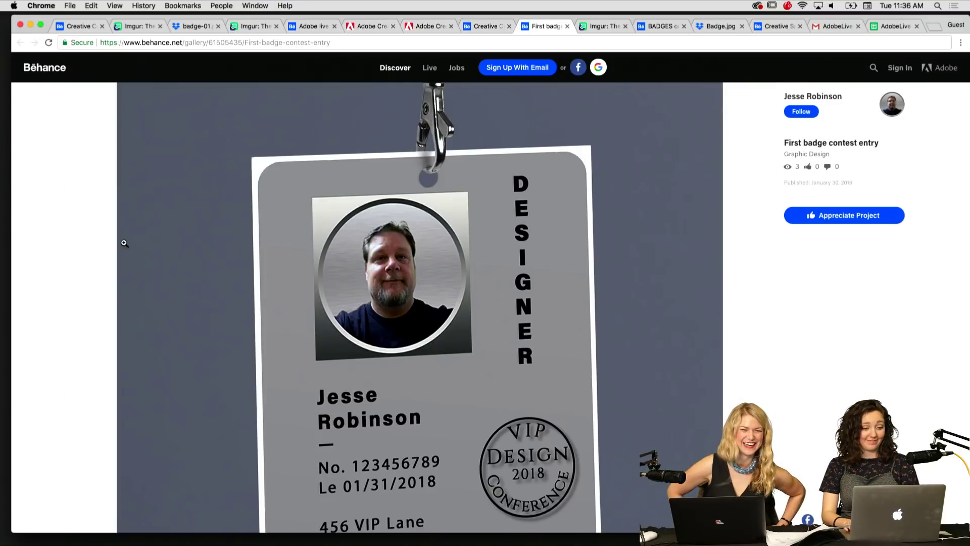
scroll(352, 218, down, 3)
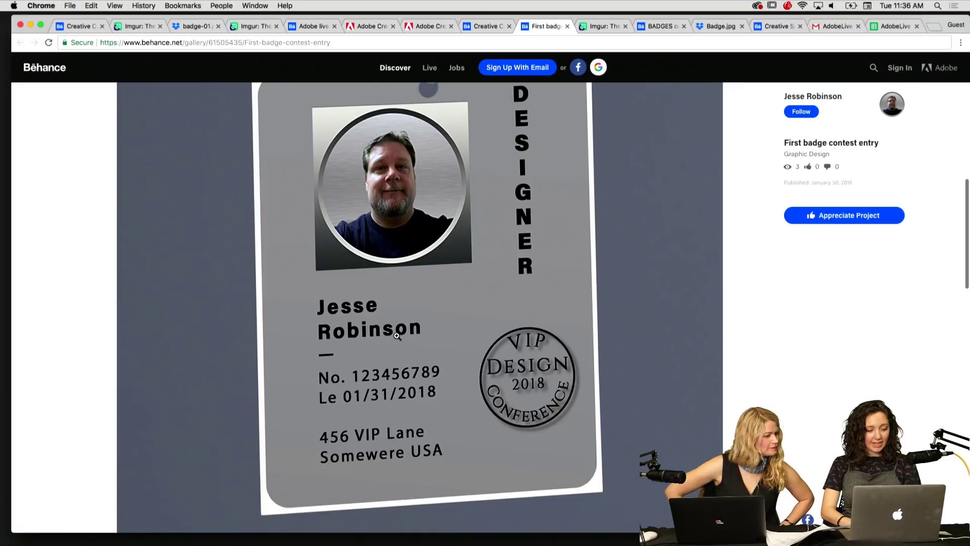
scroll(293, 311, up, 1)
scroll(284, 298, down, 2)
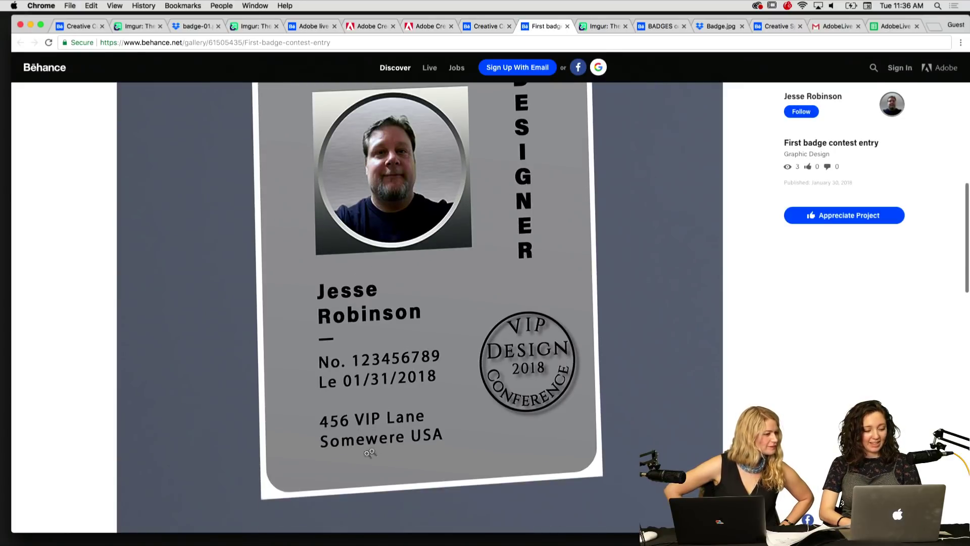
scroll(439, 290, down, 1)
scroll(437, 289, up, 3)
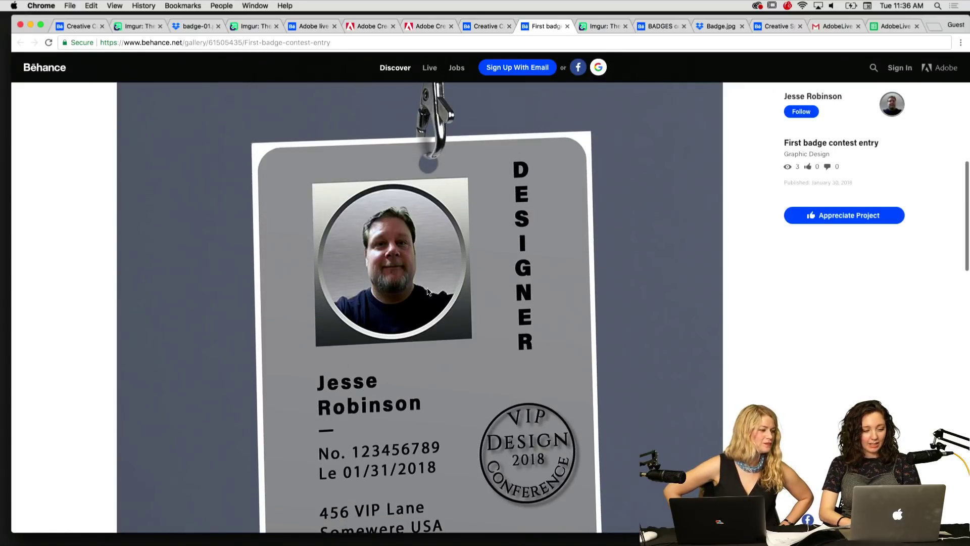
Step: Enlarge the First badge contest entry, and open the Apex Creator Summit entry to examine its VIP and Speaker lanyard mockup at full size
click(428, 291)
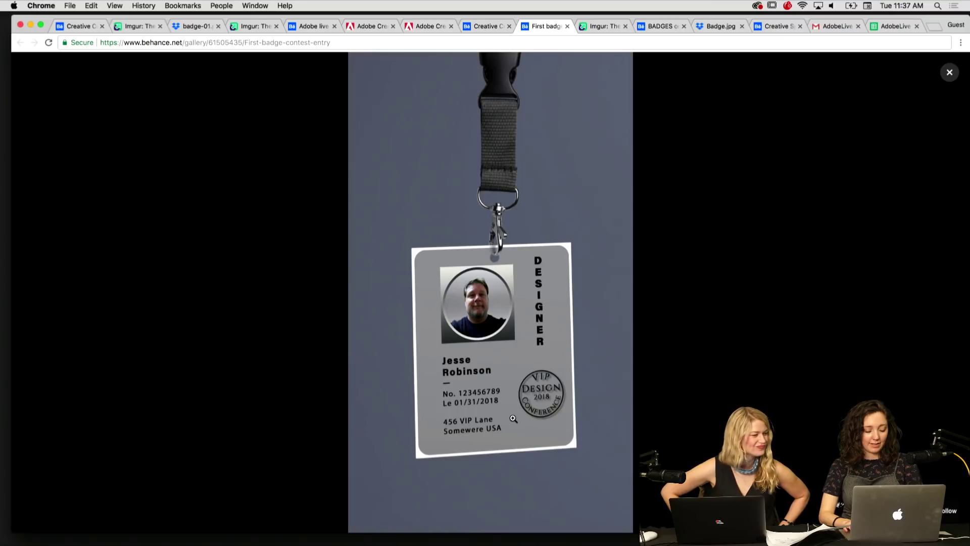
key(ctrl+Tab)
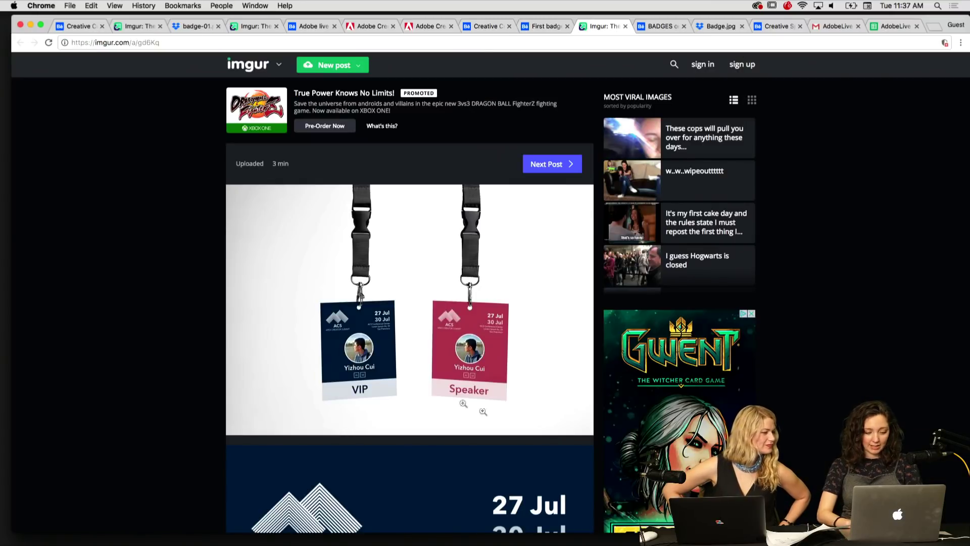
click(384, 342)
scroll(311, 285, down, 5)
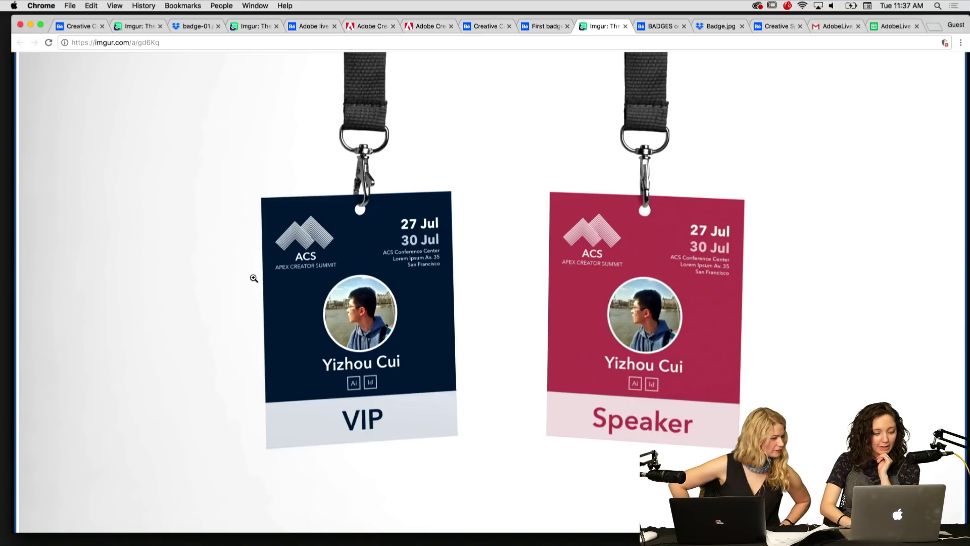
scroll(130, 293, down, 4)
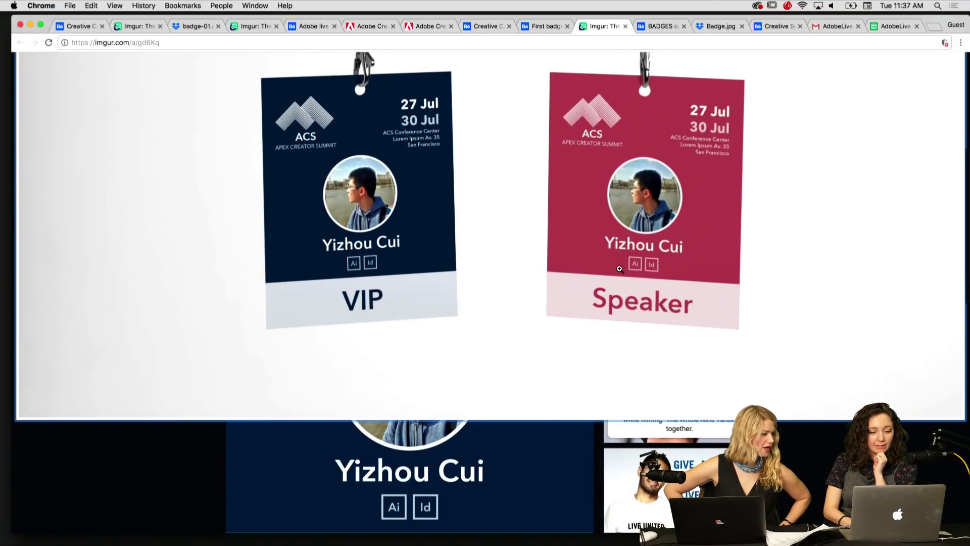
scroll(275, 264, down, 6)
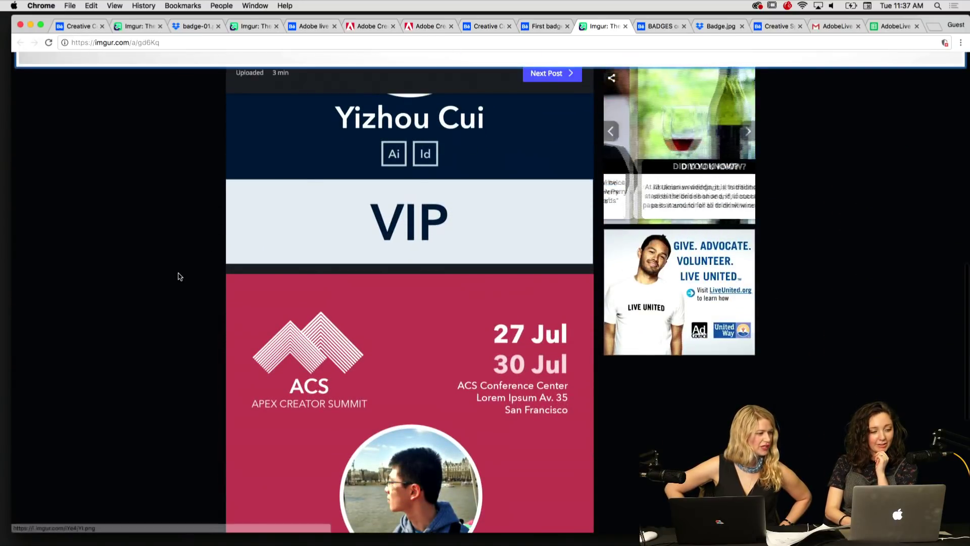
Step: Examine the flat artwork of the Apex Creator Summit VIP and Speaker badges, including the logo, dates, photo and role band
scroll(180, 276, down, 5)
scroll(180, 277, down, 3)
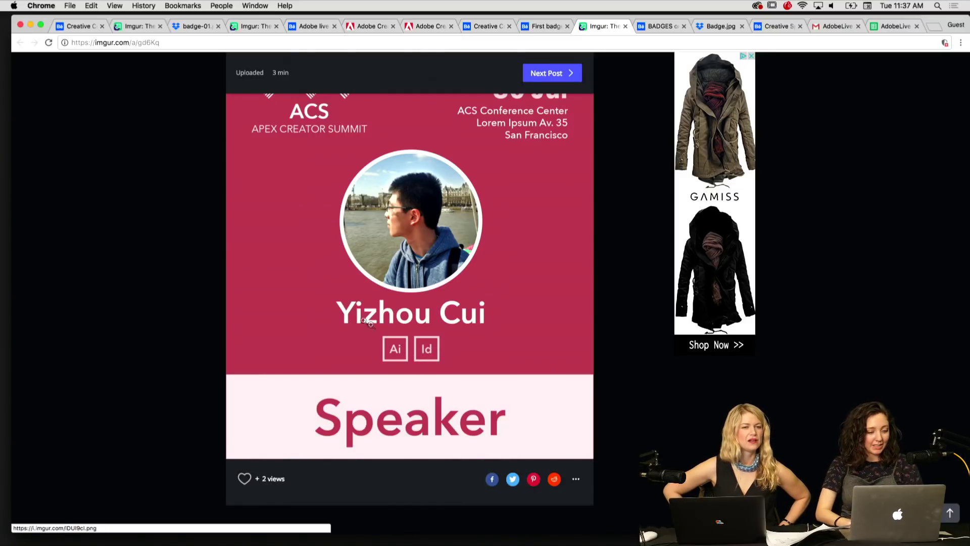
scroll(341, 377, up, 3)
scroll(342, 377, up, 10)
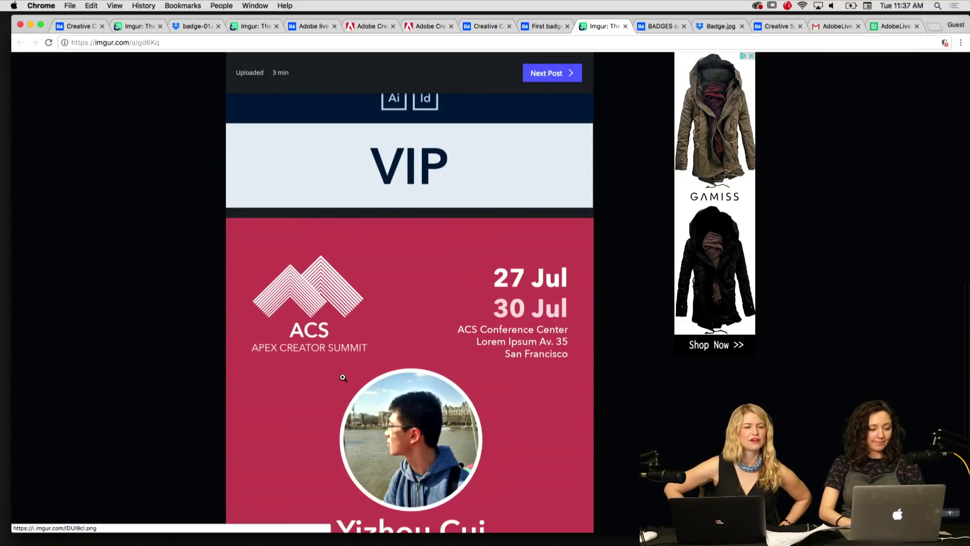
scroll(342, 377, down, 4)
scroll(342, 377, down, 3)
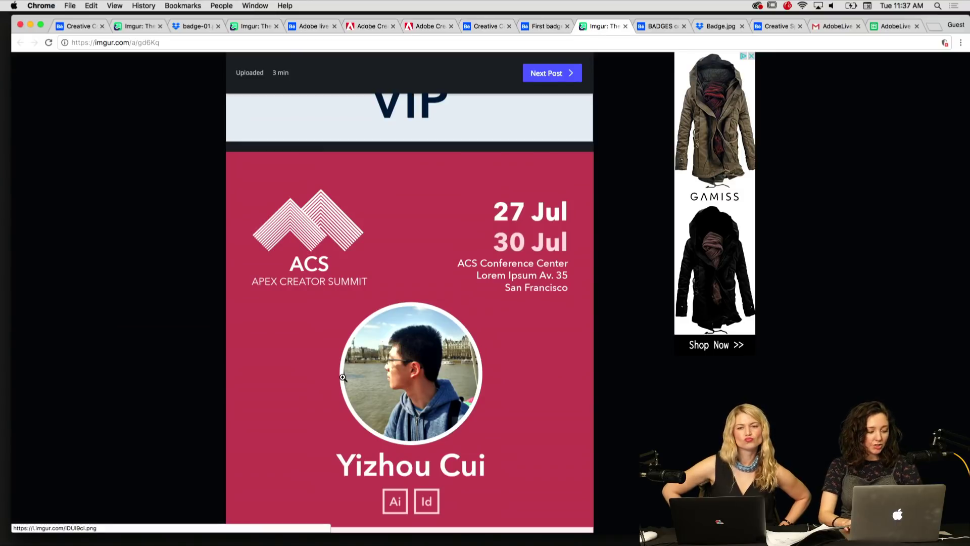
Step: Open the BADGES project and examine the Makeup Artist and Graphic Designer badges, including the enlarged images
key(ctrl+Tab)
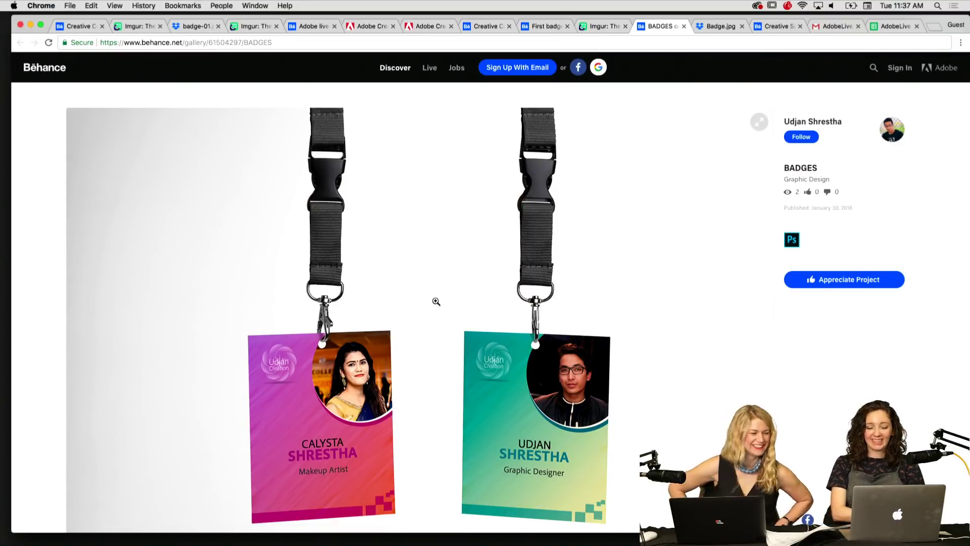
scroll(436, 301, down, 3)
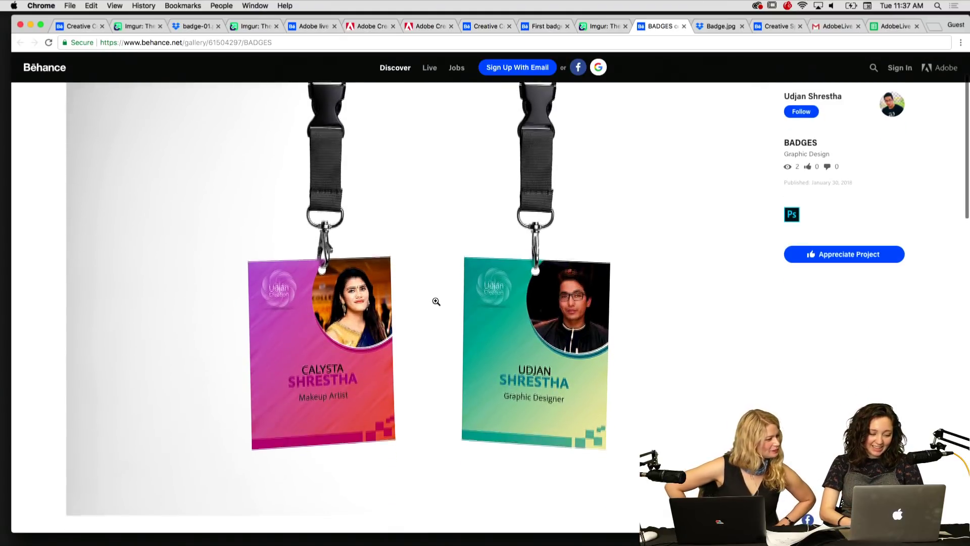
click(298, 327)
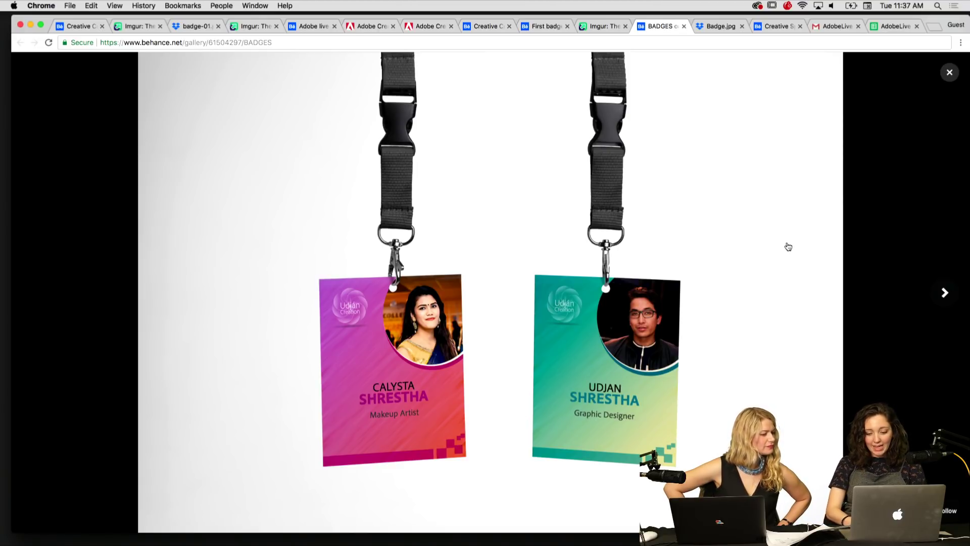
click(943, 294)
click(950, 73)
scroll(371, 282, down, 2)
scroll(522, 362, up, 3)
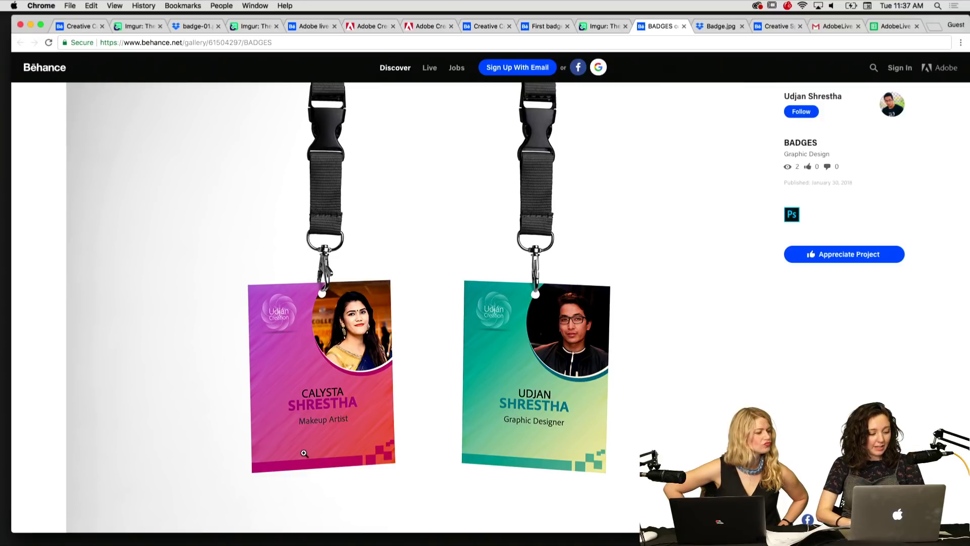
scroll(351, 298, up, 2)
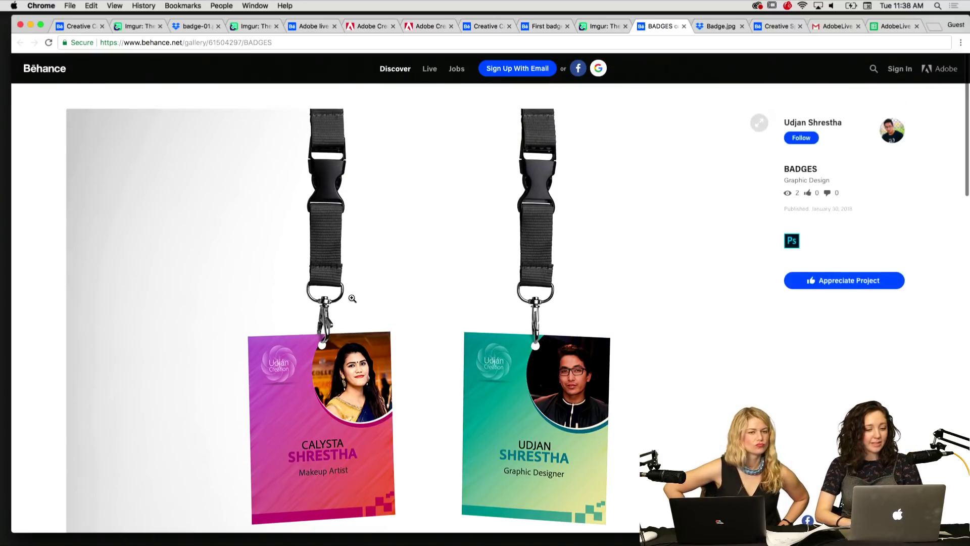
Step: Examine the purple and blue Sharetivity badges in Badge.jpg, and move on to the next contest entry
key(ctrl+Tab)
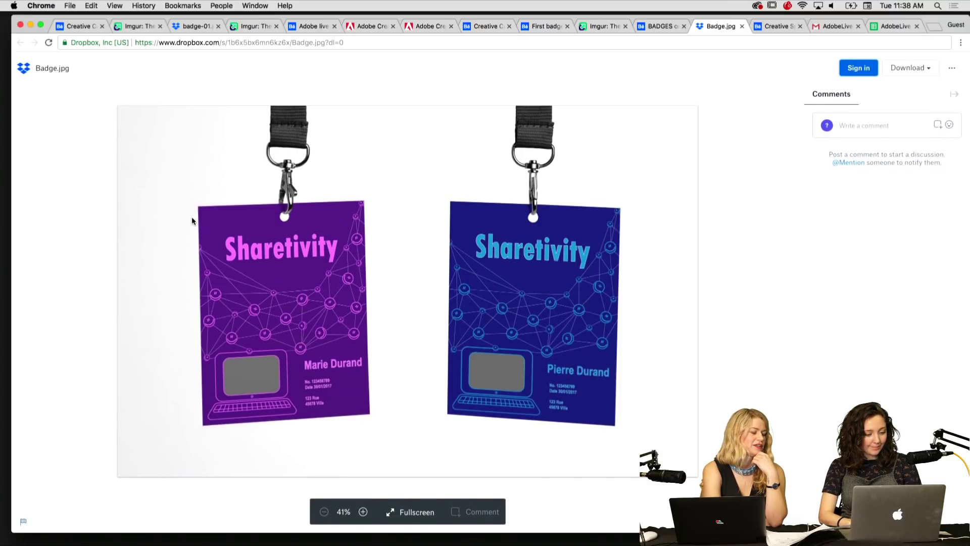
key(ctrl+Tab)
scroll(151, 200, down, 4)
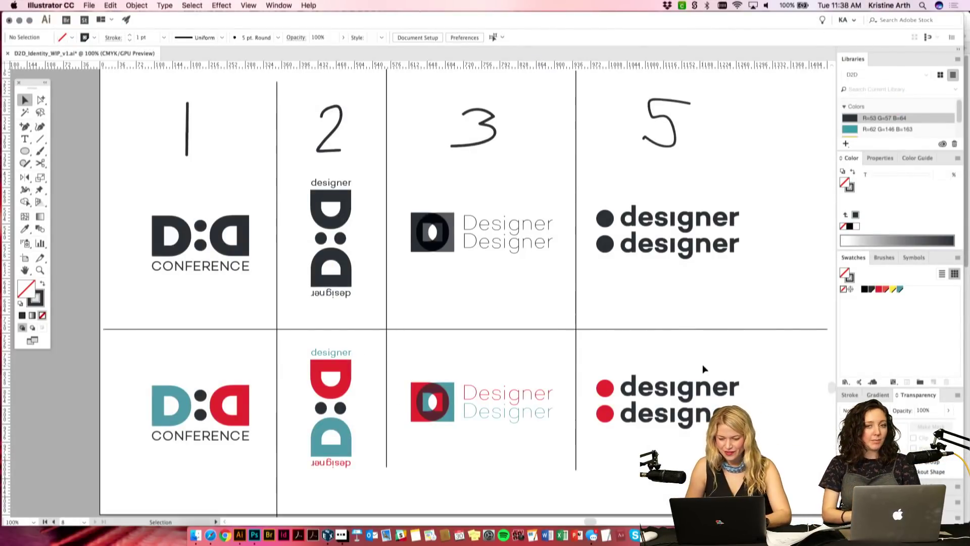
Step: In Illustrator, duplicate the vertical strip of overlapping D monograms onto the blank artboard above the numbered logo grid
key(super+minus)
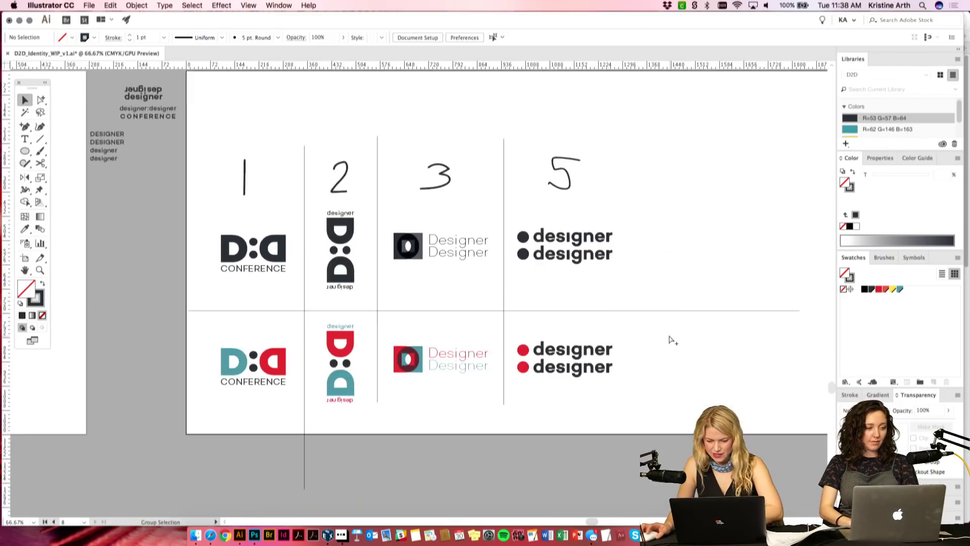
key(super+minus)
scroll(634, 305, up, 5)
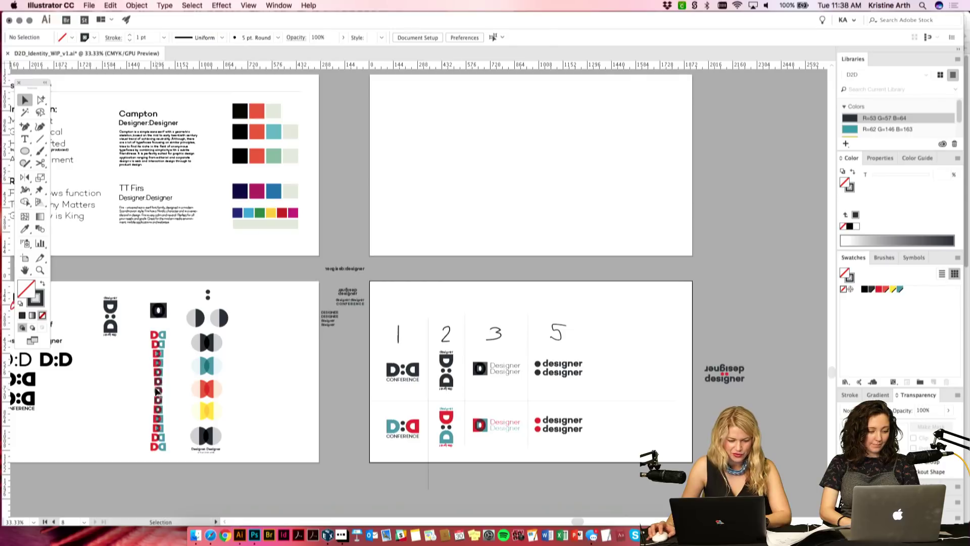
scroll(196, 499, up, 1)
scroll(196, 498, left, 1)
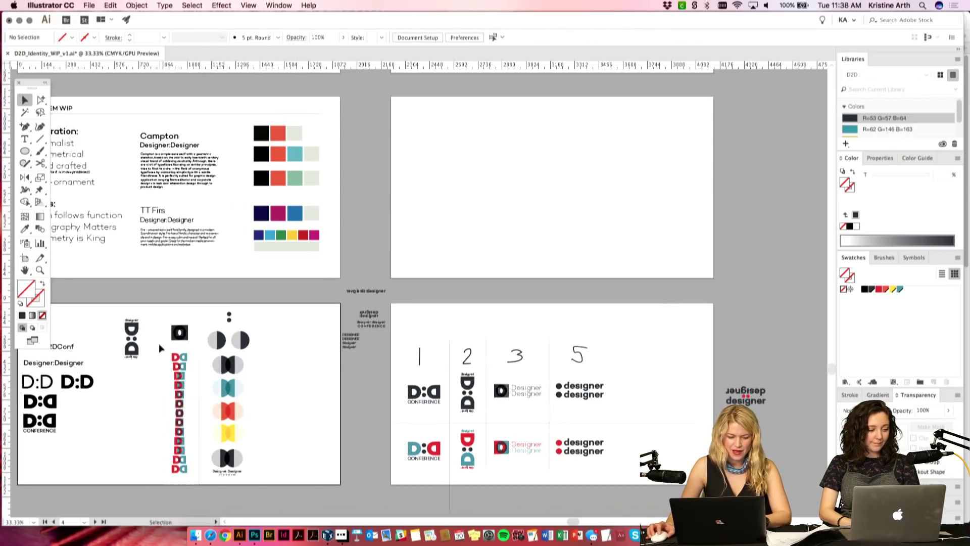
drag(181, 385, 443, 165)
scroll(561, 194, up, 1)
scroll(561, 194, right, 1)
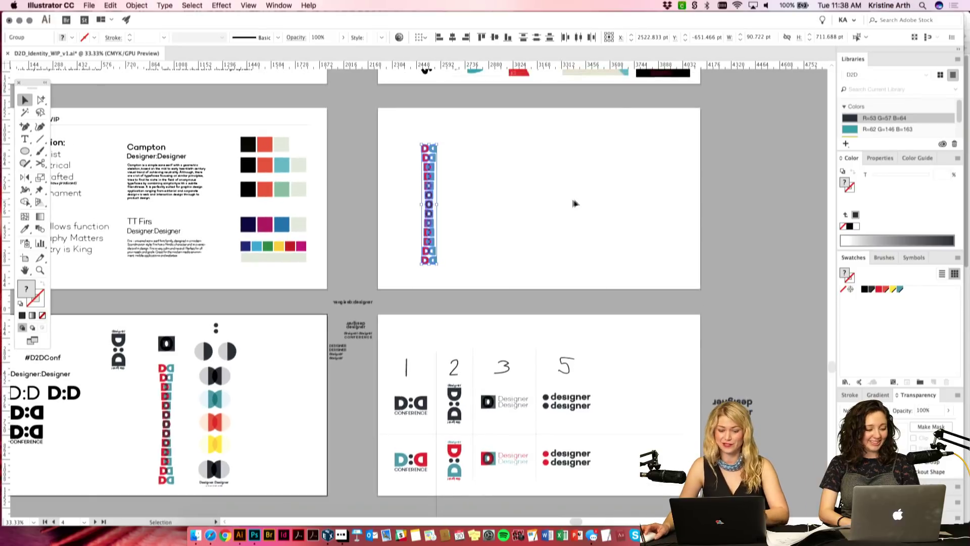
Step: Scale the duplicated monogram strip proportionally until it spans the full height of its artboard
key(super+equal)
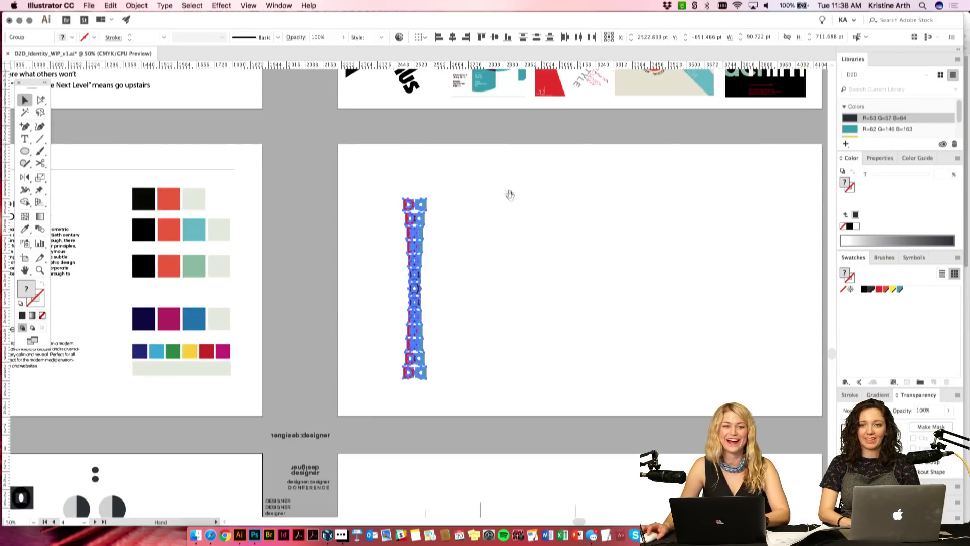
scroll(542, 223, left, 1)
scroll(541, 222, down, 1)
click(501, 348)
click(424, 210)
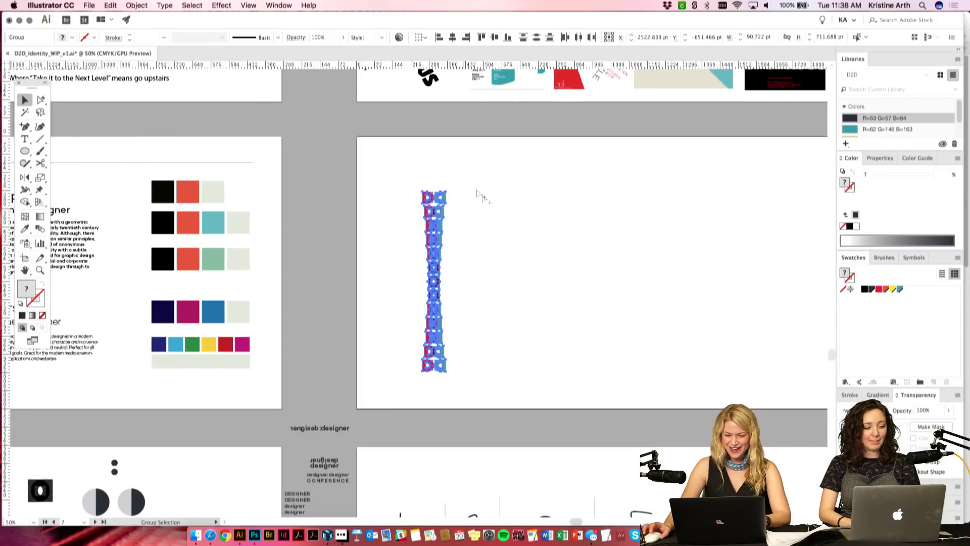
drag(434, 192, 436, 137)
click(536, 235)
Step: Duplicate the tall monogram strip to its right and rotate the copy 90 degrees into a horizontal band
scroll(581, 242, right, 2)
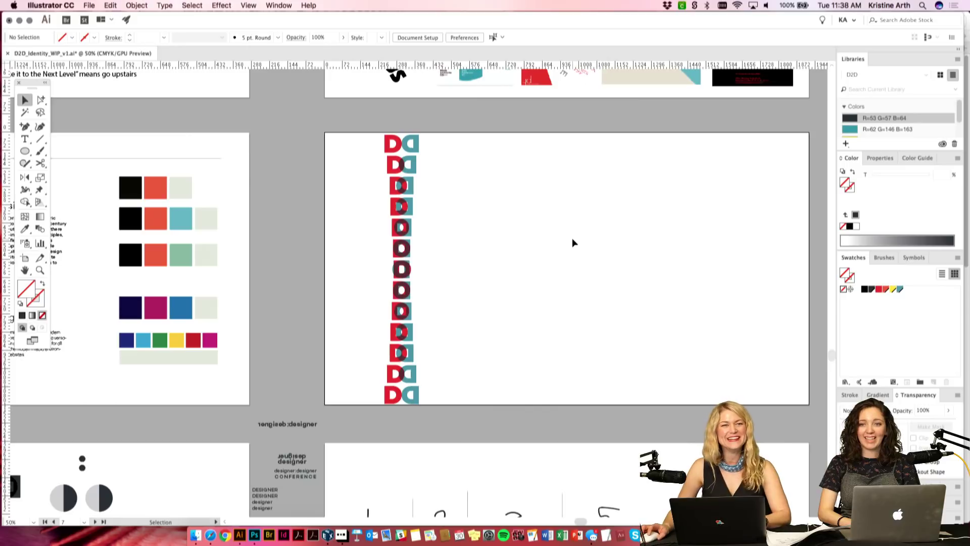
scroll(572, 225, right, 2)
drag(392, 207, 581, 206)
drag(590, 129, 583, 189)
click(604, 336)
Step: Enlarge the horizontal monogram band proportionally from both ends to about 1434 pt wide
drag(605, 335, 593, 166)
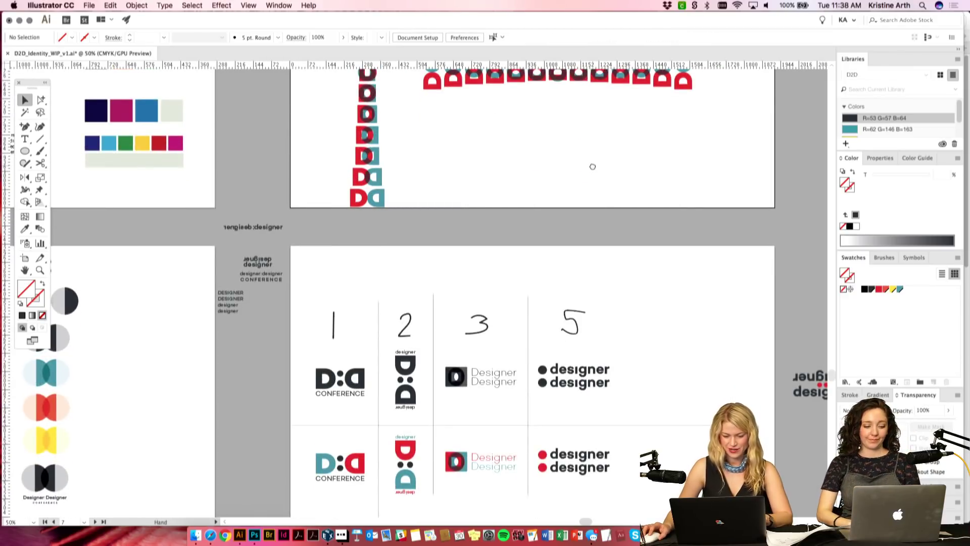
drag(593, 166, 587, 325)
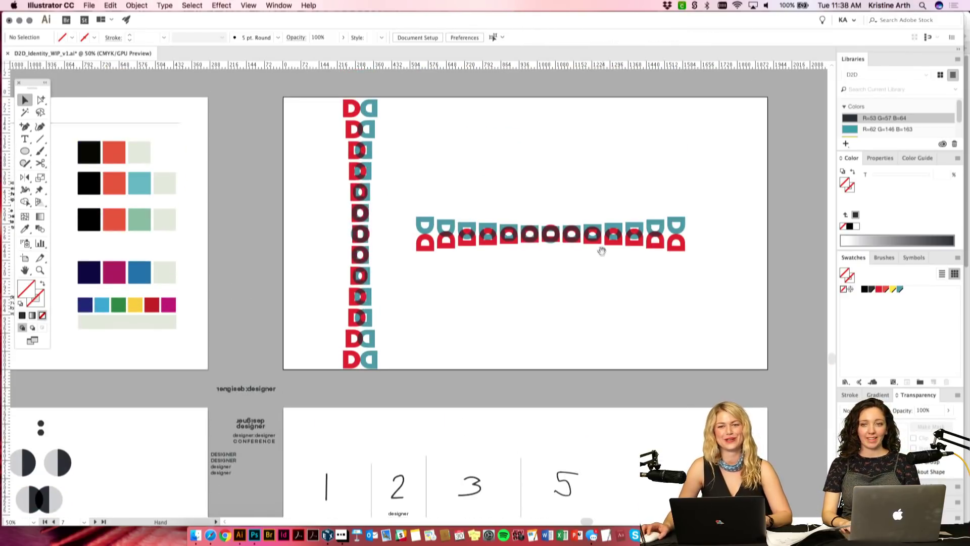
drag(603, 255, 587, 325)
click(649, 308)
drag(675, 309, 737, 309)
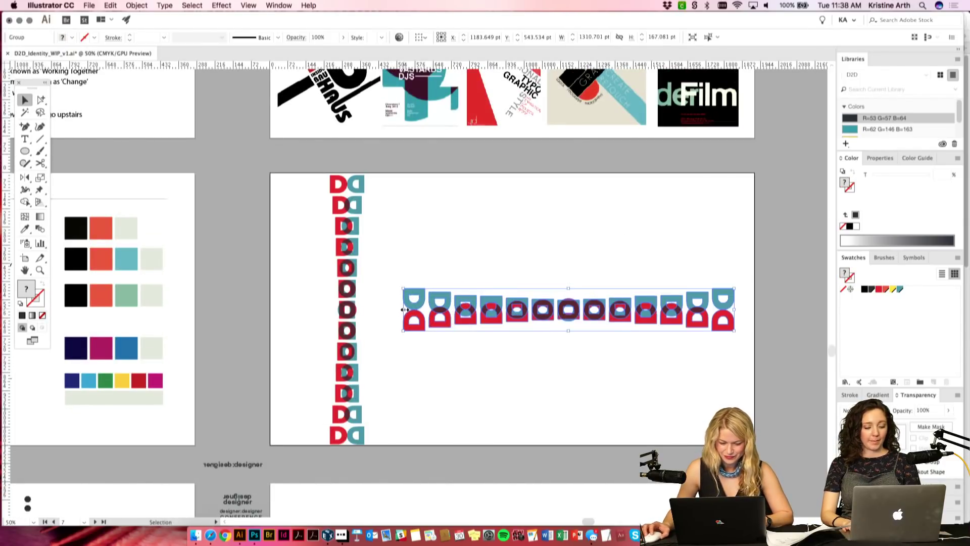
click(470, 258)
click(405, 311)
drag(405, 311, 373, 311)
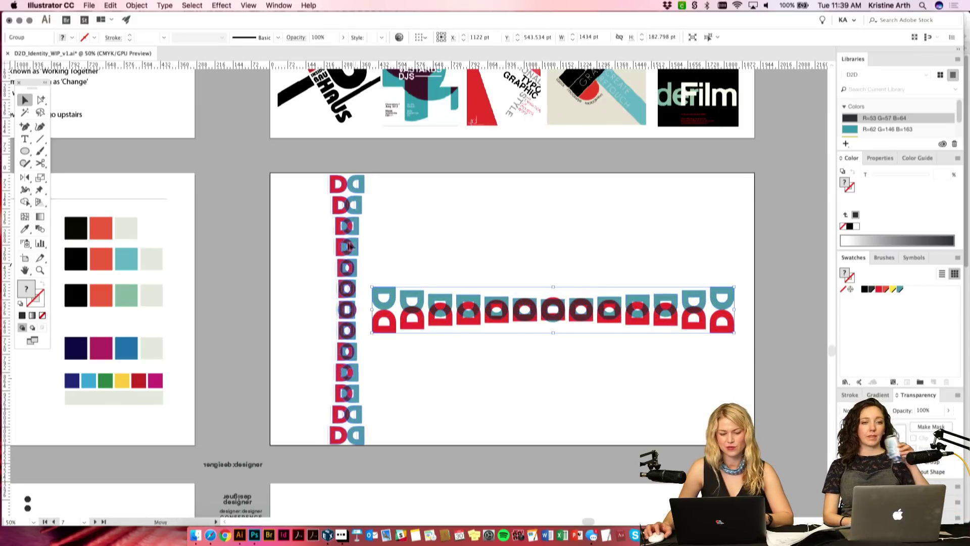
click(457, 280)
Step: Duplicate the Campton heading from the System WIP artboard to the space above the horizontal monogram band
drag(538, 370, 753, 411)
drag(157, 273, 644, 251)
Step: Copy the tagline "Sugarcoating is for donuts" from the Taglines / Marketing Speak / Swag Copy list
scroll(163, 225, up, 4)
scroll(162, 225, left, 5)
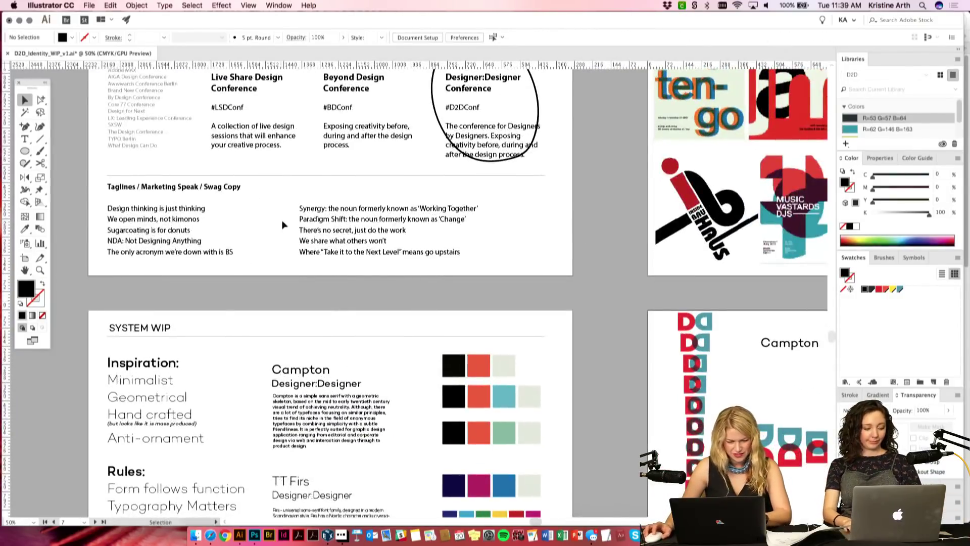
click(318, 212)
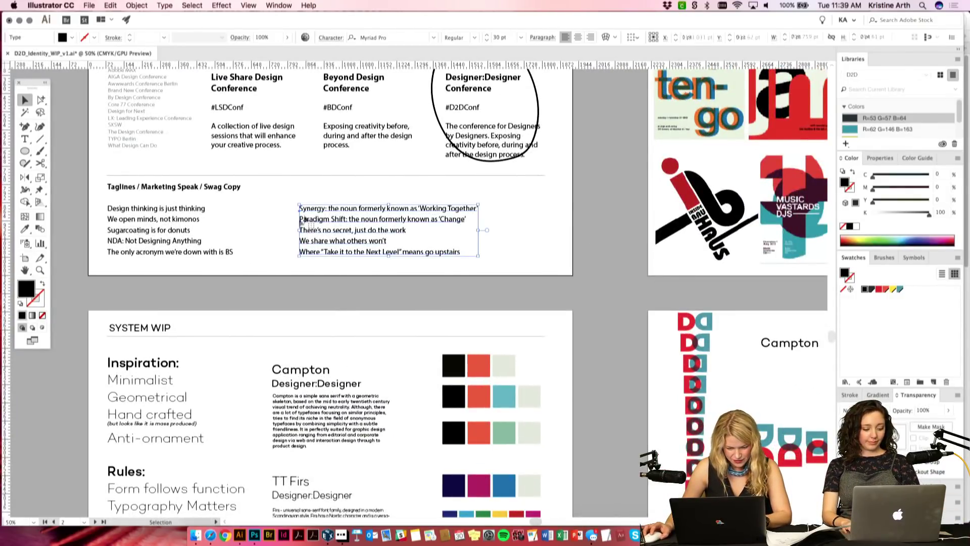
click(130, 232)
triple_click(167, 231)
key(super+c)
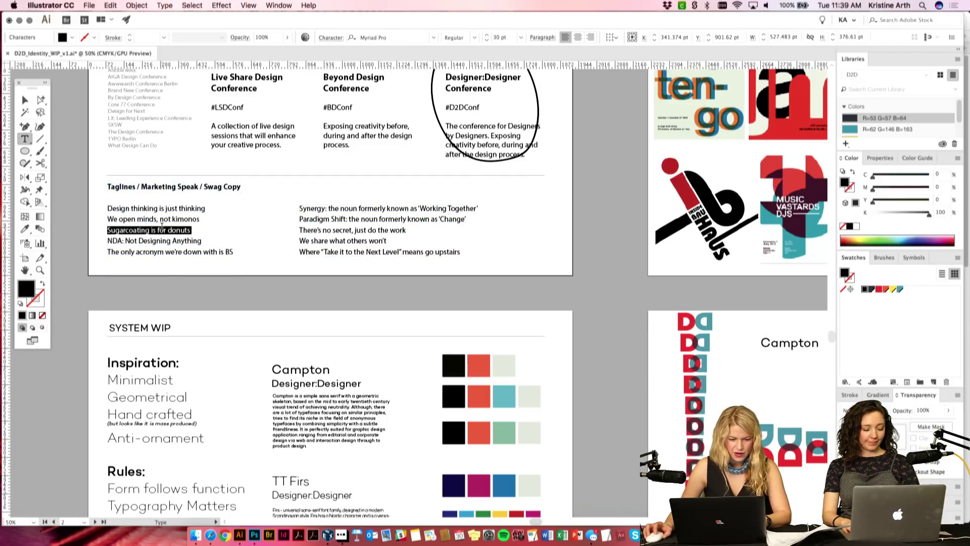
click(24, 99)
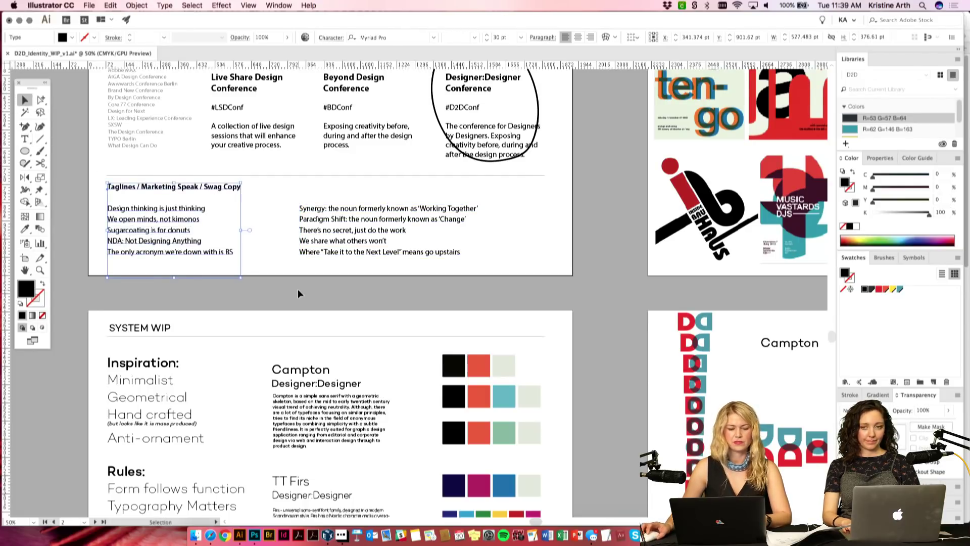
Step: Replace the Campton text above the horizontal monogram band with the copied tagline "Sugarcoating is for donuts"
click(298, 289)
scroll(298, 289, right, 10)
scroll(298, 289, down, 2)
key(super+equal)
key(super+equal)
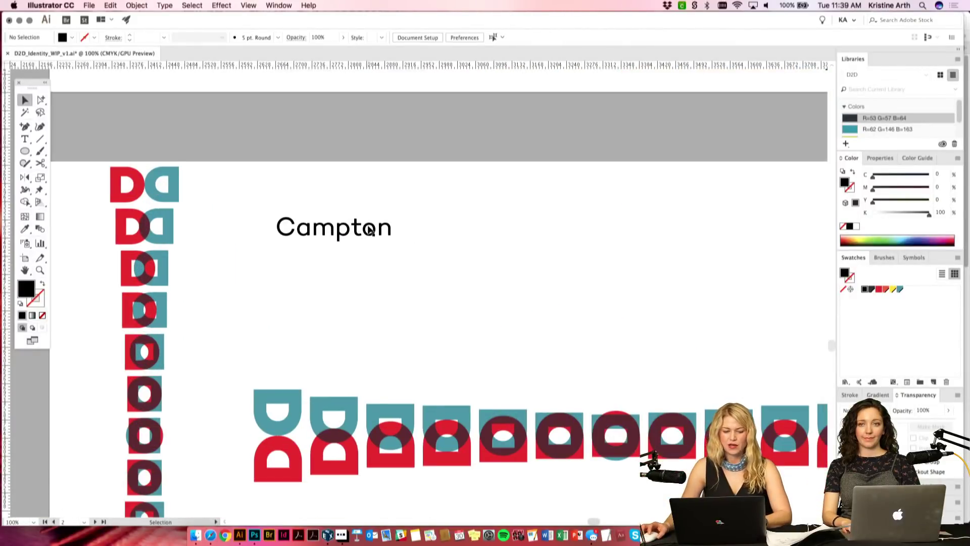
double_click(370, 230)
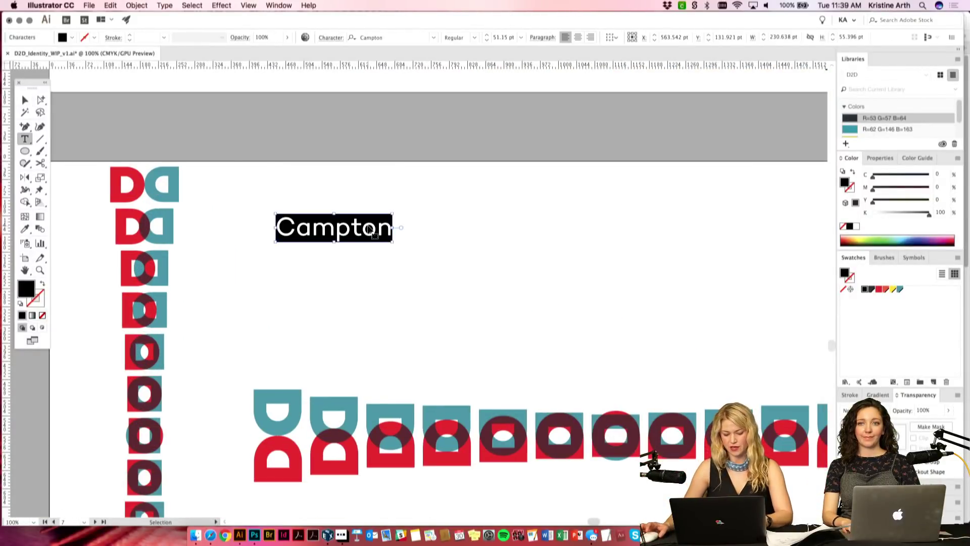
key(super+v)
key(Escape)
Step: Increase the font size of the "Sugarcoating is for donuts" tagline to 58 pt
key(super+shift+period)
key(super+shift+period)
key(super+shift+period)
key(super+shift+period)
key(super+shift+period)
key(super+shift+period)
key(super+shift+period)
key(super+shift+period)
key(super+shift+period)
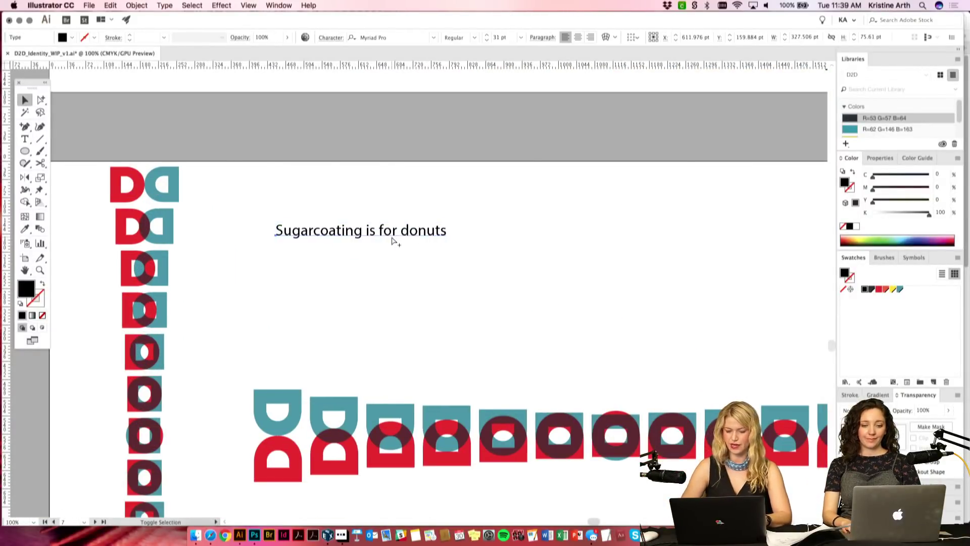
key(super+shift+period)
key(super+shift+period)
key(super+shift+period)
key(super+shift+period)
key(super+shift+period)
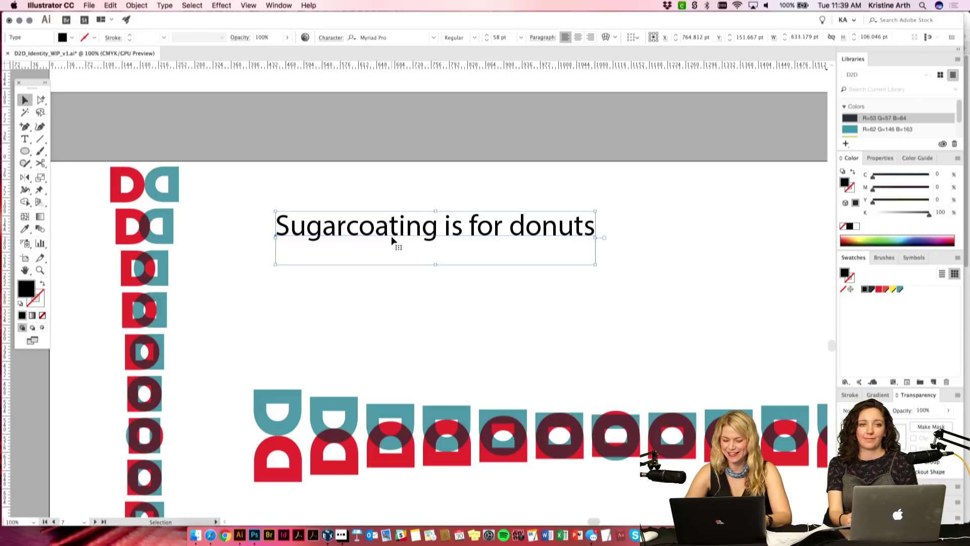
key(super+minus)
key(super+minus)
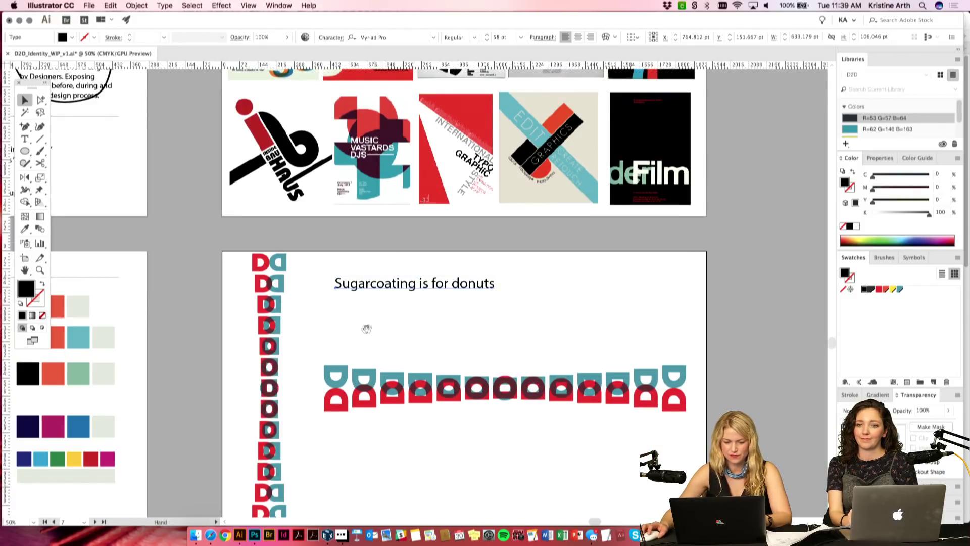
Step: Look over the tagline list and the System WIP artboard's typeface and colour options, and return to the monogram strip artboard
click(354, 319)
drag(346, 314, 497, 336)
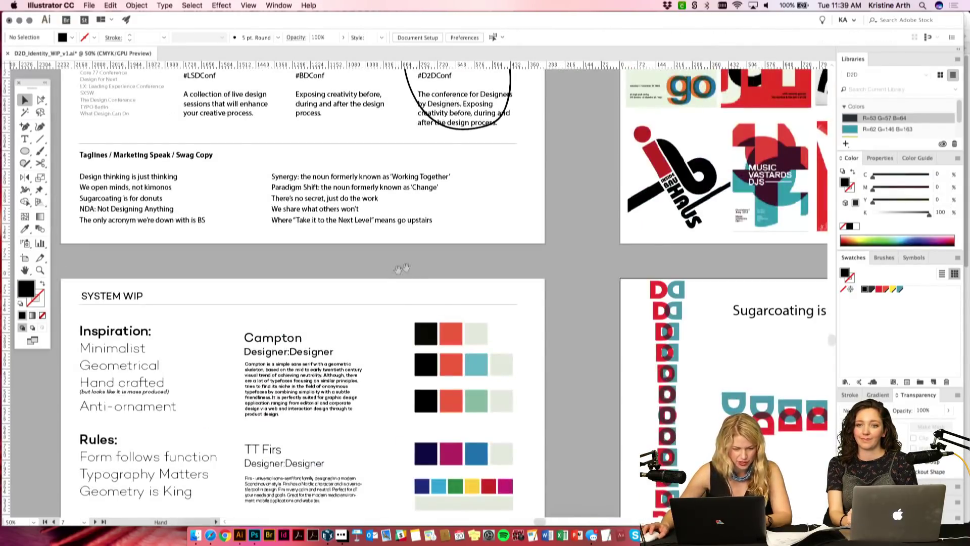
scroll(510, 264, right, 3)
scroll(531, 263, left, 3)
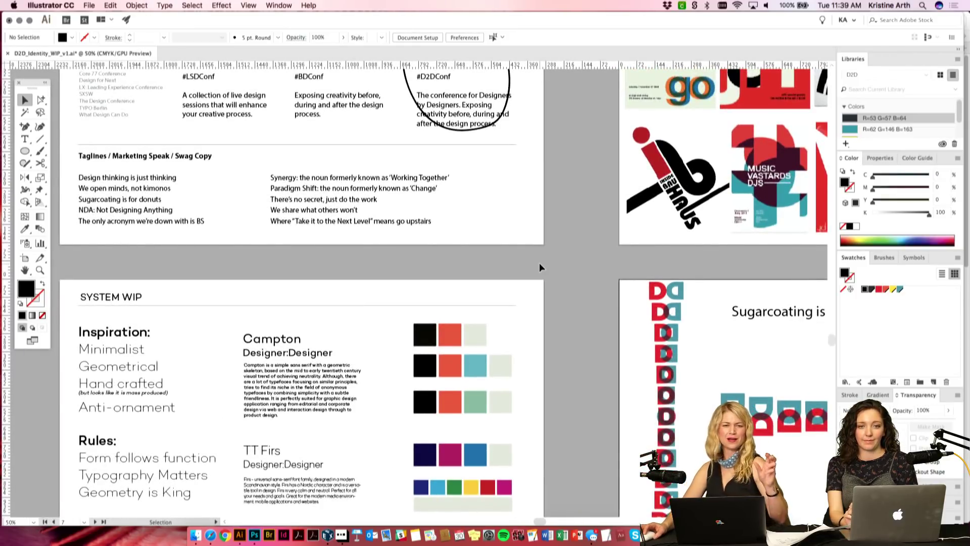
scroll(538, 267, right, 10)
drag(489, 281, 506, 281)
click(527, 318)
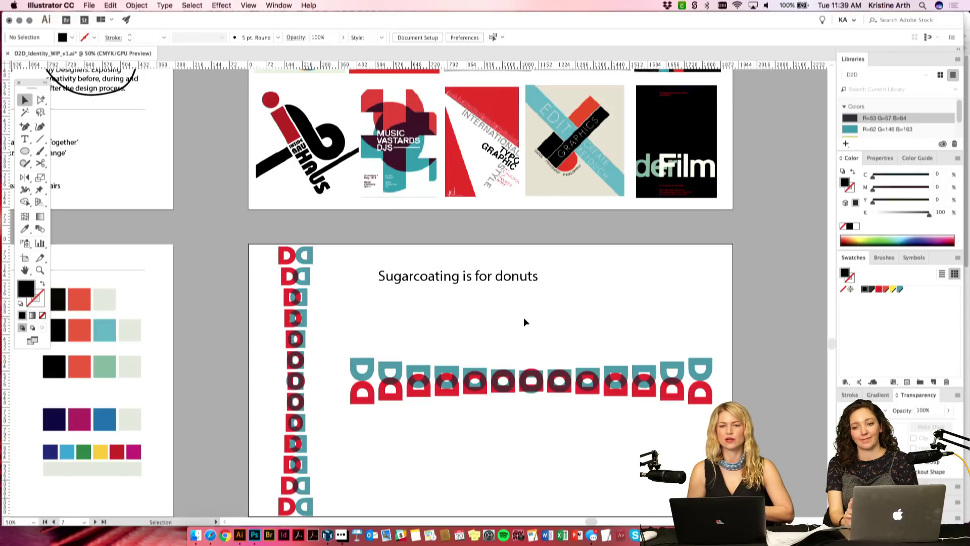
Step: Move the "Sugarcoating is for donuts" tagline below the horizontal monogram band and shift the band higher on the artboard
key(super+minus)
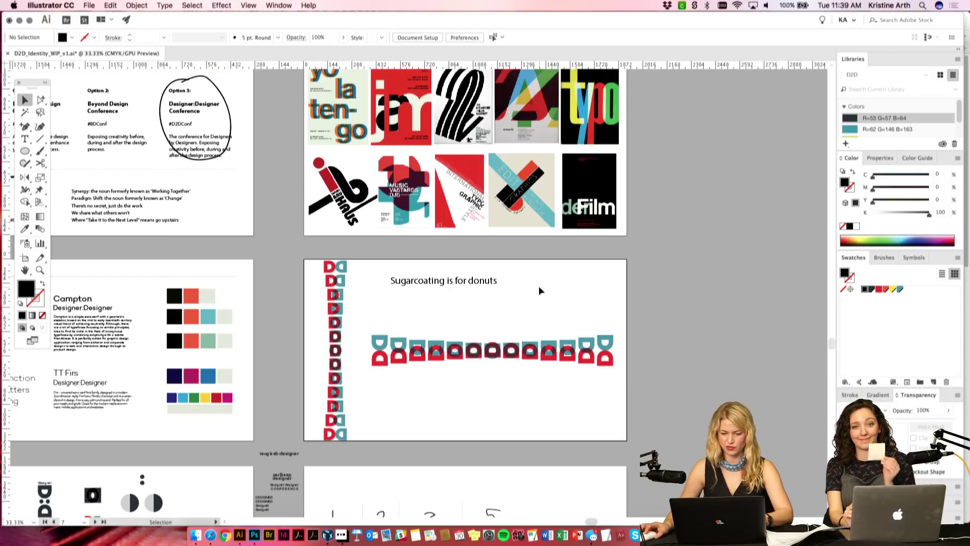
drag(483, 282, 535, 403)
click(563, 361)
drag(564, 360, 551, 326)
click(575, 359)
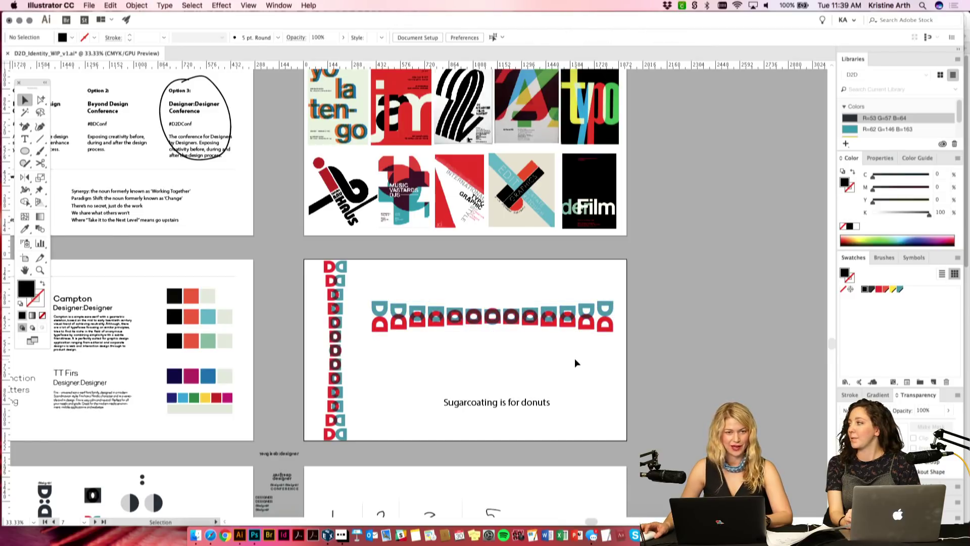
Step: Set the "Sugarcoating is for donuts" tagline in all caps
click(528, 407)
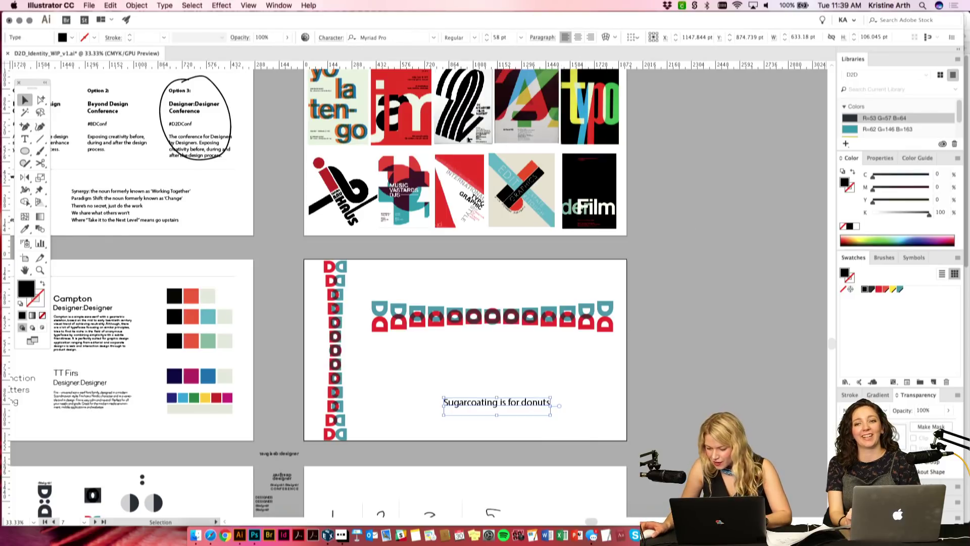
key(super+t)
key(super+shift+k)
click(519, 412)
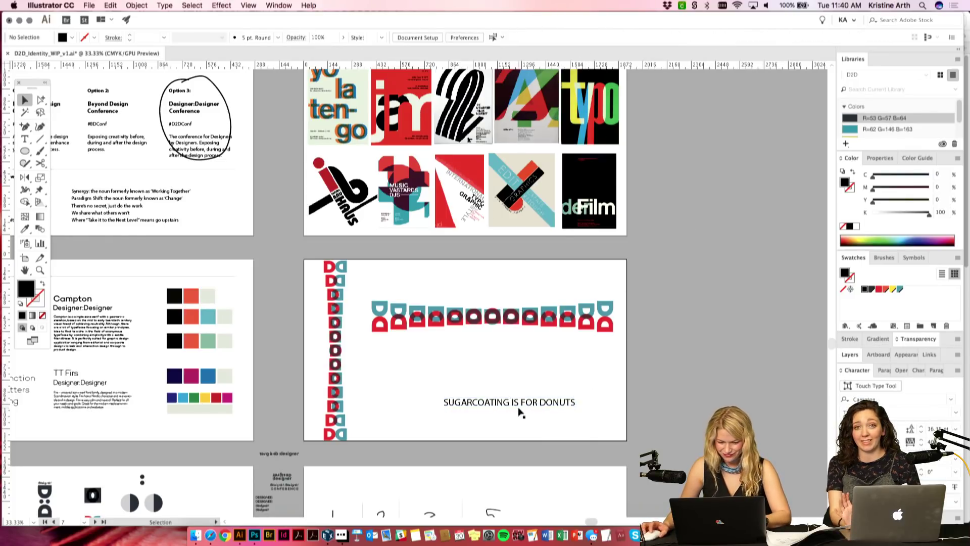
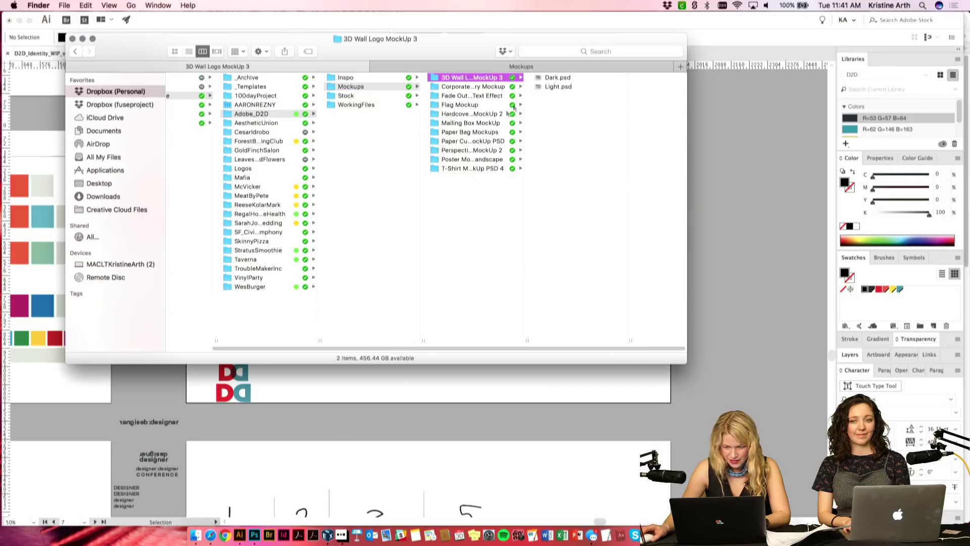
Step: Open Light.psd from the 3D Wall Logo MockUp 3 folder in Photoshop and open its "Your design here" smart object
click(553, 78)
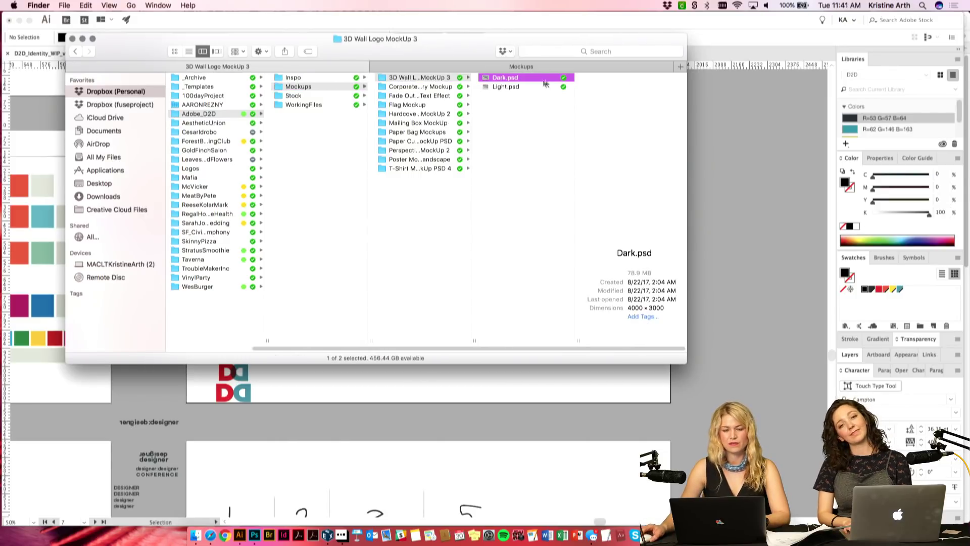
click(499, 88)
double_click(499, 86)
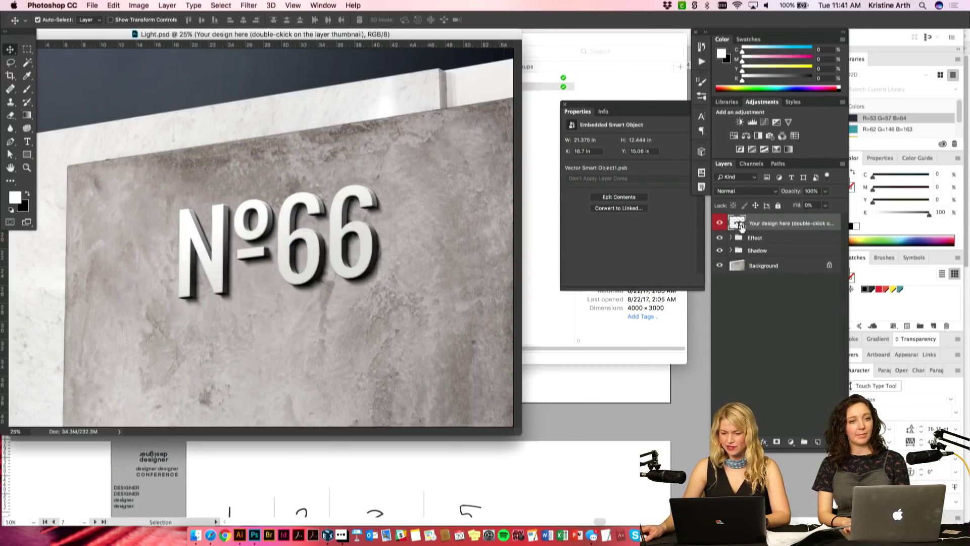
double_click(741, 228)
Step: Switch to Illustrator and copy the dark version of logo option 3, including its square monogram and Designer Designer text
click(615, 437)
drag(575, 426, 595, 185)
drag(590, 303, 635, 314)
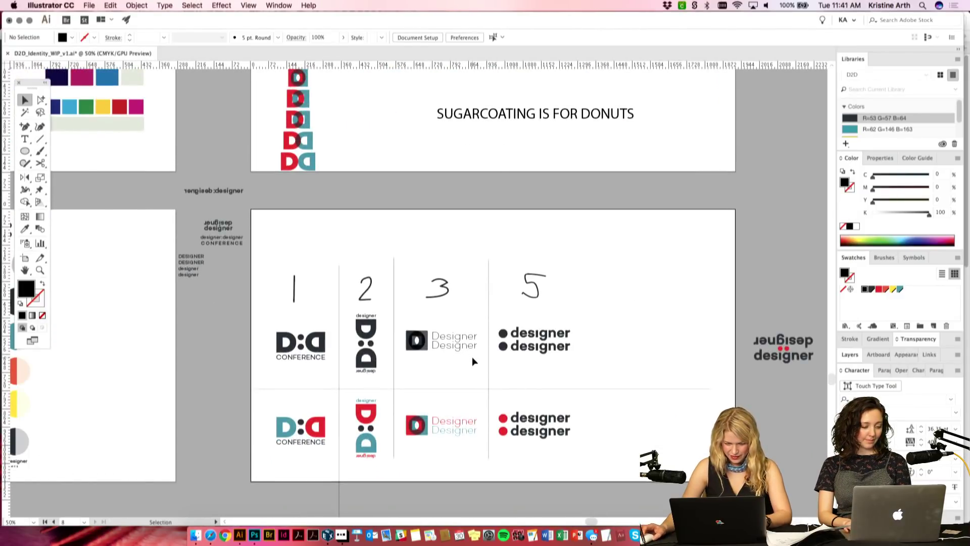
click(413, 324)
click(441, 312)
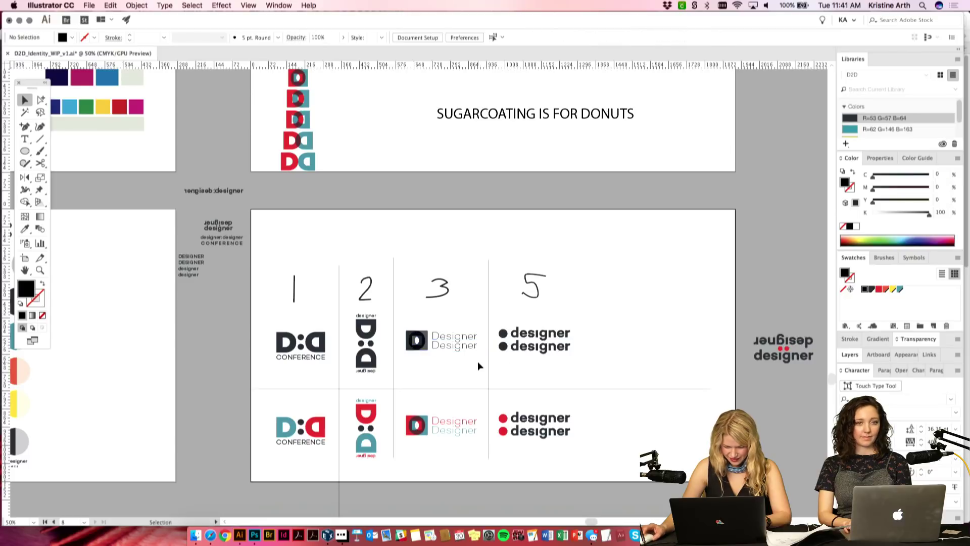
click(411, 329)
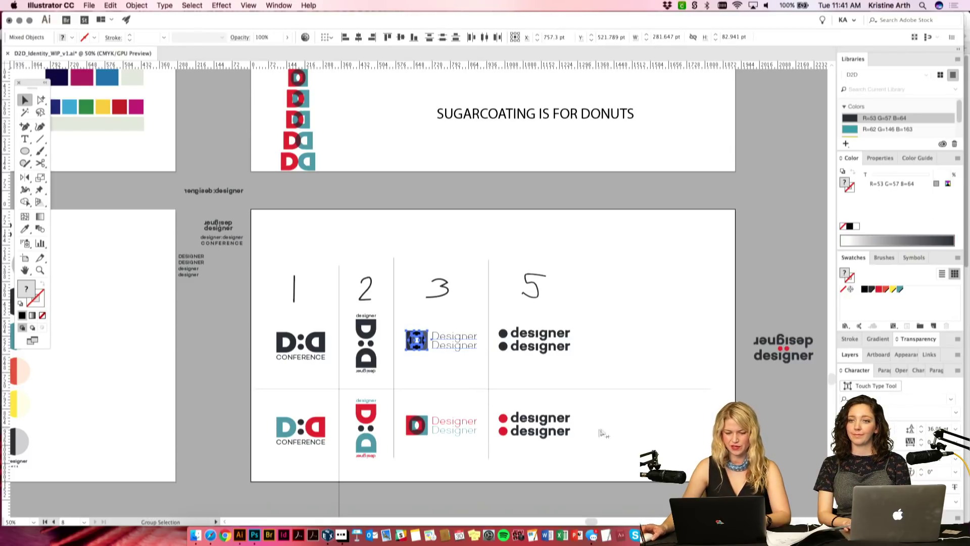
click(657, 344)
scroll(659, 323, up, 1)
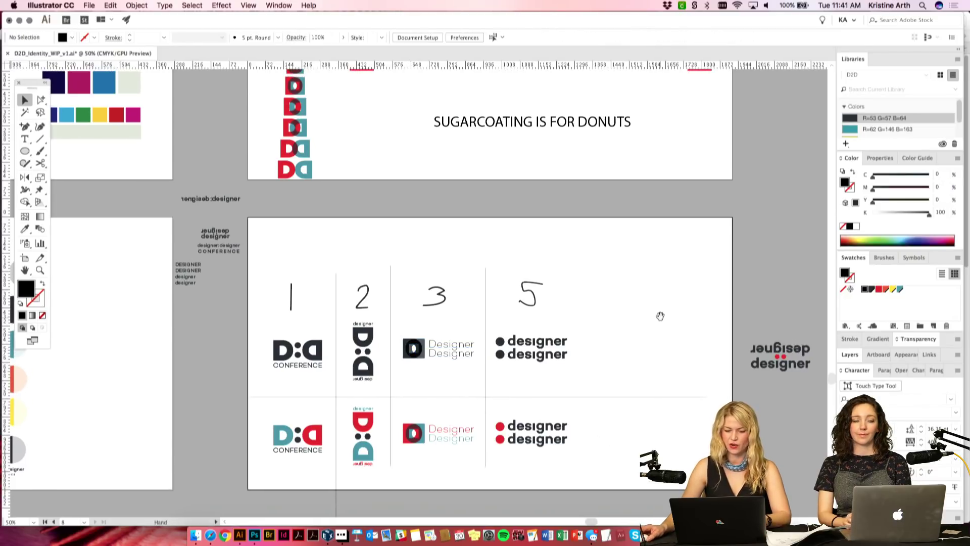
Step: Switch to Photoshop and paste the copied logo into the wall mockup's design file as a Smart Object
click(254, 535)
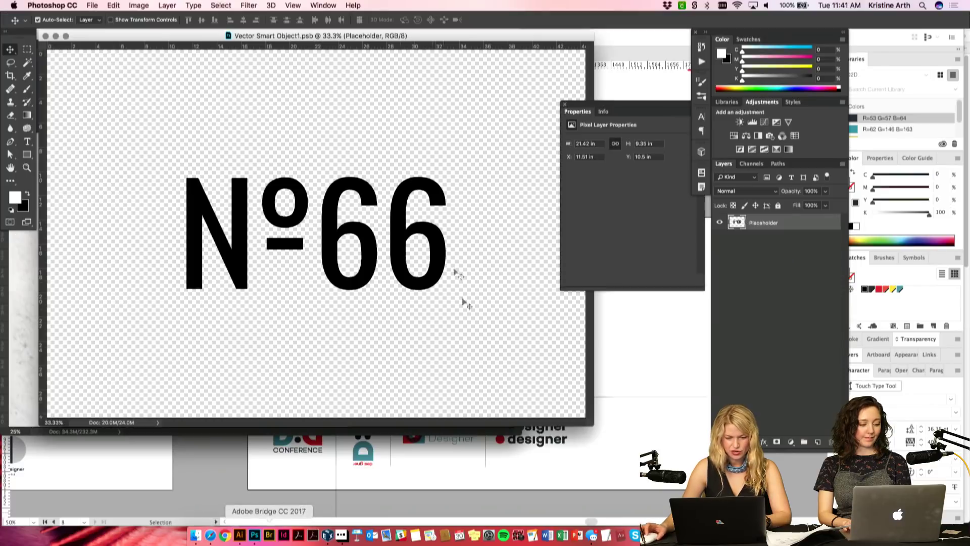
key(super+v)
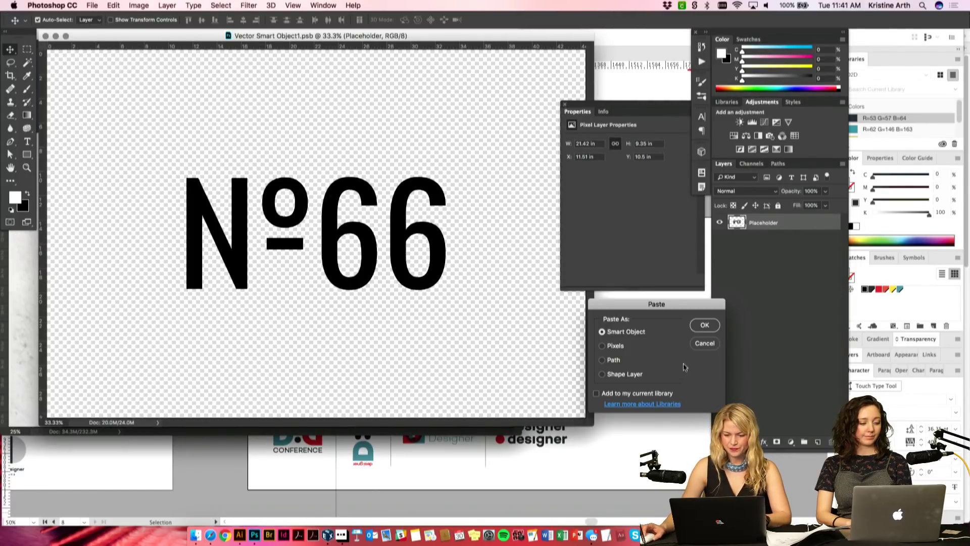
click(705, 325)
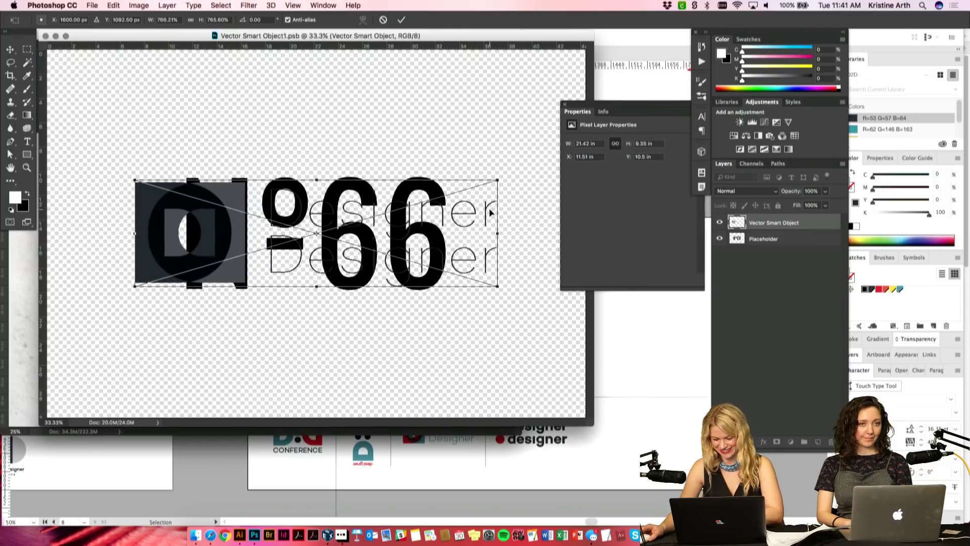
key(Return)
Step: Hide the Placeholder layer, save the smart object and close it to update the wall mockup
click(719, 238)
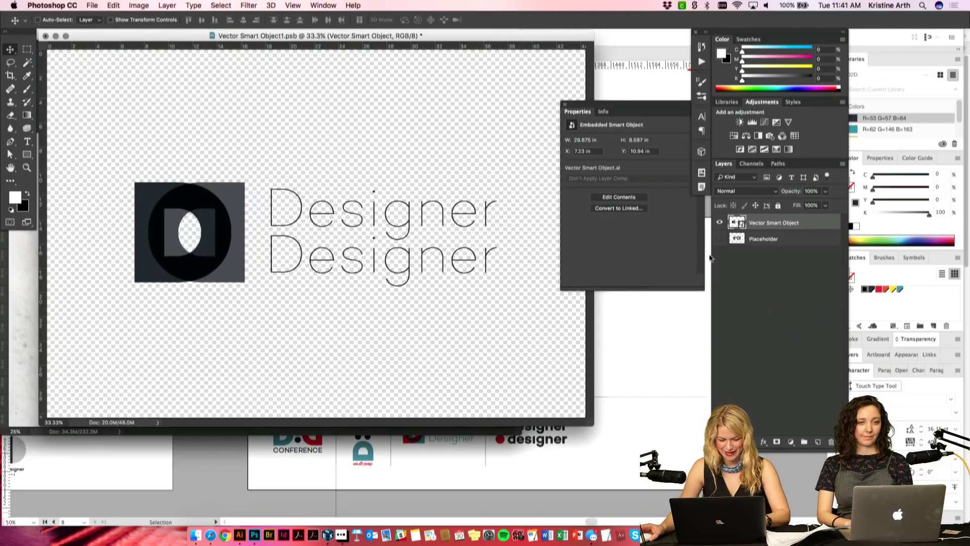
key(super+s)
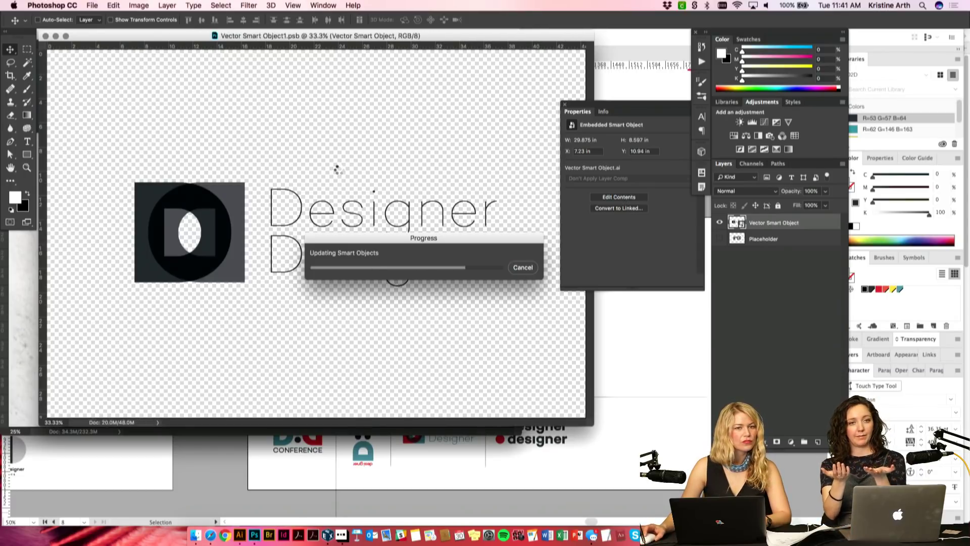
key(super+w)
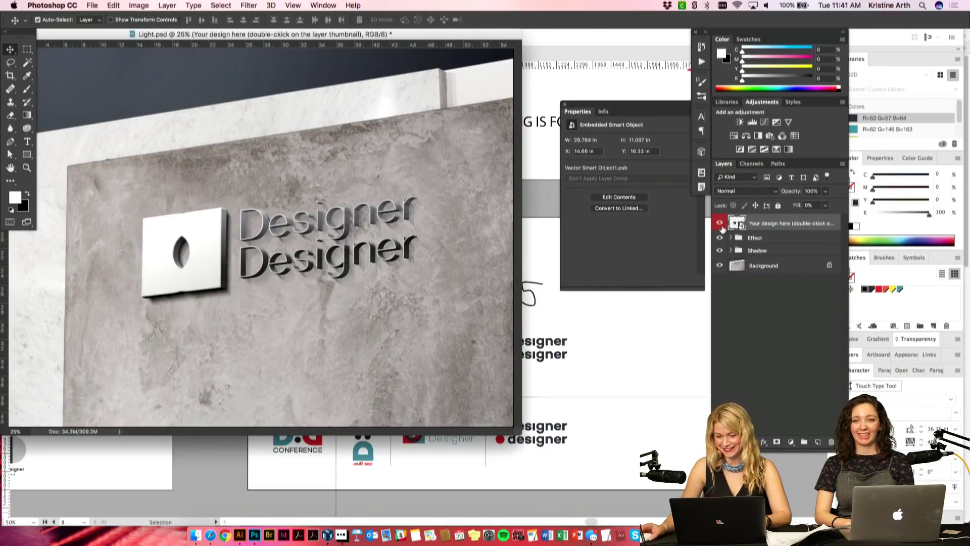
Step: Switch to Illustrator and examine the monogram and the Designer Designer text of logo option 3 up close
click(664, 367)
drag(570, 402, 607, 263)
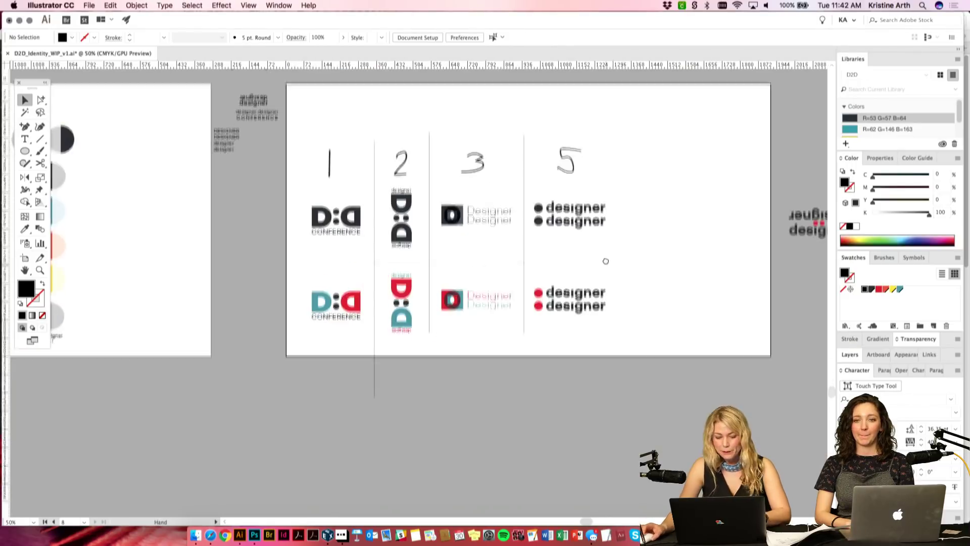
key(super+plus)
key(super+plus)
key(super+plus)
key(super+plus)
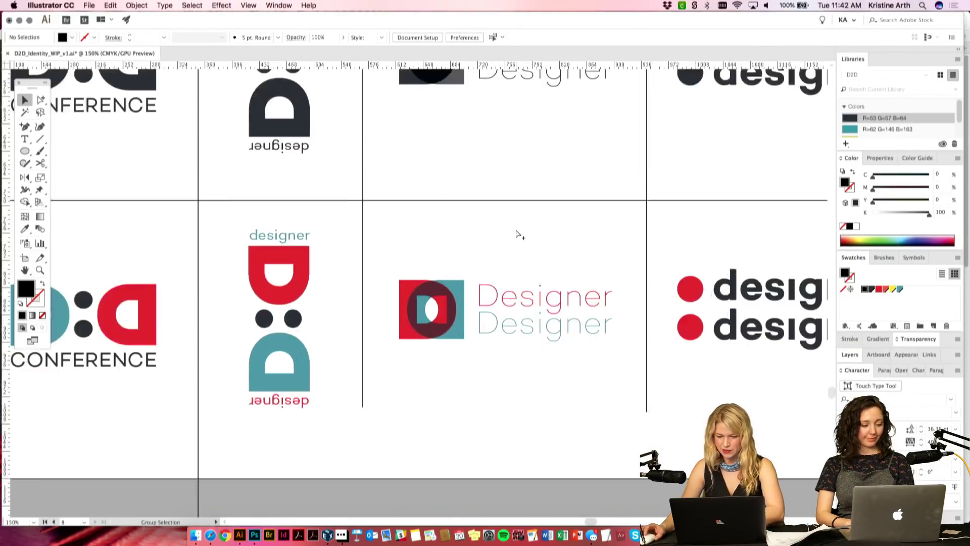
drag(555, 114, 474, 344)
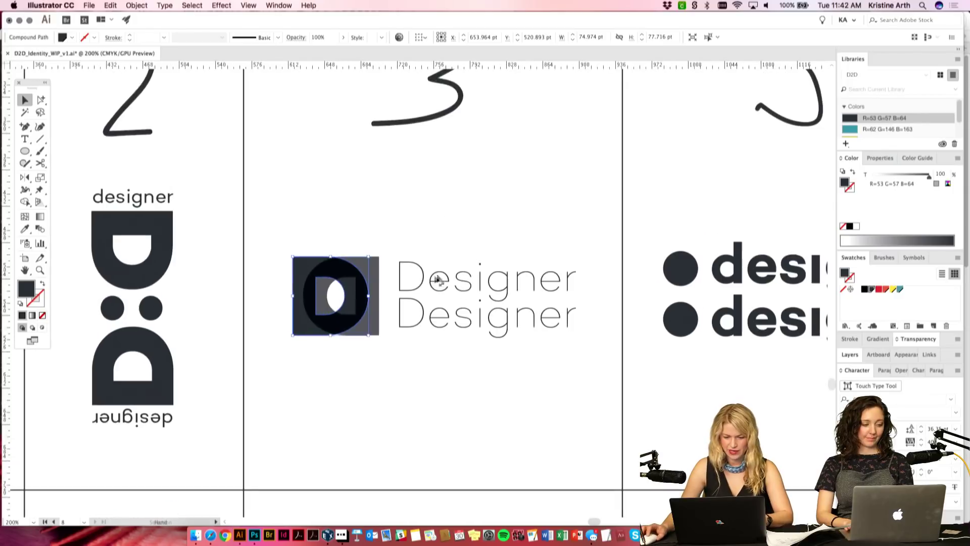
click(422, 289)
click(477, 349)
key(super+minus)
key(super+minus)
key(super+minus)
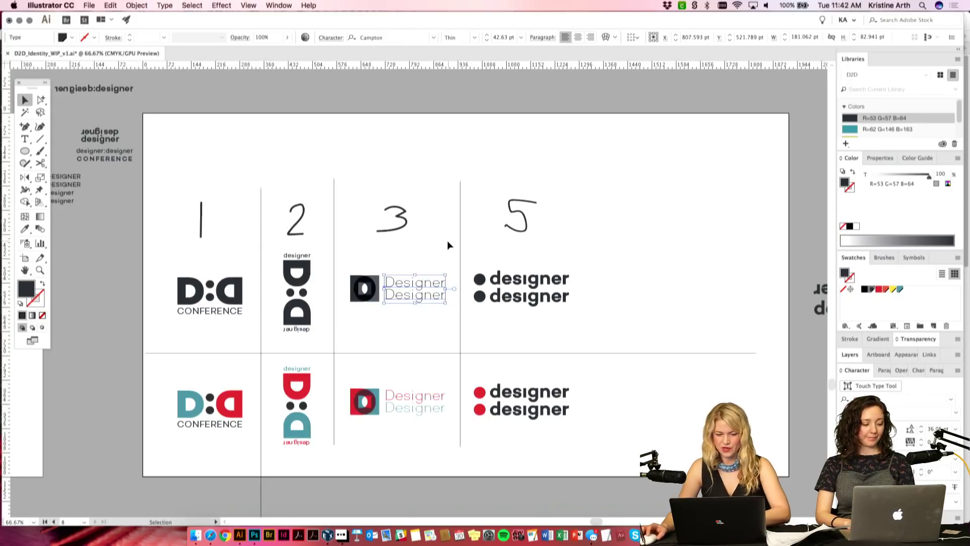
Step: Examine the horizontal monogram band and its tagline on the artboard above the logo options
scroll(455, 303, up, 3)
scroll(491, 341, up, 3)
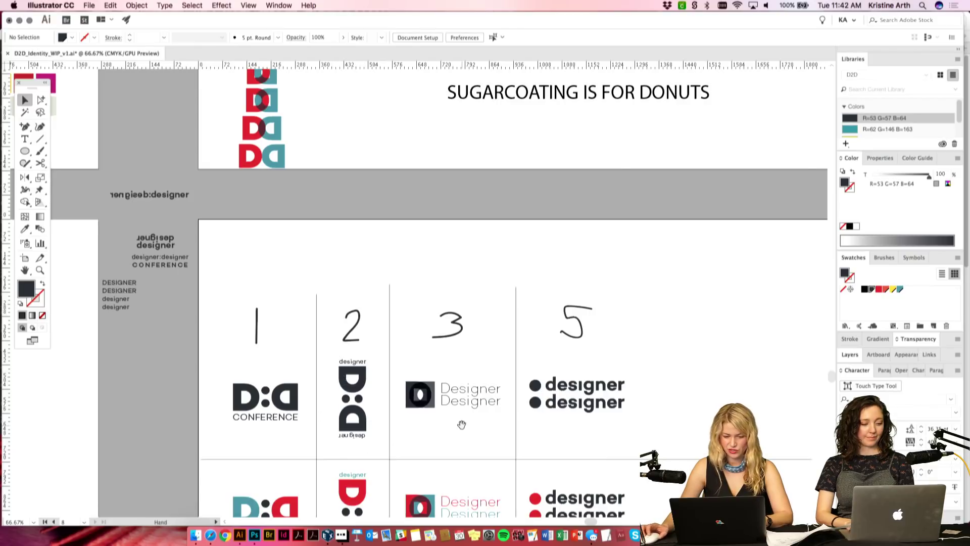
key(super+minus)
key(super+minus)
scroll(493, 251, up, 3)
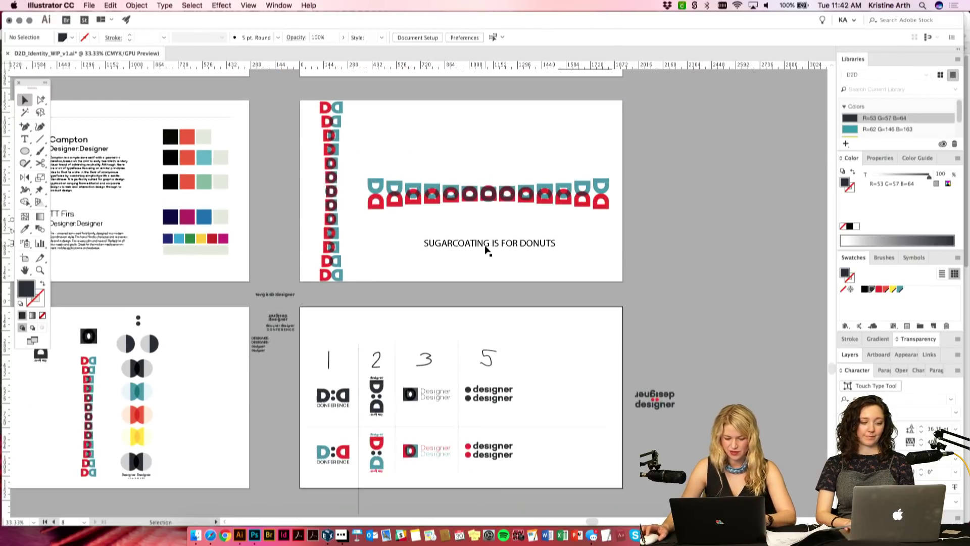
scroll(475, 230, up, 1)
click(468, 223)
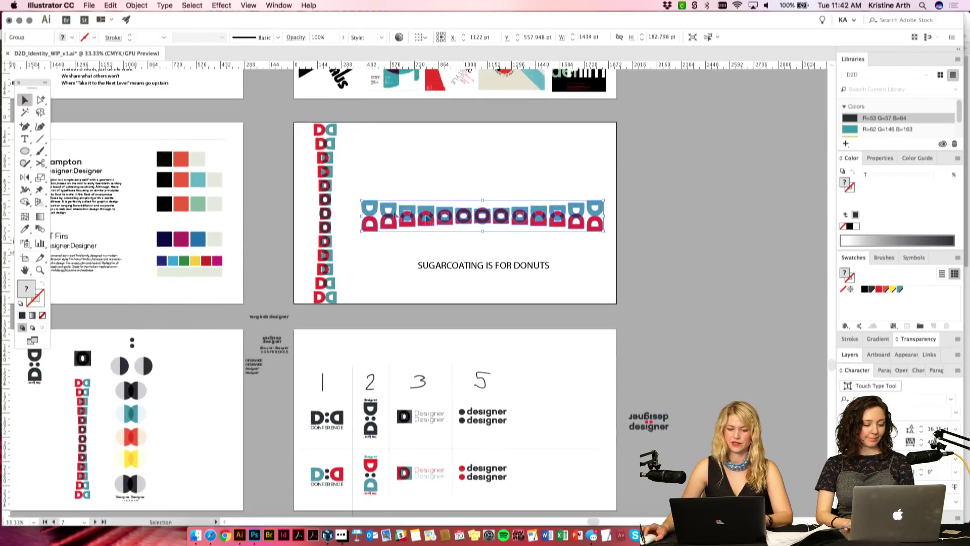
click(589, 259)
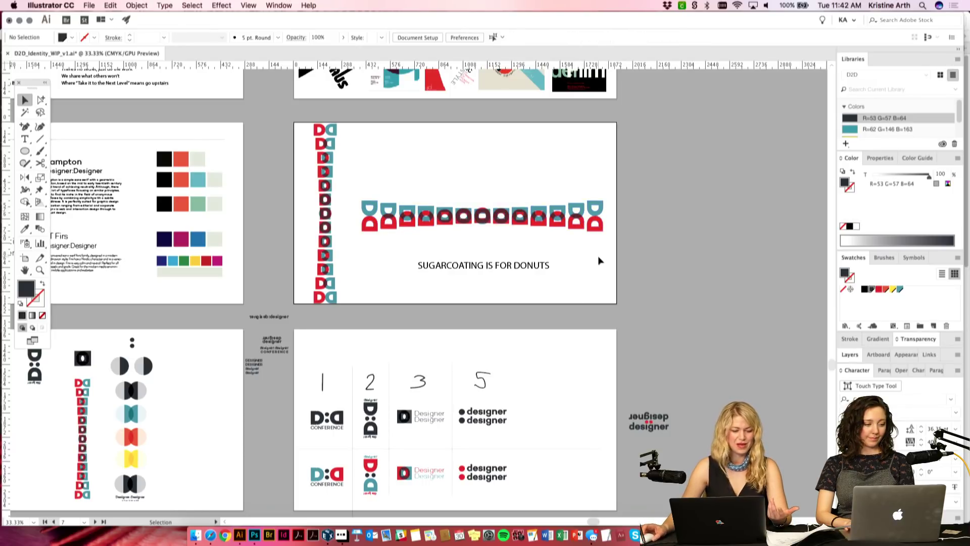
Step: Duplicate the dark versions of logo options 1, 2 and 3 to the space below the "SUGARCOATING IS FOR DONUTS" tagline
drag(381, 314, 376, 286)
drag(435, 405, 395, 374)
drag(375, 414, 355, 368)
shift+click(300, 387)
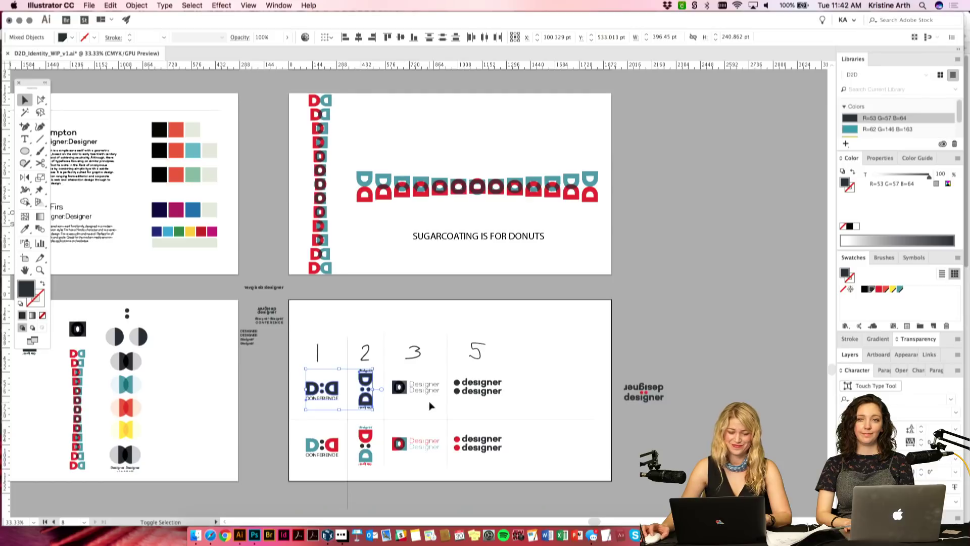
shift+click(402, 386)
drag(403, 387, 487, 264)
click(568, 256)
Step: Move the "SUGARCOATING IS FOR DONUTS" tagline up, closer to the horizontal monogram band
scroll(571, 258, up, 2)
scroll(571, 257, right, 2)
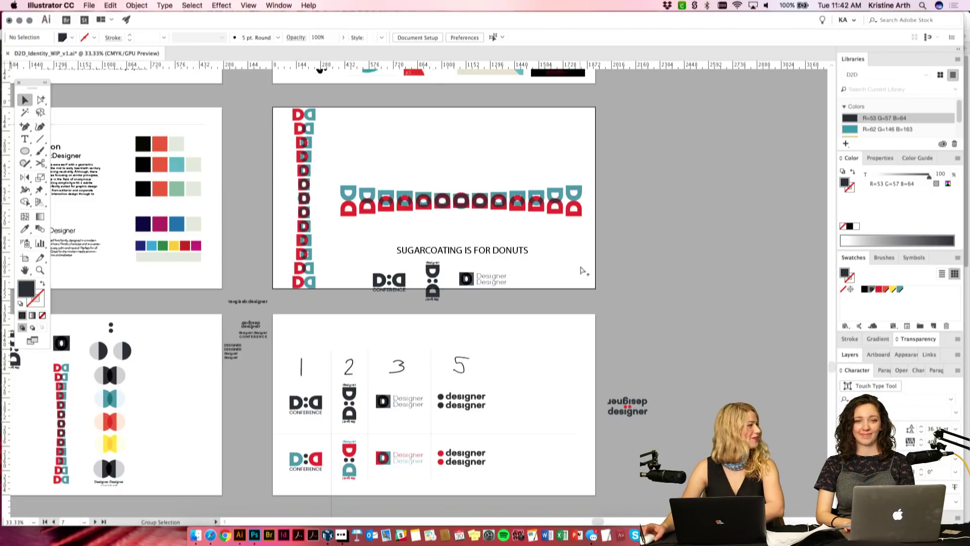
key(super+equal)
key(super+equal)
key(super+equal)
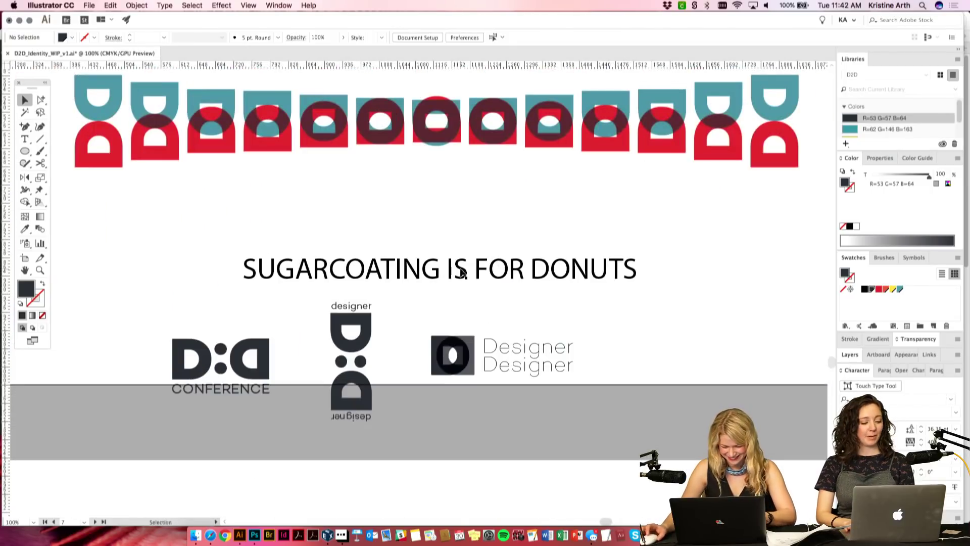
drag(463, 268, 461, 229)
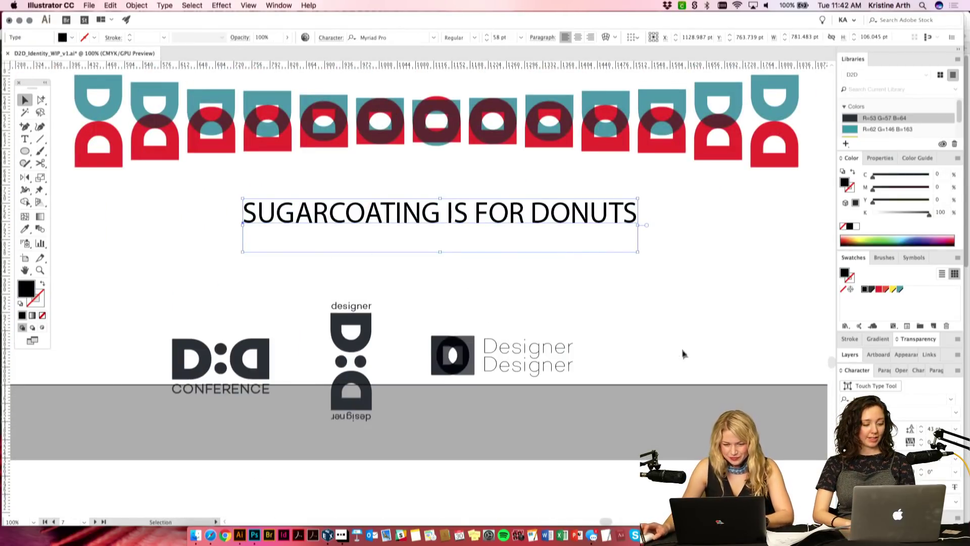
Step: Change the font of the "SUGARCOATING IS FOR DONUTS" tagline to Campton
click(877, 399)
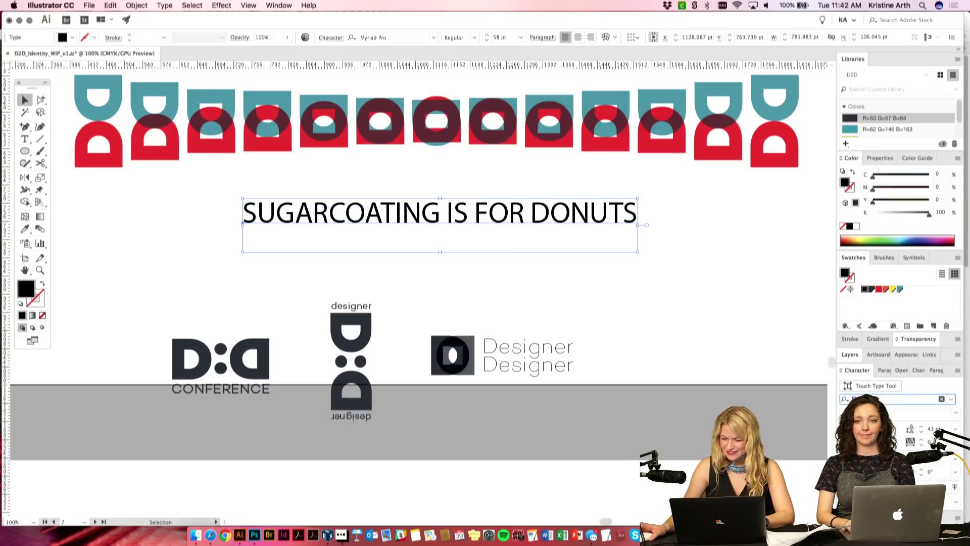
text(campton)
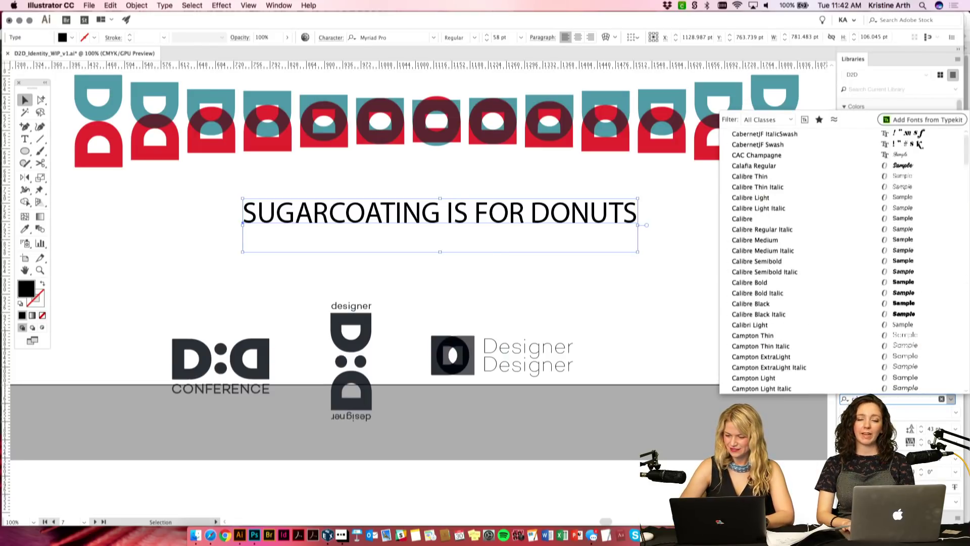
key(Return)
Step: Recenter the Campton tagline beneath the horizontal monogram band
click(602, 302)
drag(601, 214, 551, 213)
drag(591, 280, 585, 299)
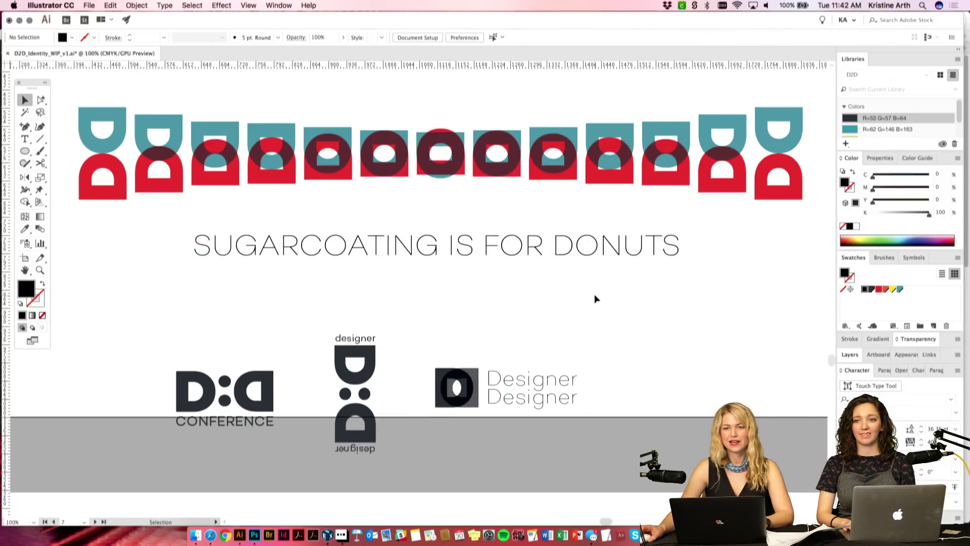
Step: Move the overlapping-D logo with its "Designer Designer" wordmark up, higher than the other two logo options
scroll(591, 301, down, 2)
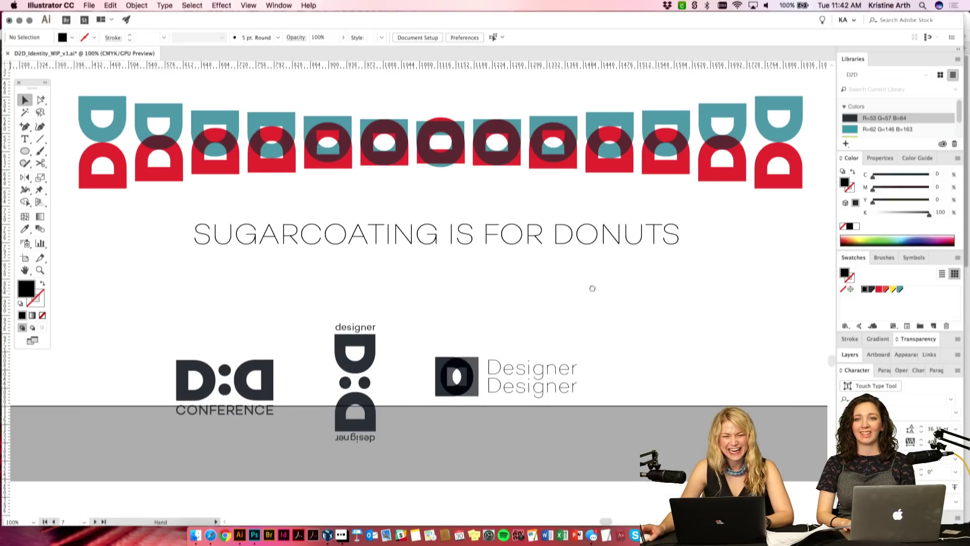
click(459, 369)
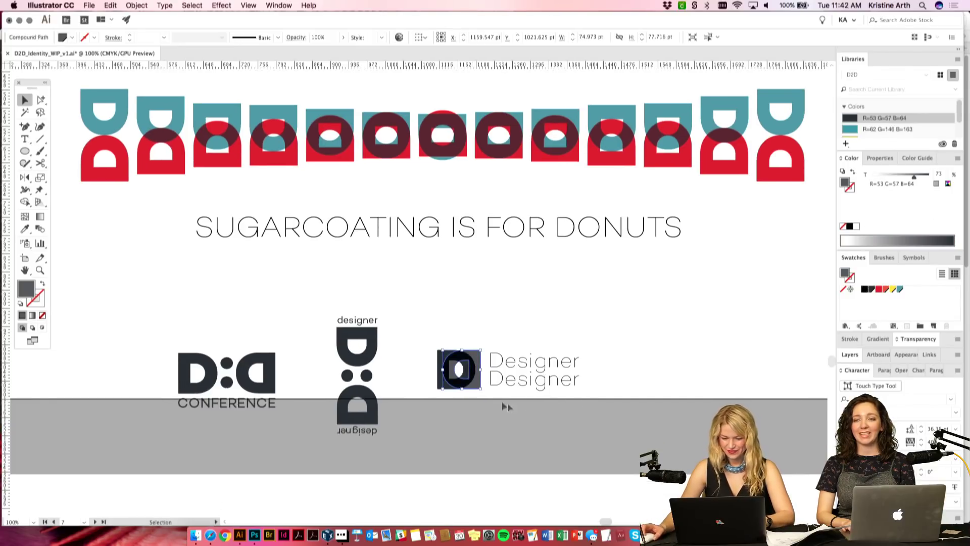
scroll(468, 390, down, 3)
drag(466, 354, 465, 305)
scroll(467, 298, up, 5)
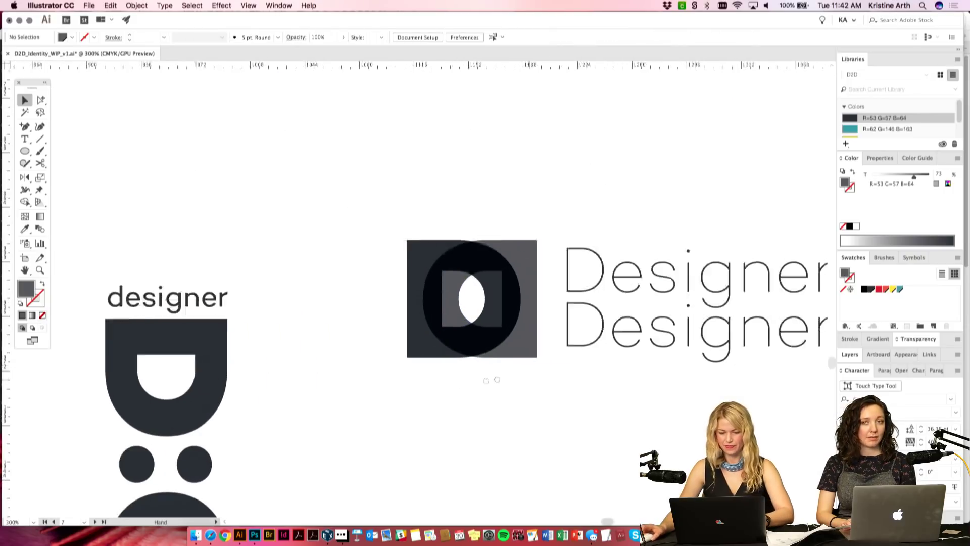
Step: Shift the lighter reversed D of the overlapping mark to the right, reducing its overlap with the dark D
click(462, 265)
key(Right)
key(Right)
key(Right)
key(Right)
key(Right)
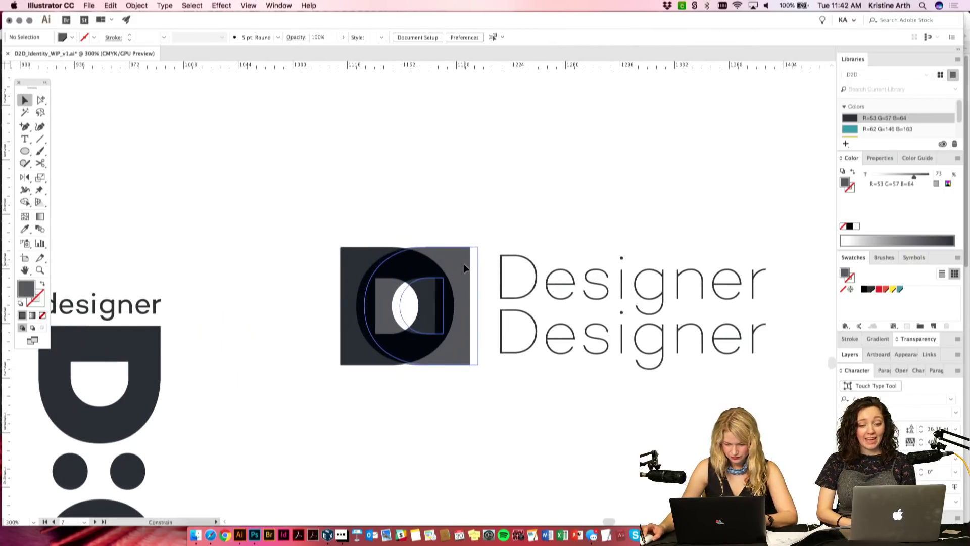
click(516, 206)
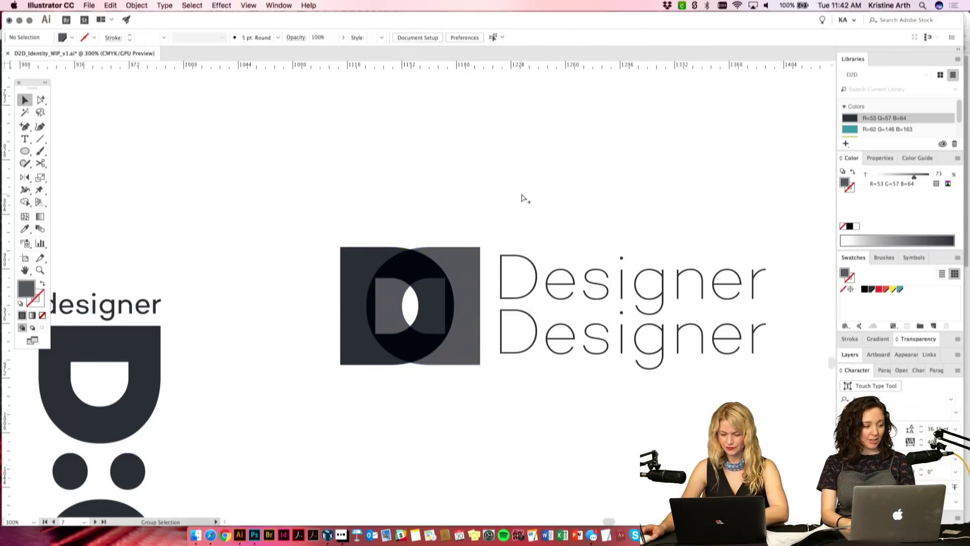
Step: Fine-tune the overlap by nudging the lighter reversed D slightly further right in small increments
key(super+equal)
key(super+equal)
key(super+equal)
scroll(515, 212, down, 2)
click(538, 156)
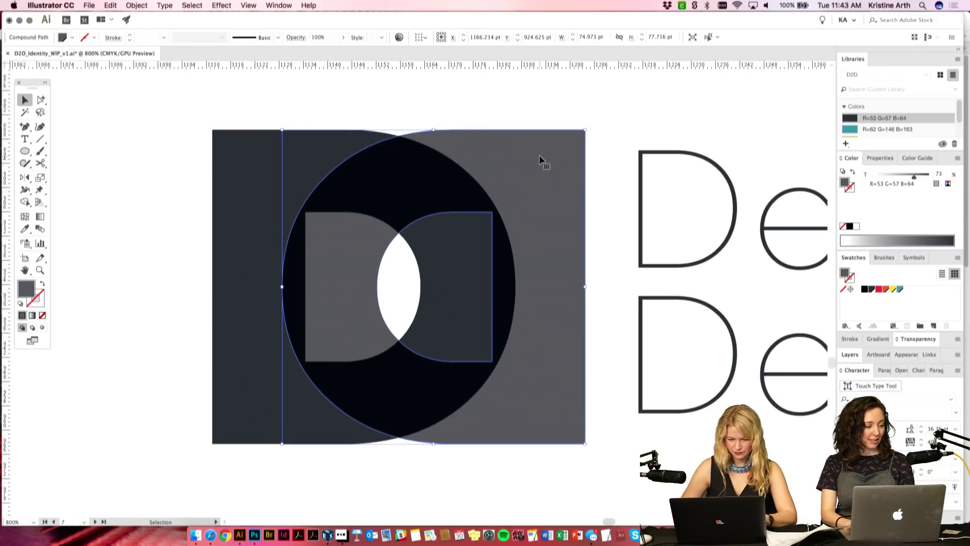
key(Right)
key(Right)
key(Right)
key(Right)
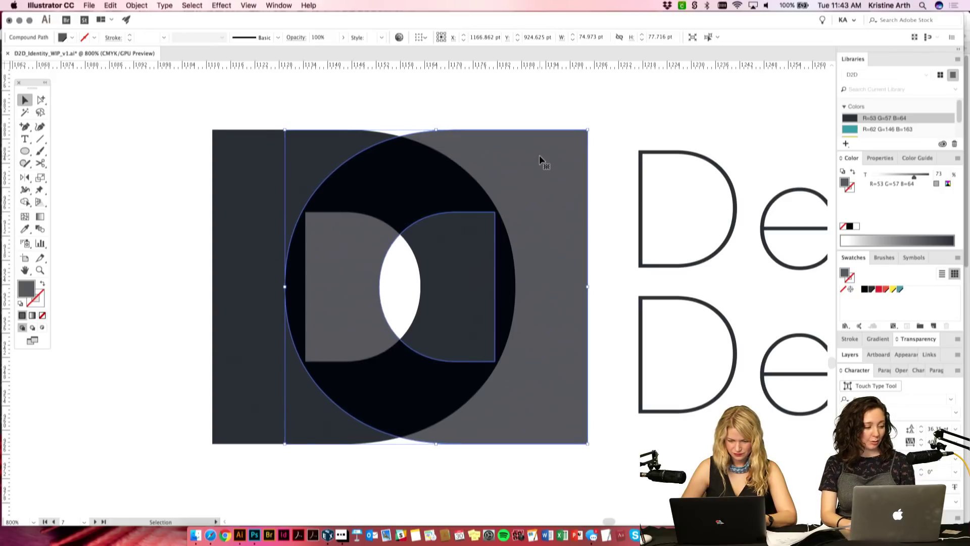
key(Right)
key(Right)
key(Right)
key(Right)
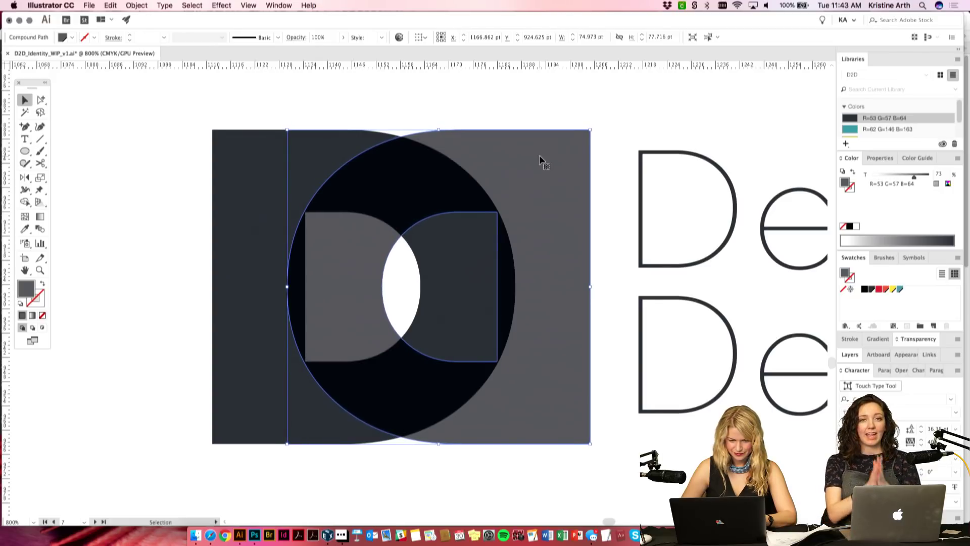
click(612, 102)
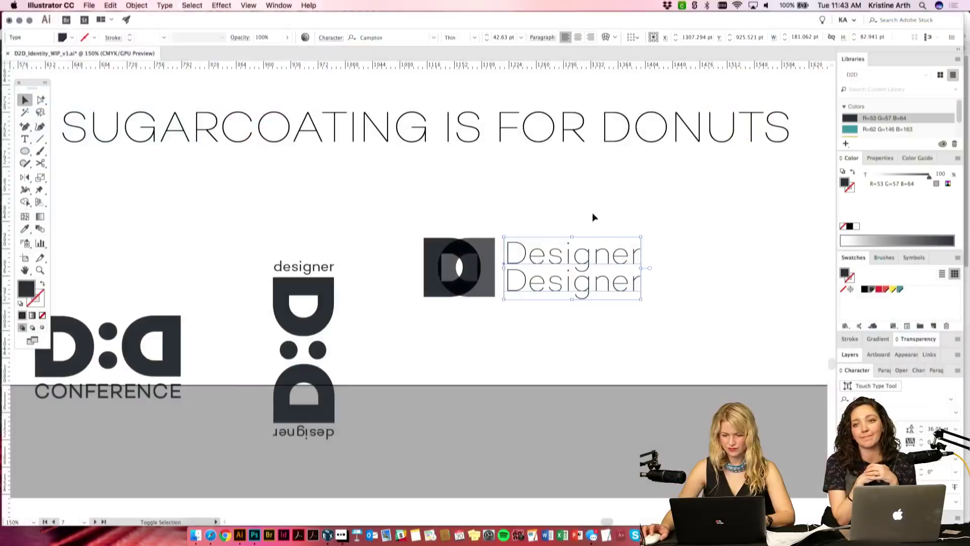
Step: Space the "Designer Designer" text slightly away from the overlapping mark and place a duplicate of the whole logo below it
click(593, 213)
scroll(599, 243, right, 2)
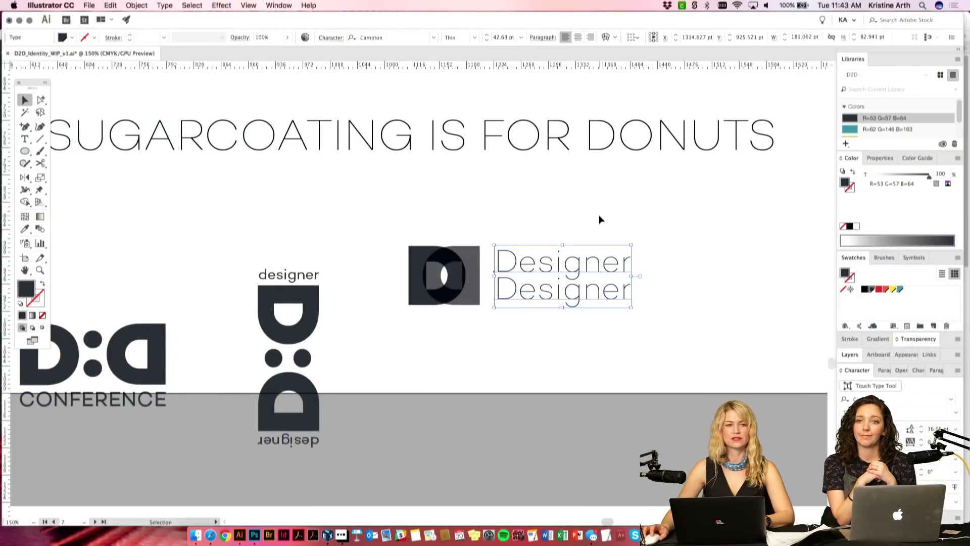
drag(482, 260, 480, 296)
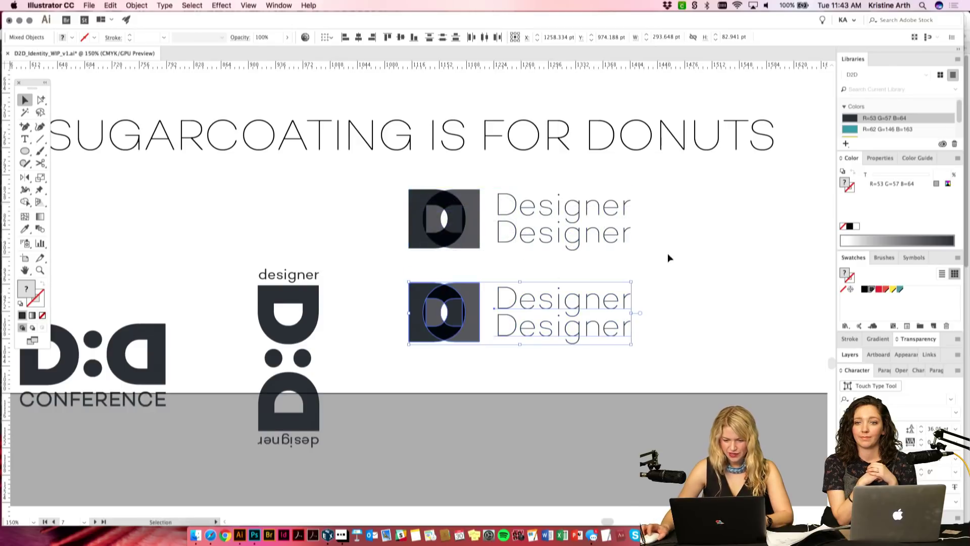
click(667, 258)
Step: Examine the overlapping D shapes of the lower logo copy up close
scroll(672, 259, right, 1)
key(super+equal)
key(super+equal)
key(super+equal)
key(super+equal)
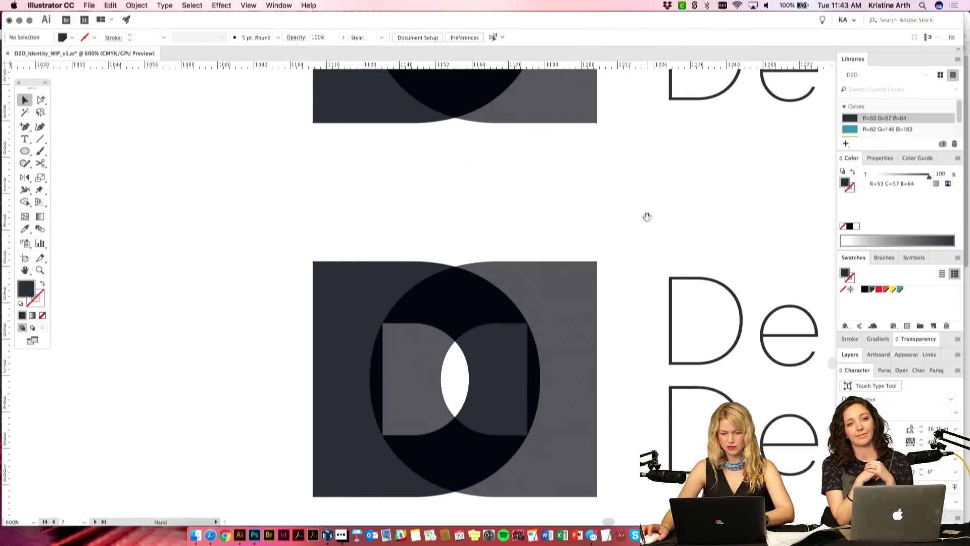
click(511, 226)
click(346, 183)
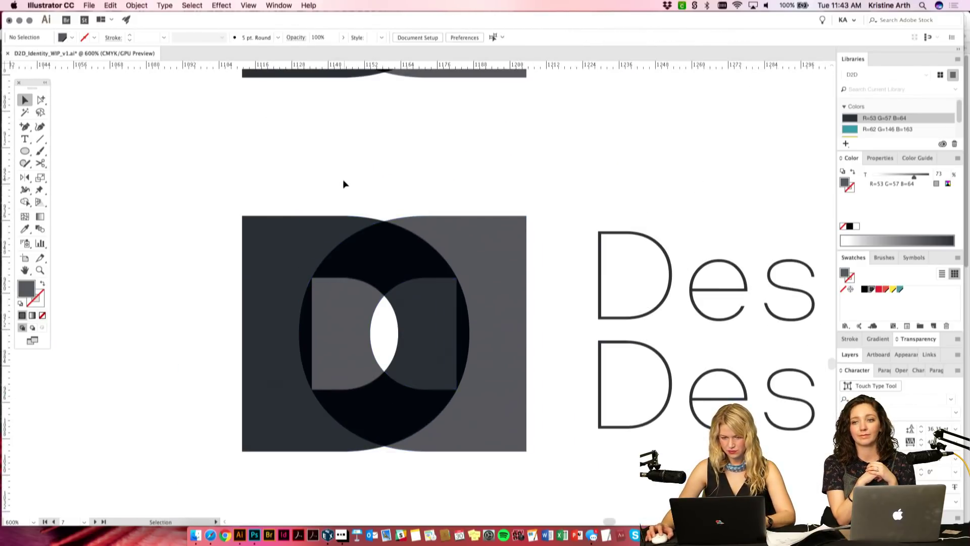
drag(445, 318, 445, 319)
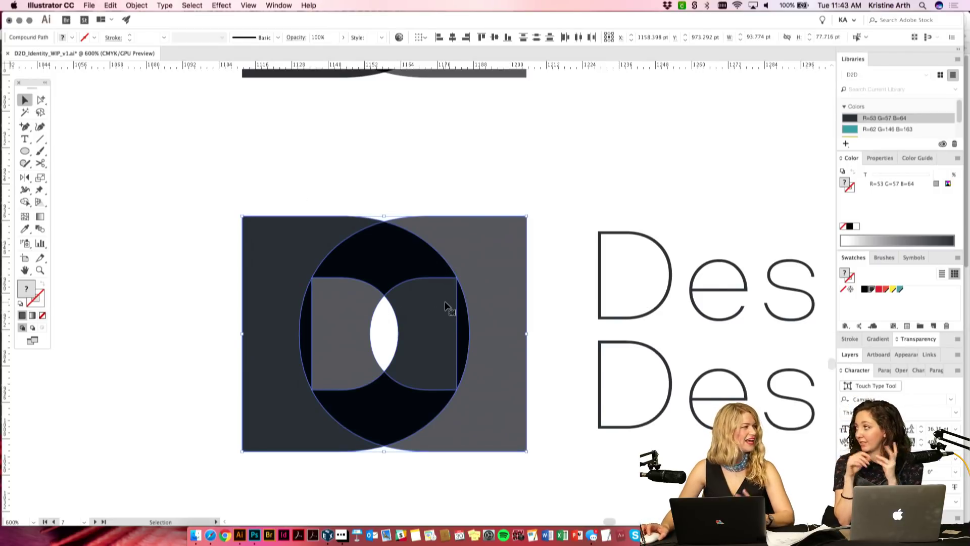
click(573, 184)
key(super+minus)
key(super+minus)
key(super+minus)
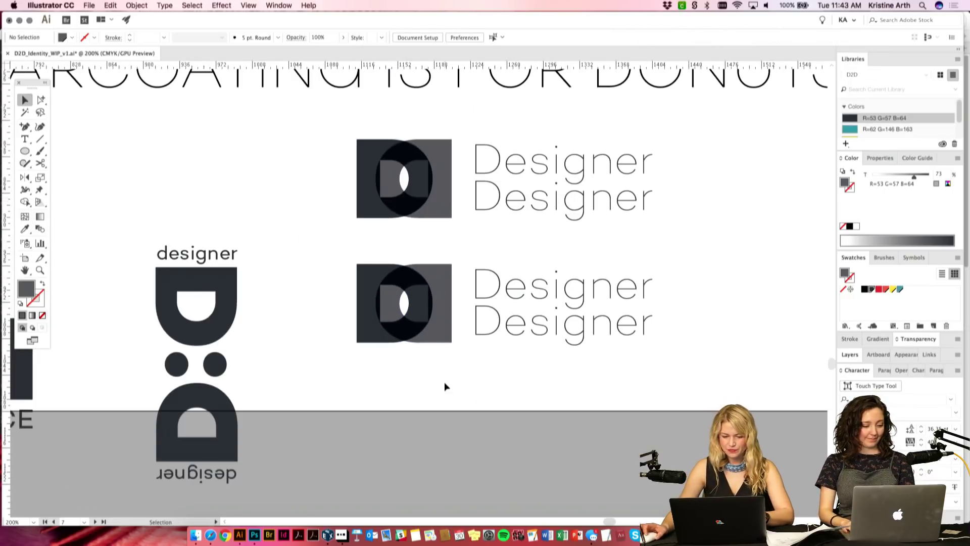
Step: Try filling both overlapping D shapes of the lower mark with black and dividing them into pieces
drag(446, 390, 340, 310)
click(865, 289)
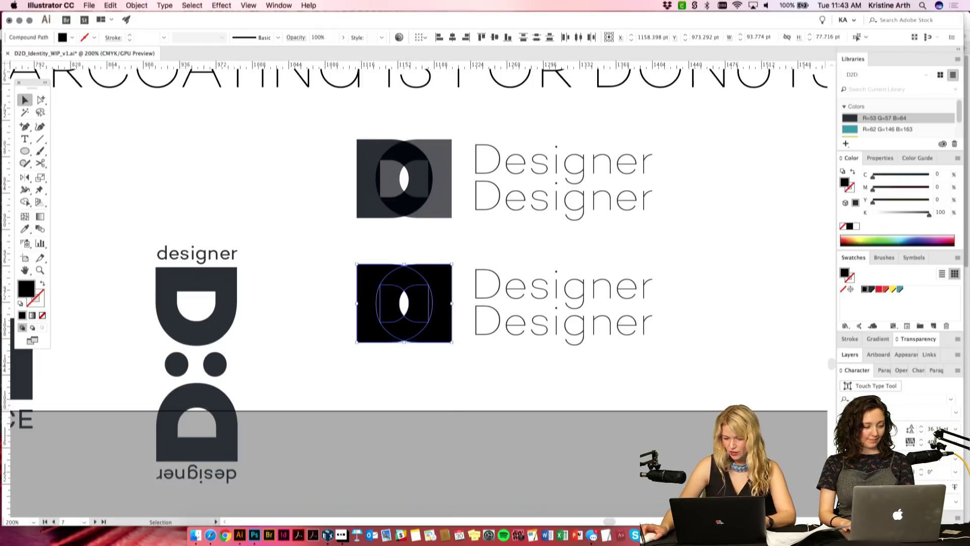
click(912, 518)
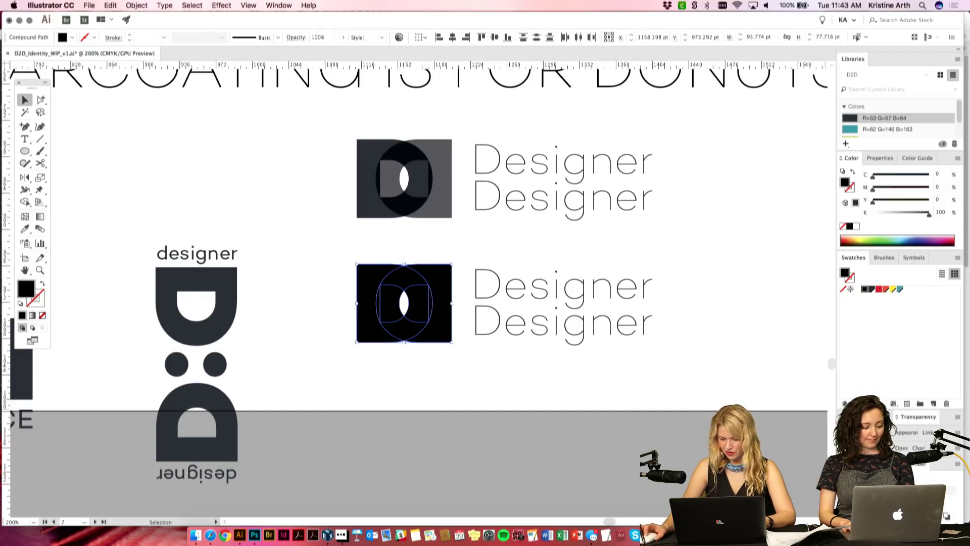
click(847, 516)
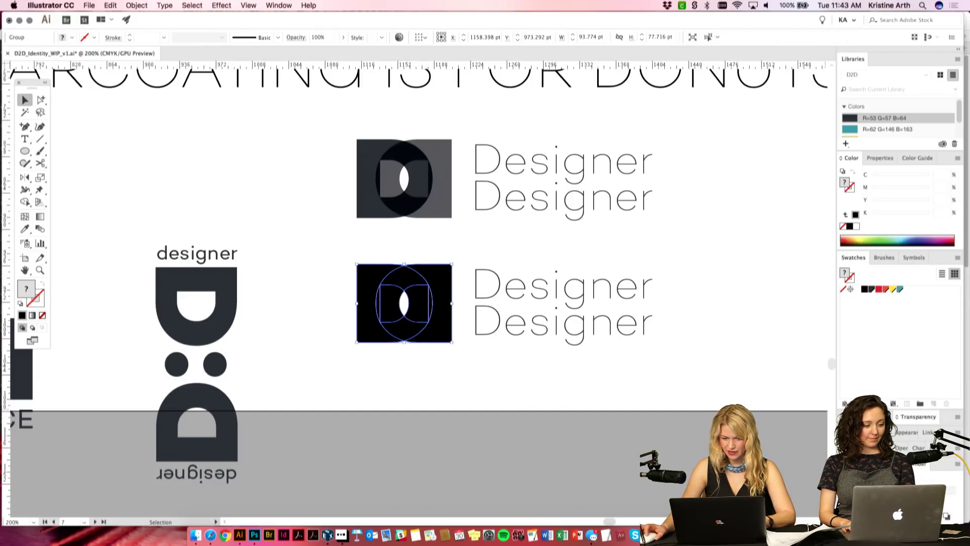
key(cmd+z)
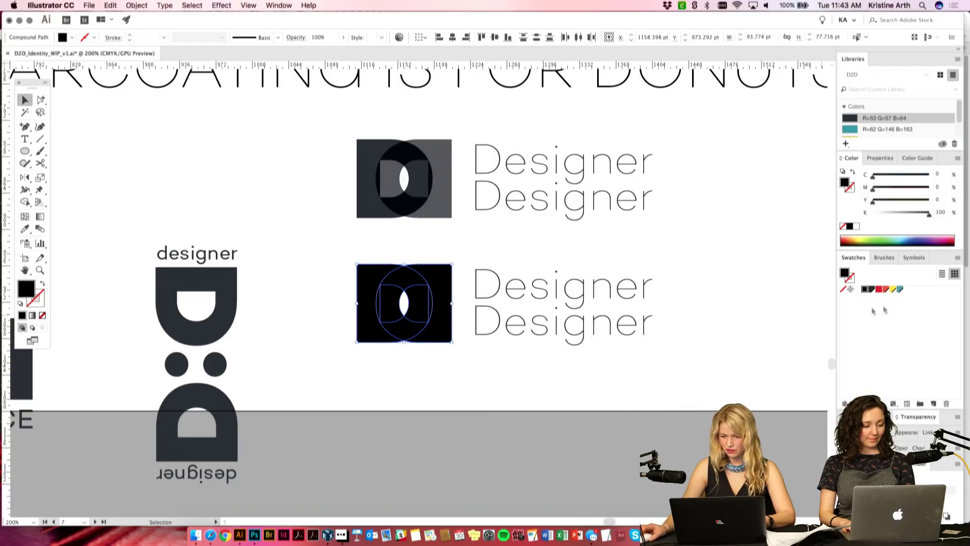
Step: Fill both D shapes of the lower mark with the dark R=53 G=57 B=64 swatch and divide them into separate ungrouped pieces
click(871, 289)
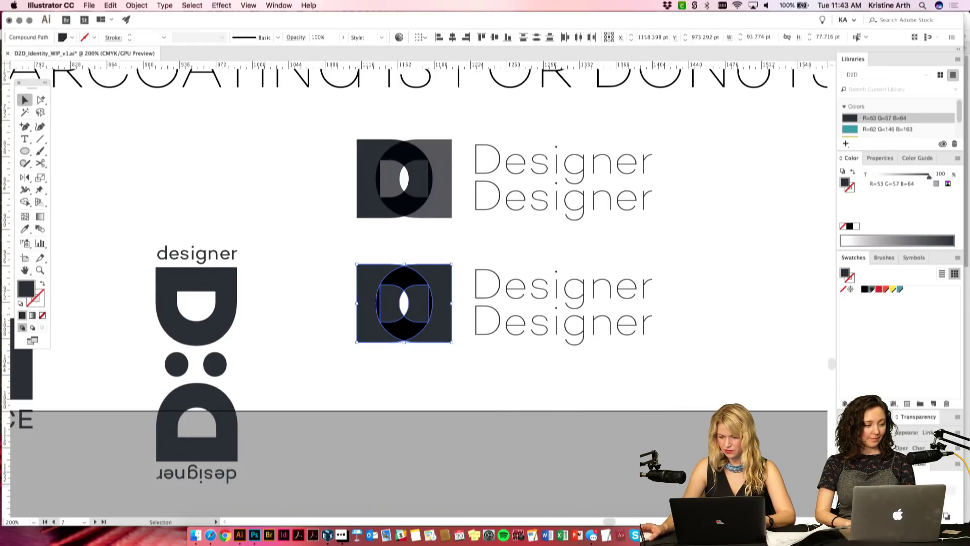
click(848, 516)
key(cmd+shift+g)
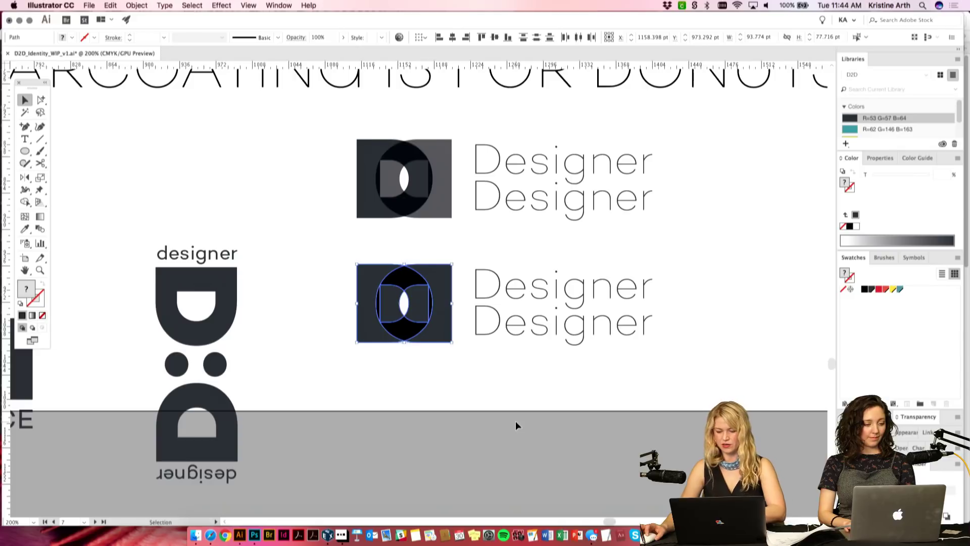
Step: Nudge the mark's outer right piece to the right and its outer left piece to the left, opening thin gaps around the central oval
key(cmd+equal)
key(cmd+equal)
key(cmd+equal)
key(cmd+equal)
click(622, 269)
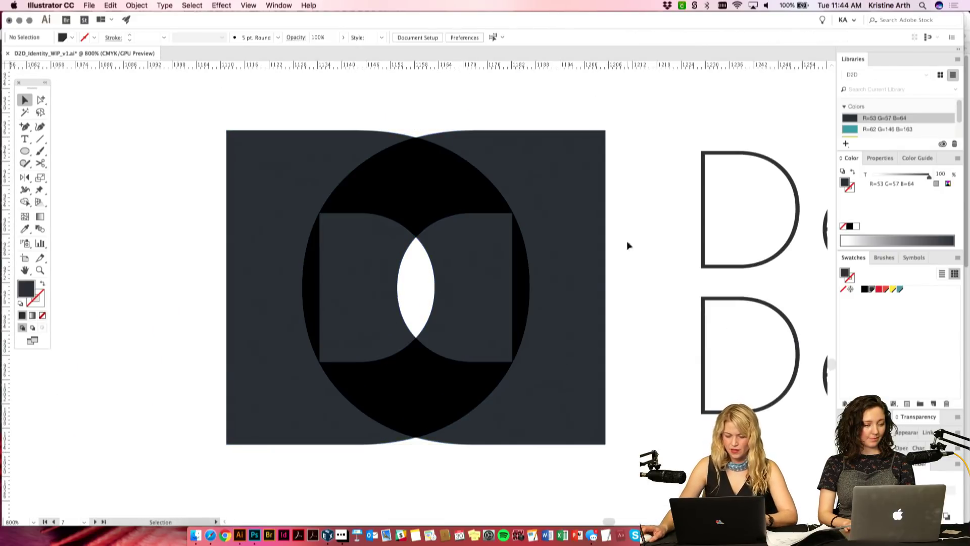
scroll(568, 195, right, 2)
click(567, 193)
key(Right)
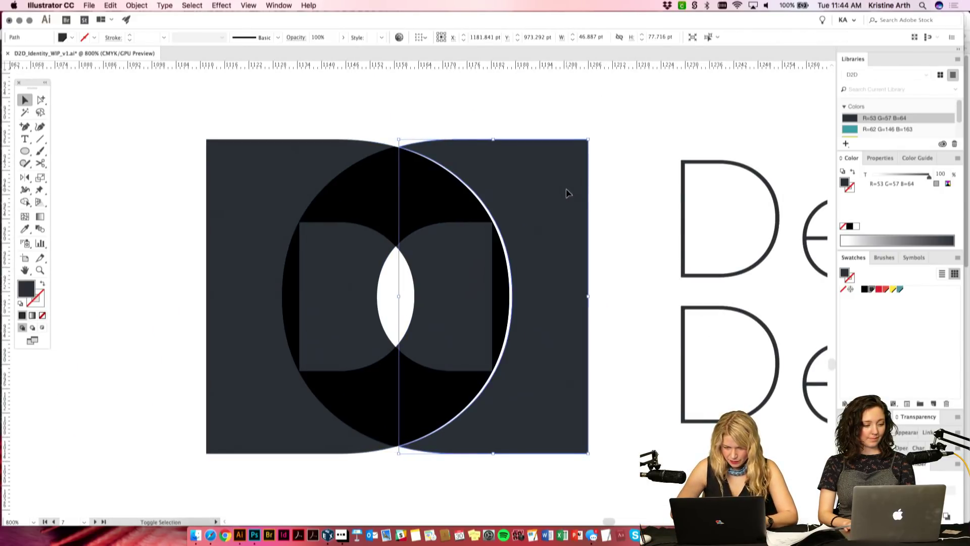
key(Right)
click(273, 154)
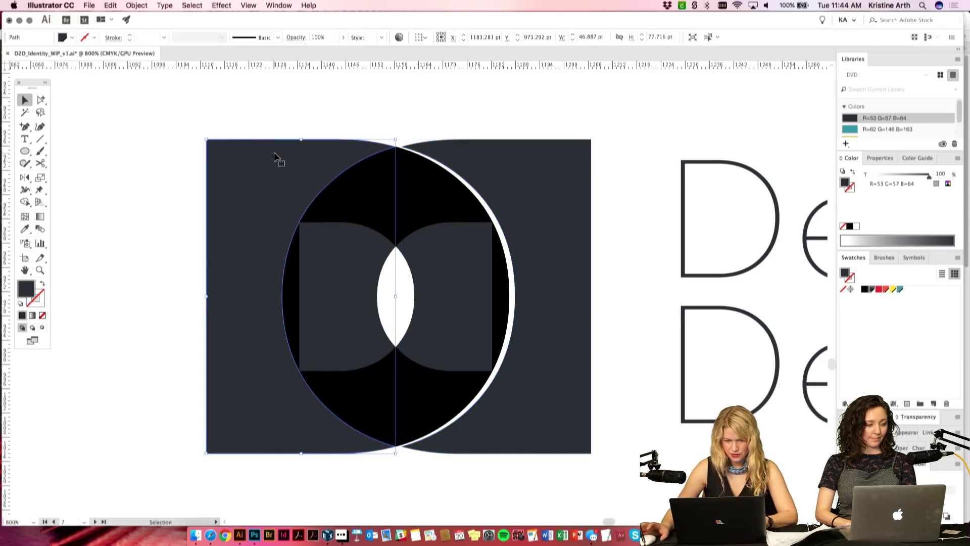
key(Left)
key(Left)
click(411, 107)
Step: Try scaling the lower black piece of the central oval uniformly to 90%
click(348, 307)
click(375, 197)
click(407, 407)
double_click(40, 177)
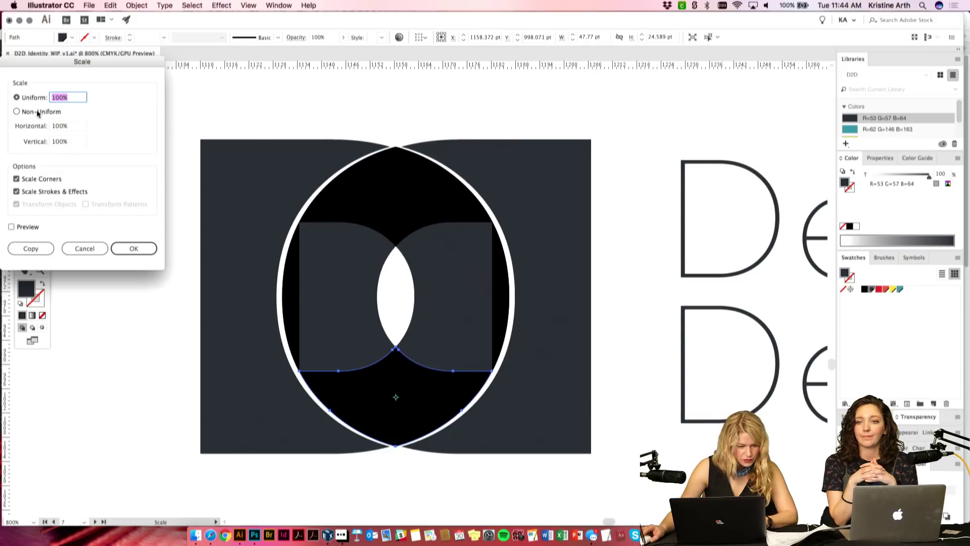
text(90)
key(Return)
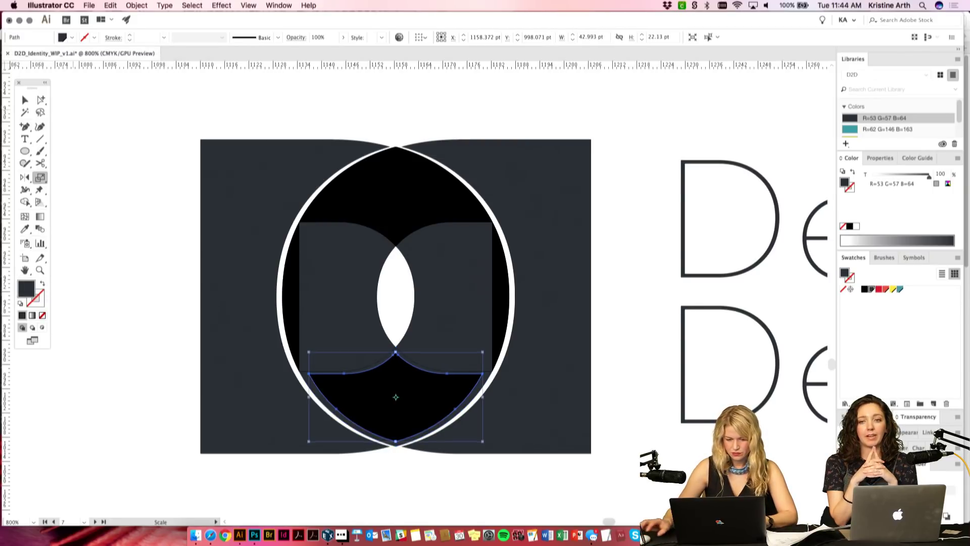
key(v)
click(289, 96)
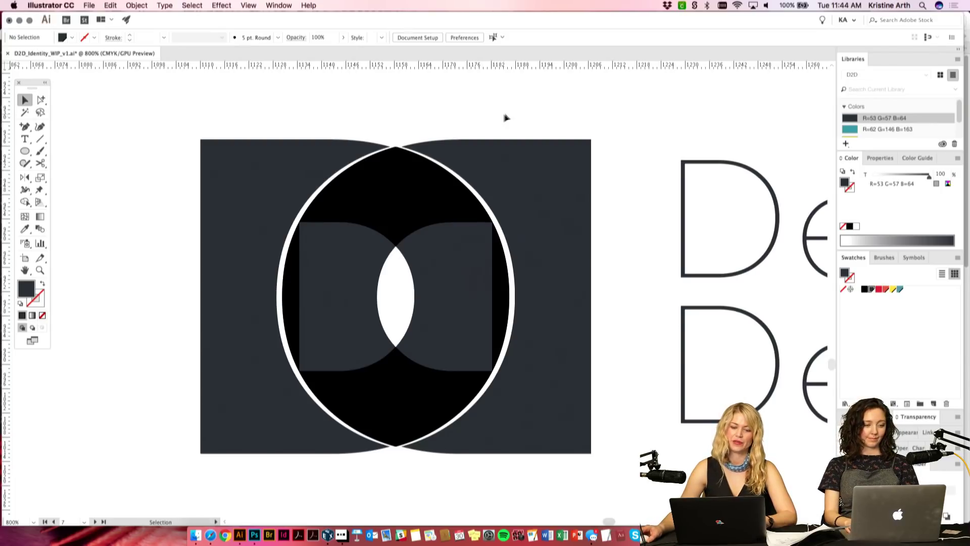
scroll(503, 121, up, 1)
key(space)
drag(507, 118, 510, 116)
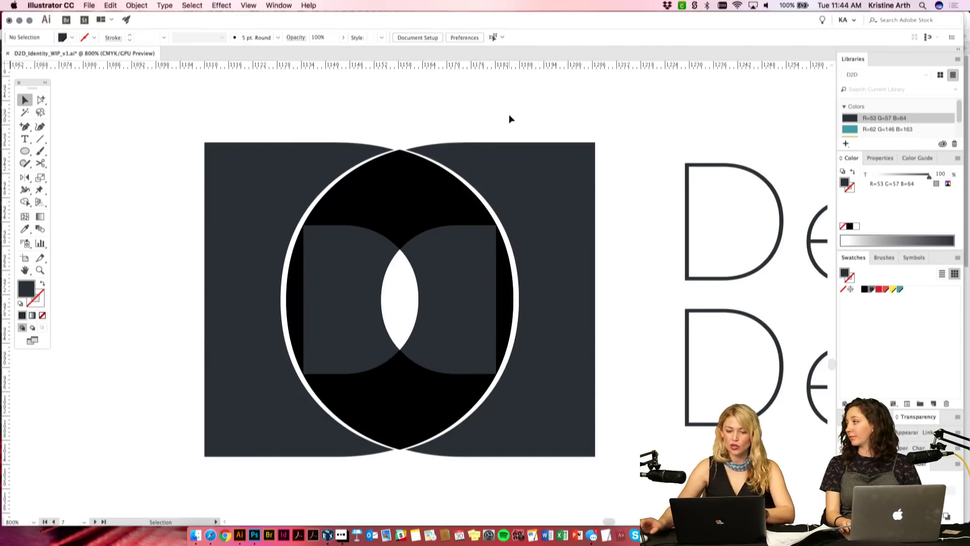
scroll(511, 118, up, 1)
Step: Try deleting the two small D-shaped pieces inside the central oval
click(423, 203)
click(432, 276)
shift+click(360, 273)
key(Delete)
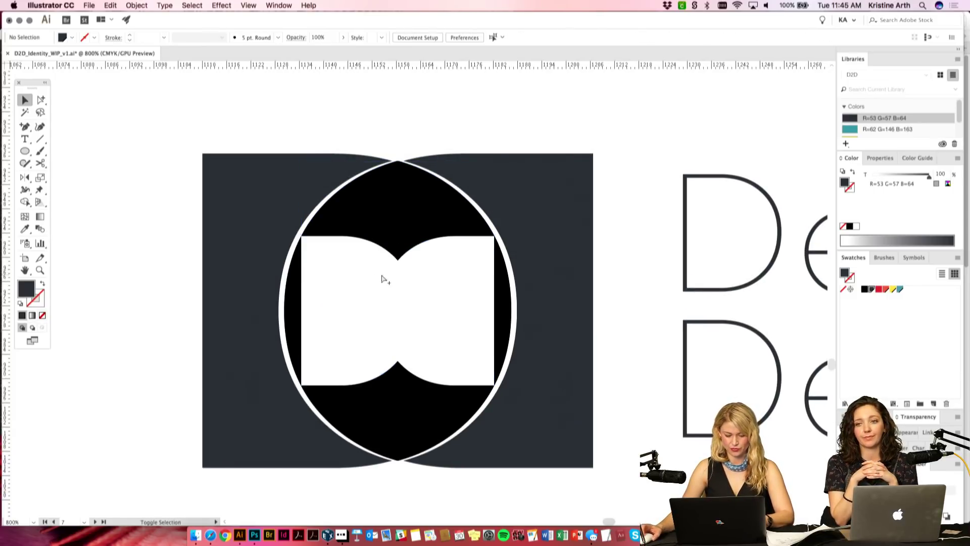
key(super+z)
click(440, 118)
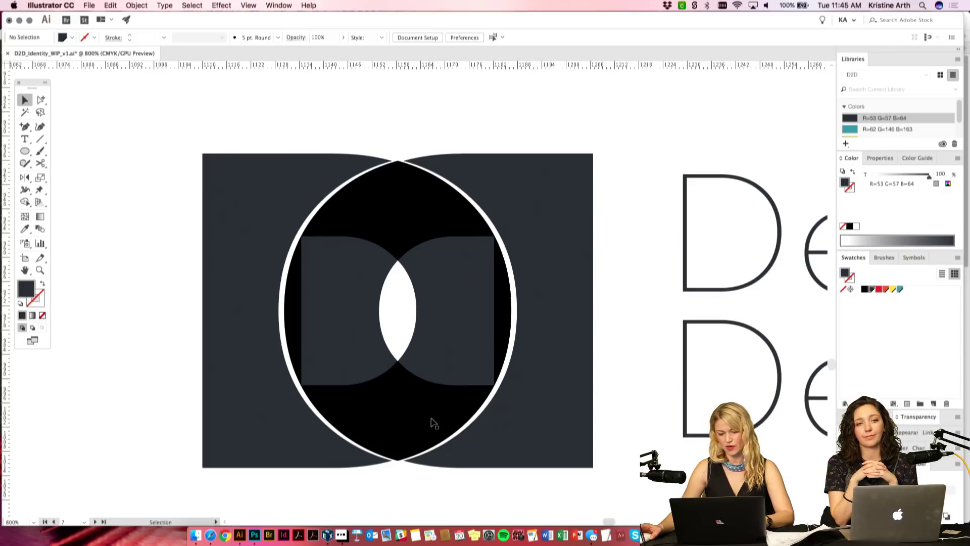
Step: Delete the stacked duplicate pieces at the bottom, top, right and left of the oval so only one layer remains
click(430, 425)
key(Delete)
click(439, 251)
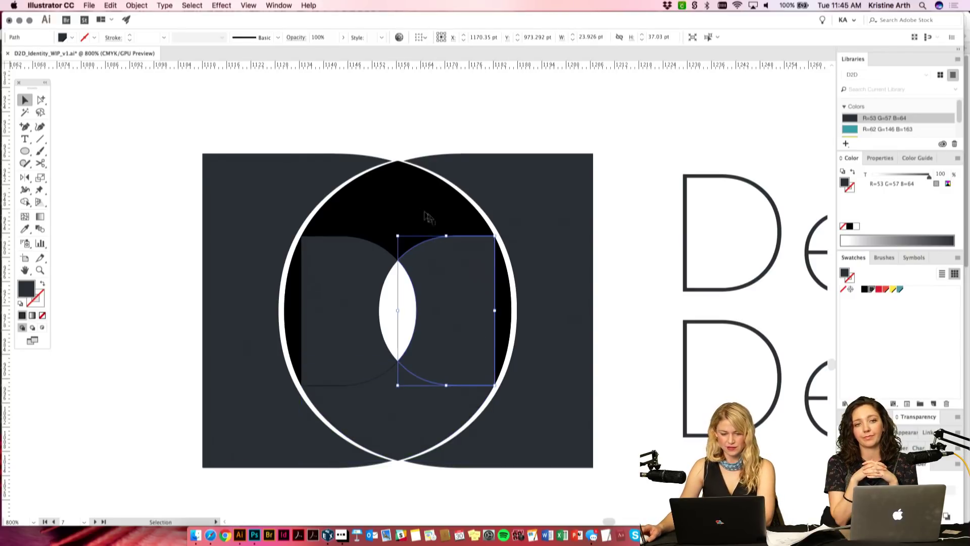
click(433, 223)
key(Delete)
click(503, 282)
key(Delete)
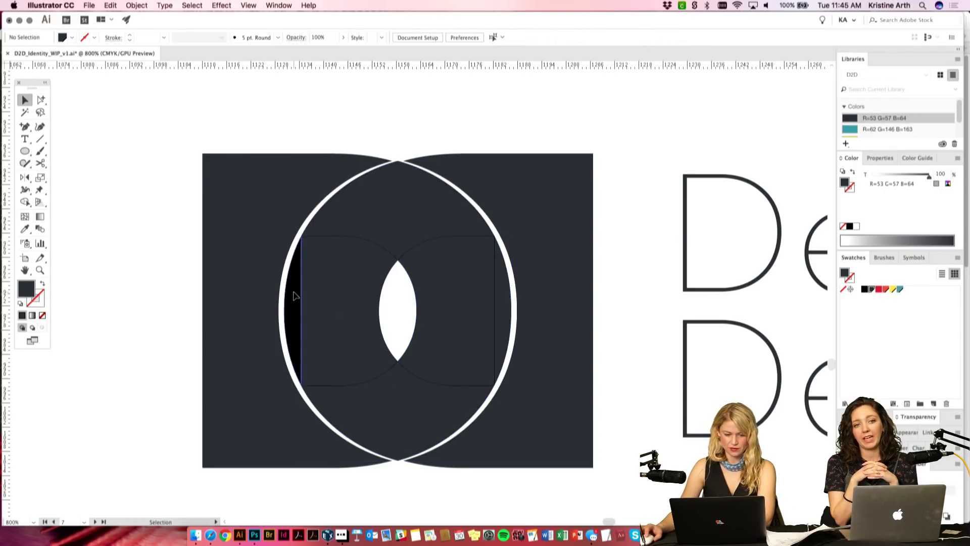
click(298, 291)
Step: Group the four remaining oval pieces surrounding the small inner D shapes and fill them with black
shift+click(485, 267)
shift+click(412, 210)
shift+click(397, 443)
key(Delete)
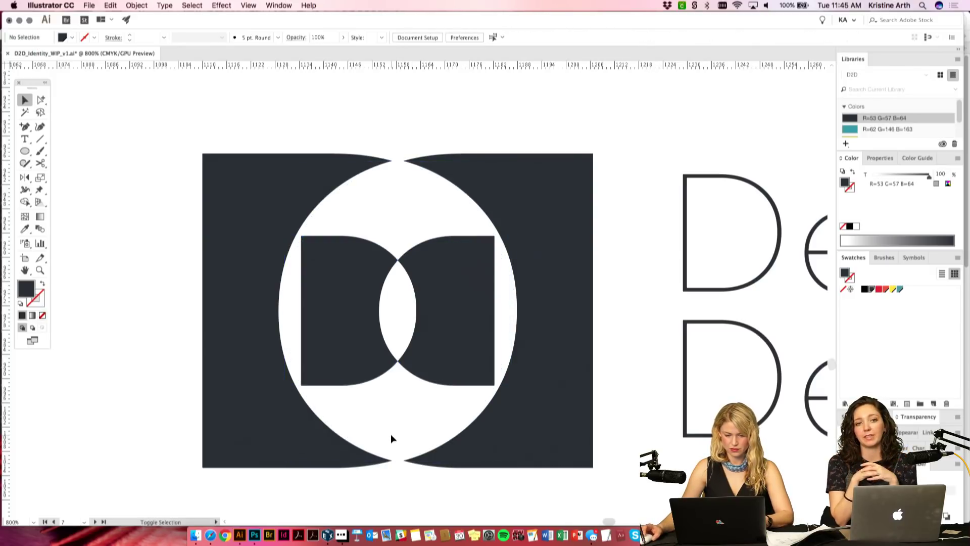
key(super+z)
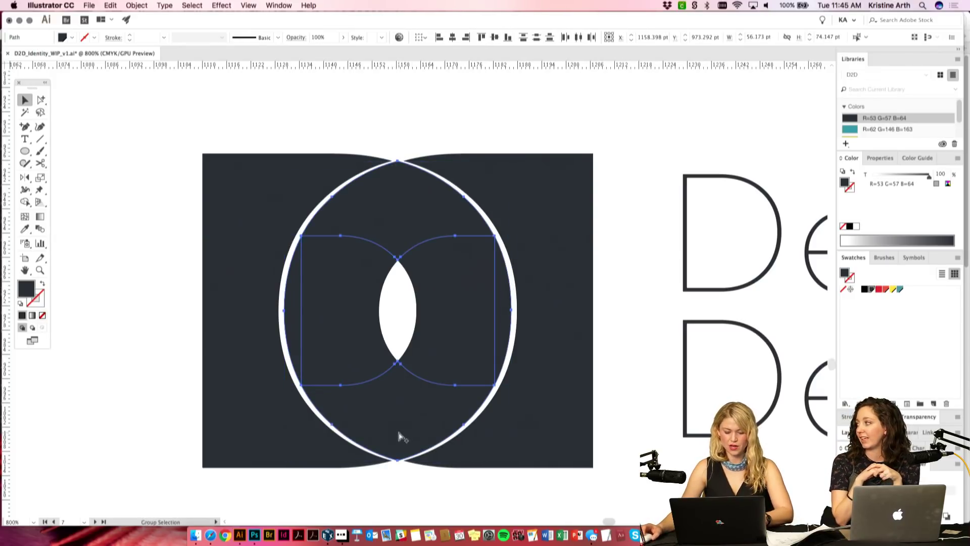
click(399, 436)
click(864, 290)
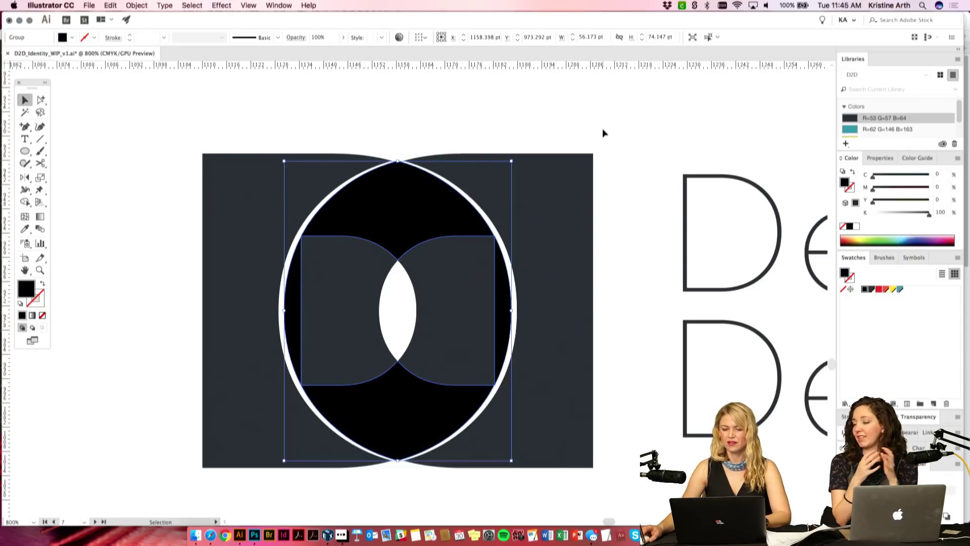
Step: Scale down the two small D shapes inside the oval together to about 45.7 by 35.4 pt, leaving a thin white outline around them
click(609, 127)
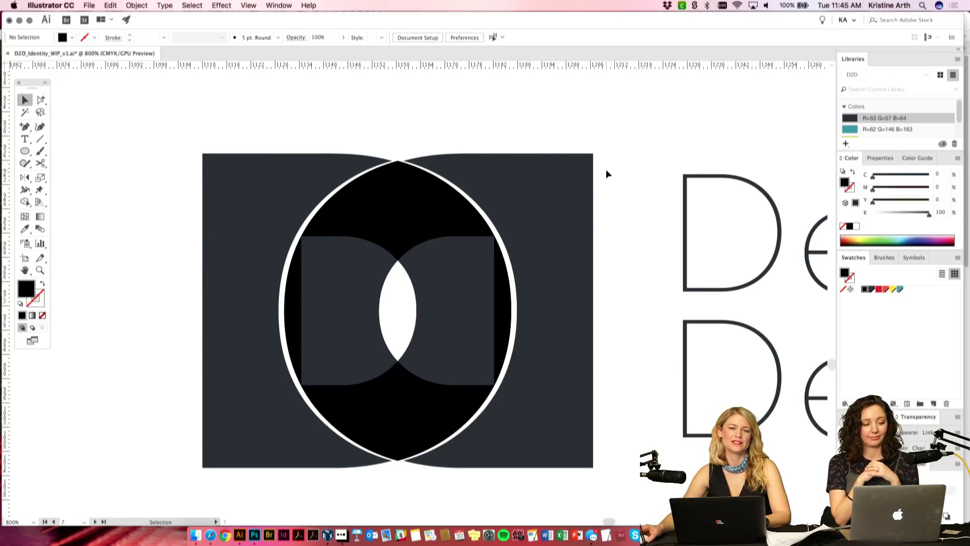
click(369, 274)
drag(495, 312, 490, 310)
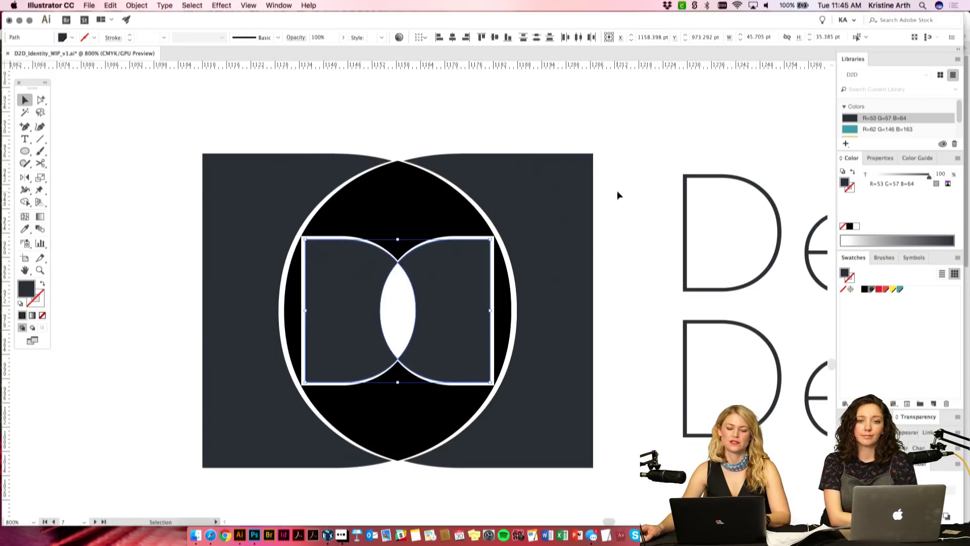
click(623, 214)
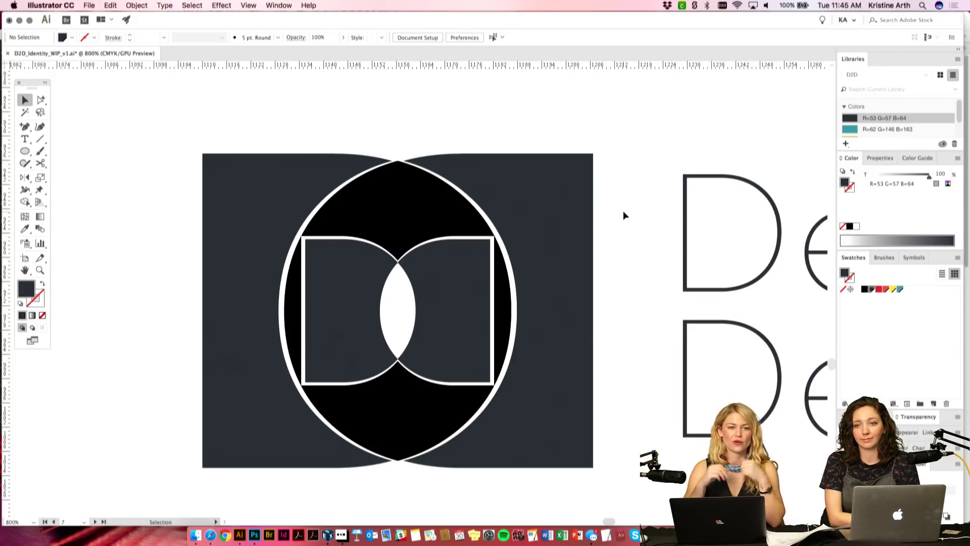
scroll(622, 217, left, 1)
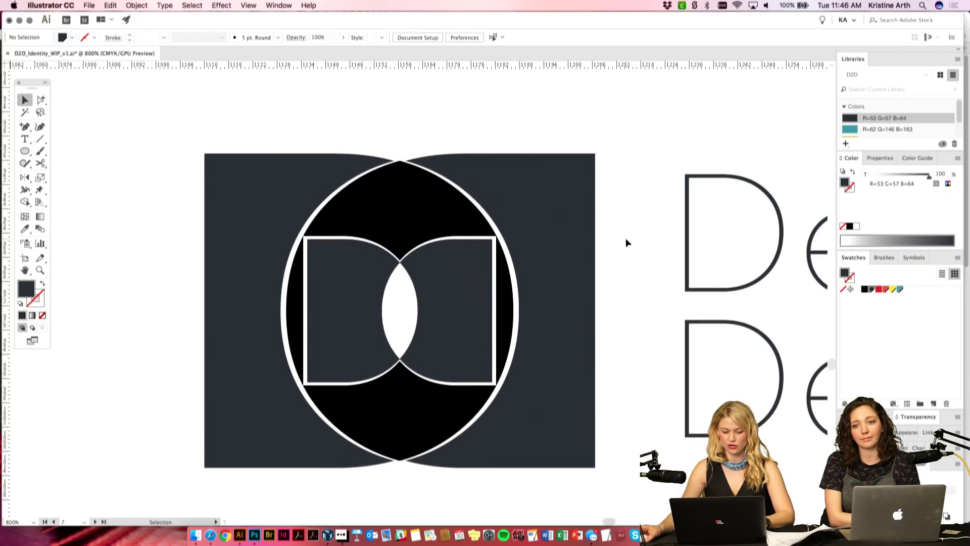
drag(624, 259, 624, 255)
scroll(624, 255, right, 1)
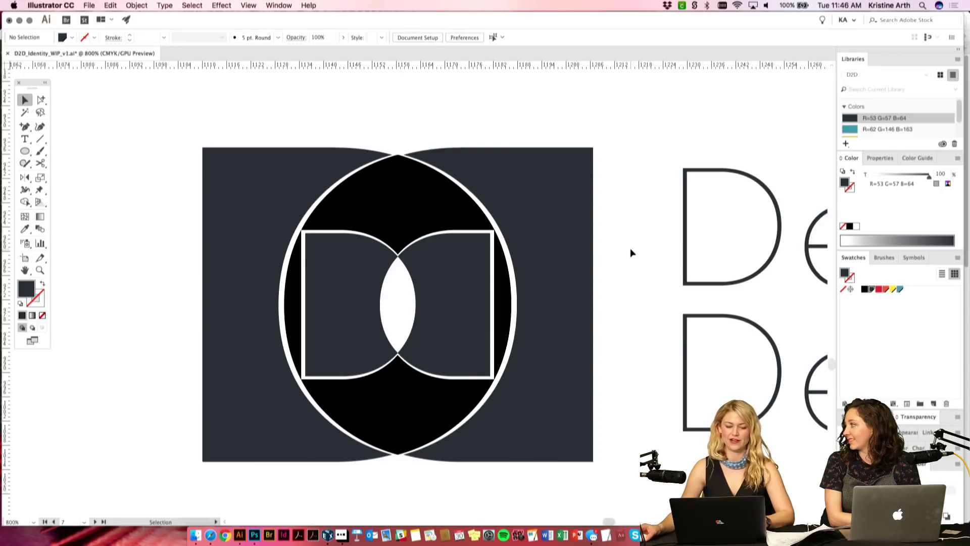
Step: Scale each small D down separately to about 22 by 34 pt and nudge the right one rightward to even the white gaps
click(387, 308)
drag(399, 305, 395, 305)
shift+click(432, 308)
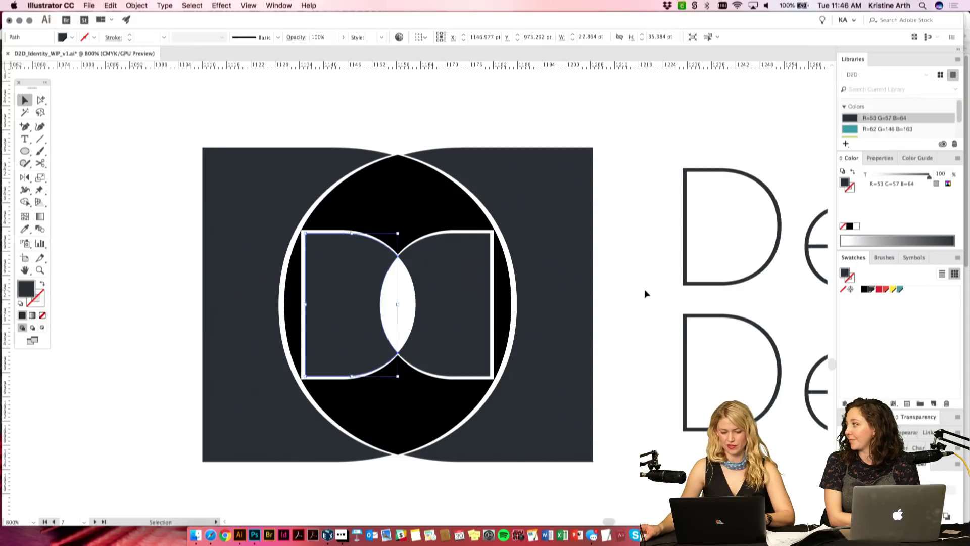
drag(489, 303, 483, 304)
click(469, 304)
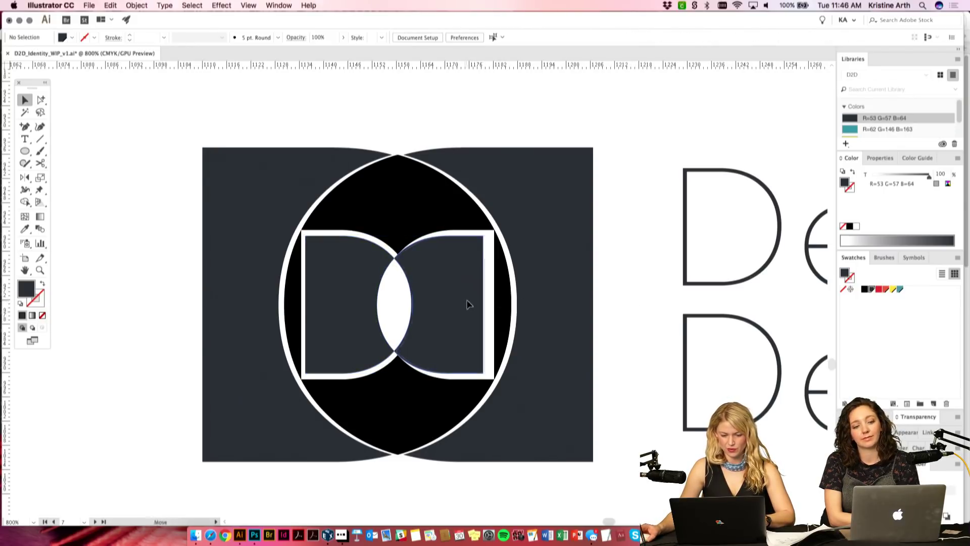
key(Right)
key(Right)
key(Right)
key(Right)
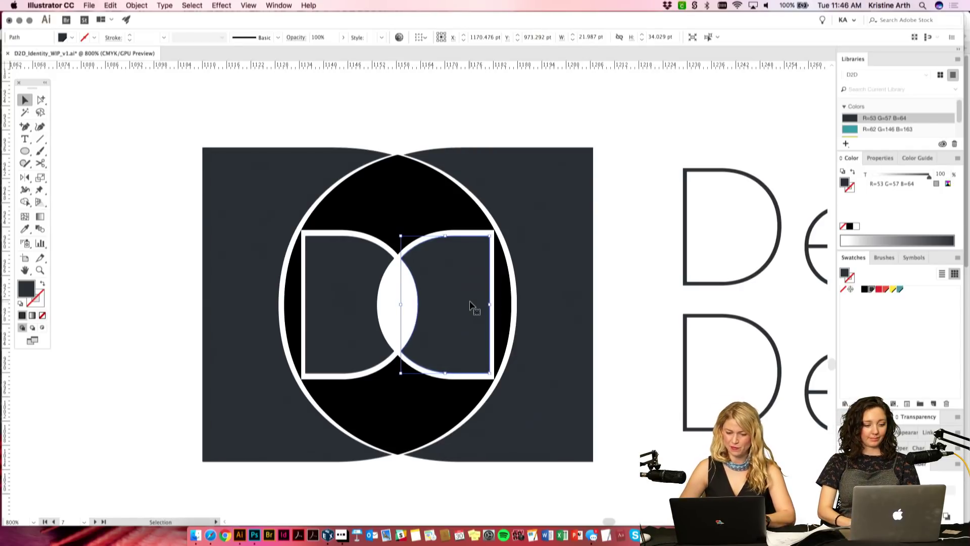
click(637, 242)
Step: Reduce the height of the black oval group about its centre to about 73 pt, widening the white gap at its tips
scroll(635, 228, left, 1)
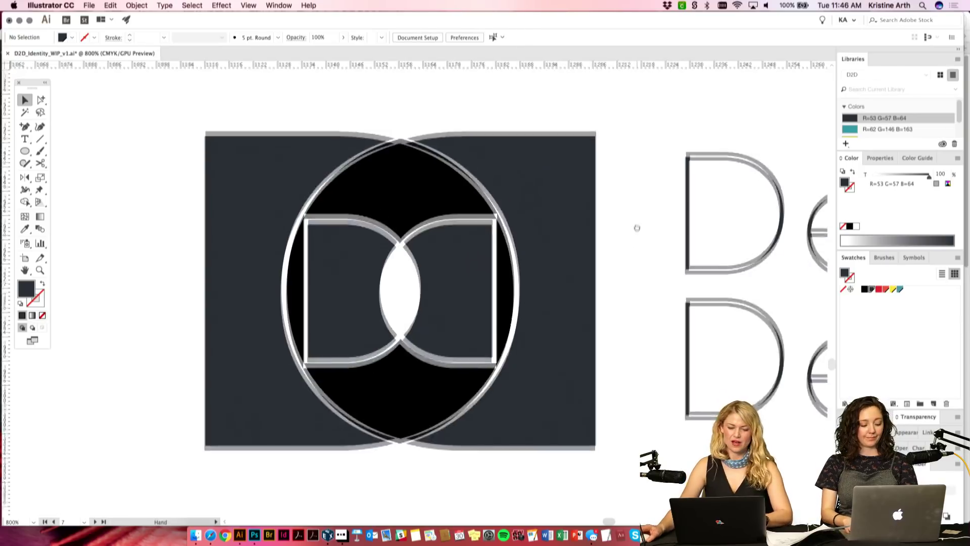
click(412, 161)
drag(404, 150, 406, 153)
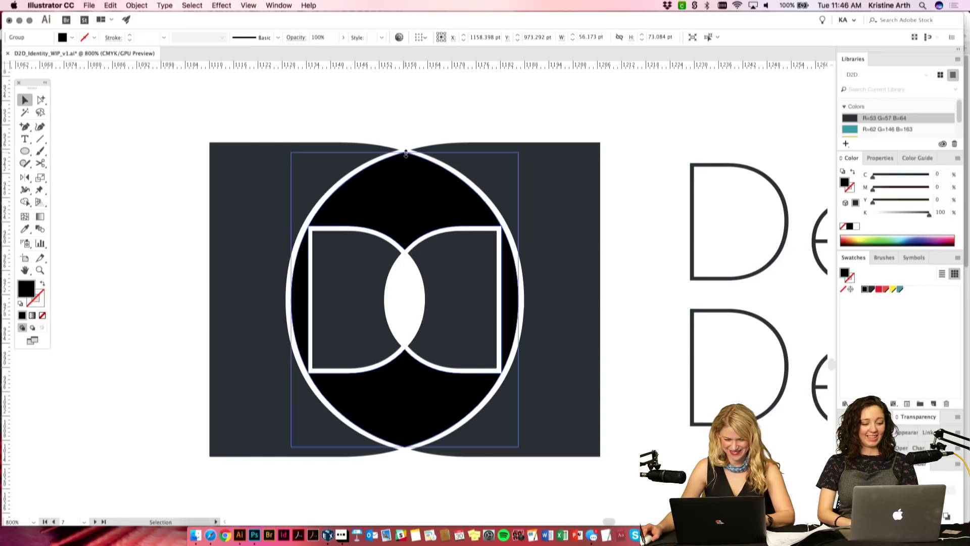
click(632, 199)
scroll(632, 202, down, 1)
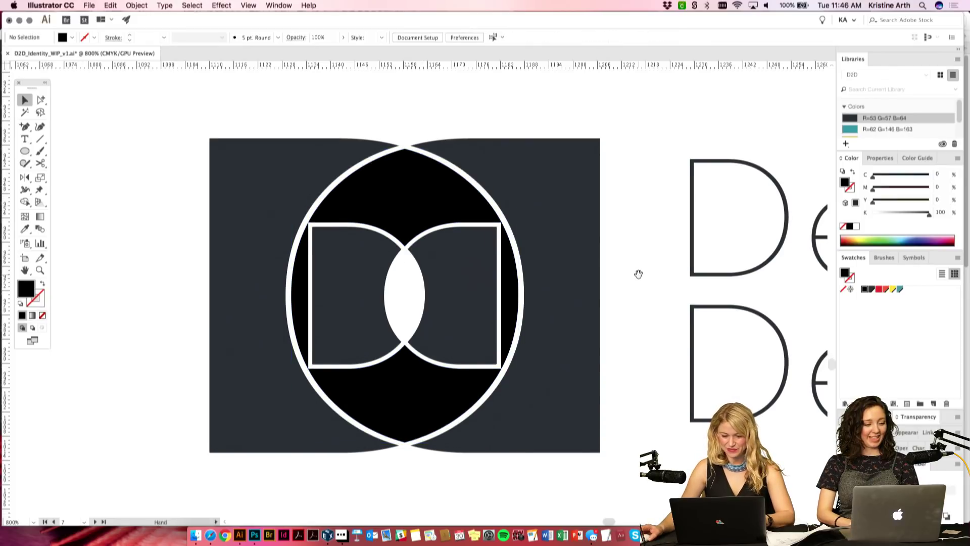
key(super+z)
click(642, 244)
drag(639, 281, 650, 262)
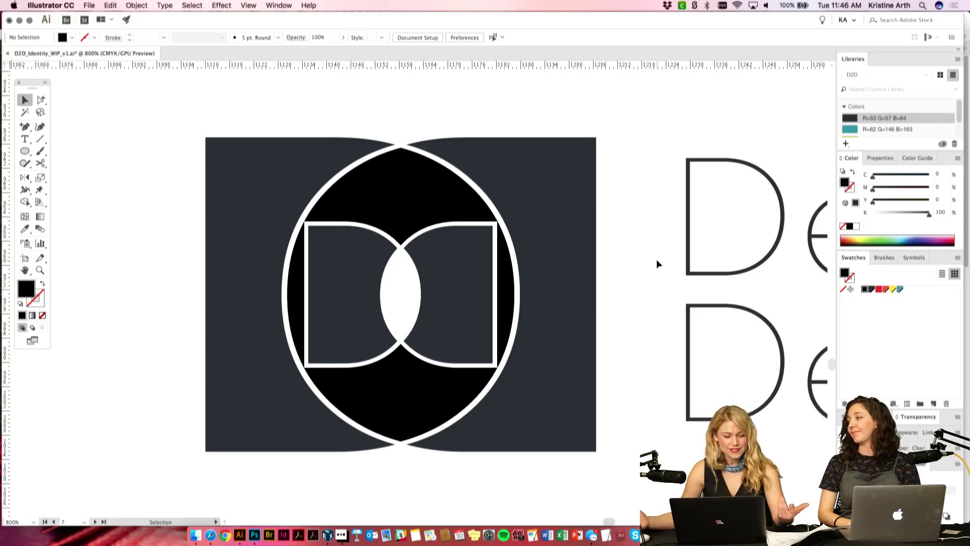
Step: Reduce the height of both small D shapes about their centre to about 33.4 pt, matching the thickness of the white gaps
key(super+minus)
key(super+minus)
key(super+minus)
drag(510, 364, 518, 385)
key(super+equal)
key(super+equal)
key(super+equal)
key(super+equal)
click(485, 249)
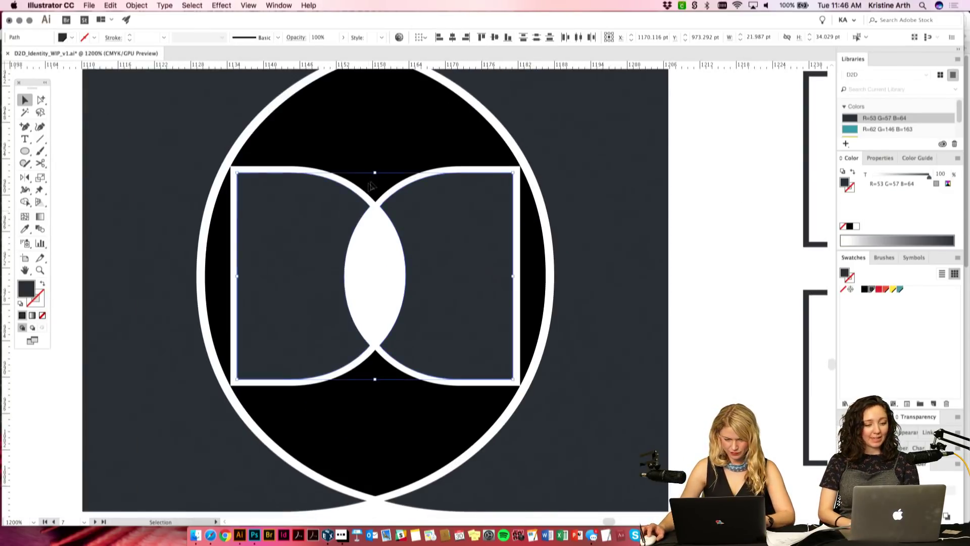
click(377, 175)
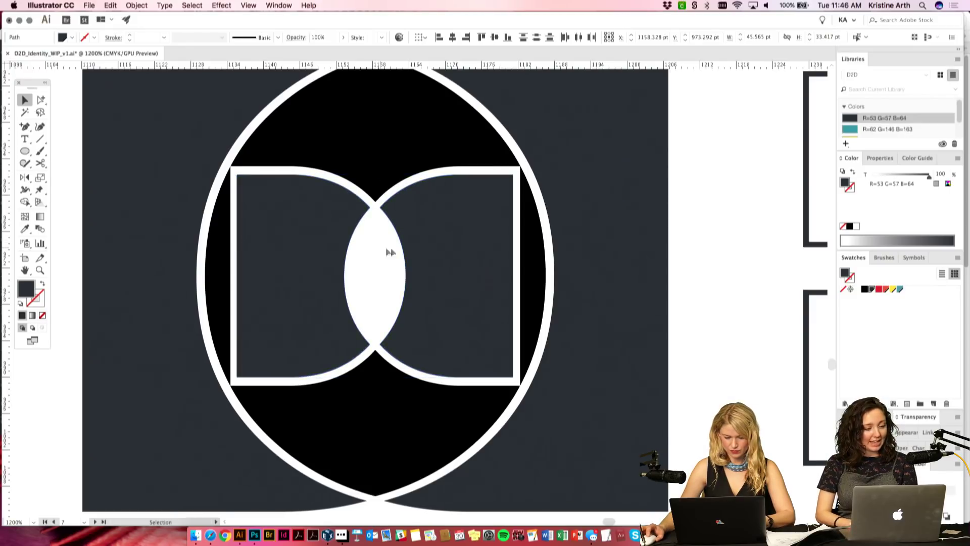
Step: Check the alignment of the small D shapes against the large background shapes, then review the whole mark
click(408, 258)
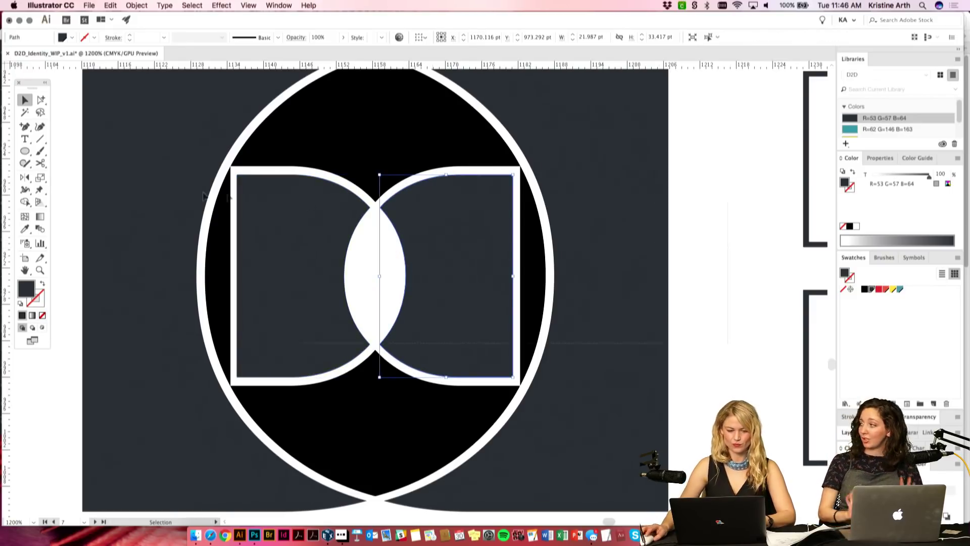
shift+click(94, 202)
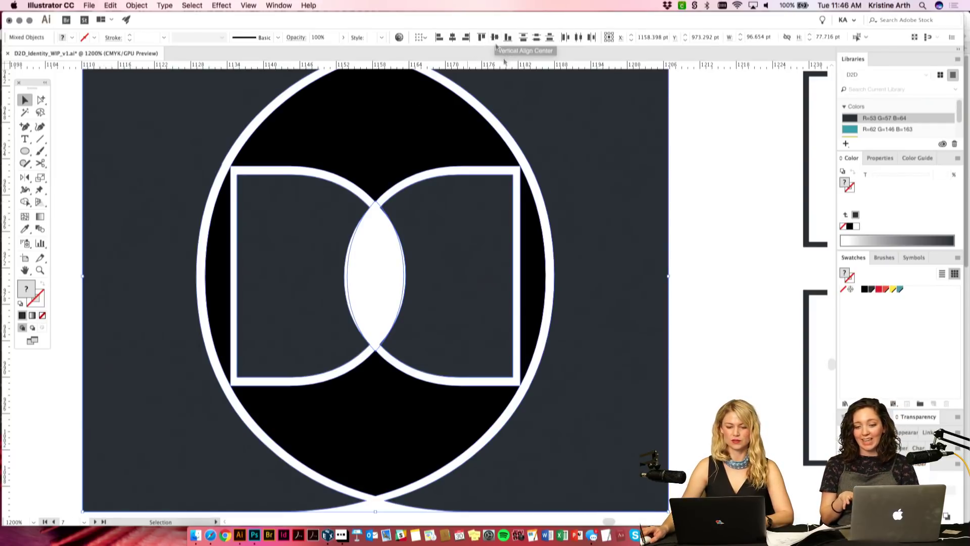
key(super+shift+a)
key(super+minus)
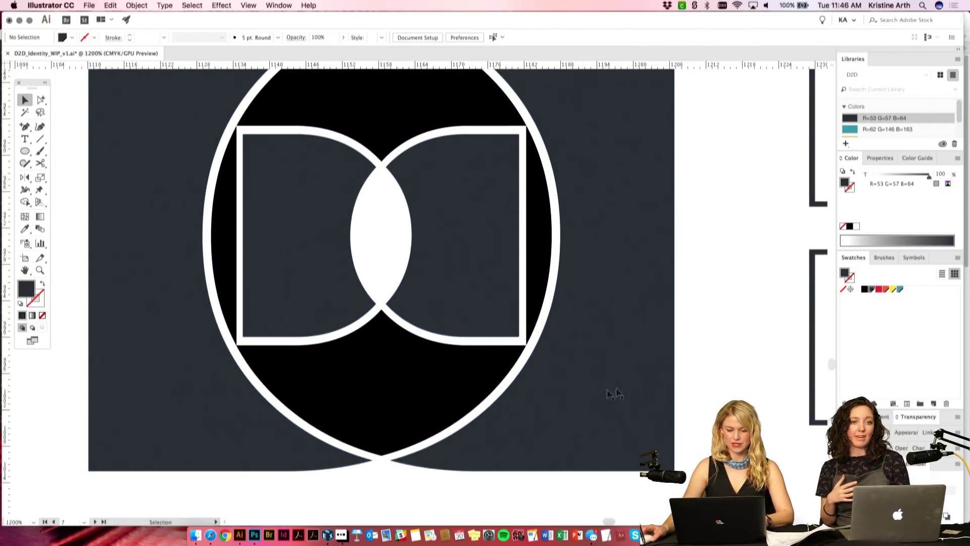
key(super+minus)
scroll(455, 420, up, 1)
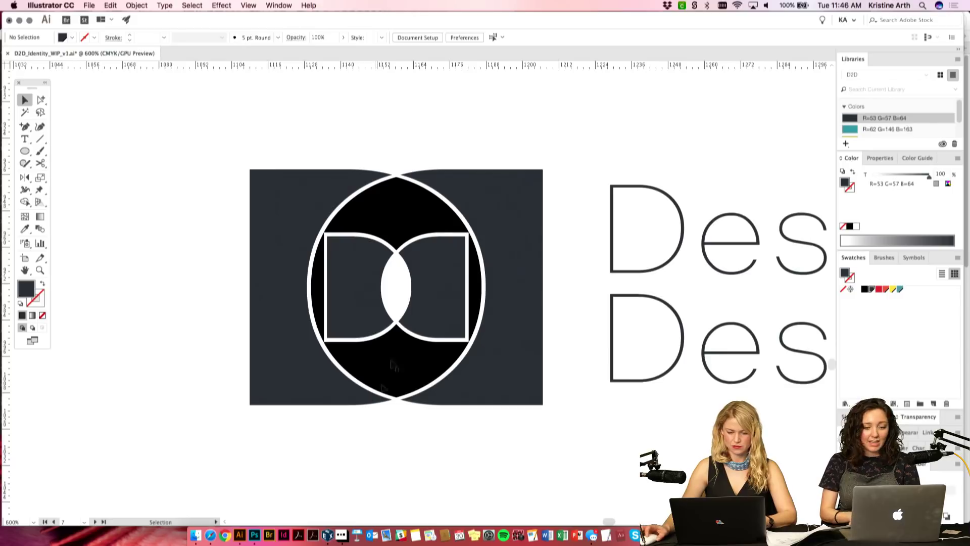
click(433, 268)
click(494, 199)
click(314, 184)
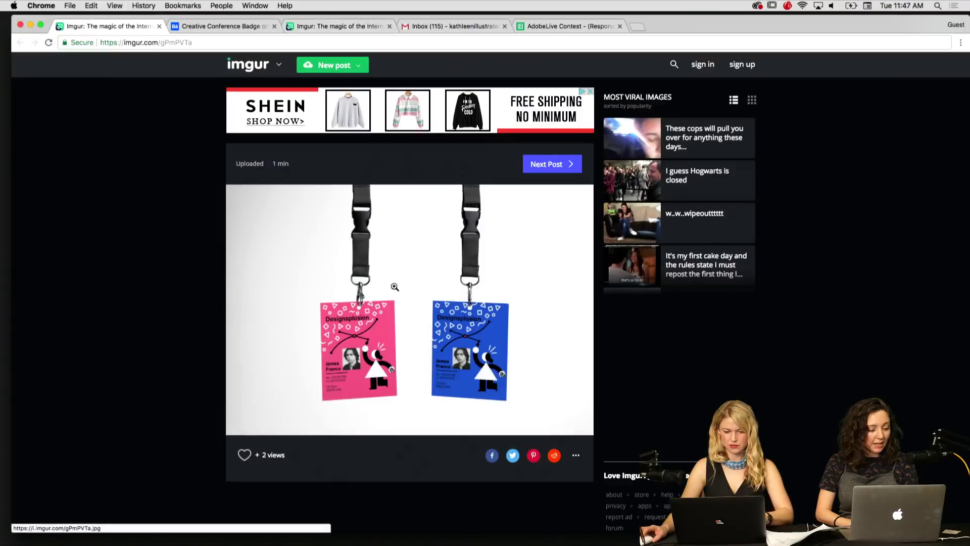
Step: In Chrome, enlarge the Designsplosion badge mockup on Imgur and view the Creative Conference Badge project on Behance
click(395, 287)
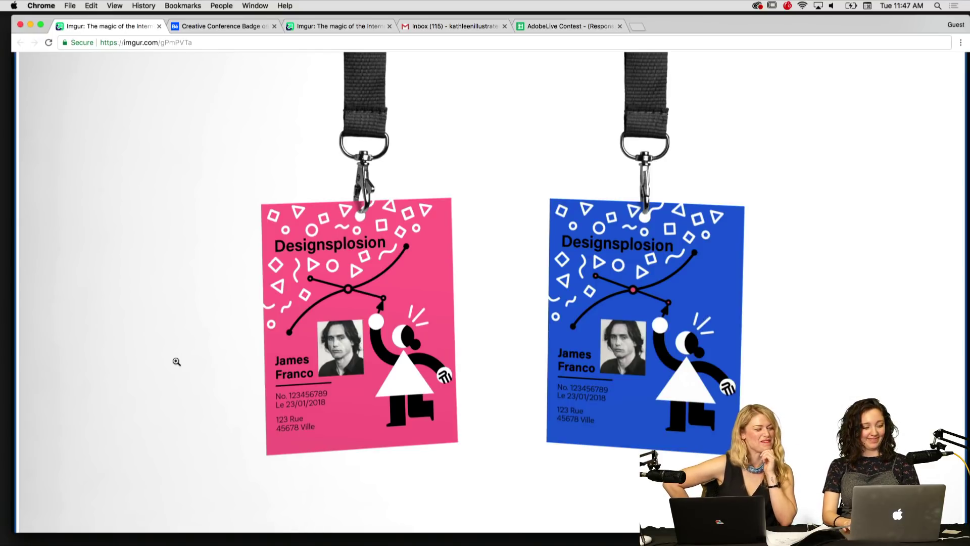
key(ctrl+Tab)
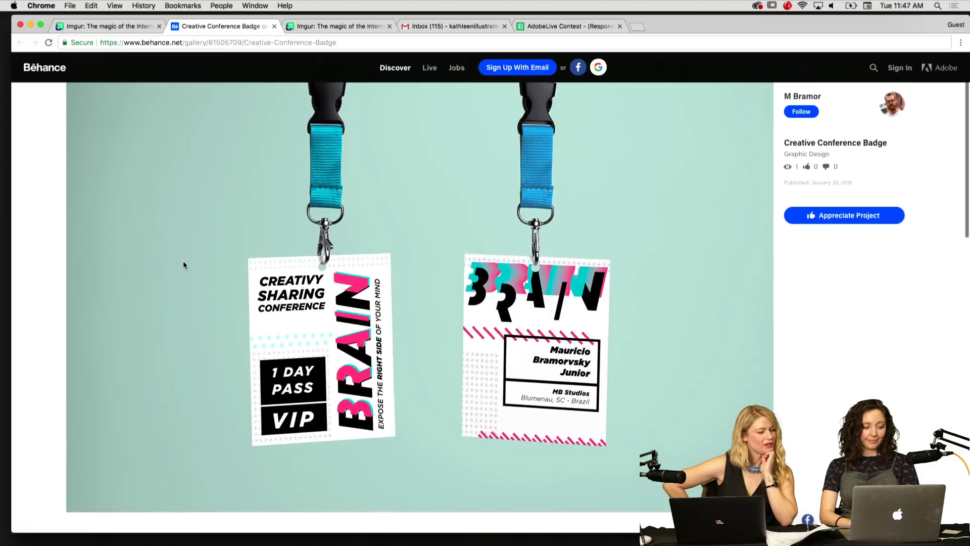
scroll(183, 262, up, 2)
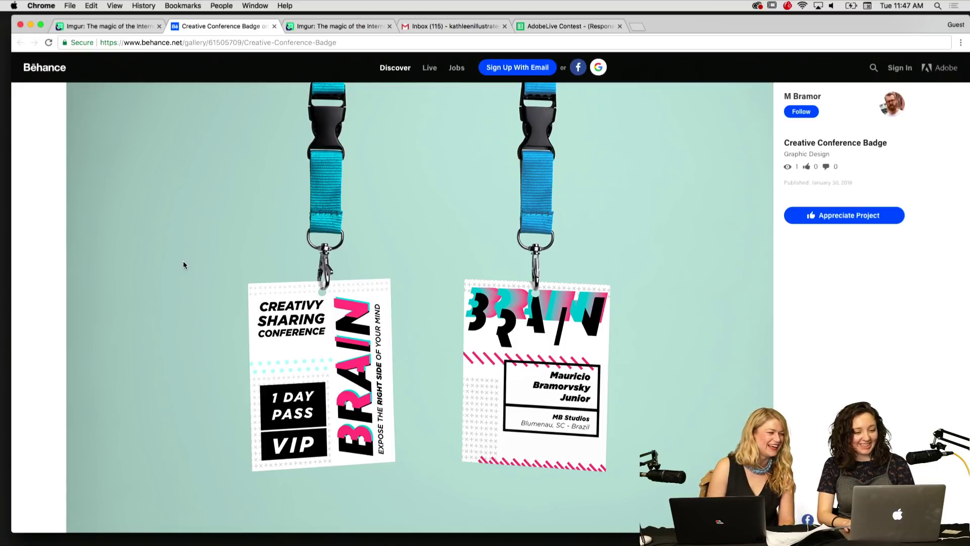
Step: View the Apex Creator Summit badge entry on Imgur, enlarging the VIP and Speaker mockup and going through the individual designs
key(ctrl+Tab)
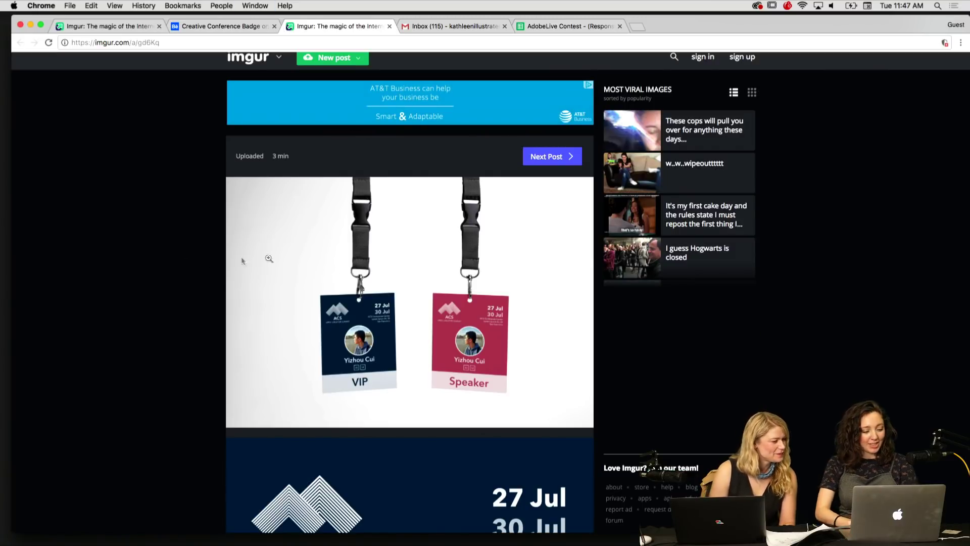
click(353, 283)
scroll(353, 283, down, 5)
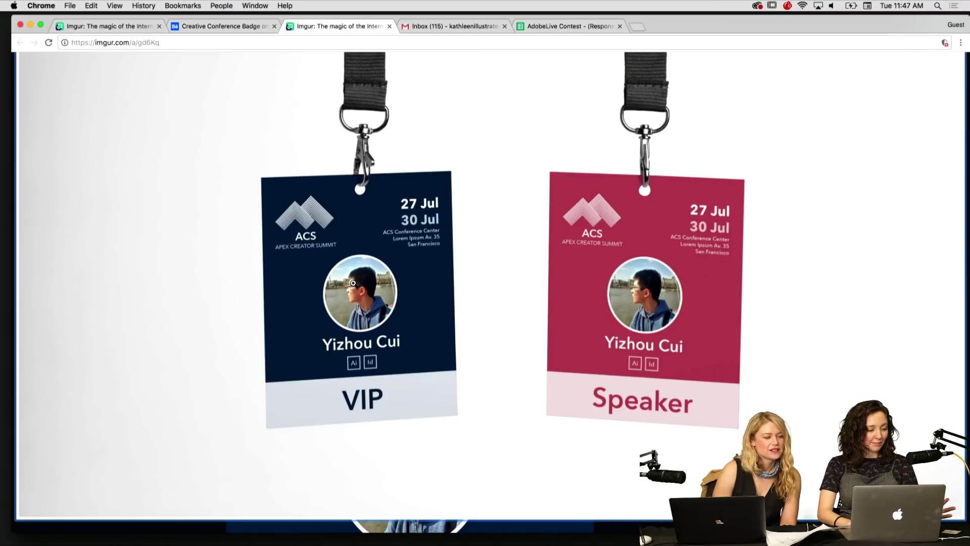
scroll(354, 283, down, 1)
scroll(354, 283, down, 8)
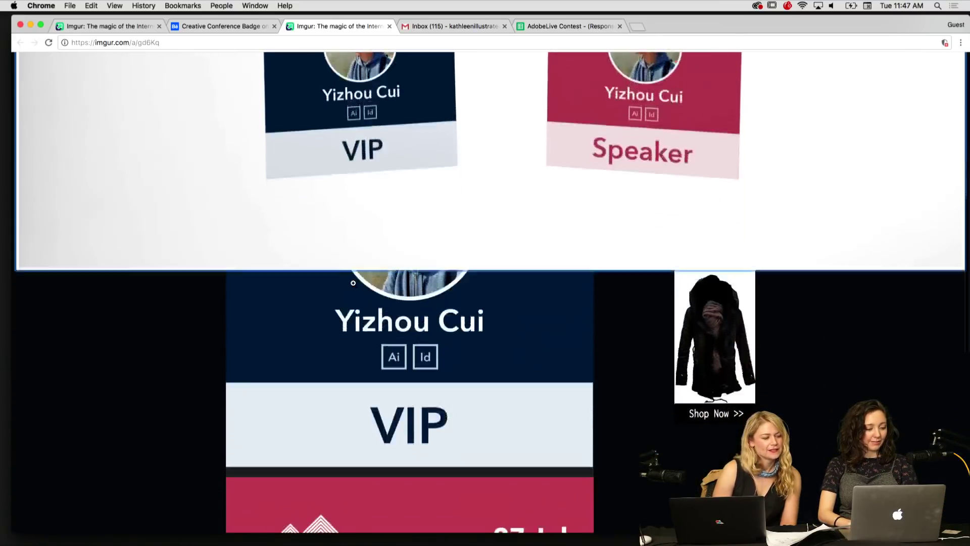
scroll(353, 283, down, 6)
Step: Return to the pink and blue Designsplosion badge entry and examine the enlarged mockup from lanyard to badge
key(ctrl+shift+Tab)
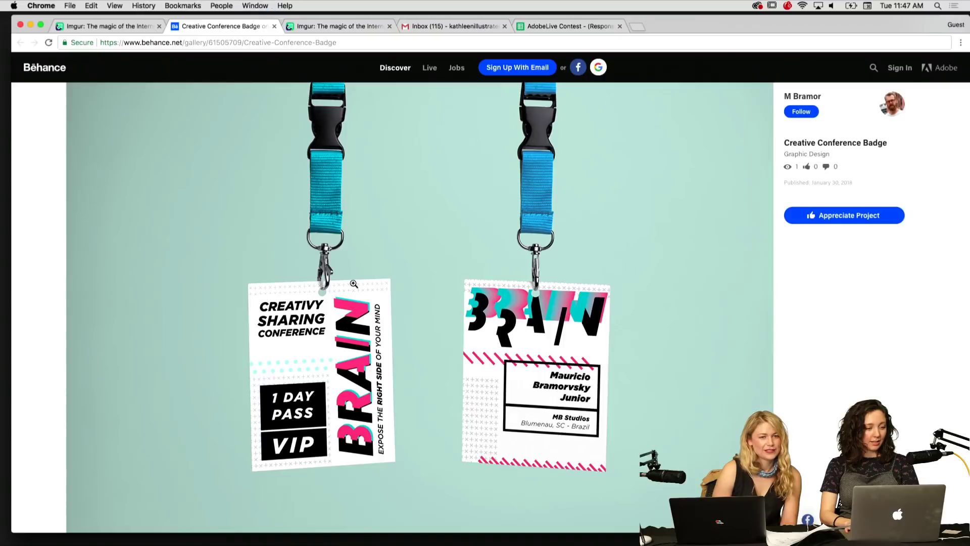
key(ctrl+shift+Tab)
key(ctrl+Tab)
key(ctrl+shift+Tab)
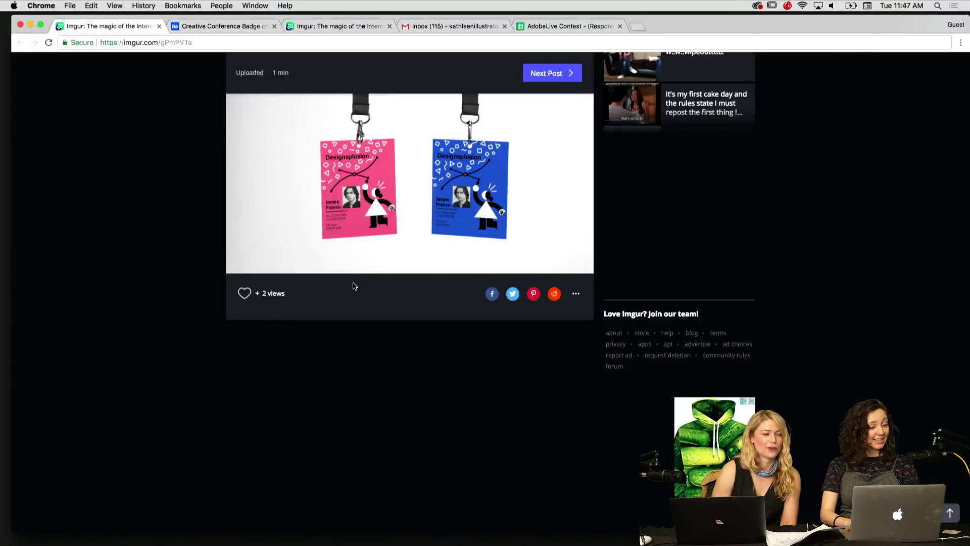
click(329, 172)
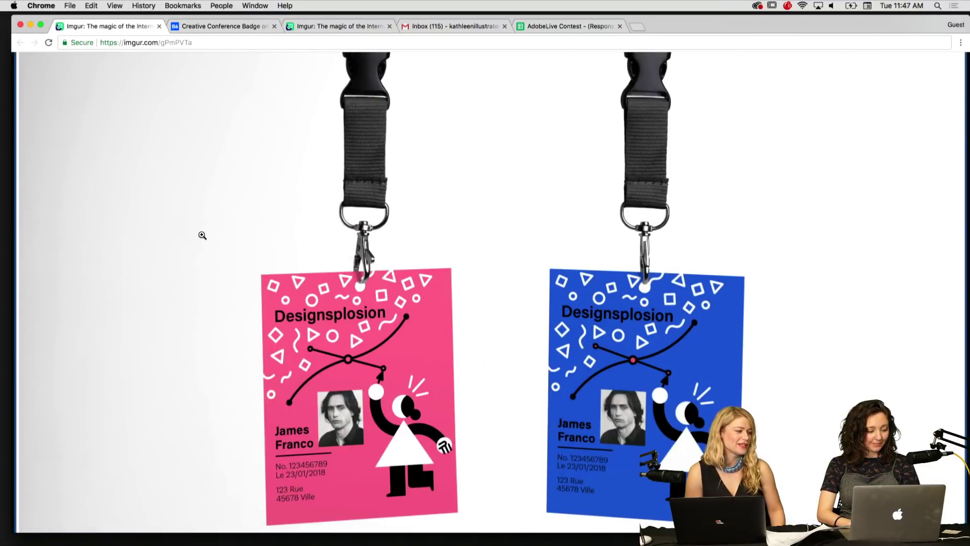
scroll(202, 235, down, 1)
scroll(193, 183, down, 2)
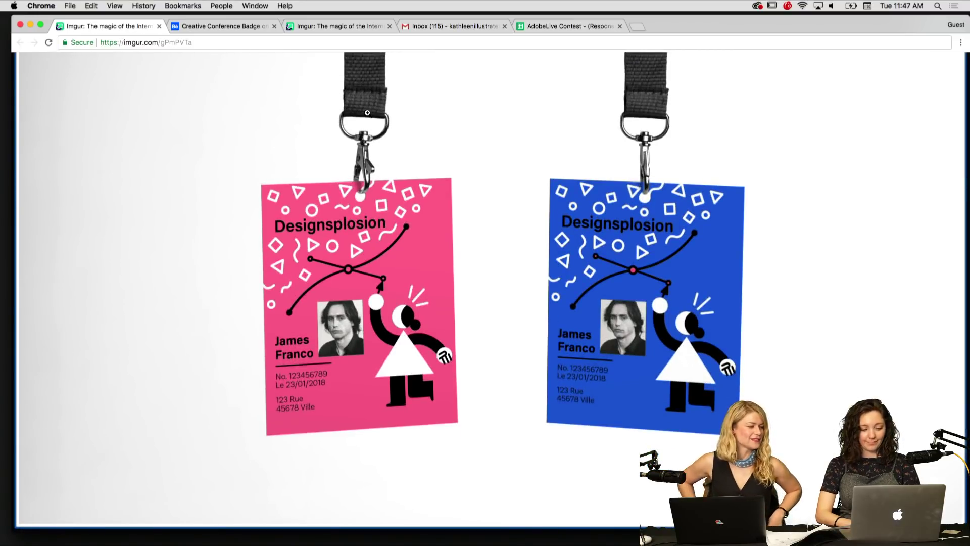
scroll(347, 171, up, 3)
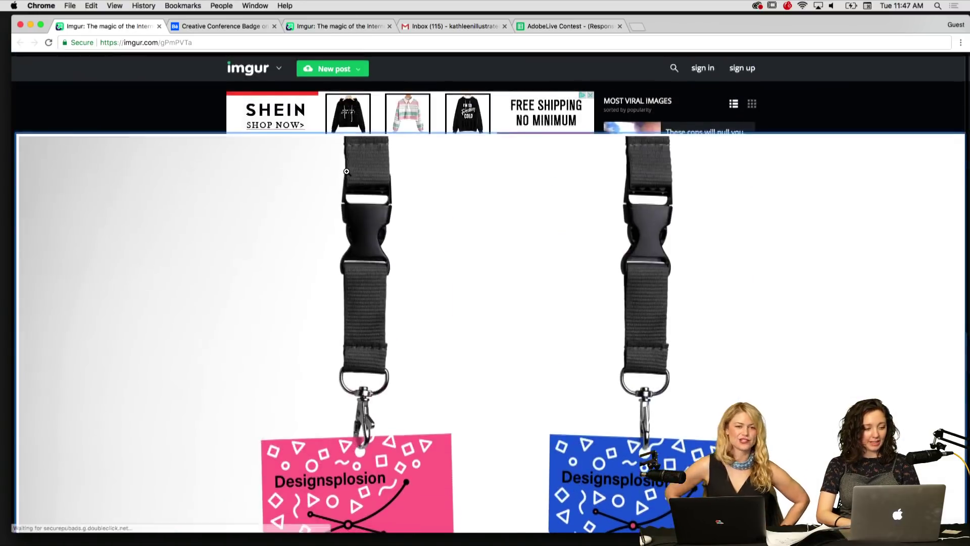
scroll(313, 157, down, 5)
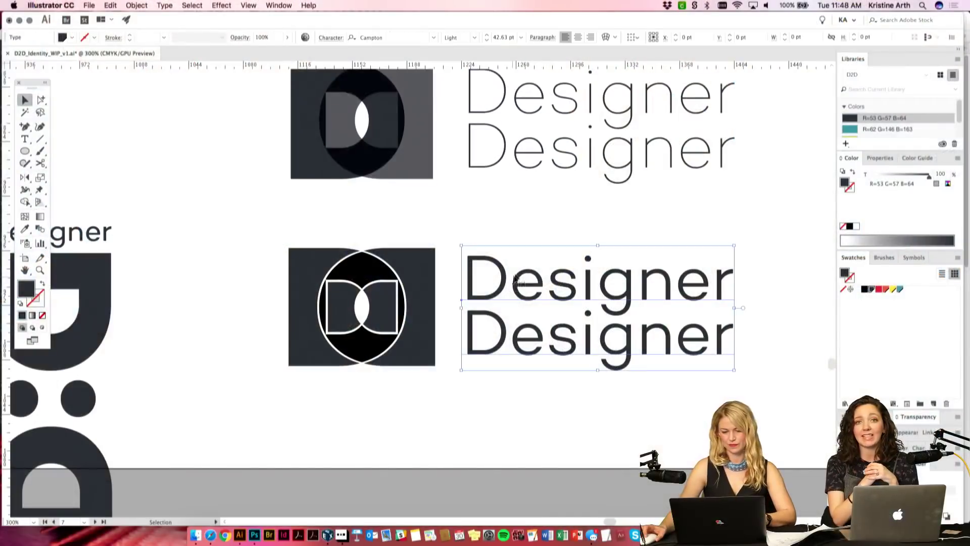
Step: Increase the leading between the two lines of the lower Designer Designer wordmark, making the text block about 87 pt tall
key(alt+Down)
key(alt+Down)
key(alt+Down)
key(alt+Down)
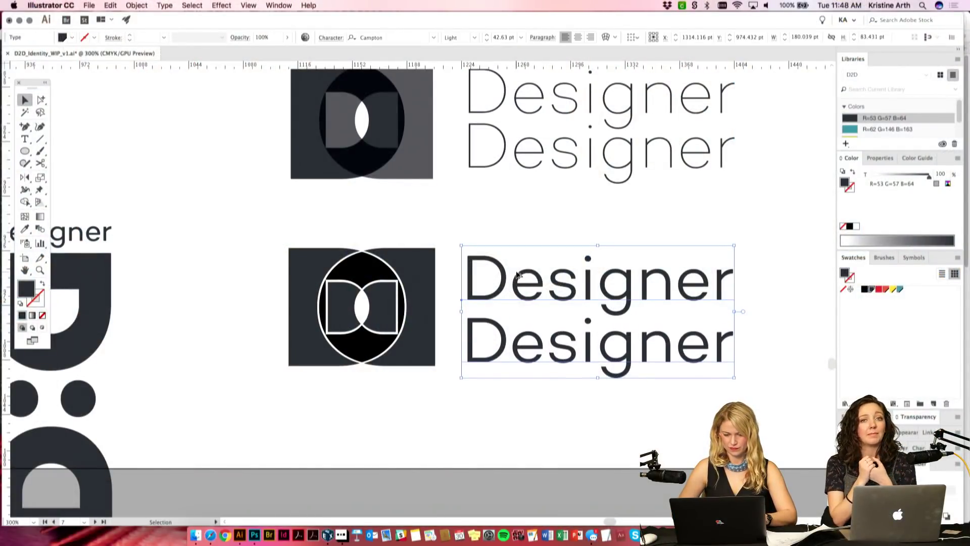
key(alt+Down)
key(alt+Down)
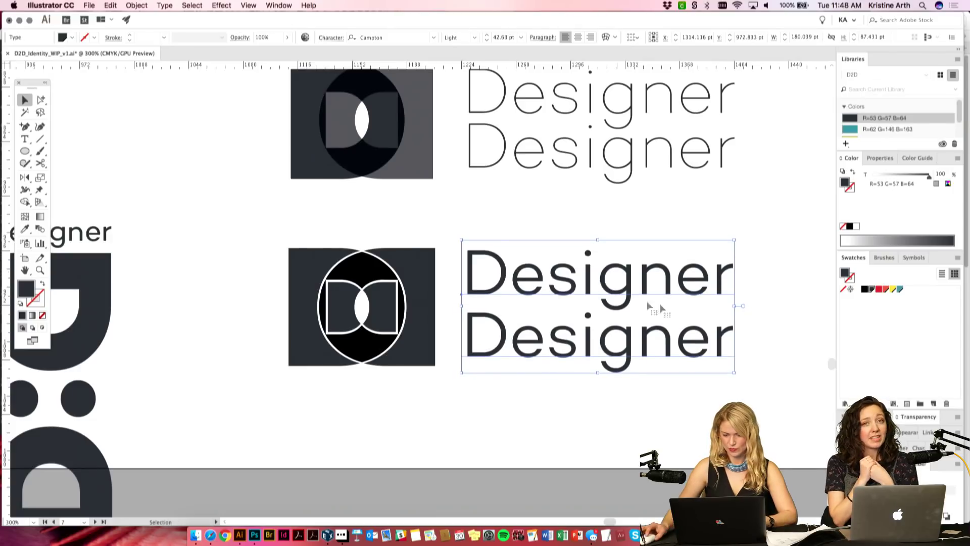
Step: Scale the lower Designer Designer wordmark down slightly and proportionally to fit the height of the mark beside it
drag(735, 306, 724, 306)
click(758, 403)
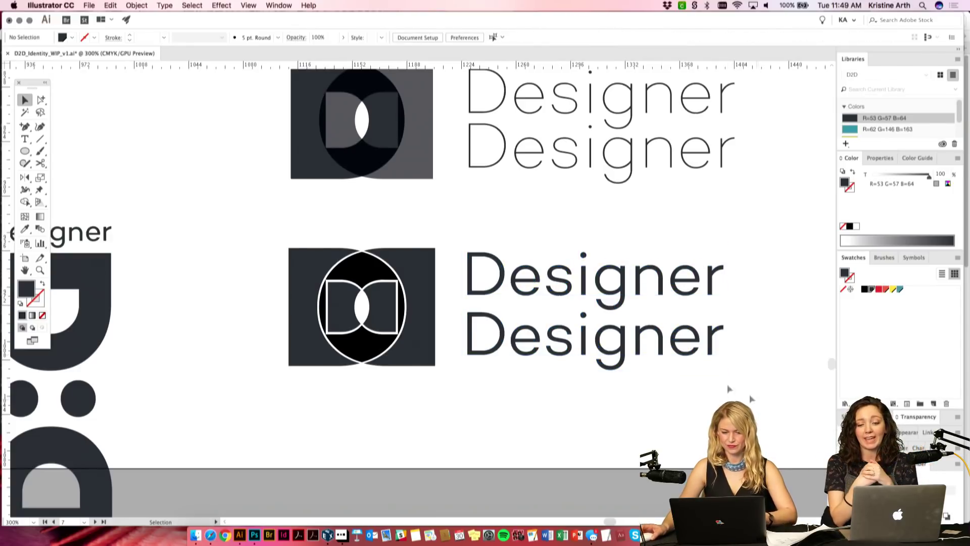
click(323, 303)
click(429, 418)
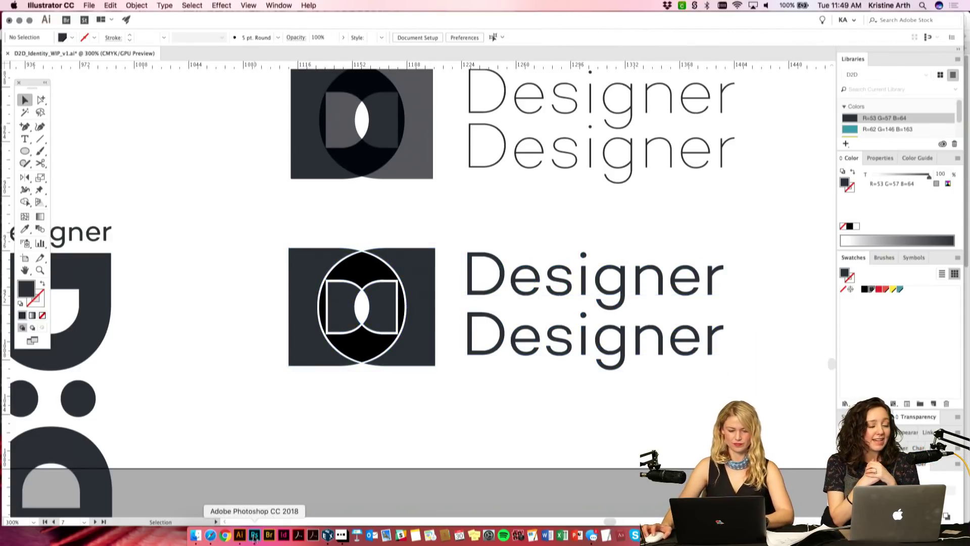
Step: Switch to Photoshop, open the Light.psd wall mockup's design smart object, and paste the new gap-mark logo lockup in as a smart object
click(254, 537)
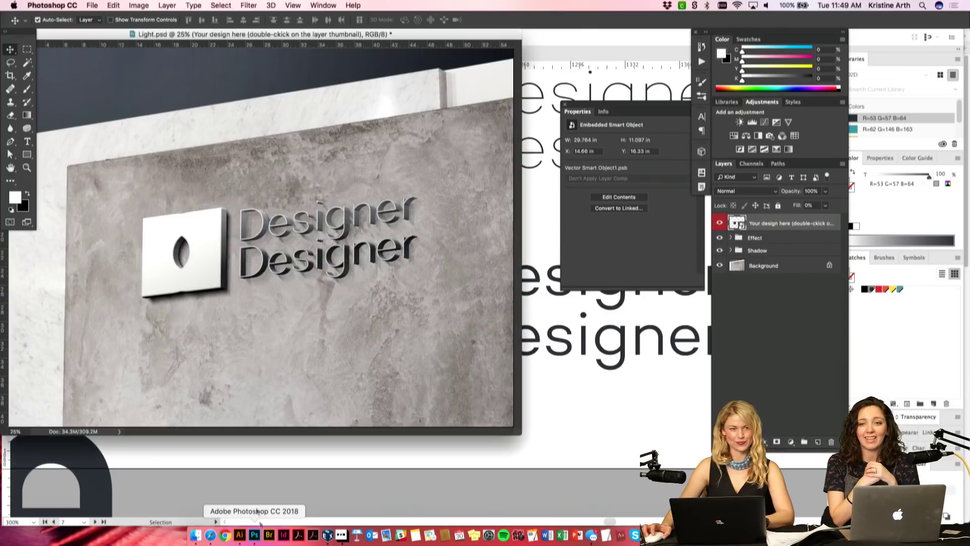
double_click(737, 223)
key(super+v)
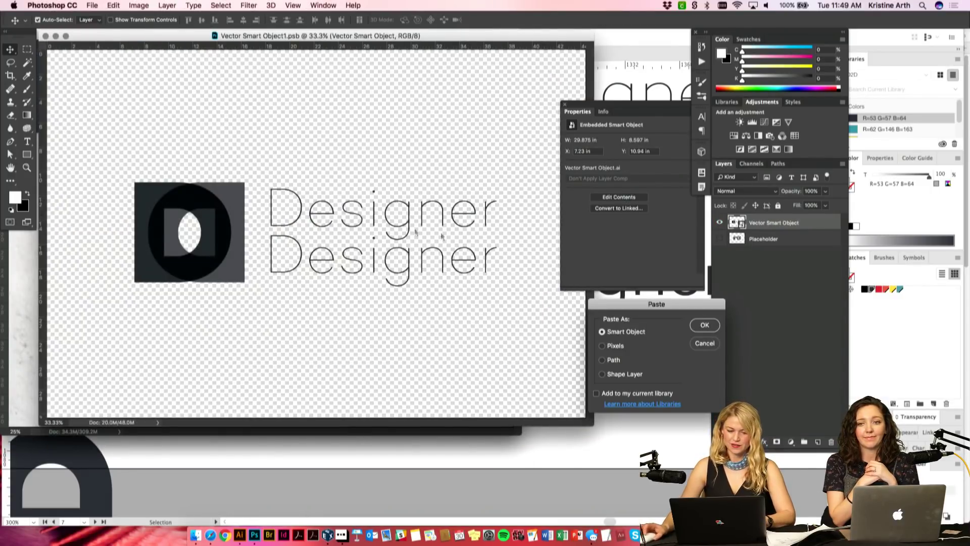
key(Return)
drag(343, 225, 500, 188)
key(Return)
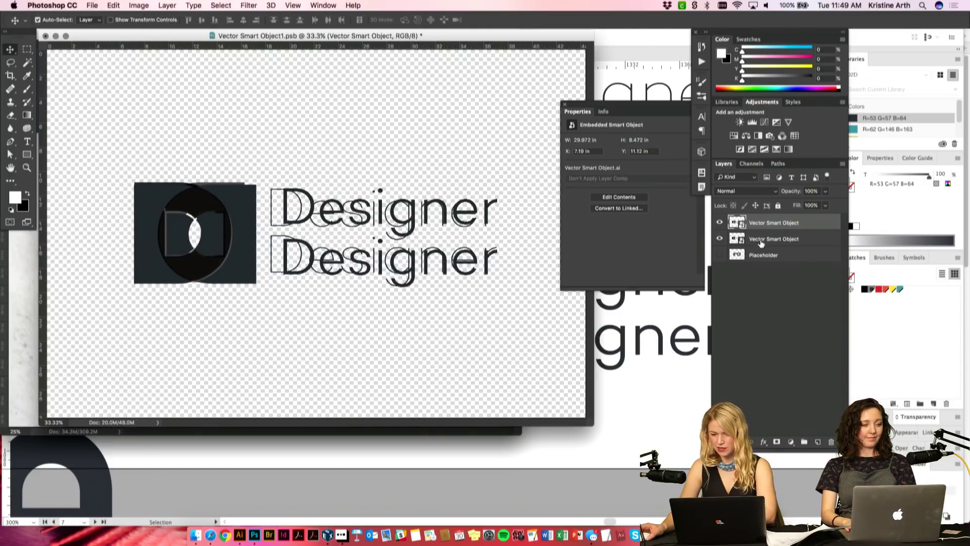
Step: Delete the previous logo and placeholder layers from the design smart object, then save and close it to update the wall mockup
key(Delete)
key(super+s)
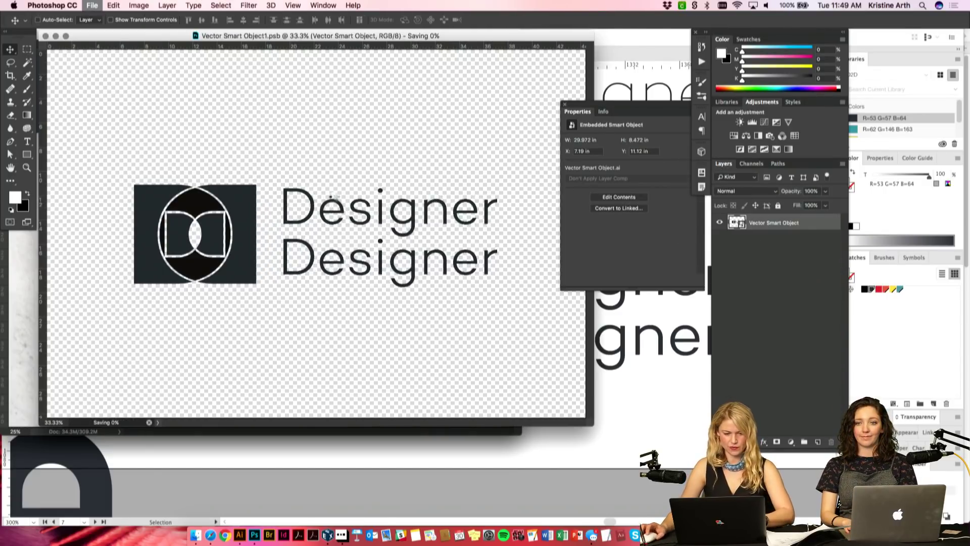
key(super+w)
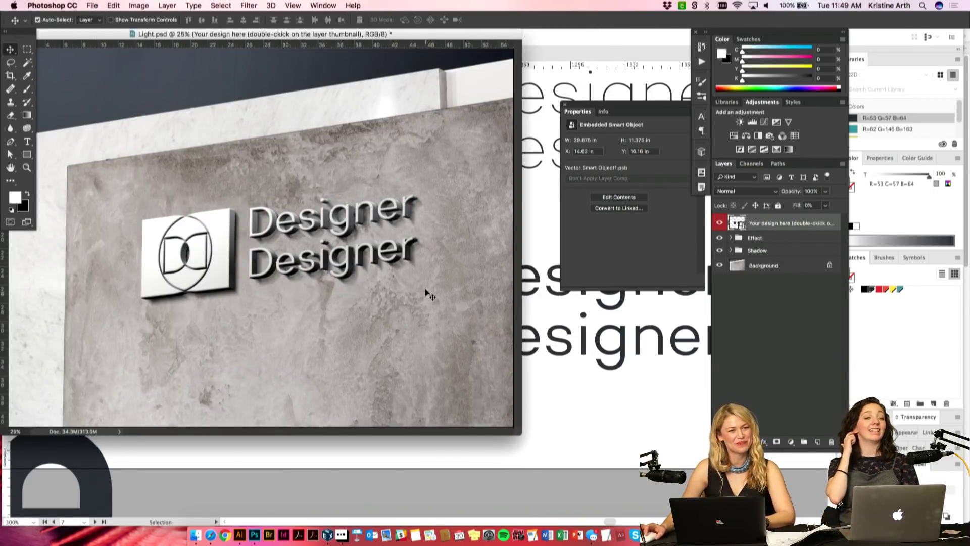
Step: Close the floating properties window and examine the updated logo on the concrete wall at closer magnification
click(577, 112)
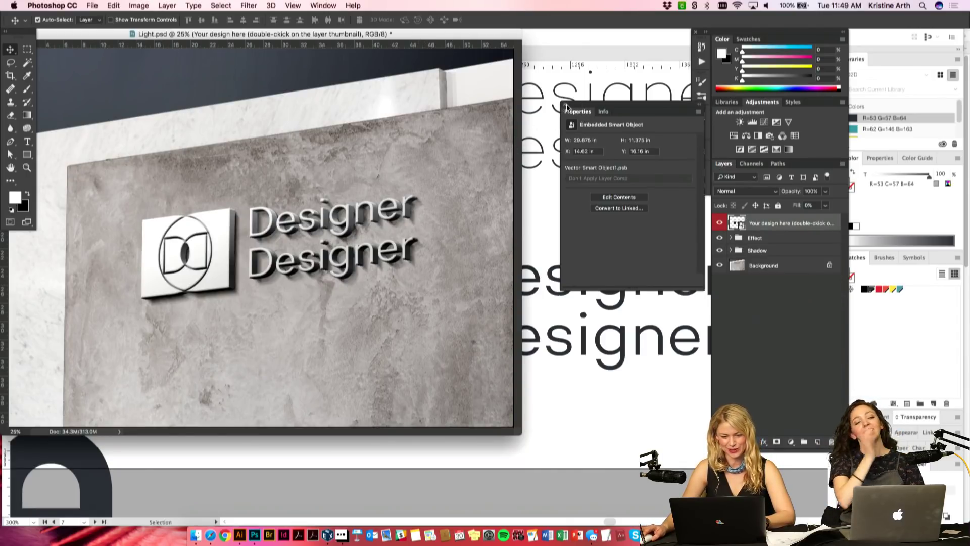
click(565, 105)
key(super+plus)
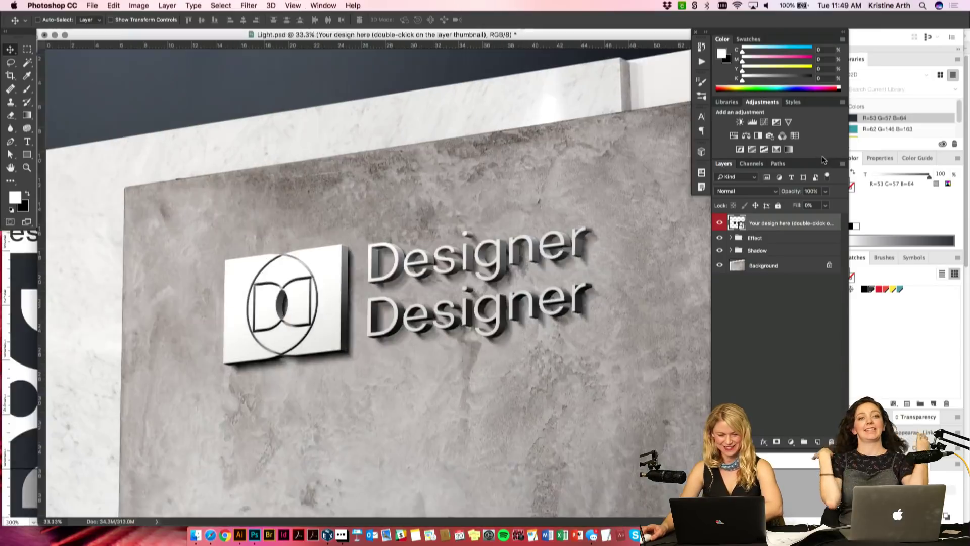
key(super+plus)
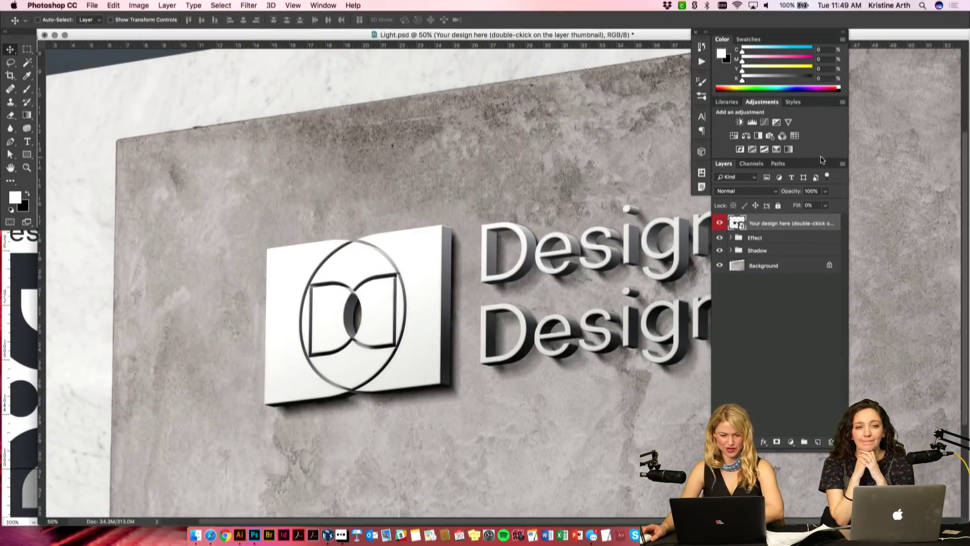
key(super+minus)
key(super+minus)
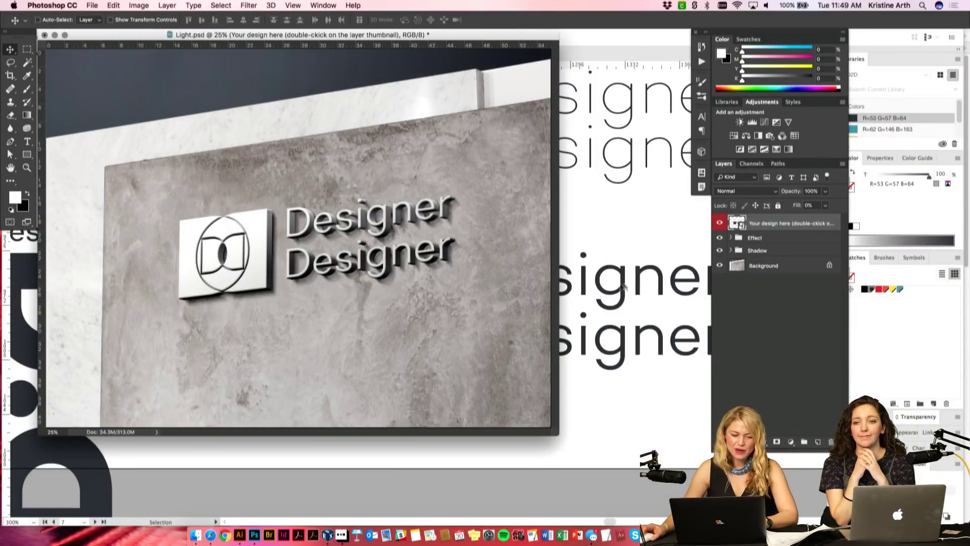
Step: Close the Light.psd wall mockup without saving and switch back to the identity document in Illustrator
key(super+w)
click(448, 183)
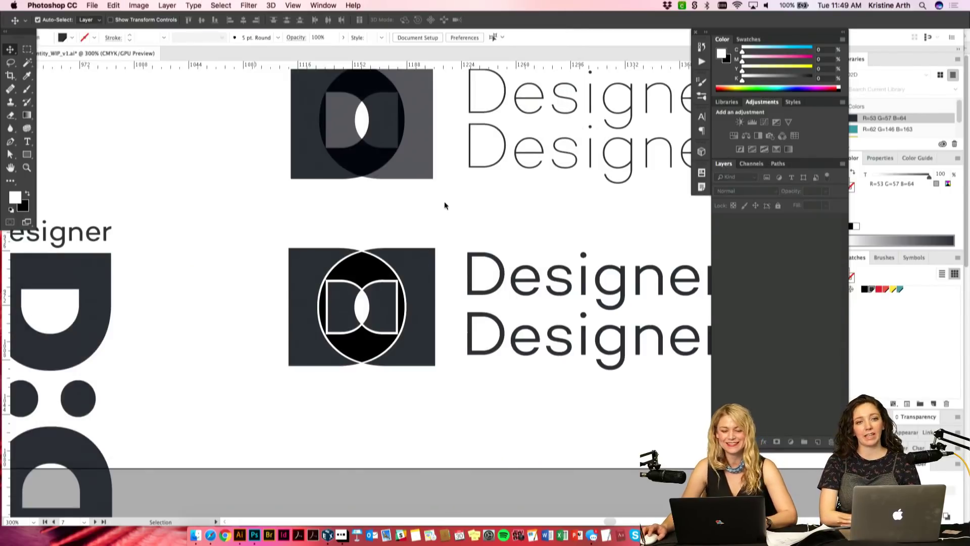
click(494, 216)
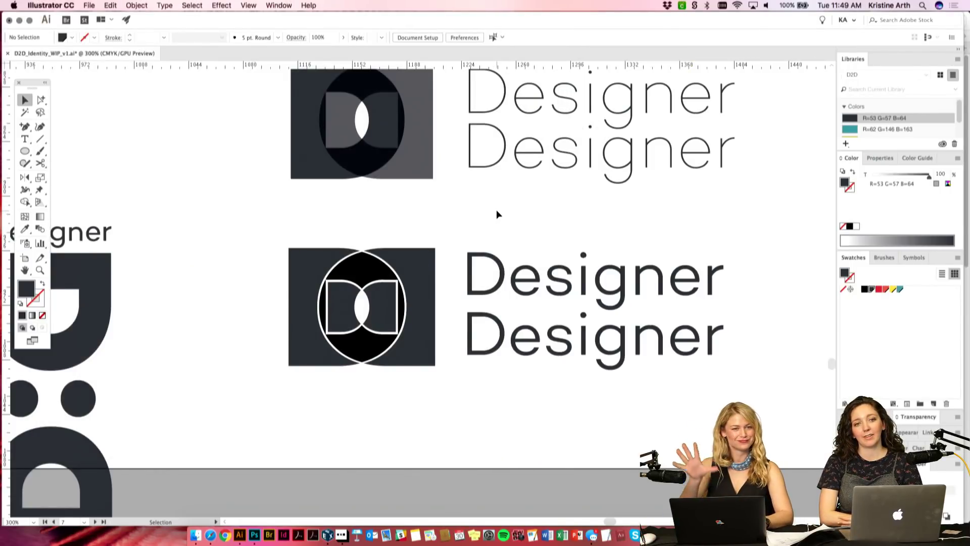
Step: Delete the lower overlapping-D mark with white gaps together with its Designer Designer wordmark
key(super+minus)
key(super+minus)
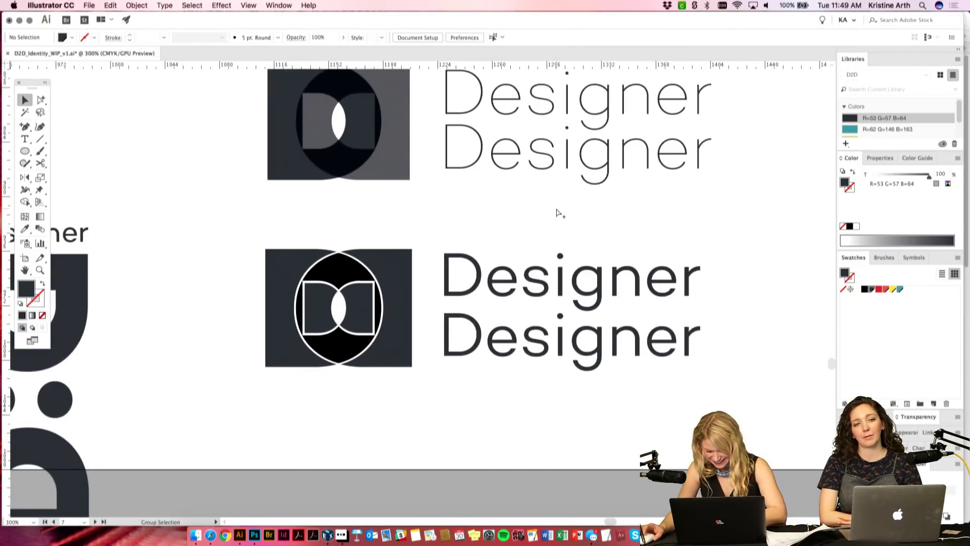
scroll(613, 329, up, 1)
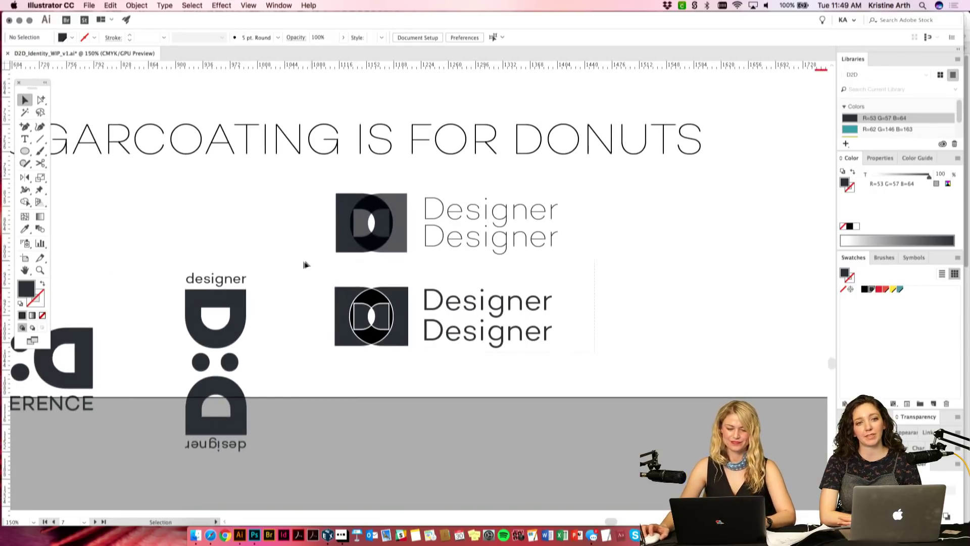
click(433, 302)
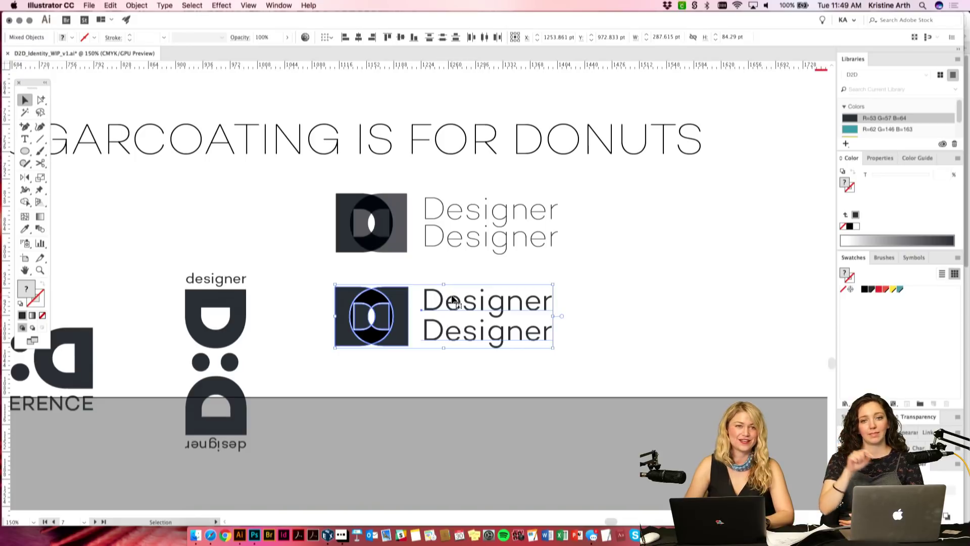
key(Delete)
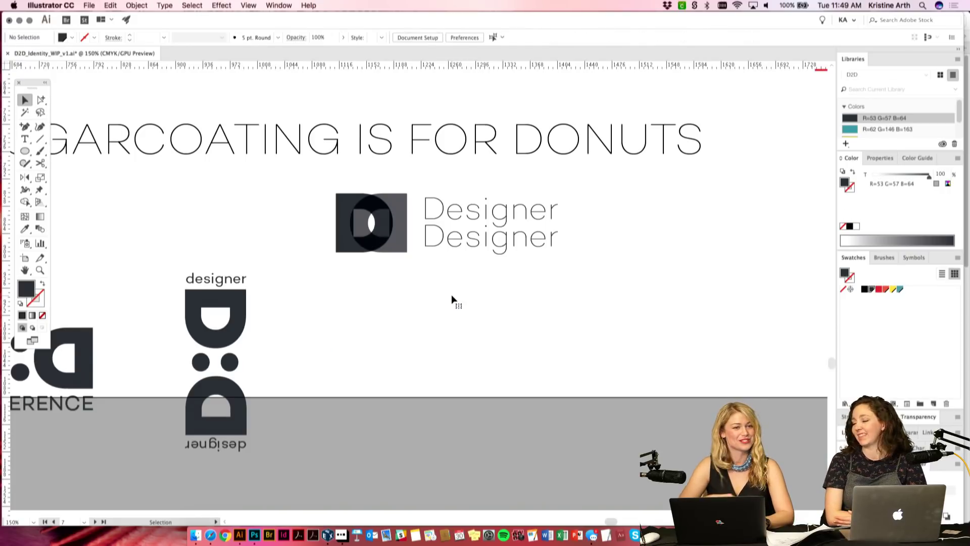
Step: Move the remaining overlapping-D mark and its thin Designer Designer wordmark straight down, in line with the other logos
scroll(481, 288, up, 3)
key(super+equal)
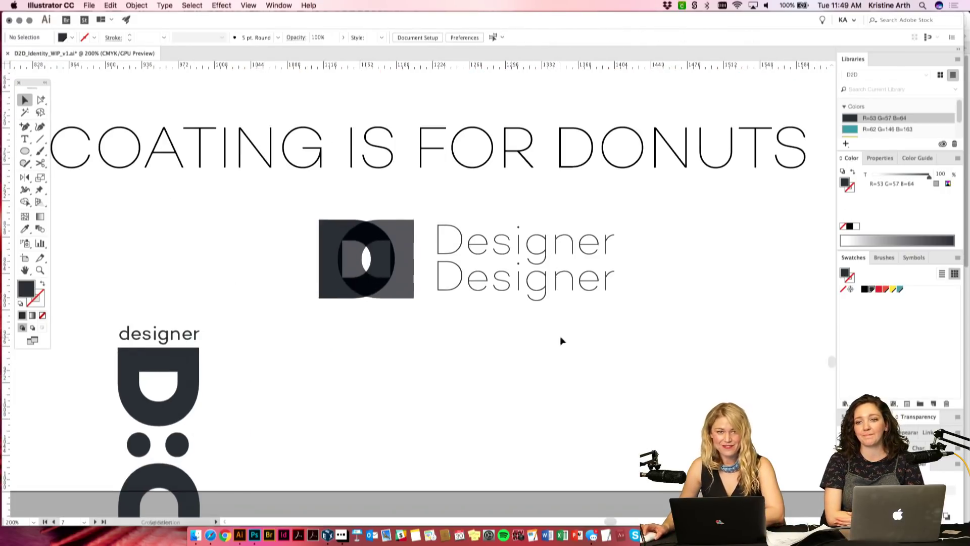
scroll(607, 321, down, 1)
key(super+minus)
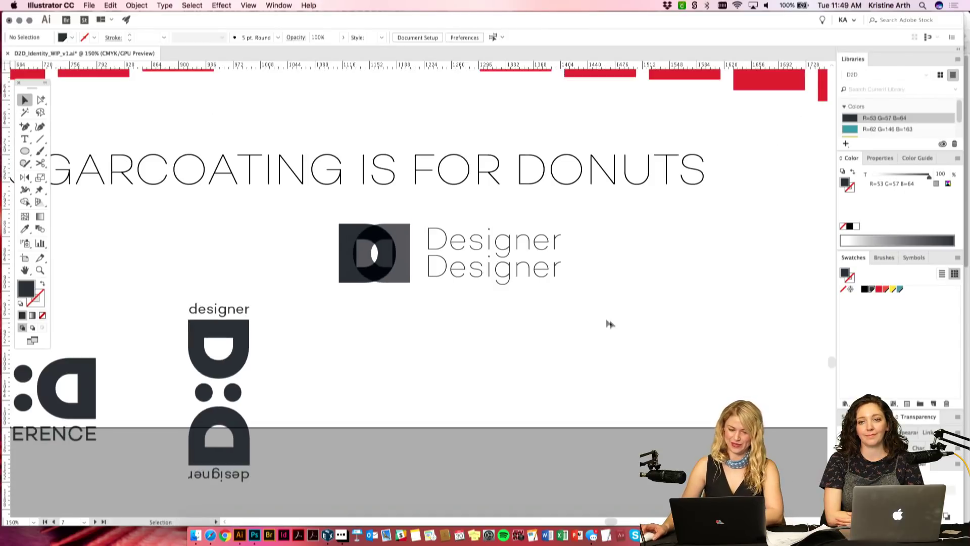
drag(396, 255, 398, 358)
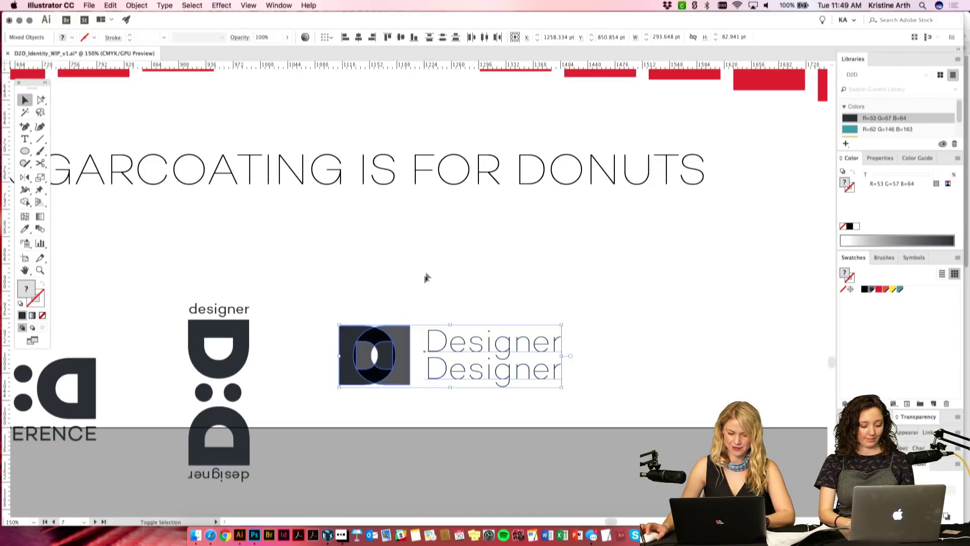
click(506, 257)
scroll(508, 267, up, 1)
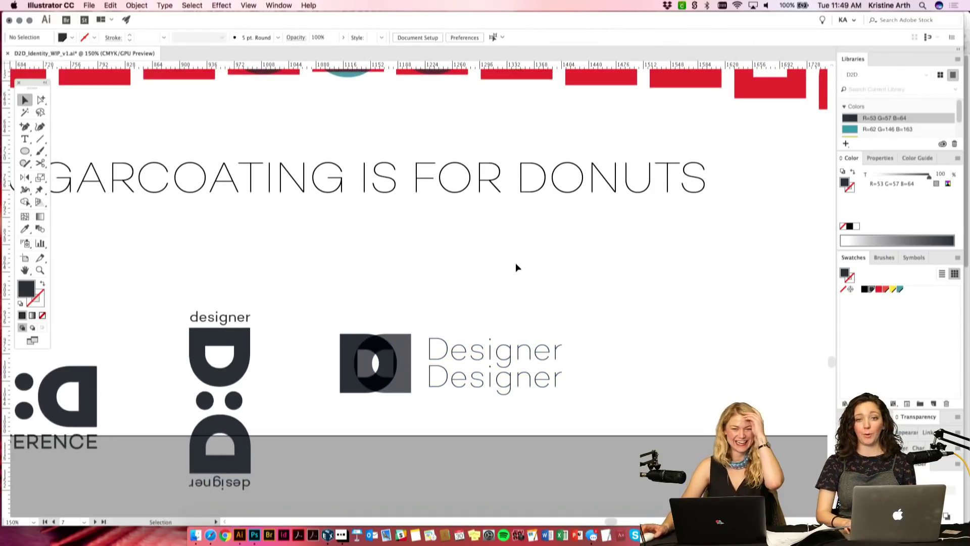
Step: Move the horizontal row of red and teal D's higher on the artboard and bring the SUGARCOATING IS FOR DONUTS line up beneath it
scroll(521, 253, left, 2)
key(super+minus)
key(super+minus)
scroll(530, 275, left, 2)
scroll(529, 275, up, 4)
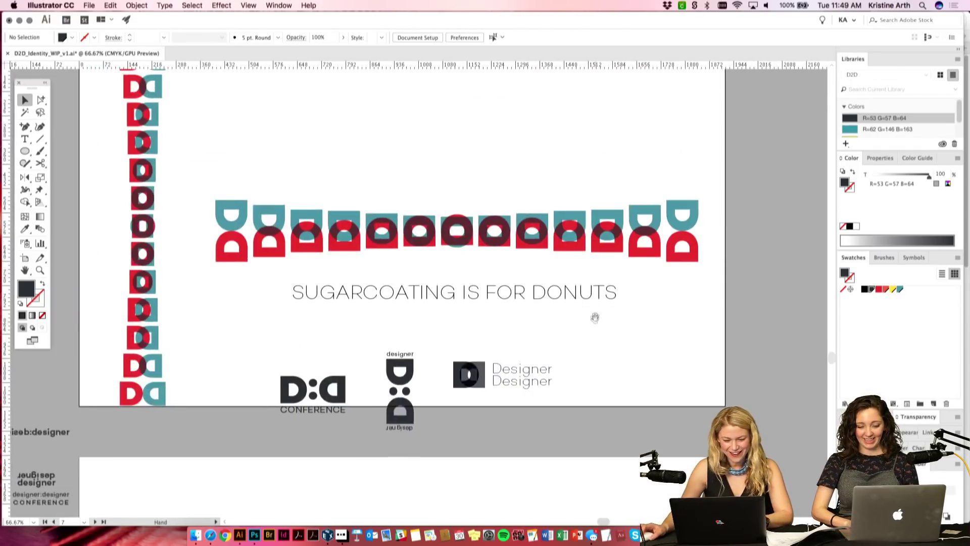
click(540, 387)
click(484, 326)
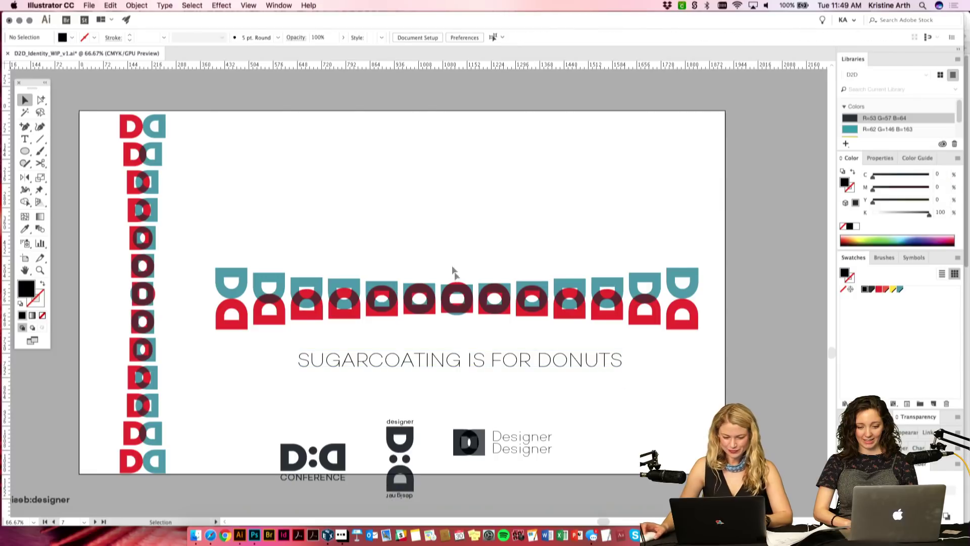
drag(465, 291, 465, 251)
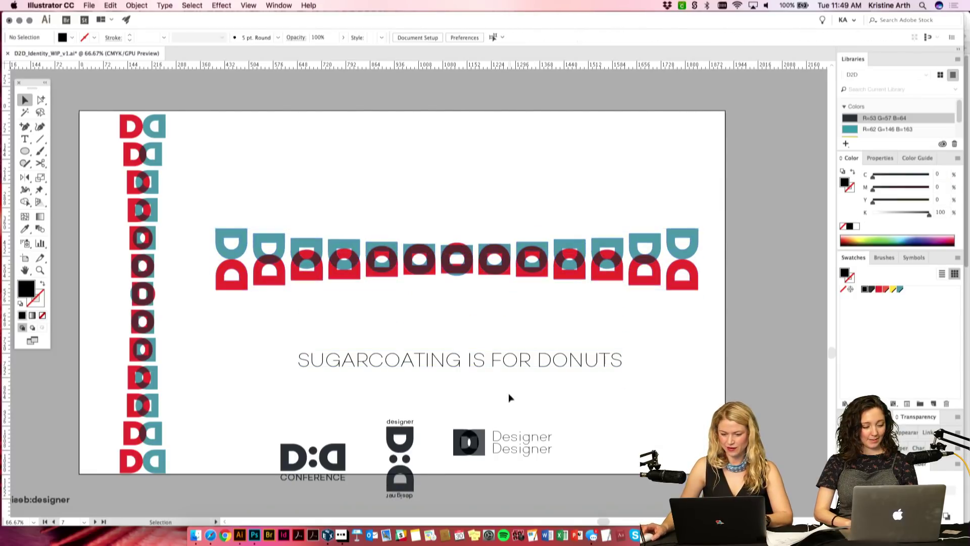
drag(505, 354, 502, 319)
click(536, 379)
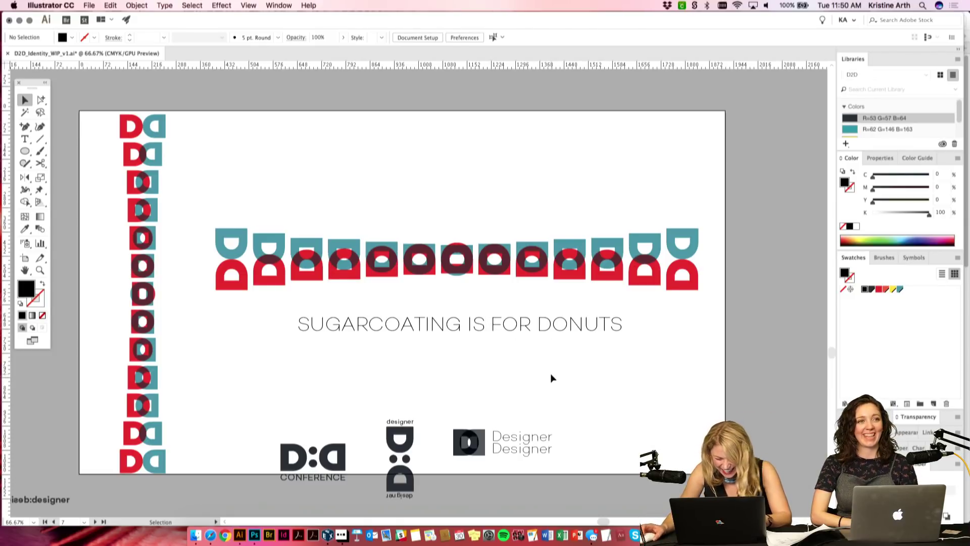
Step: Shorten the horizontal divider on the numbered logo artboard to about 1301 pt and move the red-colon designer logo above the number 5
scroll(545, 354, down, 2)
key(super+equal)
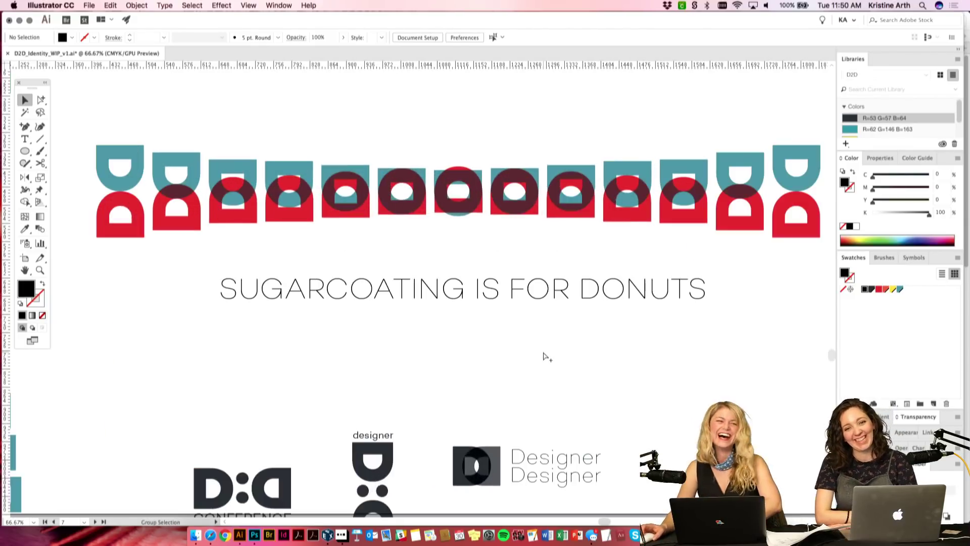
key(super+minus)
key(super+minus)
key(super+minus)
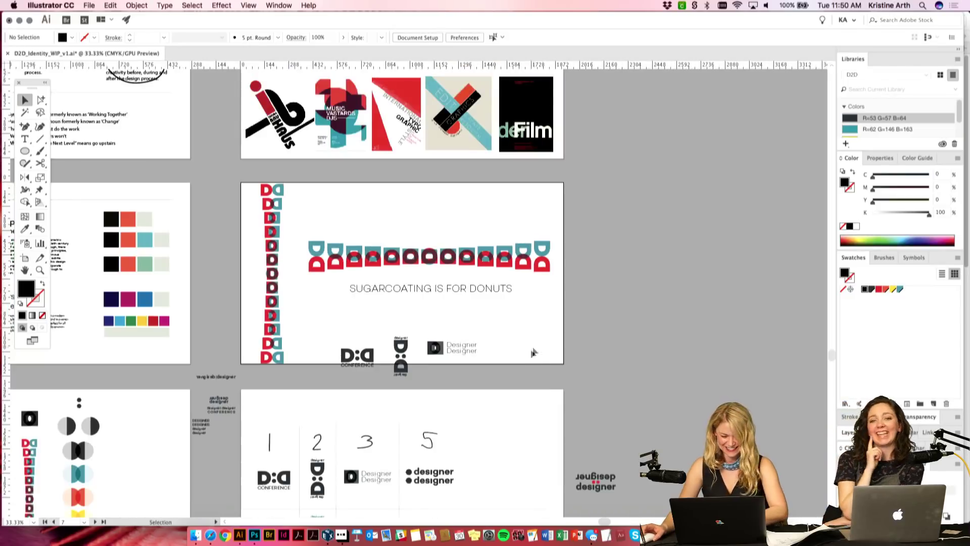
scroll(530, 349, down, 3)
click(567, 383)
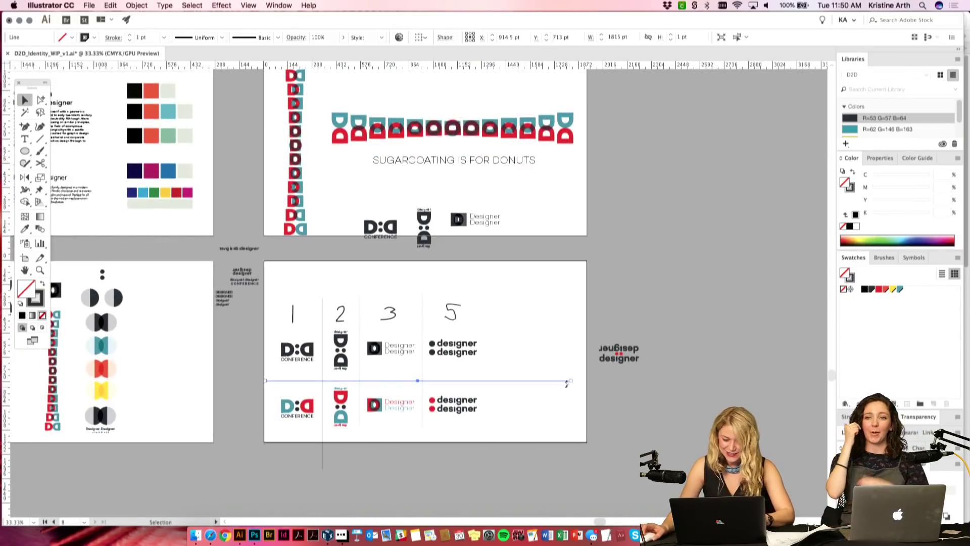
drag(572, 380, 485, 380)
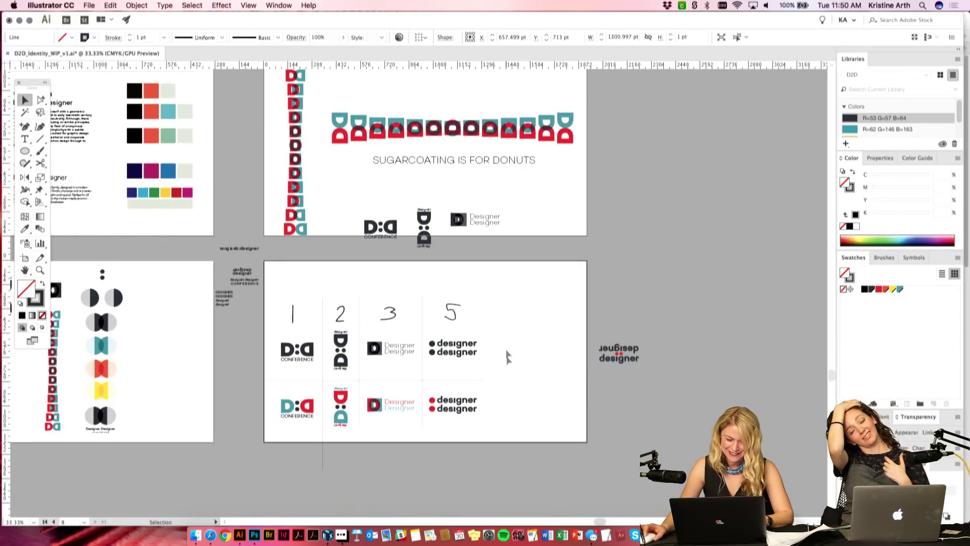
click(505, 347)
drag(618, 358, 453, 282)
click(531, 357)
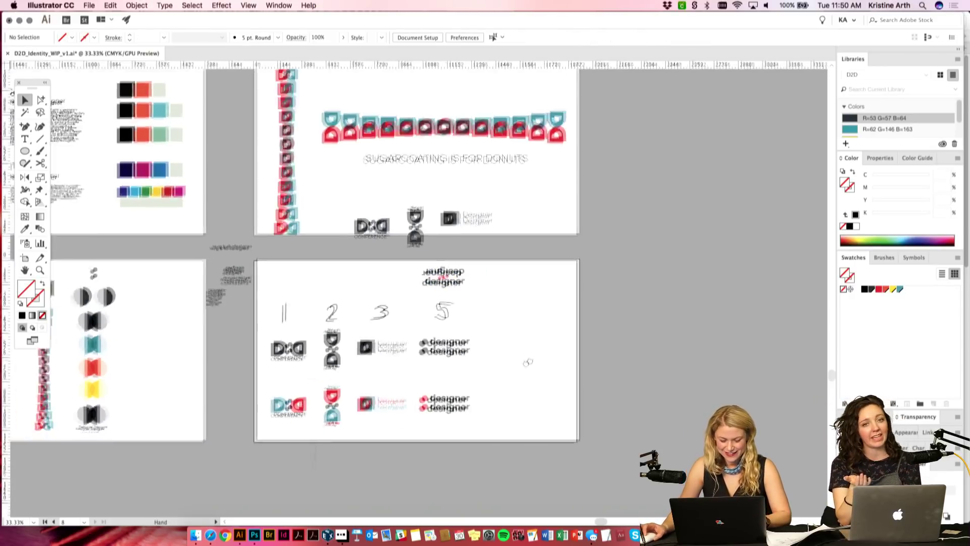
Step: Add another artboard to the right of the SUGARCOATING IS FOR DONUTS artboard
scroll(523, 314, up, 3)
scroll(523, 313, right, 3)
click(24, 258)
drag(225, 260, 571, 270)
key(Escape)
scroll(556, 283, right, 5)
scroll(556, 284, up, 1)
Step: Switch to Finder, browse the Mockups folder, and preview Corporate_Scene_Mockup.psd in the Corporate Stationery Mockup folder
click(195, 535)
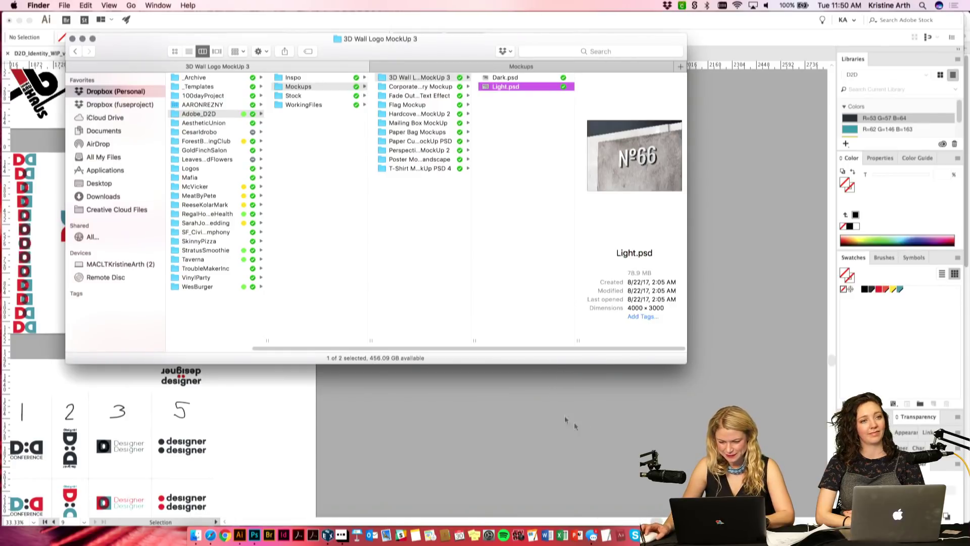
click(421, 112)
click(421, 104)
click(422, 97)
click(422, 86)
click(507, 77)
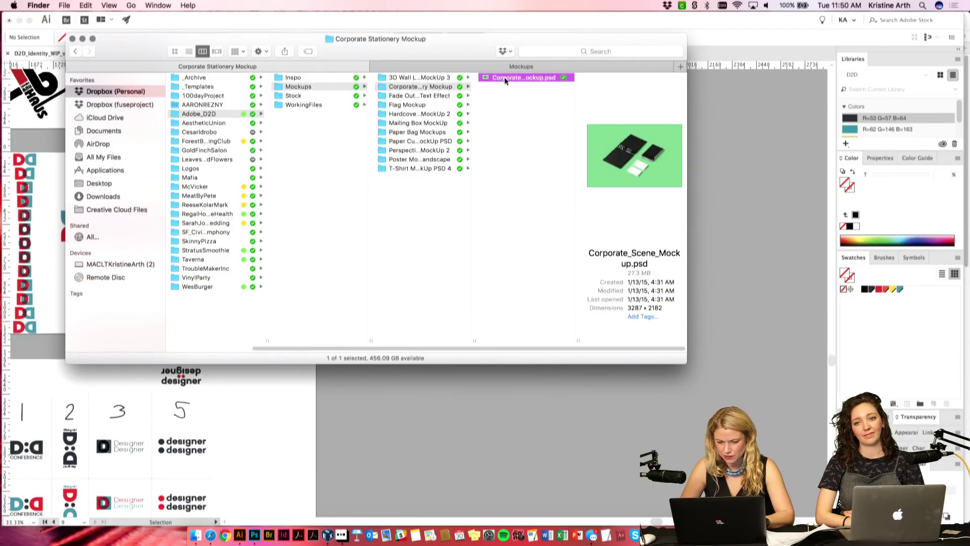
key(space)
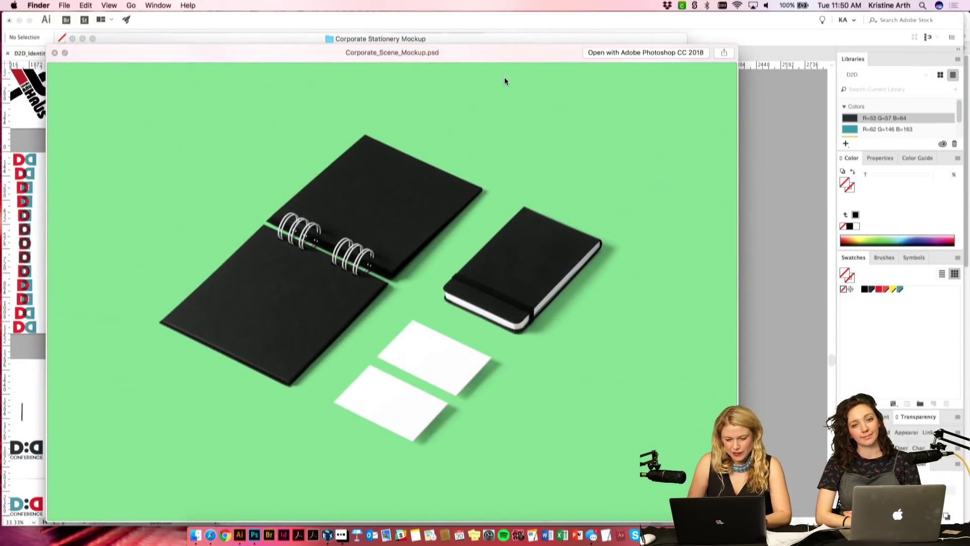
Step: Preview the Left.psd and Right.psd files in the Fade Out 3D Text Effect folder
key(Left)
key(Up)
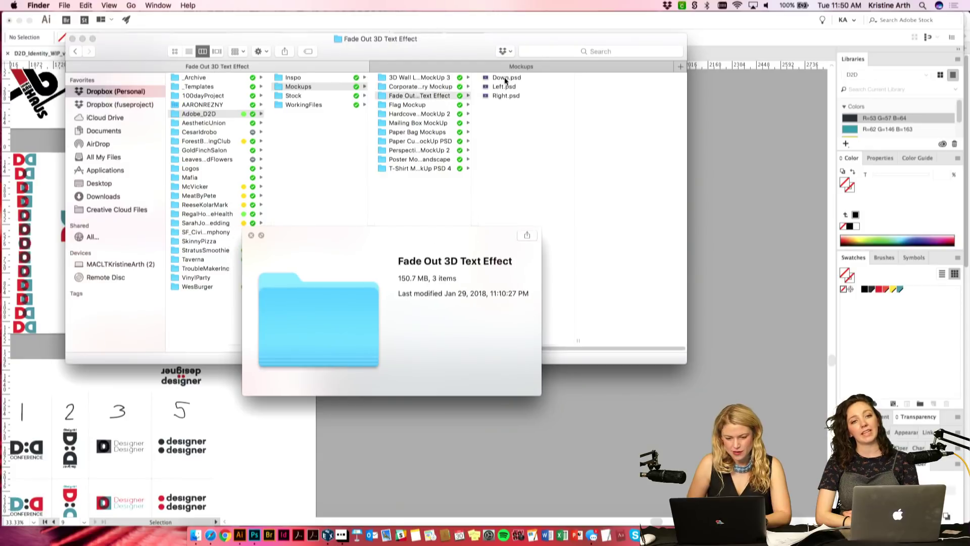
key(Right)
key(Down)
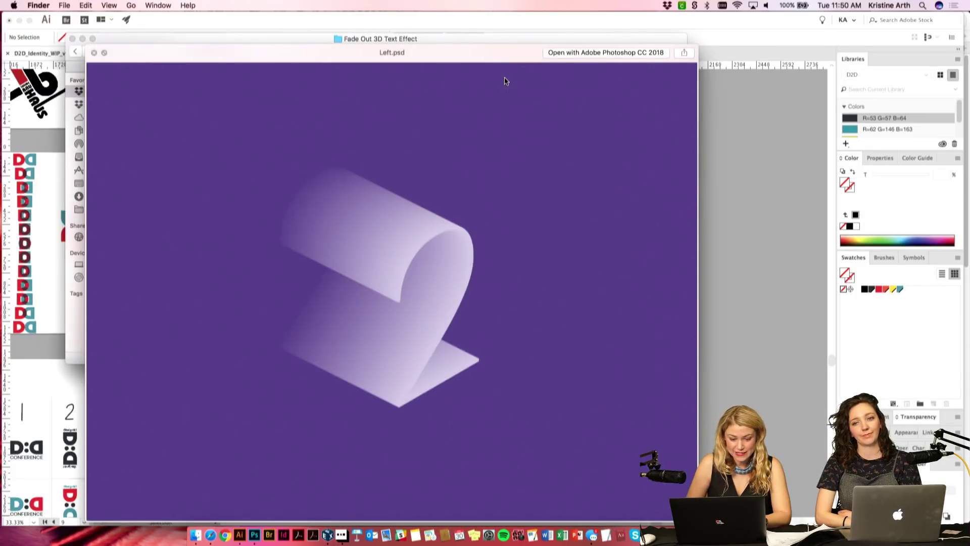
key(Down)
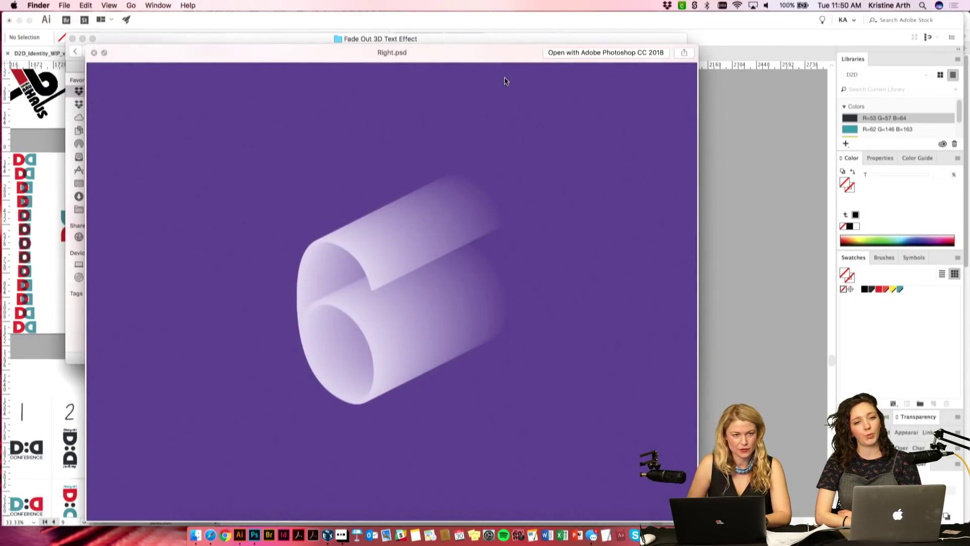
Step: Preview Flag Mockup.psd in the Flag Mockup folder
key(Left)
key(Down)
key(Right)
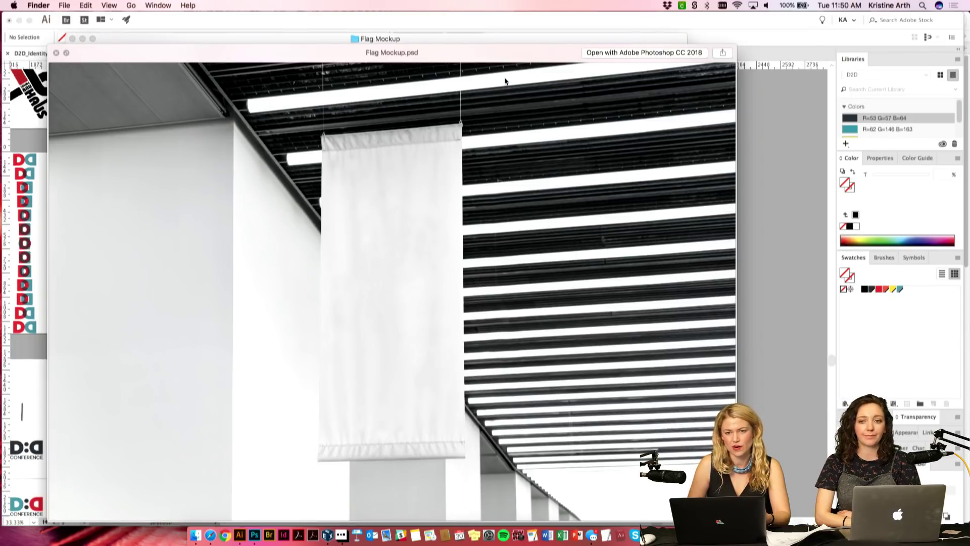
Step: Preview Hardcover Book MockUp 2.psd in the Hardcover Book MockUp 2 folder
key(Left)
key(Down)
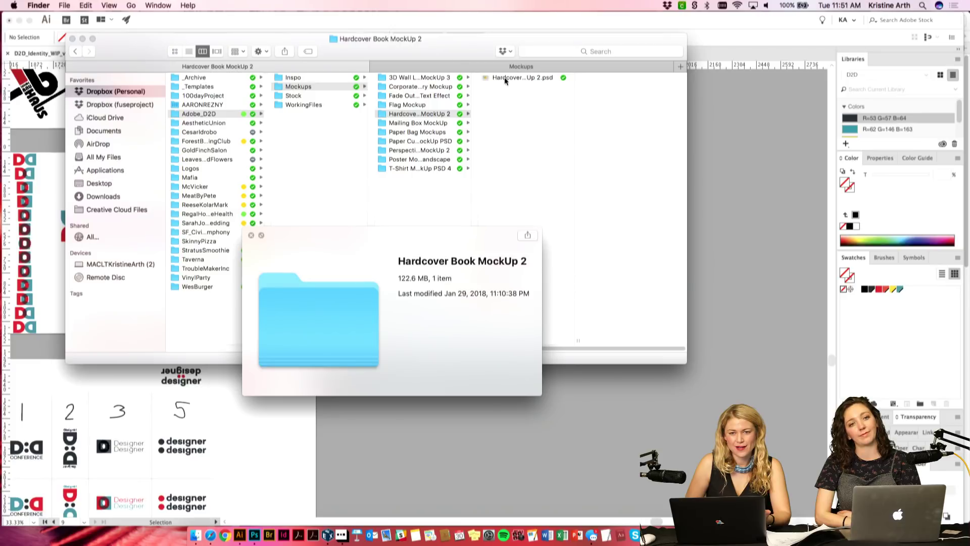
key(Right)
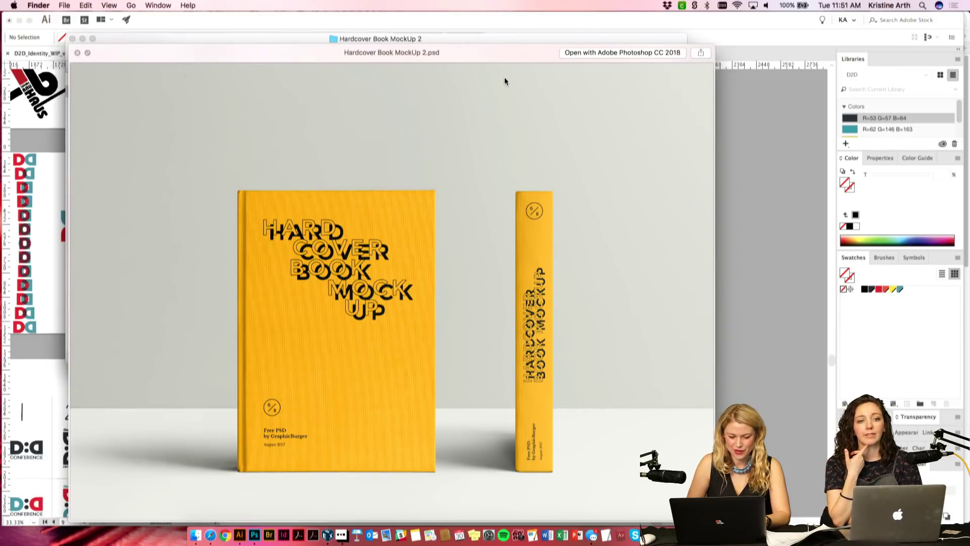
Step: Preview the 01.psd and 02.psd files in the Mailing Box MockUp folder
key(Left)
key(Down)
key(Right)
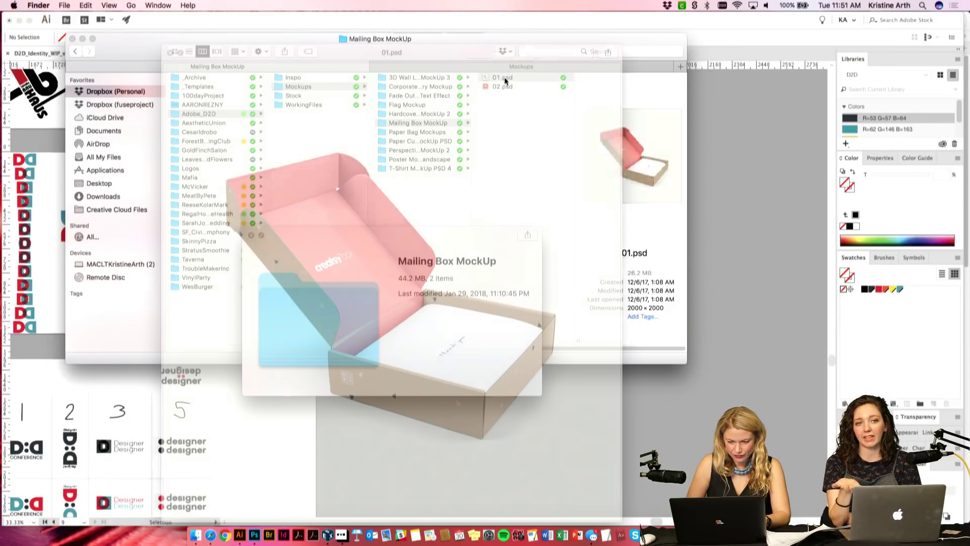
key(Down)
Step: Preview Paper Bag Mockups.psd in the Paper Bag Mockups folder
key(Left)
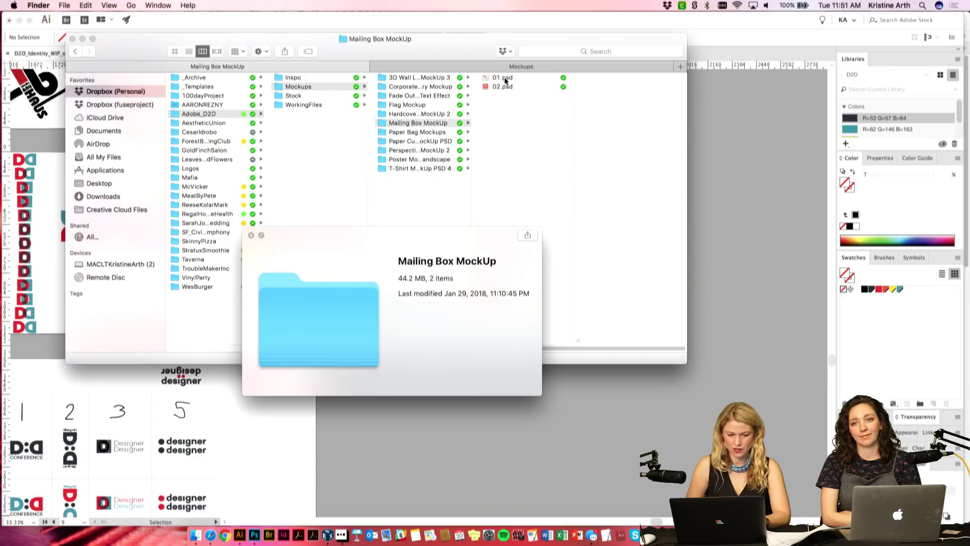
key(Down)
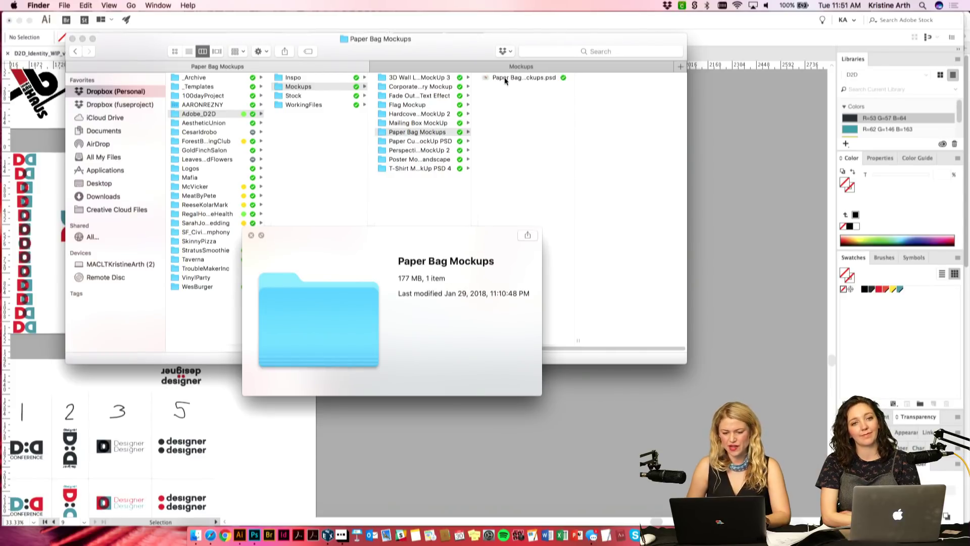
key(Right)
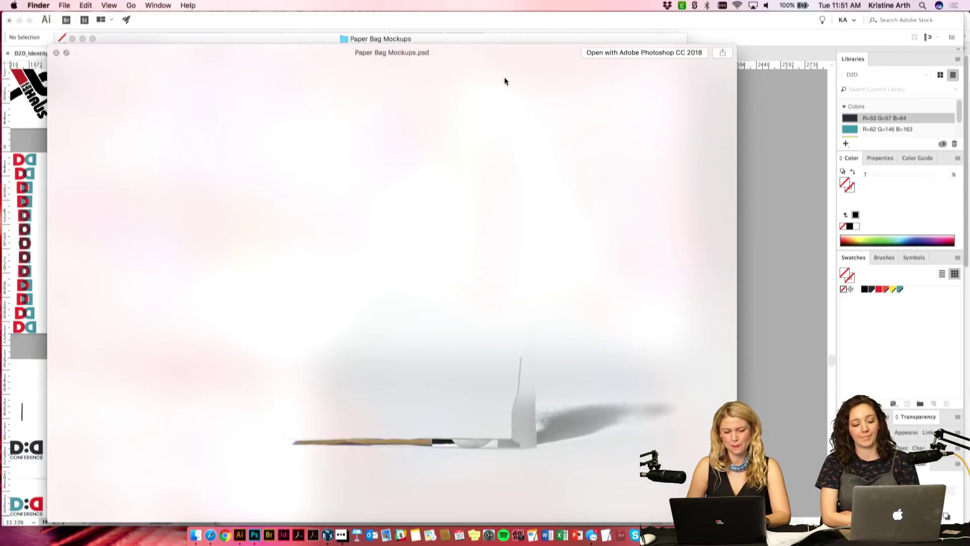
Step: Pass over the Paper Cup MockUp PSD folder and preview Perspective Business Cards MockUp 2.psd
key(Left)
key(Down)
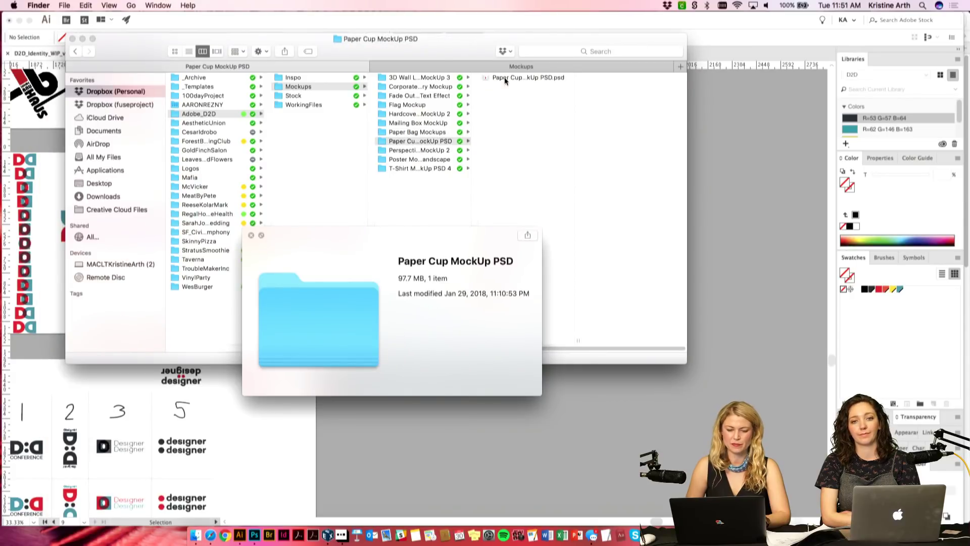
key(Down)
key(Right)
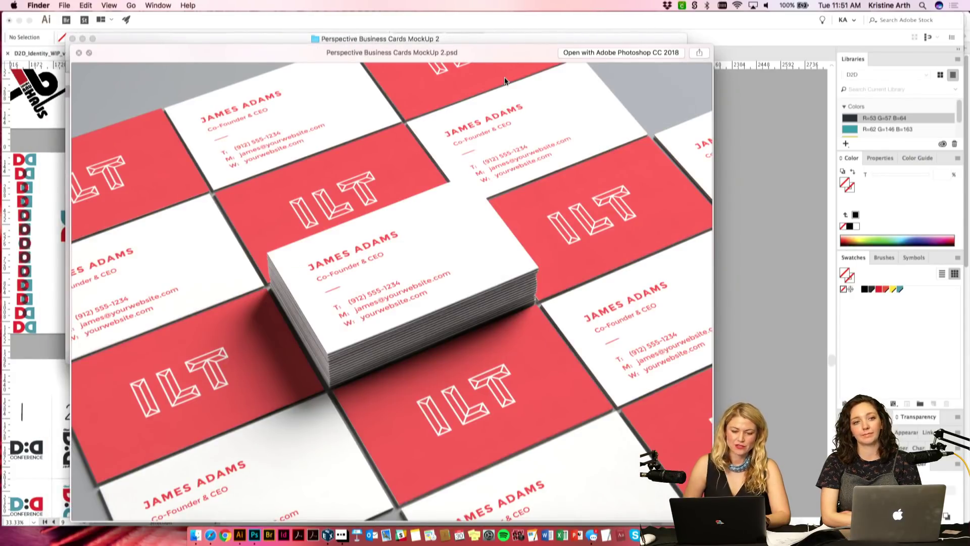
Step: Preview Poster MockUp Vert and Horiz.psd in the Poster MockUp PSD Portret Landscape folder
key(Left)
key(Down)
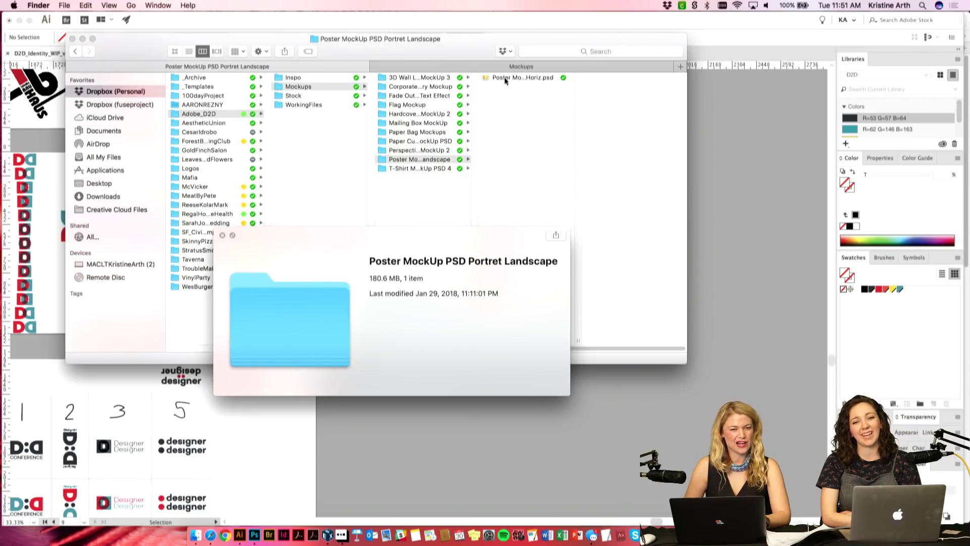
key(Right)
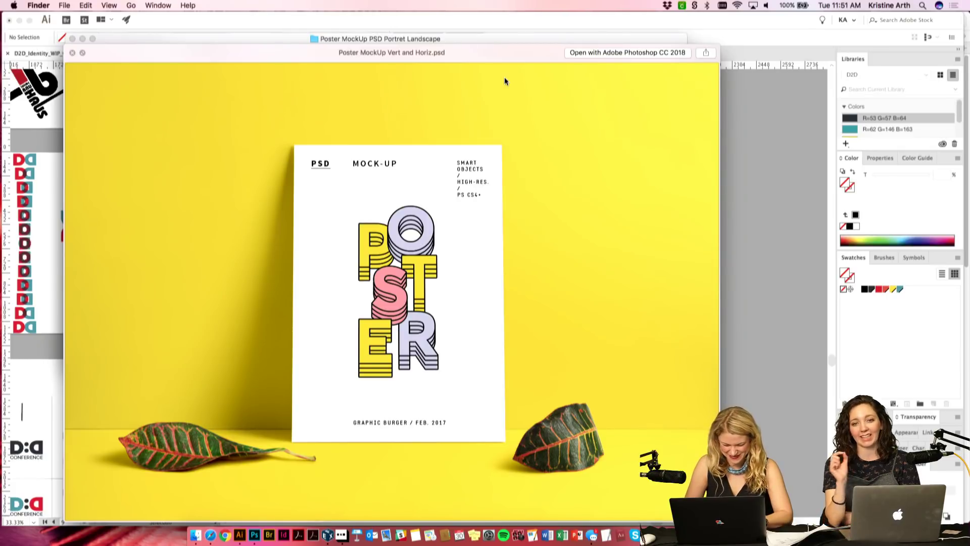
Step: Preview the Back.psd and Front.psd files in the T-Shirt MockUp PSD 4 folder, then close the preview
key(Left)
key(Down)
key(Right)
key(Down)
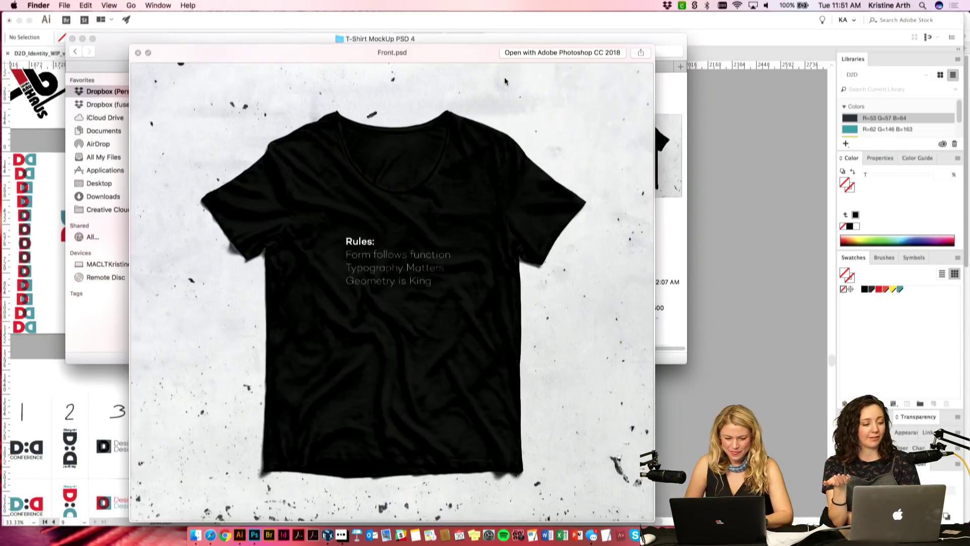
key(space)
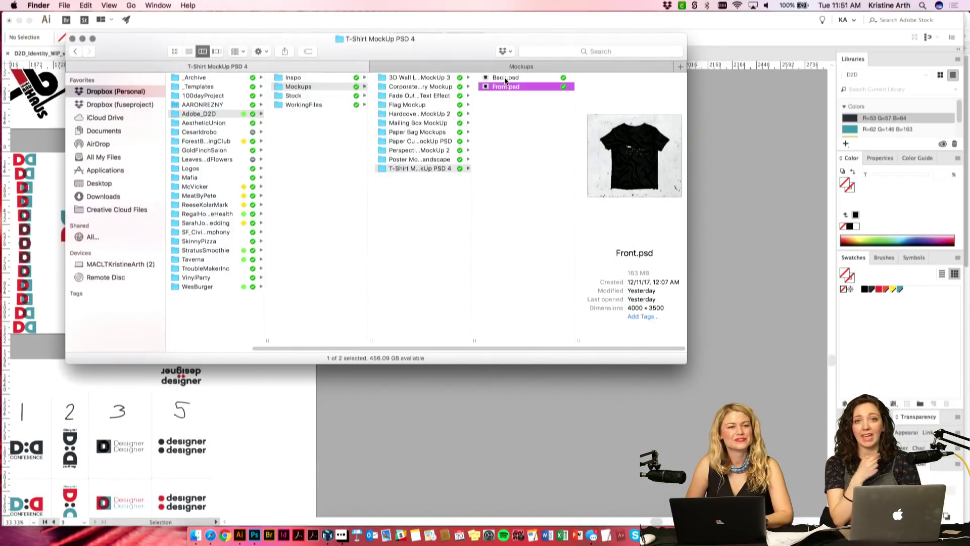
Step: Return to the Mockups folder, reopen T-Shirt MockUp PSD 4, and preview Front.psd once more
key(Left)
key(Left)
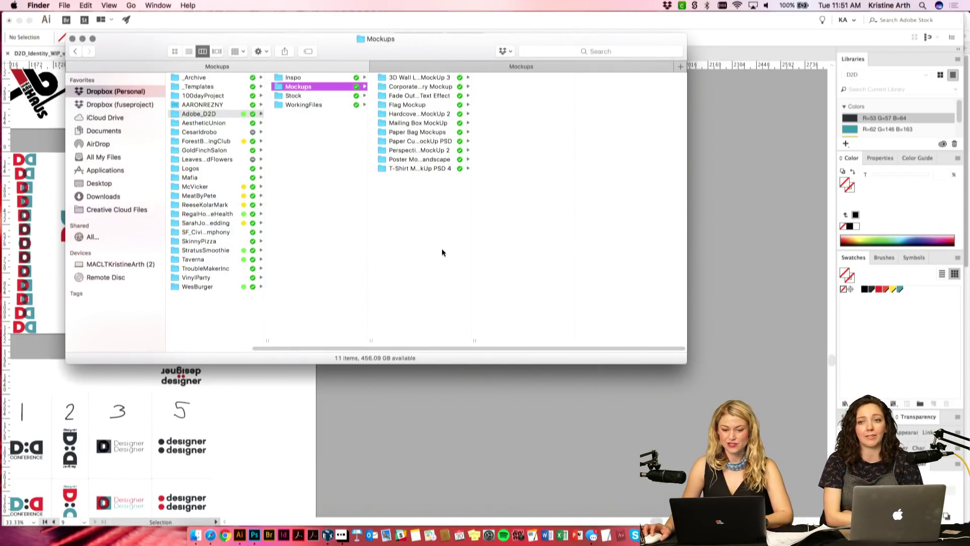
click(421, 168)
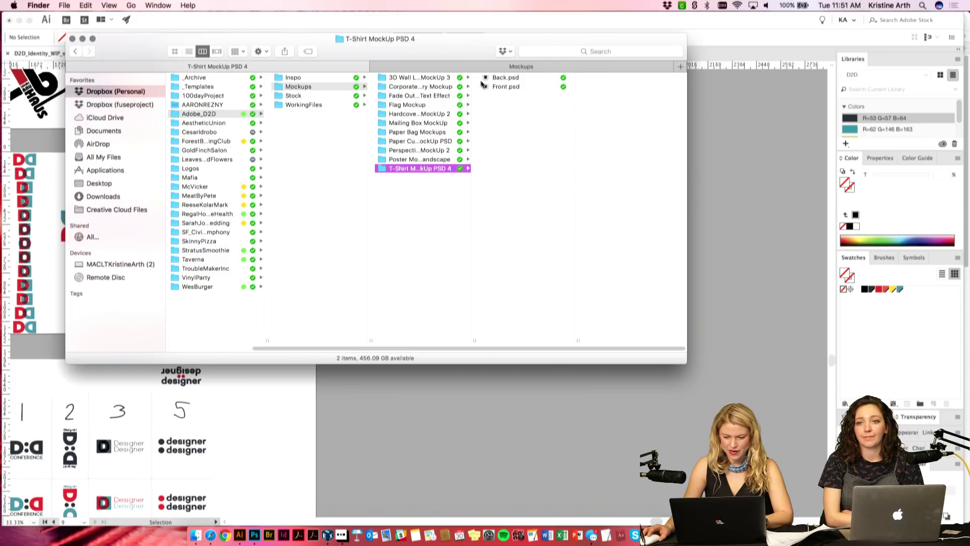
click(496, 86)
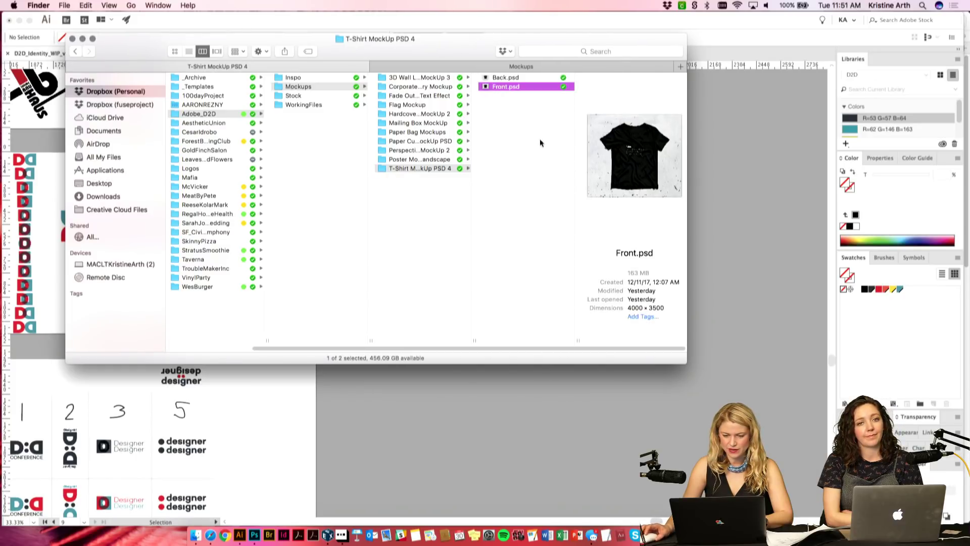
key(space)
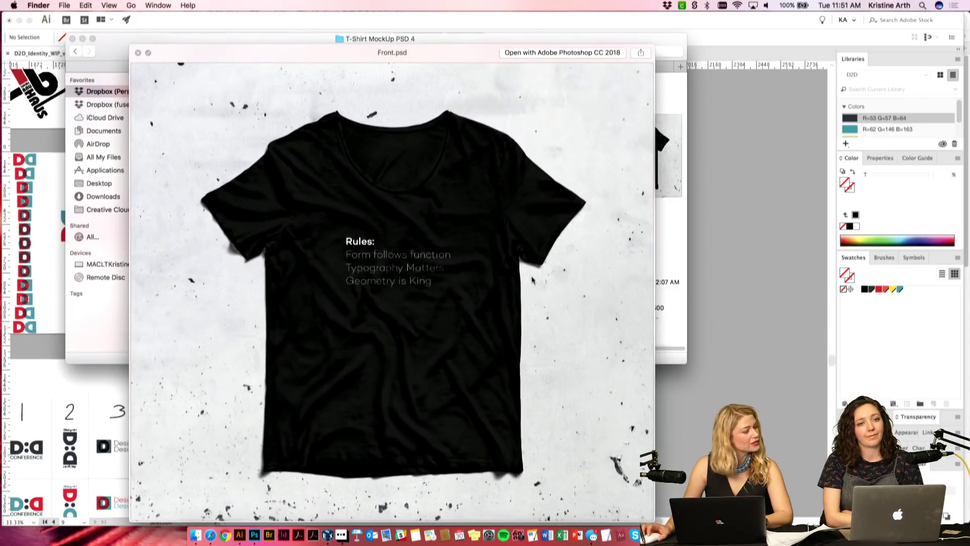
key(space)
Step: Switch back to Illustrator and look over the artboards of the identity document
click(528, 211)
click(376, 311)
click(494, 423)
drag(427, 429, 497, 447)
scroll(493, 414, left, 15)
scroll(493, 414, down, 4)
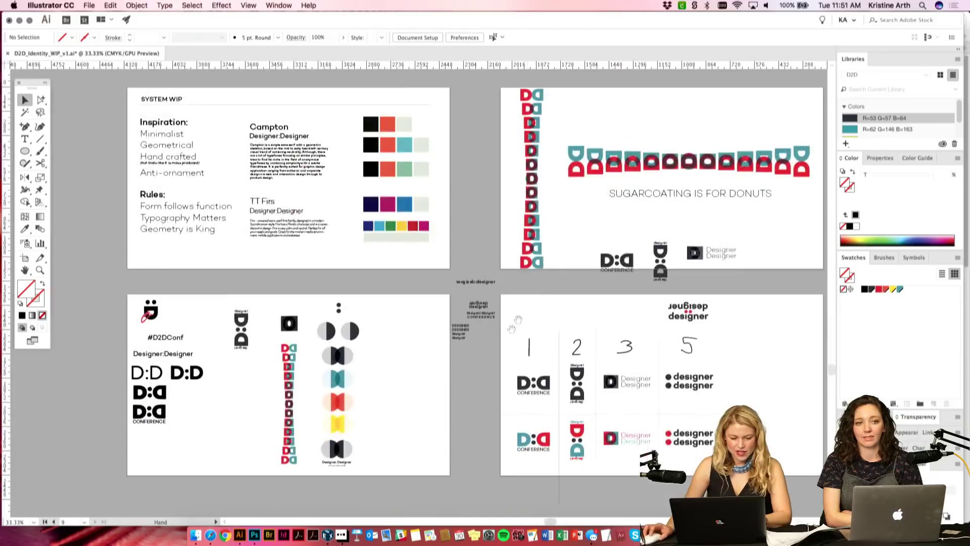
scroll(561, 318, right, 10)
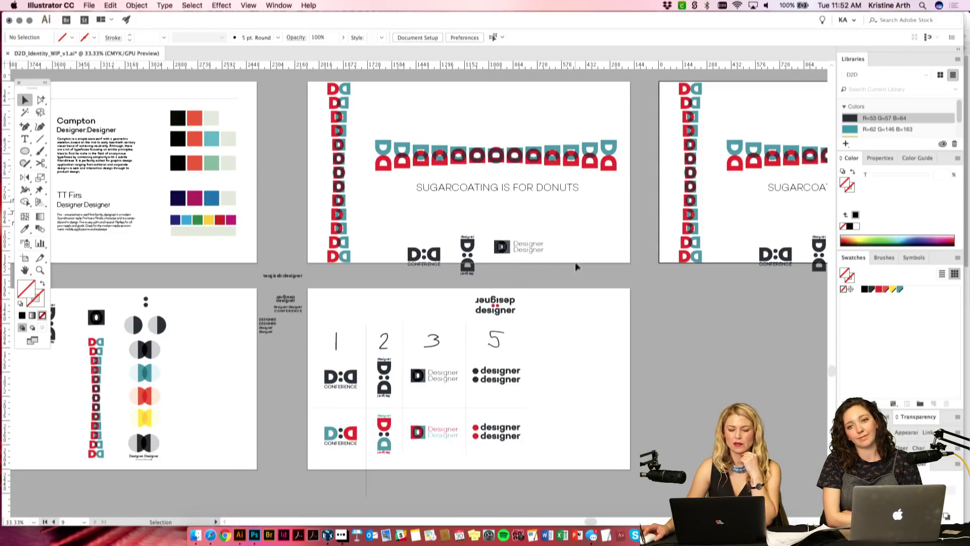
Step: Move the boxed D logo with the Designer Designer text up and to the right, below the SUGARCOATING IS FOR DONUTS line
key(super+equal)
key(super+equal)
drag(673, 312, 579, 360)
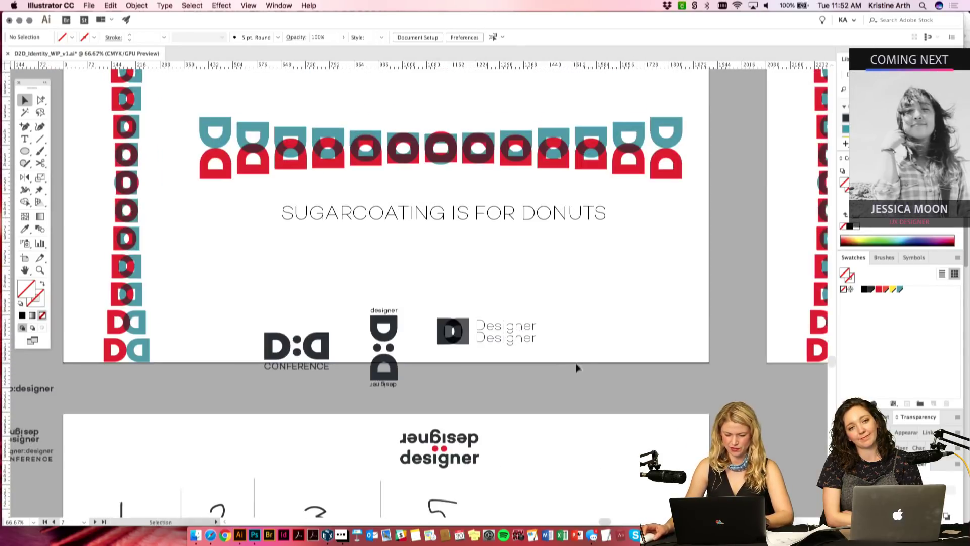
click(454, 326)
drag(464, 323, 569, 282)
click(429, 407)
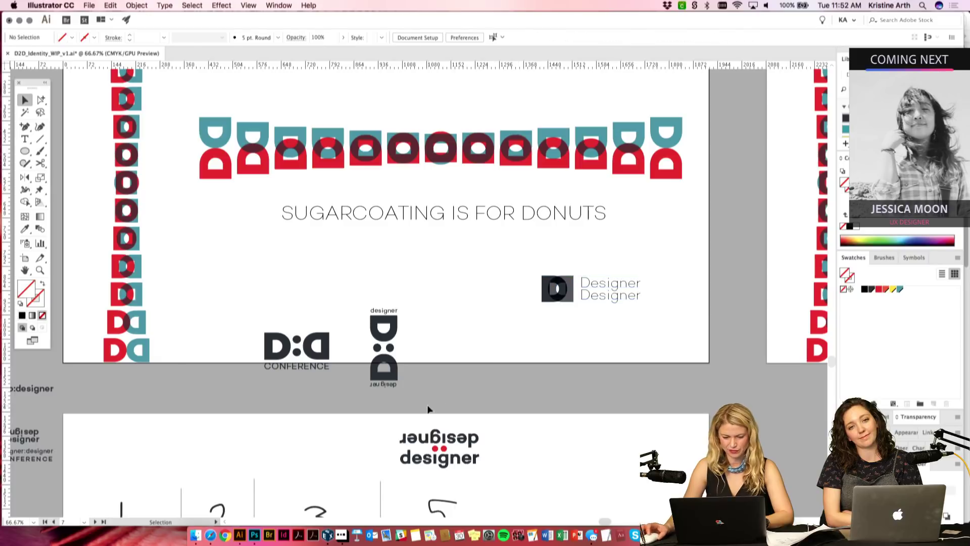
Step: Move the horizontal D:D CONFERENCE logo and the vertical D:D logo together up and right, fully inside the artboard
click(325, 338)
drag(325, 338, 365, 287)
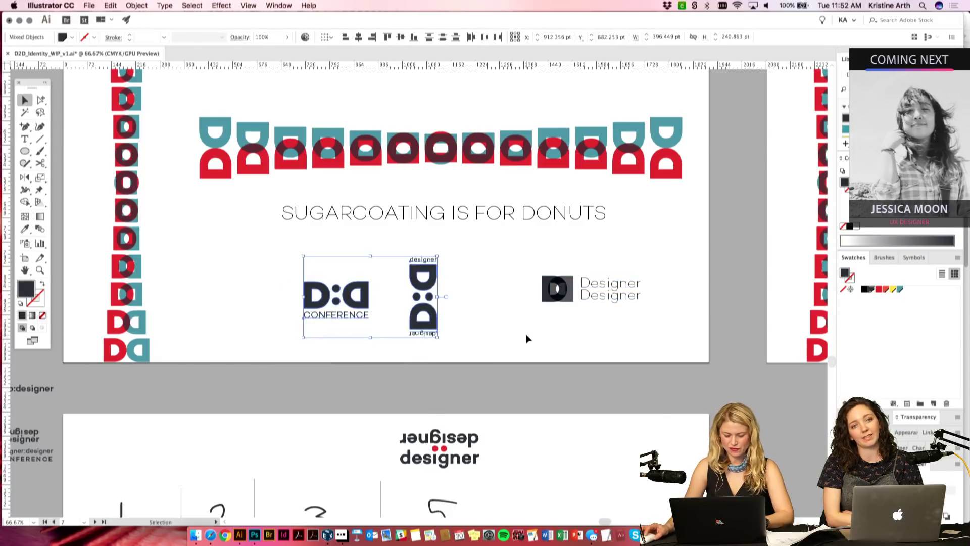
click(526, 334)
Step: Examine the three logos up close and compare them with the horizontal D pattern band above the slogan
scroll(527, 333, up, 2)
key(super+equal)
key(super+equal)
scroll(520, 350, right, 5)
scroll(453, 327, left, 4)
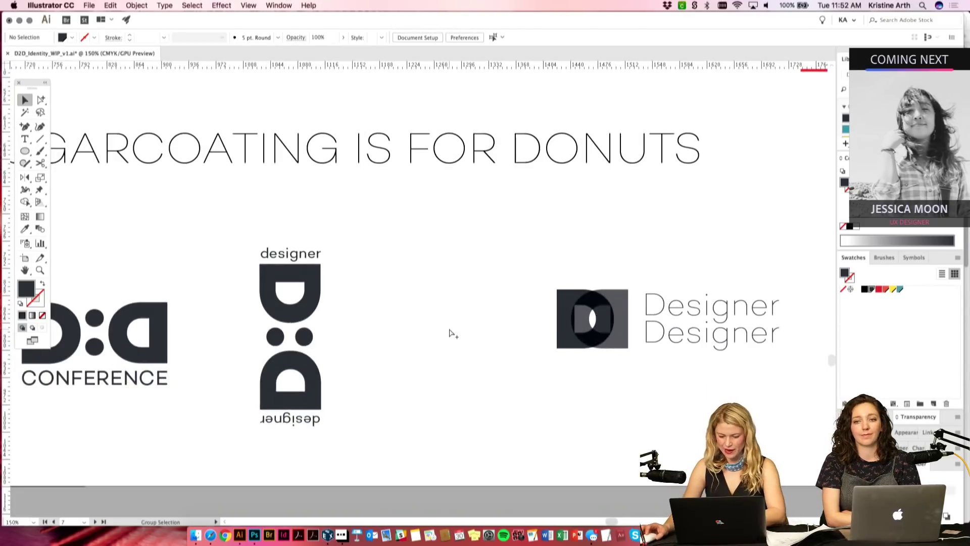
key(super+minus)
key(super+minus)
drag(418, 297, 480, 328)
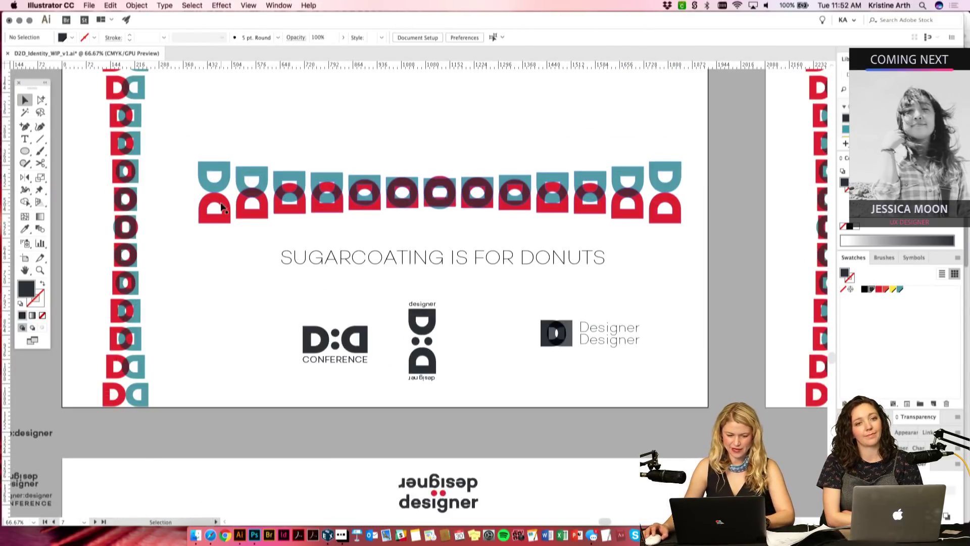
click(224, 208)
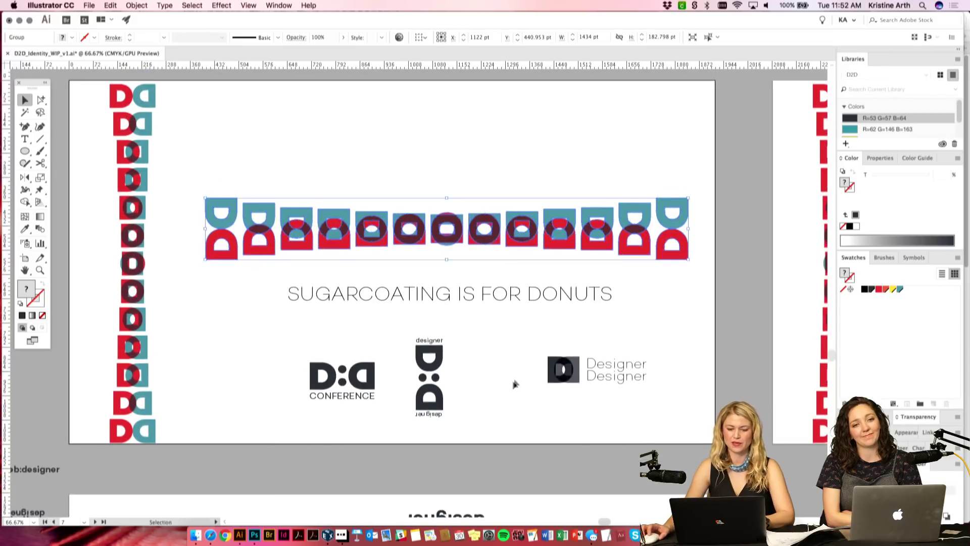
click(515, 384)
scroll(462, 404, down, 2)
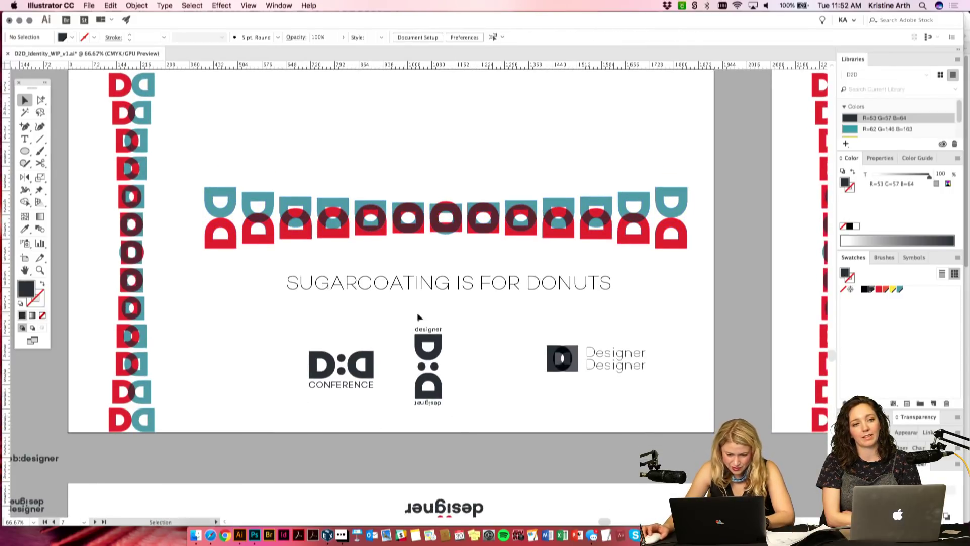
Step: Move the CONFERENCE text straight down from the horizontal D:D logo to the artboard's lower edge
drag(343, 387, 342, 436)
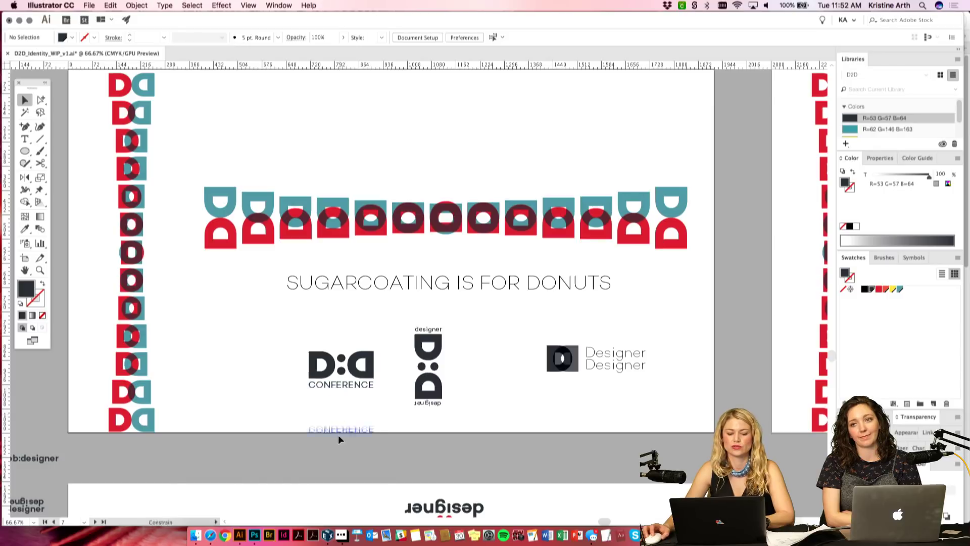
click(315, 353)
click(461, 379)
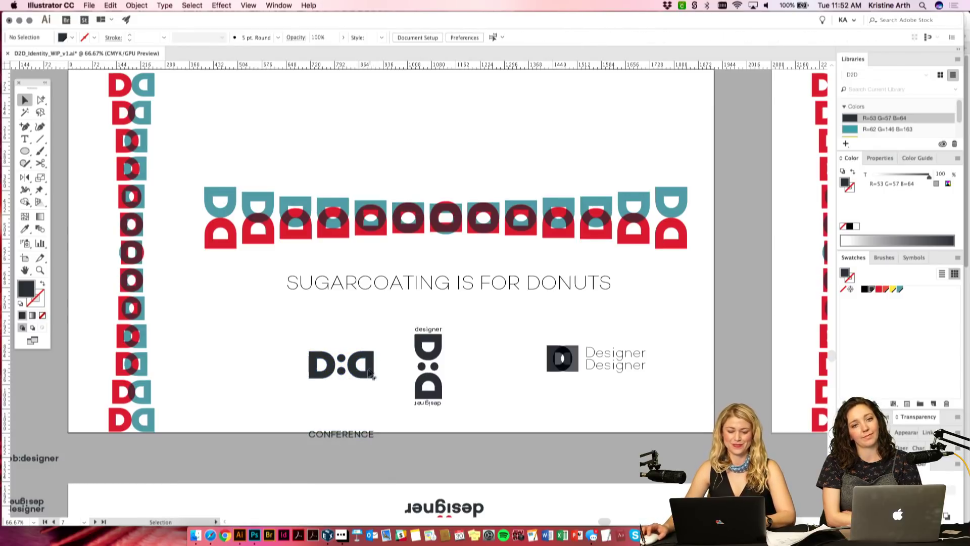
Step: Examine the horizontal and vertical D:D logos up close, including the upright and inverted designer text on the vertical one
scroll(387, 348, down, 1)
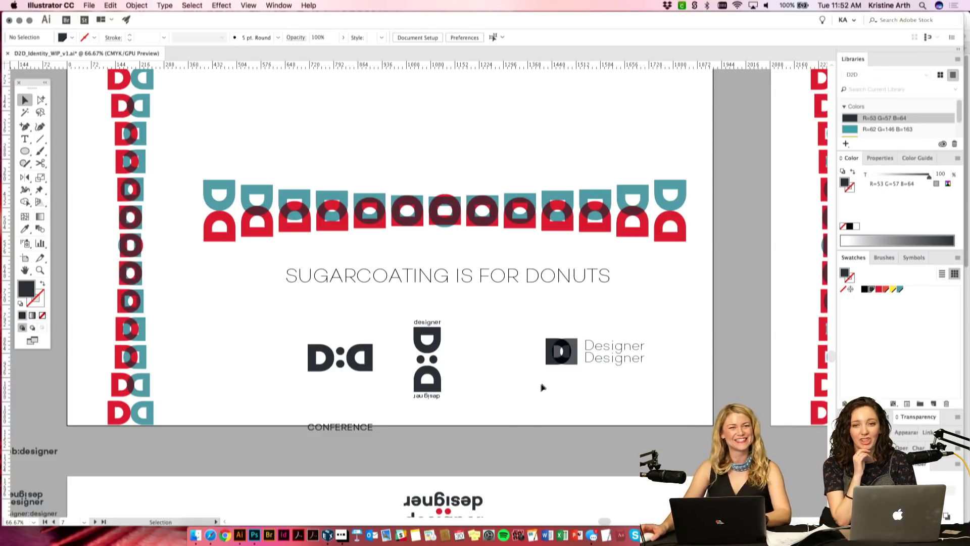
scroll(544, 389, left, 1)
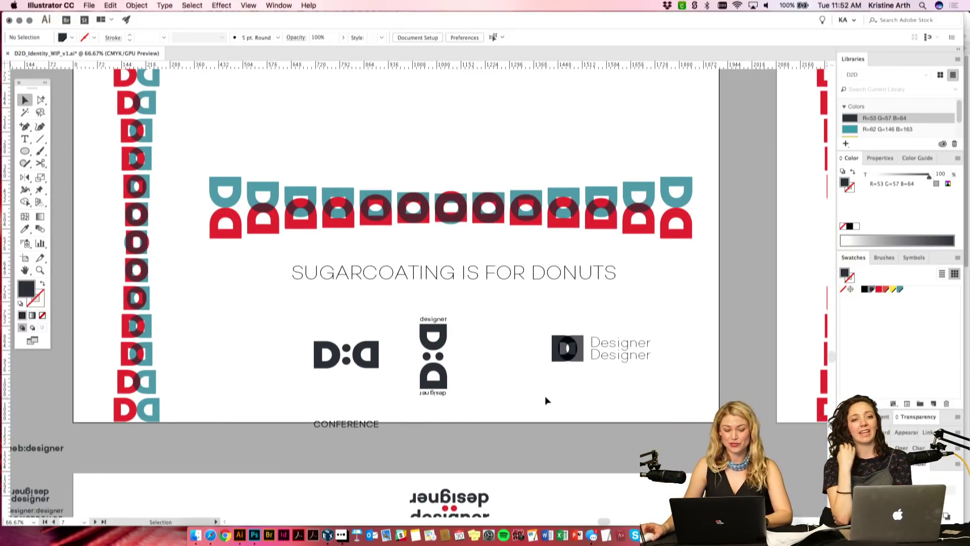
scroll(546, 395, up, 1)
key(super+equal)
key(super+equal)
scroll(546, 404, down, 5)
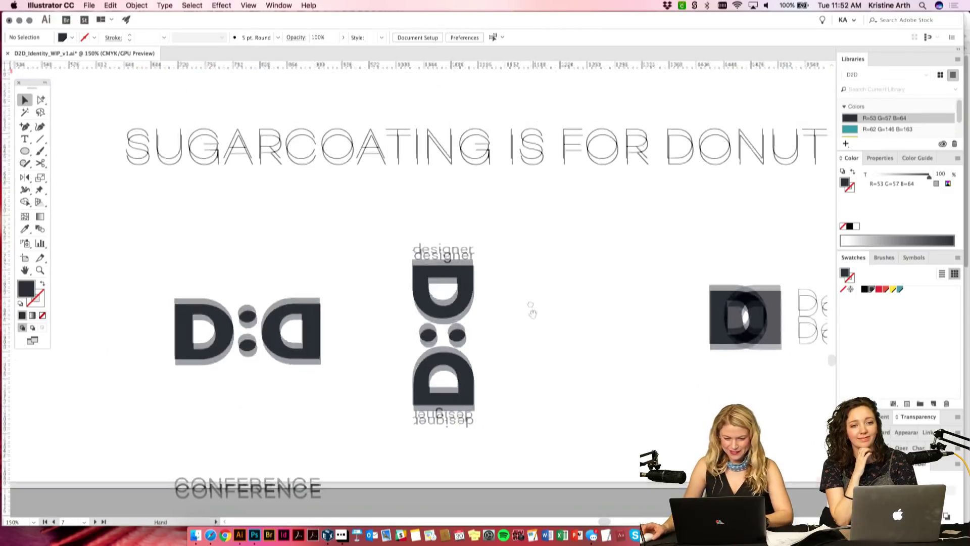
click(444, 227)
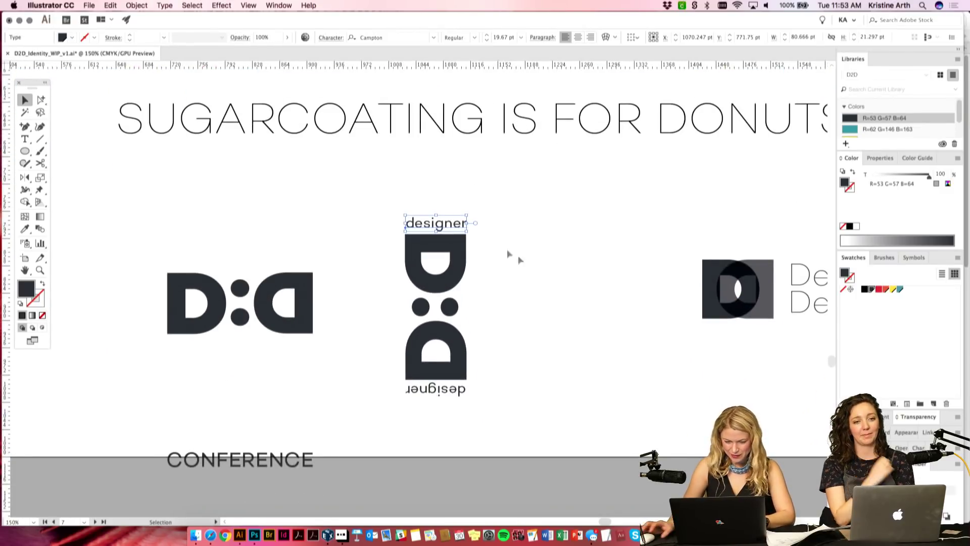
click(548, 350)
click(456, 394)
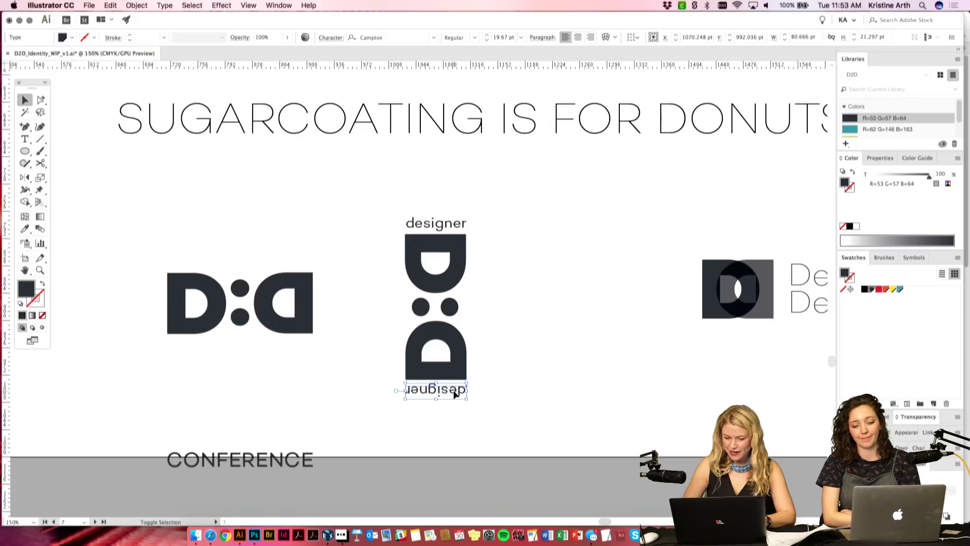
click(530, 314)
key(space)
drag(525, 326, 544, 322)
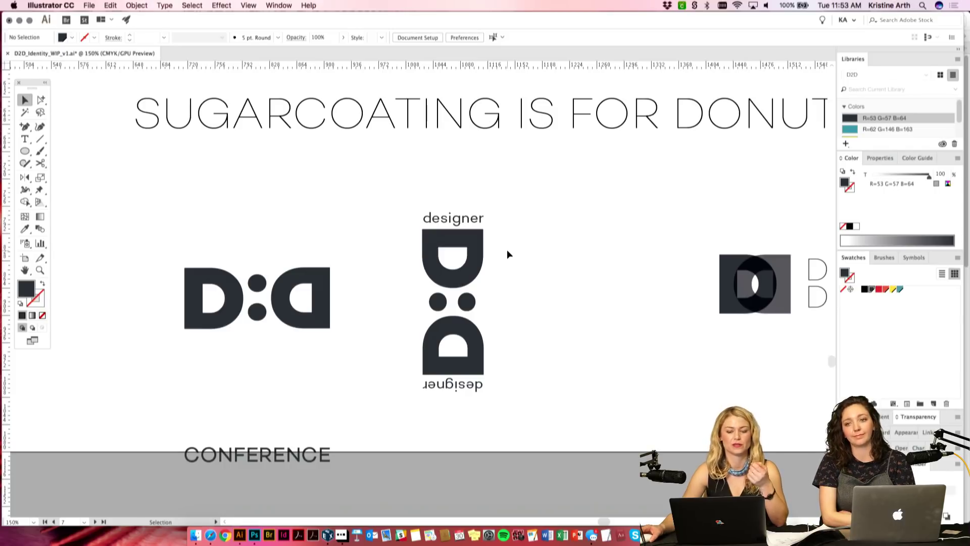
key(super+minus)
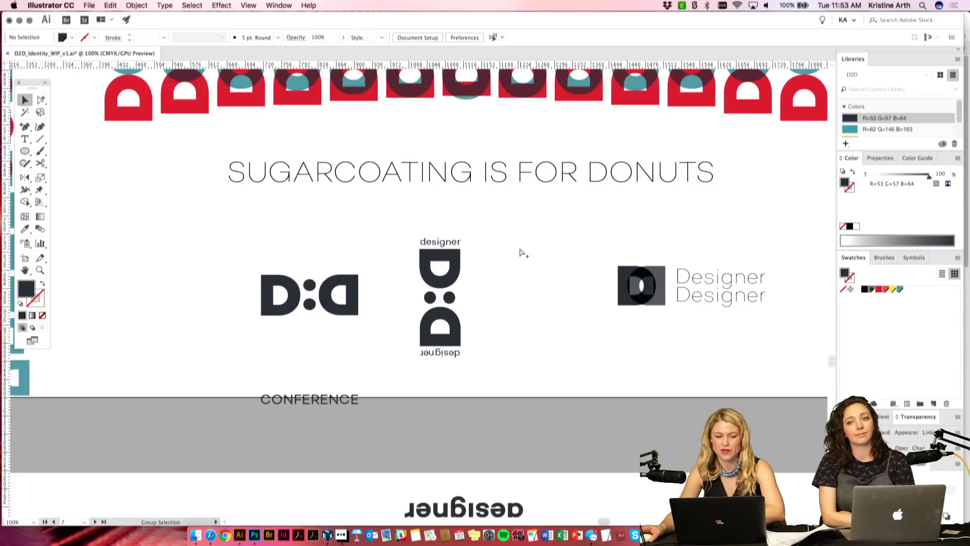
drag(511, 228, 509, 259)
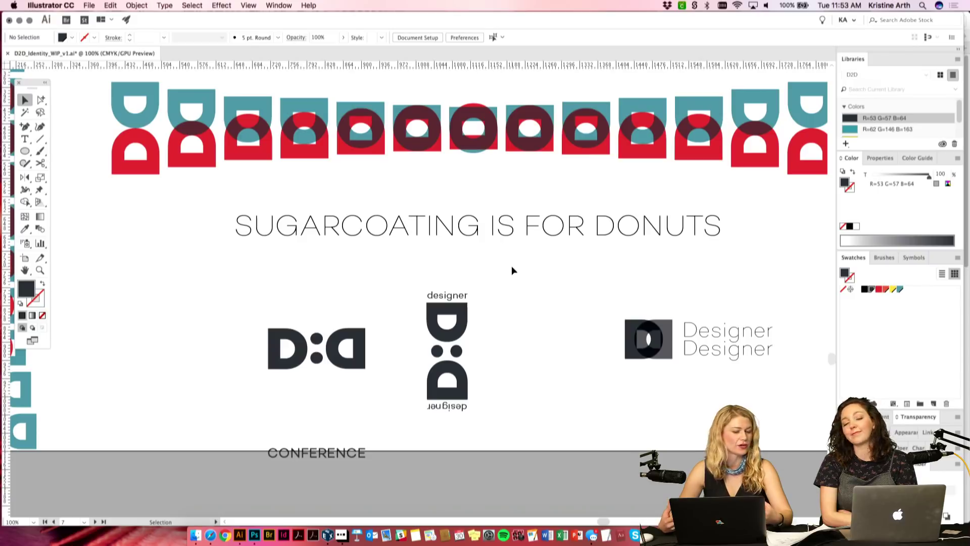
mouse_move(526, 302)
mouse_down()
mouse_move(516, 294)
mouse_move(522, 284)
mouse_up()
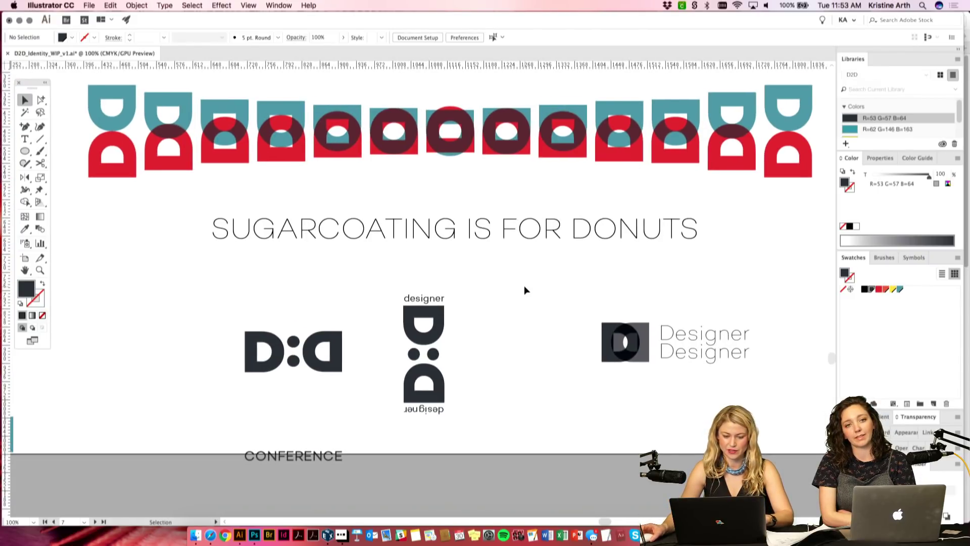
drag(523, 286, 519, 307)
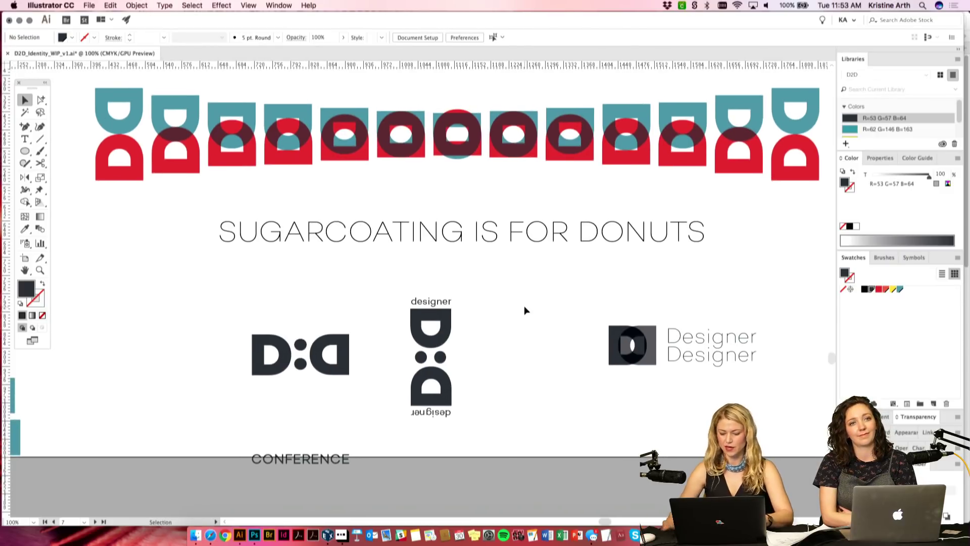
Step: Recolour the orange-red squares in the upper three palette rows with the red swatch C=0 M=100 Y=91 K=0
key(super+minus)
key(super+minus)
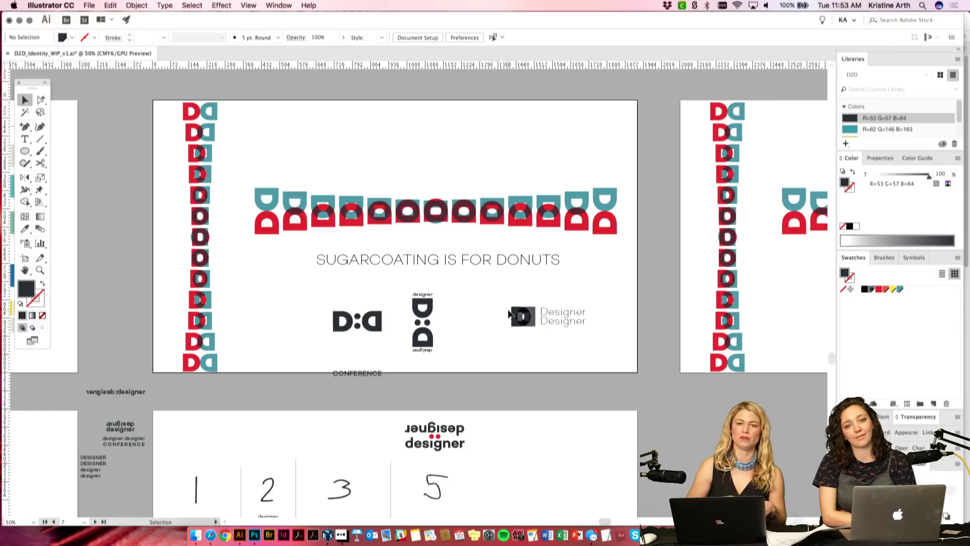
scroll(536, 291, left, 2)
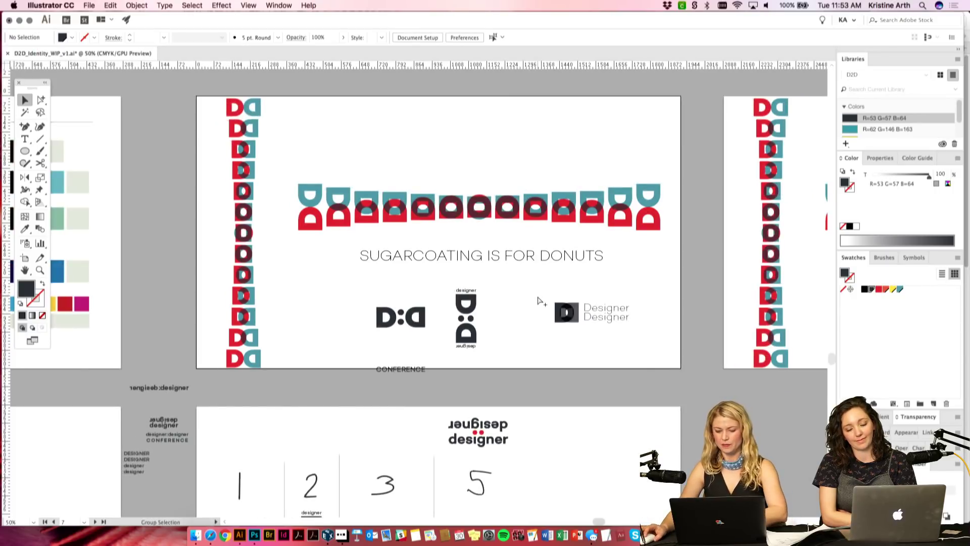
key(super+equal)
scroll(538, 299, left, 10)
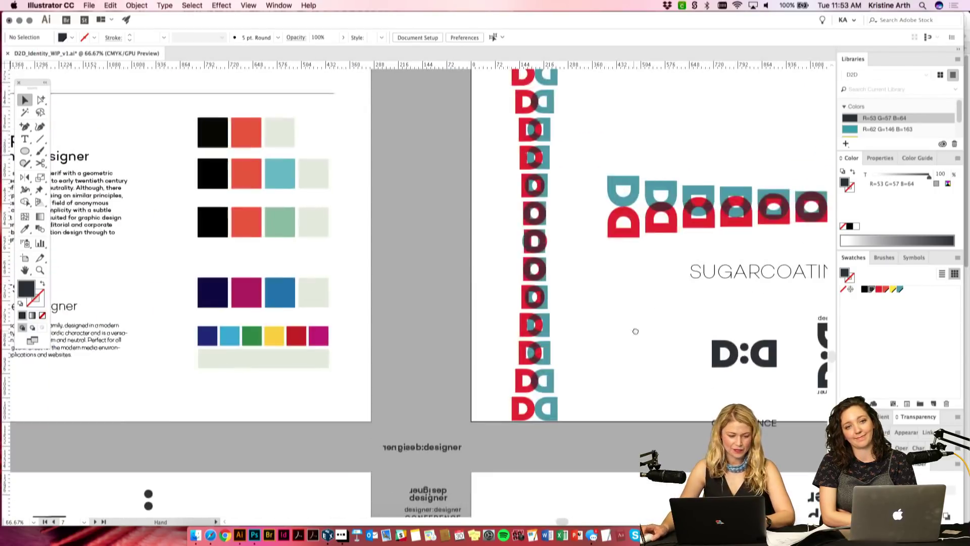
scroll(412, 379, right, 2)
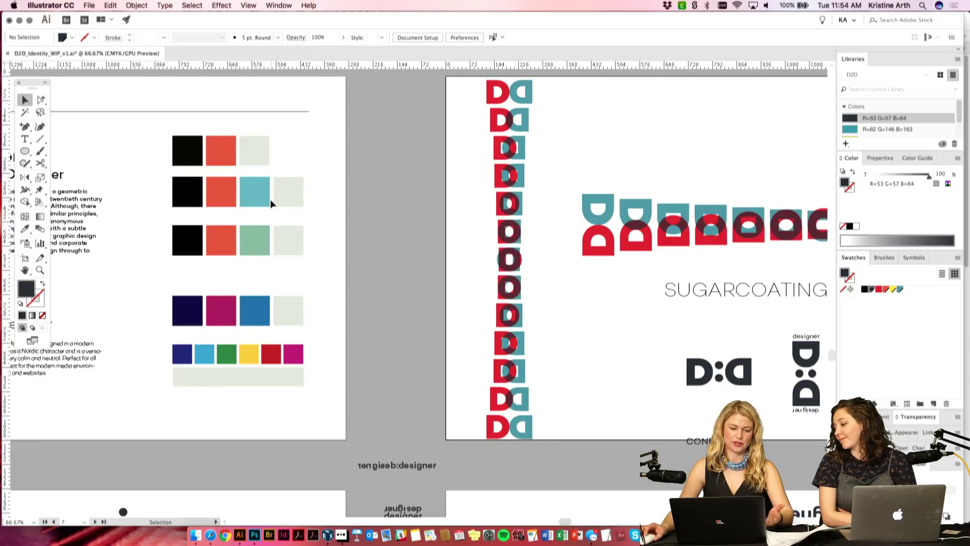
drag(219, 127, 233, 253)
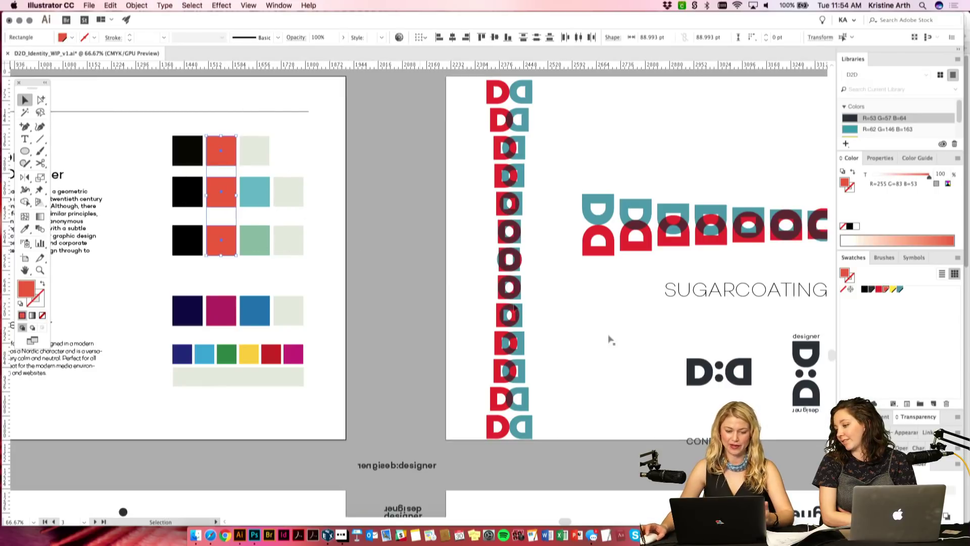
key(super+t)
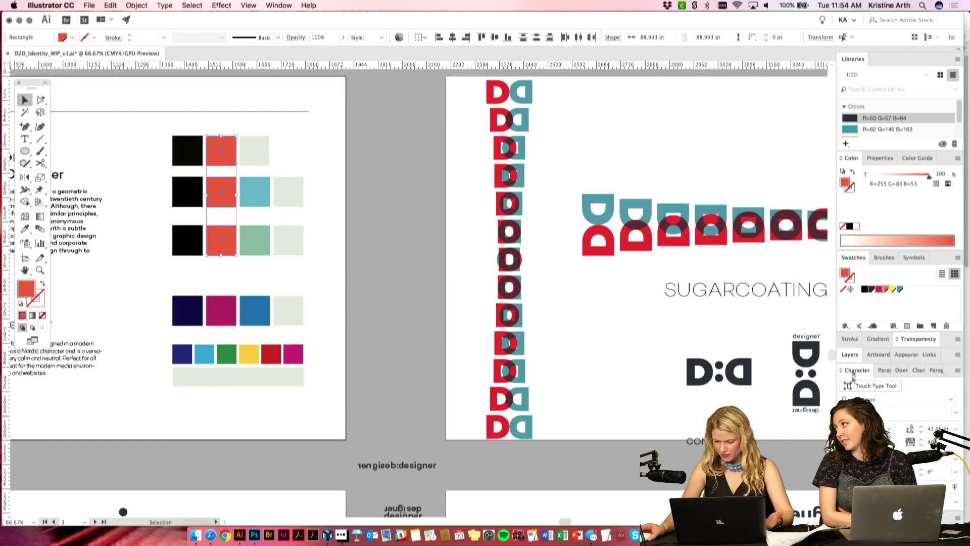
click(879, 290)
click(635, 331)
Step: Examine the red and teal horizontal D pattern band up close and with the slogan and logos below it
key(space)
drag(631, 337, 527, 336)
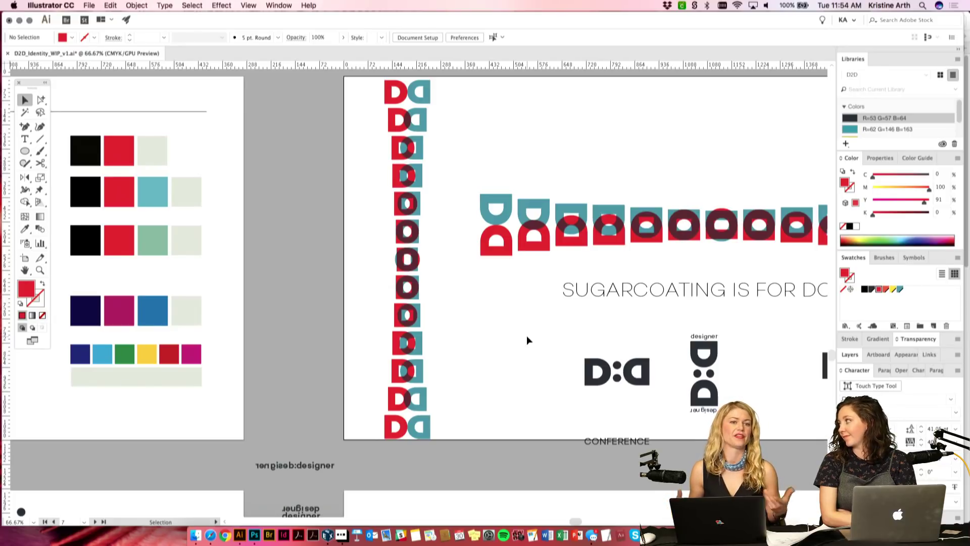
key(space)
drag(609, 316, 496, 323)
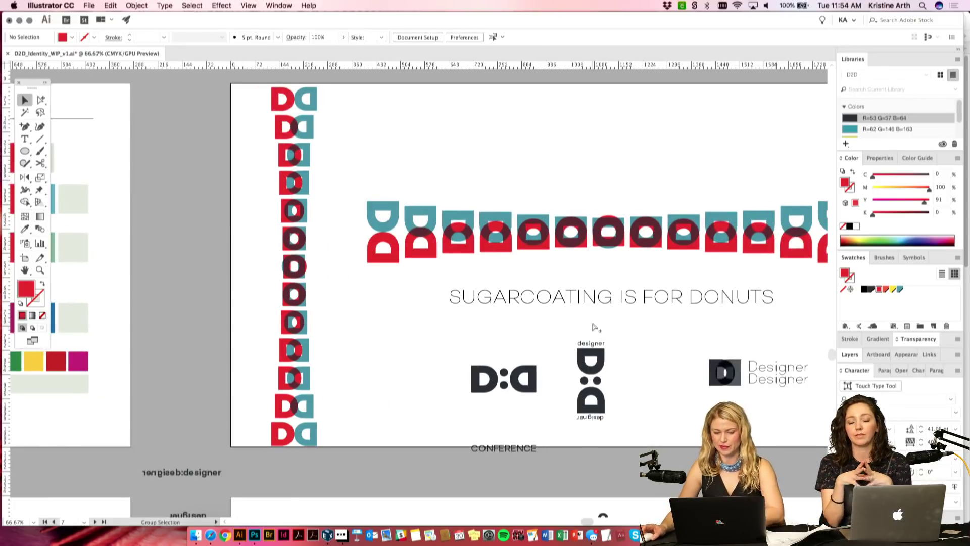
key(super+equal)
key(space)
drag(647, 223, 491, 283)
click(501, 284)
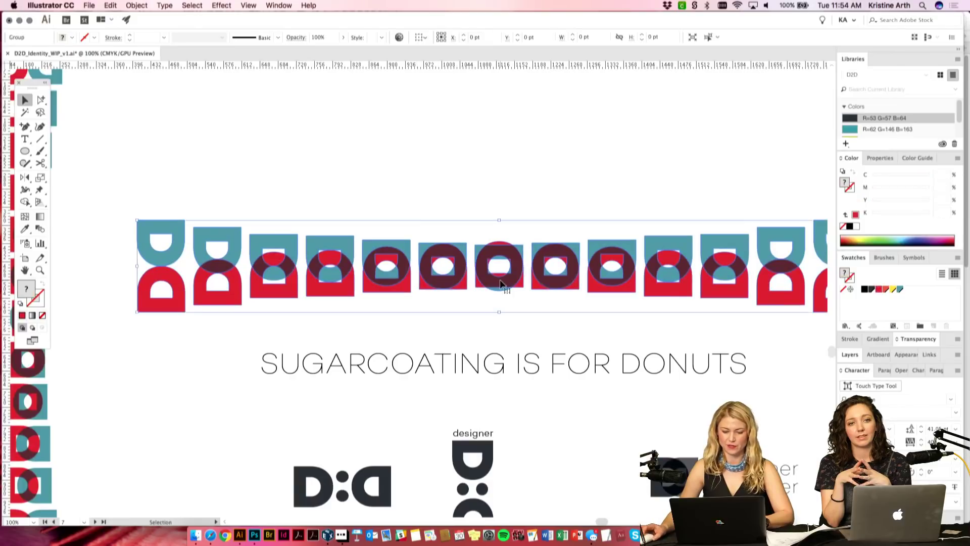
click(456, 322)
key(super+minus)
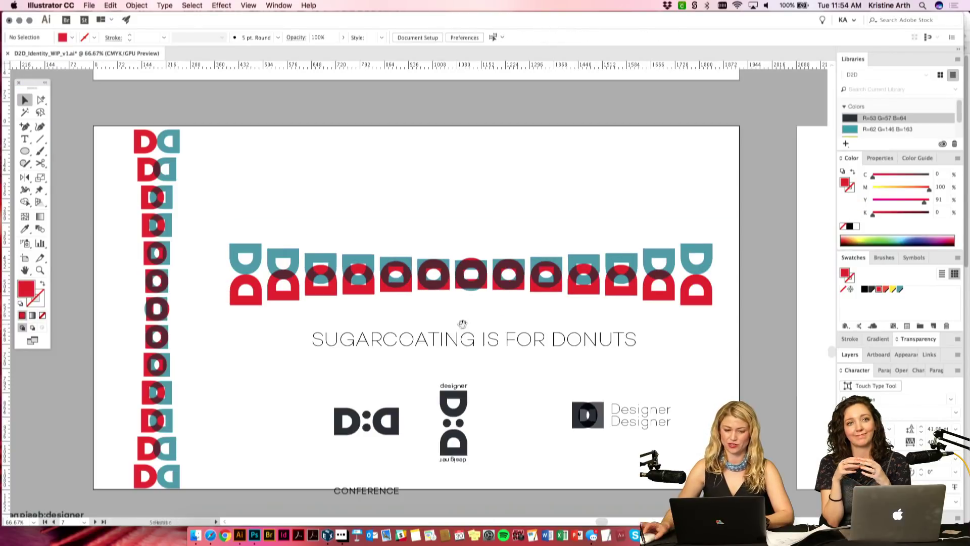
Step: Move the SUGARCOATING IS FOR DONUTS slogan straight up closer to the D pattern band and show its bounding box
scroll(460, 328, down, 2)
click(491, 319)
drag(492, 318, 491, 303)
key(super+shift+b)
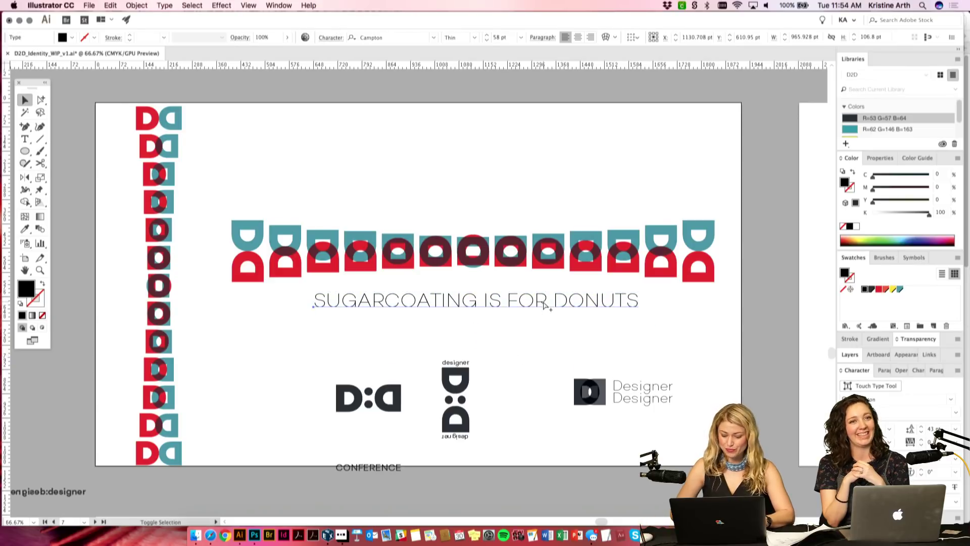
key(super+shift+b)
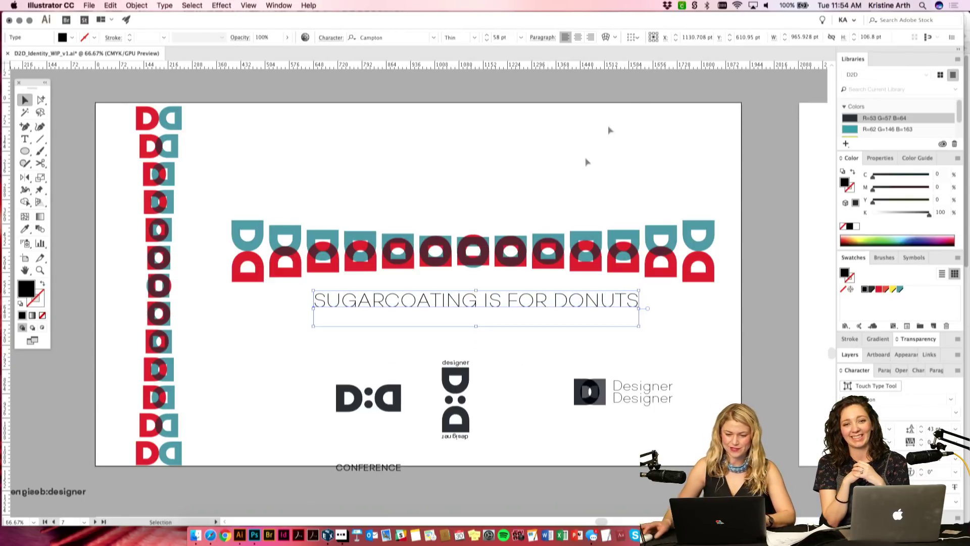
Step: Set the slogan's paragraph alignment to centred and reposition the text centrally beneath the horizontal D pattern band
click(578, 37)
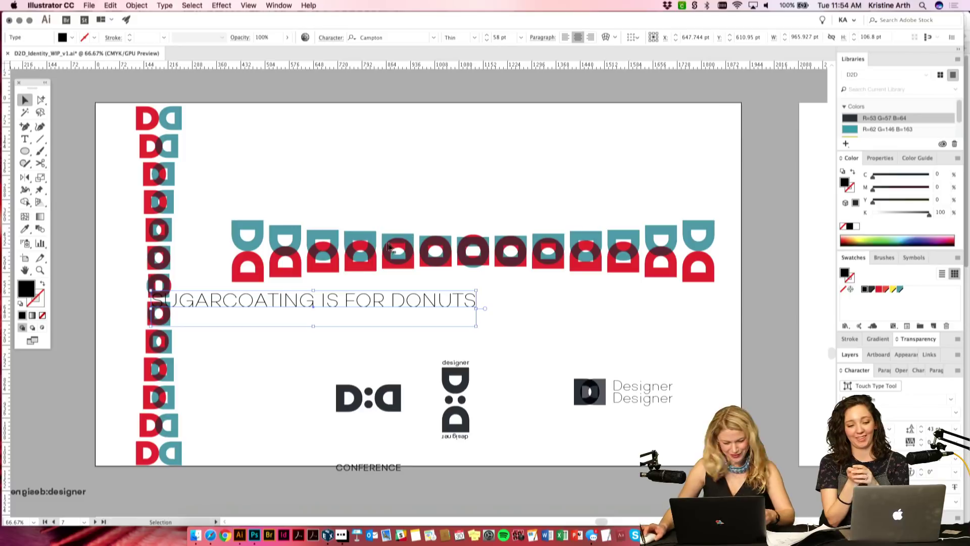
drag(317, 305, 473, 310)
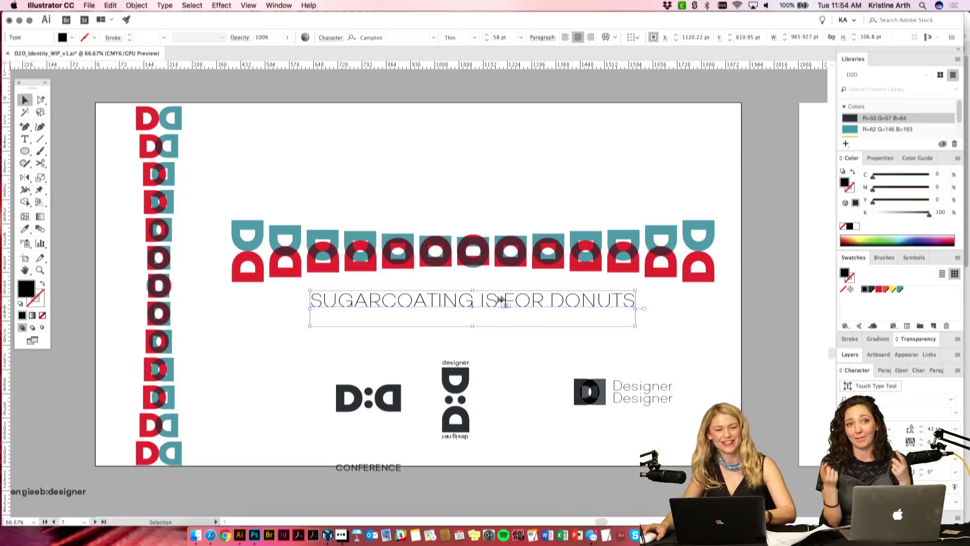
click(526, 347)
click(497, 305)
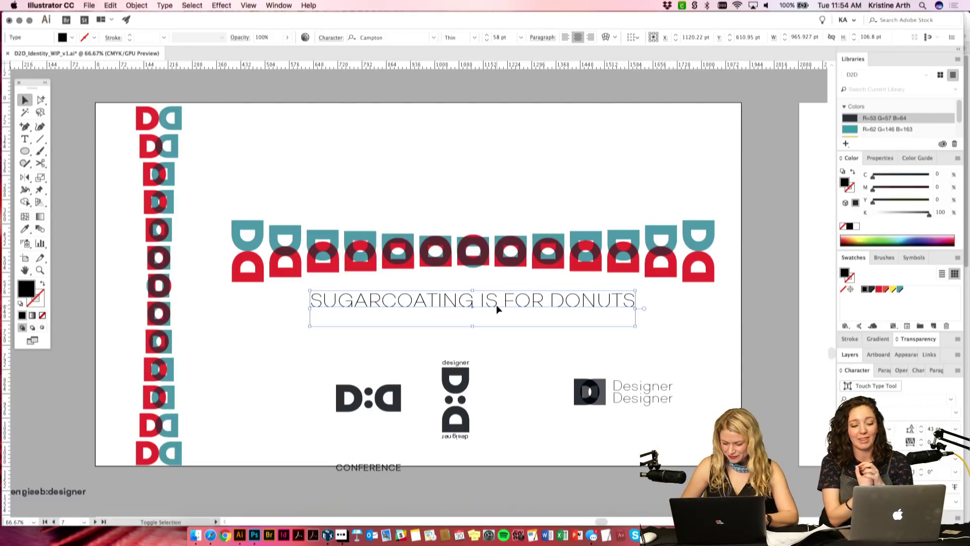
scroll(496, 158, left, 2)
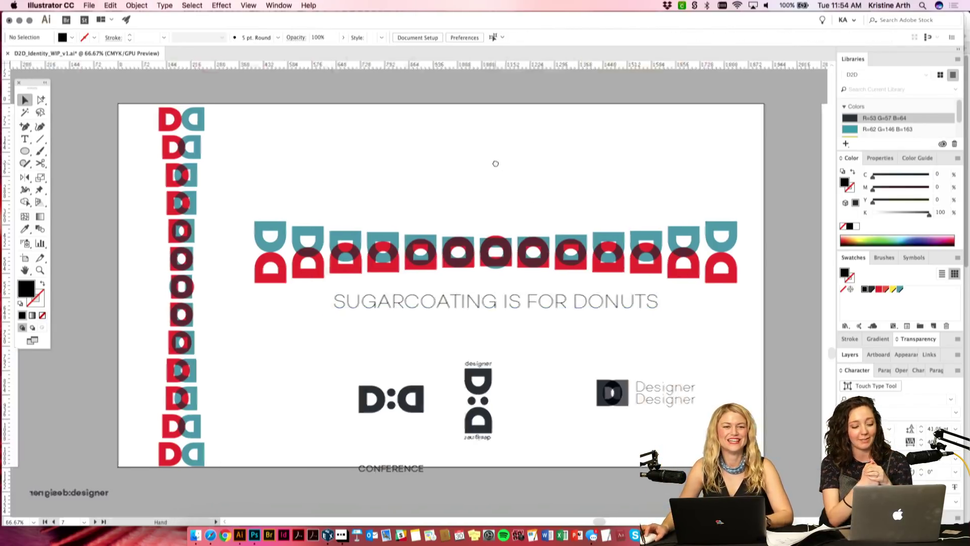